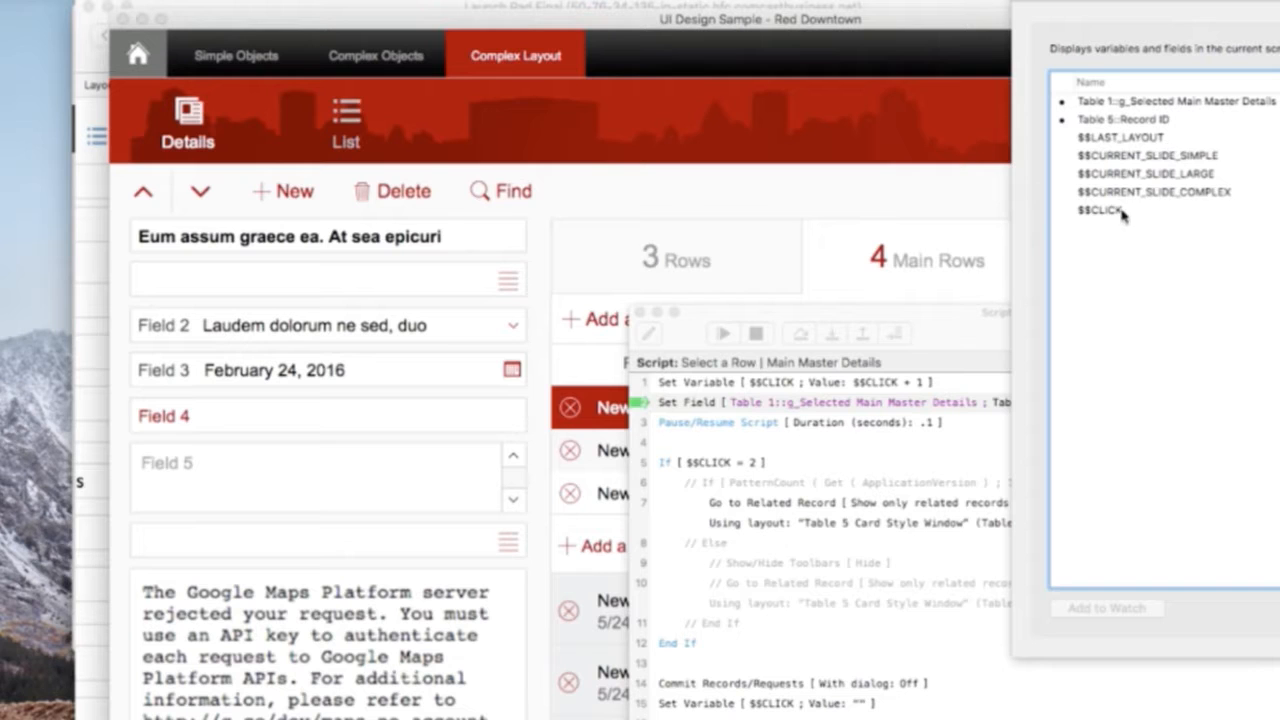
- Step the script past its Set Field line and review the $$CLICK variable and the first three script steps
click(1122, 211)
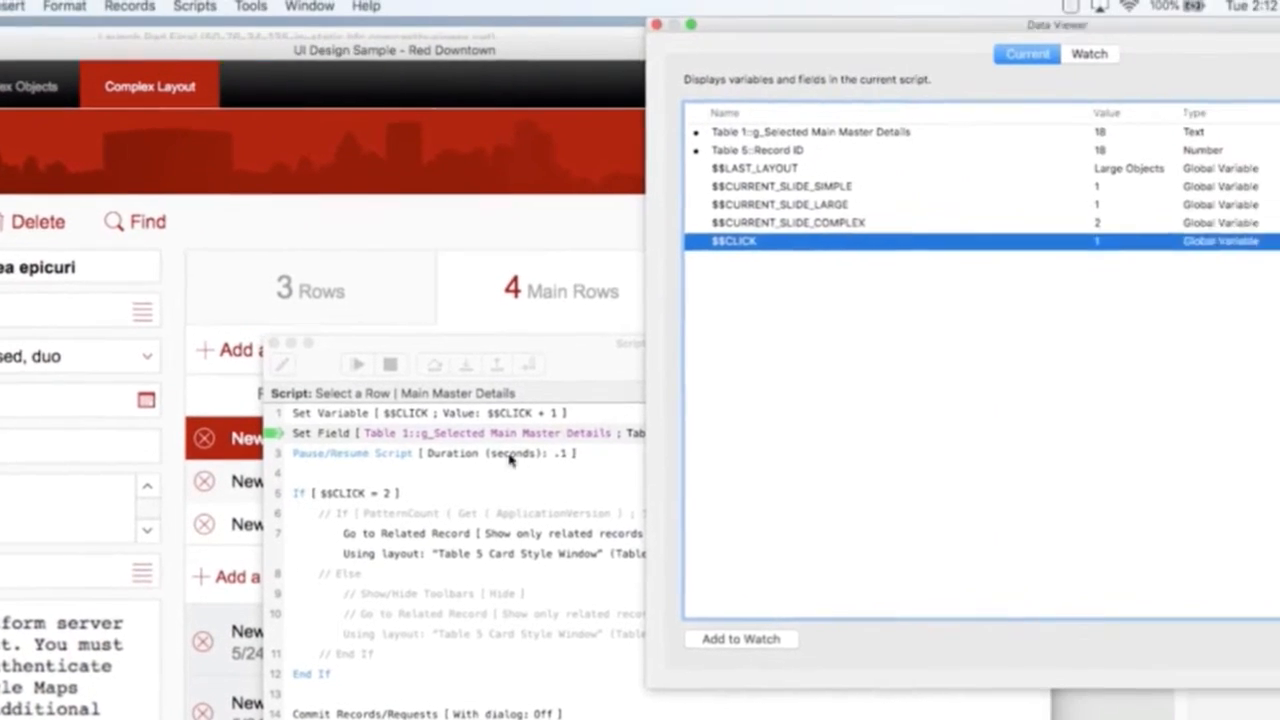
click(868, 423)
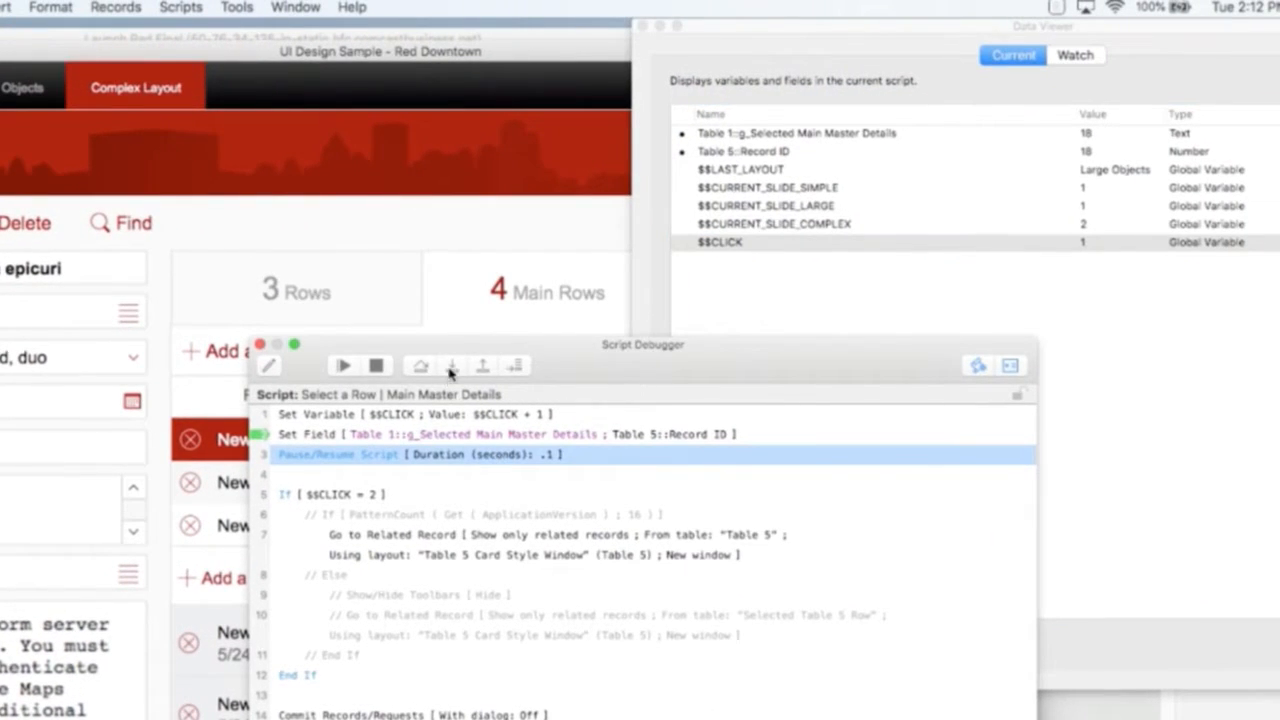
click(451, 367)
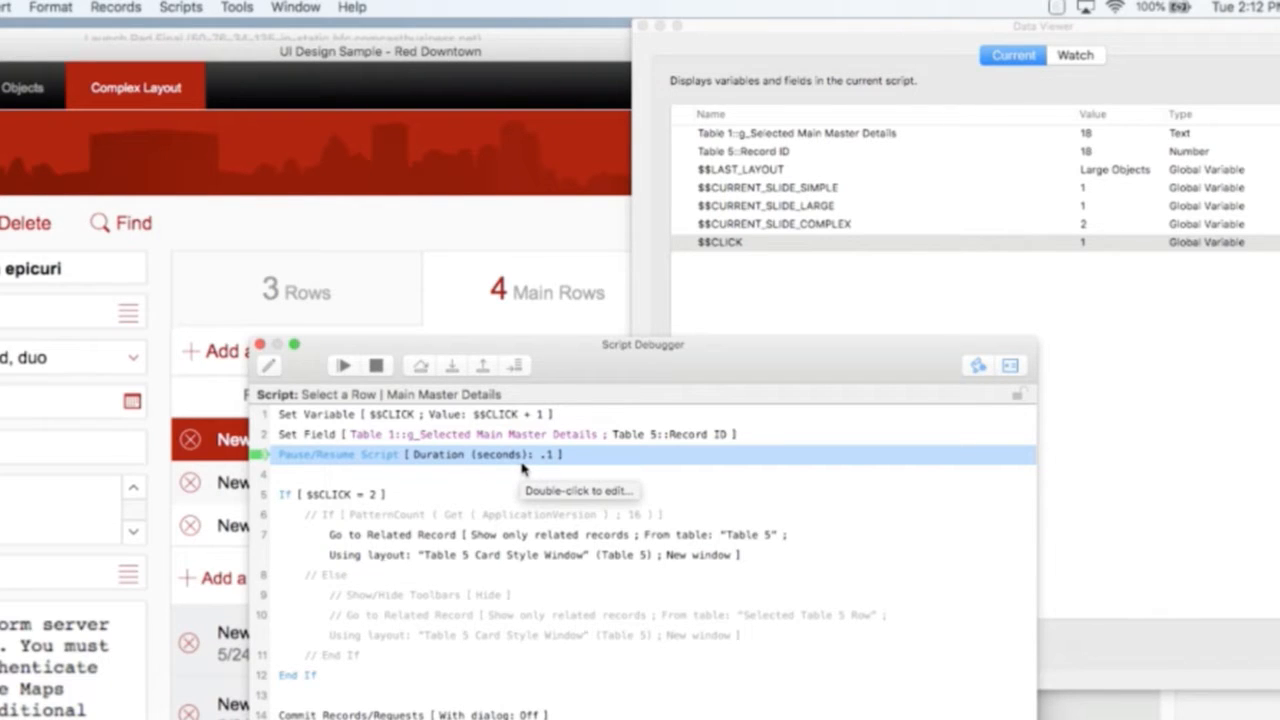
click(322, 430)
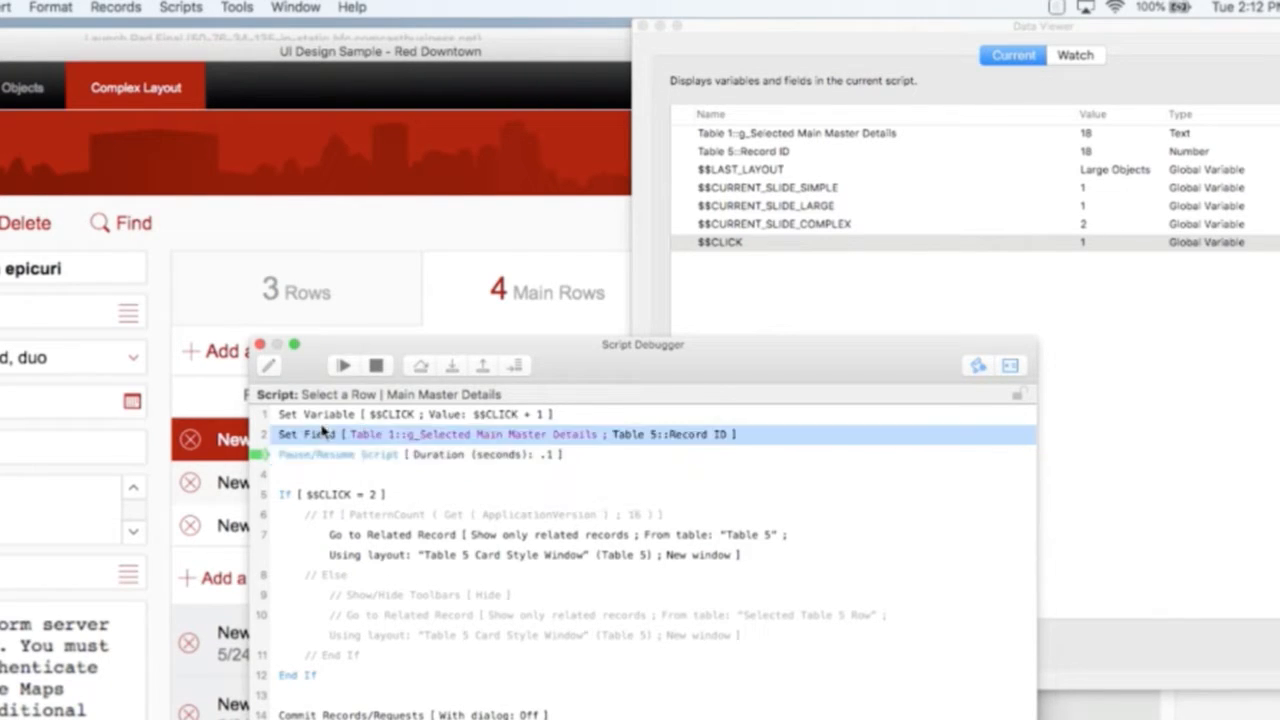
click(316, 415)
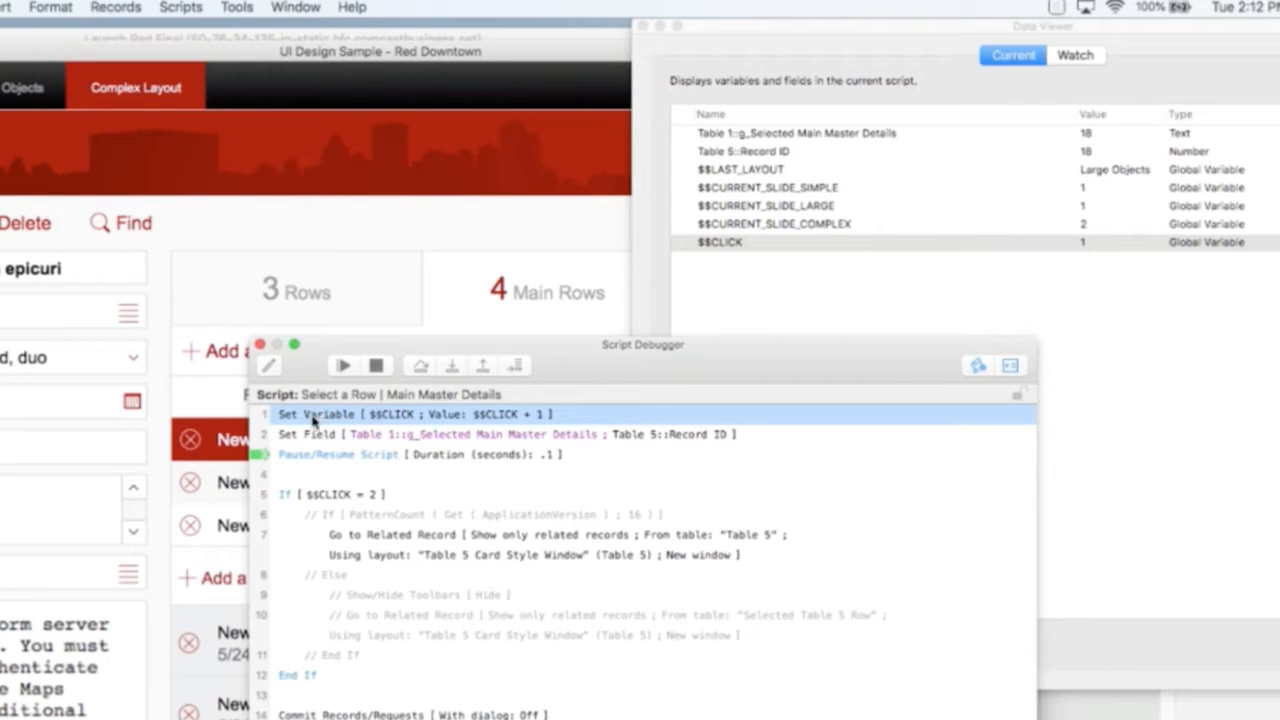
click(306, 436)
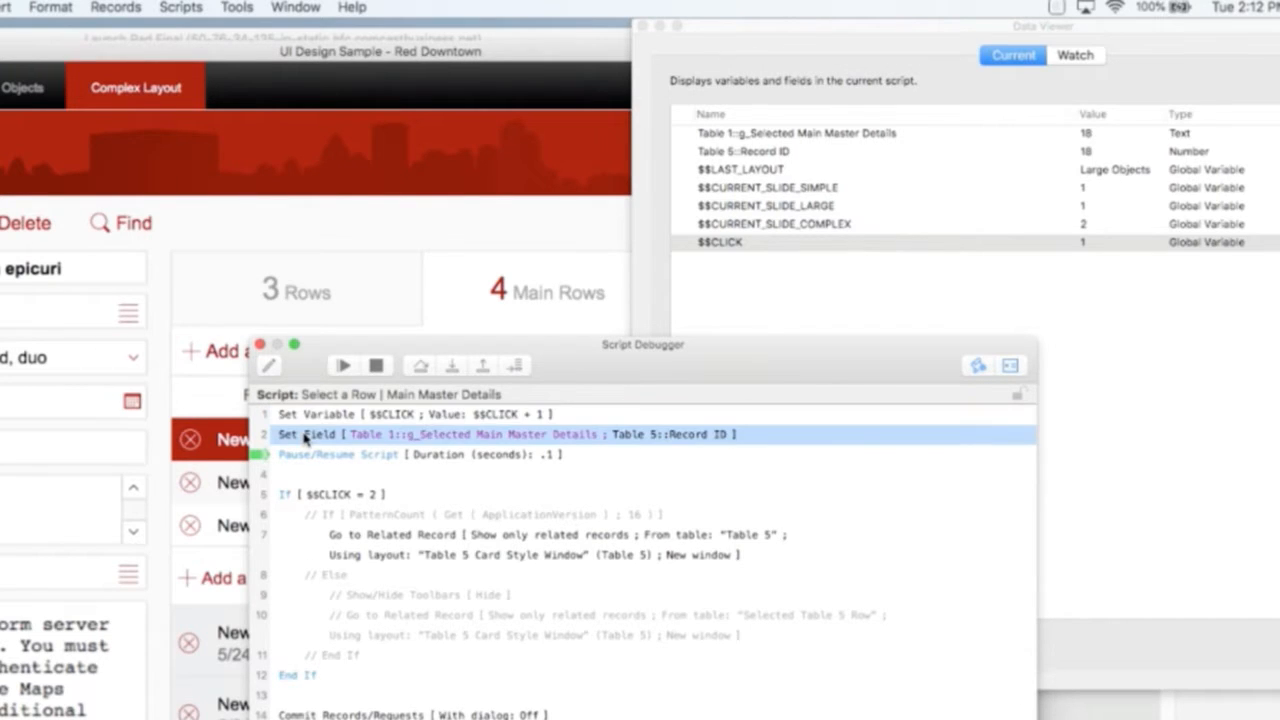
- Halt the script and close the Script Debugger, and test opening and closing the second main row's card window
click(376, 366)
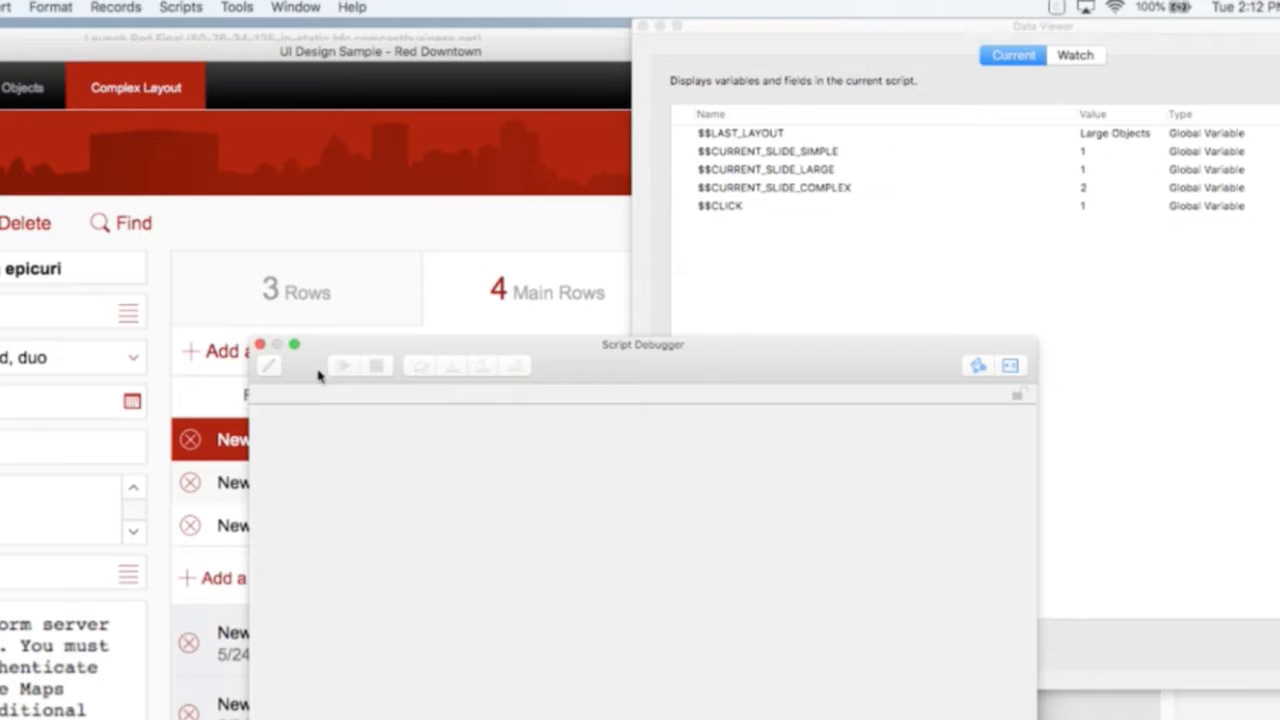
click(259, 344)
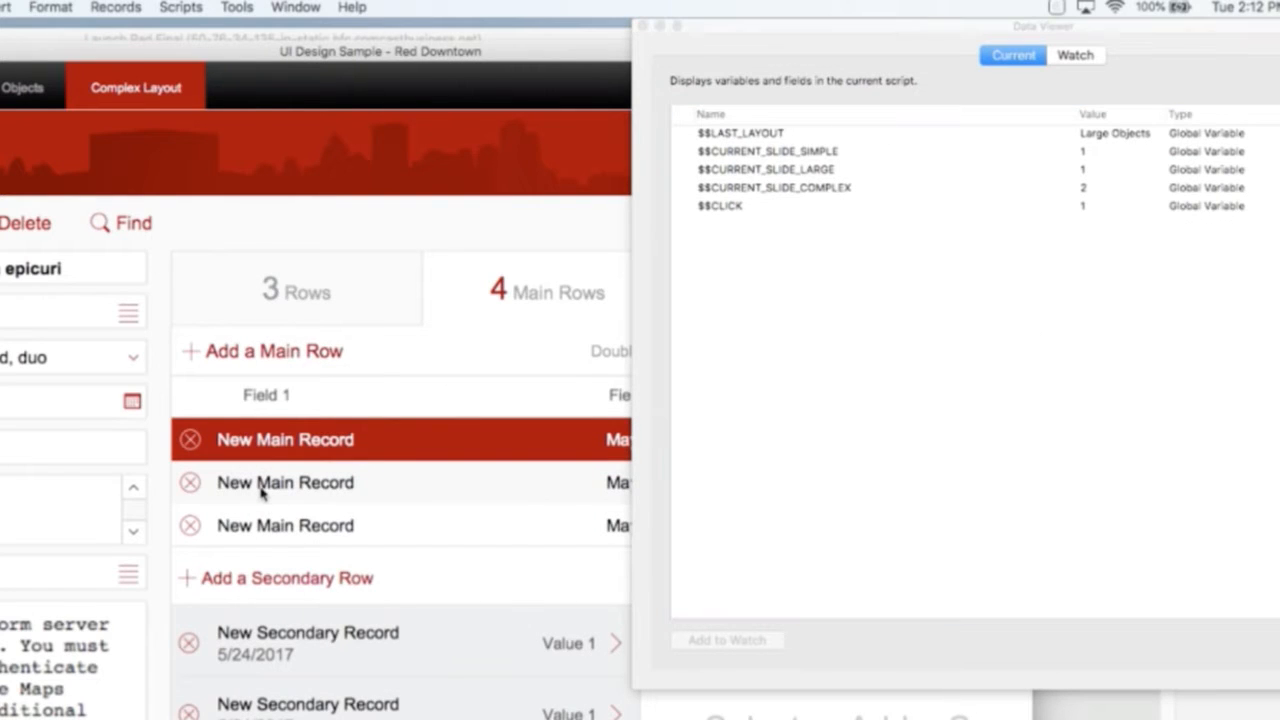
click(286, 486)
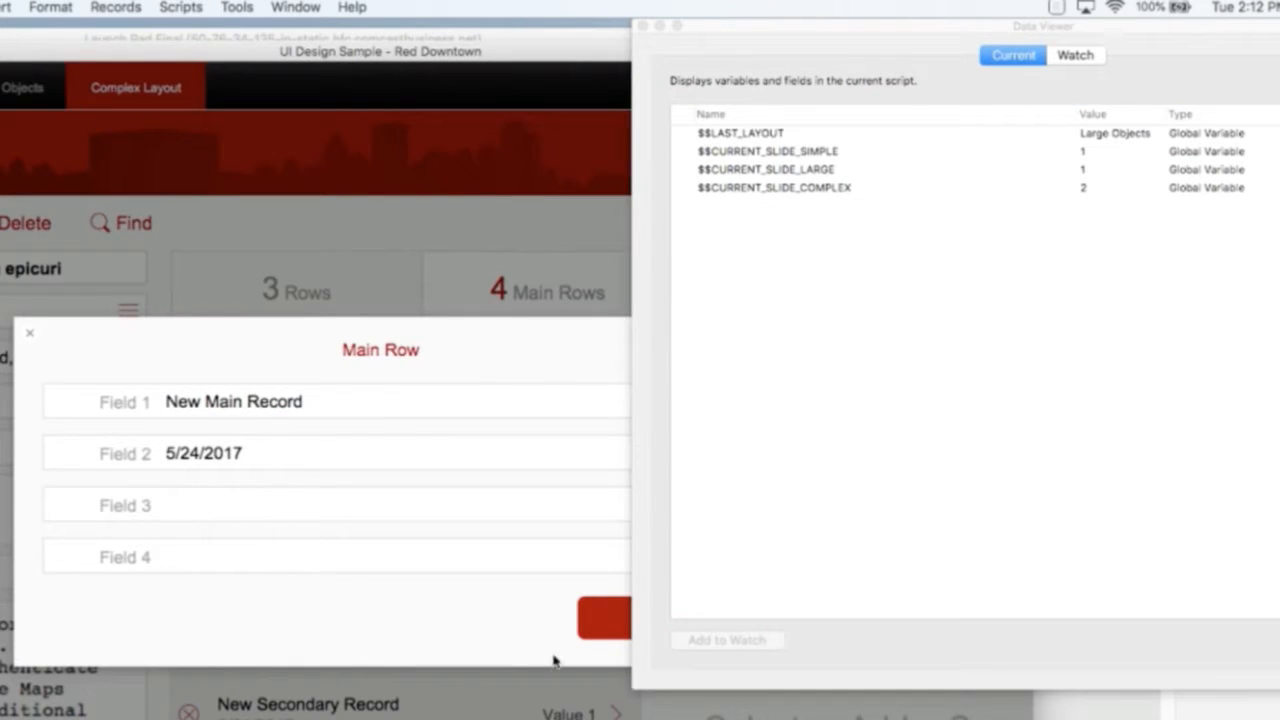
click(28, 333)
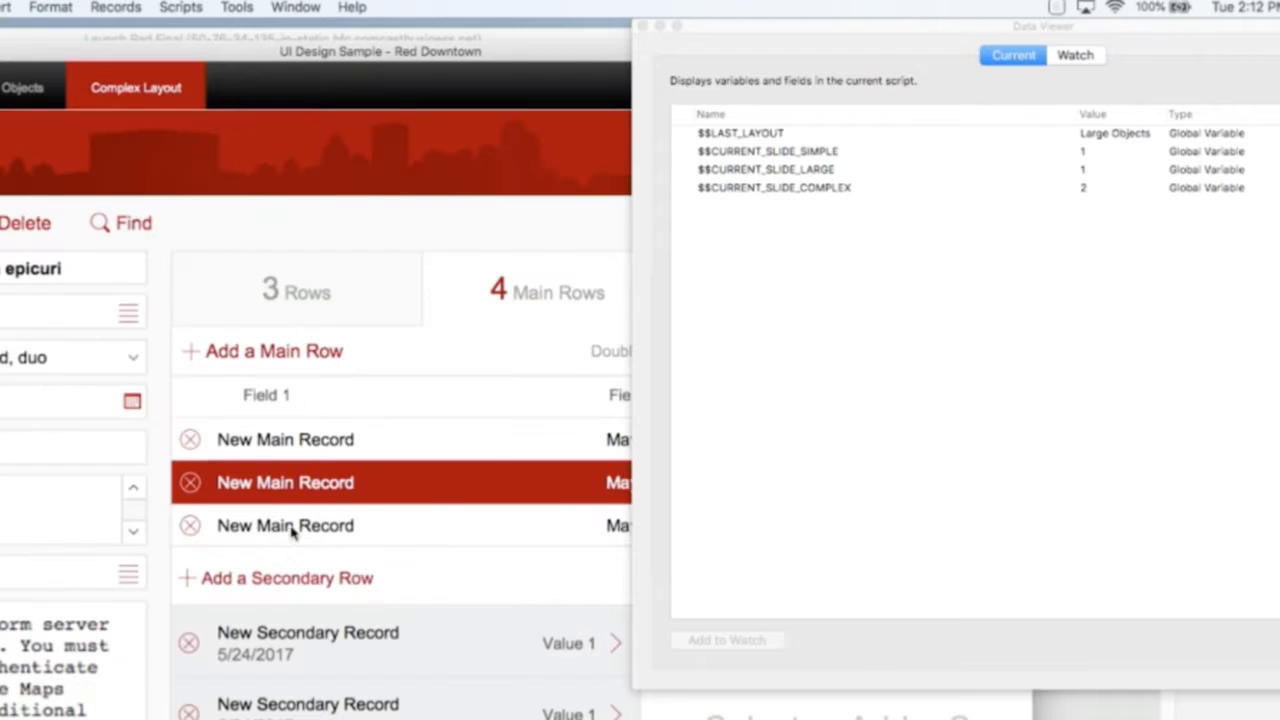
- Select the first, second and third main rows one after another to test the row highlighting
click(295, 442)
click(294, 483)
click(295, 522)
- Enable the Script Debugger and step the second main row's selection script through to the End If line
click(252, 6)
click(256, 28)
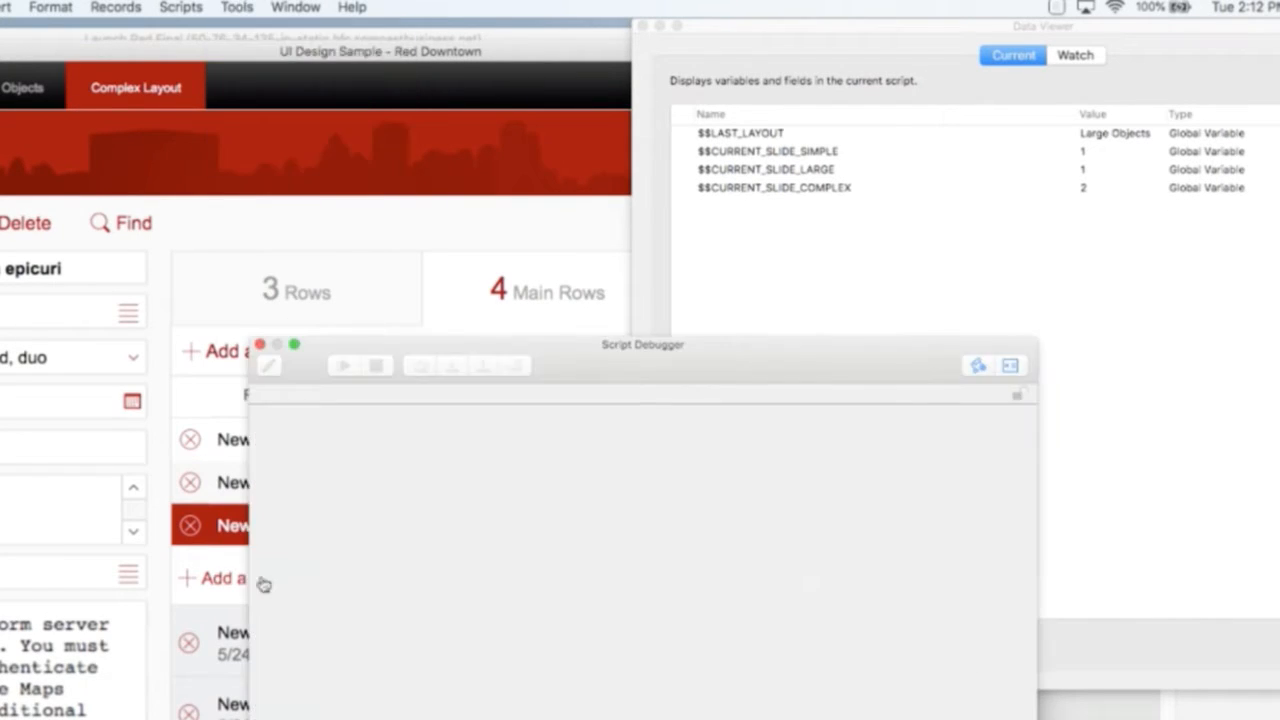
click(250, 483)
click(452, 367)
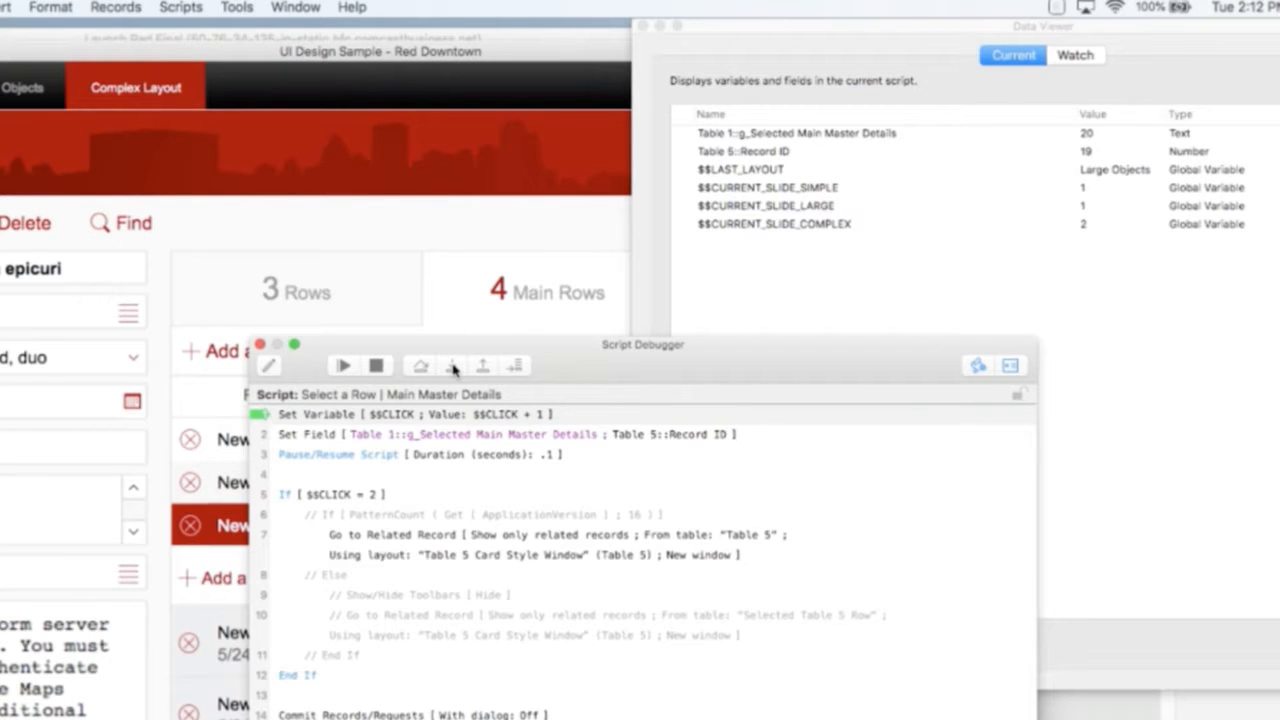
click(452, 367)
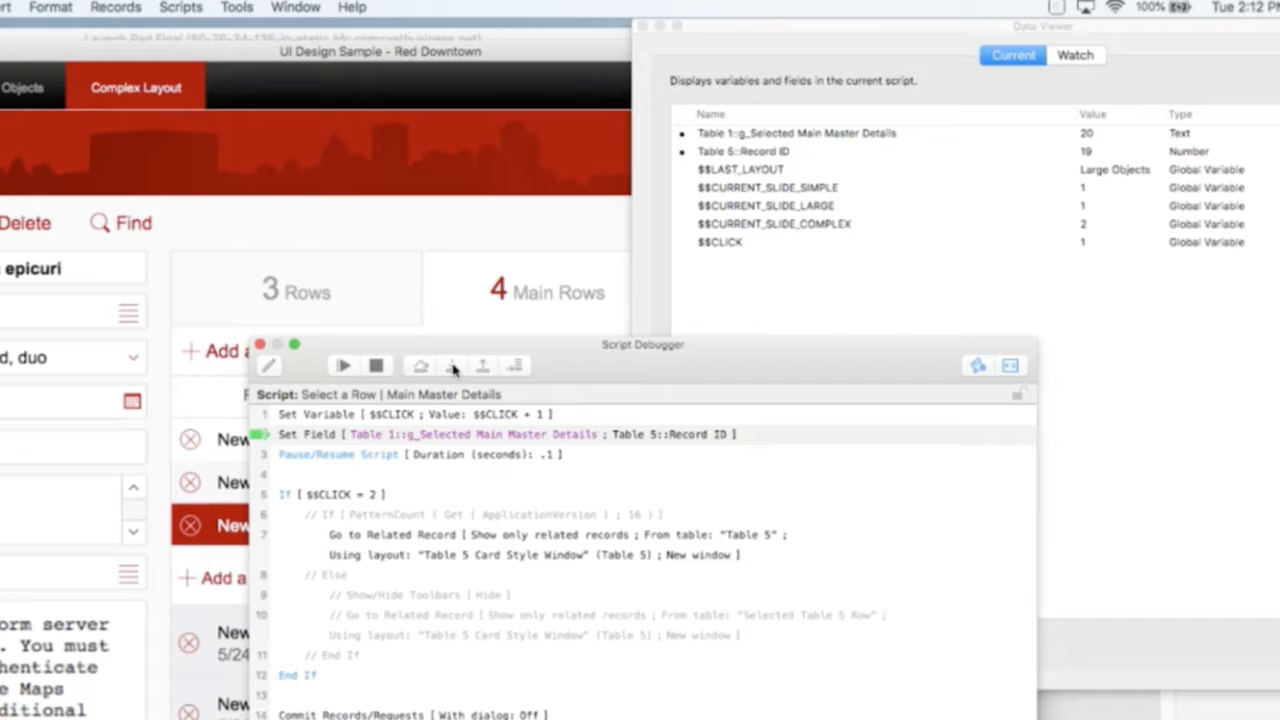
click(452, 367)
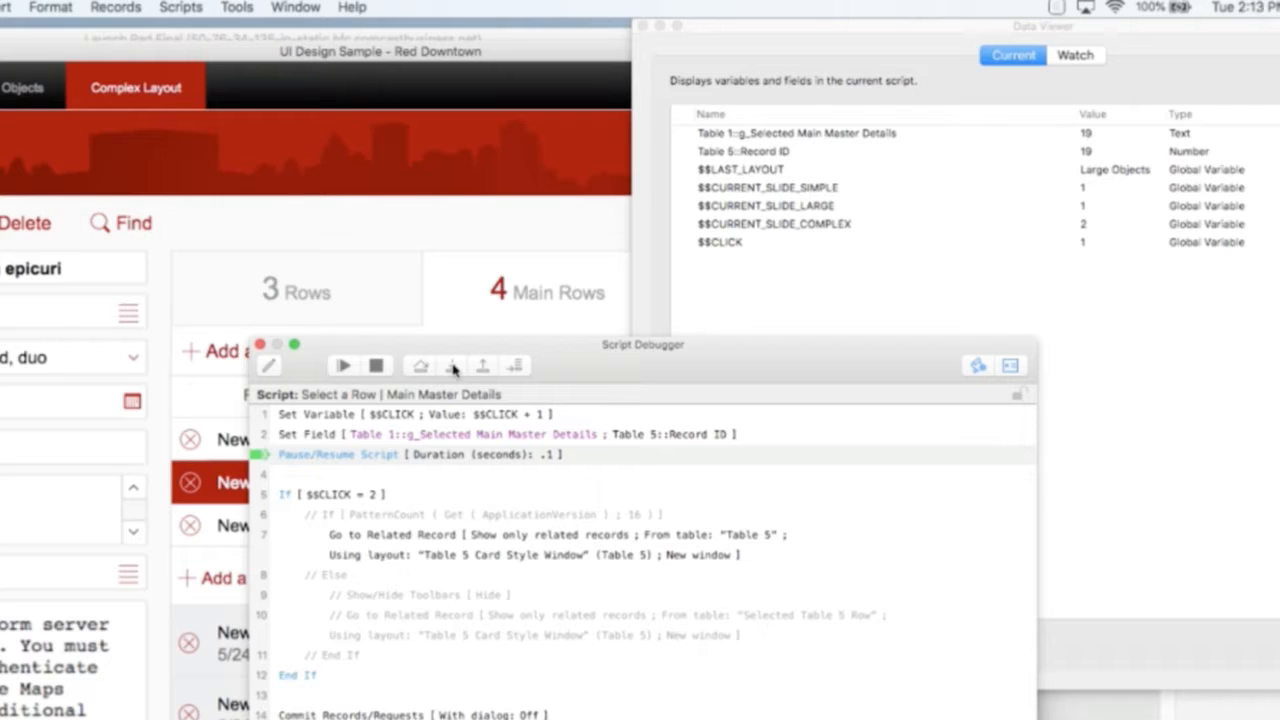
click(452, 367)
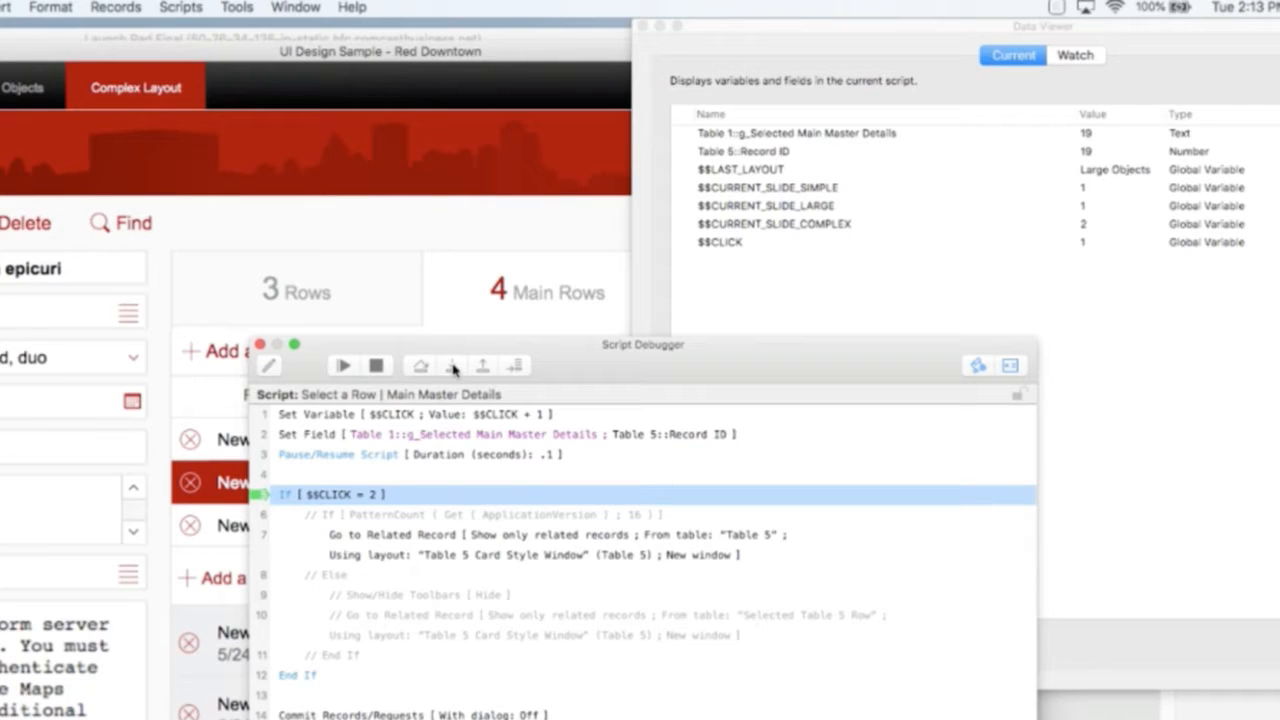
click(452, 367)
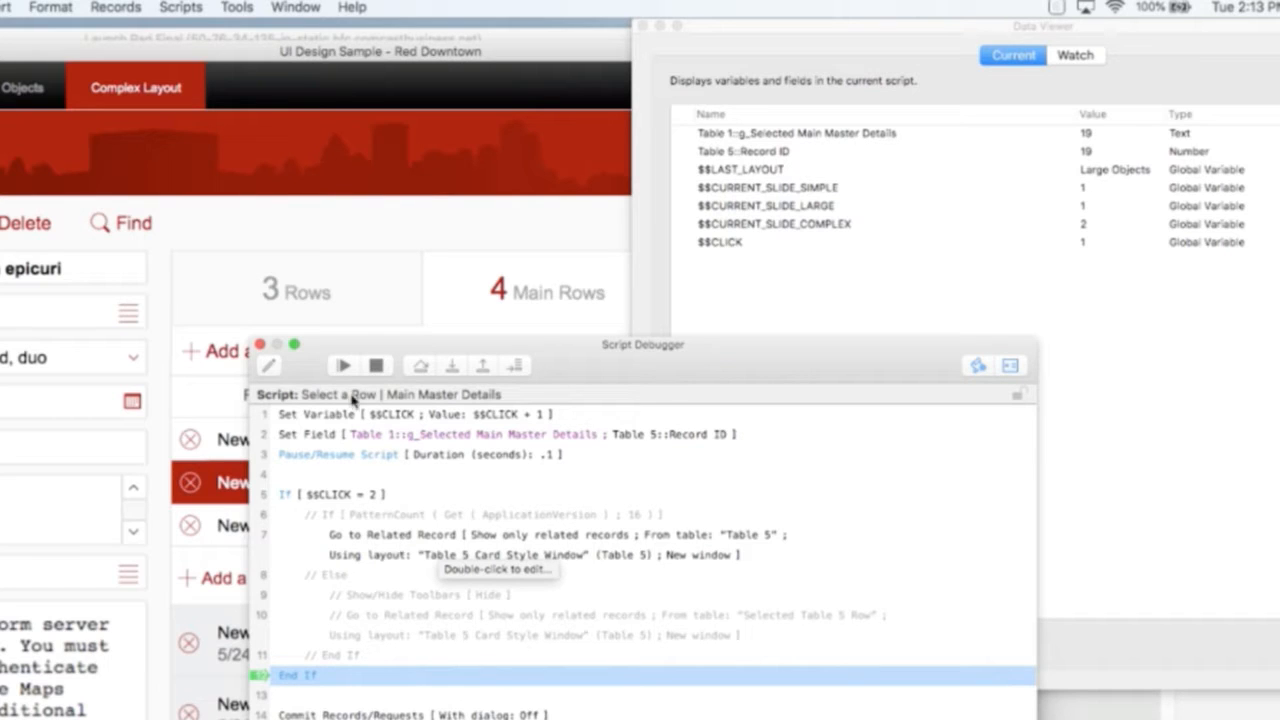
- Review the Pause/Resume and If lines, and finish this debugging run by completing the script and closing the Script Debugger
click(318, 456)
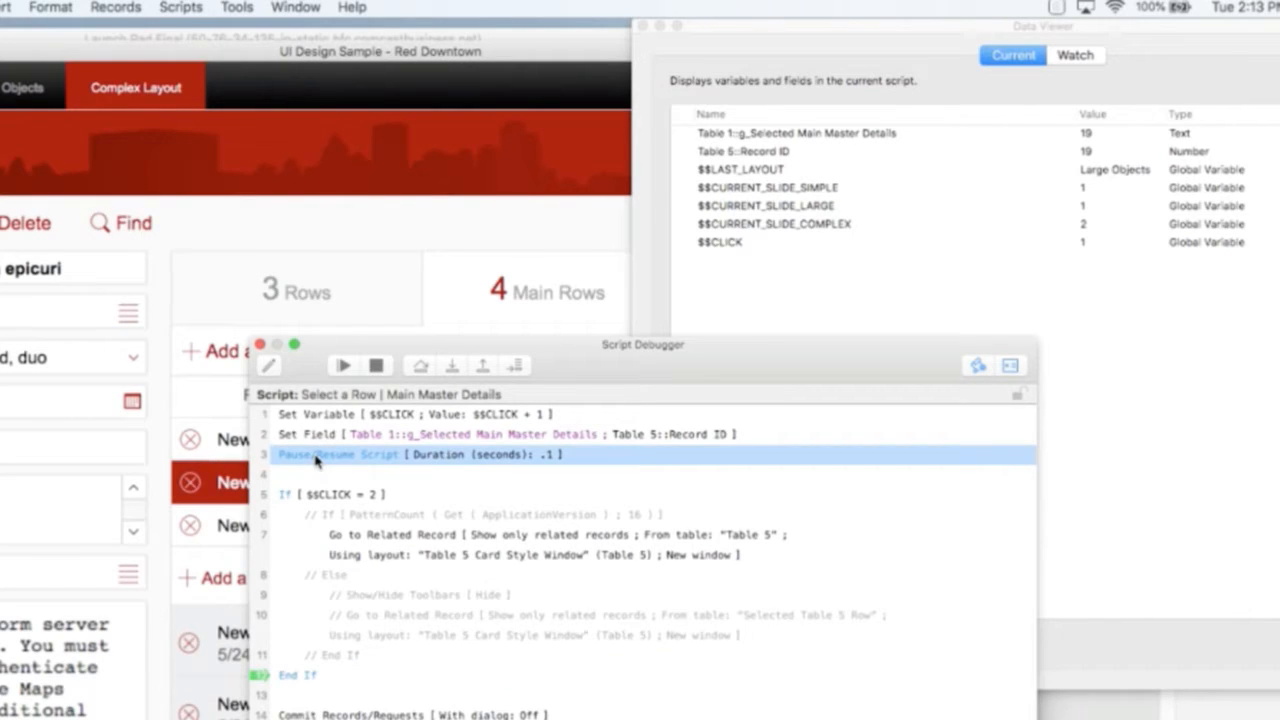
click(286, 497)
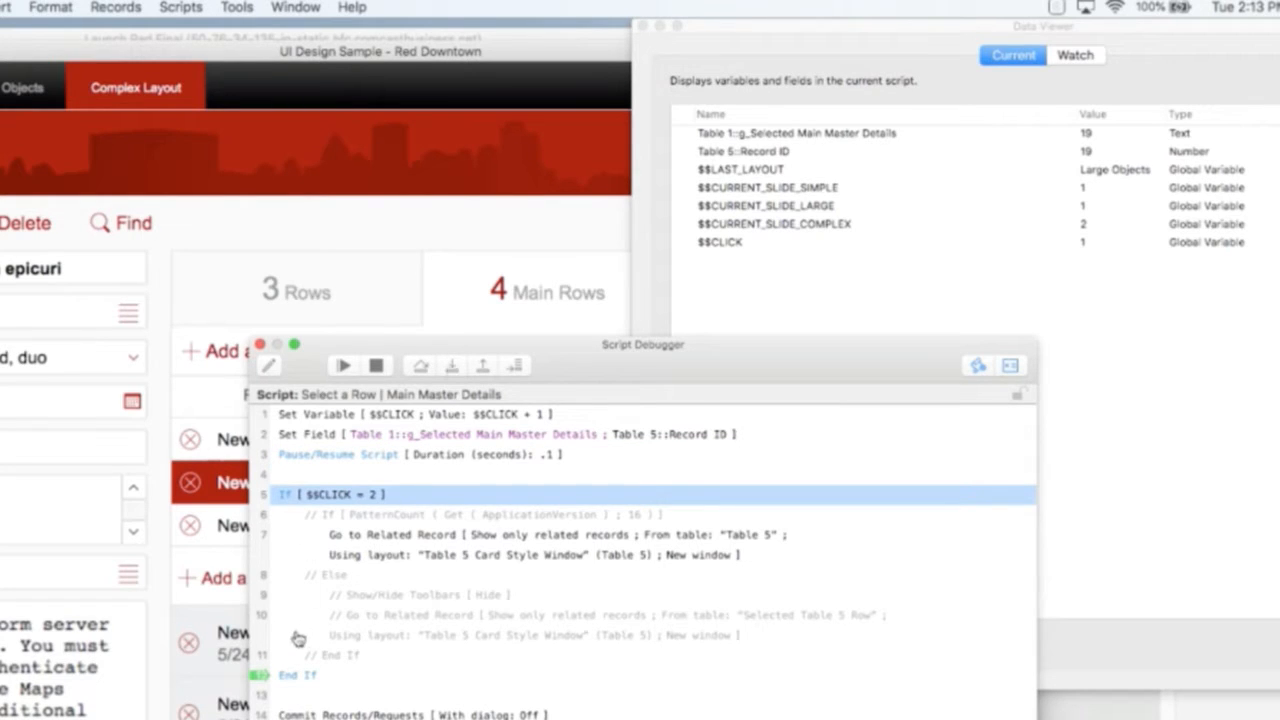
click(453, 368)
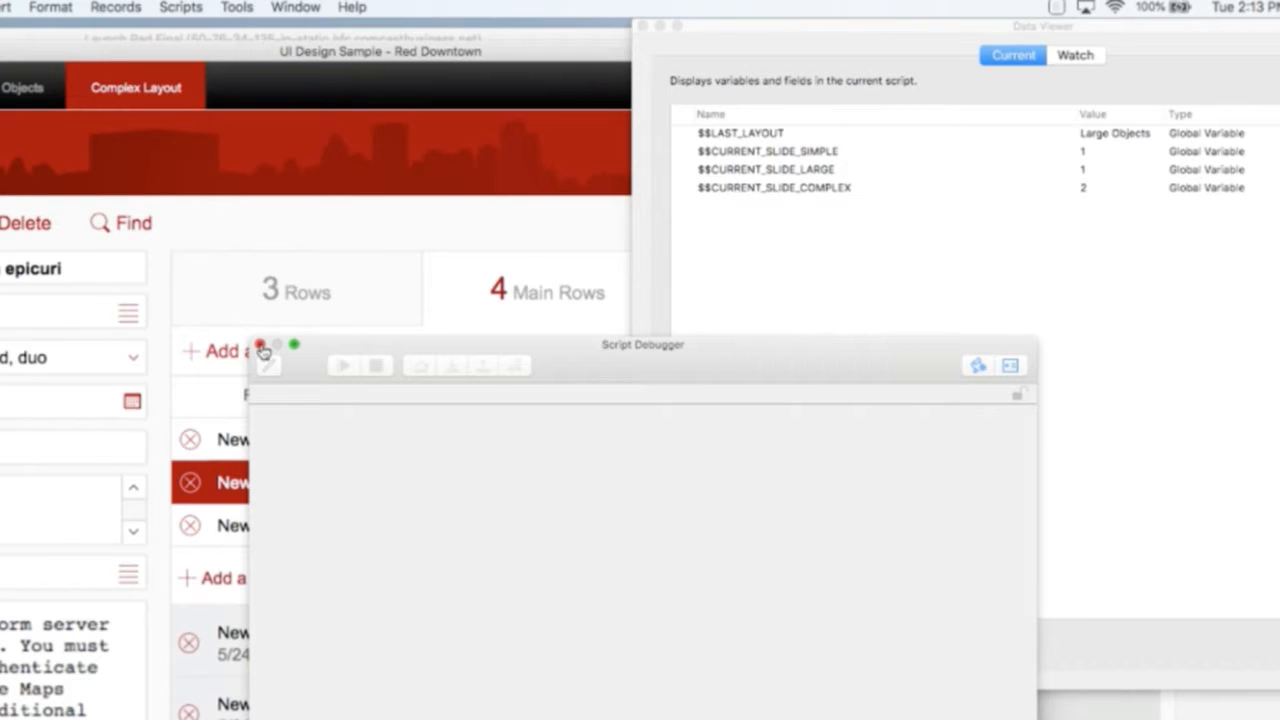
click(261, 347)
- Select the first and second main rows in turn without debugging, and re-enable the Script Debugger
click(266, 443)
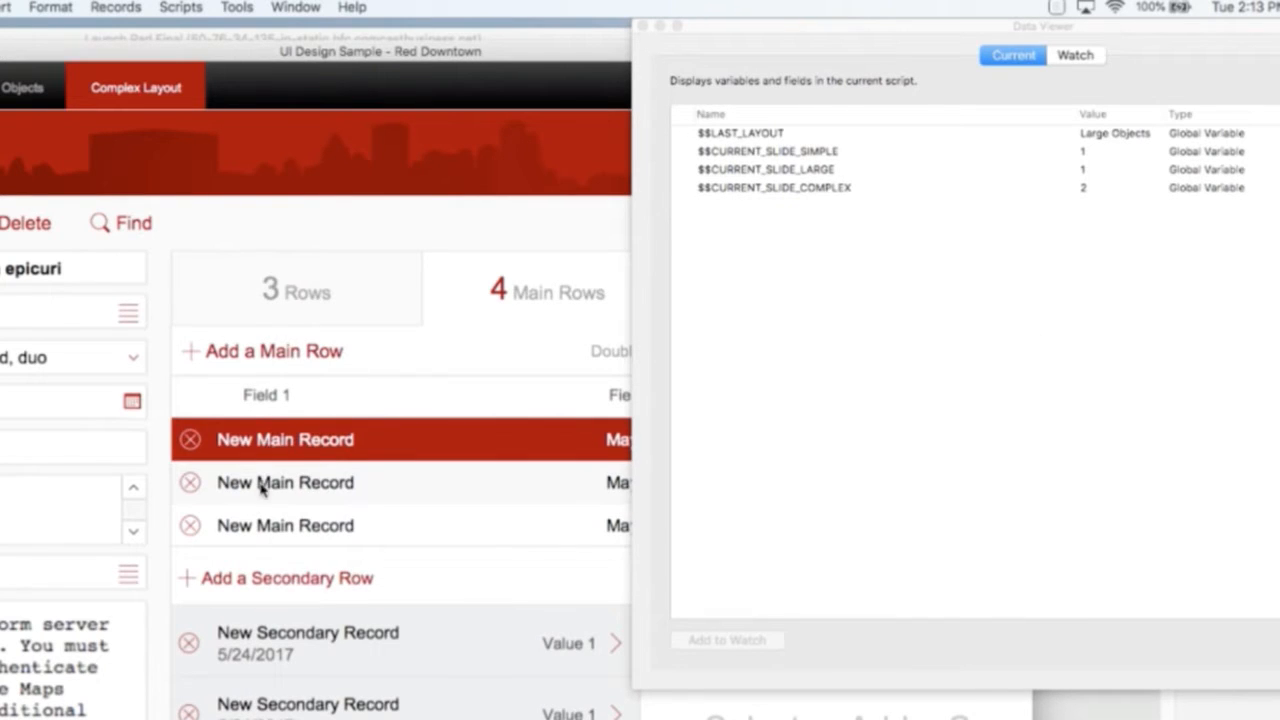
click(261, 487)
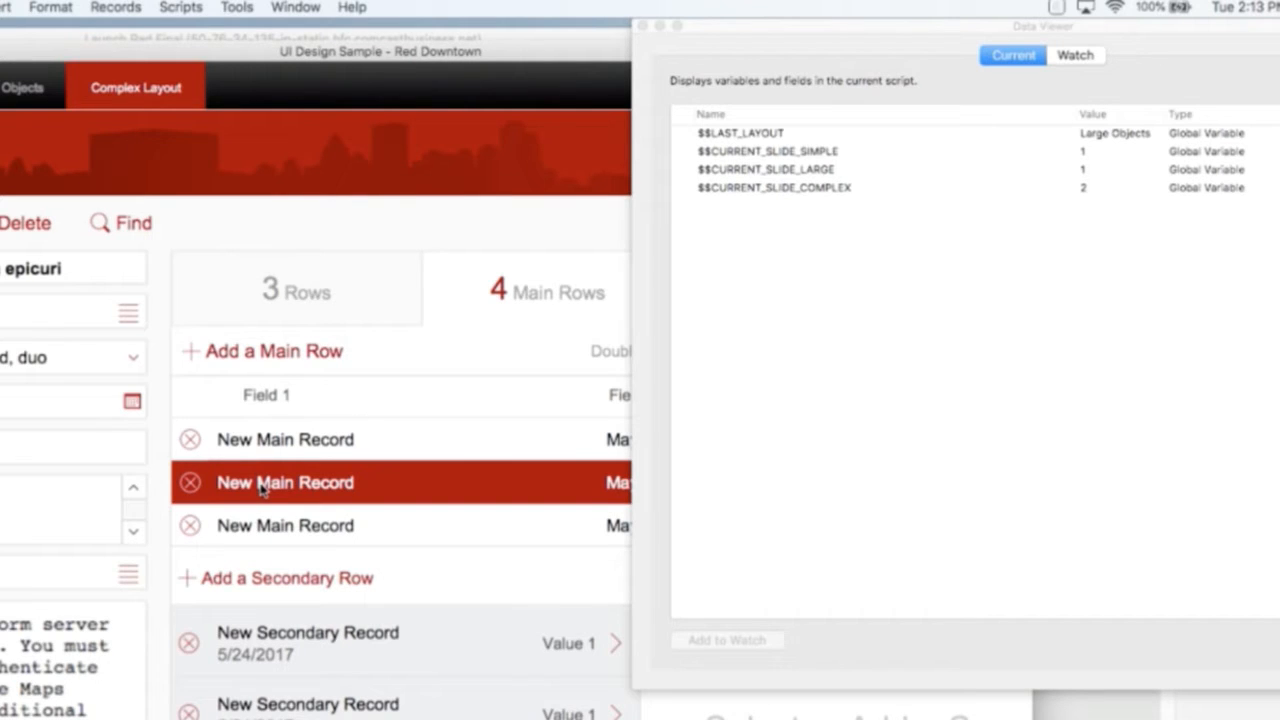
click(237, 8)
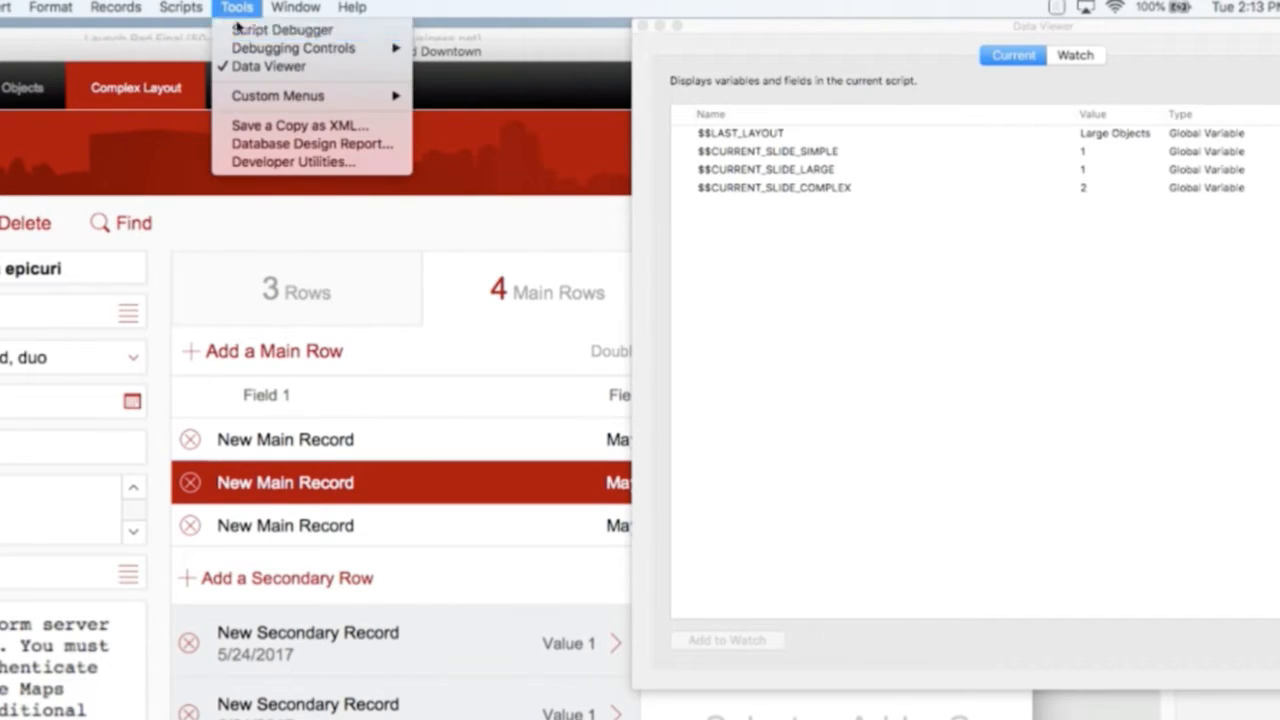
click(238, 28)
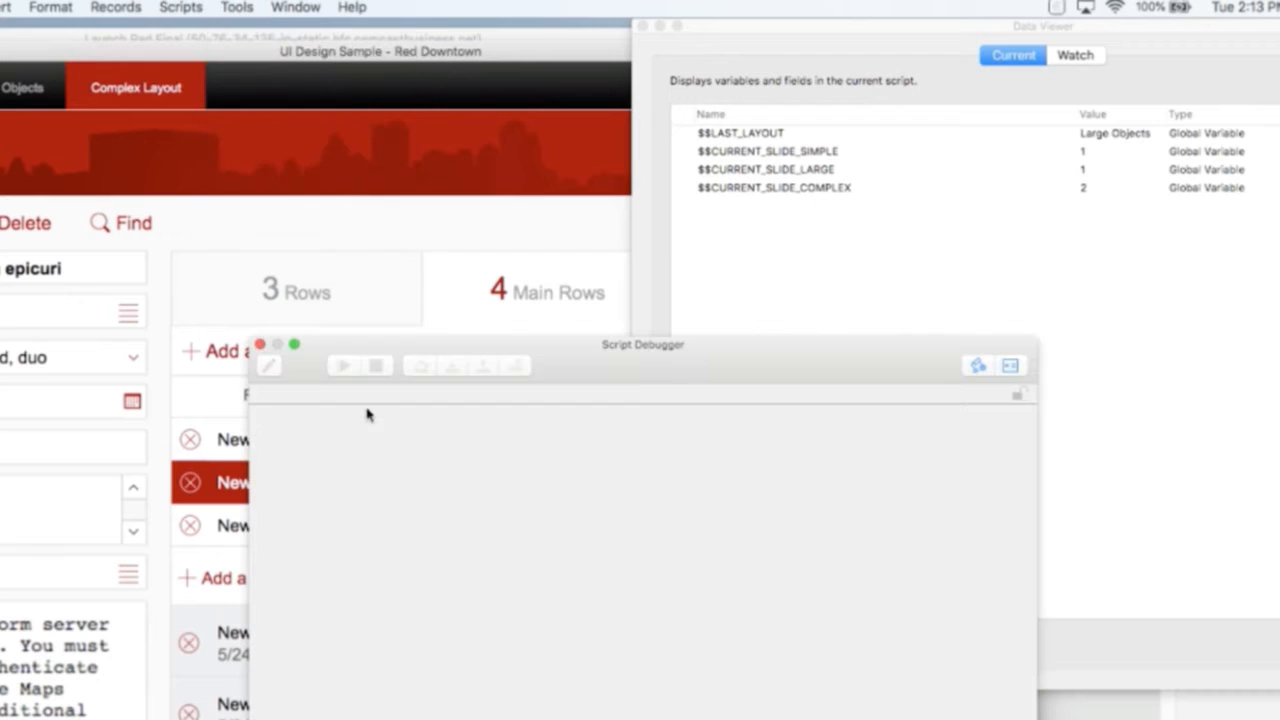
- Debug the first main row's selection script through the Set Field line and halt it before $$CLICK is reset
click(231, 442)
click(452, 366)
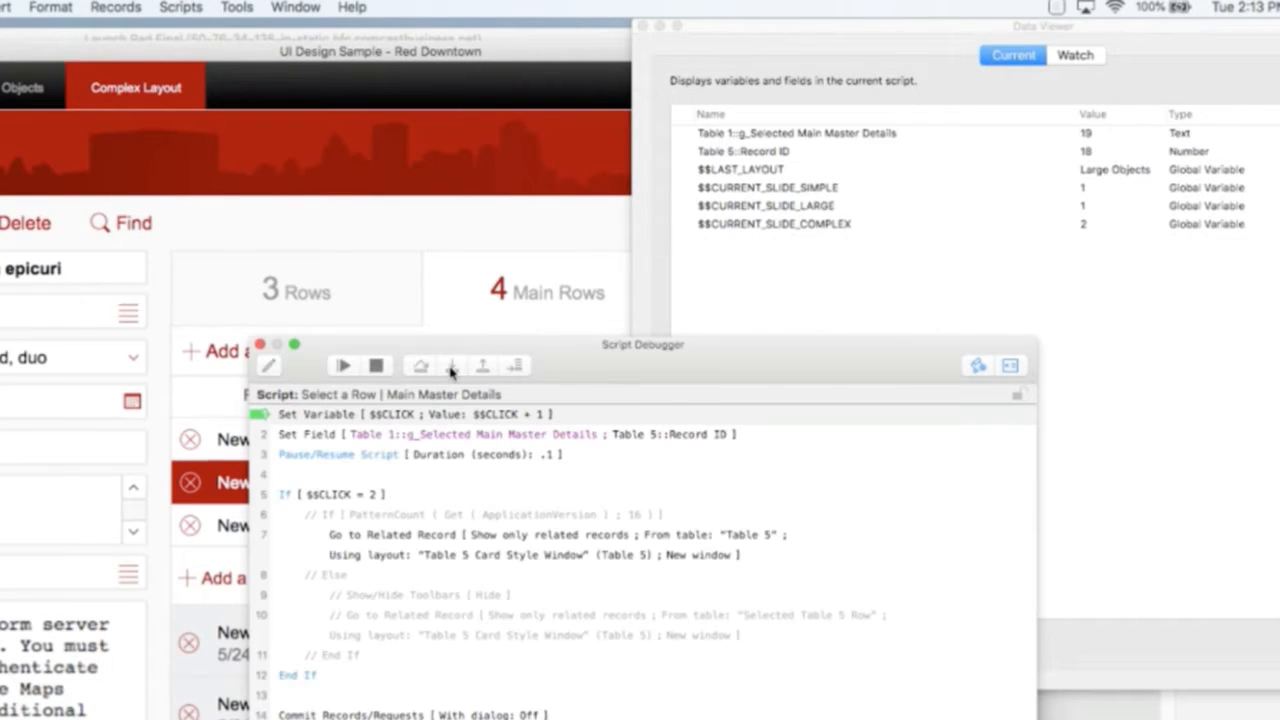
click(452, 368)
click(452, 368)
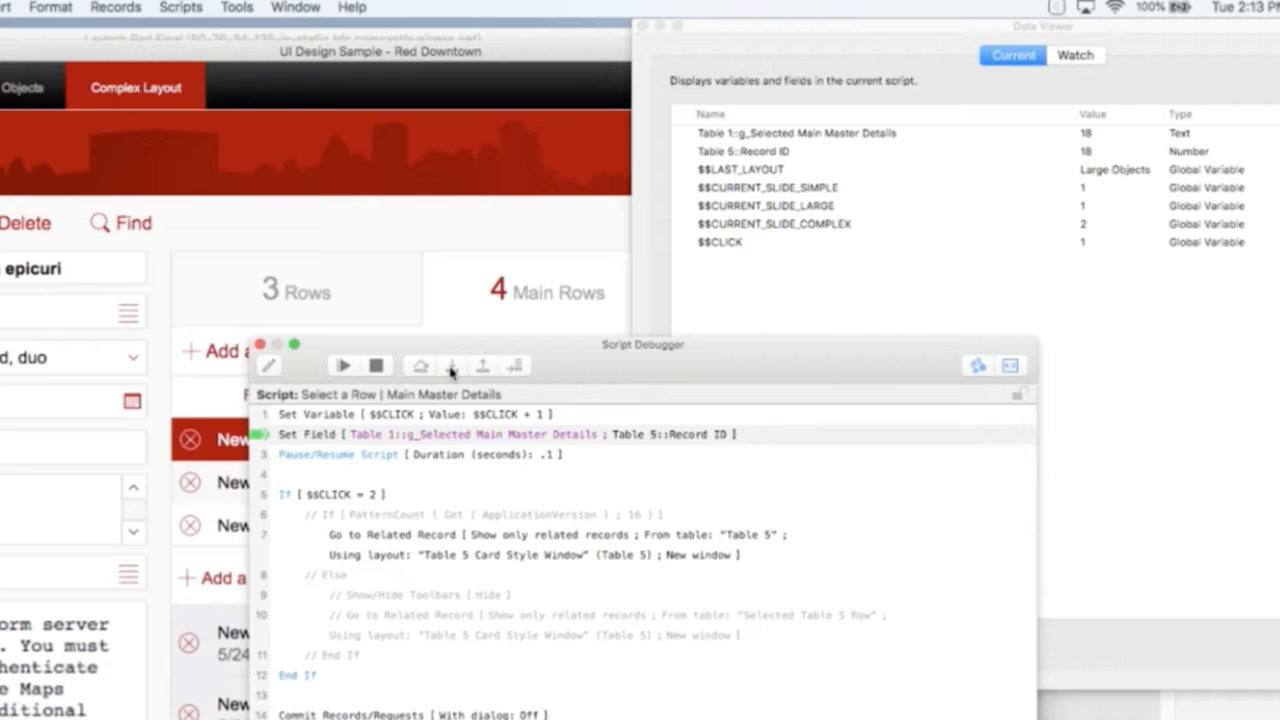
click(376, 367)
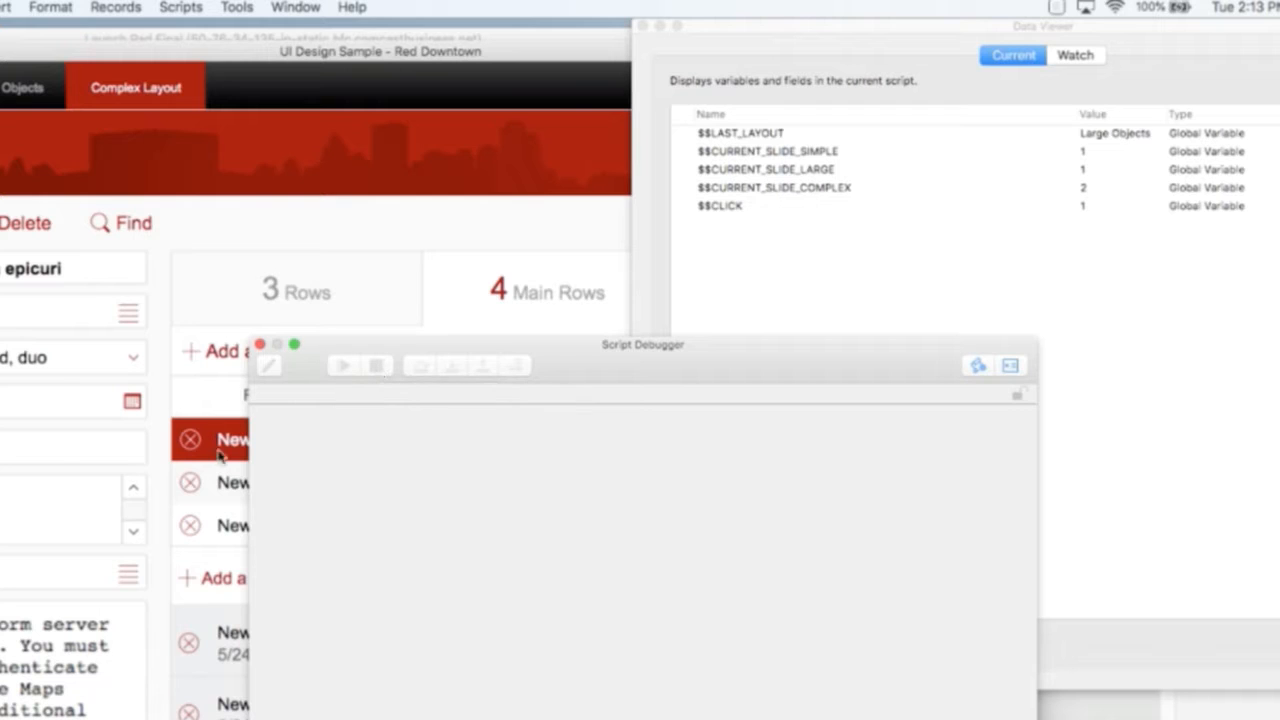
- Trigger the second main row's selection script, step through the Set Variable and Set Field lines, and halt it
click(222, 489)
click(456, 374)
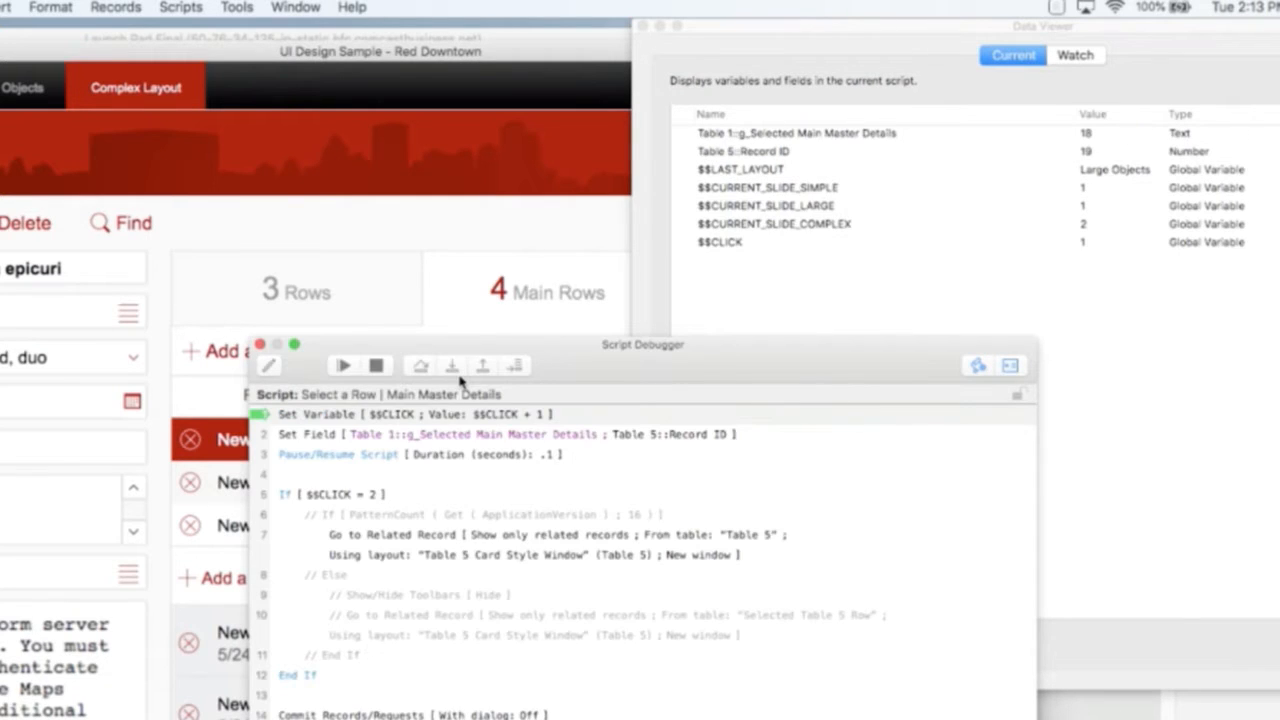
click(459, 377)
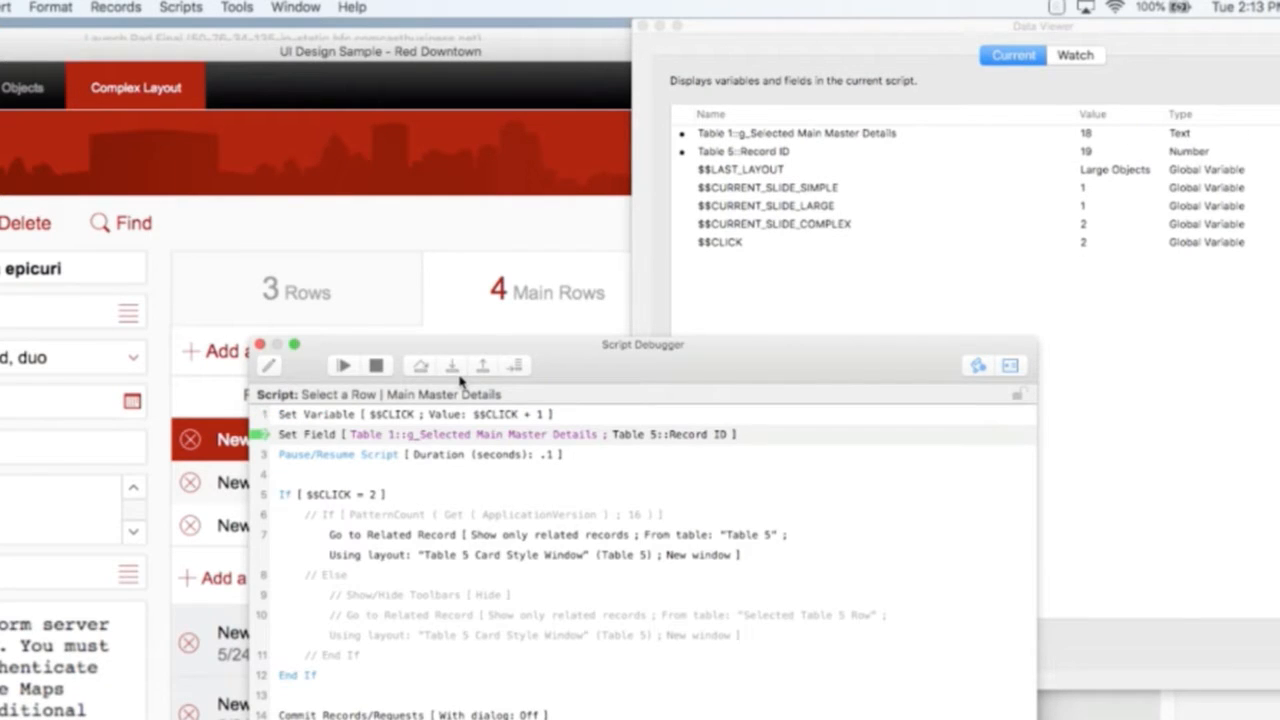
click(459, 377)
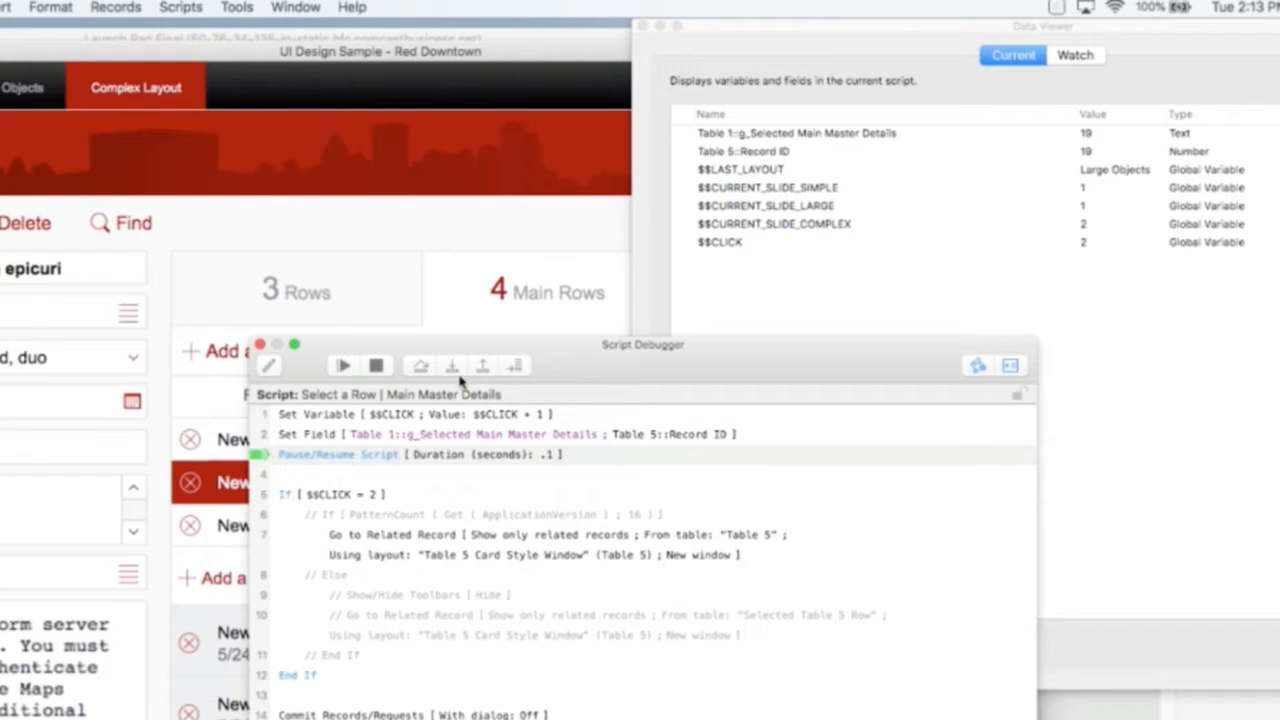
click(376, 367)
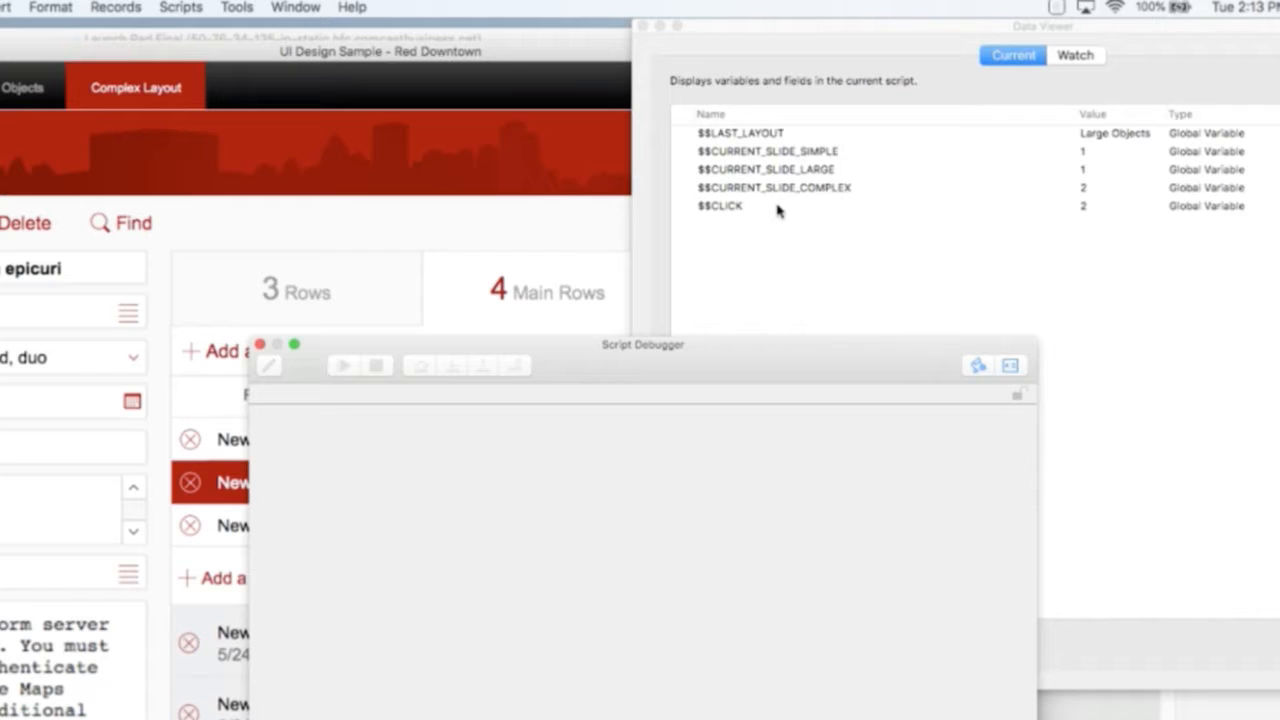
- Inspect the $$CLICK variable and run the first main row's selection script to completion so the variable is cleared
click(730, 208)
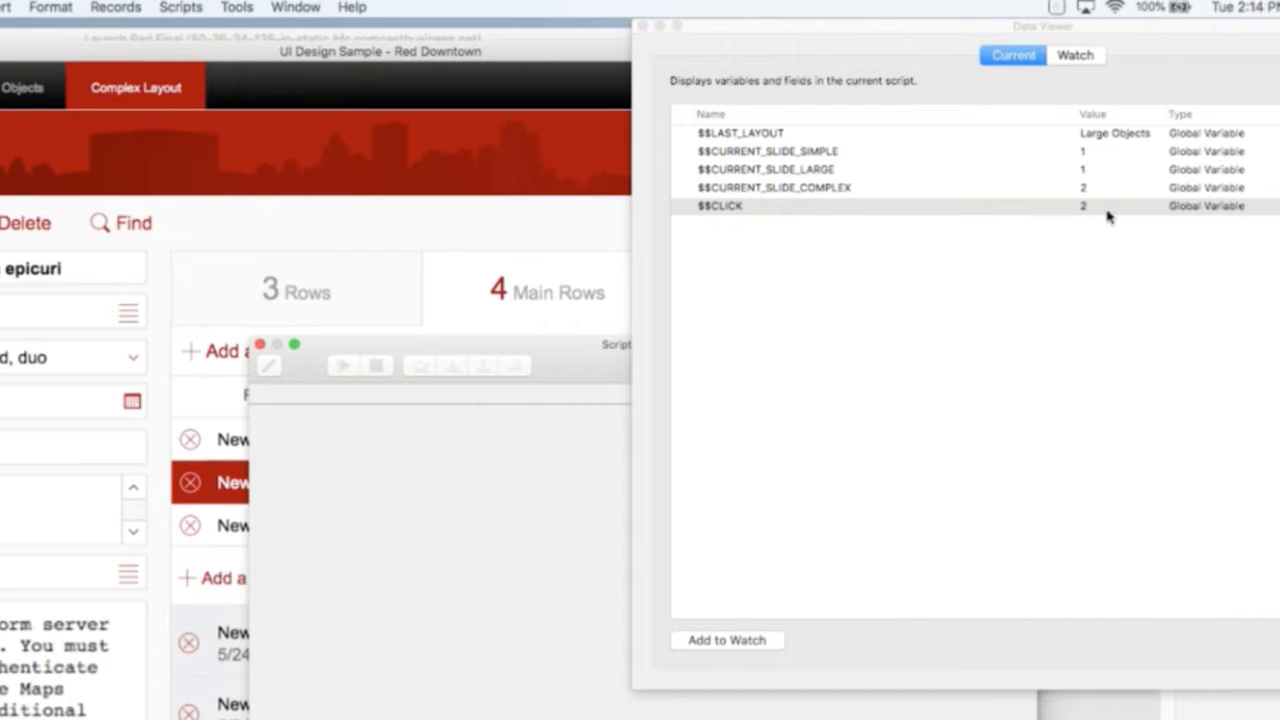
click(227, 455)
click(344, 370)
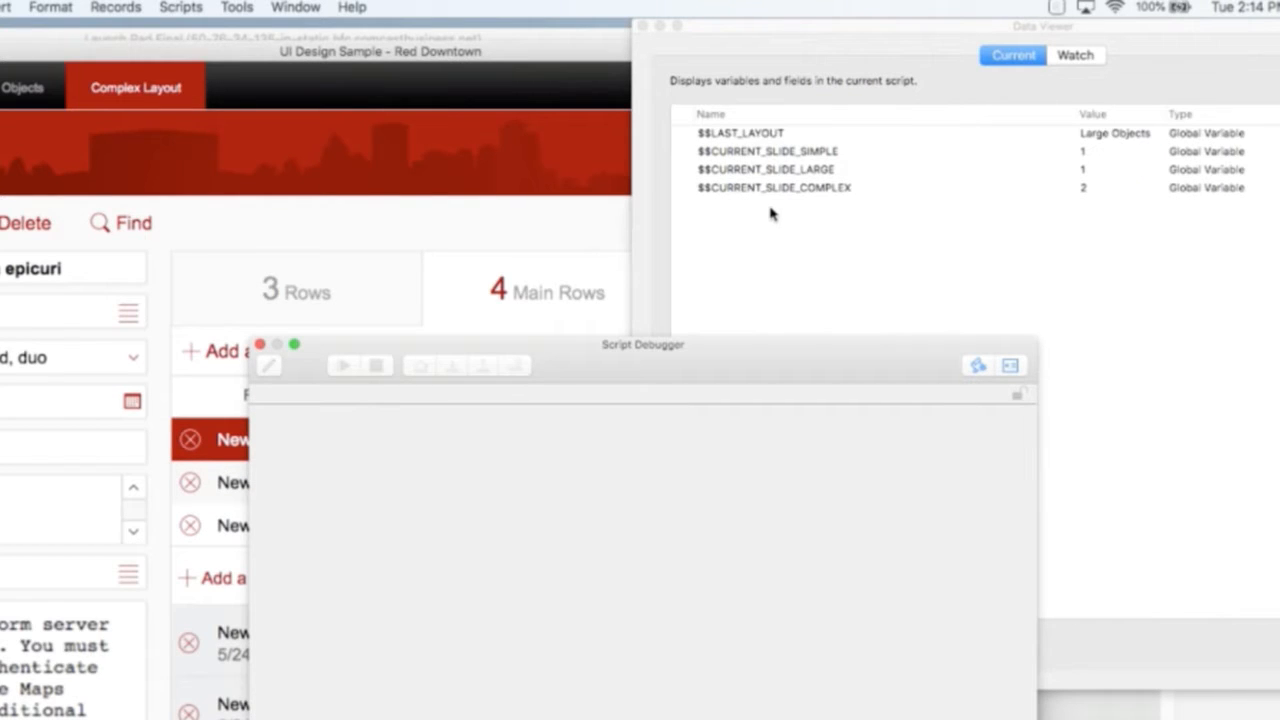
- Step the second main row's selection script past Set Field to the Pause/Resume line, checking the $$CLICK variable on the way
click(229, 484)
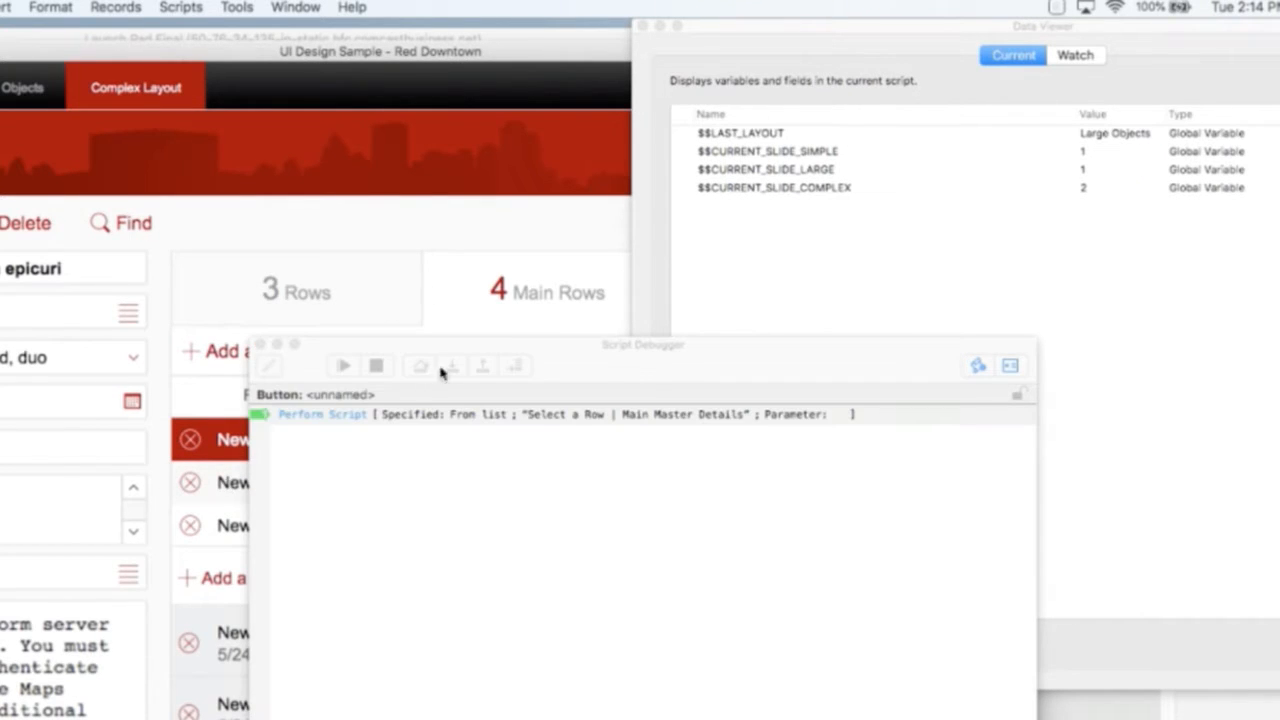
click(454, 370)
click(454, 370)
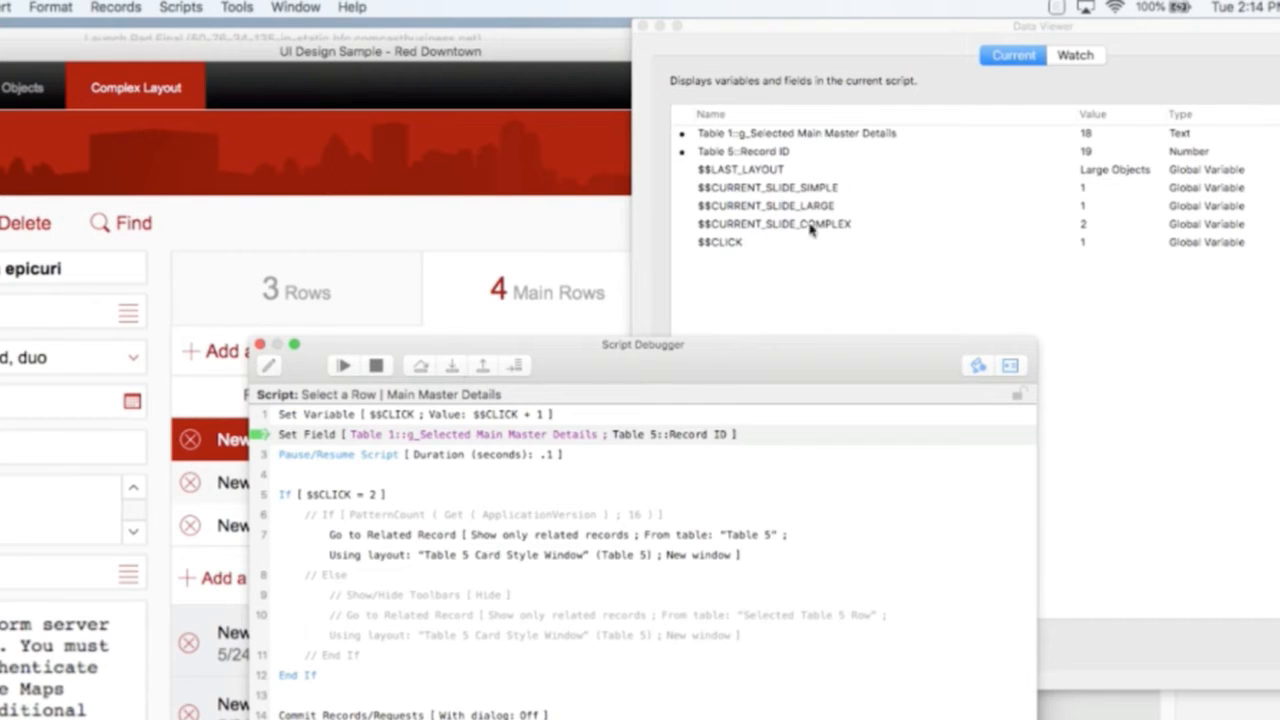
click(772, 242)
click(456, 370)
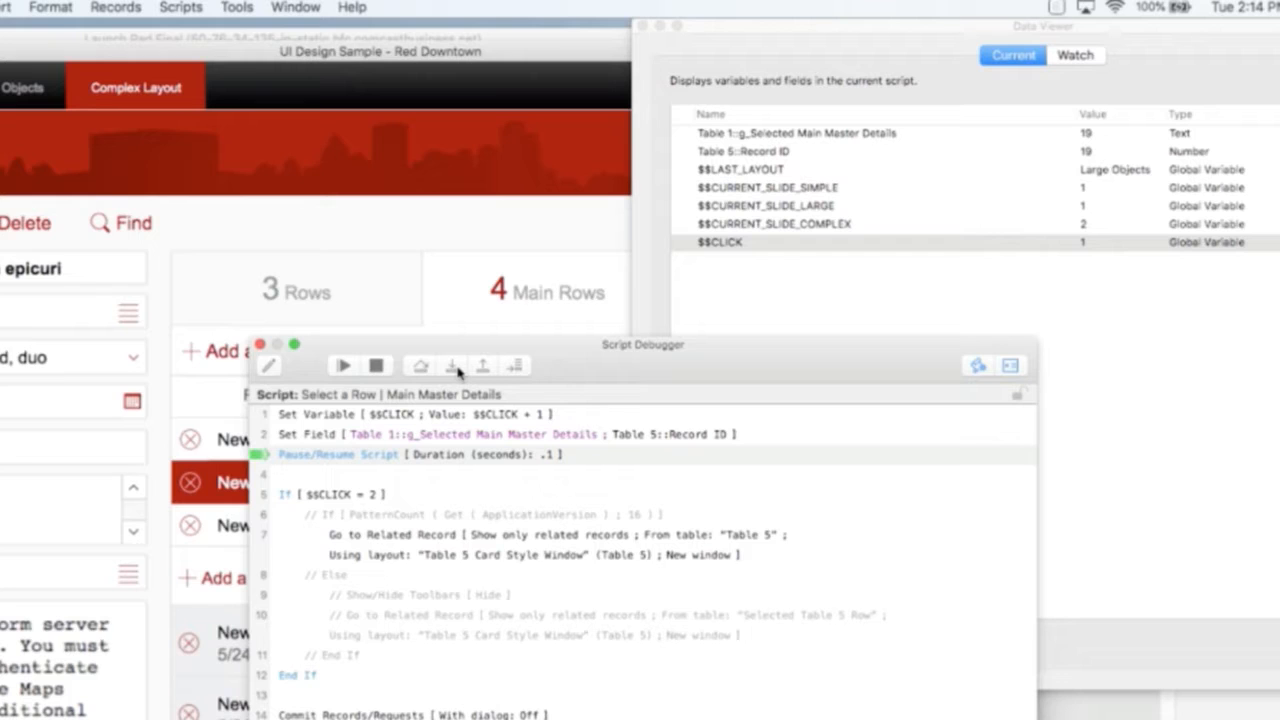
- Halt the second main row's selection script, trigger and halt the third row's script, and check the $$CLICK variable after each halt
click(378, 368)
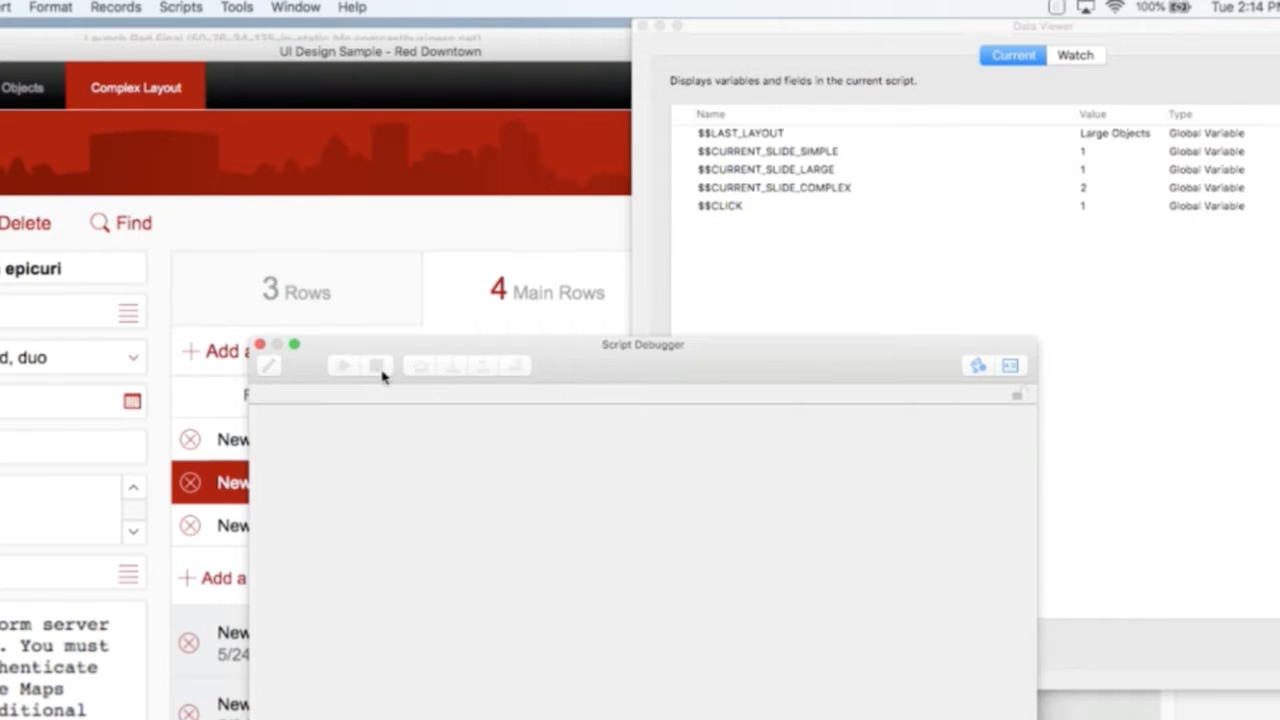
click(727, 207)
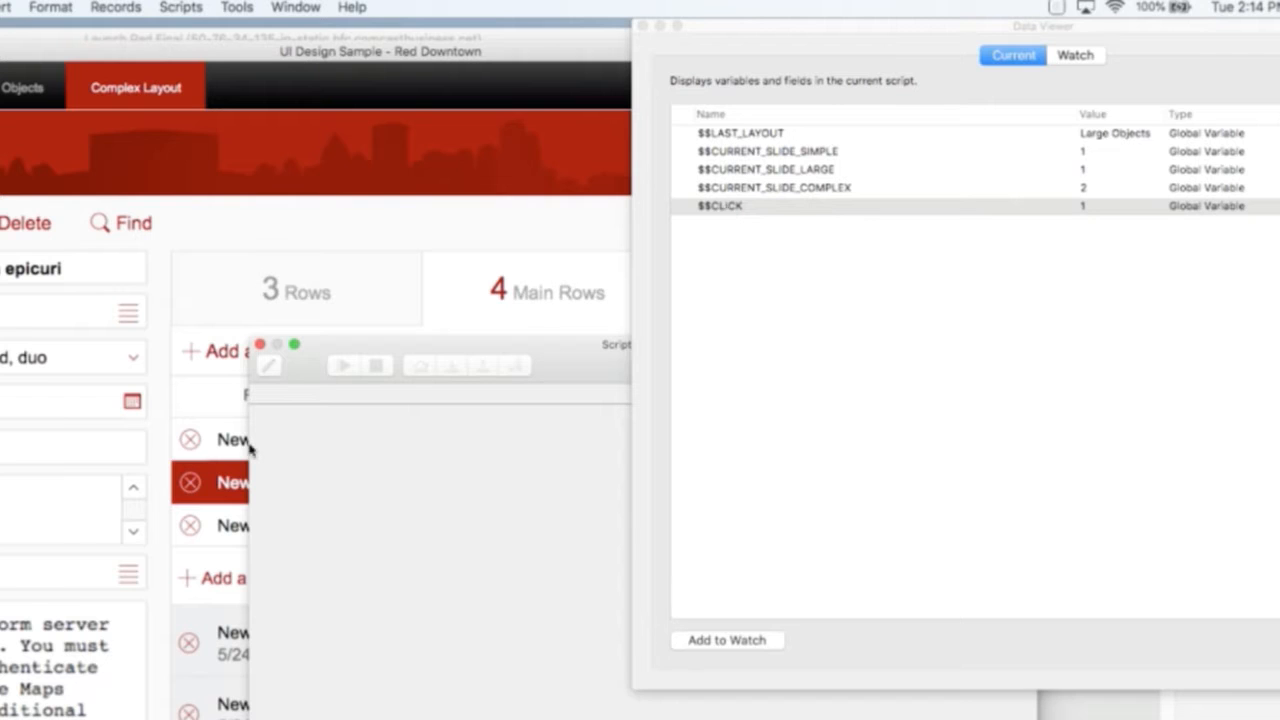
click(190, 548)
click(442, 363)
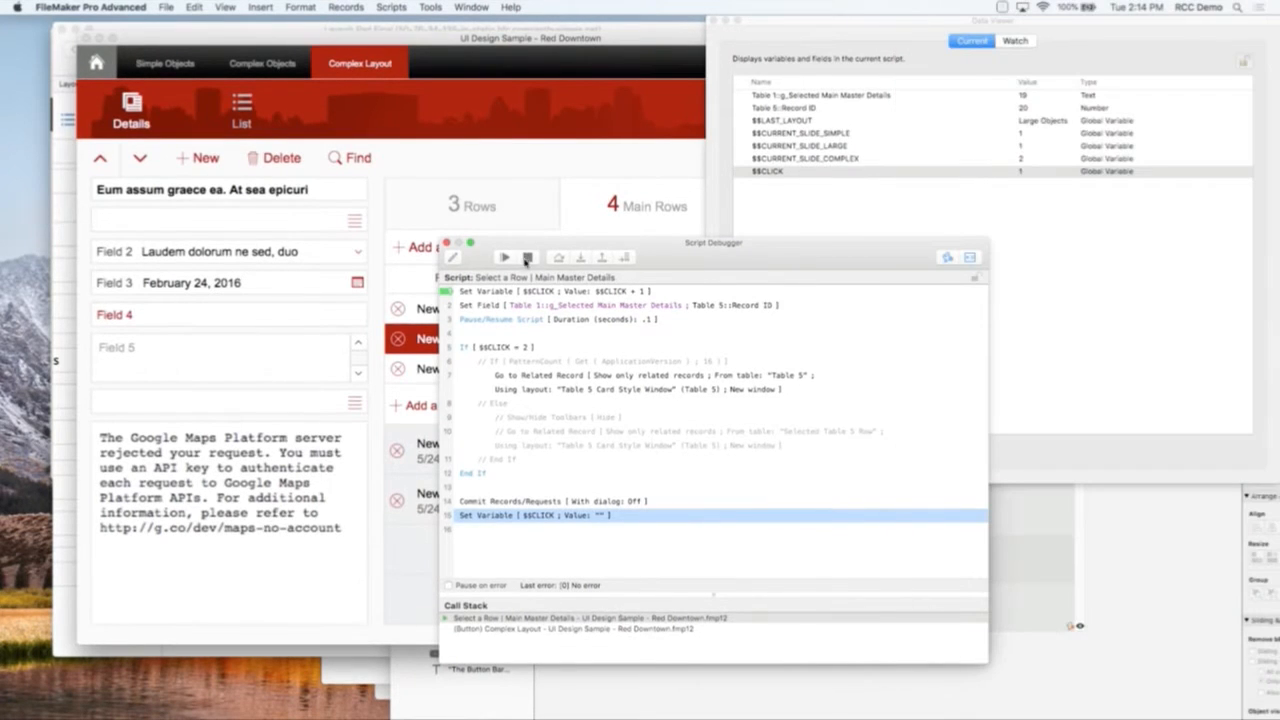
click(527, 258)
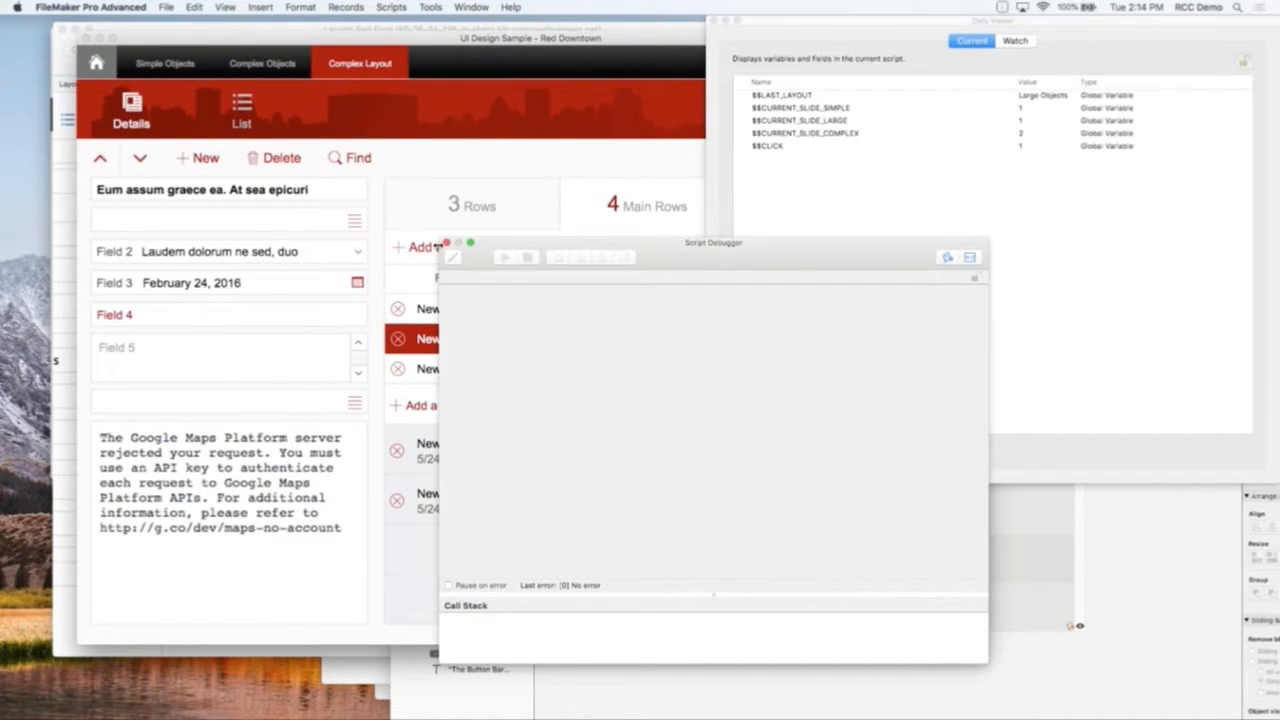
click(810, 146)
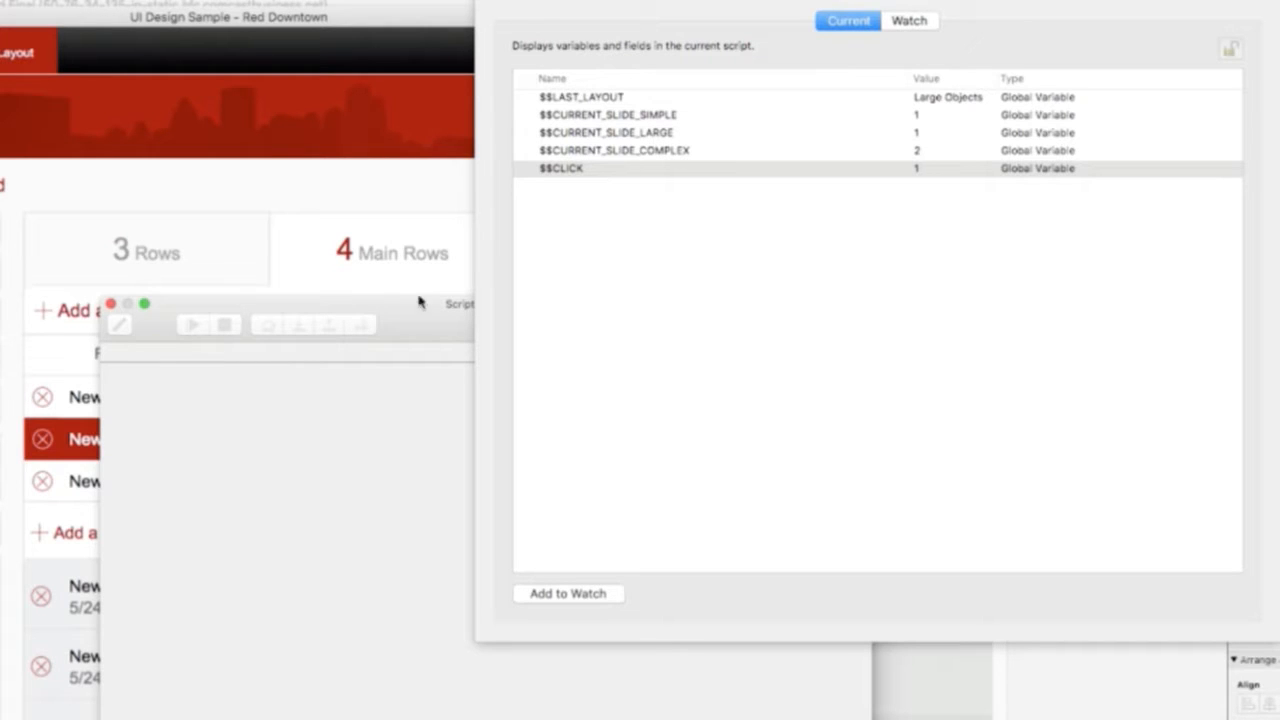
- Trigger the second main row's selection script again, step to the Pause/Resume line, and inspect the $$CLICK variable
click(78, 403)
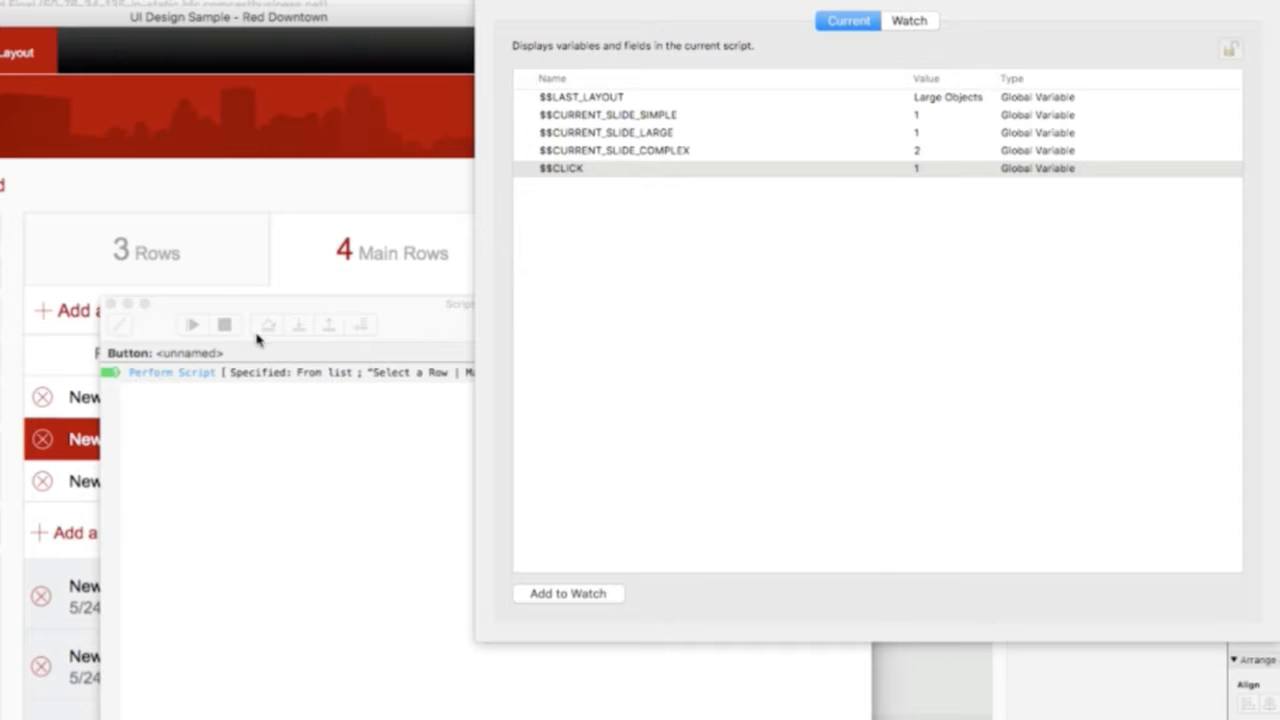
click(228, 340)
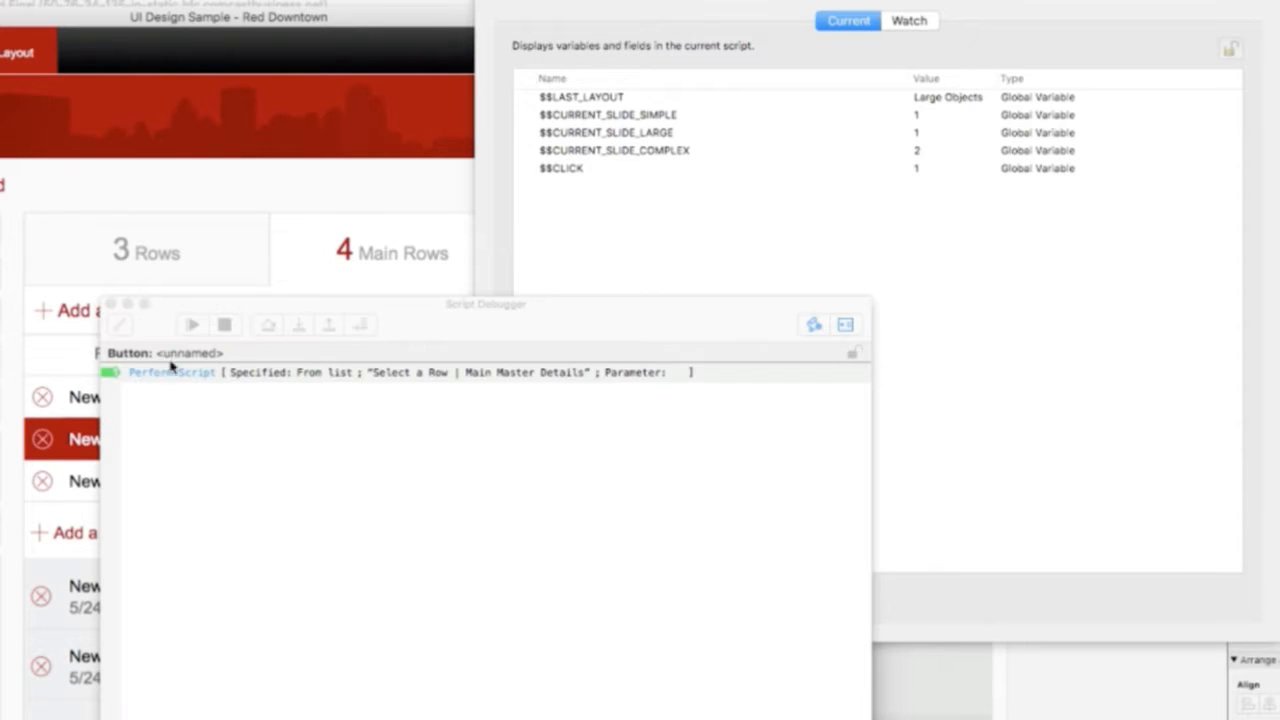
click(297, 330)
click(298, 328)
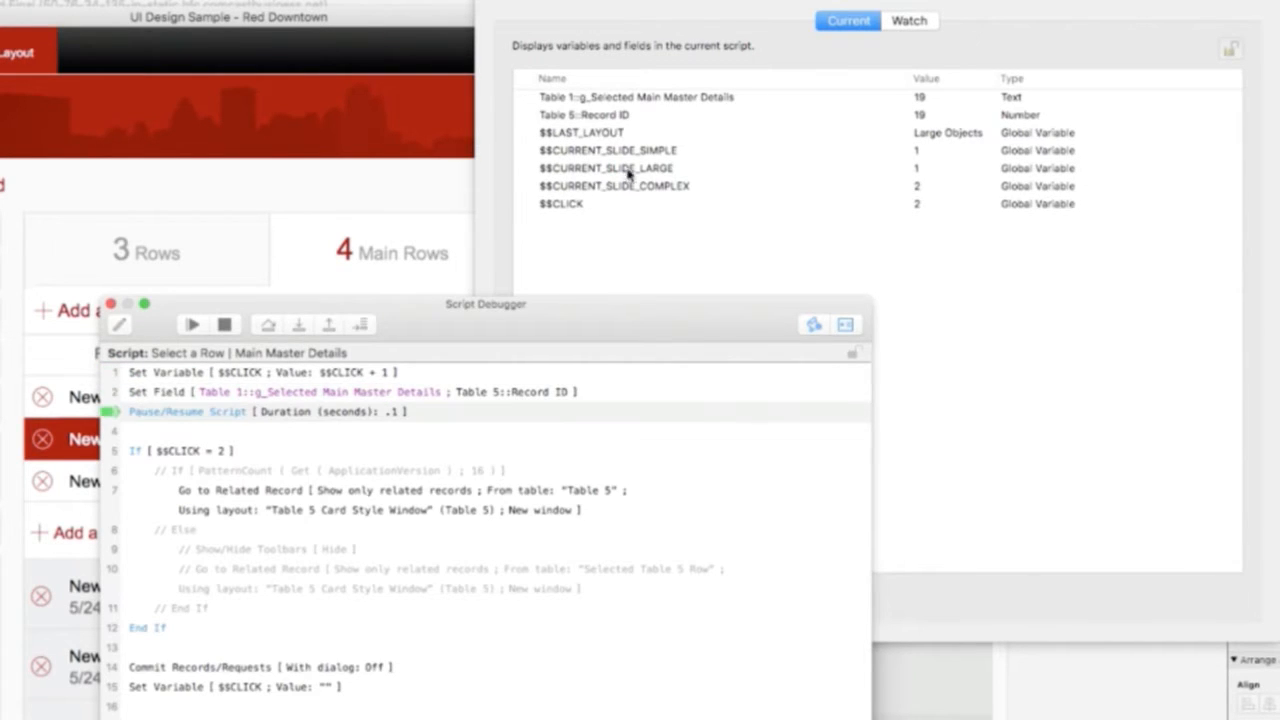
click(600, 188)
click(594, 204)
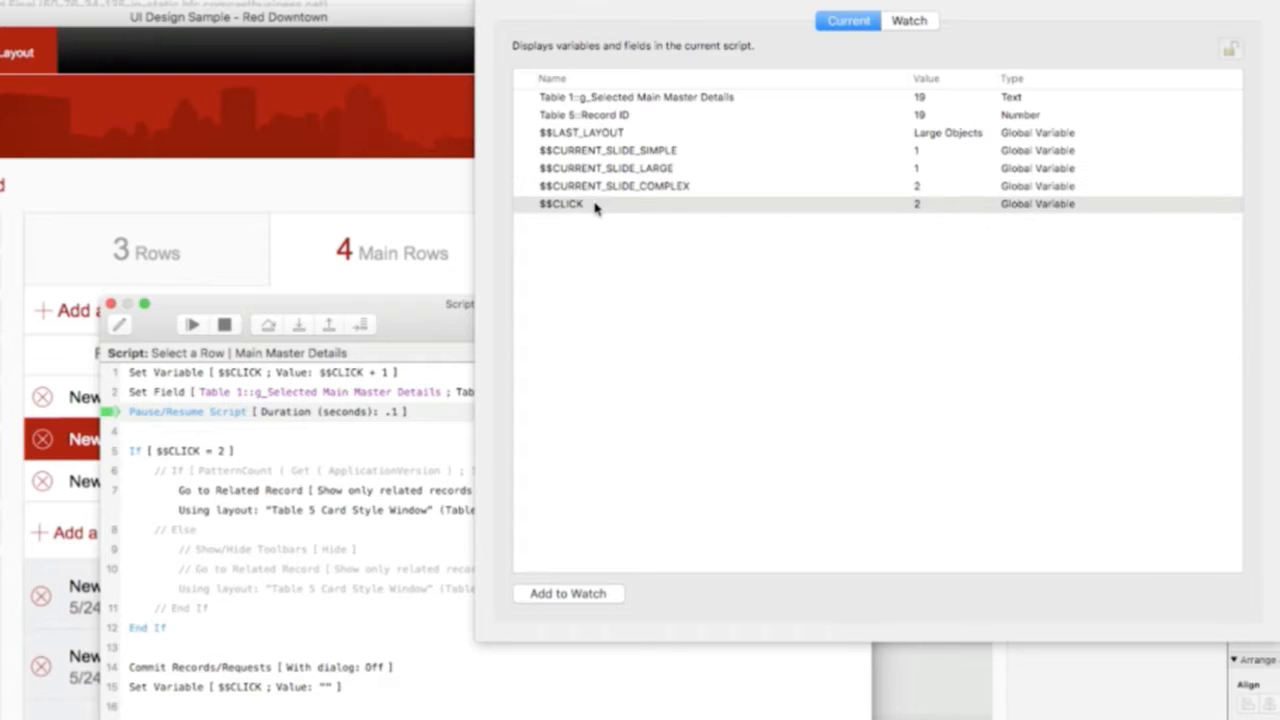
- Step the script through the If block, Go to Related Record and the $$CLICK reset to its end, and close the Script Debugger
click(297, 326)
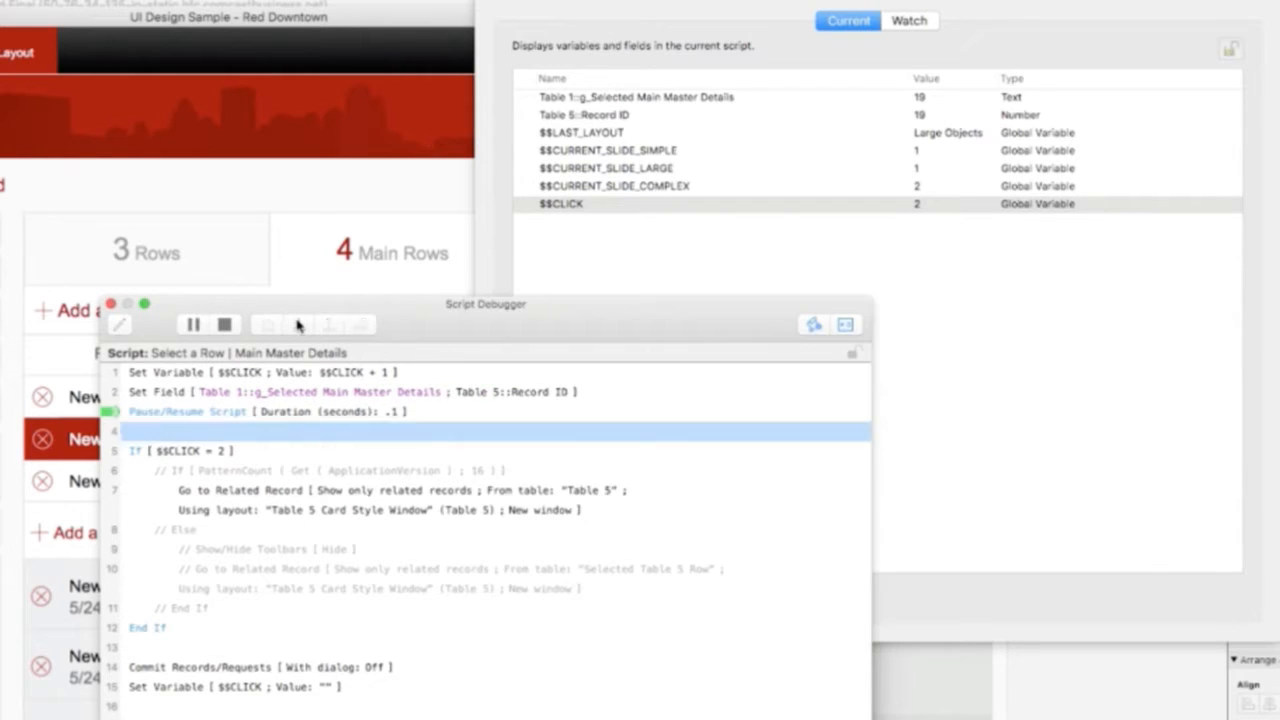
click(297, 326)
click(297, 326)
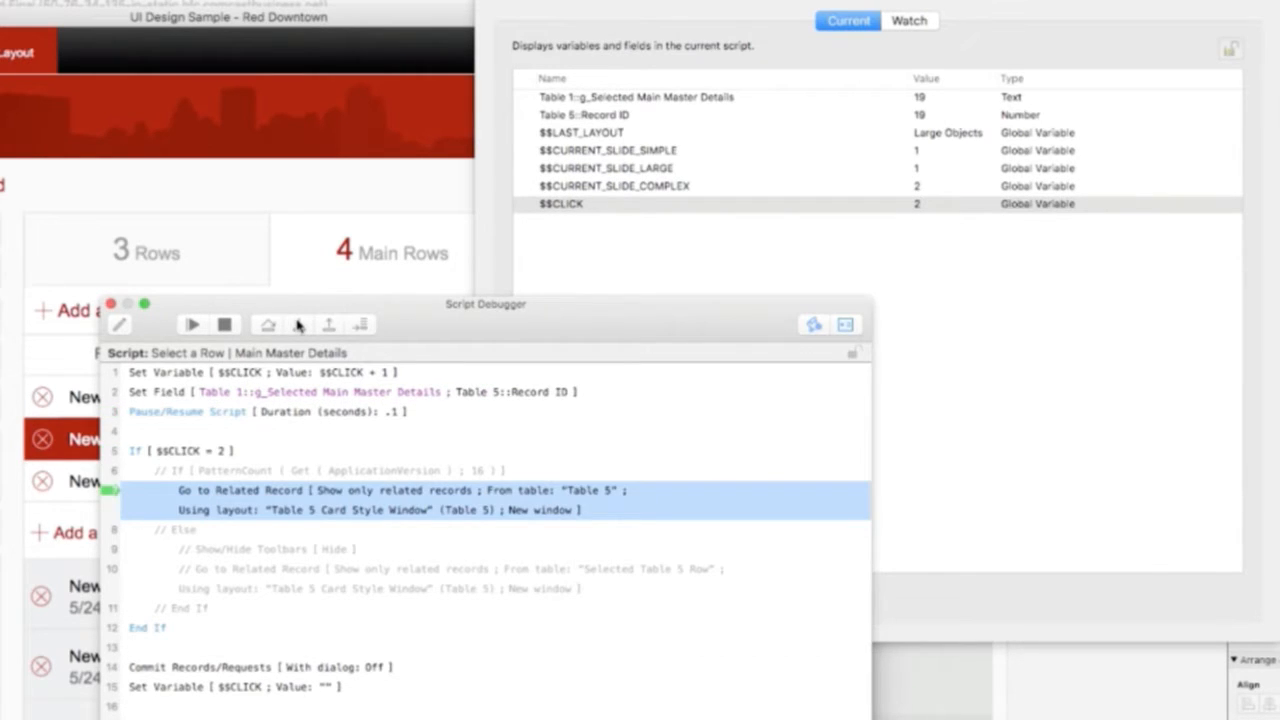
click(298, 326)
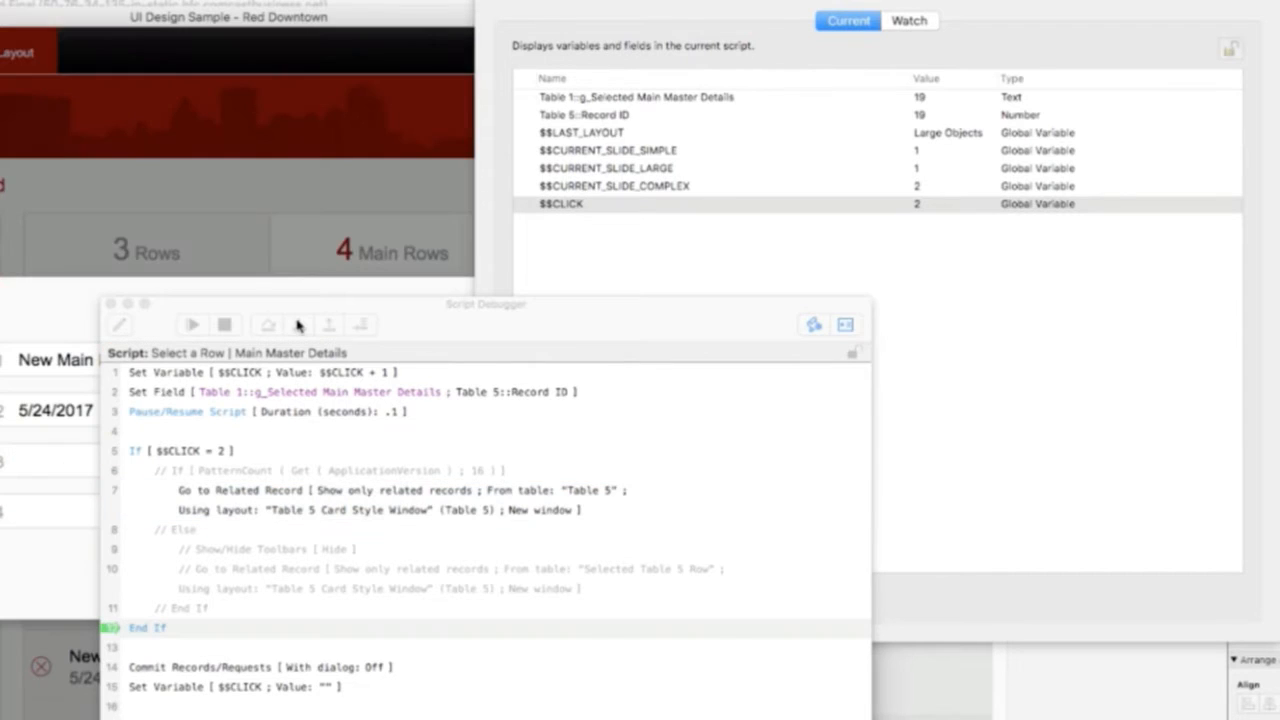
click(301, 332)
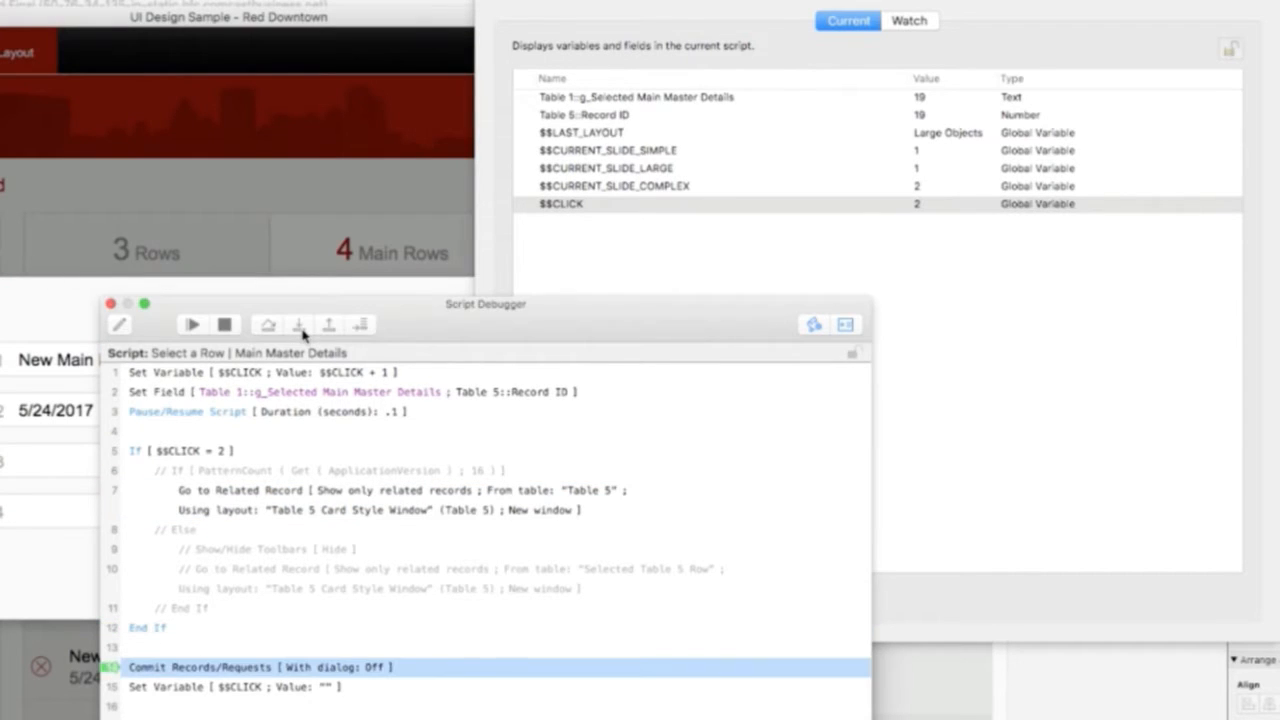
click(300, 330)
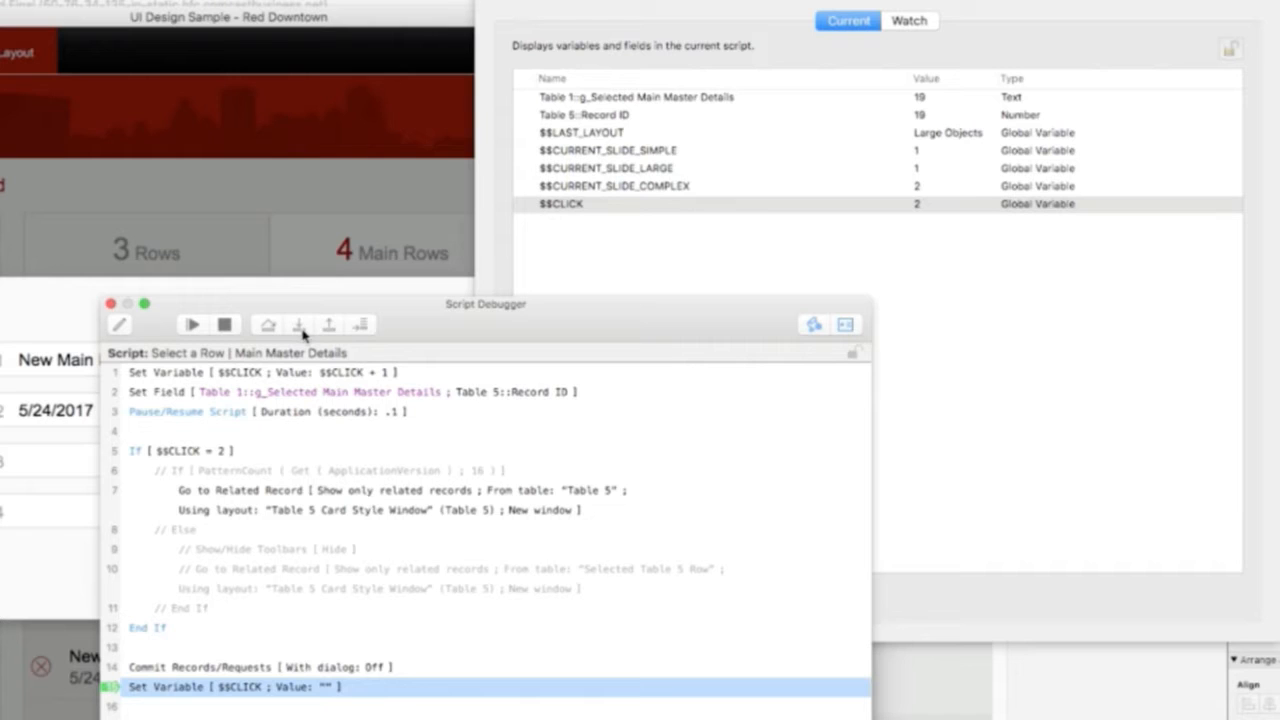
click(300, 328)
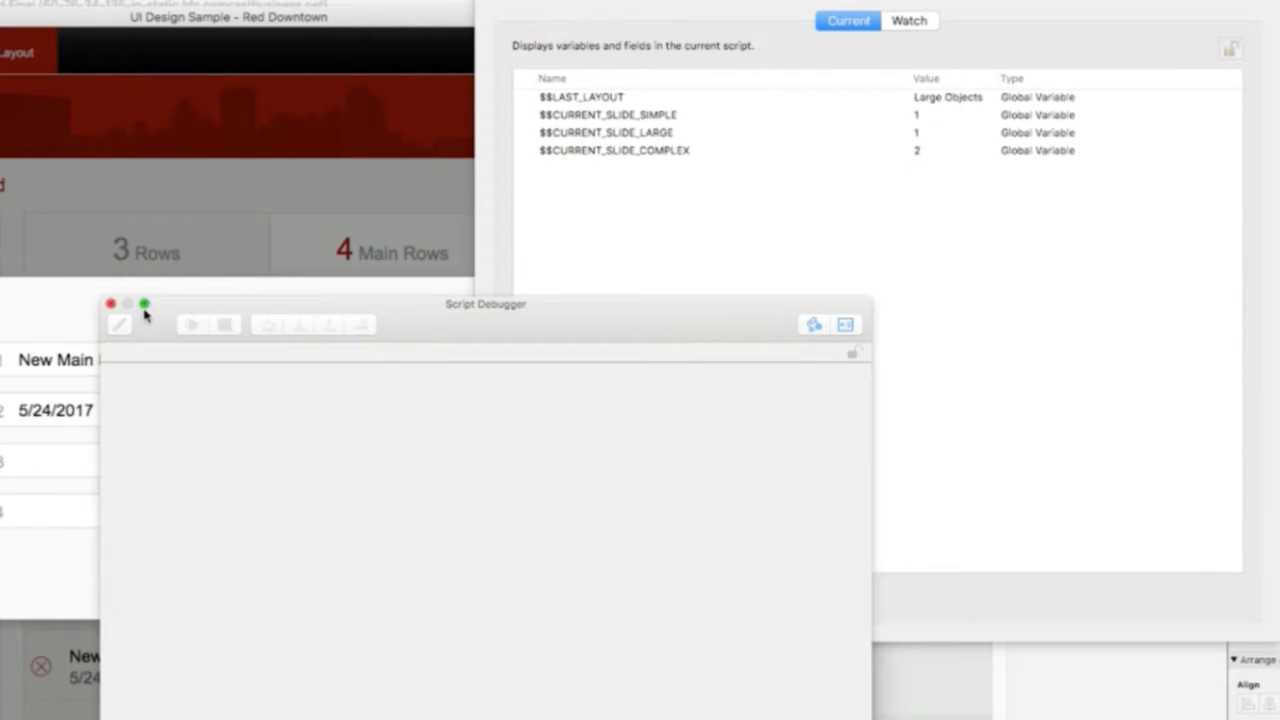
click(110, 303)
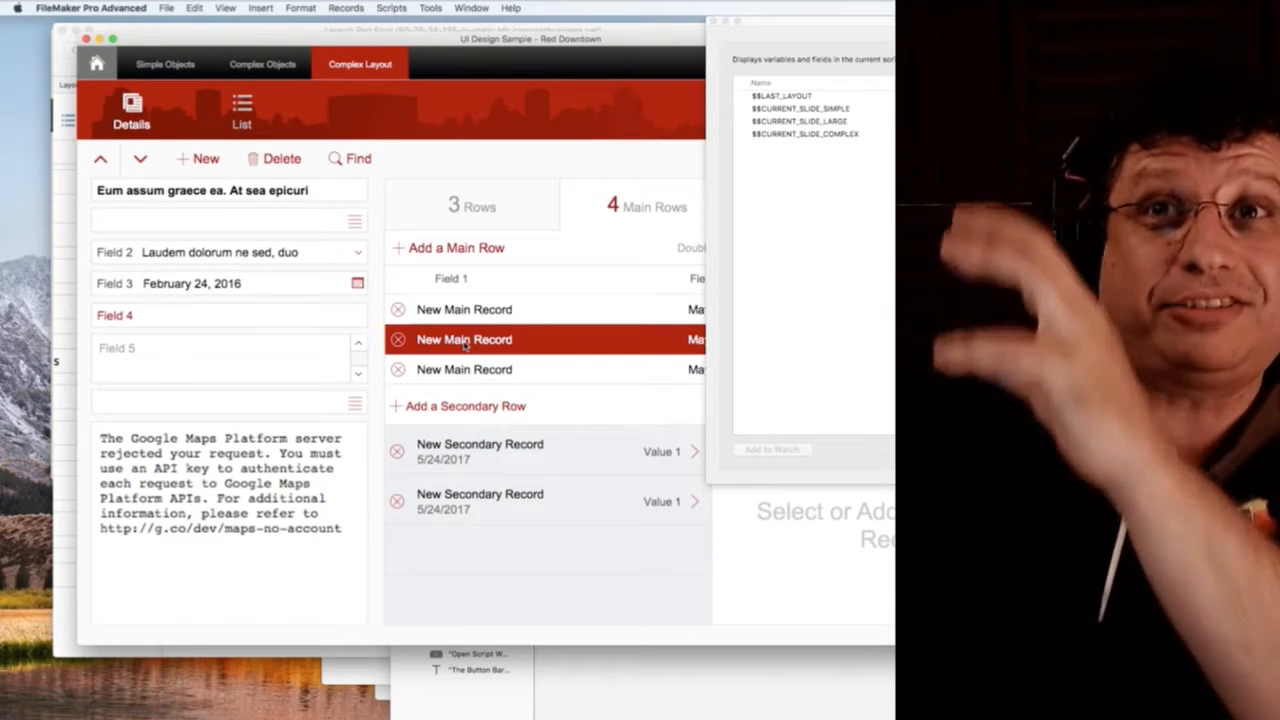
- In Layout mode, open the Button Setup of the main portal row's button and examine its current-script option
key(super+l)
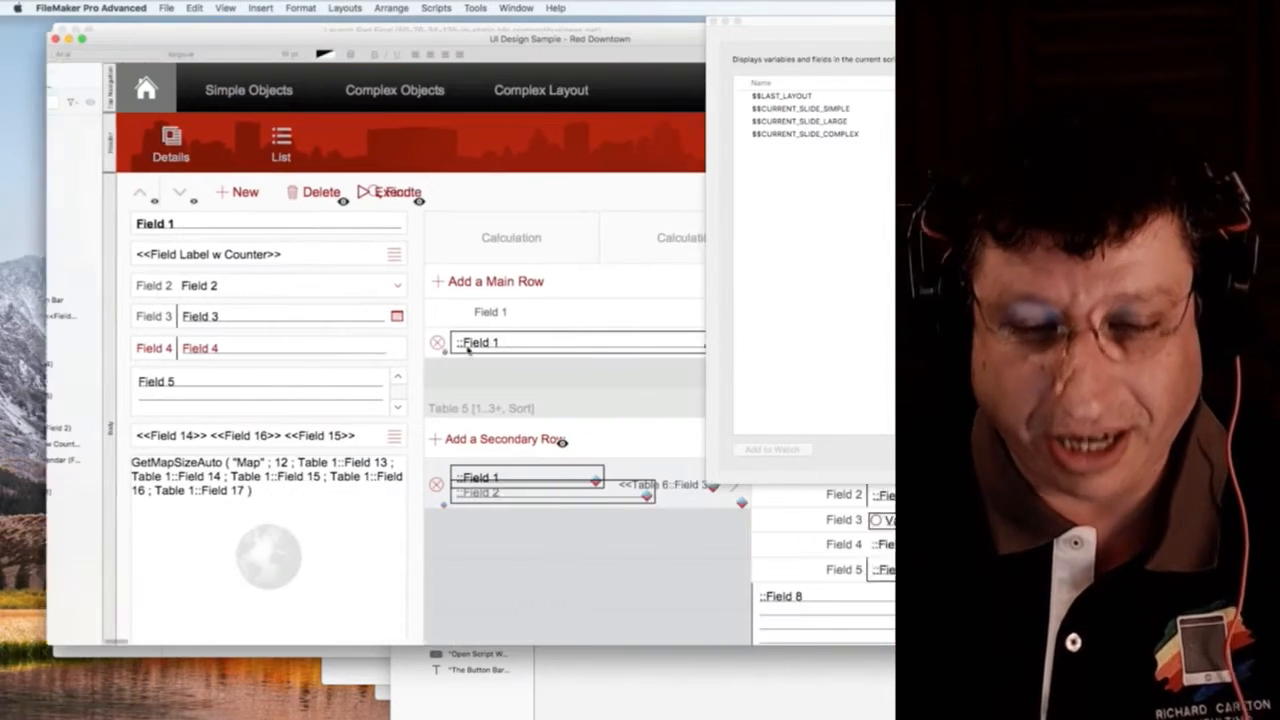
click(484, 354)
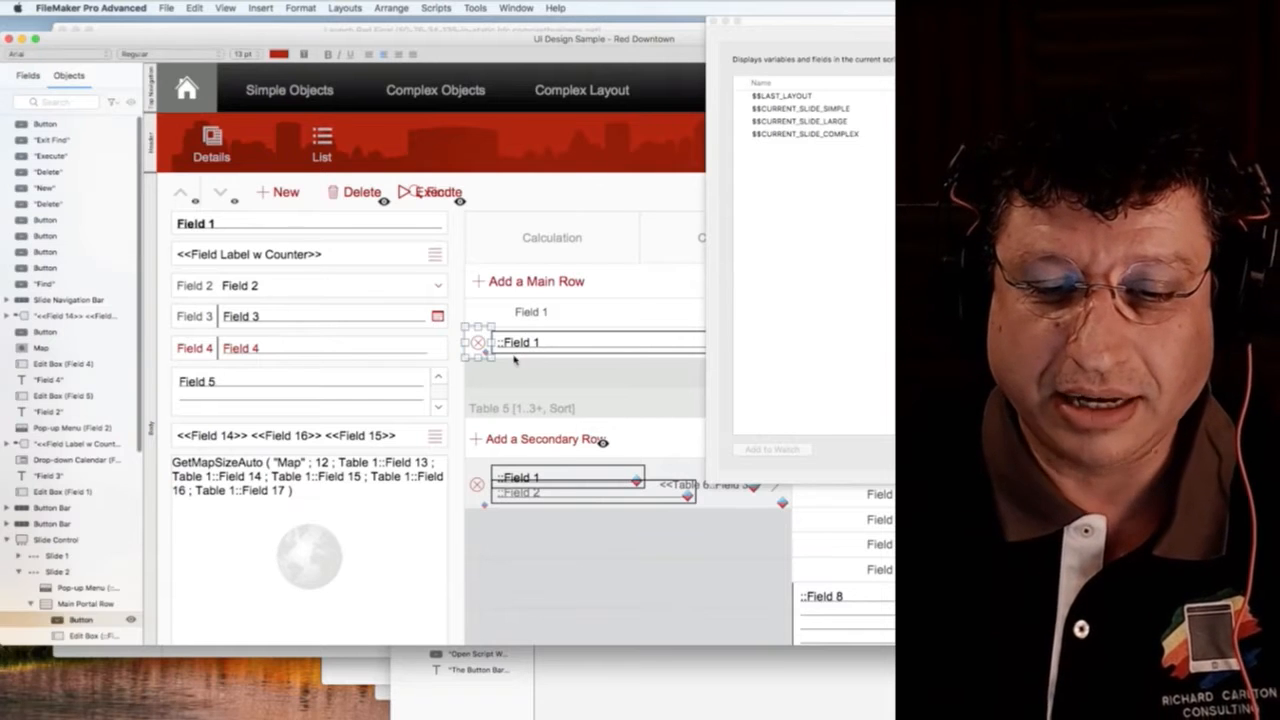
click(514, 362)
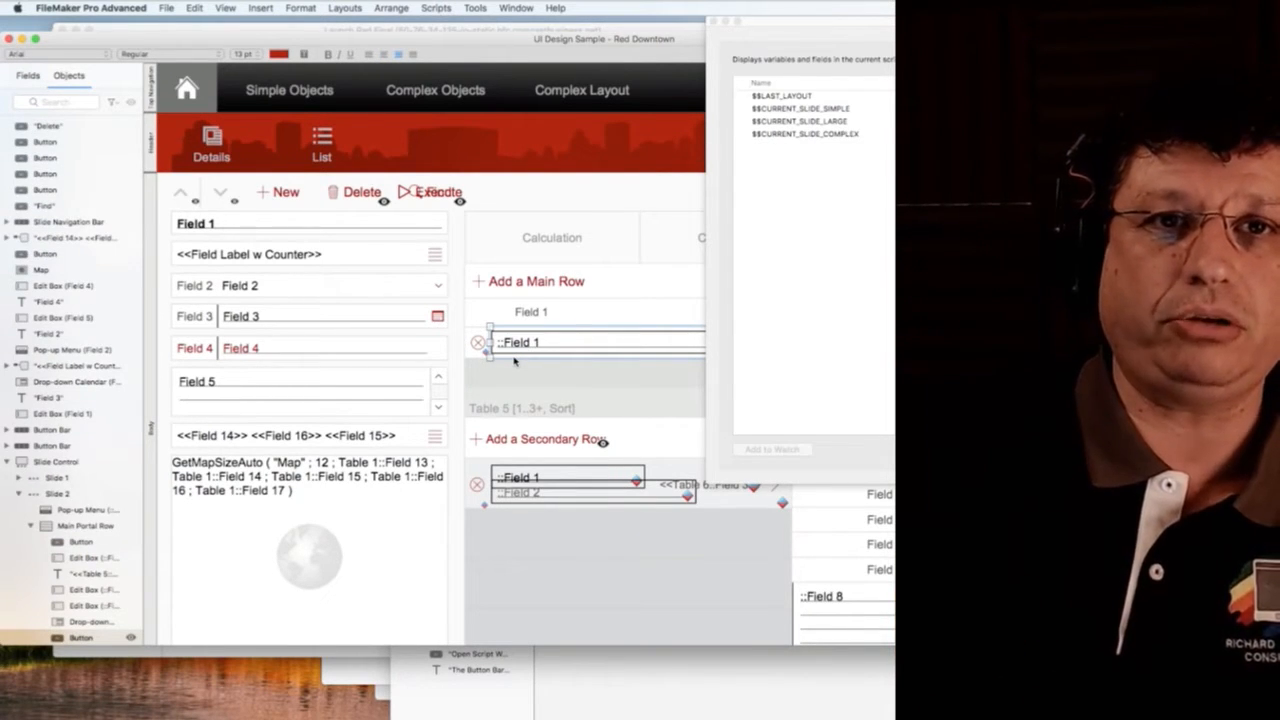
double_click(514, 362)
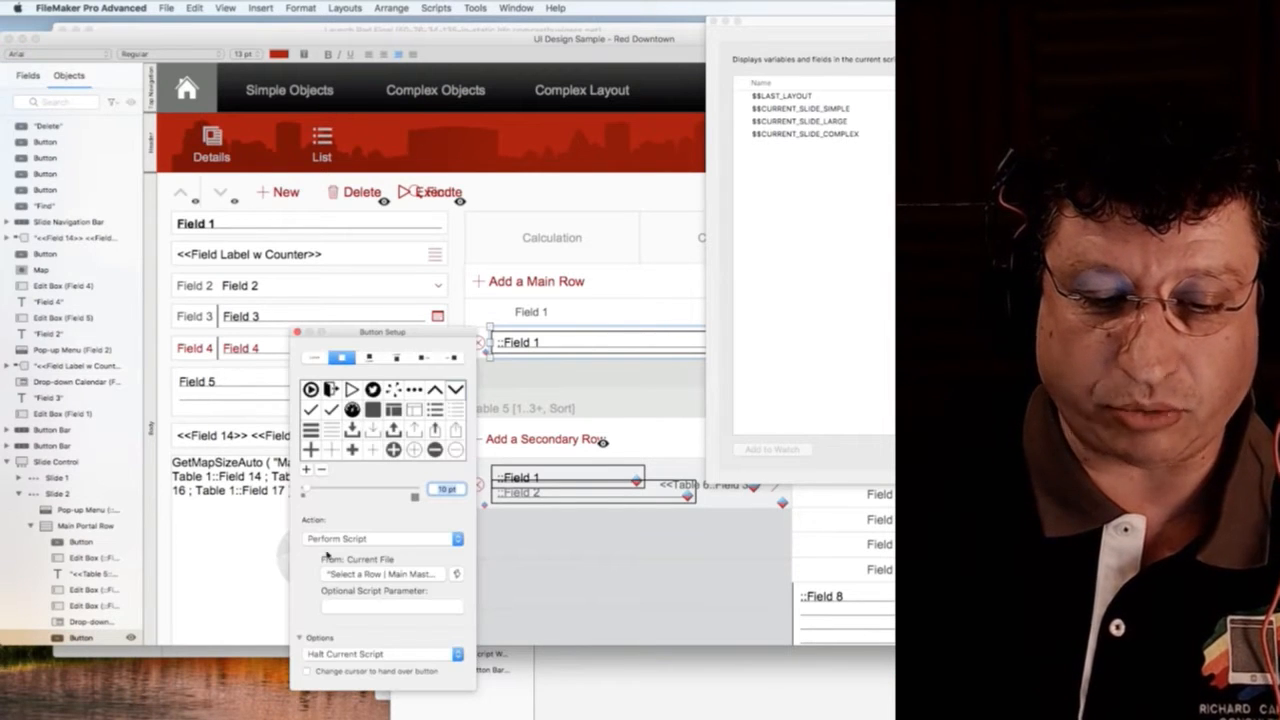
click(362, 654)
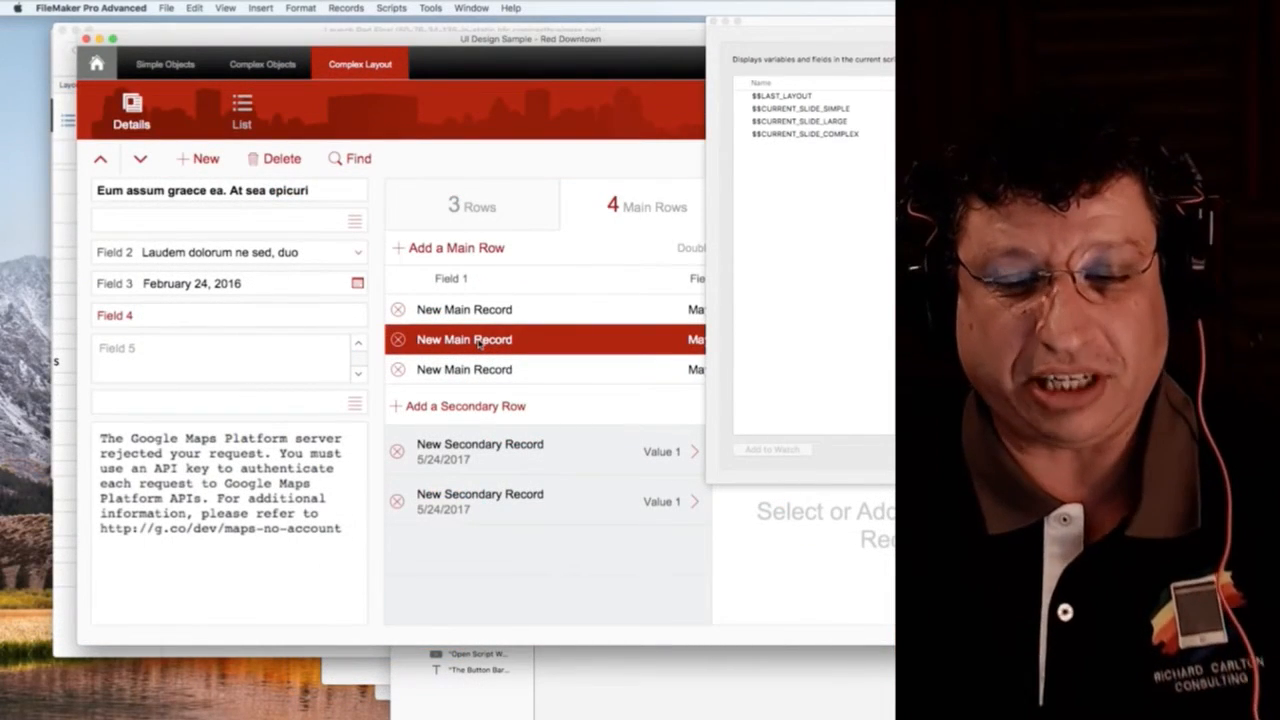
- Select the first main row in Browse mode, open its Main Row card window, and close the card
click(489, 312)
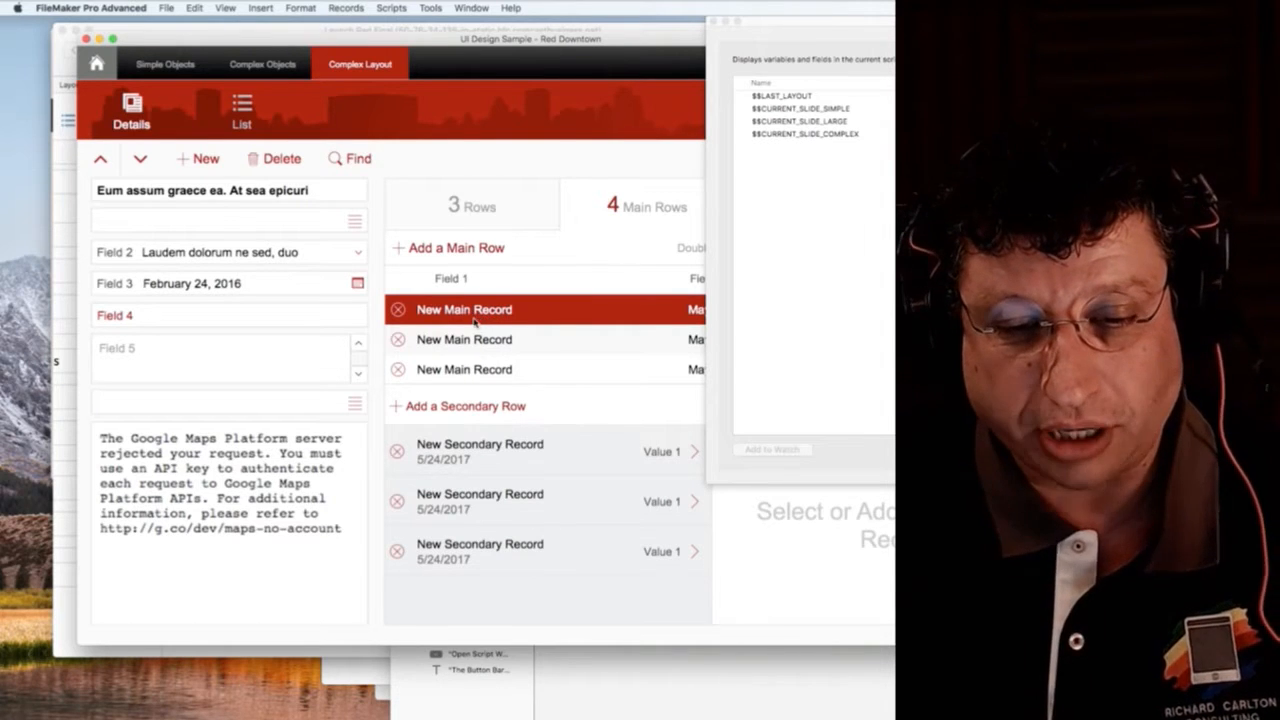
click(475, 318)
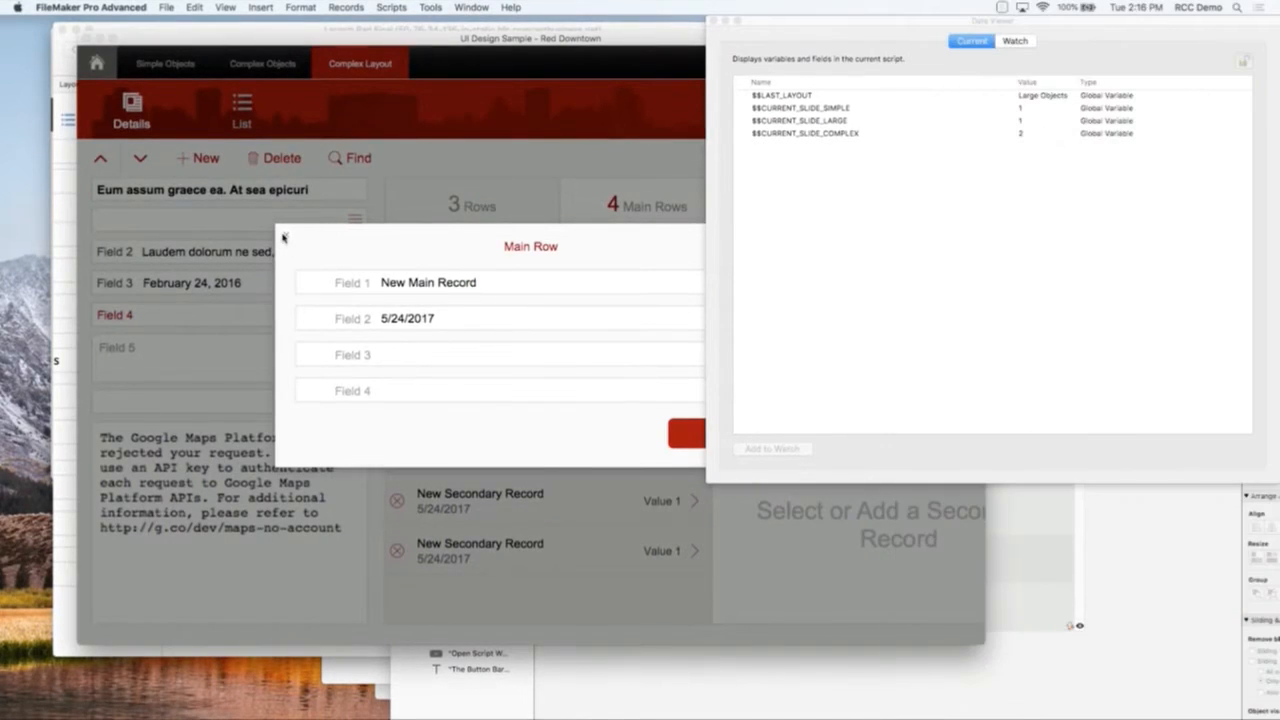
click(285, 236)
- Open the row selection script for editing through the Script Debugger, close the debugger, and open the Pause/Resume step's duration options
click(444, 6)
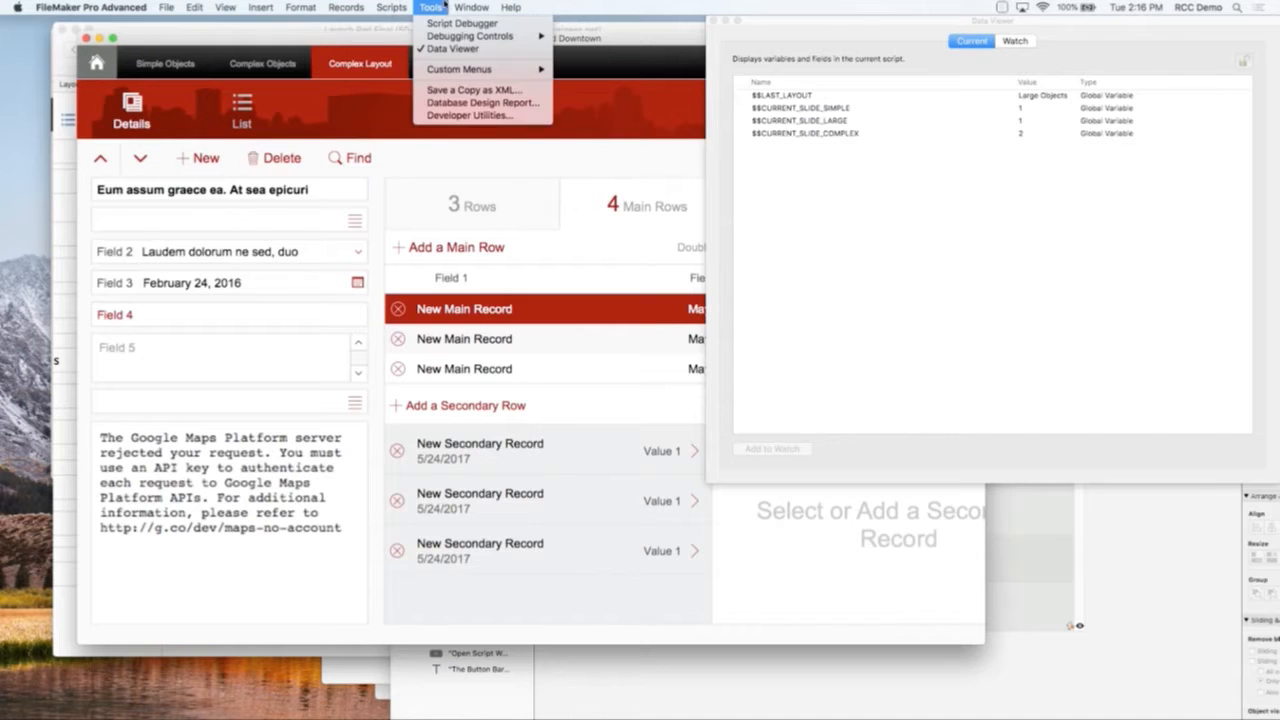
click(444, 22)
click(580, 258)
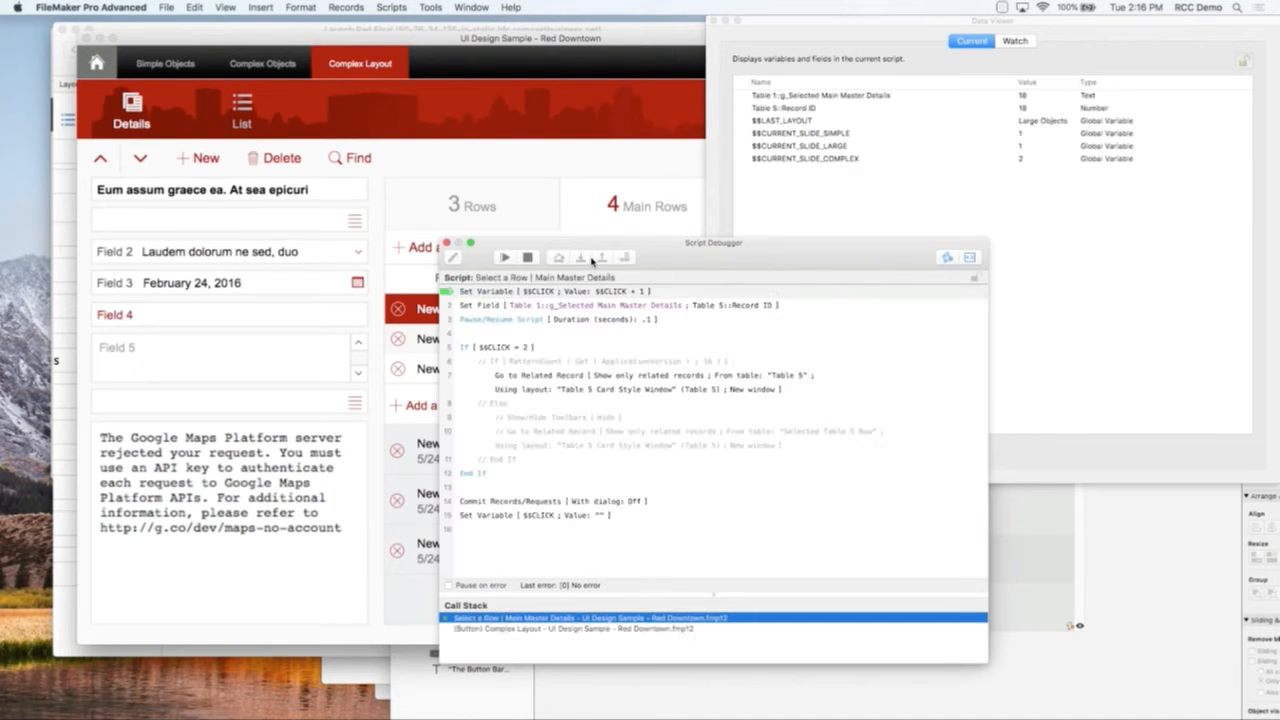
click(452, 257)
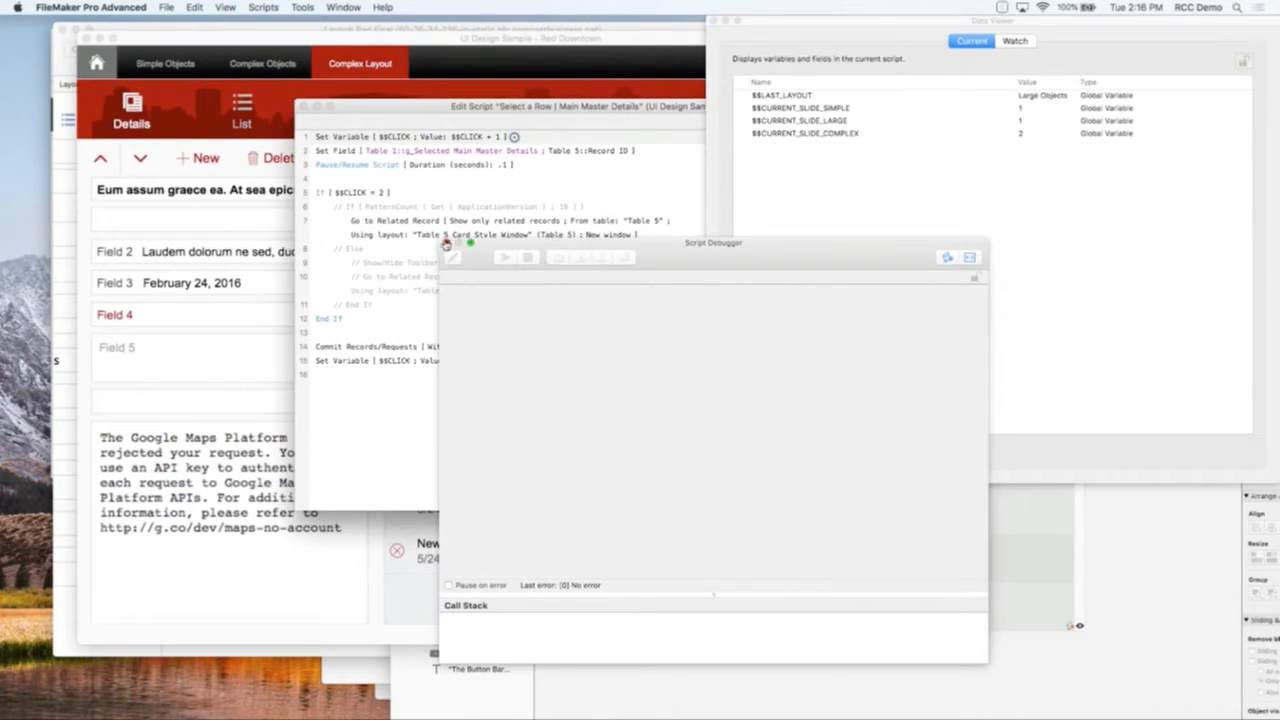
click(447, 242)
click(494, 168)
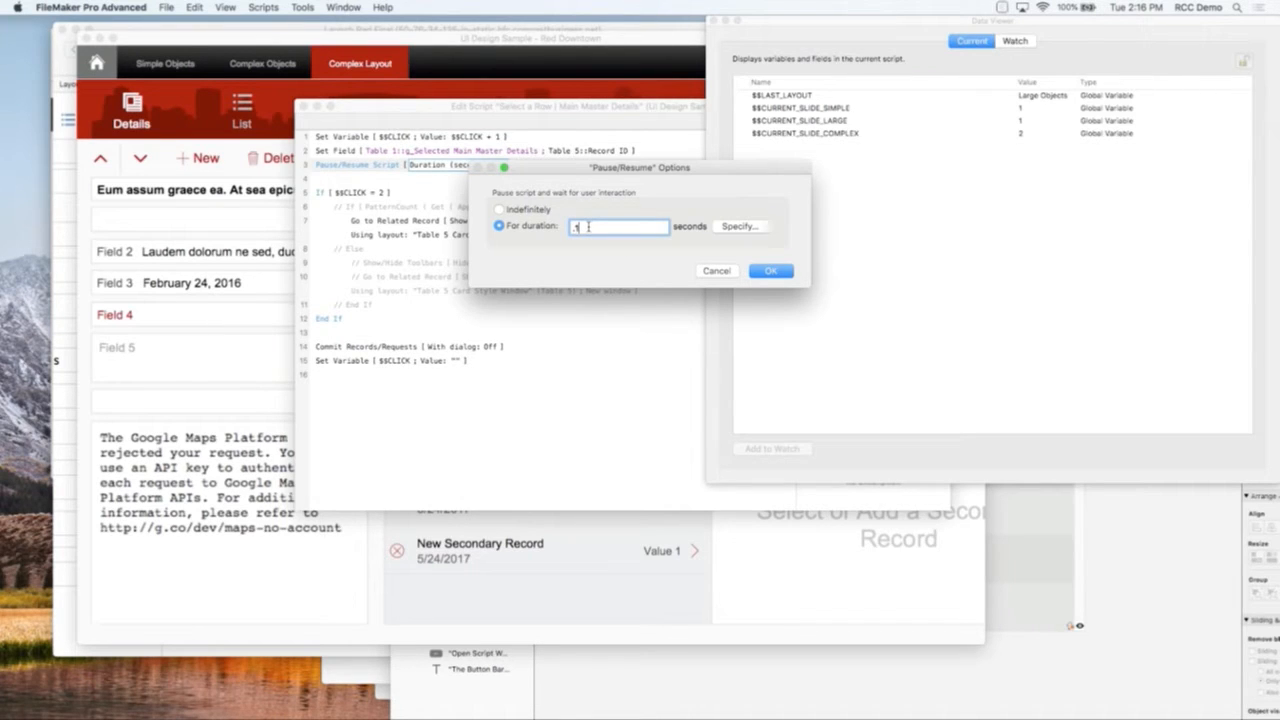
- Switch to System Preferences and lower the double-click speed close to Slow in the Accessibility settings for Mouse & Trackpad
click(17, 7)
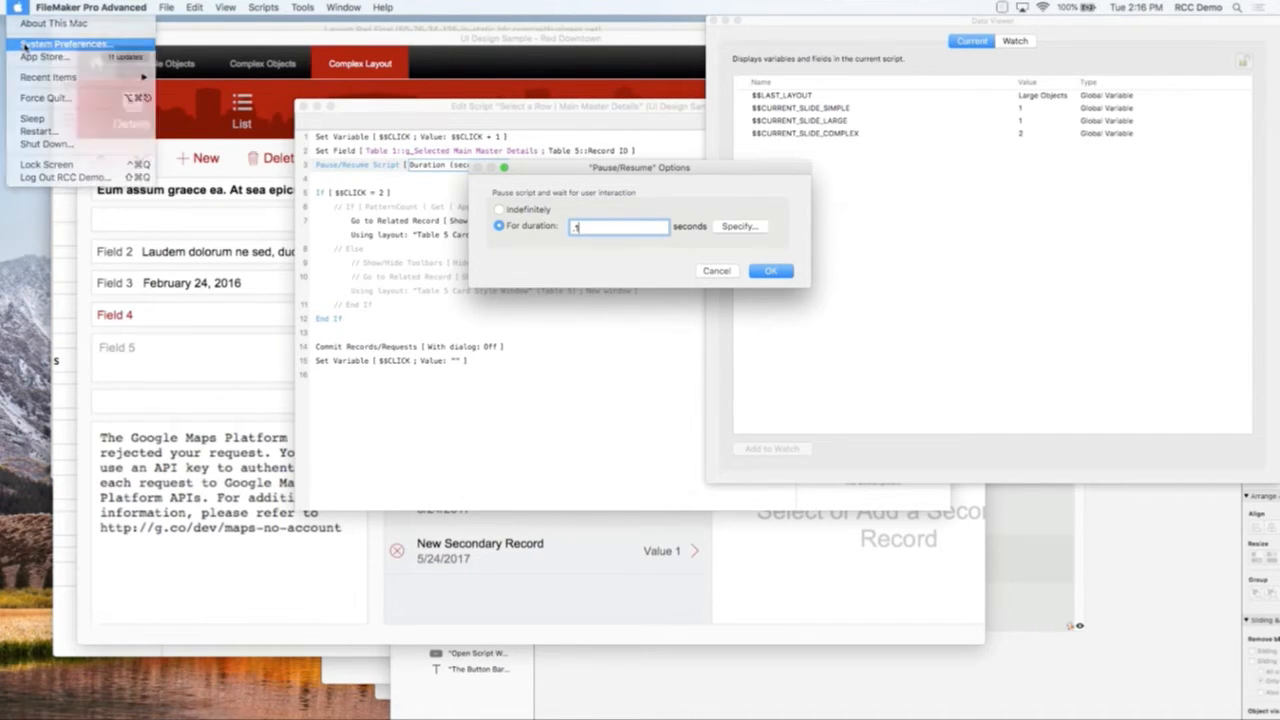
click(60, 45)
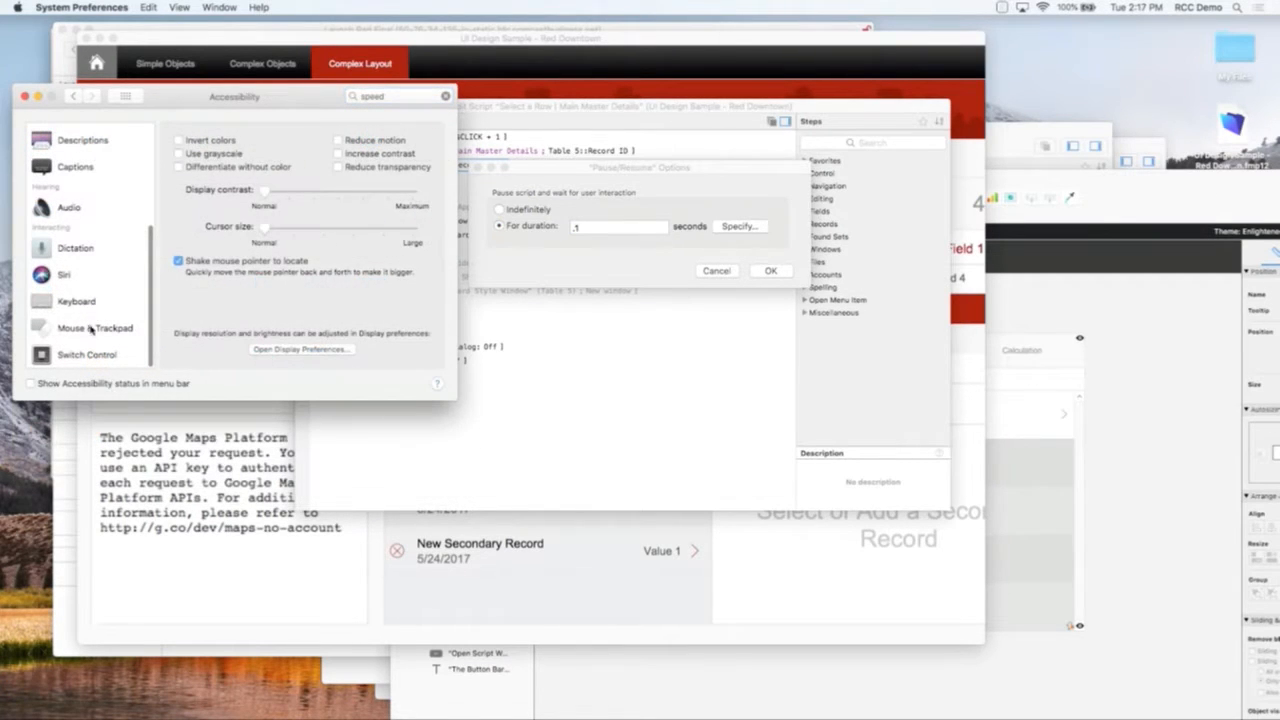
click(94, 328)
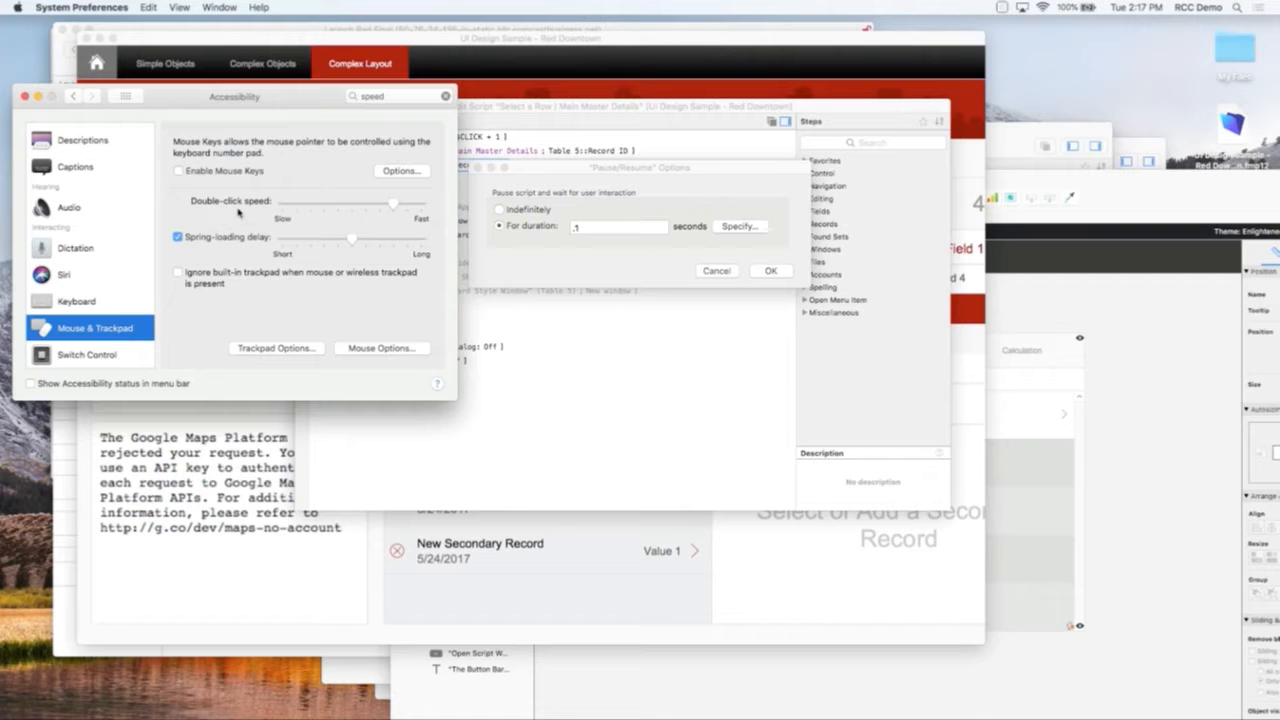
drag(394, 211, 292, 208)
- Test the slow double-click speed by opening and closing the desktop's My Files folder twice
click(1186, 82)
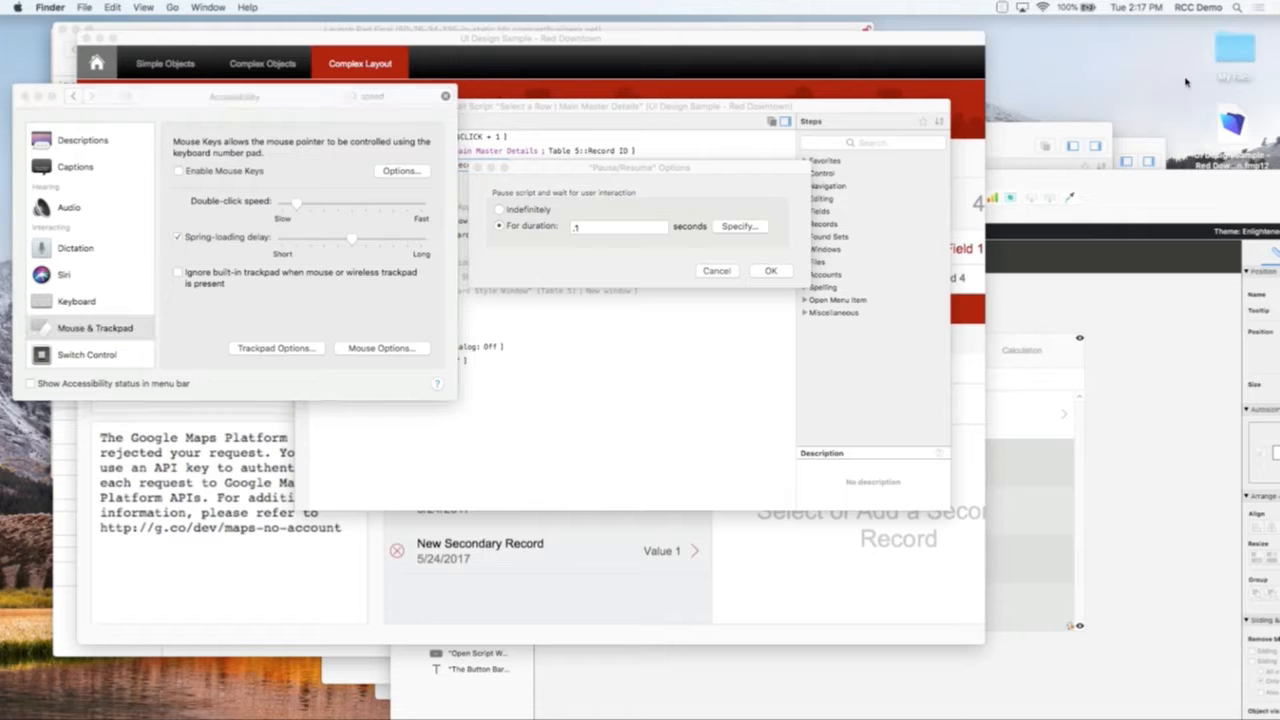
click(1234, 51)
double_click(1233, 51)
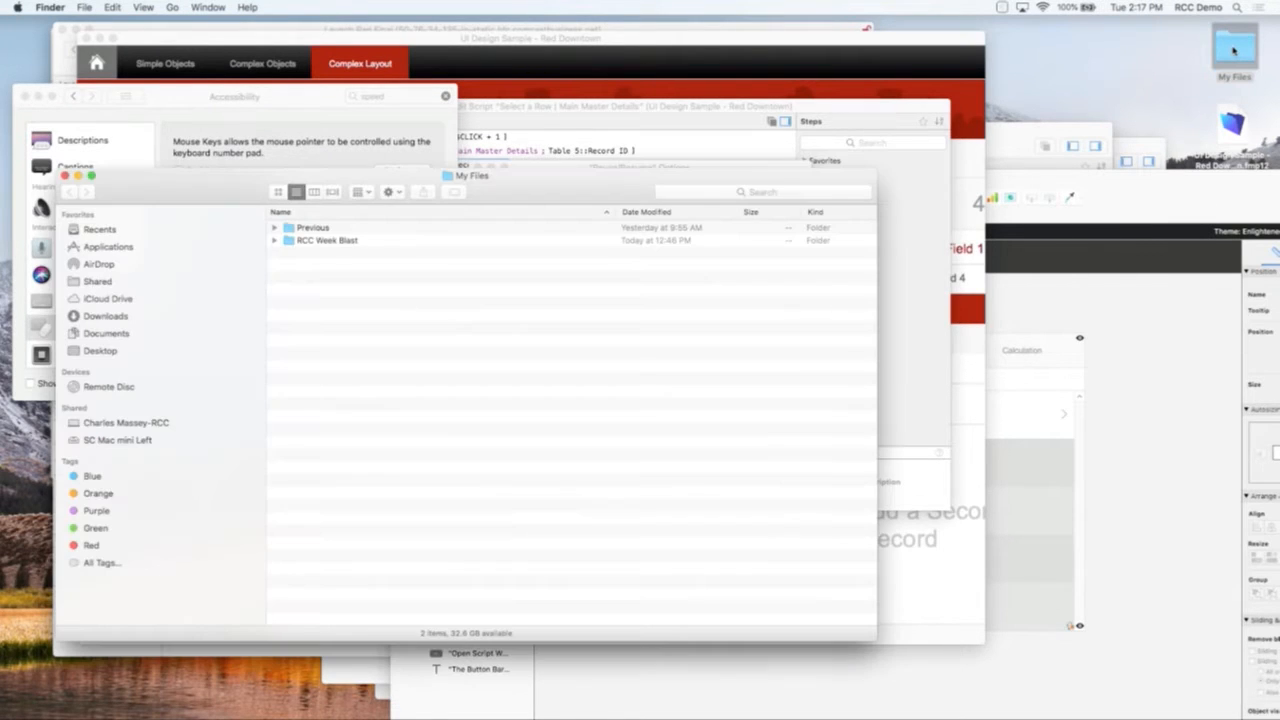
click(65, 175)
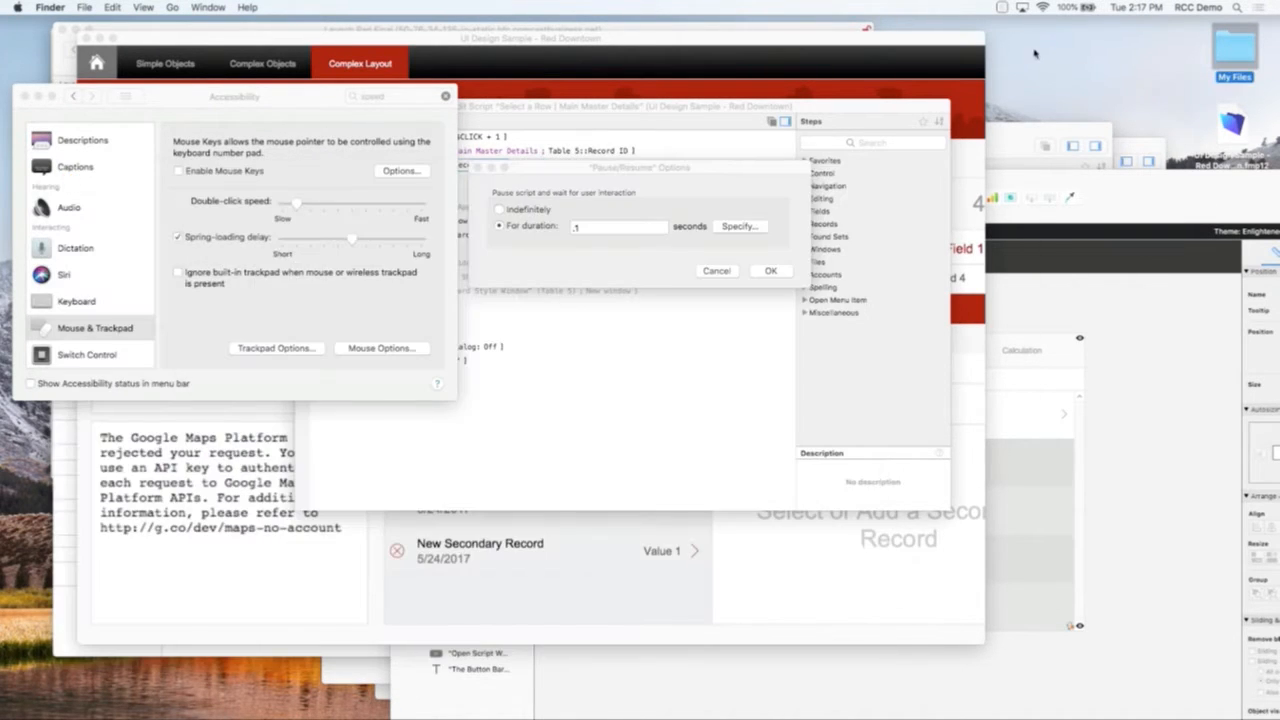
click(1231, 46)
double_click(1231, 46)
click(65, 175)
- Raise the double-click speed close to Fast and try it on the My Files folder
click(305, 218)
drag(298, 211, 377, 208)
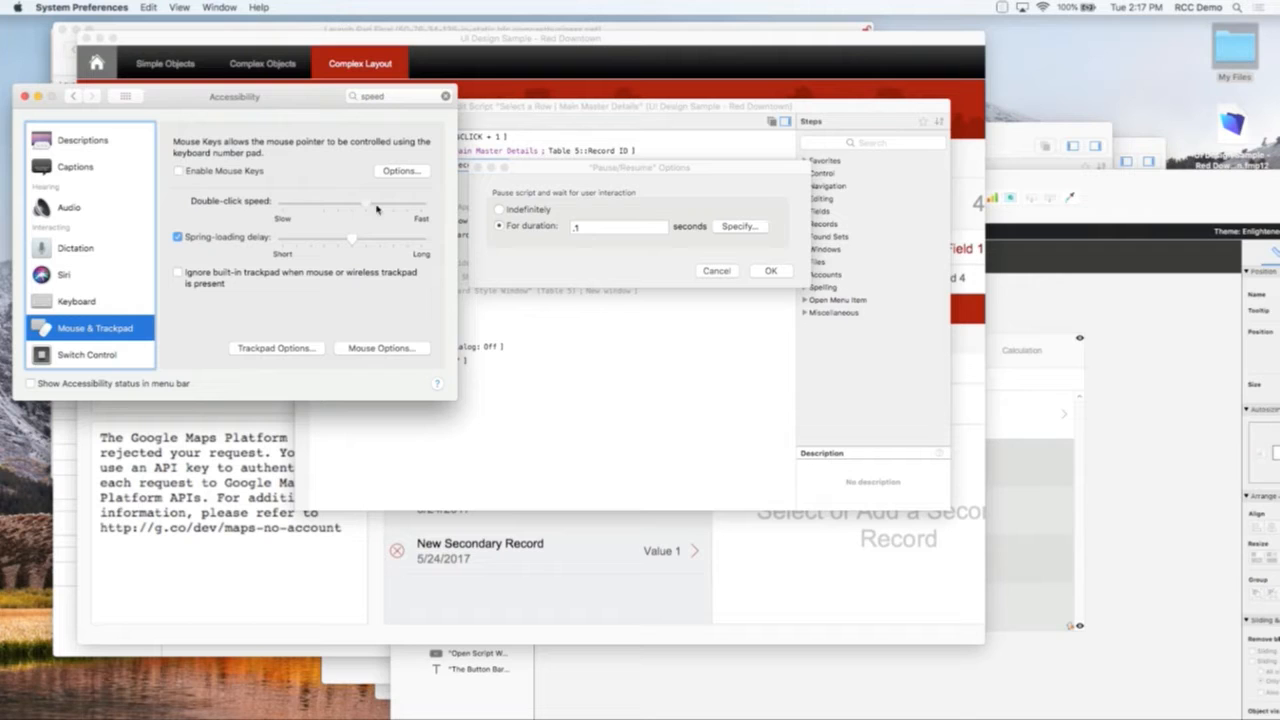
click(1249, 60)
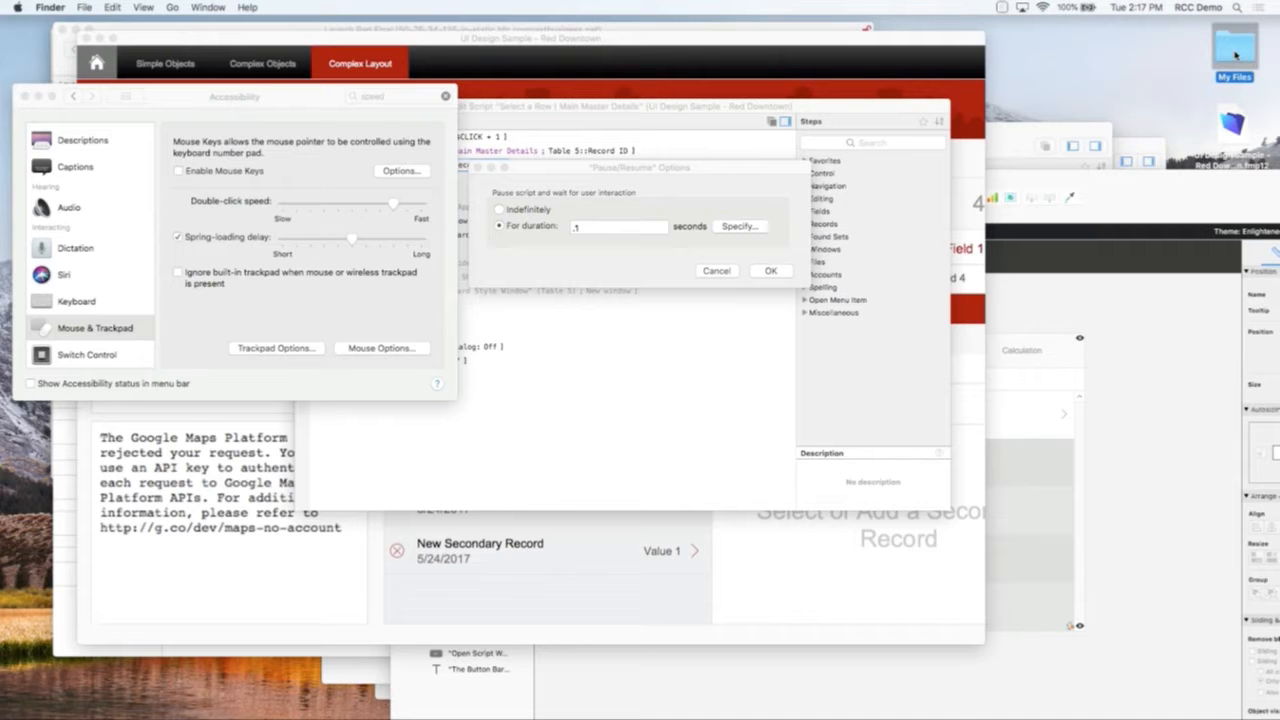
- Open and close the desktop's My Files folder to test the fast double-click speed, and close System Preferences
double_click(1236, 55)
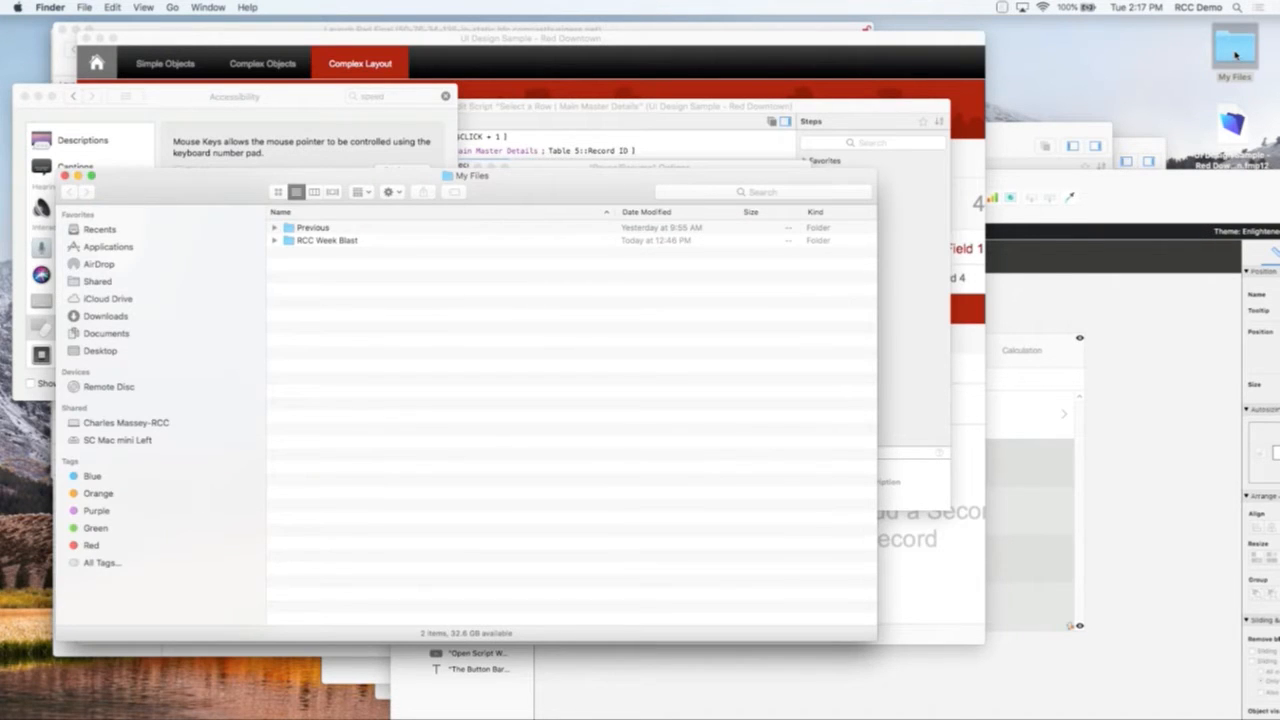
key(super+w)
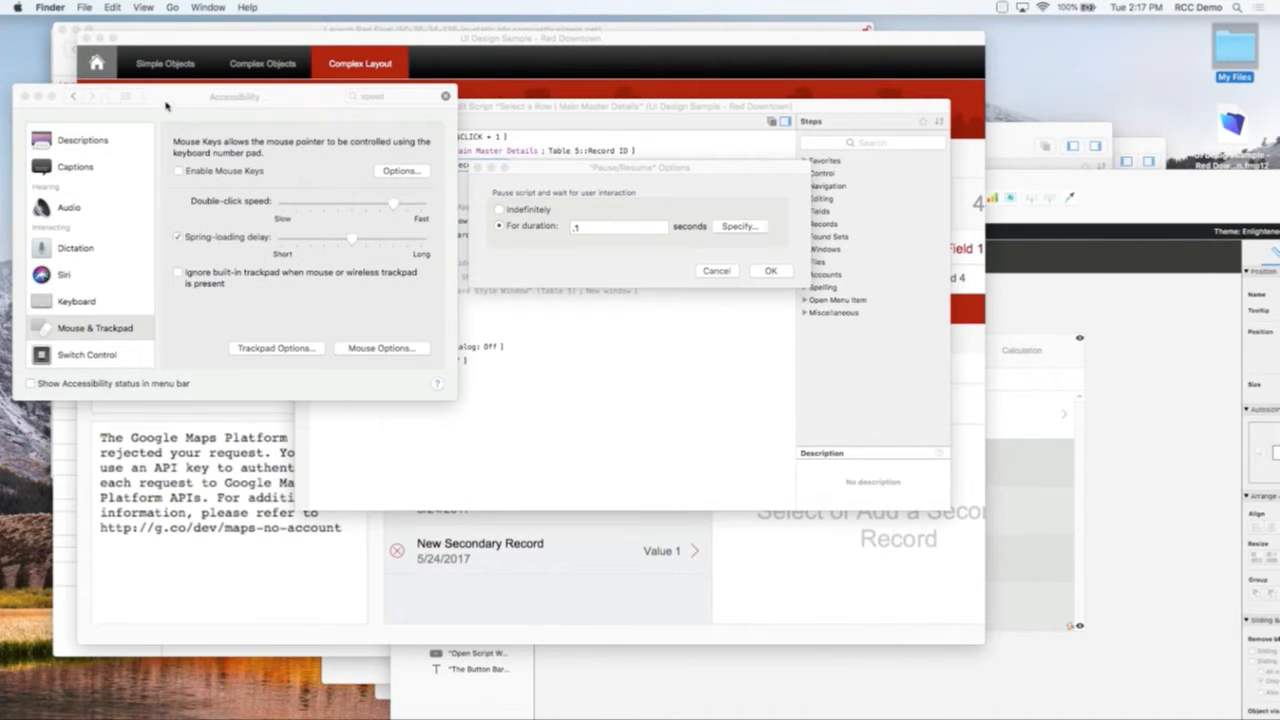
click(165, 104)
click(24, 96)
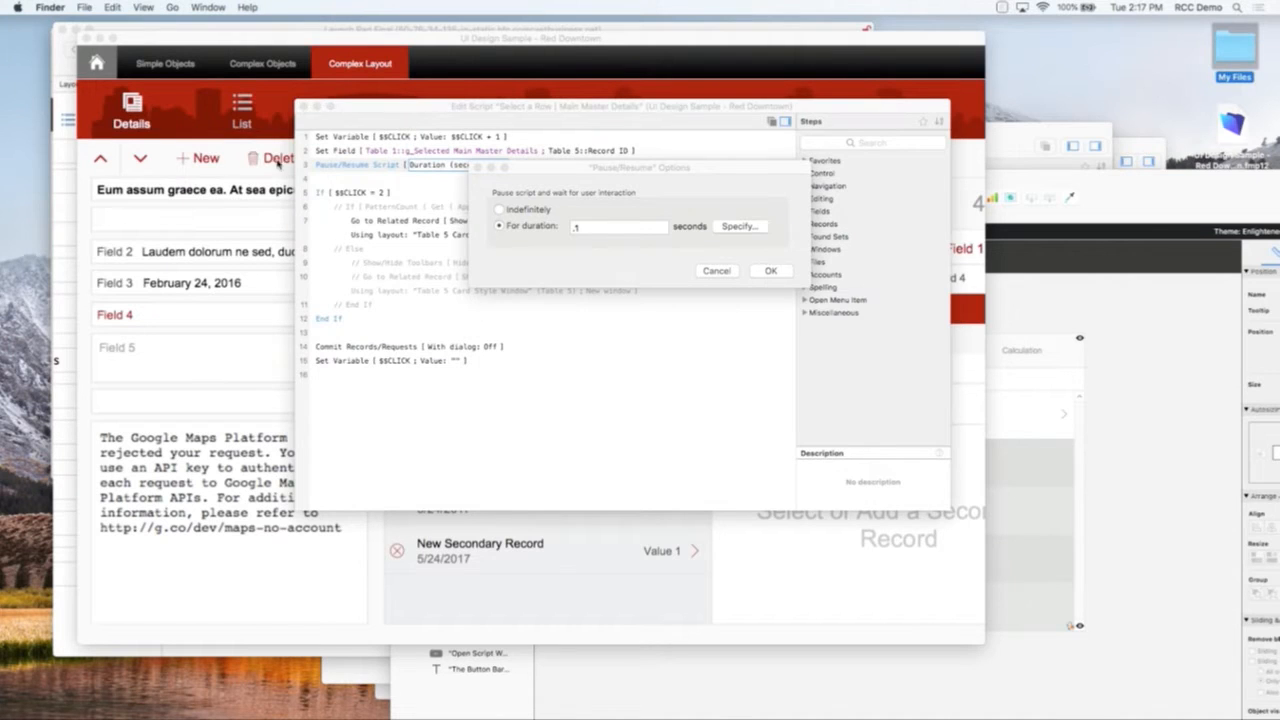
- Set the Pause/Resume step's duration to 1 second, save the script, and test two slow clicks on the second New Main Record row
click(583, 228)
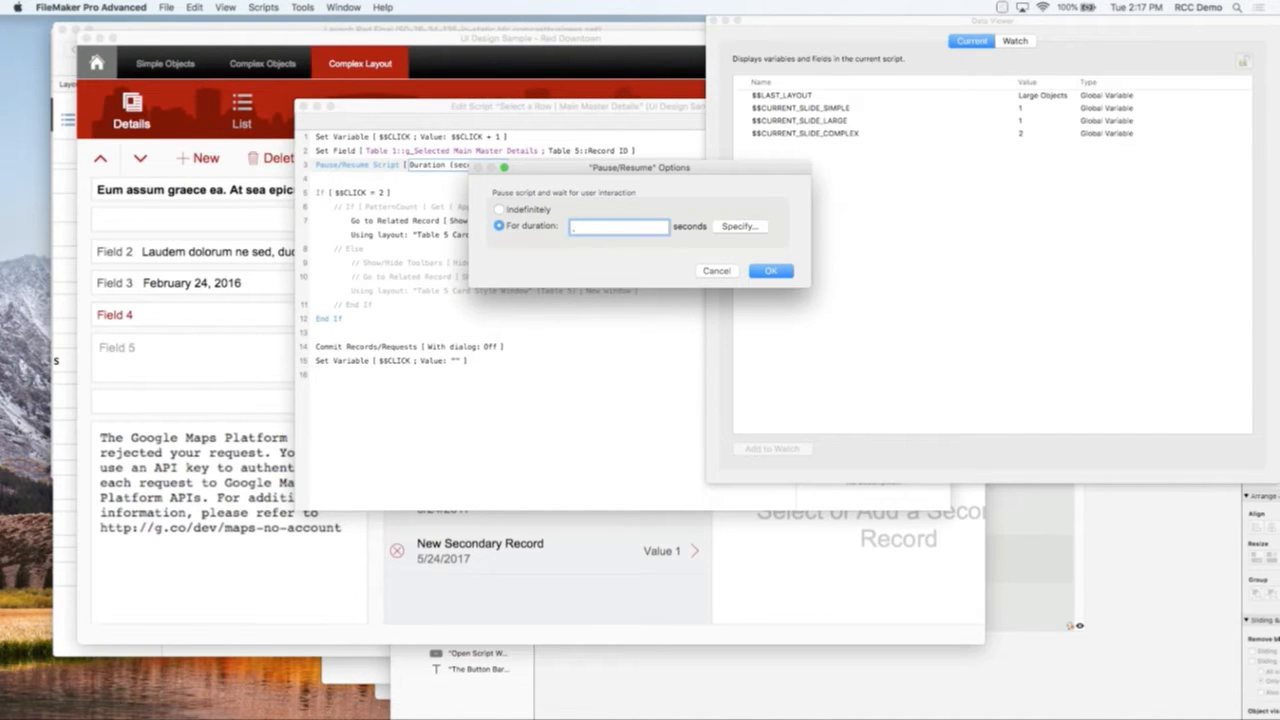
click(776, 270)
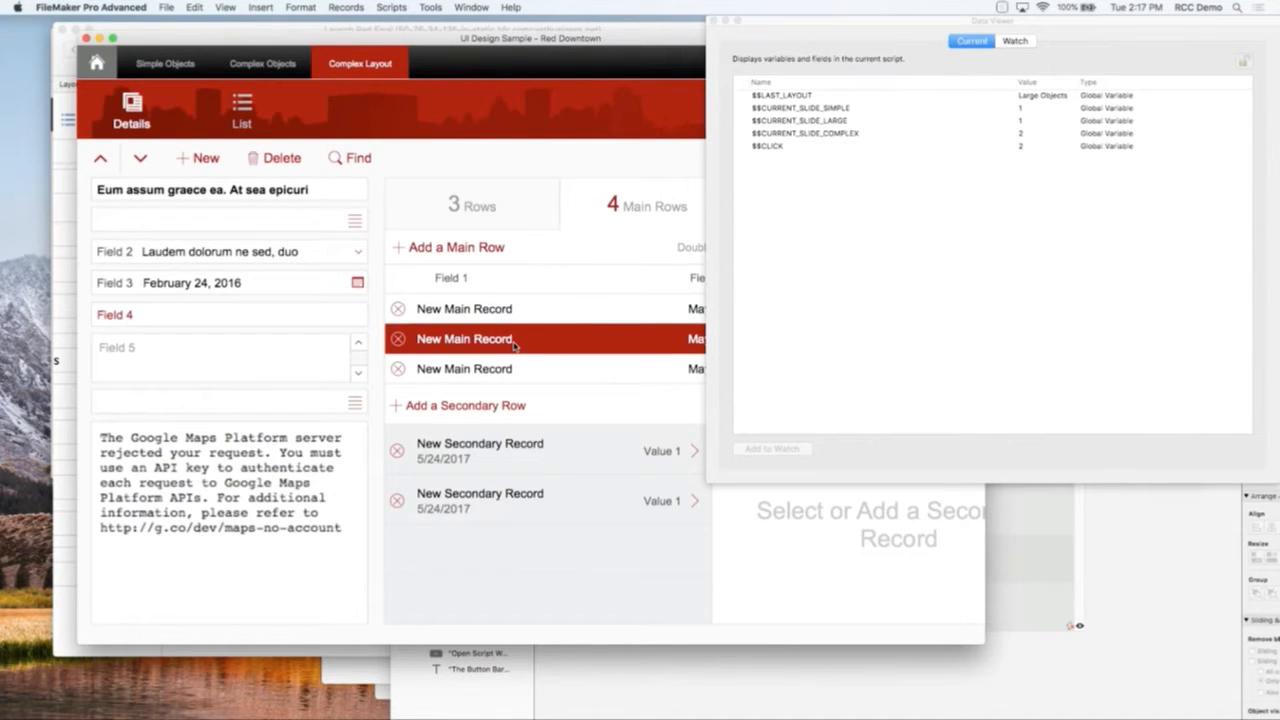
click(514, 344)
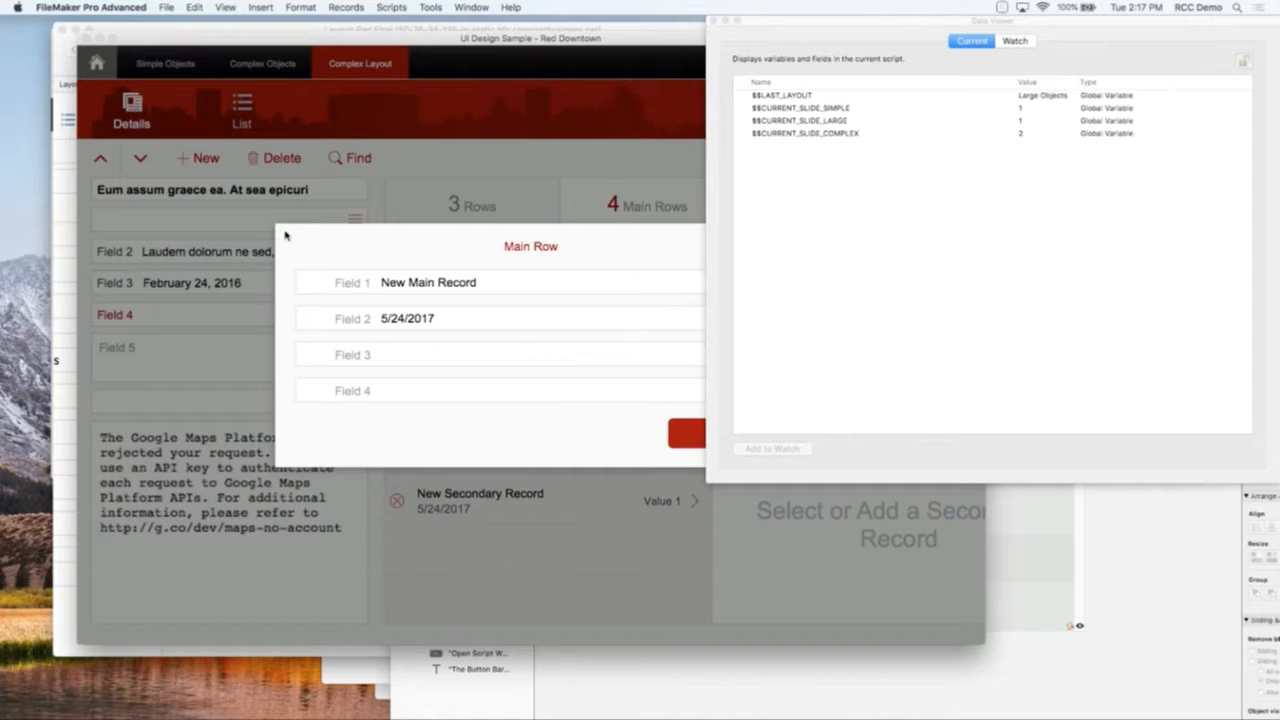
key(super+shift+s)
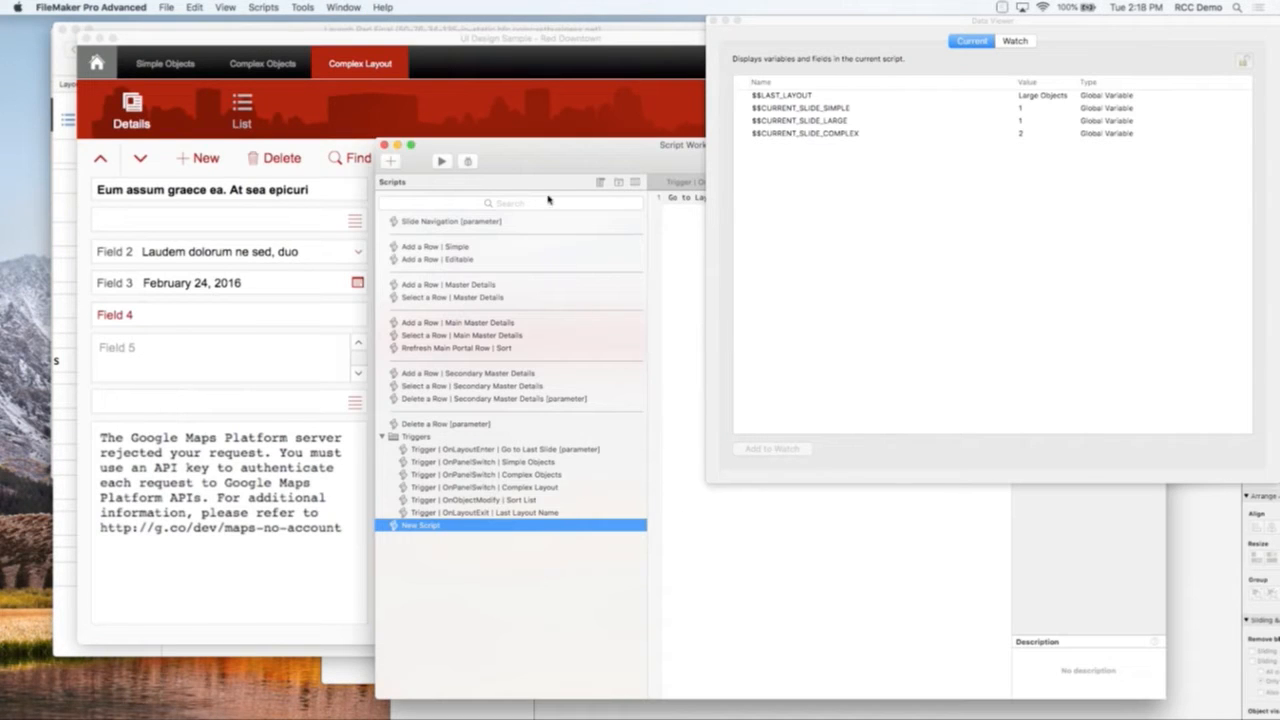
drag(533, 163, 300, 163)
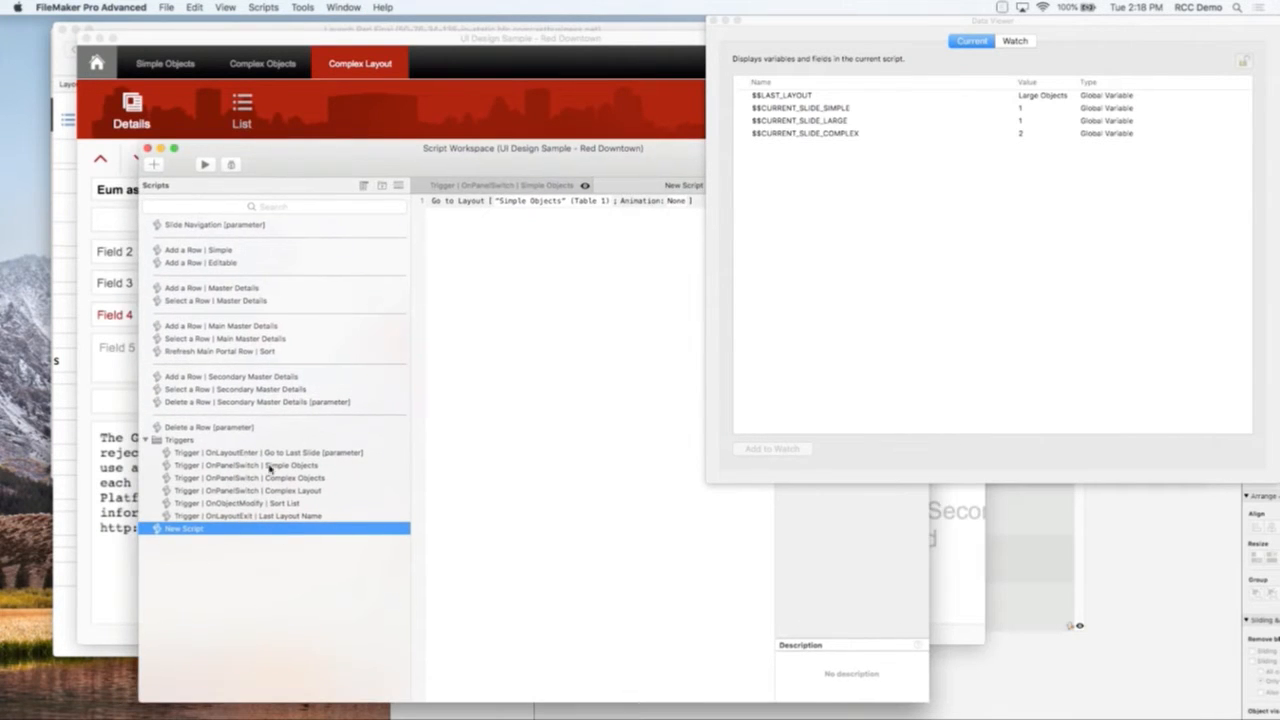
click(147, 148)
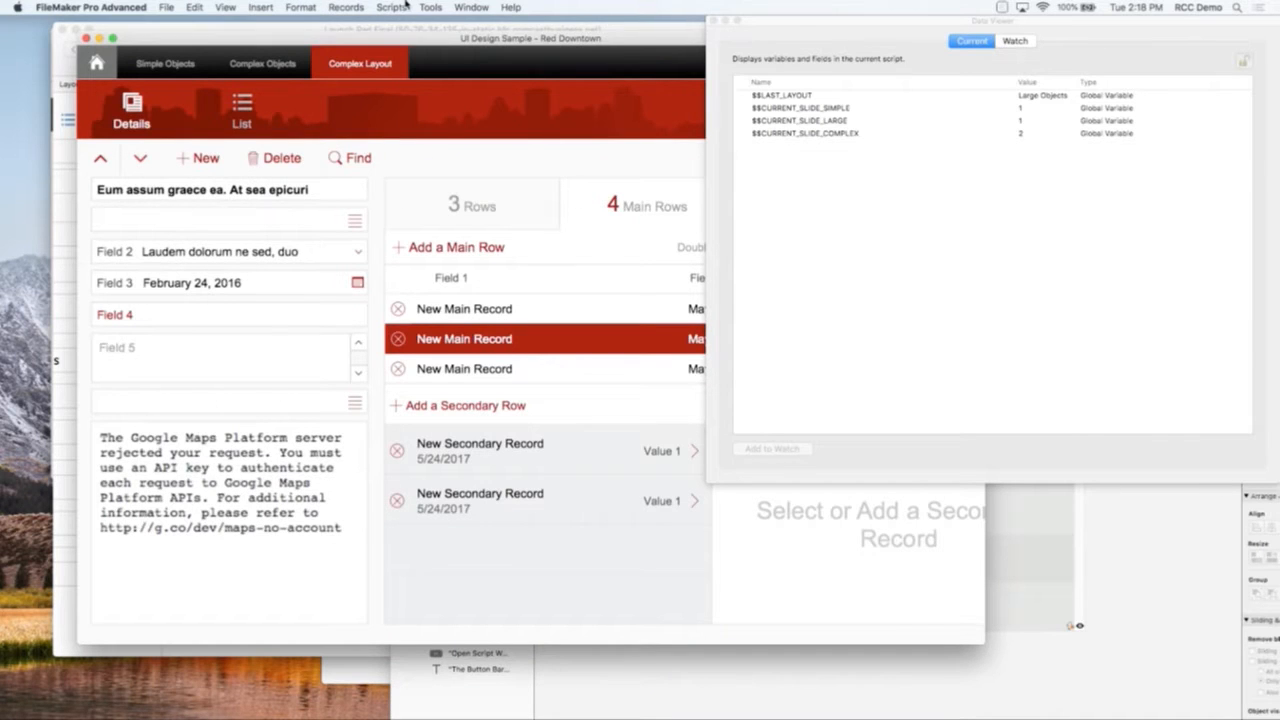
- Run the second main row's script in the Script Debugger, open that script for editing, halt it and close the debugger
click(450, 7)
click(452, 23)
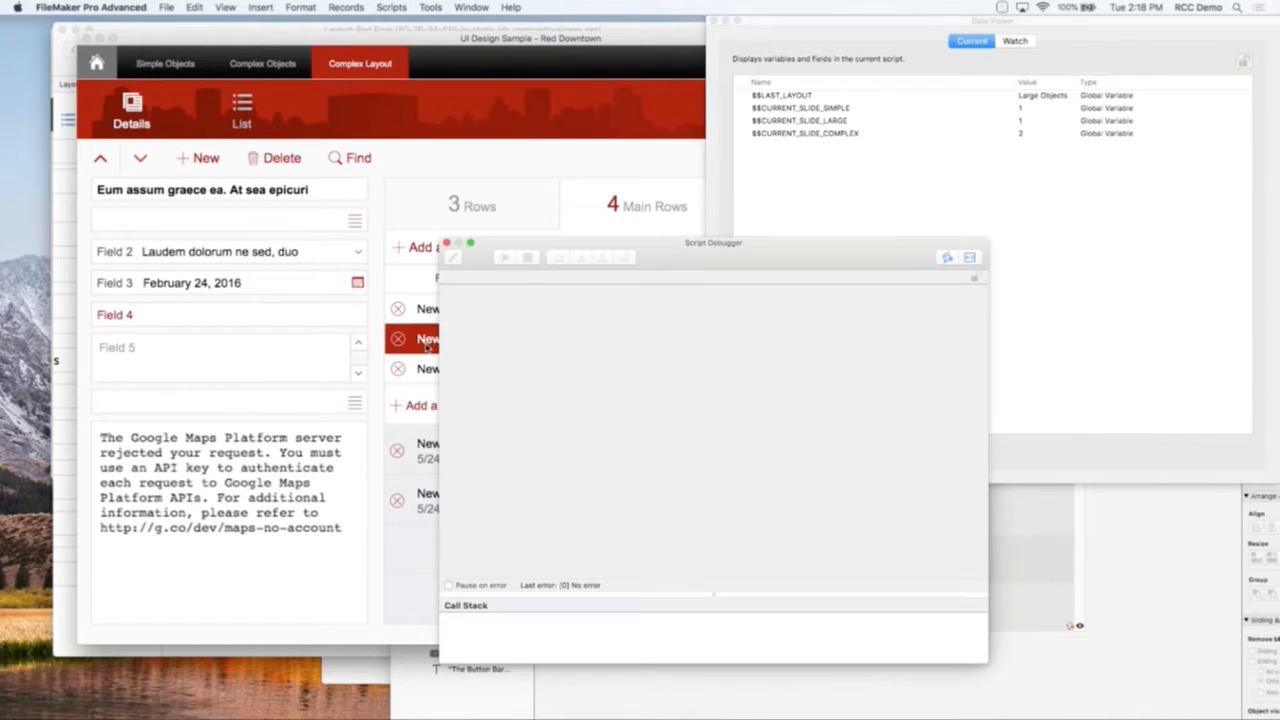
click(427, 341)
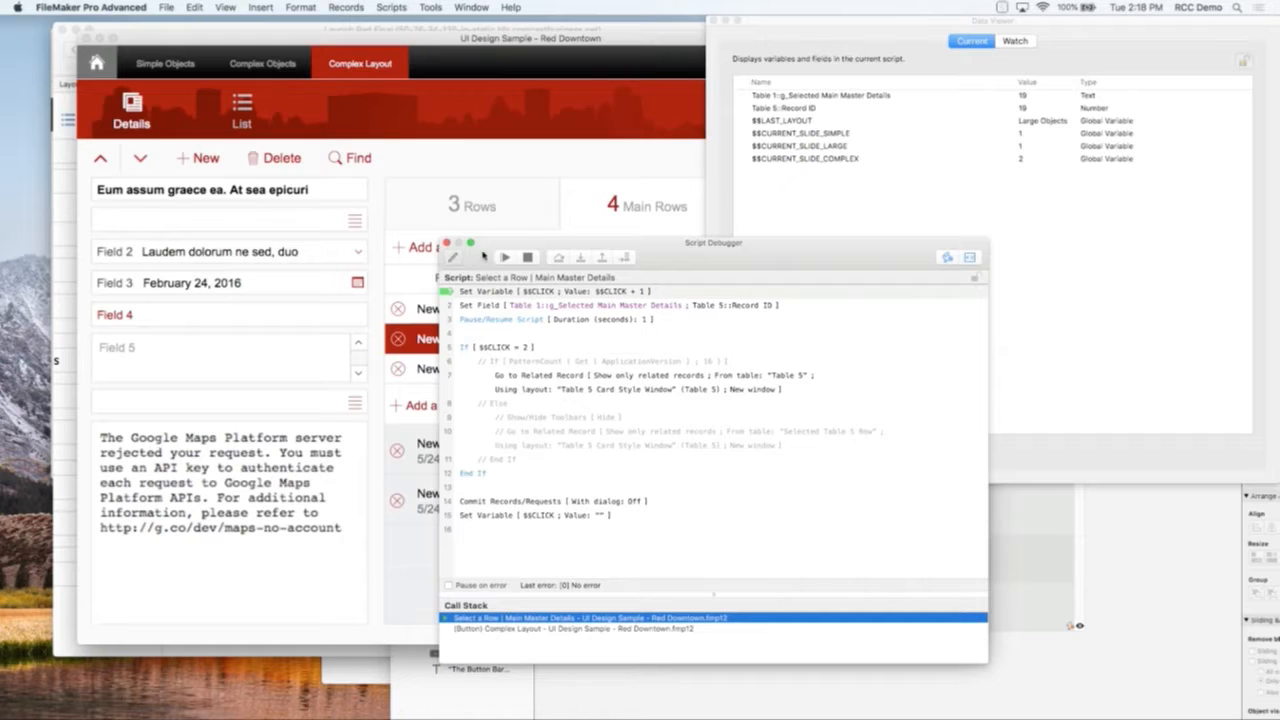
click(453, 257)
click(527, 257)
click(447, 243)
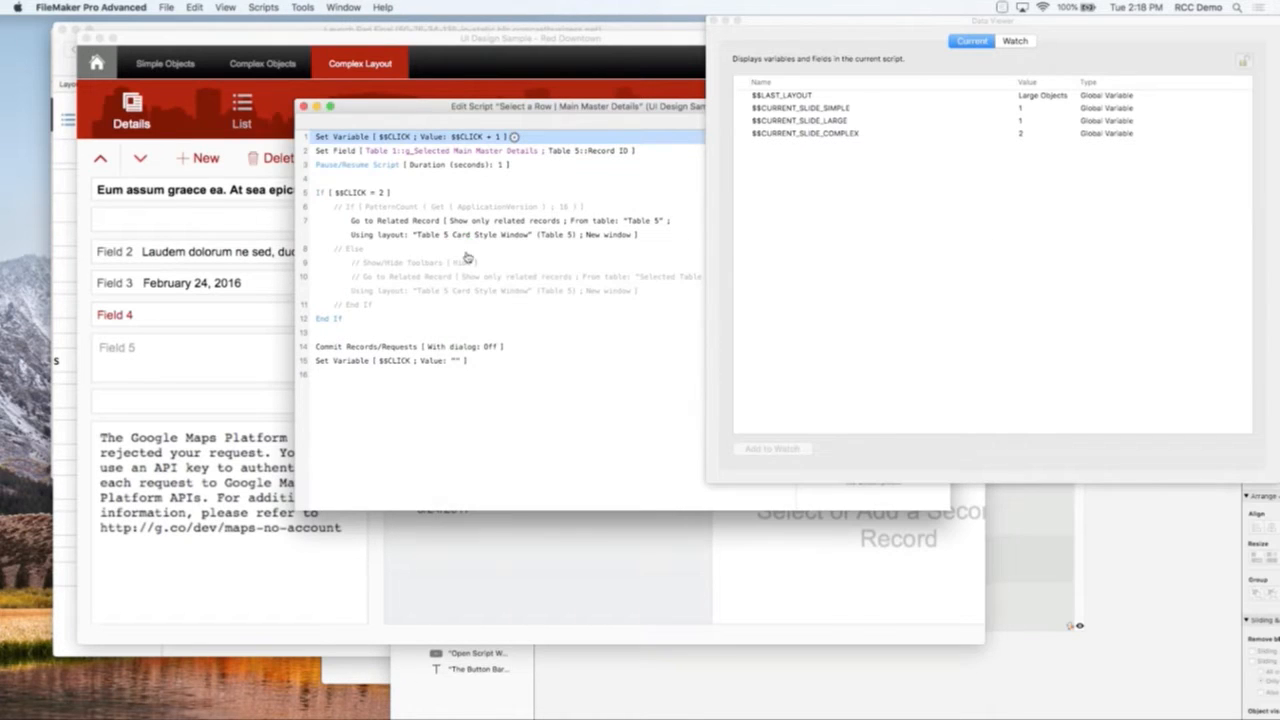
- Set the Pause/Resume Script step's duration to .1 seconds and close the row selection script
click(458, 164)
click(458, 164)
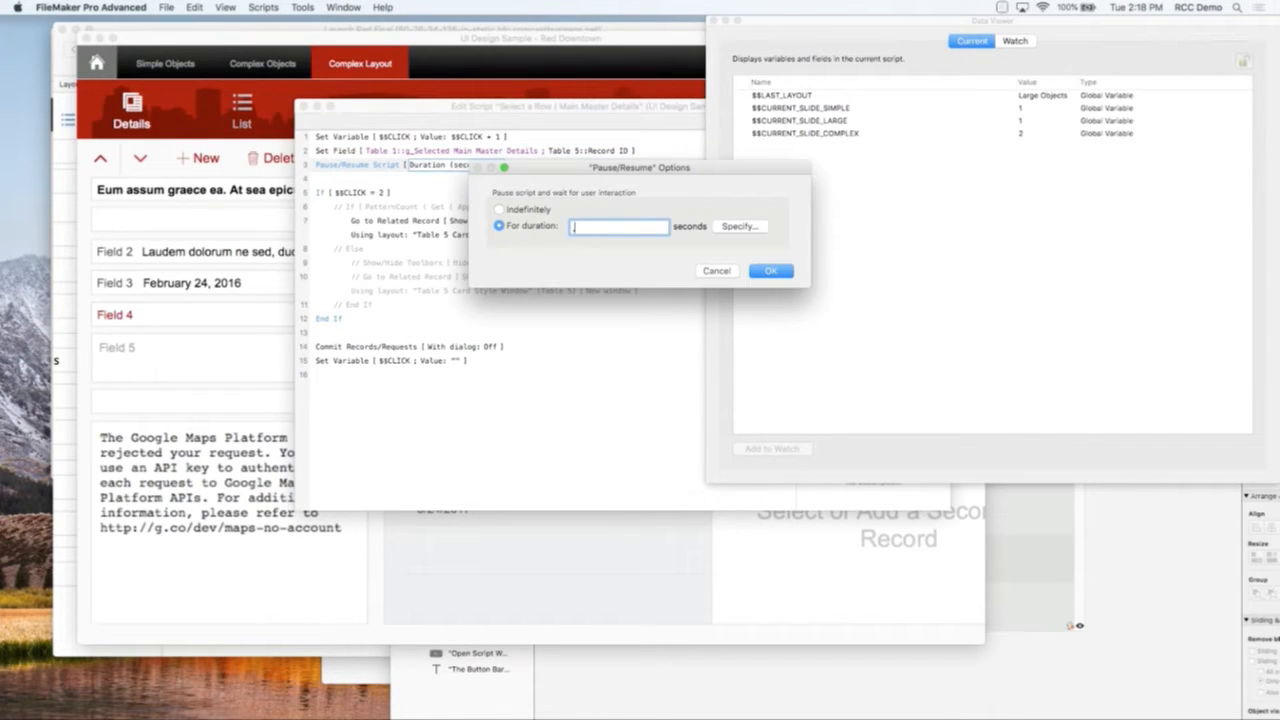
text(.1)
key(Return)
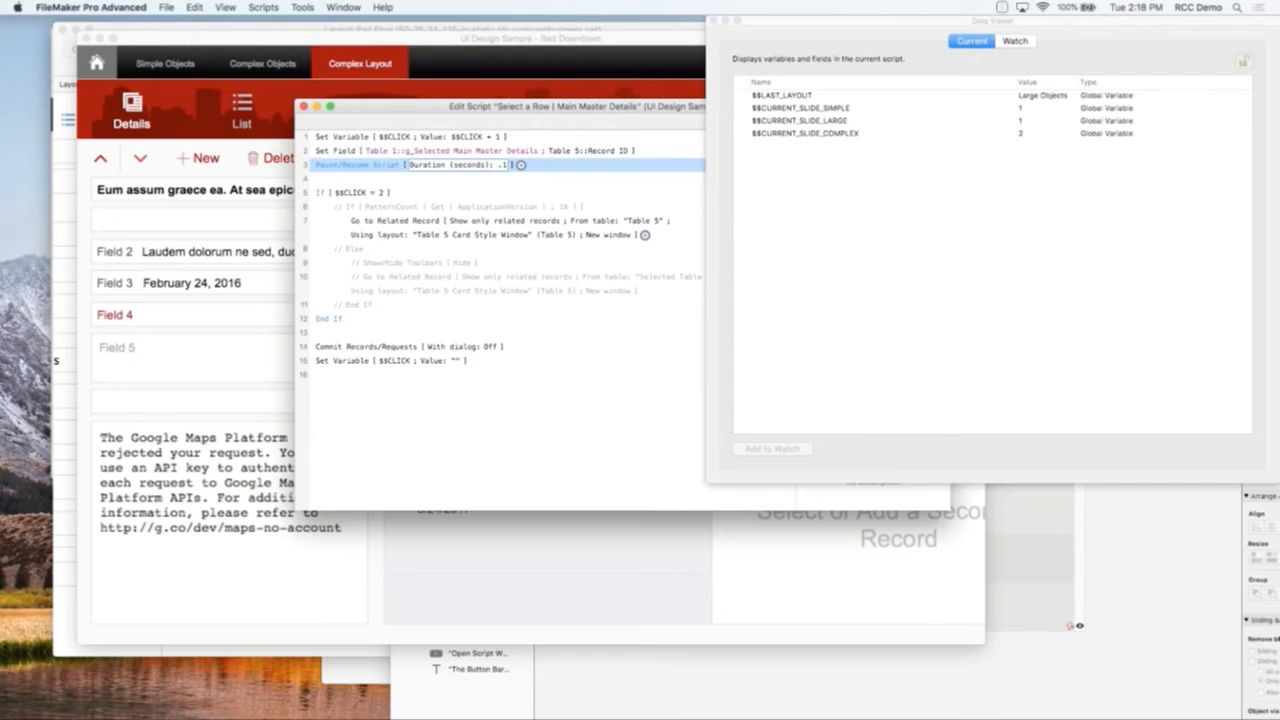
click(303, 106)
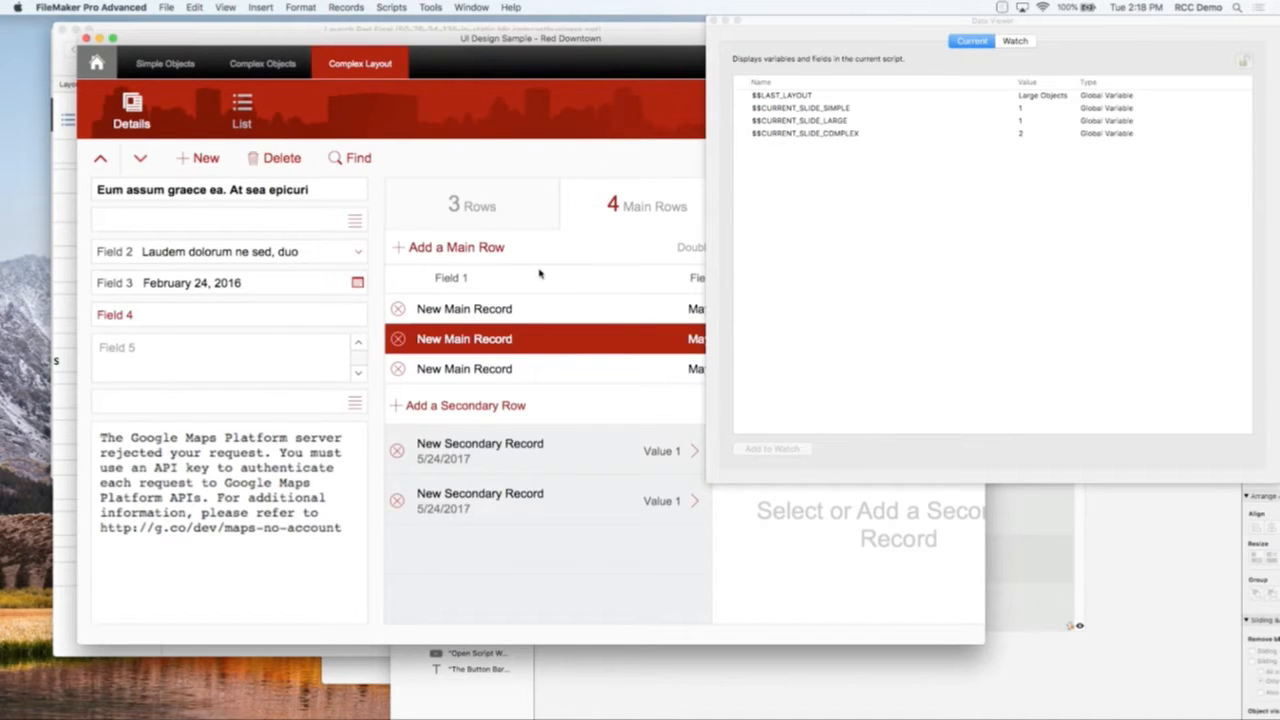
- Select the first, second and third New Main Record rows in turn to test single clicks
click(540, 312)
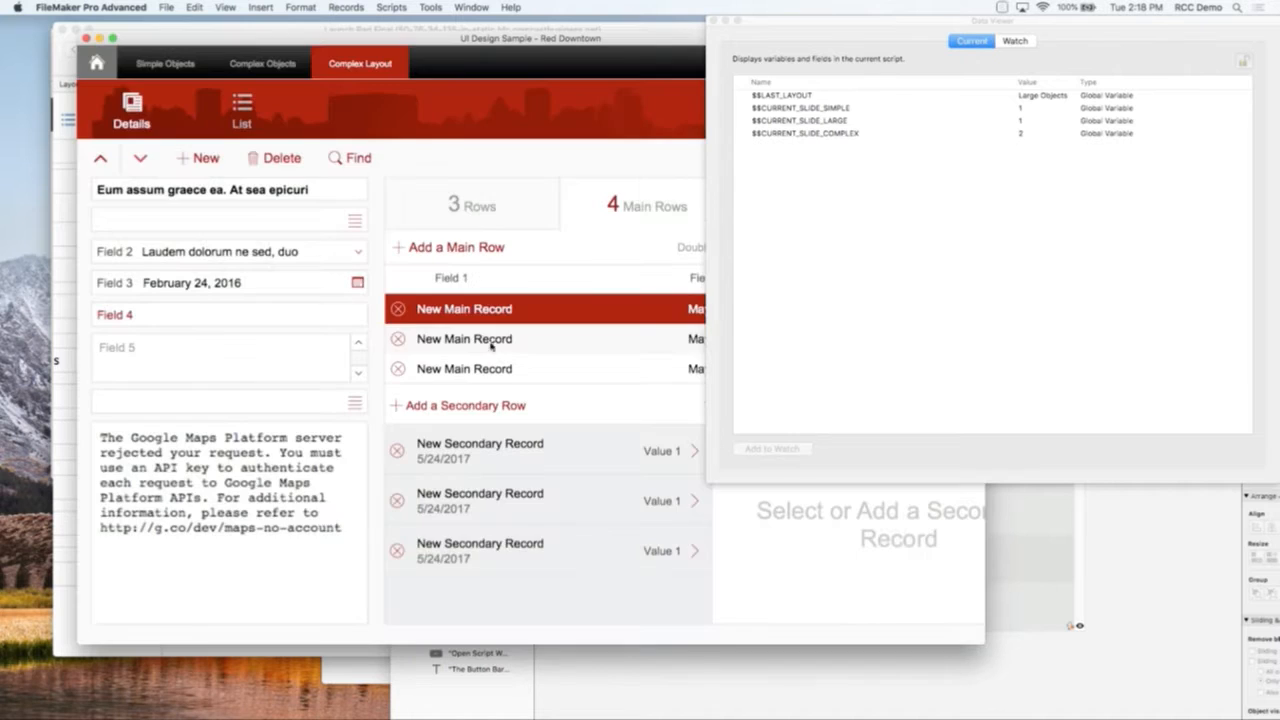
click(497, 345)
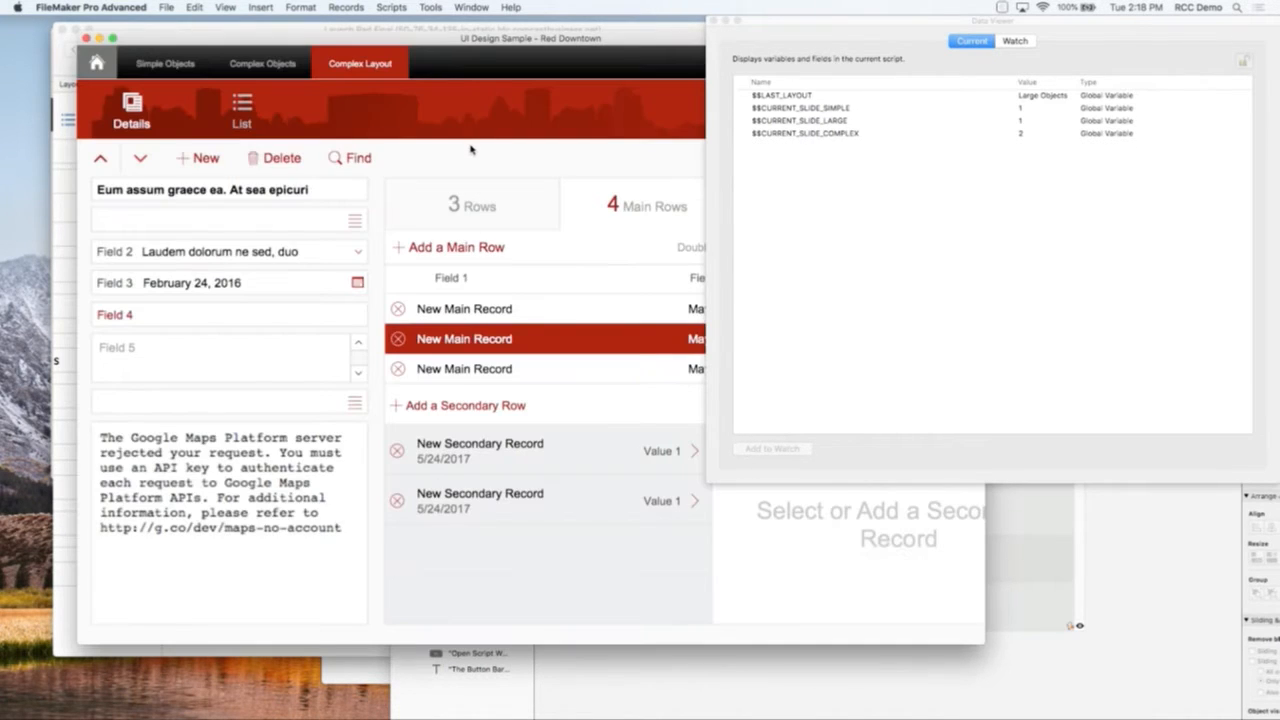
click(497, 374)
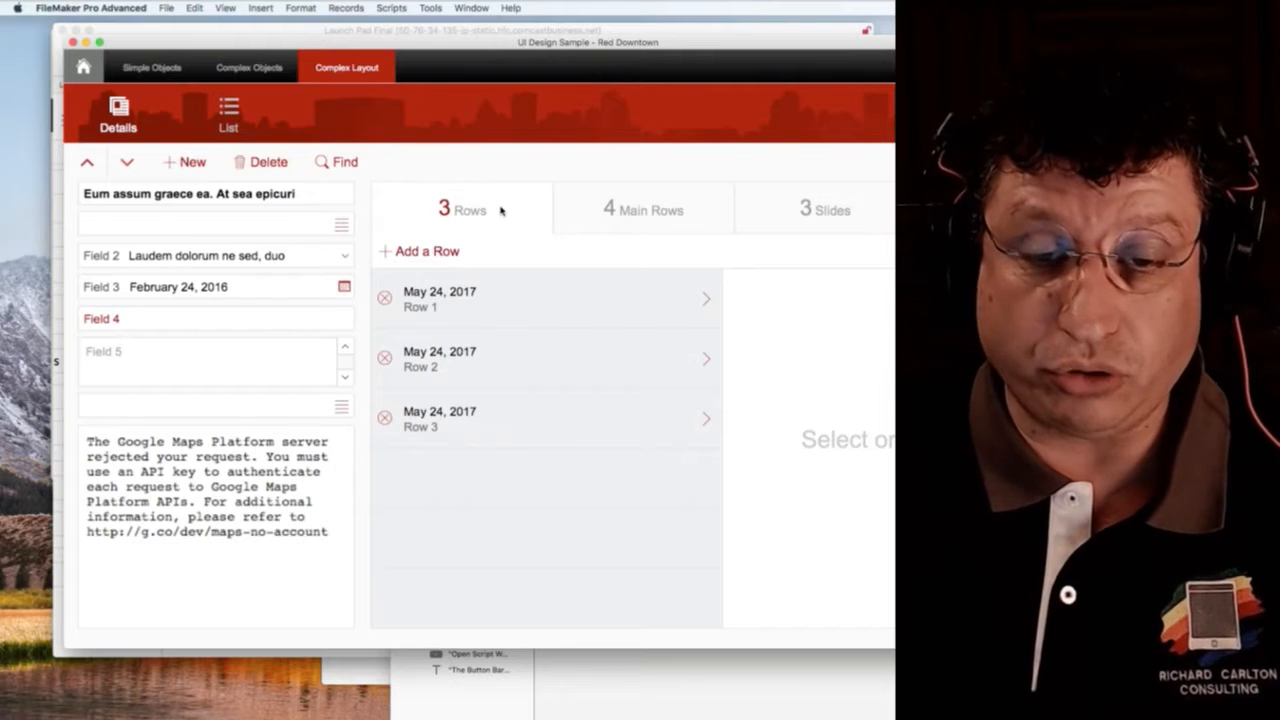
- Browse the UI Design Sample scripts one after another in the Script Workspace, and close the workspace
key(super+shift+s)
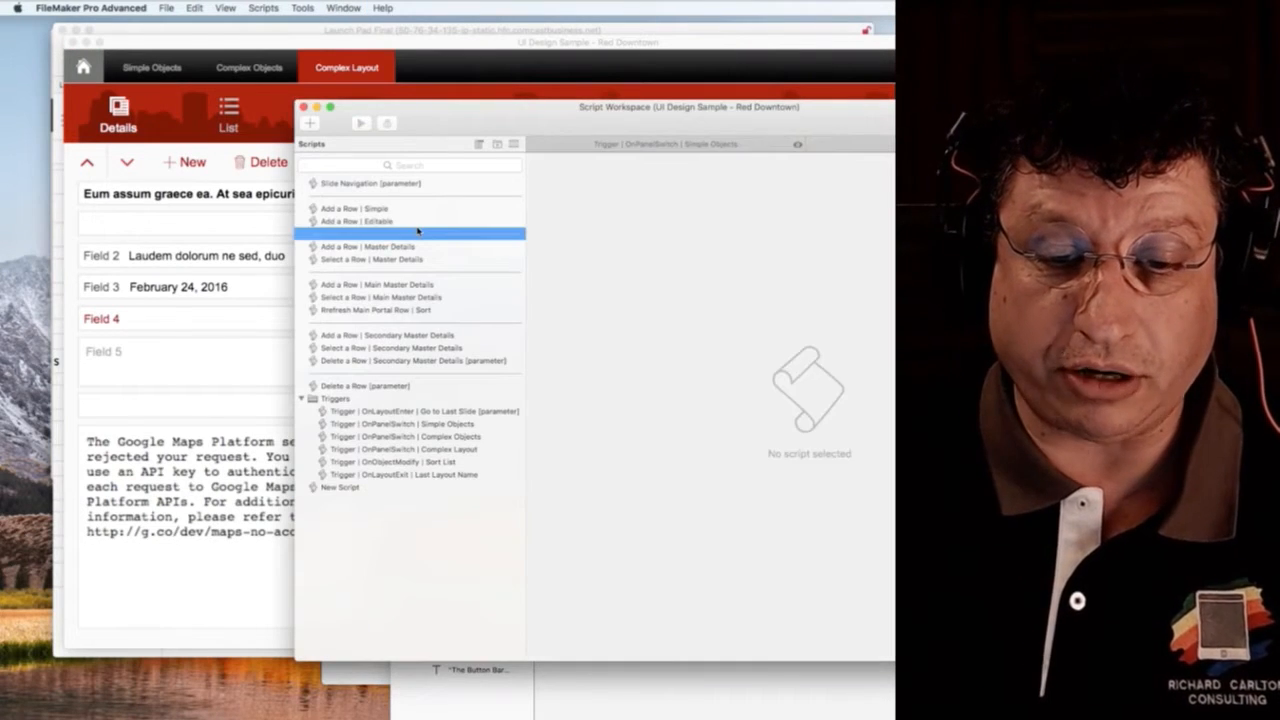
key(Down)
key(Down)
key(Down)
key(Down)
key(Down)
key(Down)
key(Down)
key(Down)
key(Down)
key(Down)
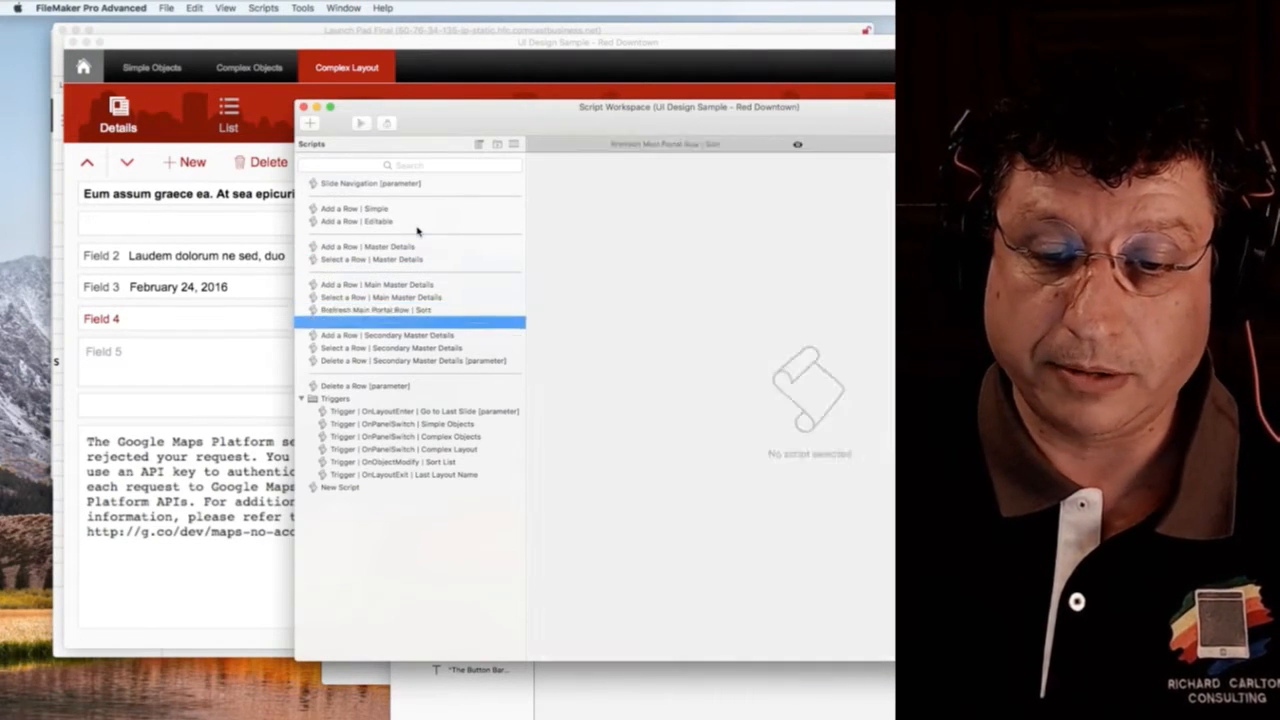
key(Down)
key(Down)
key(Down)
key(Down)
key(Down)
key(Down)
key(Down)
key(Down)
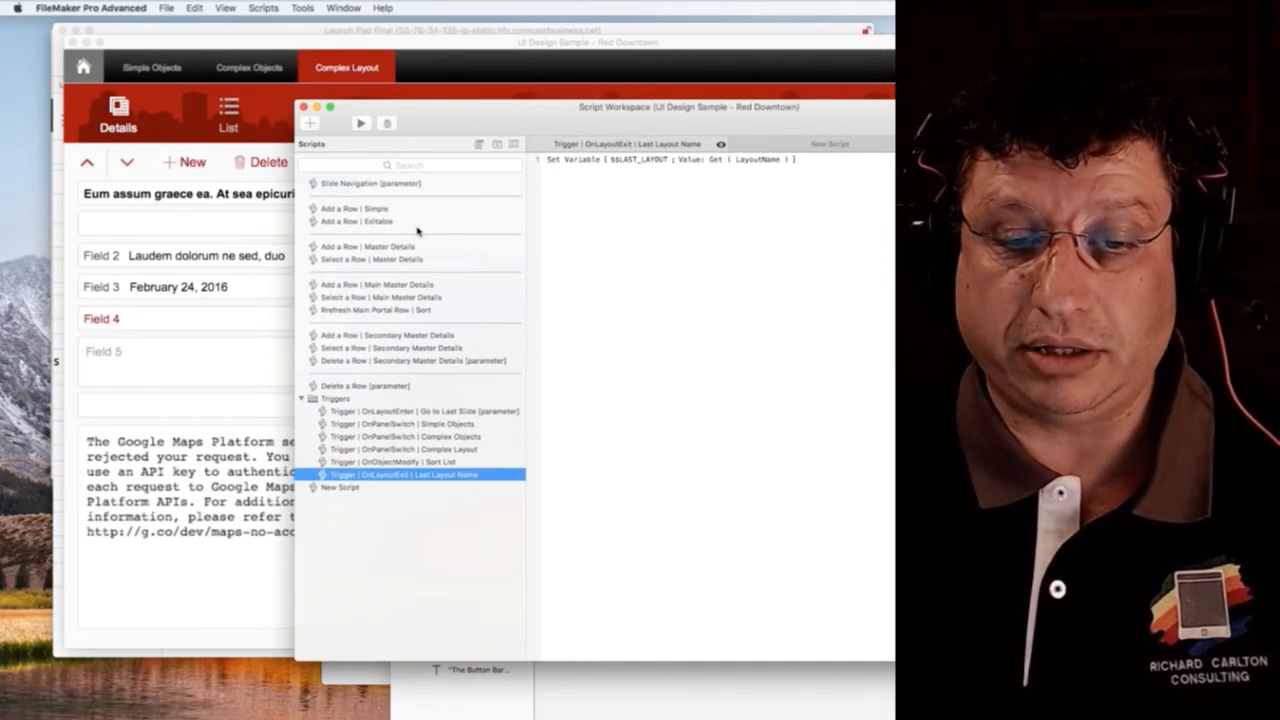
key(Down)
click(304, 106)
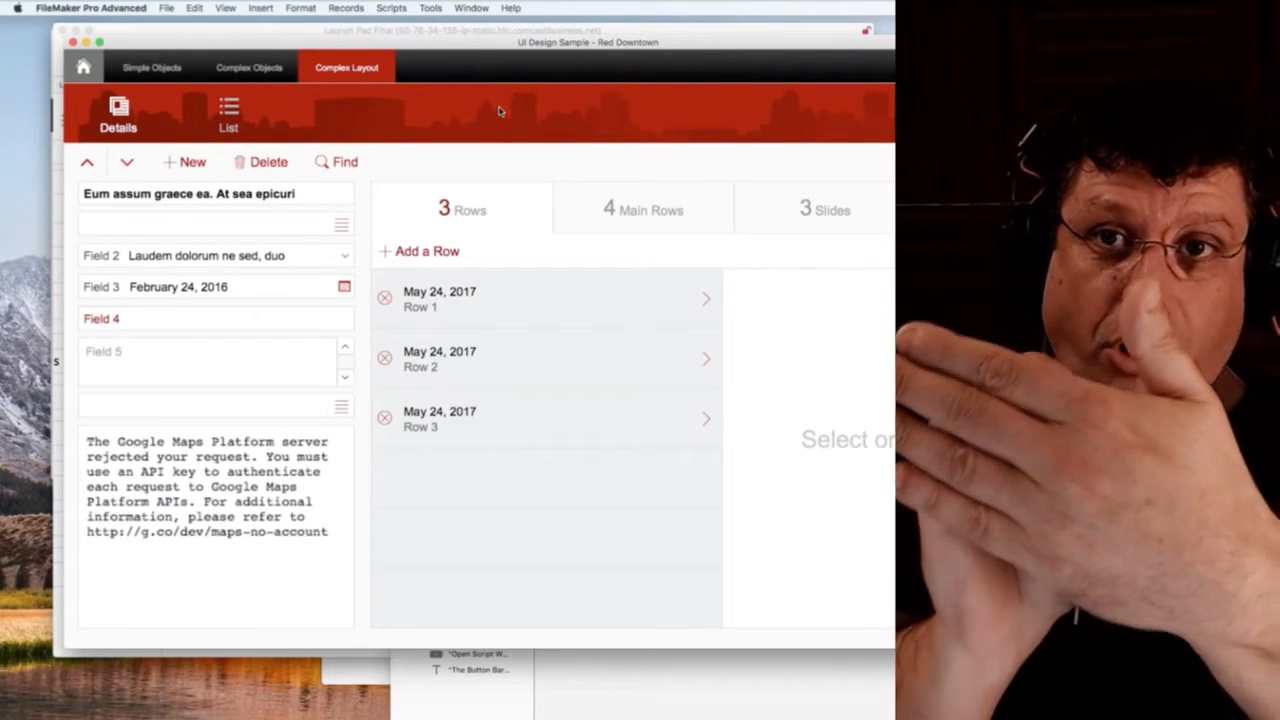
- Display the Main Rows of the Complex Layout and reposition the UI Design Sample window
click(594, 215)
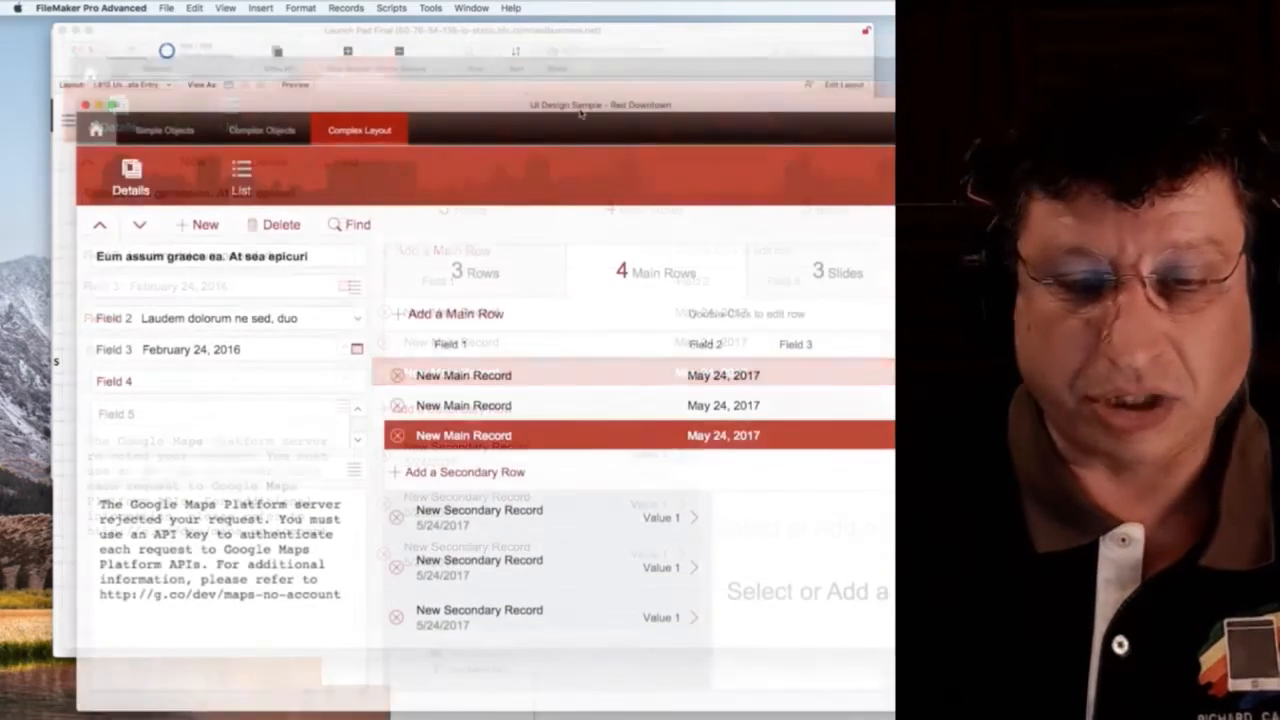
drag(592, 104, 594, 60)
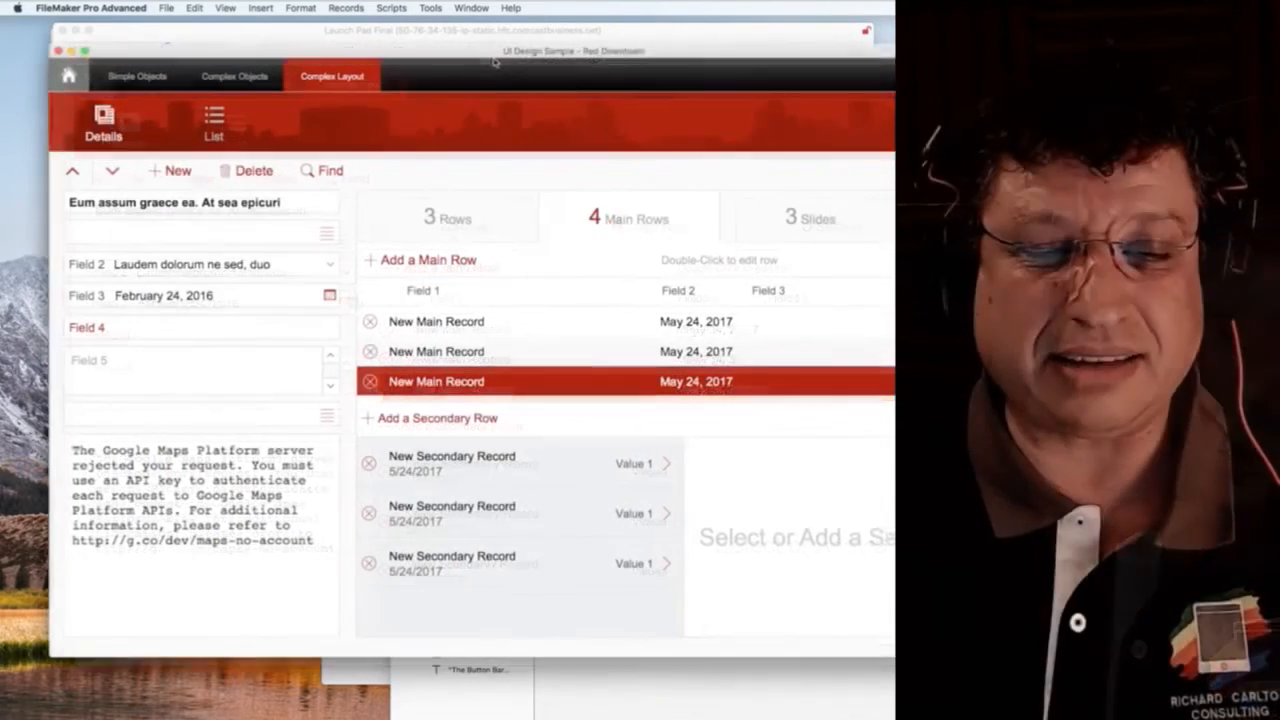
drag(493, 62, 480, 69)
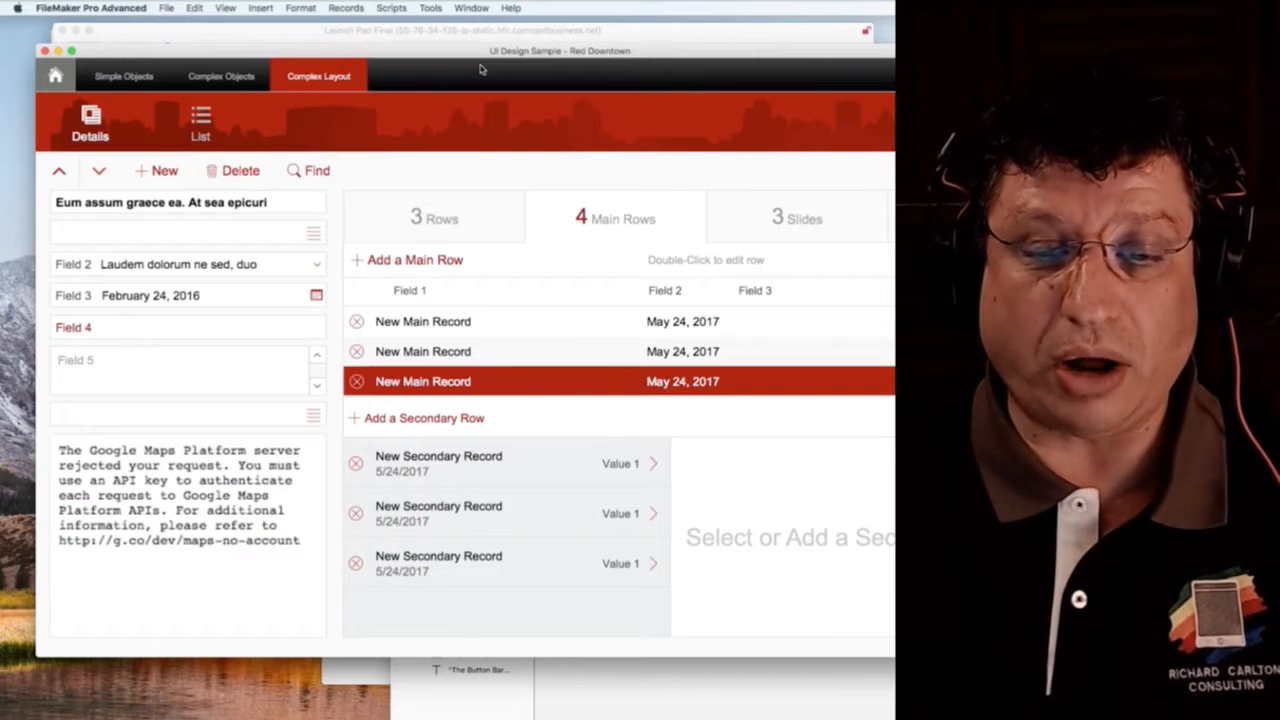
drag(490, 52, 530, 242)
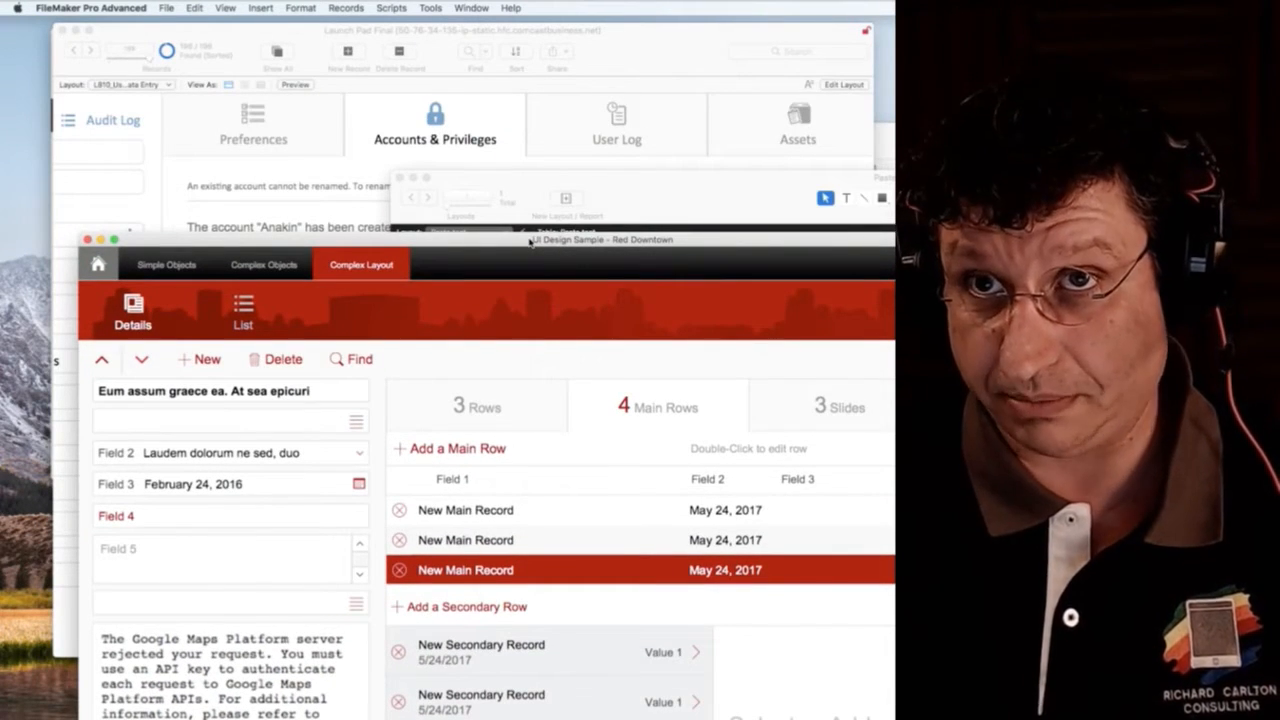
drag(530, 242, 513, 183)
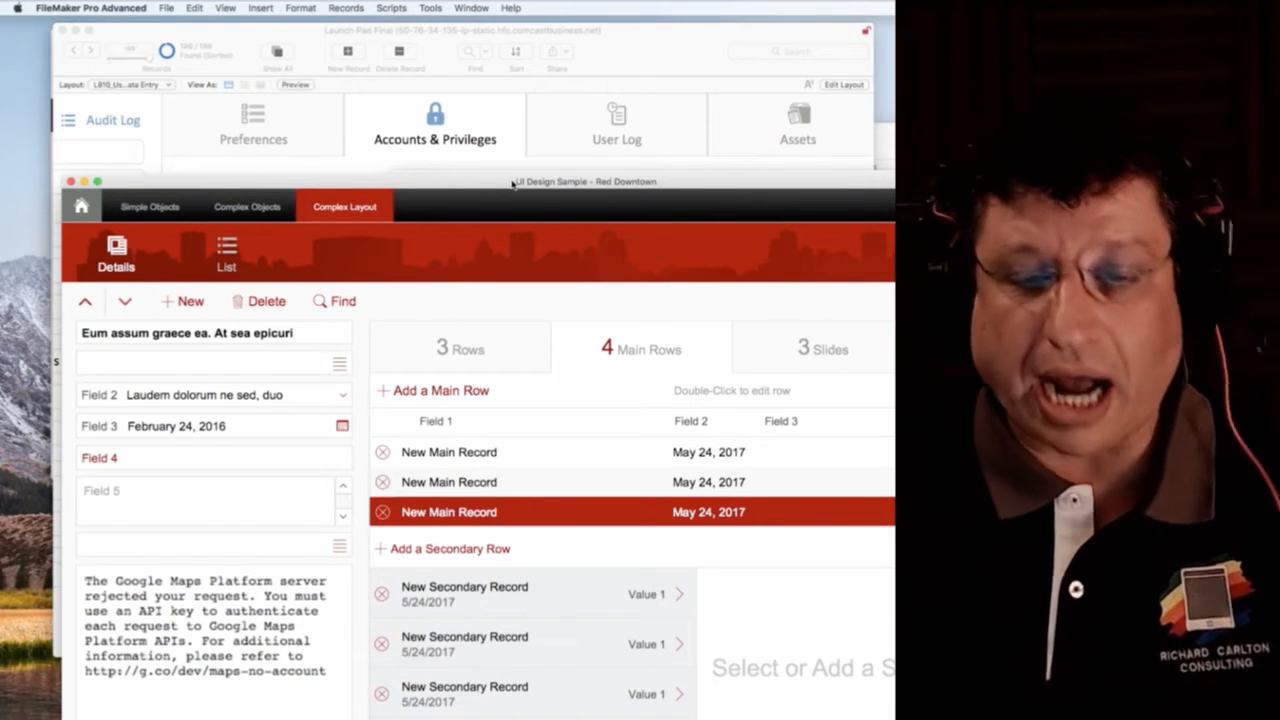
- Move the UI Design Sample and Paste test windows down to uncover the Launch Pad window, and briefly view the Paste test scripts
drag(513, 183, 546, 430)
click(627, 202)
drag(627, 202, 800, 399)
key(super+shift+s)
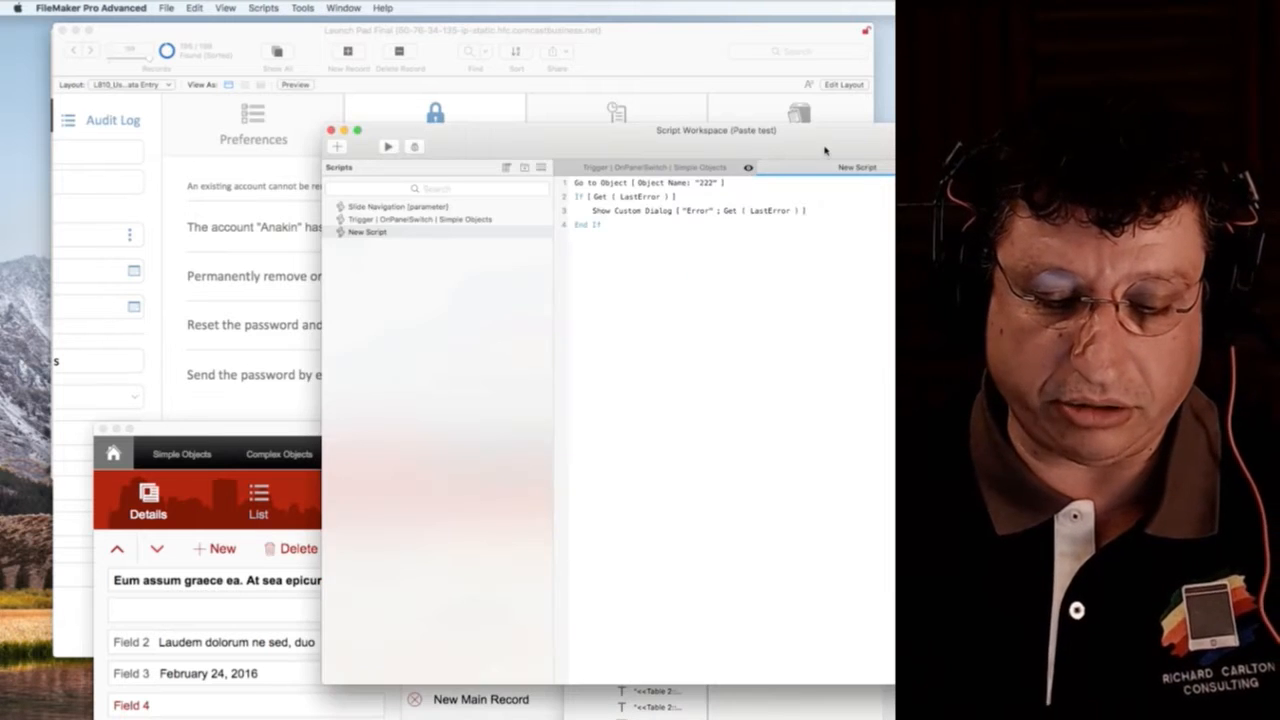
key(super+w)
key(super+w)
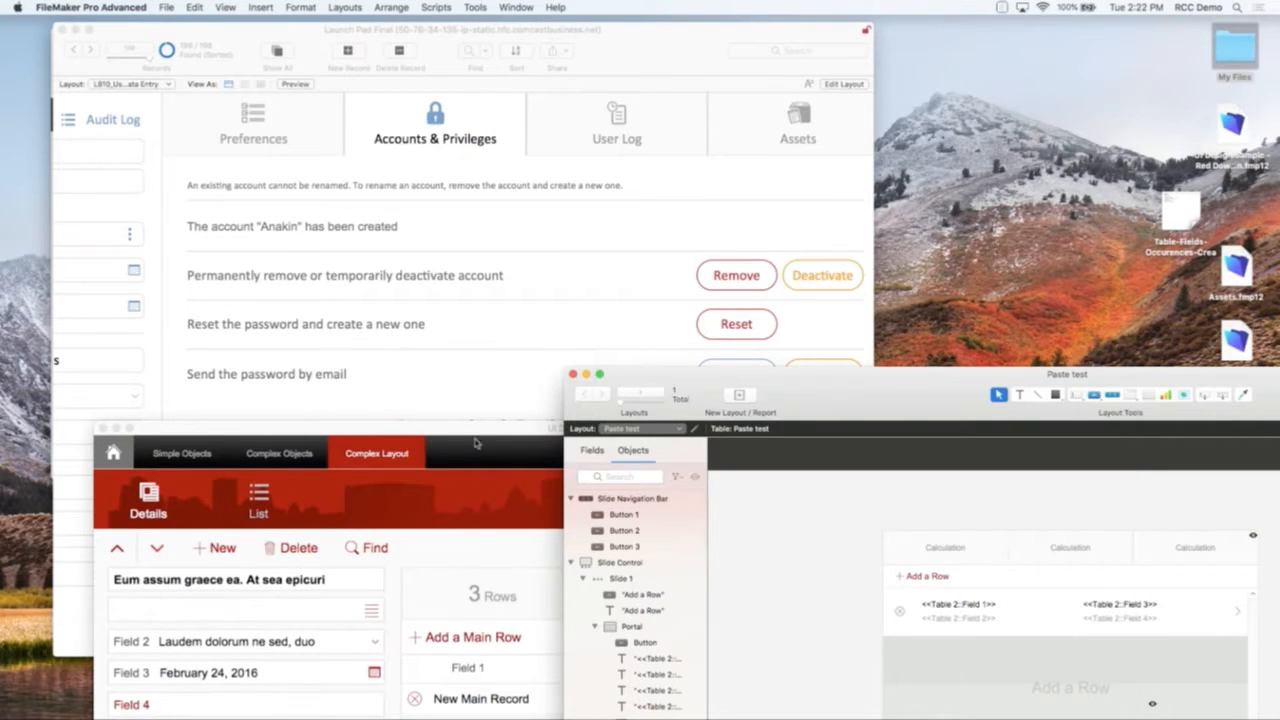
drag(652, 374, 562, 429)
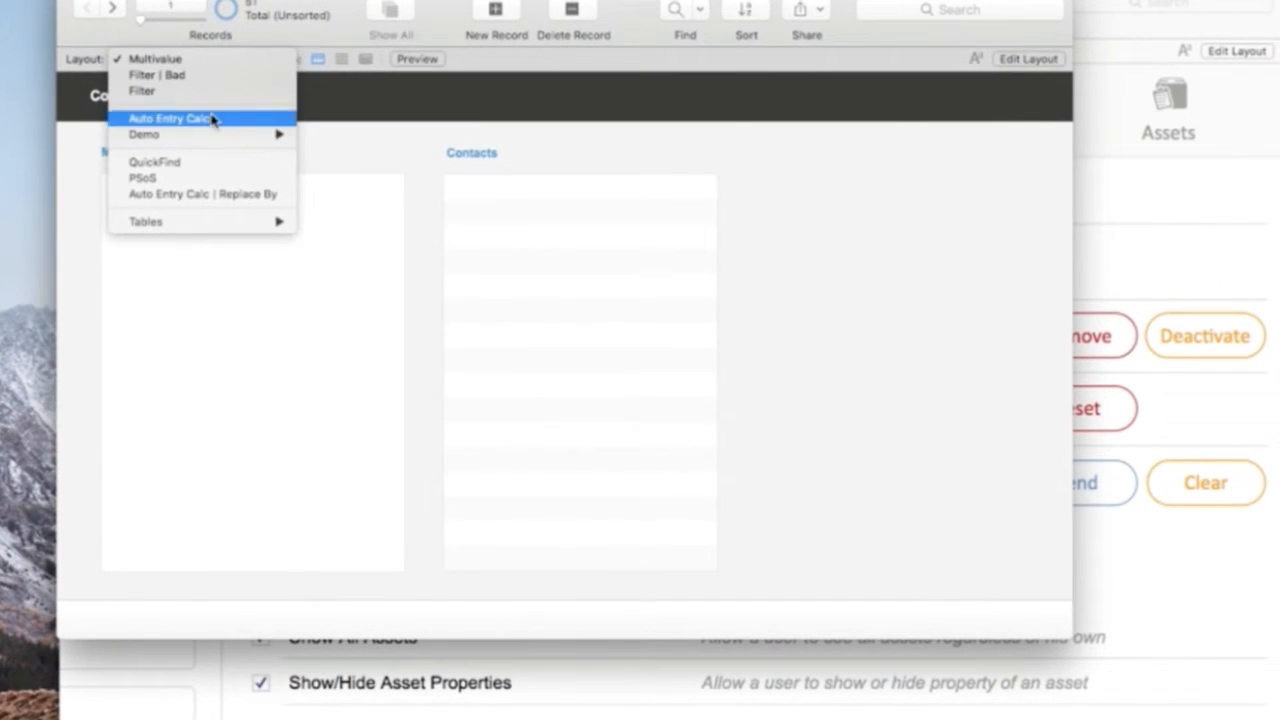
- Switch to the Auto Entry Calc layout and enlarge its window
click(190, 121)
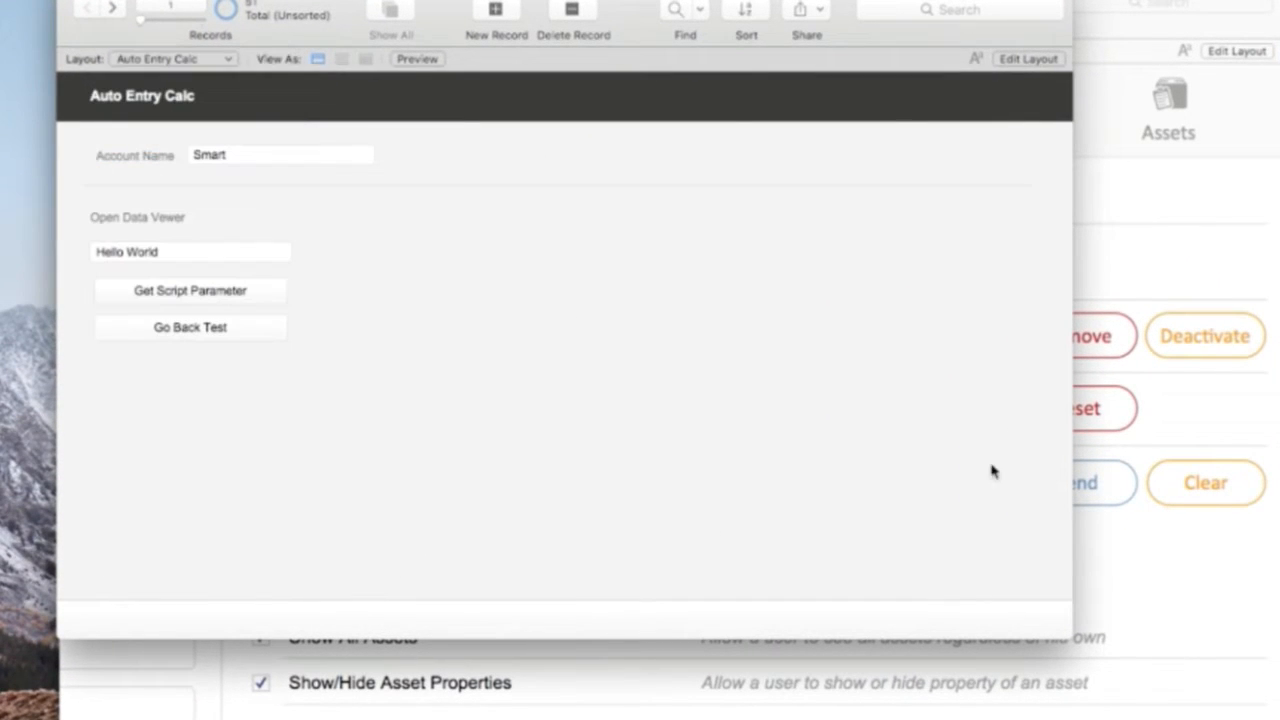
drag(1062, 632, 1230, 708)
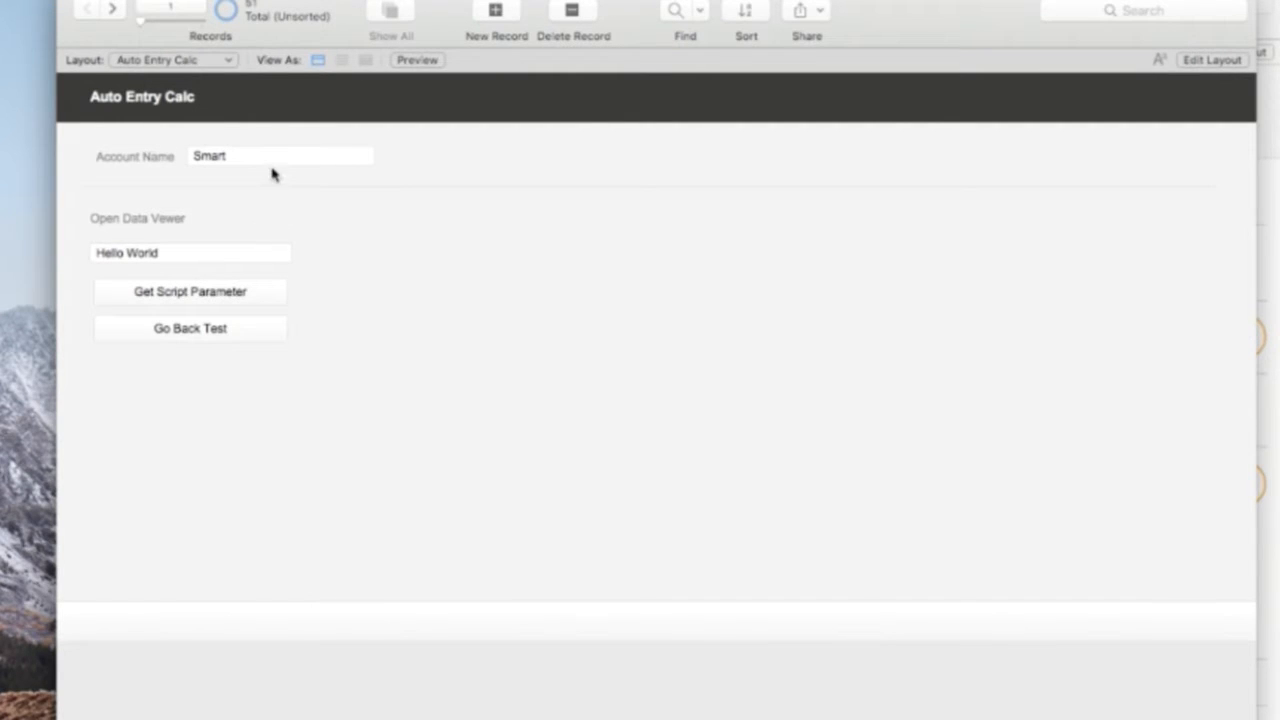
- View the Account Name field's tooltip in Browse mode, and select that field in Layout mode
mouse_move(273, 156)
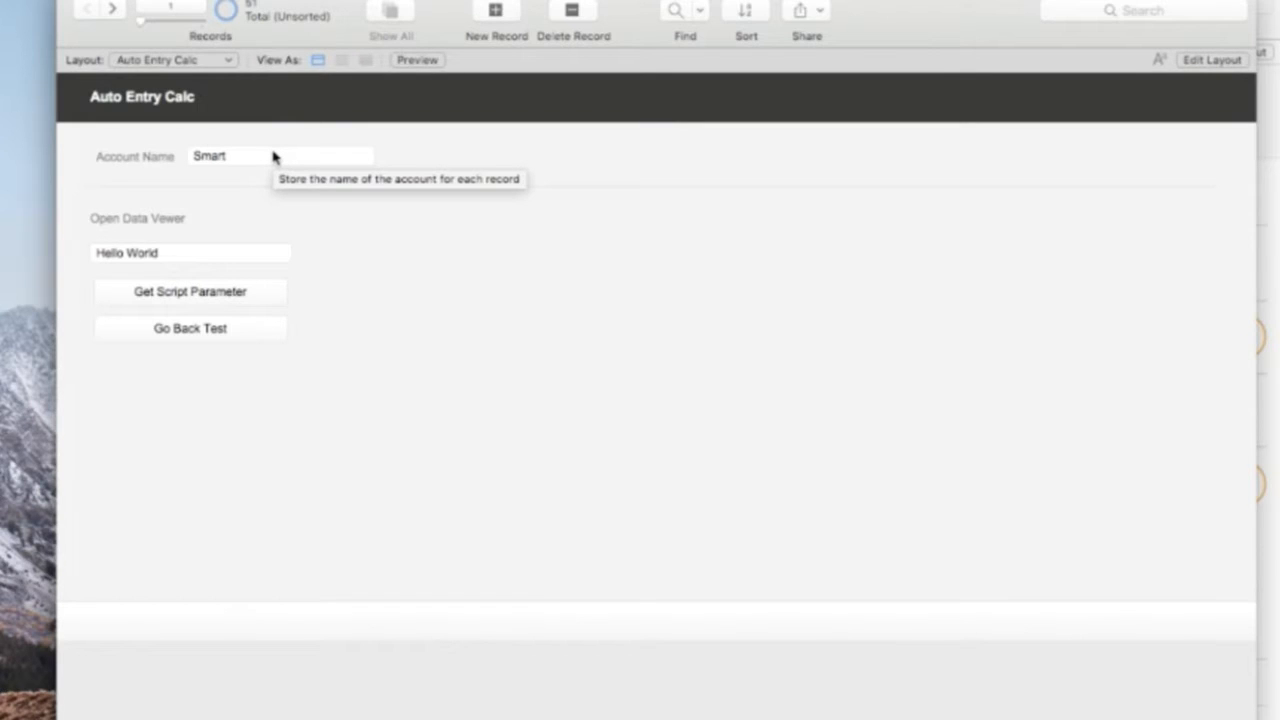
key(super+l)
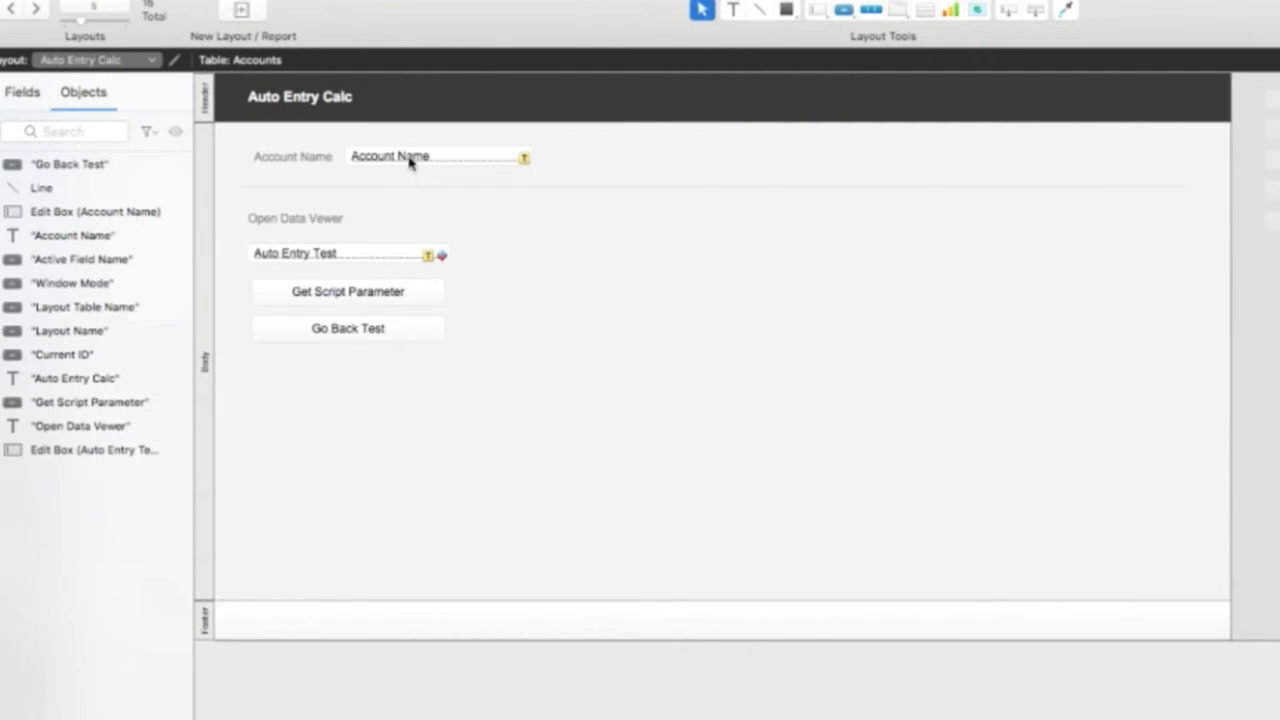
click(409, 160)
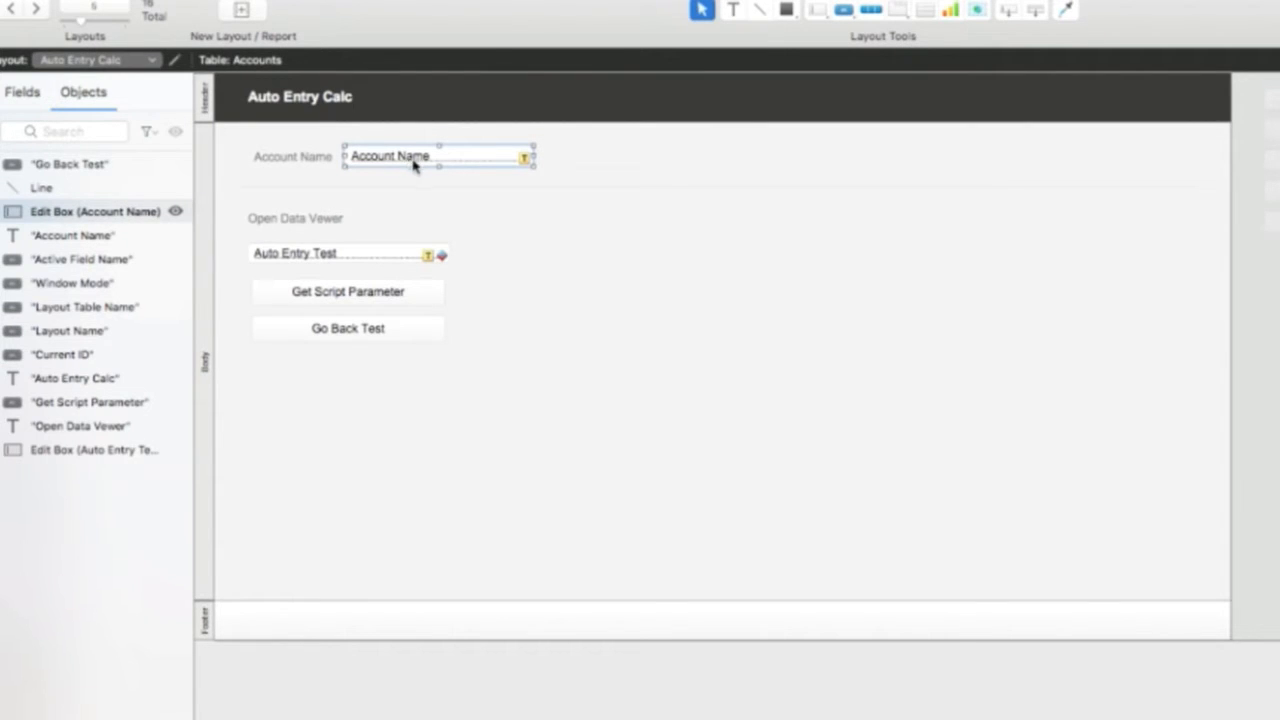
- Create a Computer layout of the Form type showing records from the Accounts table
click(242, 14)
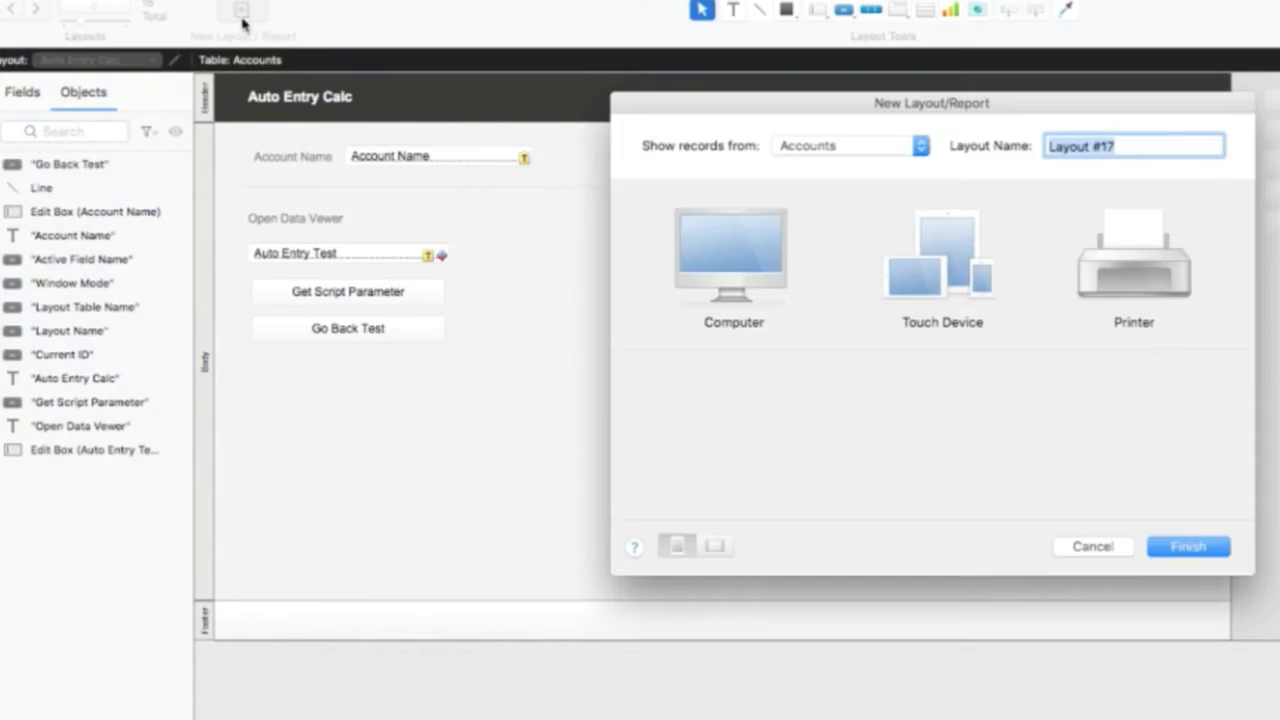
click(760, 243)
click(750, 452)
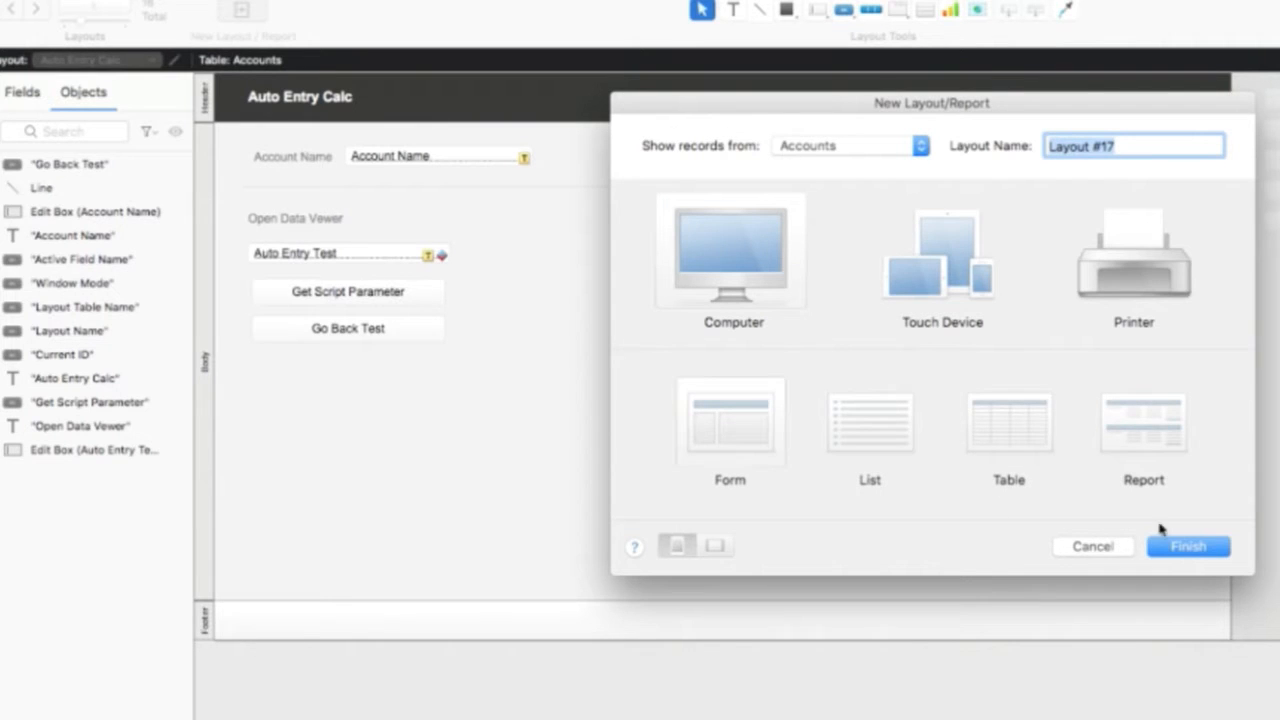
click(1180, 544)
- Place the Account Name field with its label in the new layout's body, at about 267 pt from the left and 192 pt from the top
click(20, 92)
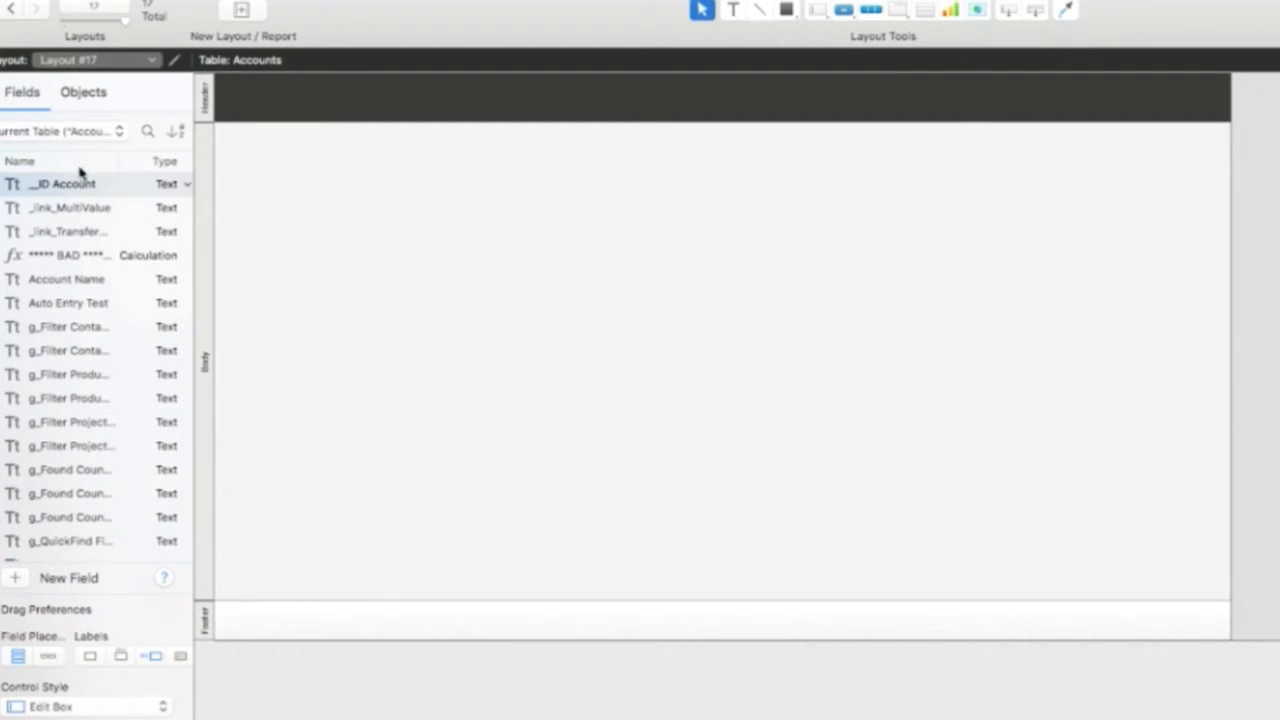
drag(80, 302, 71, 376)
click(69, 289)
drag(69, 289, 508, 281)
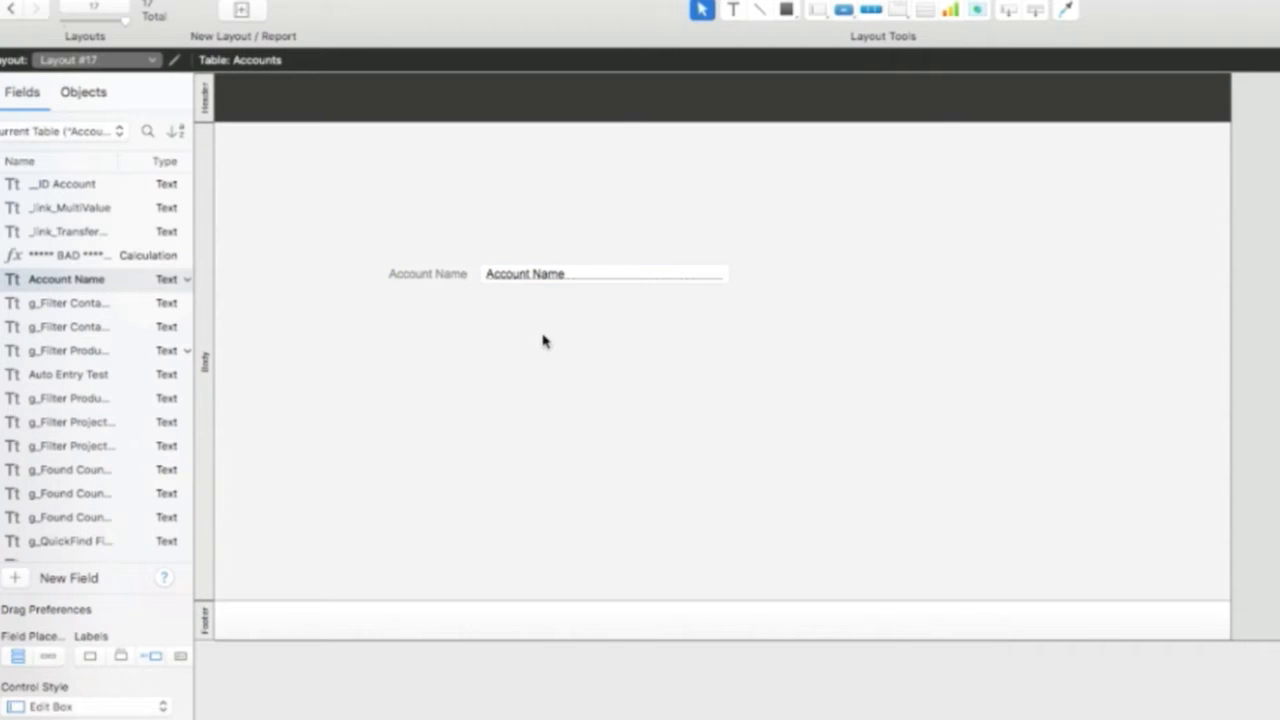
click(531, 276)
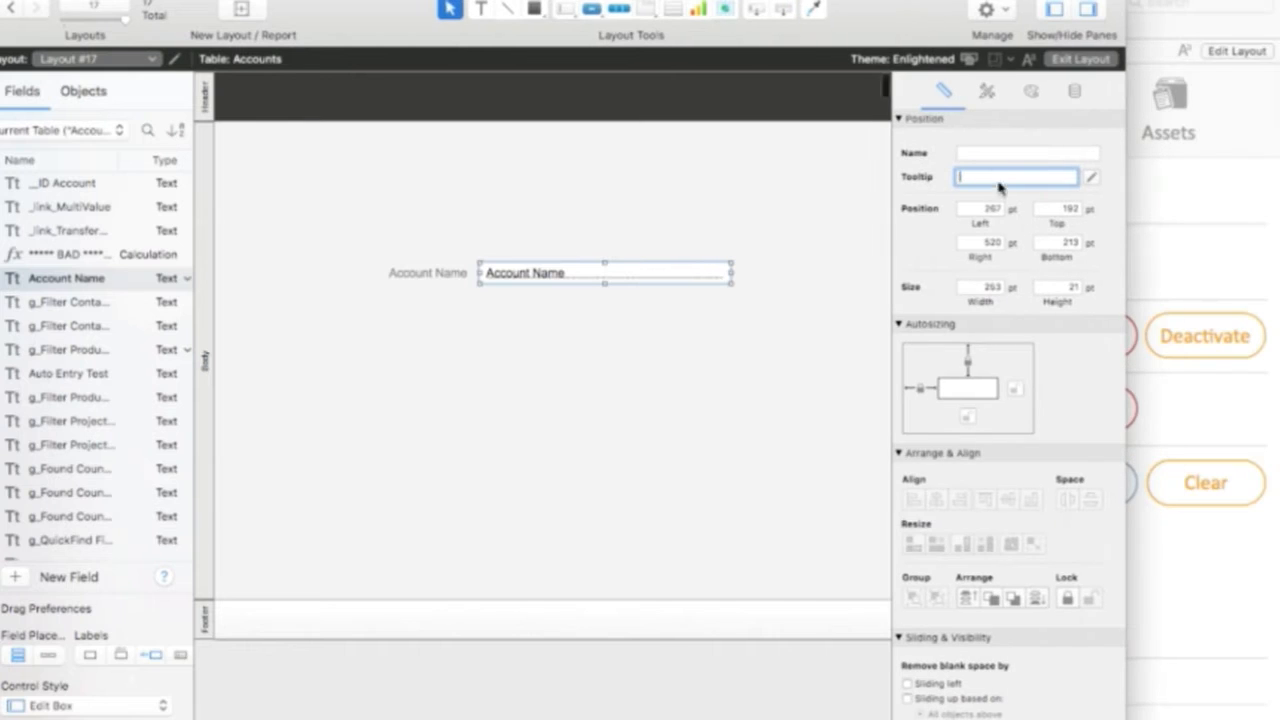
text(adsvbdvsbnbvsnd)
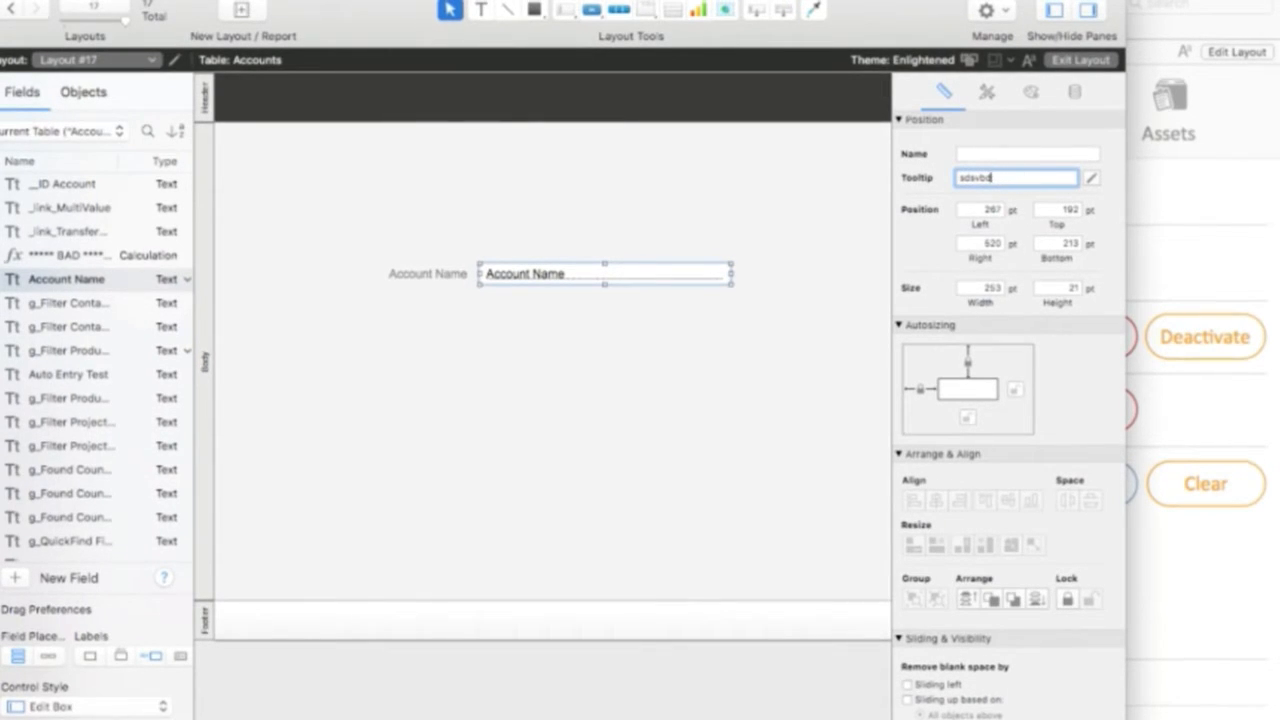
key(BackSpace)
key(BackSpace)
key(BackSpace)
key(BackSpace)
click(675, 401)
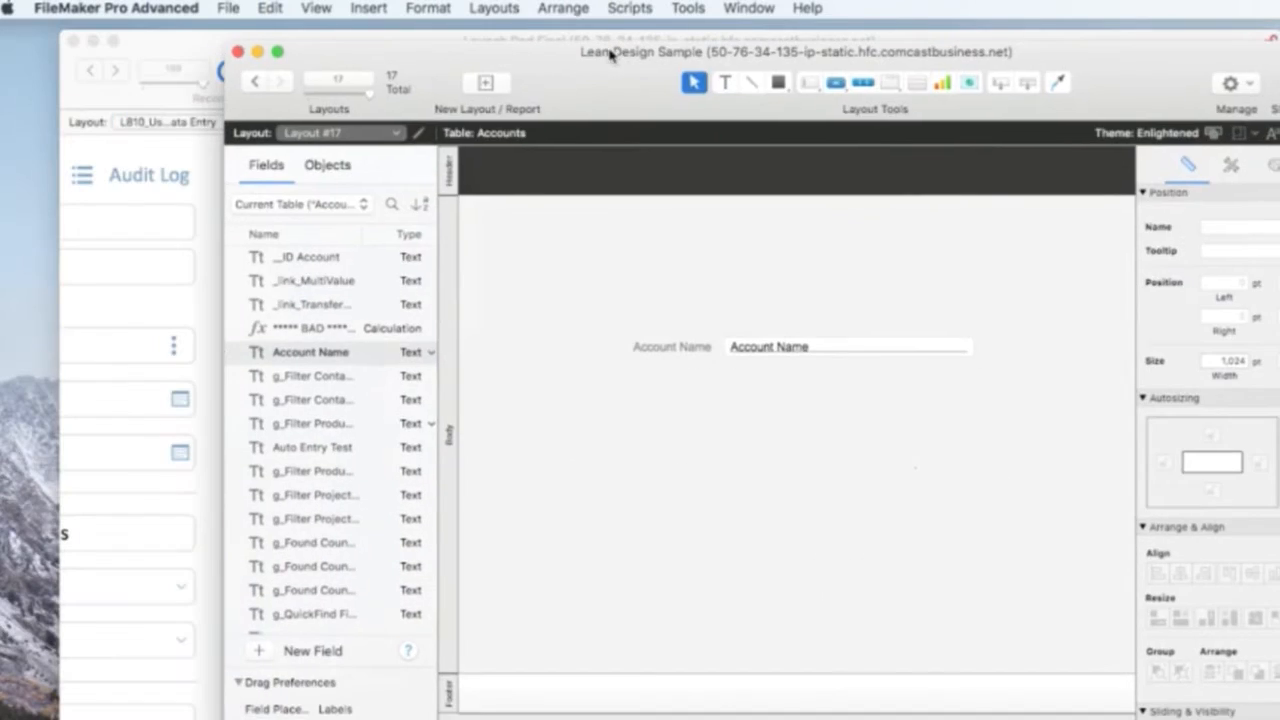
- Open a second Lean Design Sample window and show the Auto Entry Calc layout in it
click(700, 10)
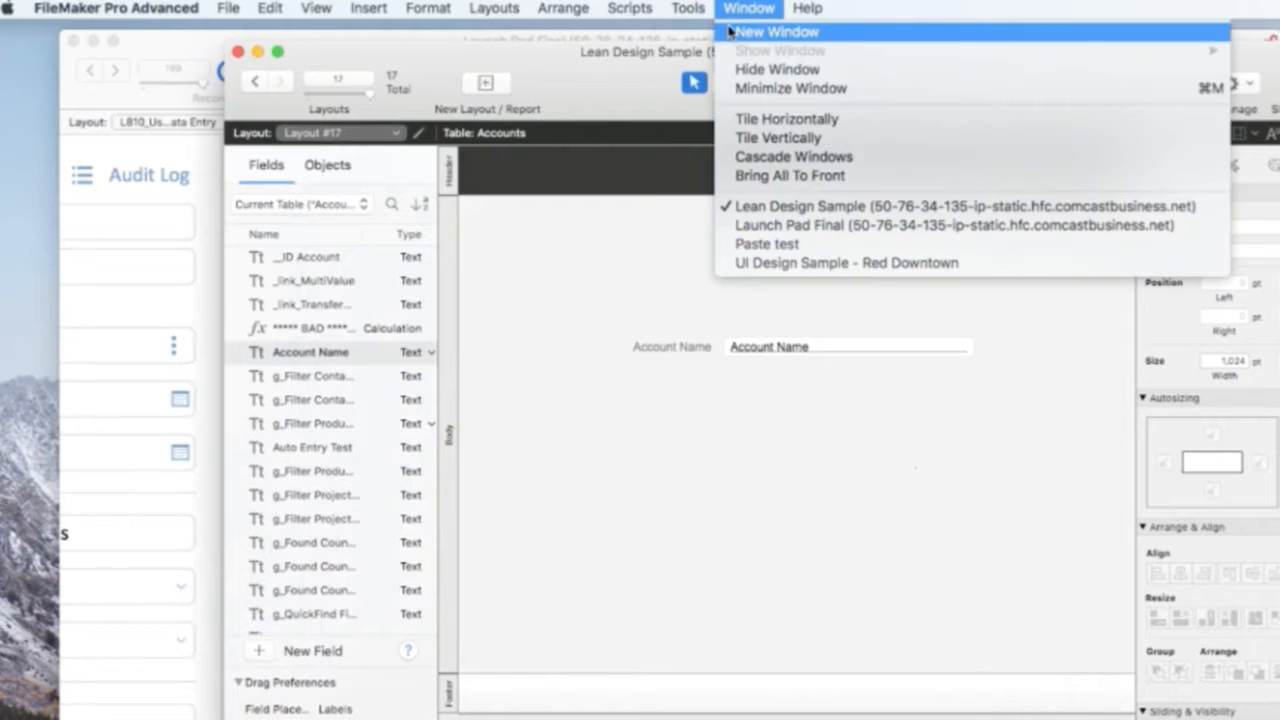
click(730, 31)
click(274, 106)
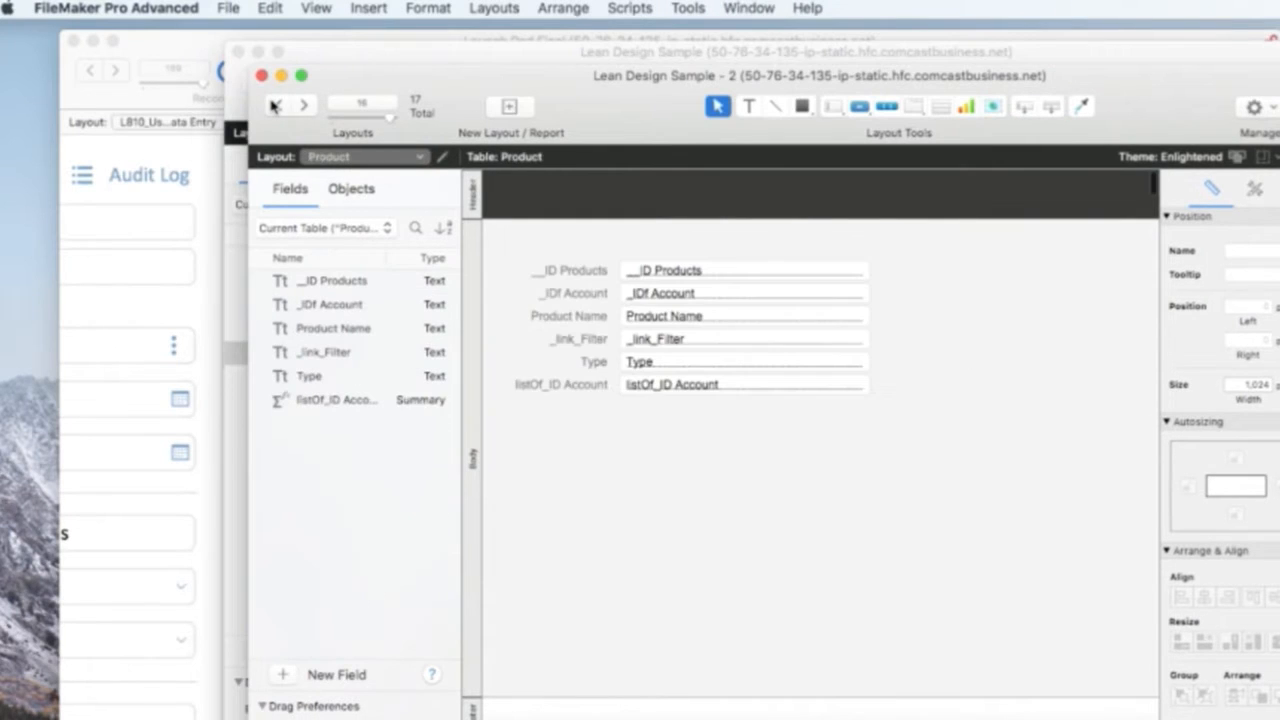
click(274, 106)
click(355, 156)
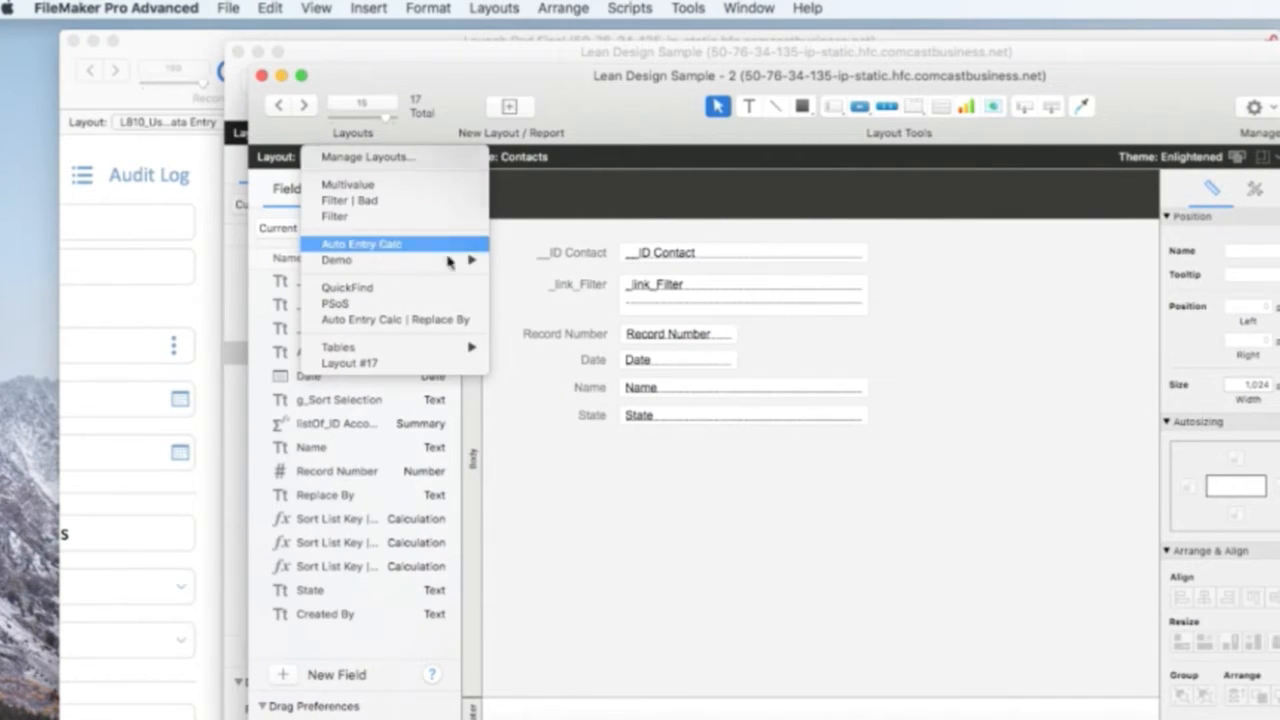
click(380, 245)
- Copy the FieldComment tooltip formula from the Account Name field on the Auto Entry Calc layout
click(662, 254)
click(1243, 274)
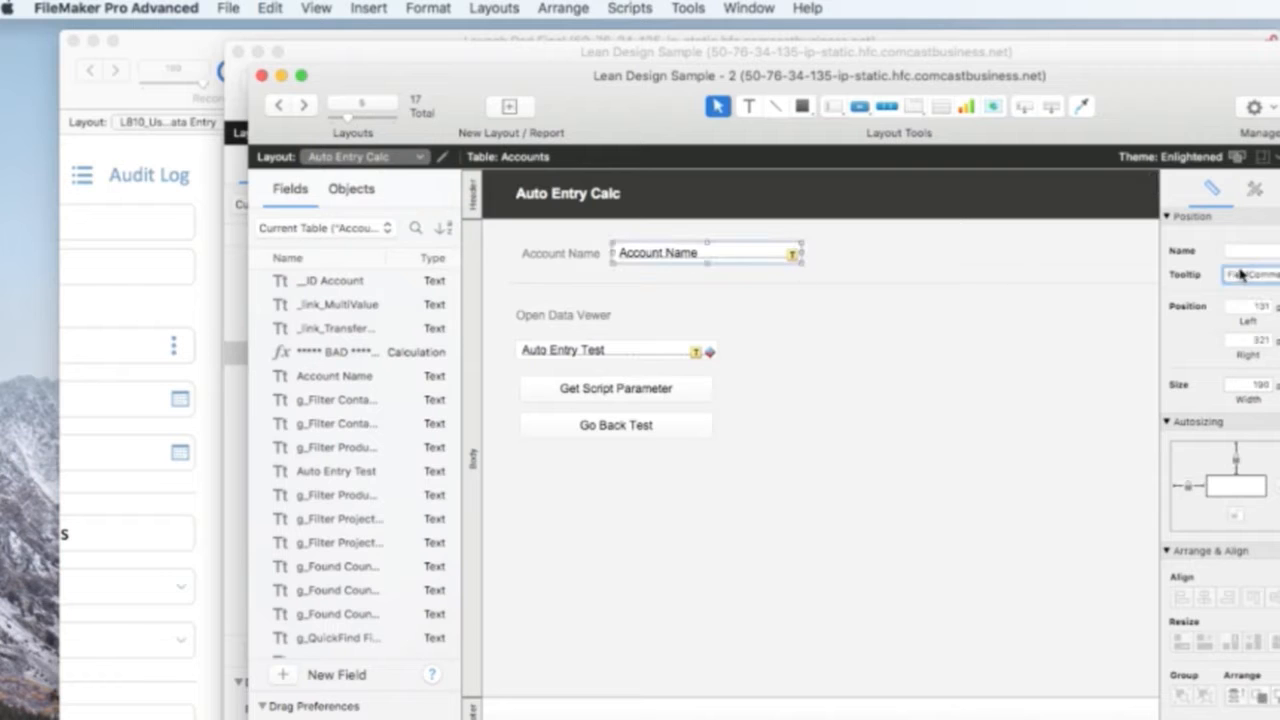
key(super+a)
click(1003, 406)
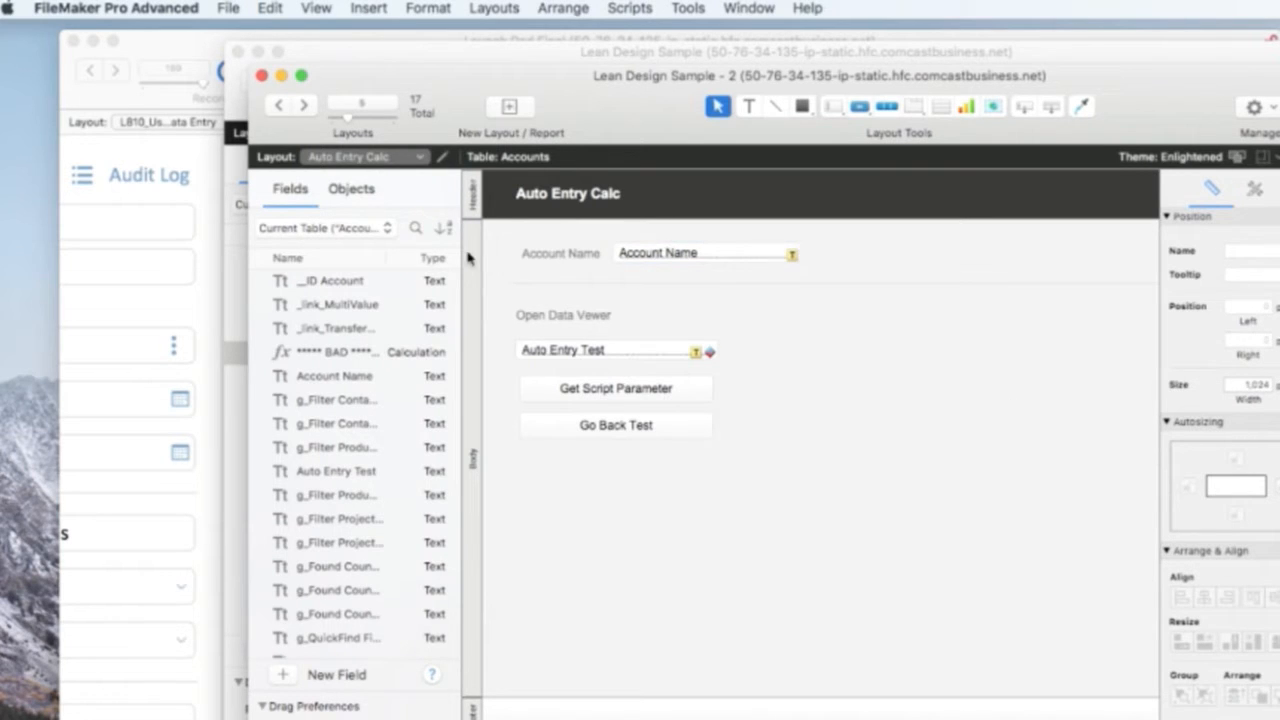
click(355, 157)
click(379, 276)
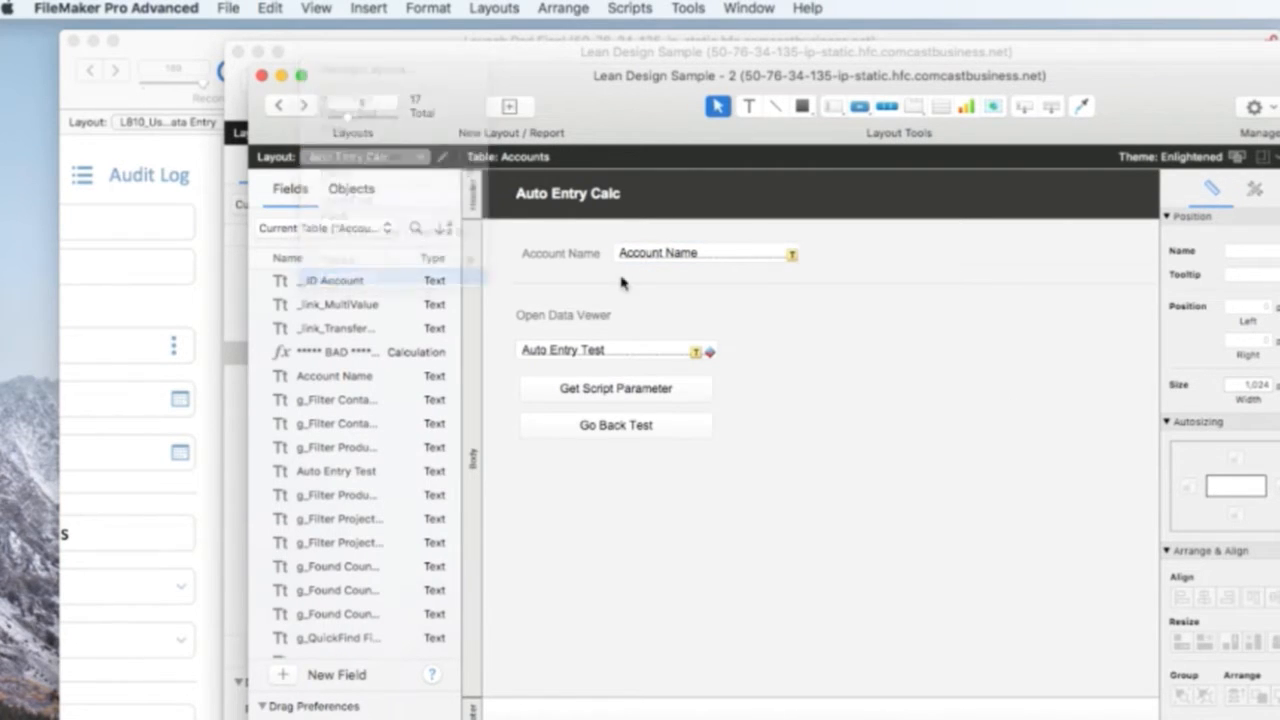
- Paste the FieldComment formula as the tooltip of the new layout's Account Name field, and check the tooltip in Browse mode
click(814, 352)
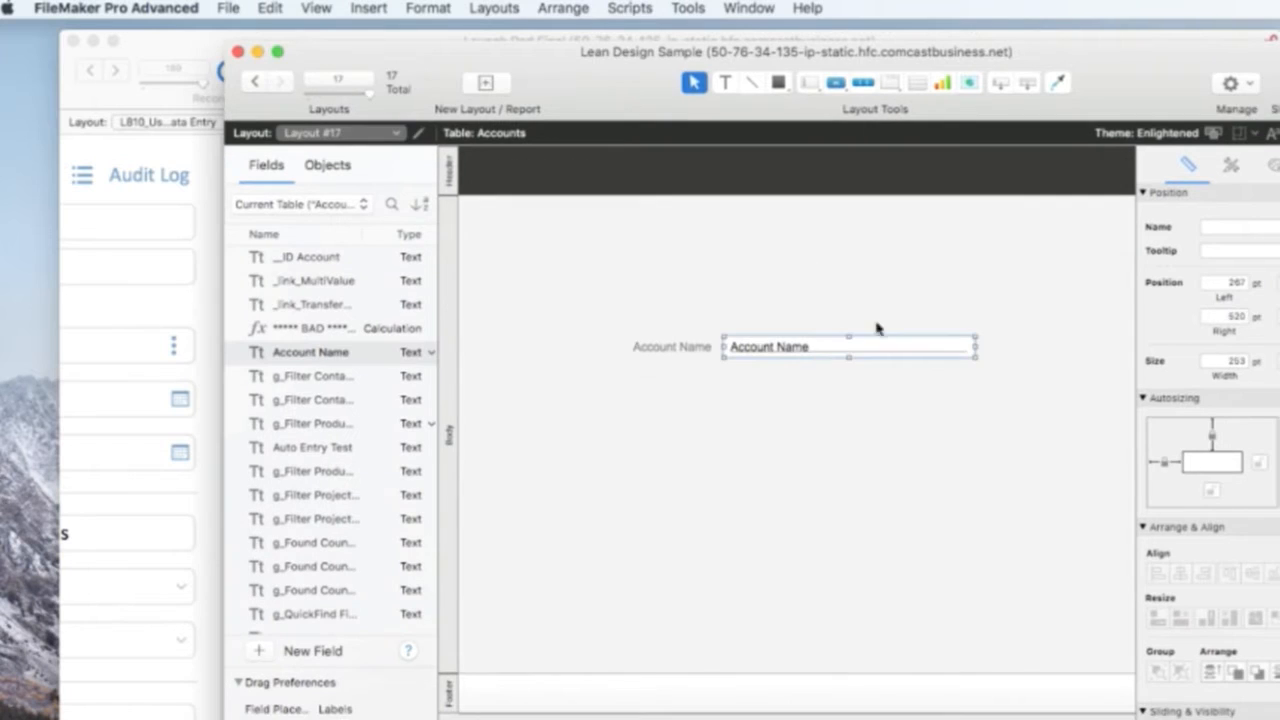
click(1251, 251)
key(super+v)
click(1014, 289)
key(super+b)
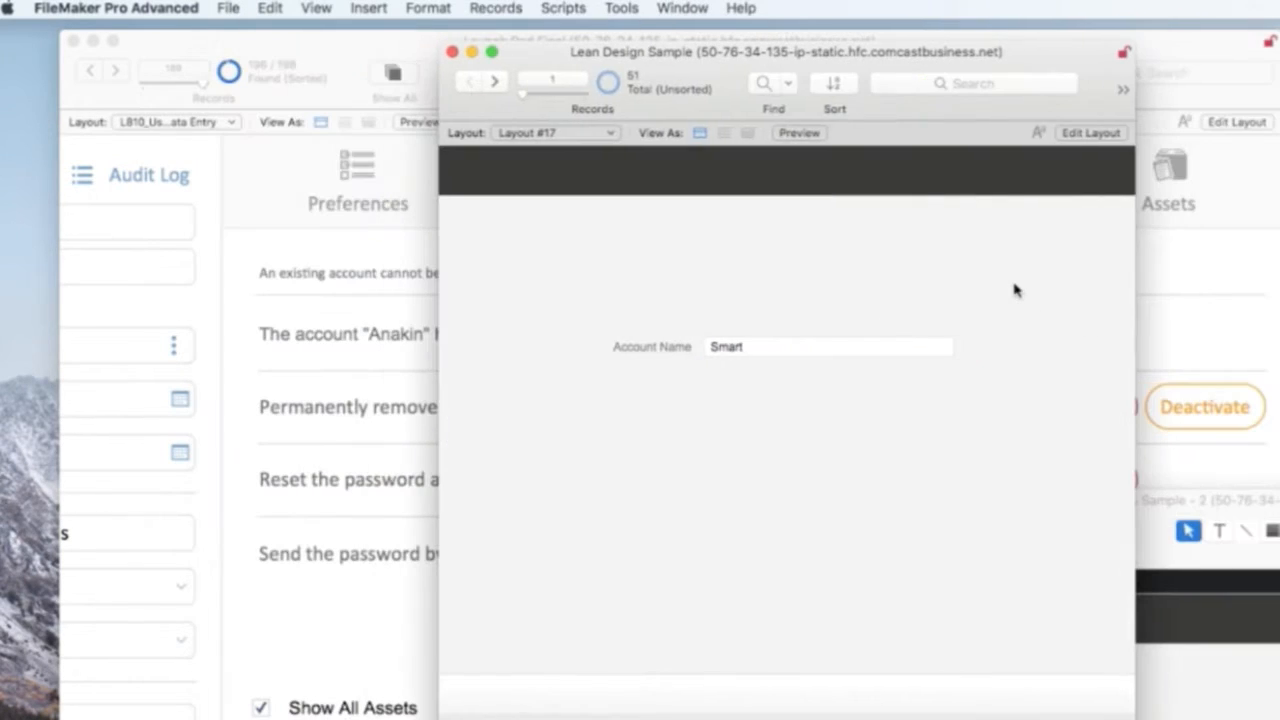
mouse_move(903, 357)
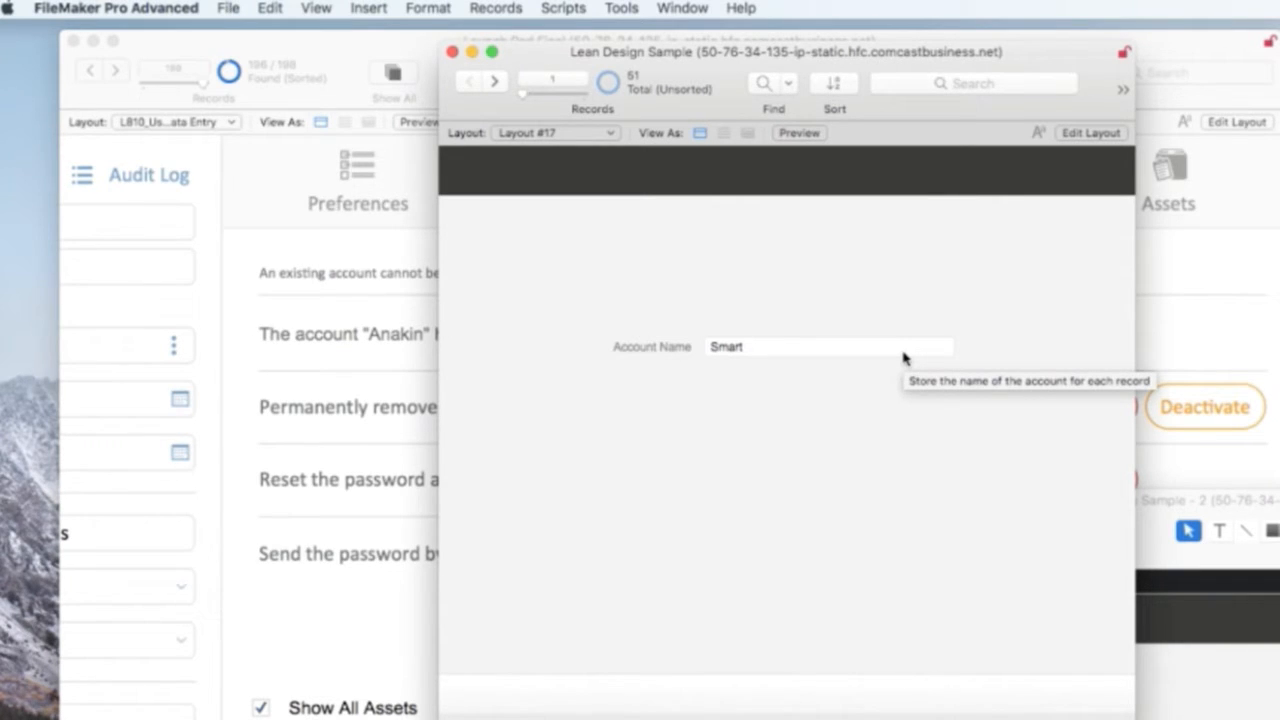
- Duplicate the Account Name field just below itself, assign Auto Entry Test to the copy, and view its tooltip in Browse mode
key(super+l)
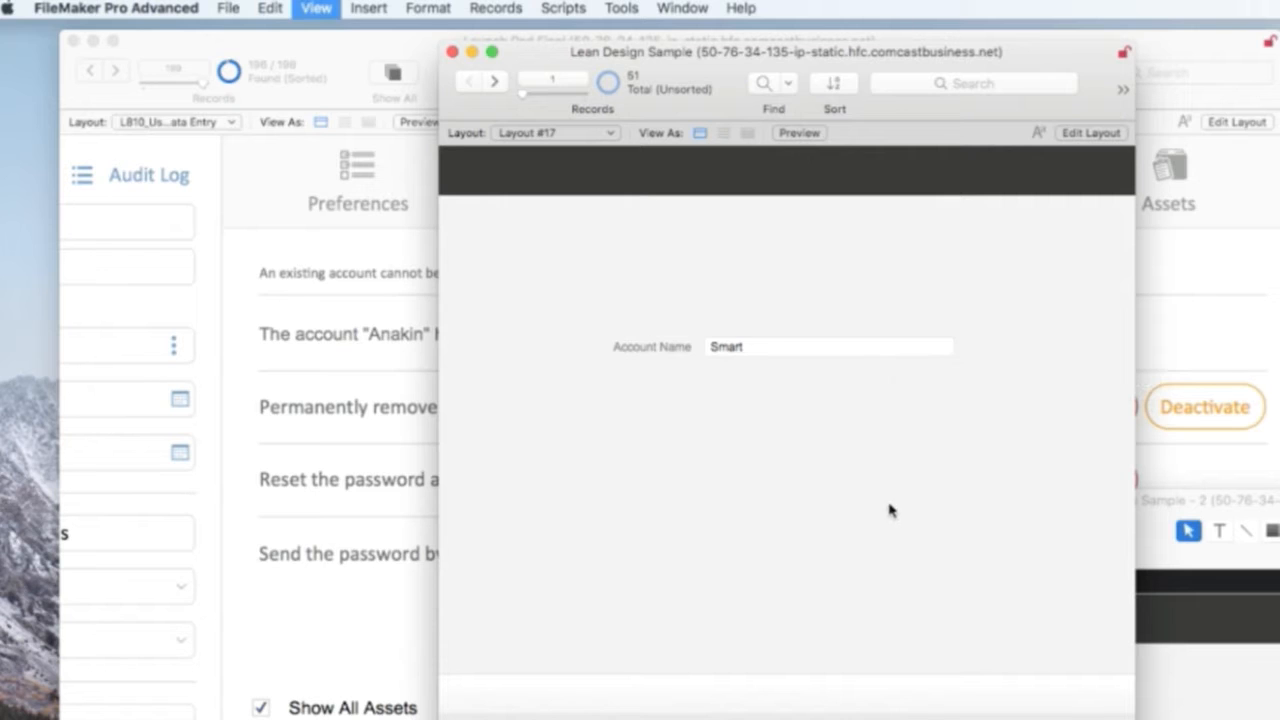
drag(818, 347, 821, 380)
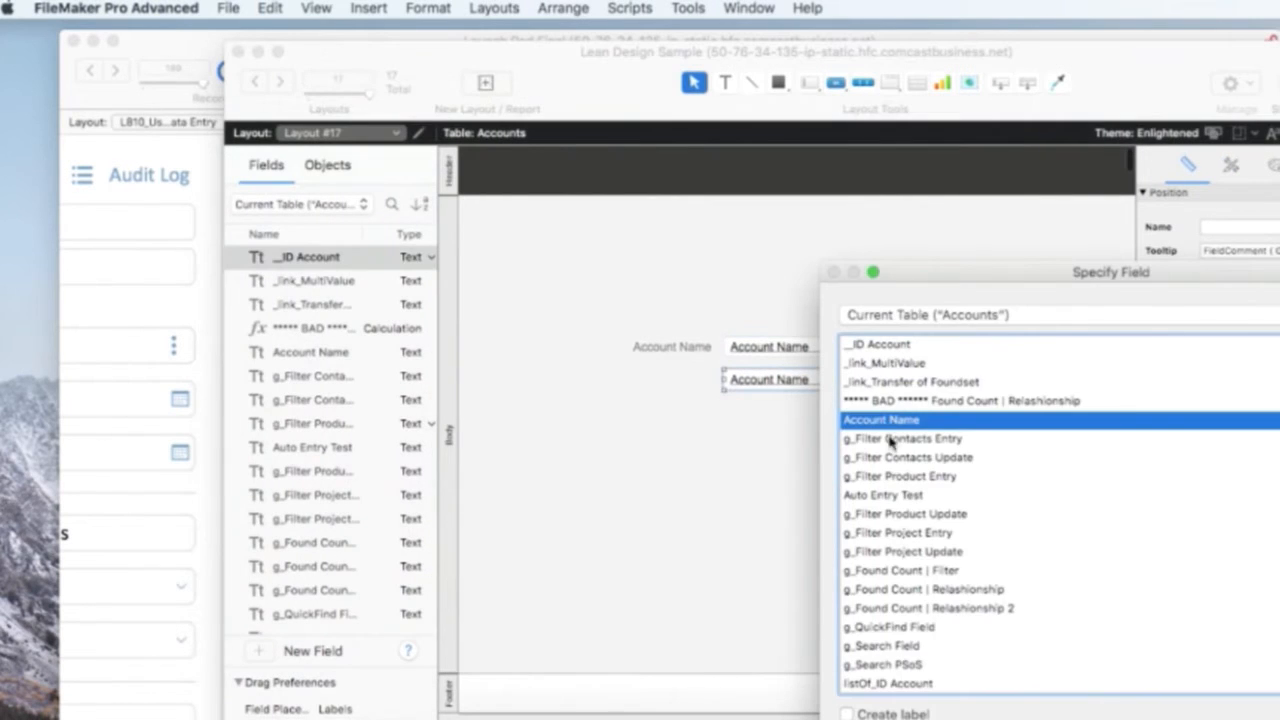
double_click(930, 495)
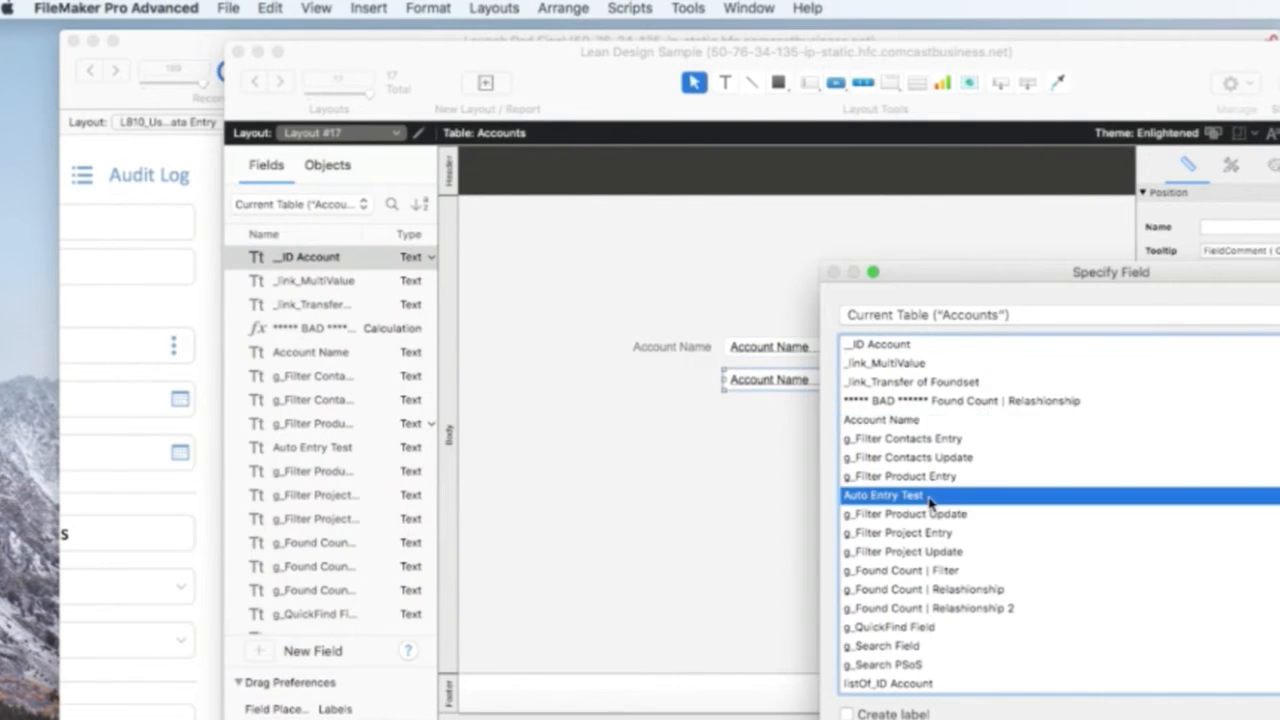
key(super+b)
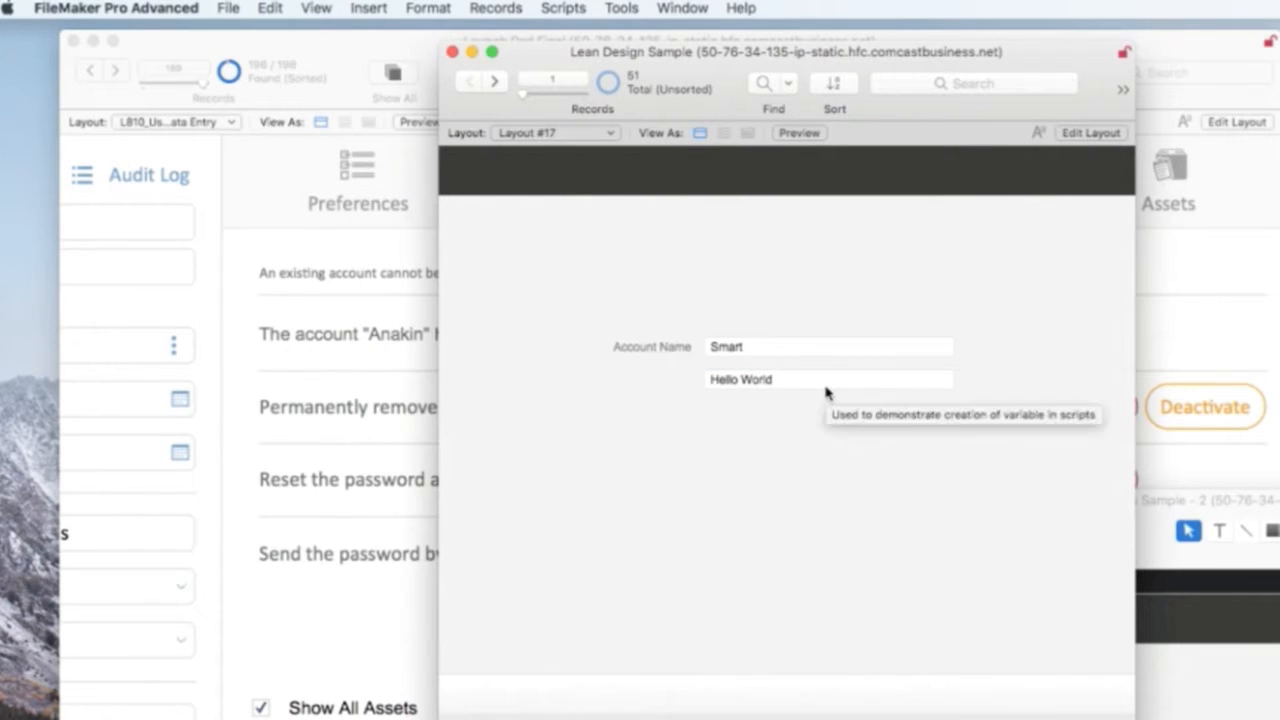
- Delete the Auto Entry Test copy below the Account Name field in Layout mode
key(super+l)
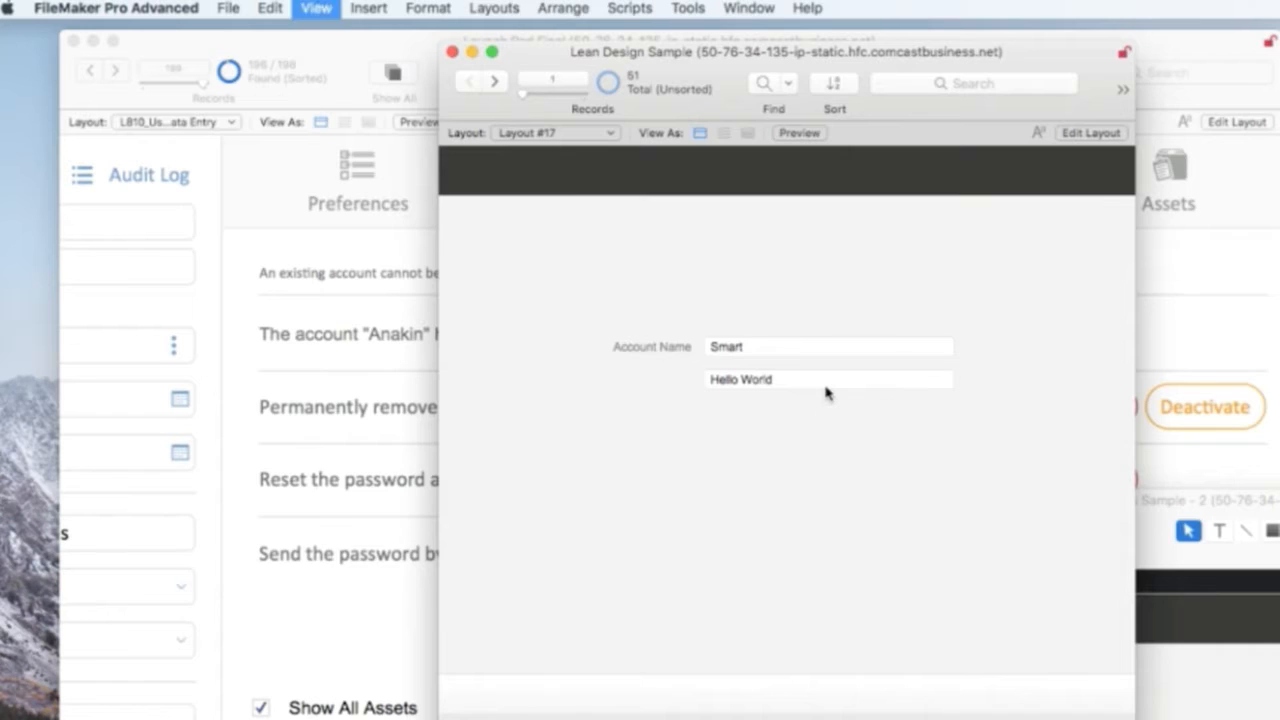
click(812, 388)
key(Delete)
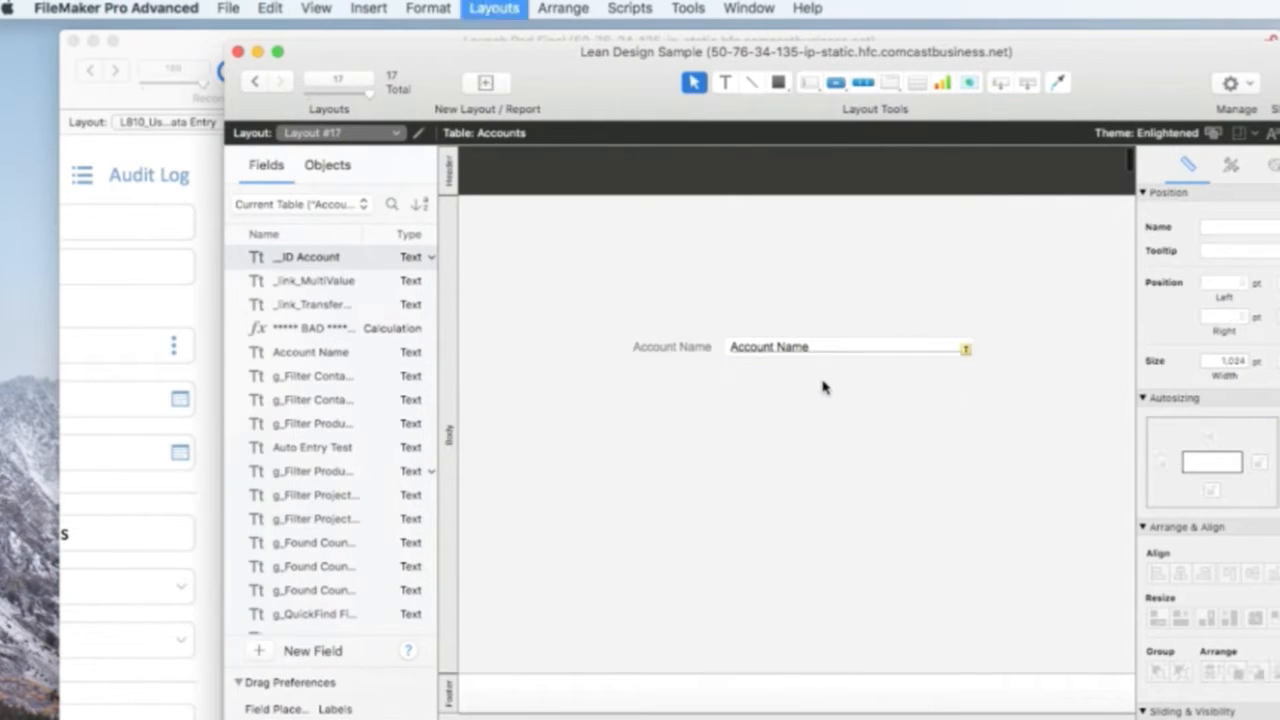
- Duplicate the Account Name field to about x 267 pt, y 225 pt, assign Auto Entry Test to it, and check it in Browse mode
click(812, 349)
drag(812, 349, 812, 381)
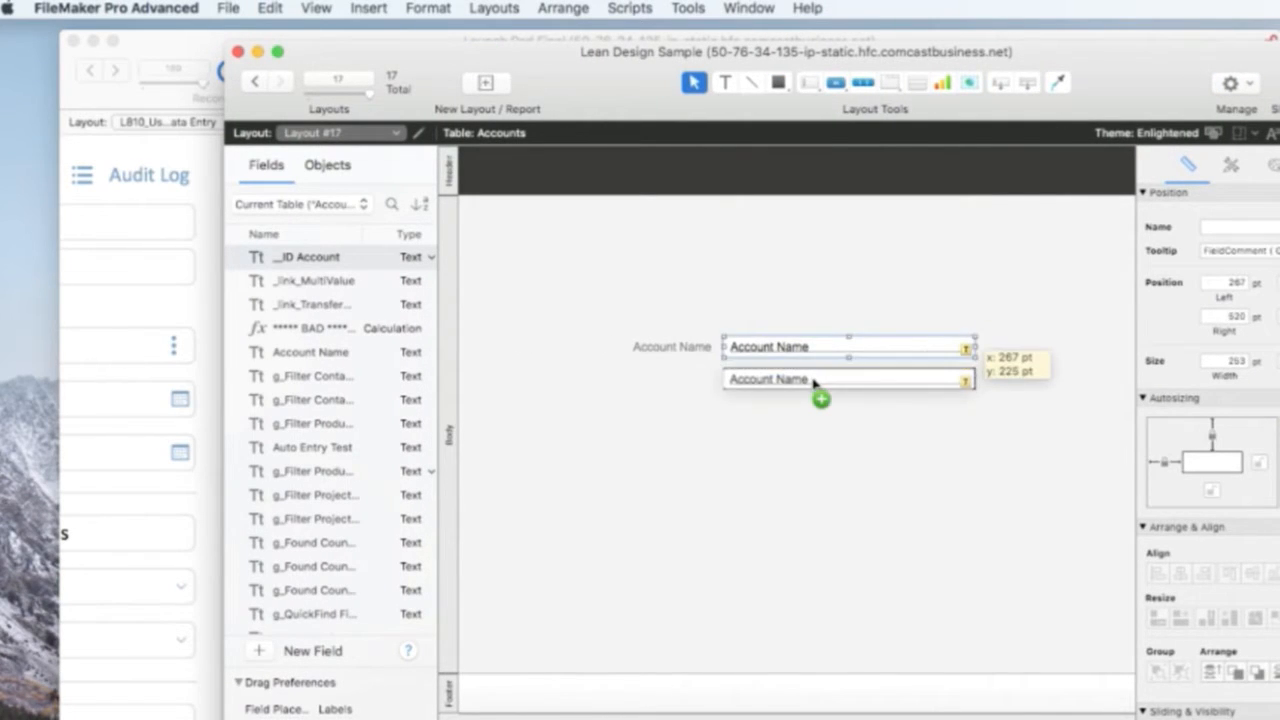
double_click(812, 381)
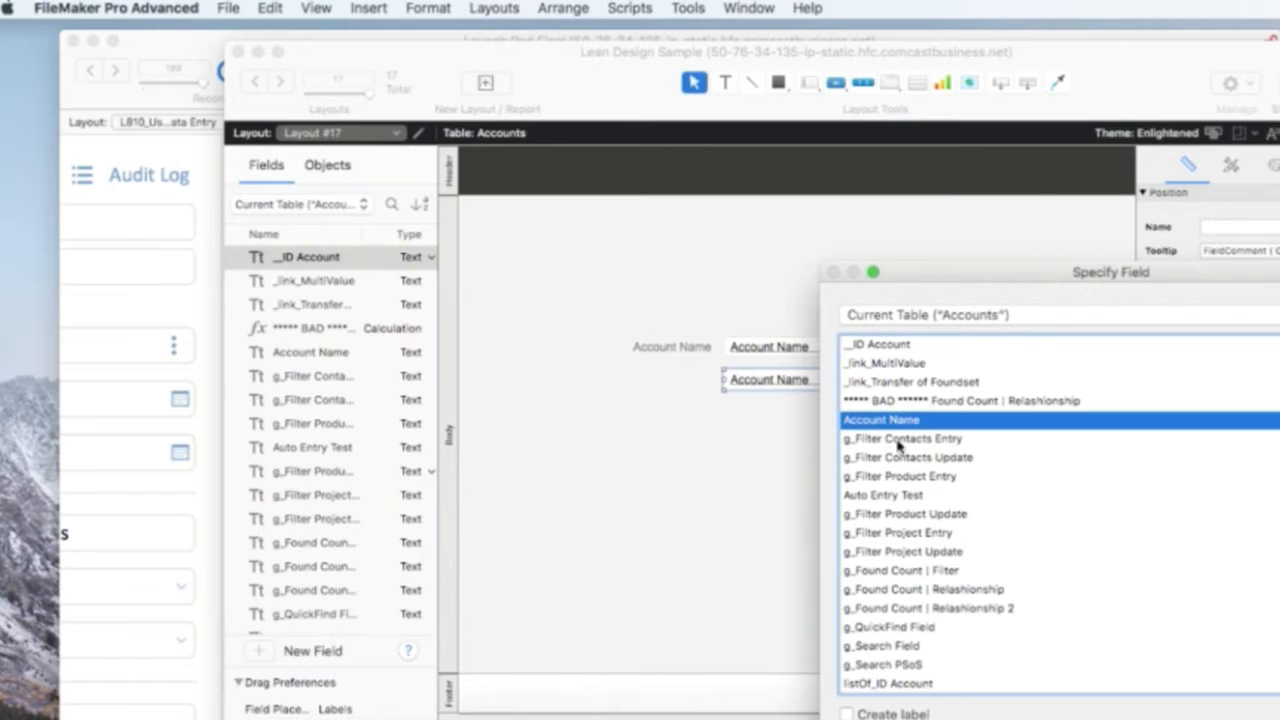
click(899, 496)
double_click(899, 496)
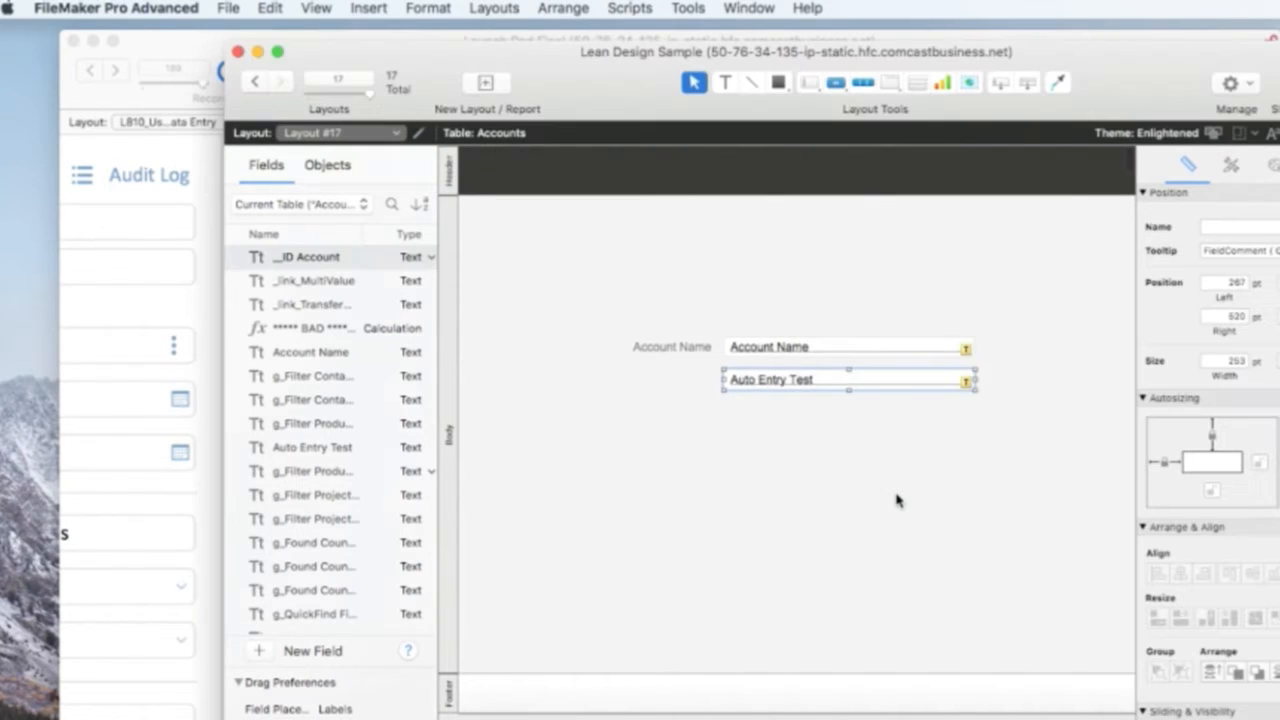
key(super+b)
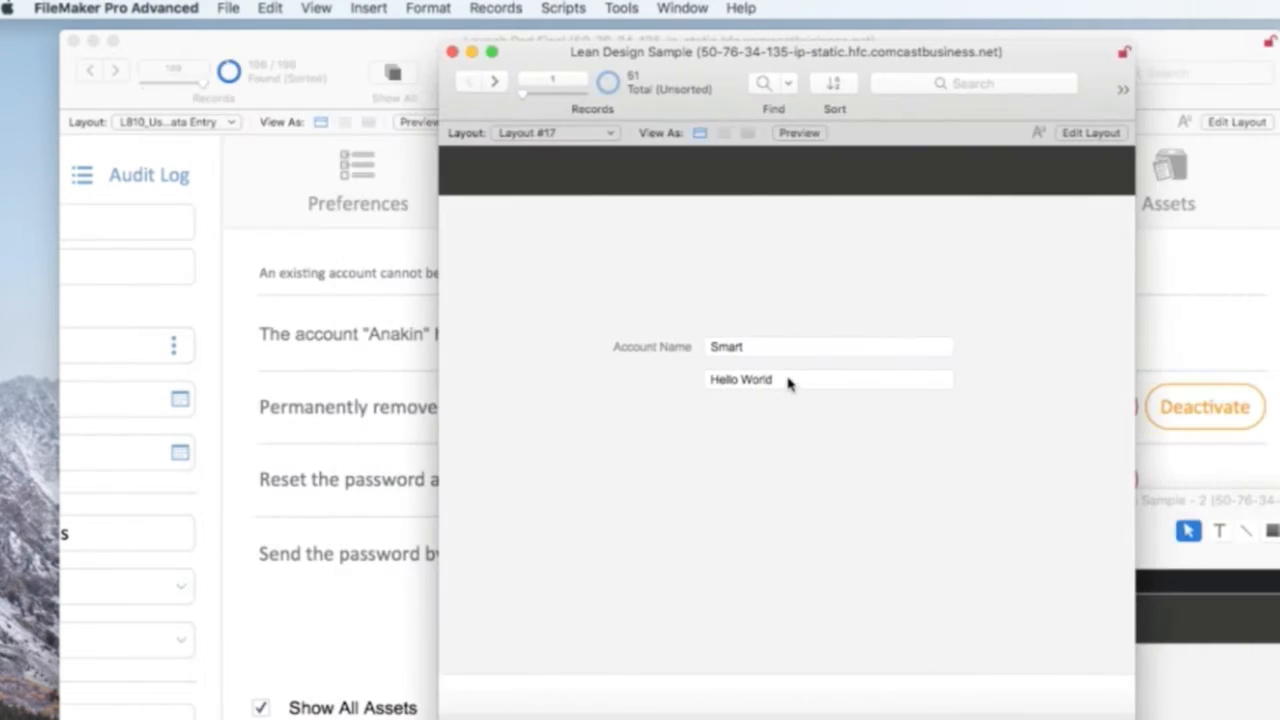
mouse_move(788, 382)
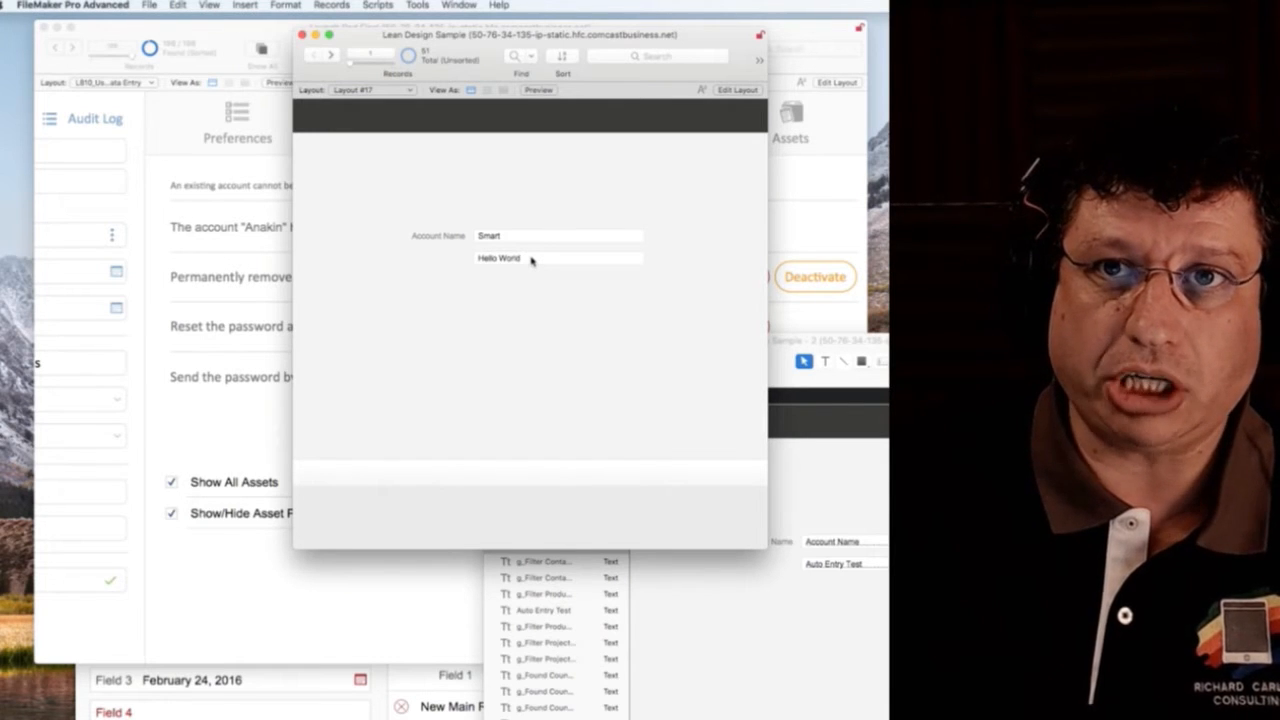
- Show the field comments of the Accounts table in Manage Database and examine the comment stored for Account Name
key(super+shift+d)
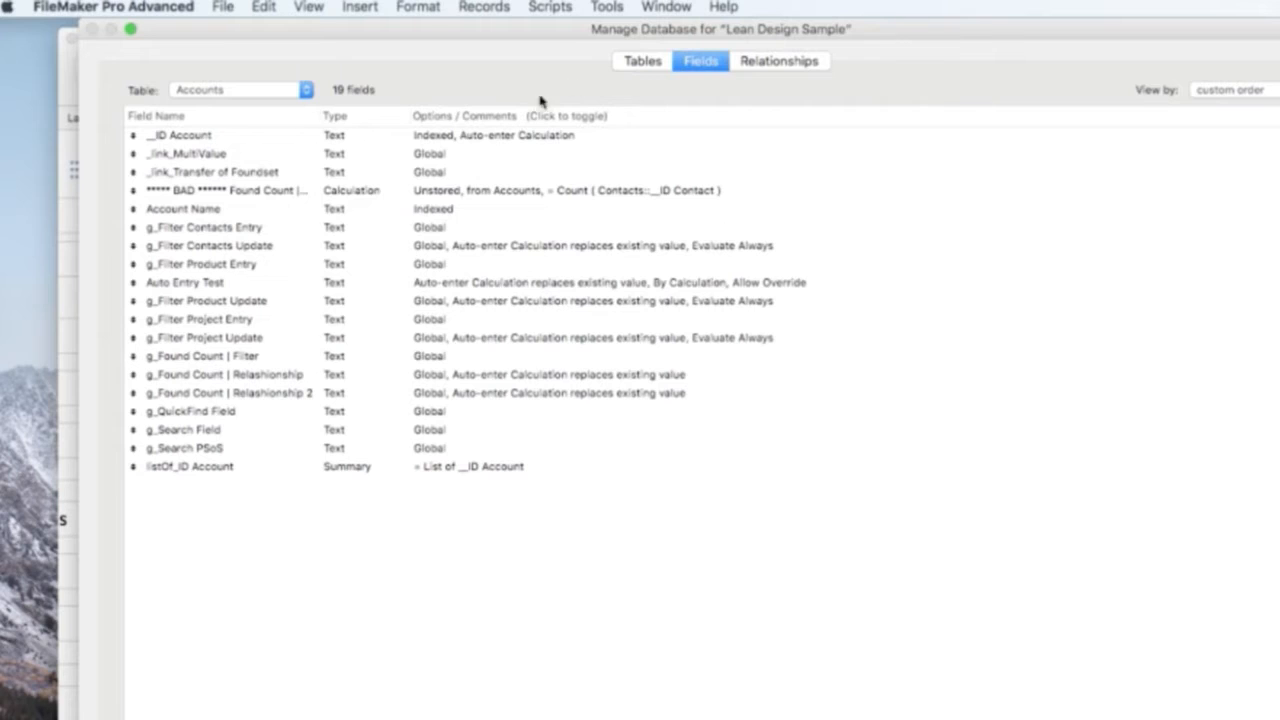
click(517, 121)
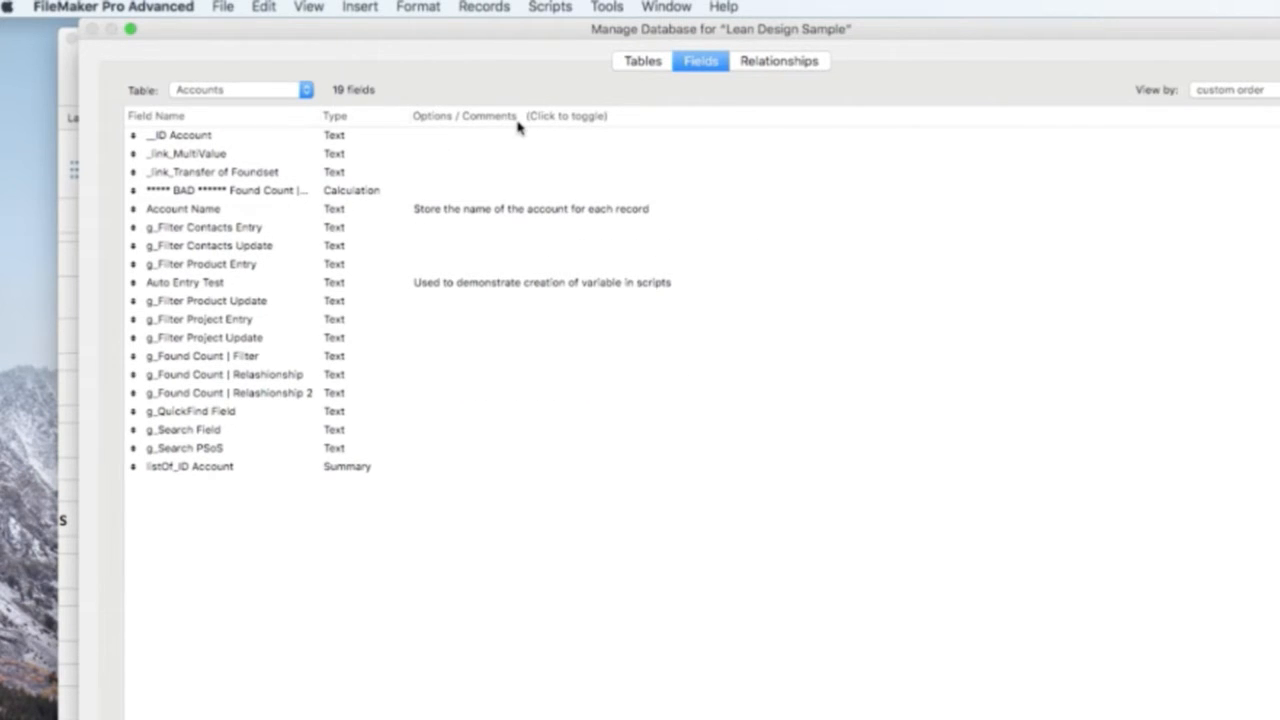
click(470, 211)
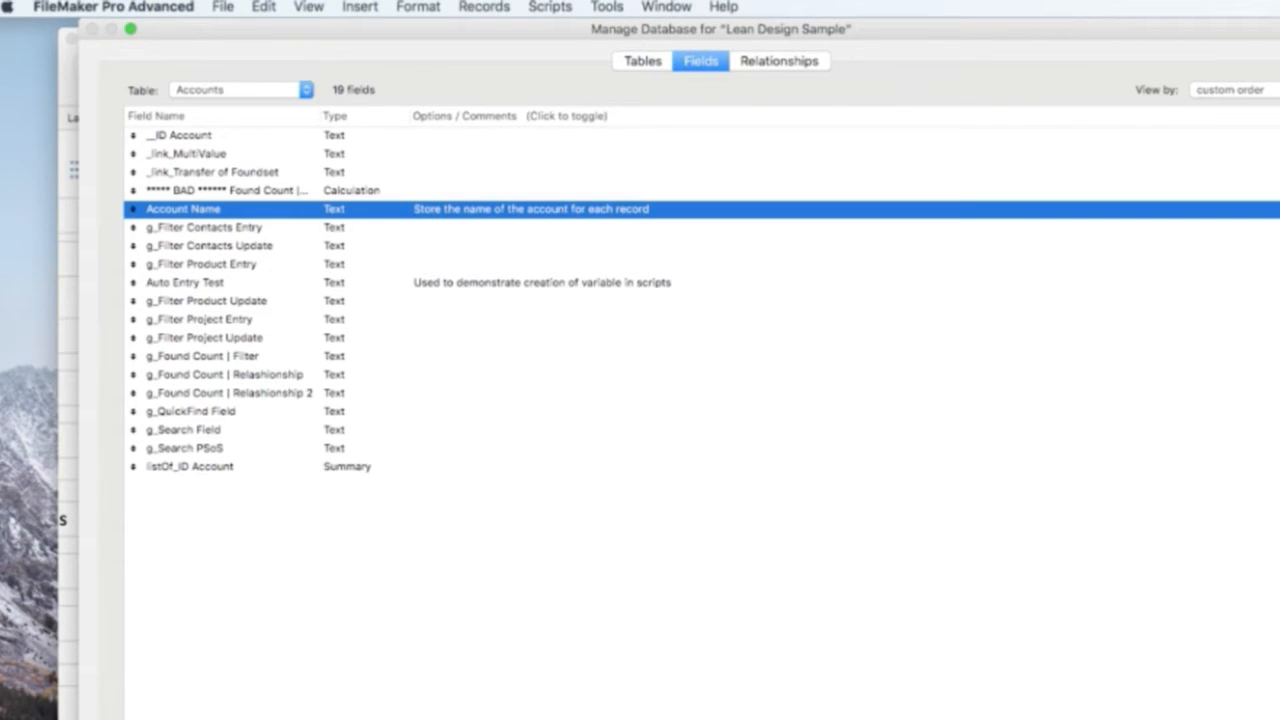
key(Tab)
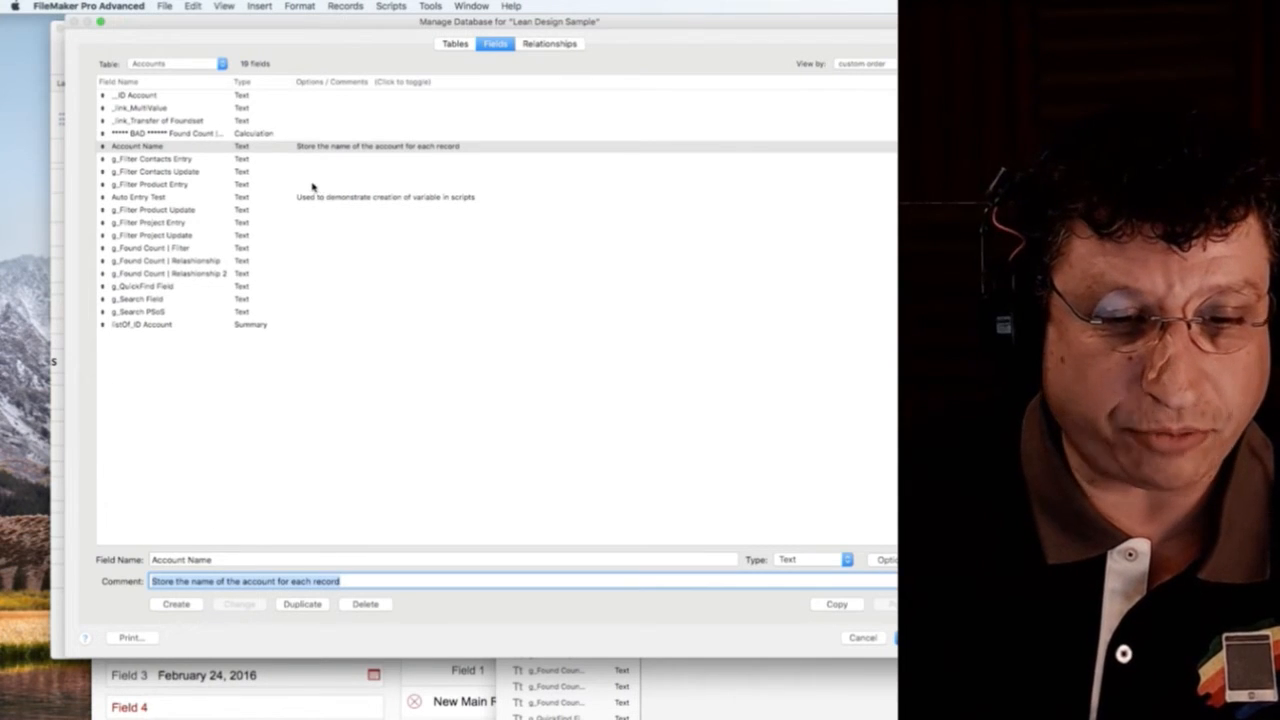
- Set the g_Filter Project Entry field's comment to "Hello how are you?", save the database changes, and return to Layout mode
click(240, 222)
click(200, 581)
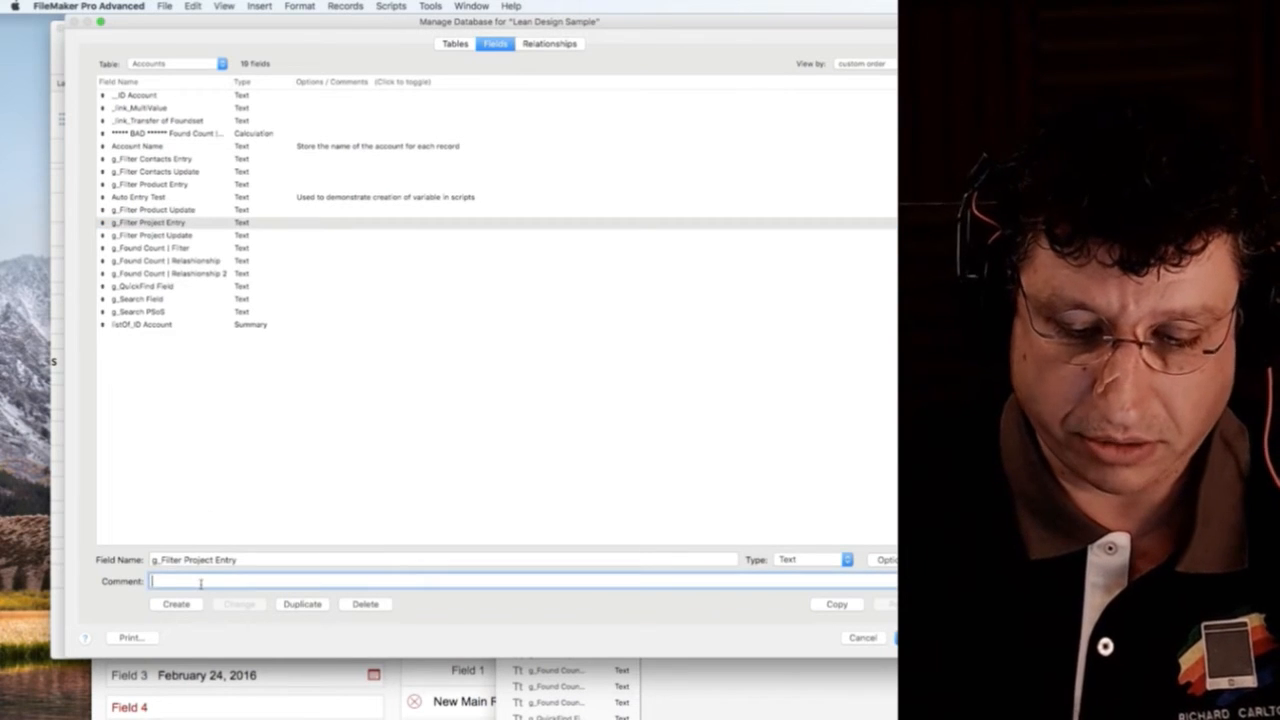
text(Hello how are you?)
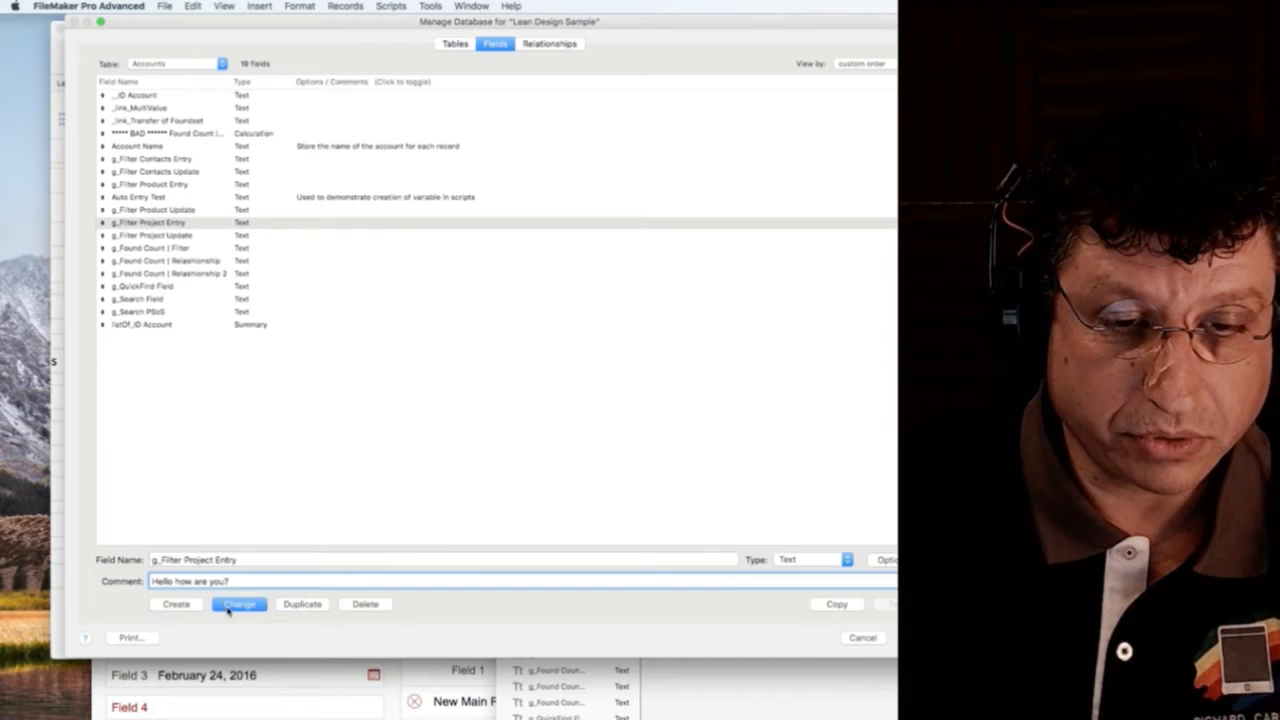
click(232, 606)
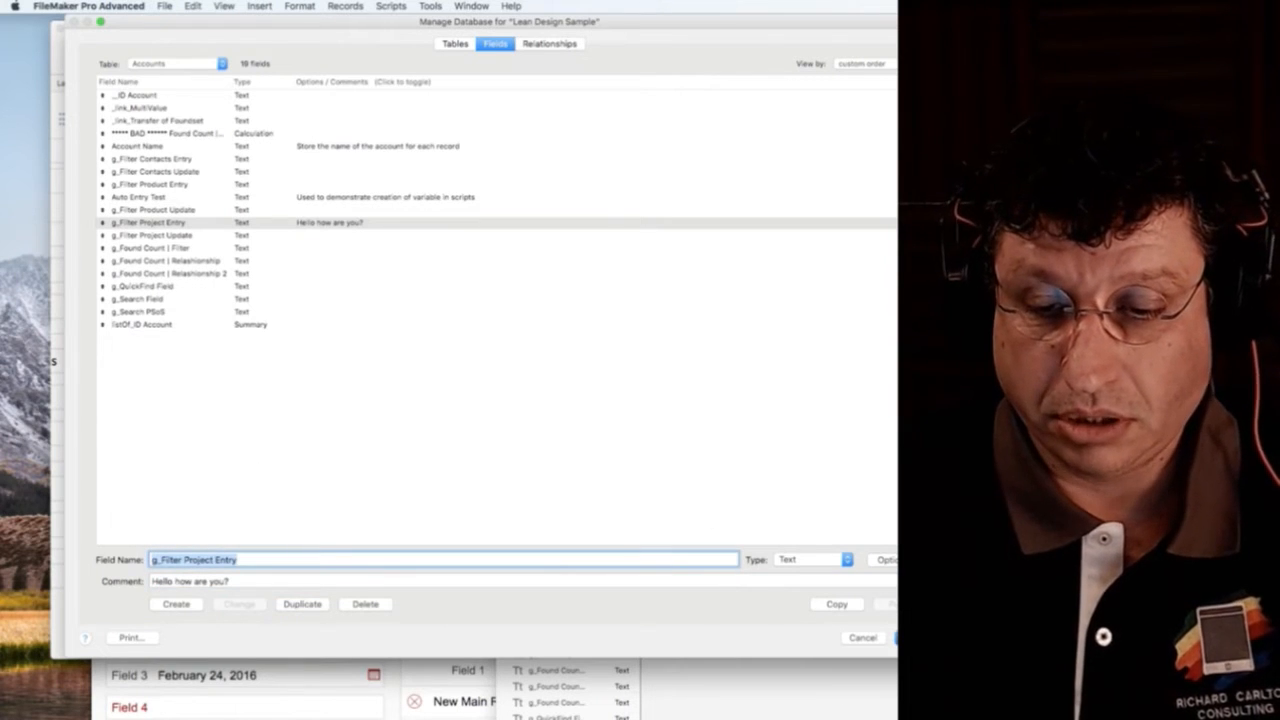
key(Return)
key(super+l)
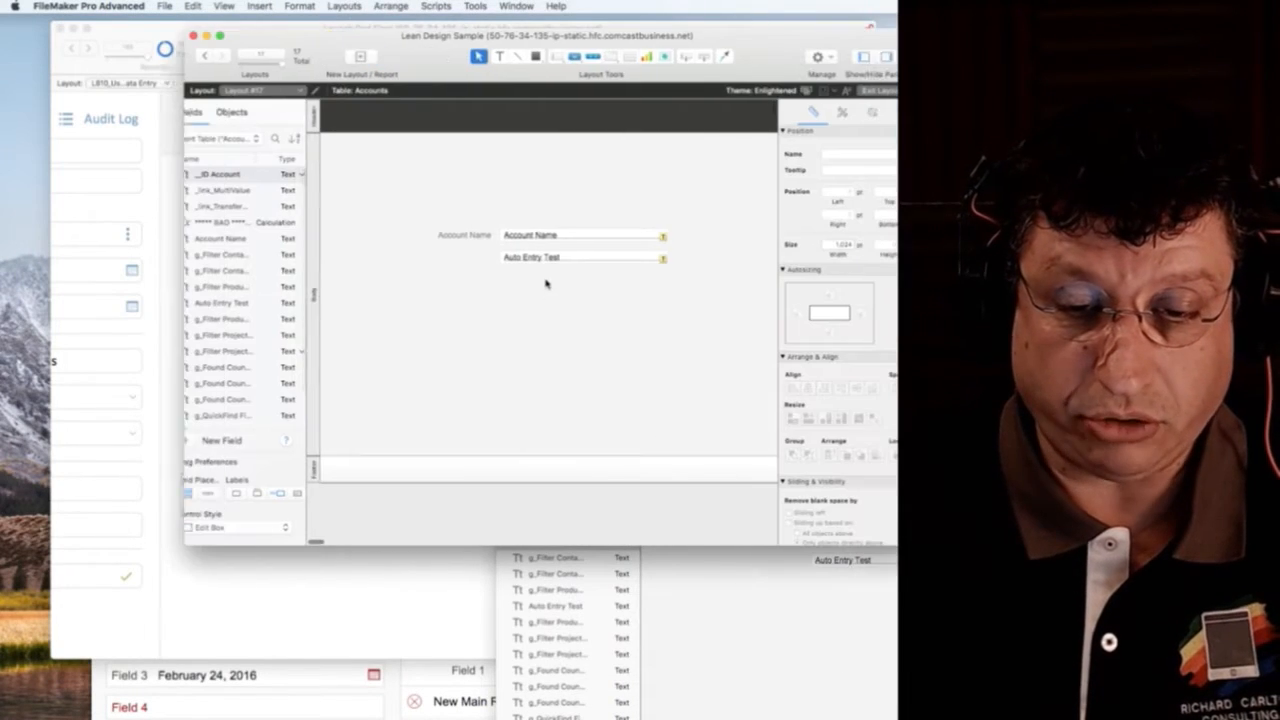
- Cancel duplicating the Auto Entry Test field and check in Manage Database which Accounts field carries the new comment
drag(549, 259, 562, 284)
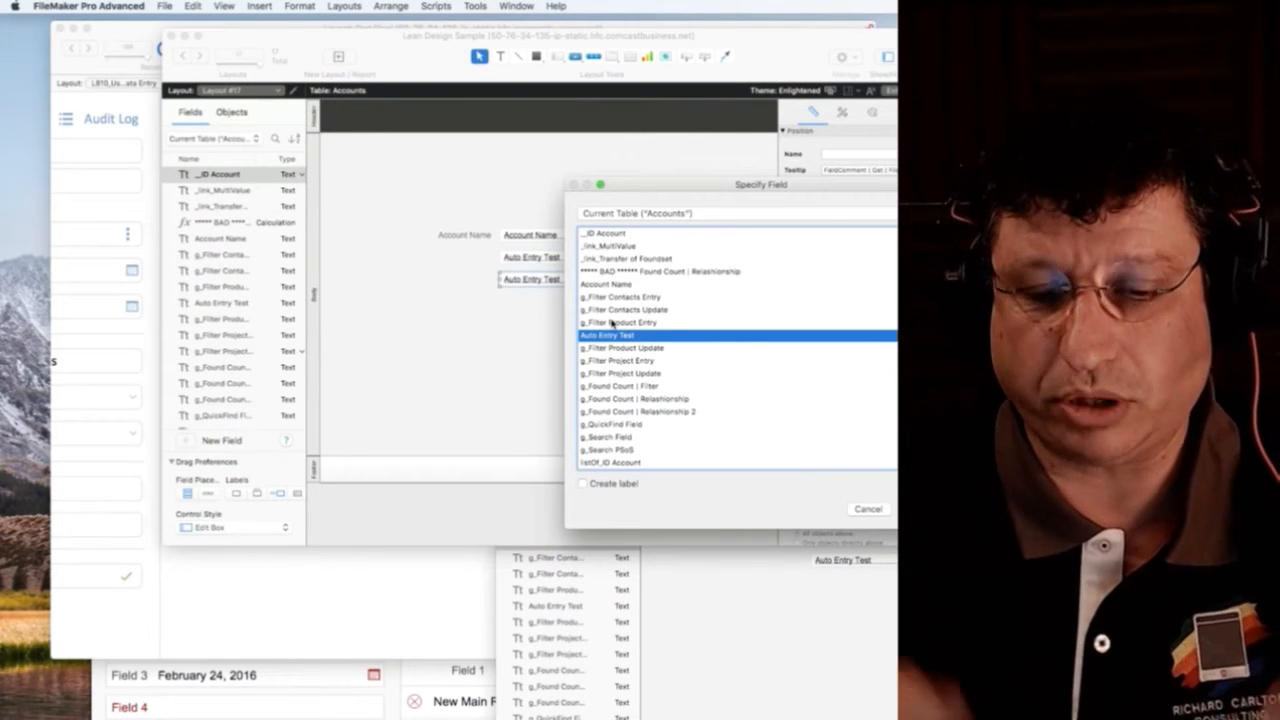
key(Escape)
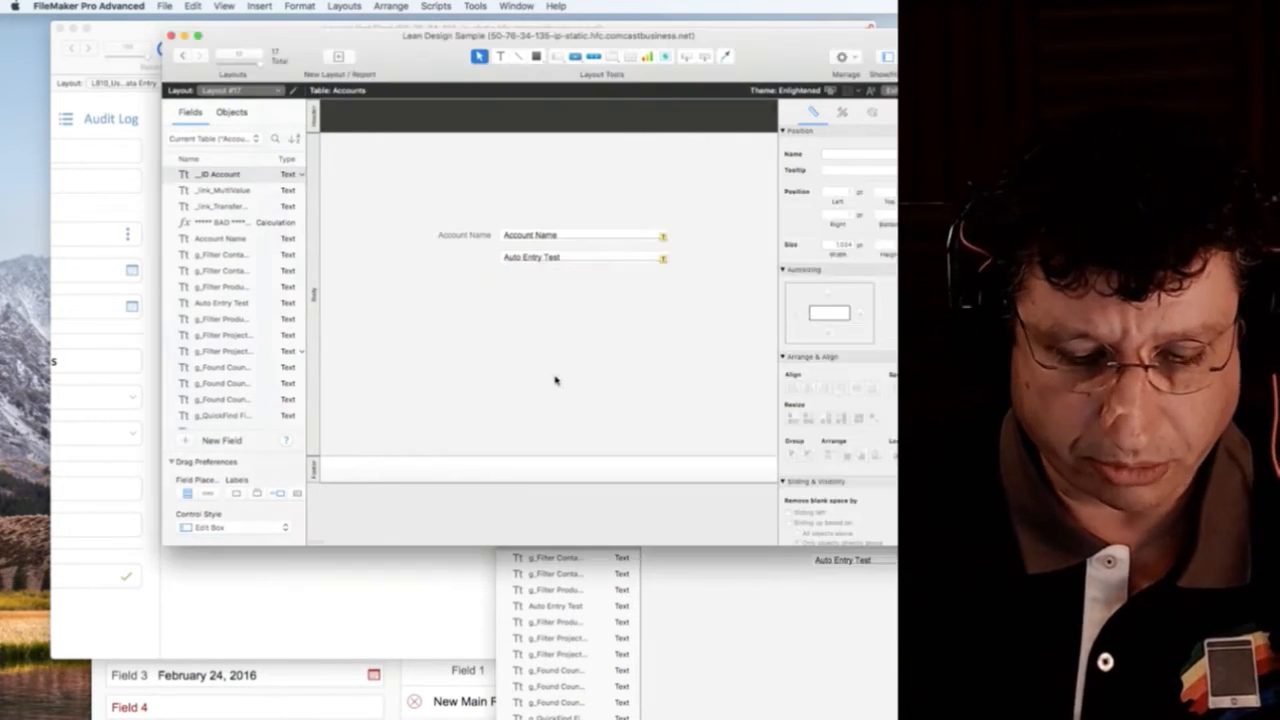
key(super+shift+d)
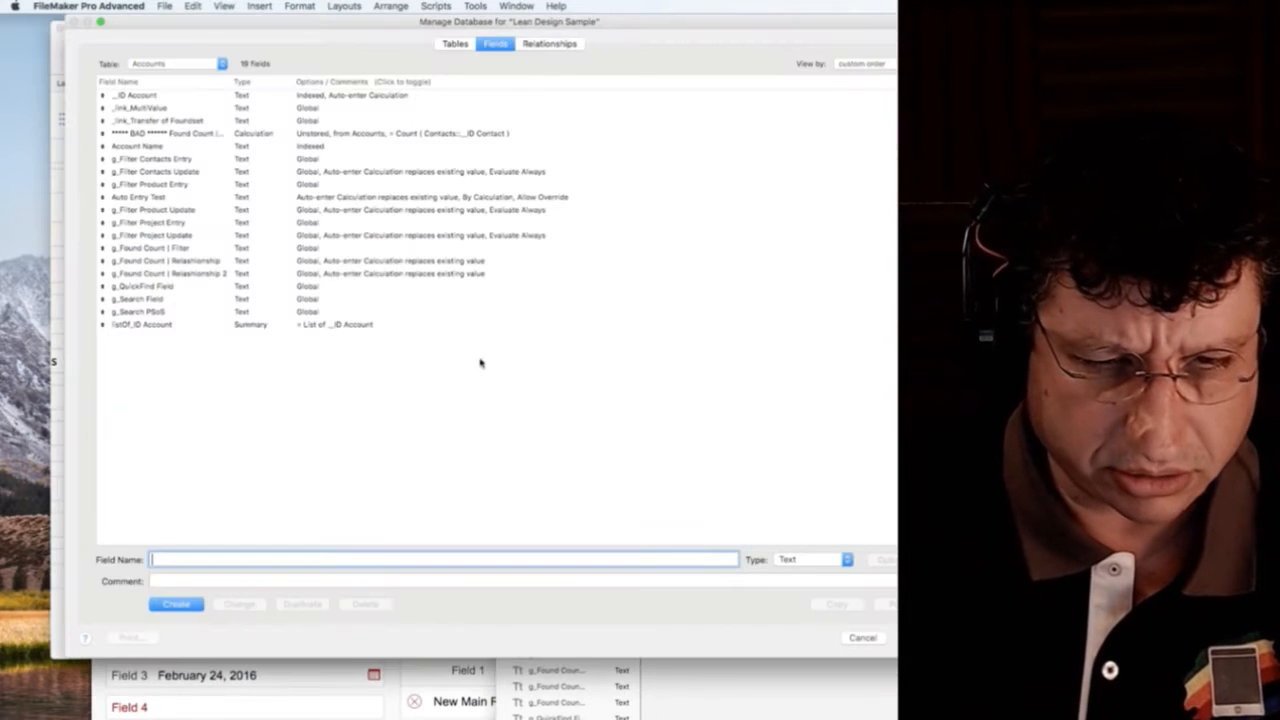
click(399, 85)
click(310, 224)
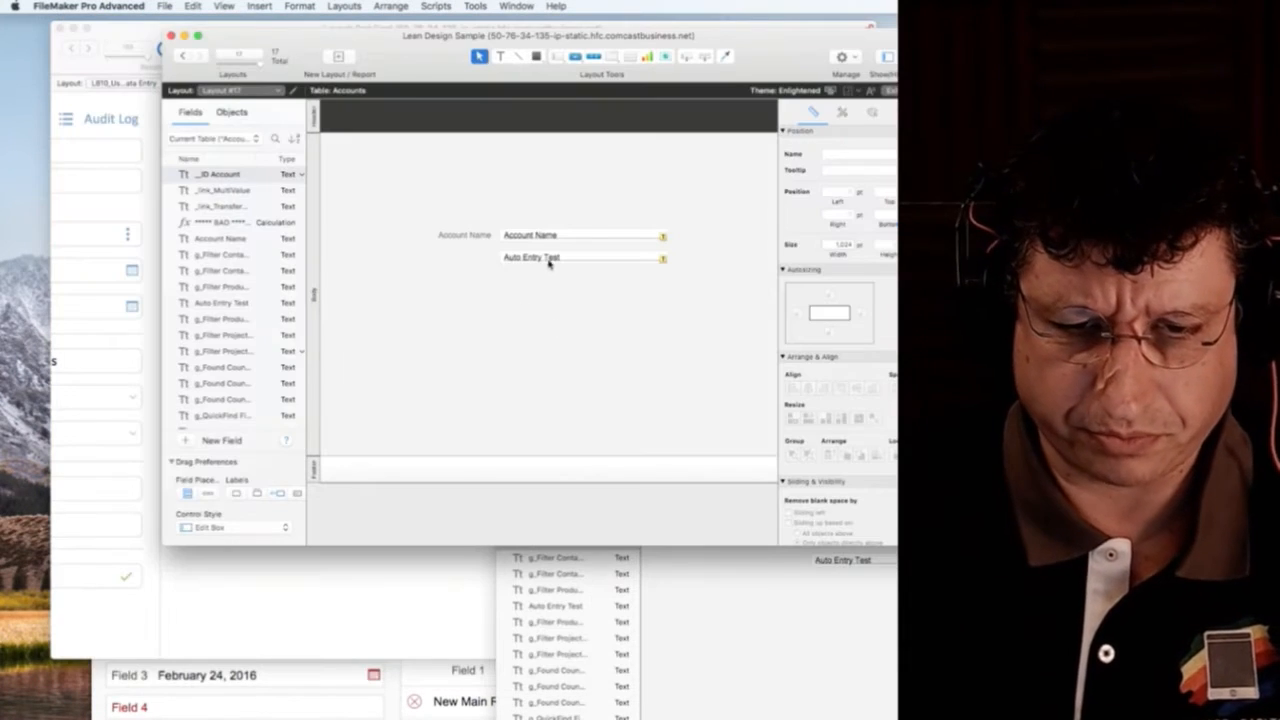
- Duplicate the Auto Entry Test field just below itself, assign g_Filter Project Entry to the copy, and check its tooltip in Browse mode
drag(548, 262, 549, 286)
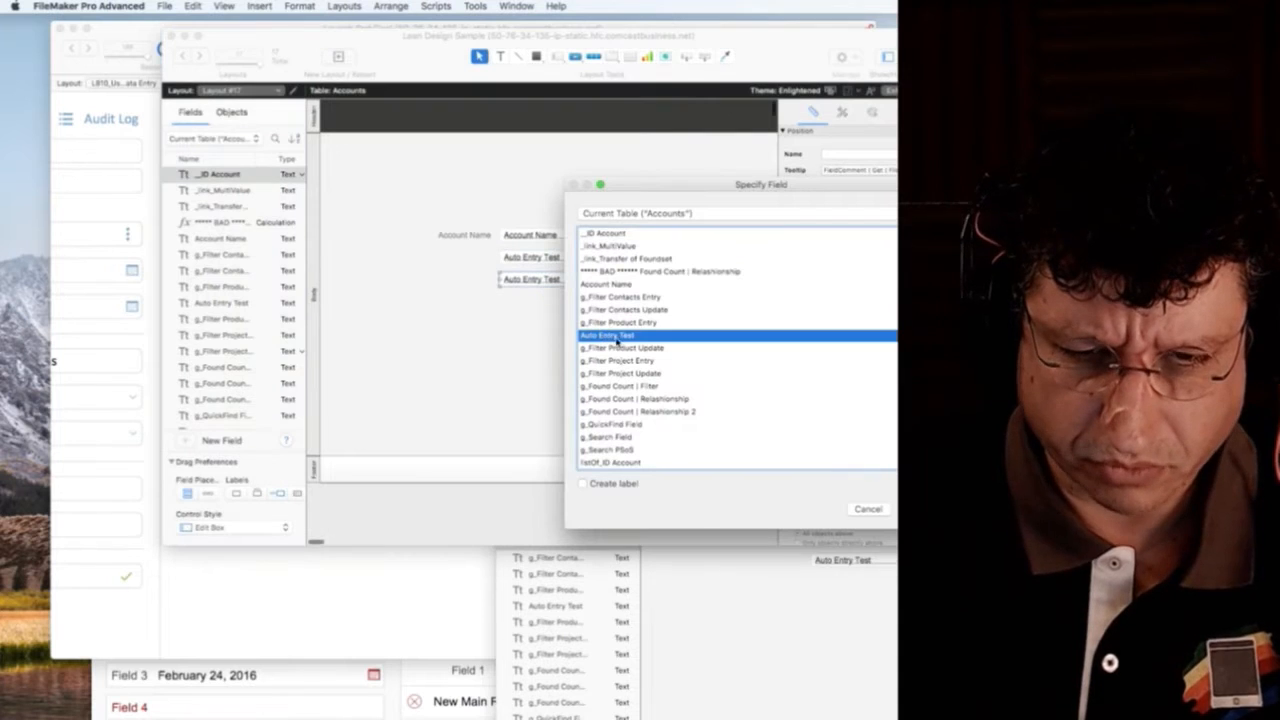
double_click(655, 361)
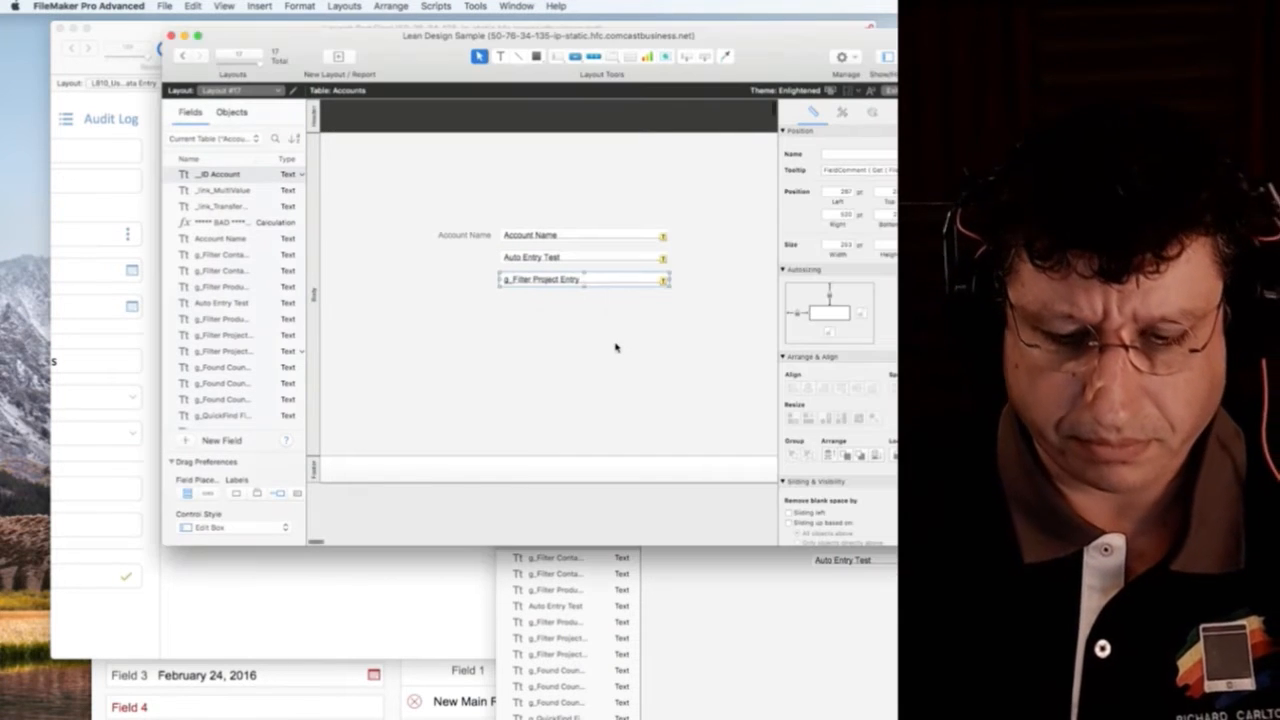
key(super+b)
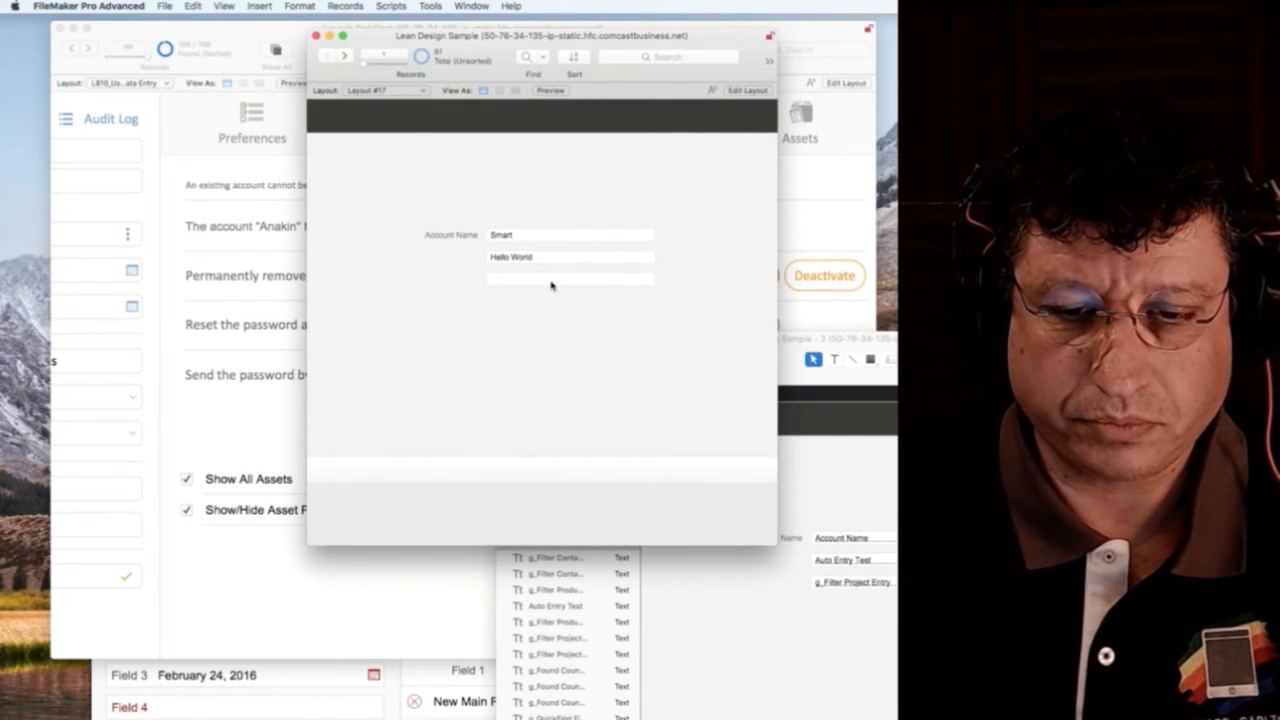
mouse_move(551, 286)
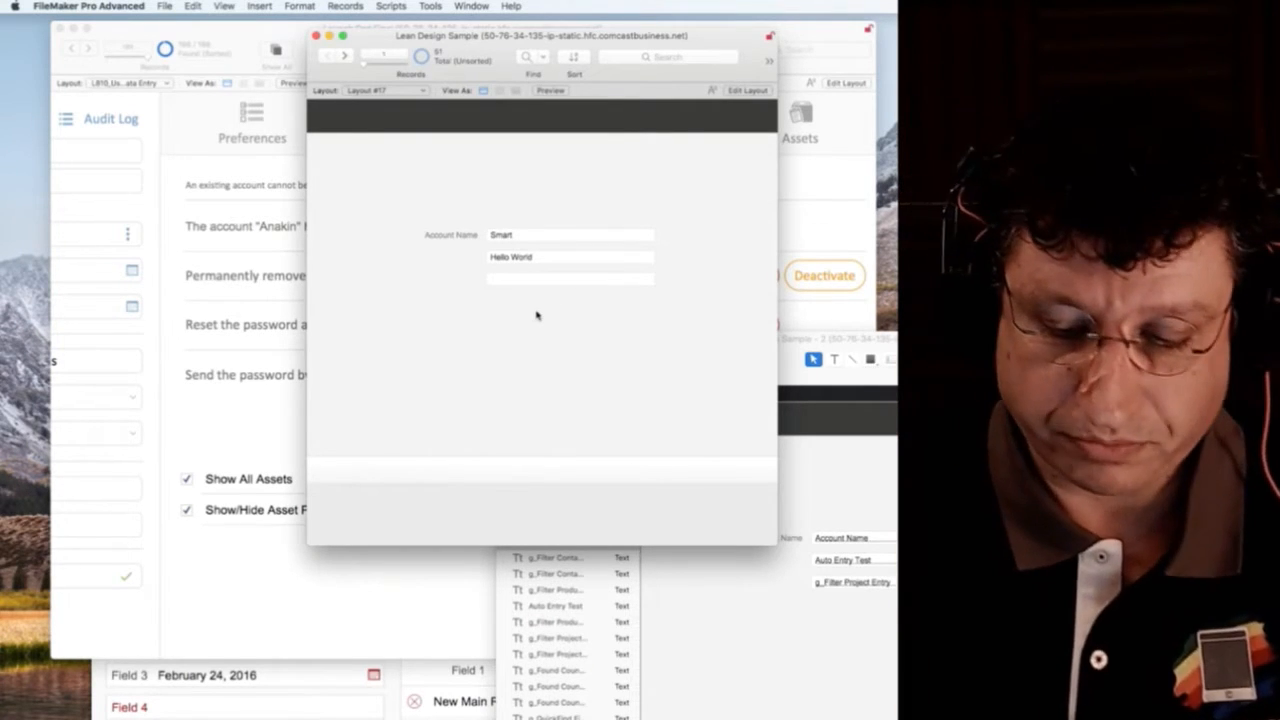
- Return to Layout mode and duplicate Layout #17 six times in Manage Layouts
key(super+l)
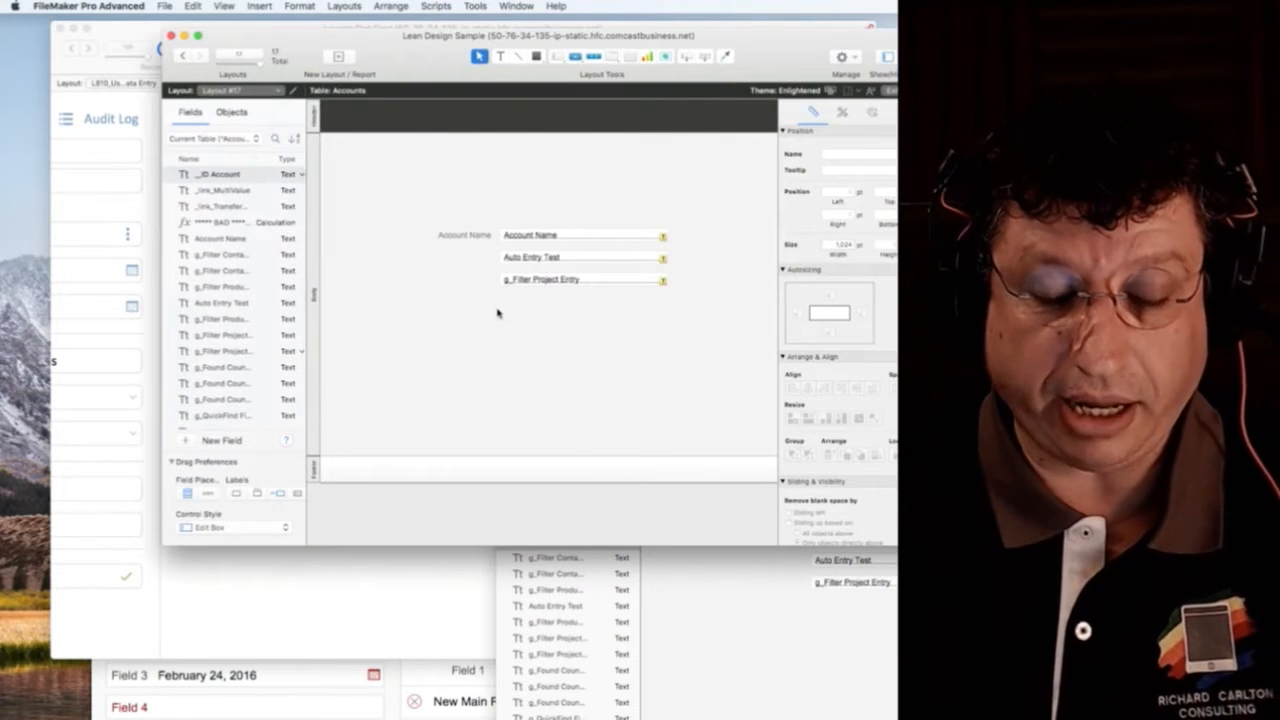
key(shift+super+d)
key(Escape)
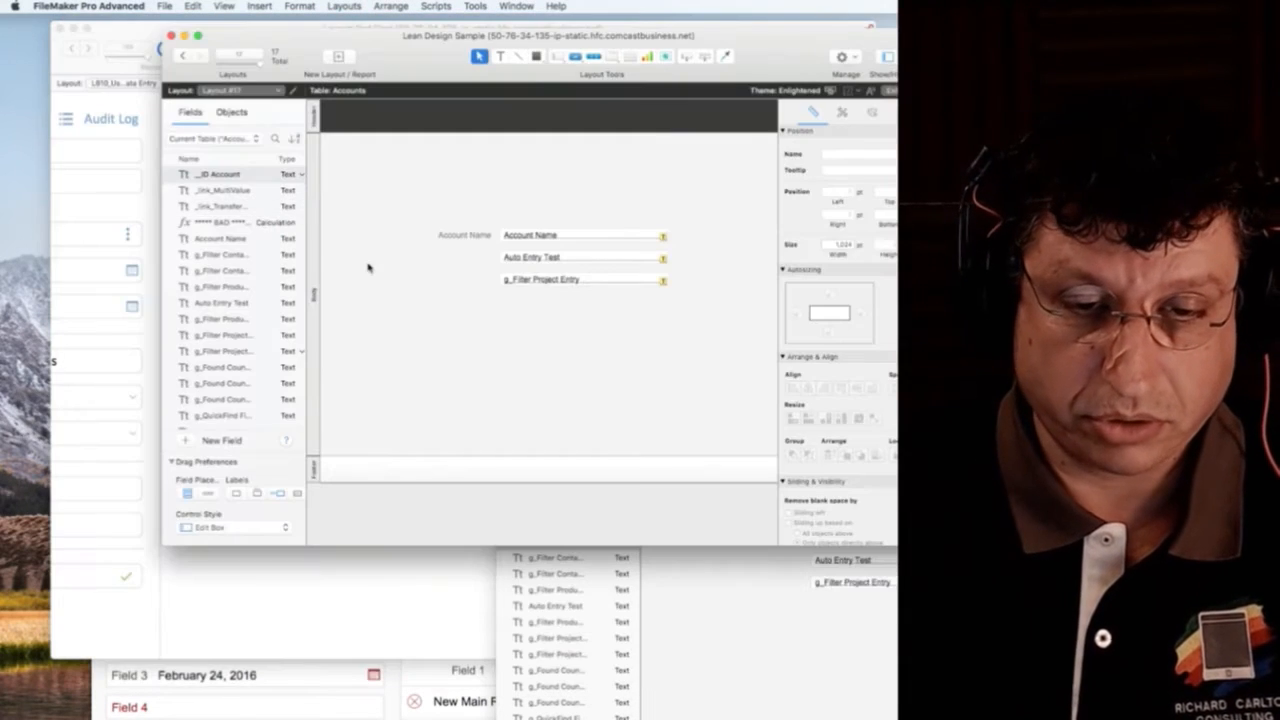
key(shift+super+l)
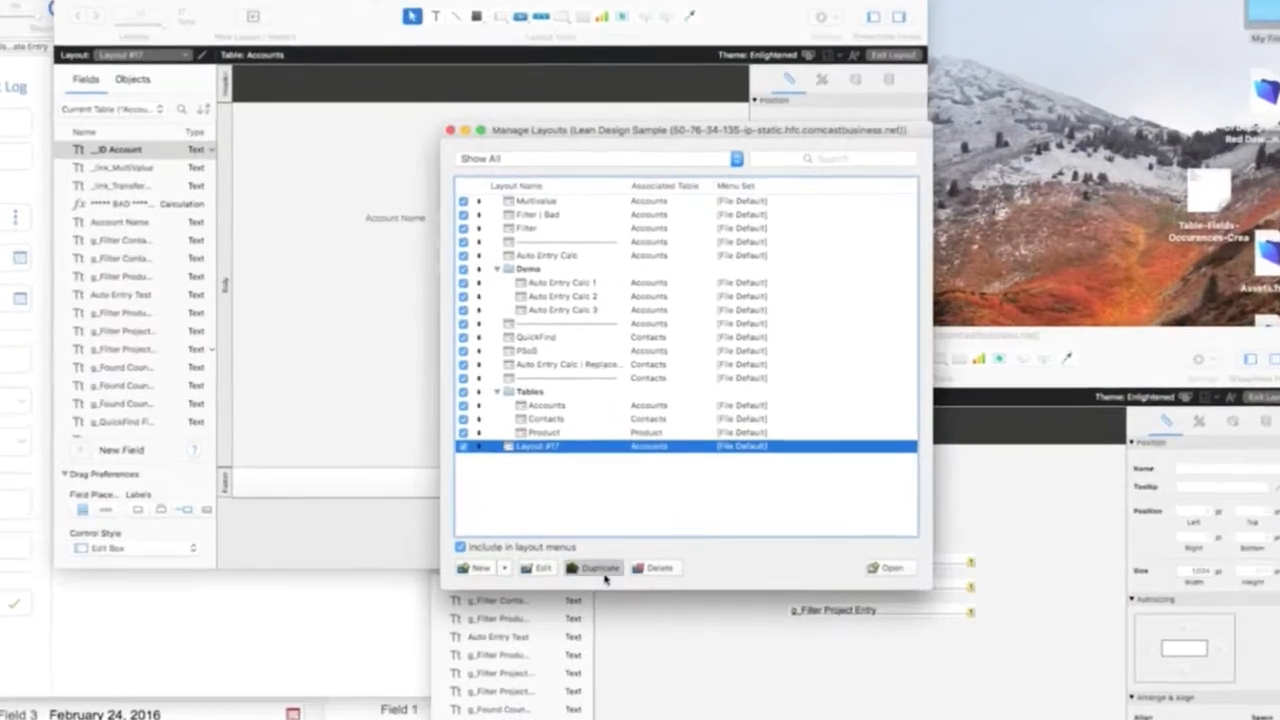
click(646, 546)
click(646, 546)
click(450, 655)
click(450, 655)
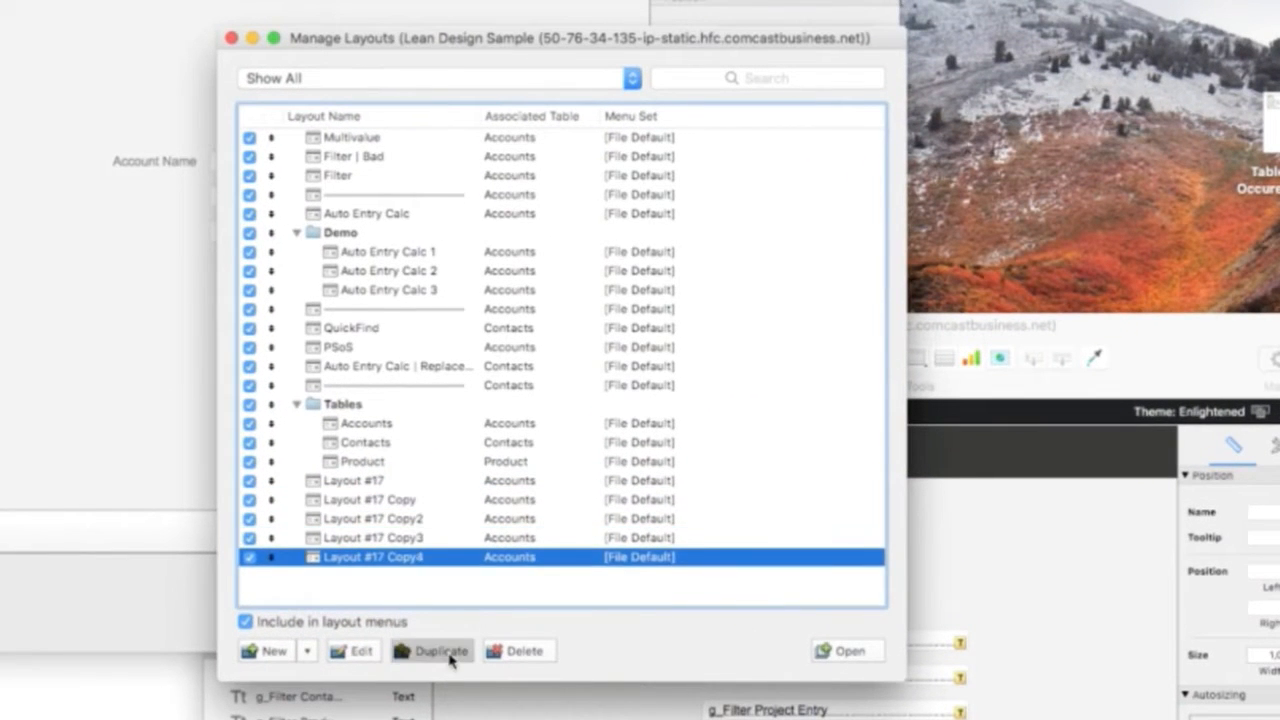
click(450, 655)
click(450, 655)
click(231, 38)
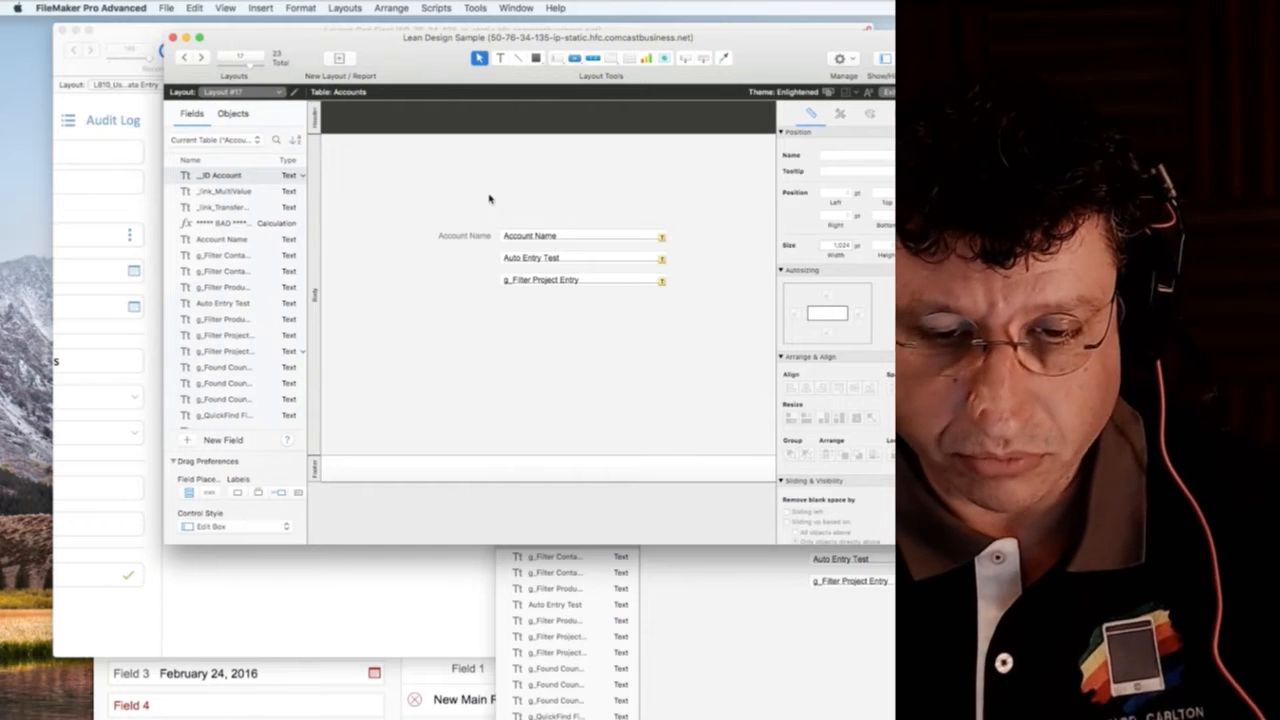
- Go through the layout copies to Layout #17 Copy and check the g_Filter Project Entry field's tooltip in Browse mode
click(262, 91)
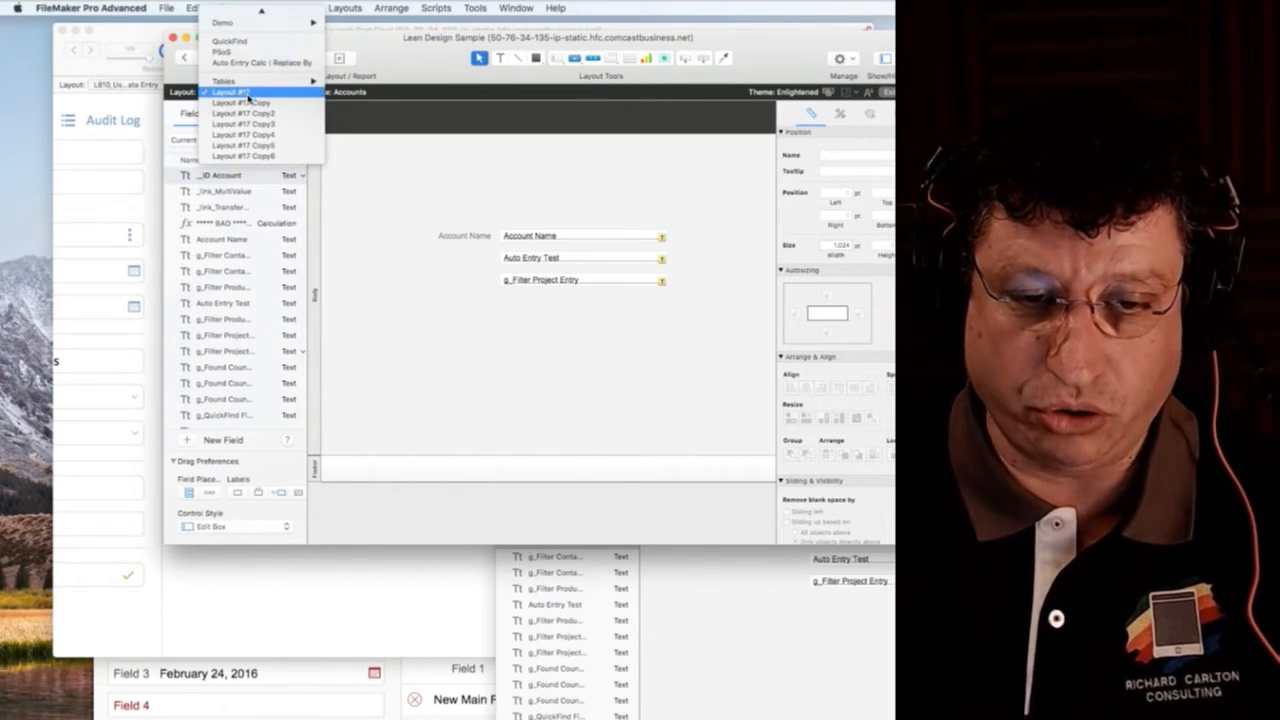
click(246, 88)
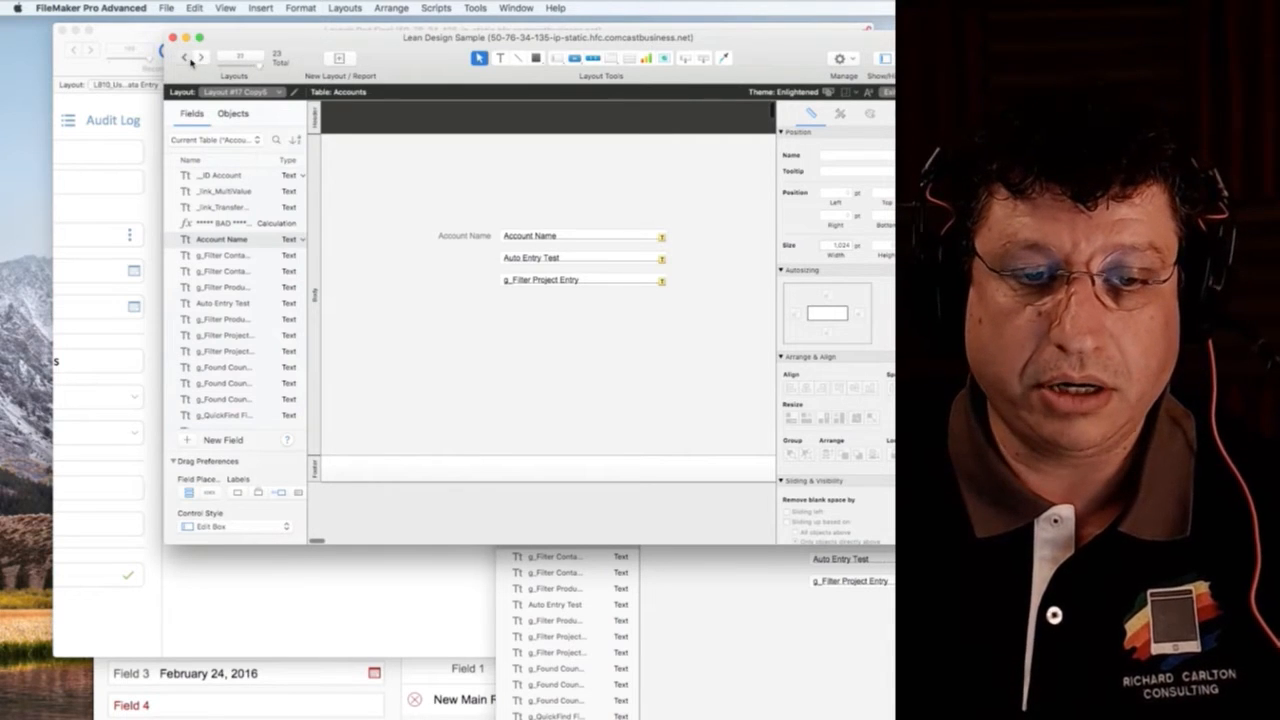
click(605, 284)
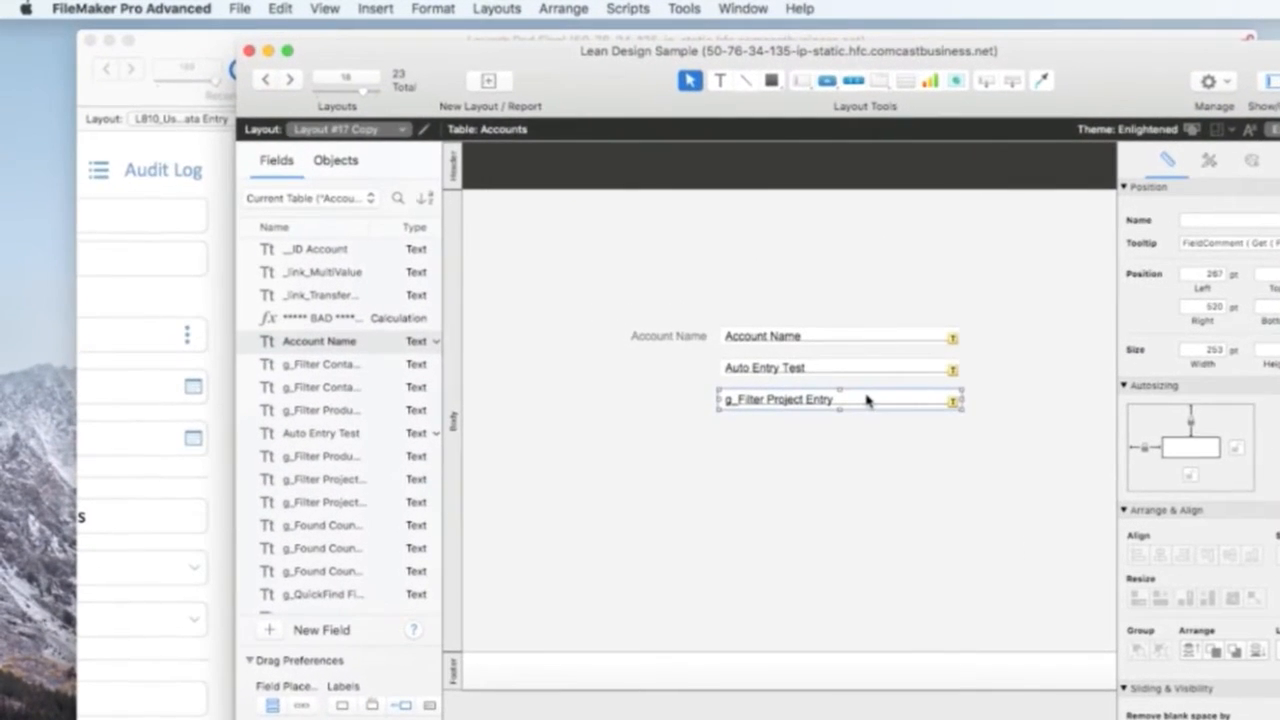
key(super+b)
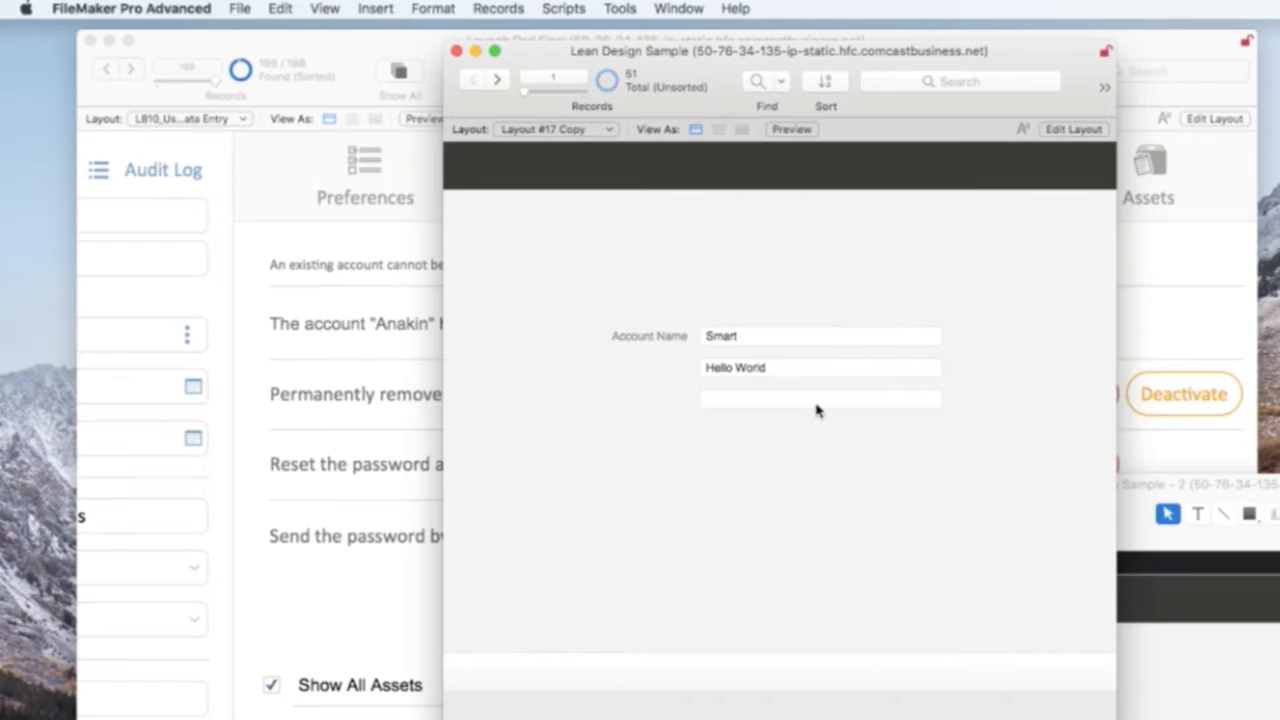
mouse_move(816, 410)
- Change the g_Filter Project Entry field's comment to "I'm fine, here in California" in Manage Database and save it
key(shift+super+d)
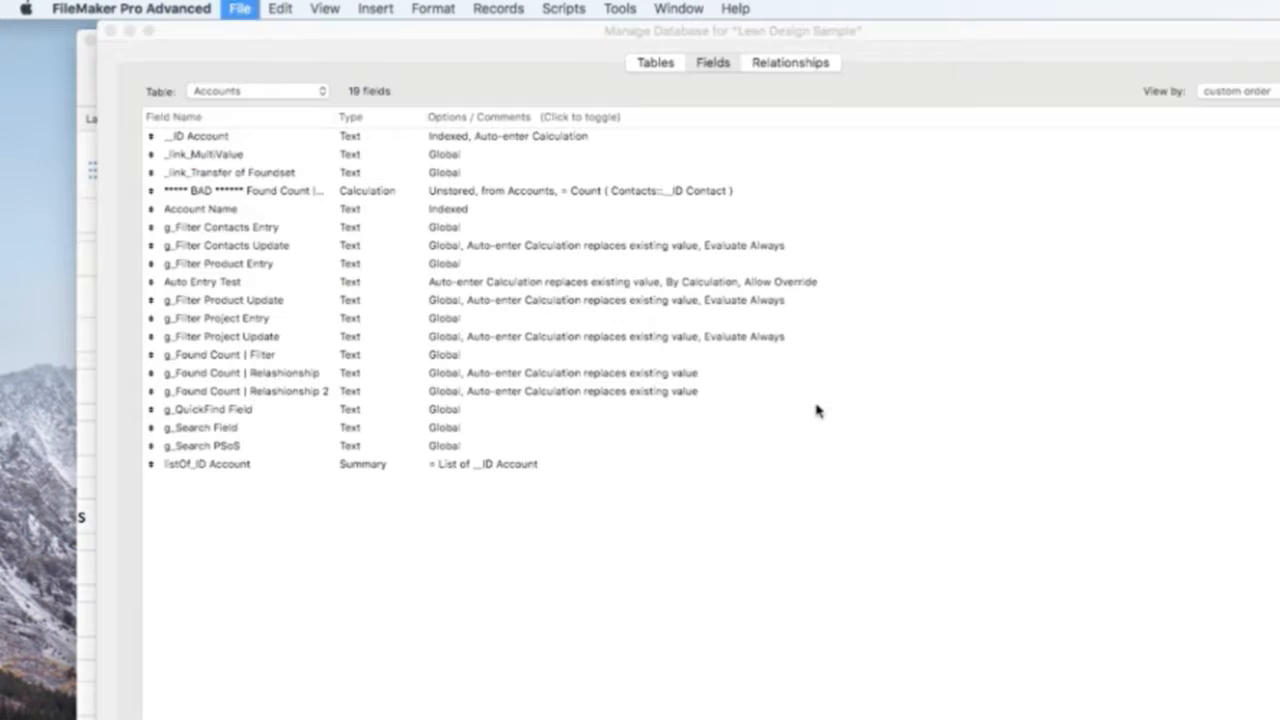
click(563, 115)
click(523, 318)
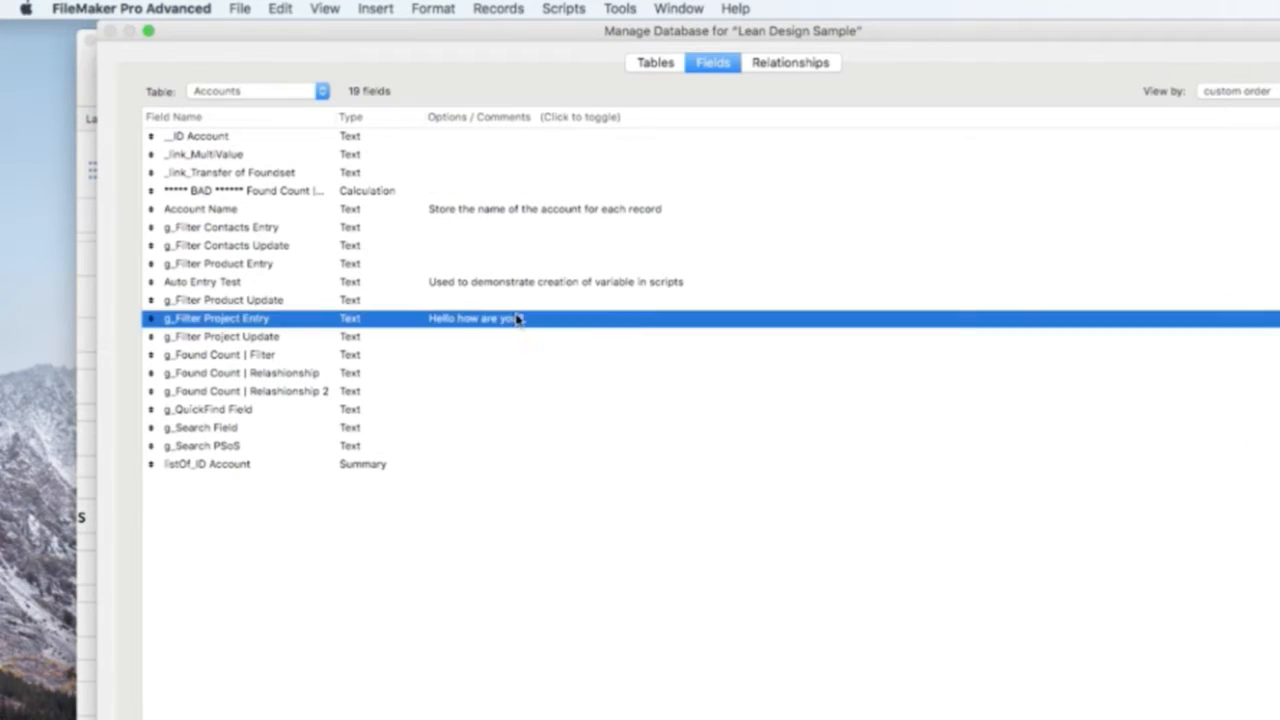
triple_click(306, 674)
key(BackSpace)
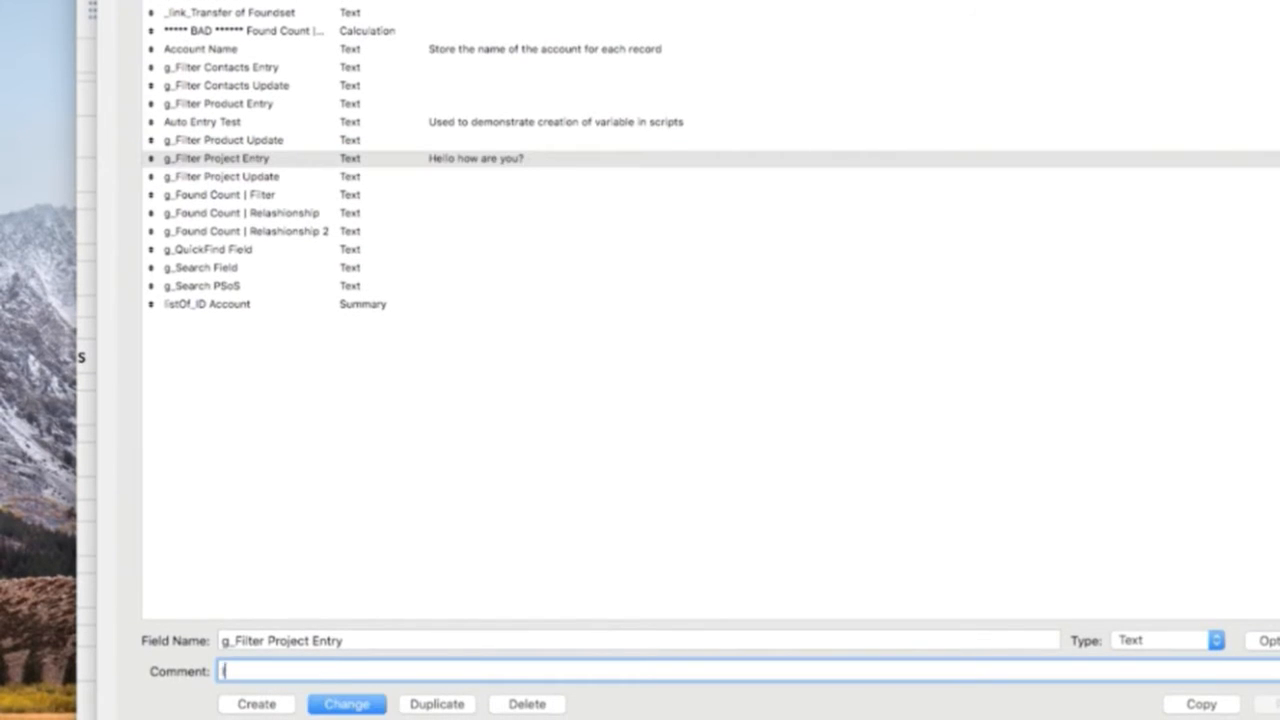
text(I'm fine, here in Califoania)
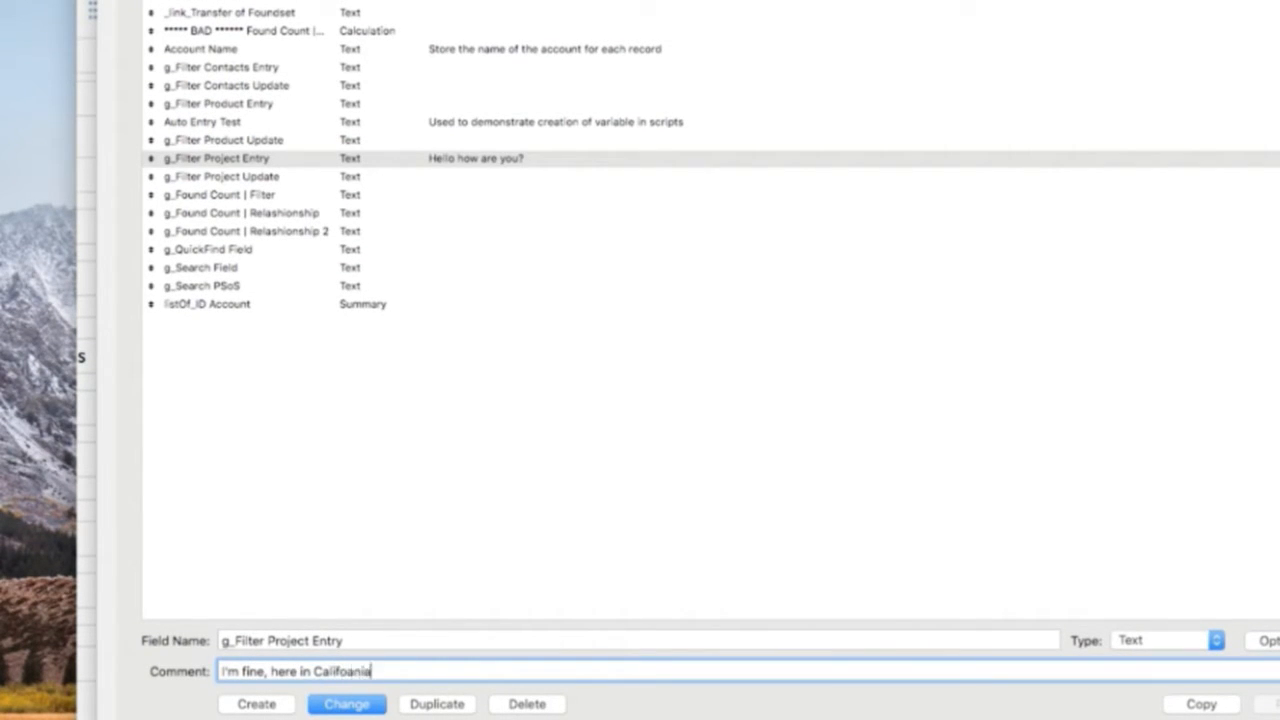
double_click(343, 671)
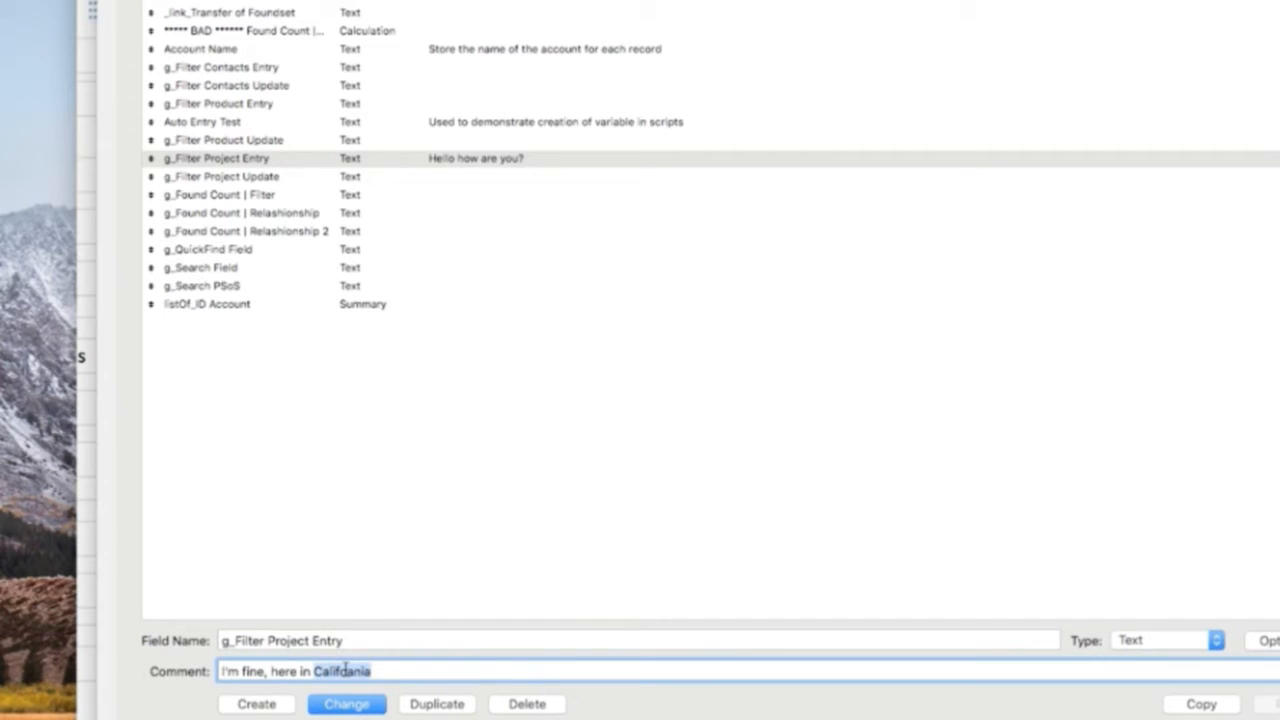
text(Cali)
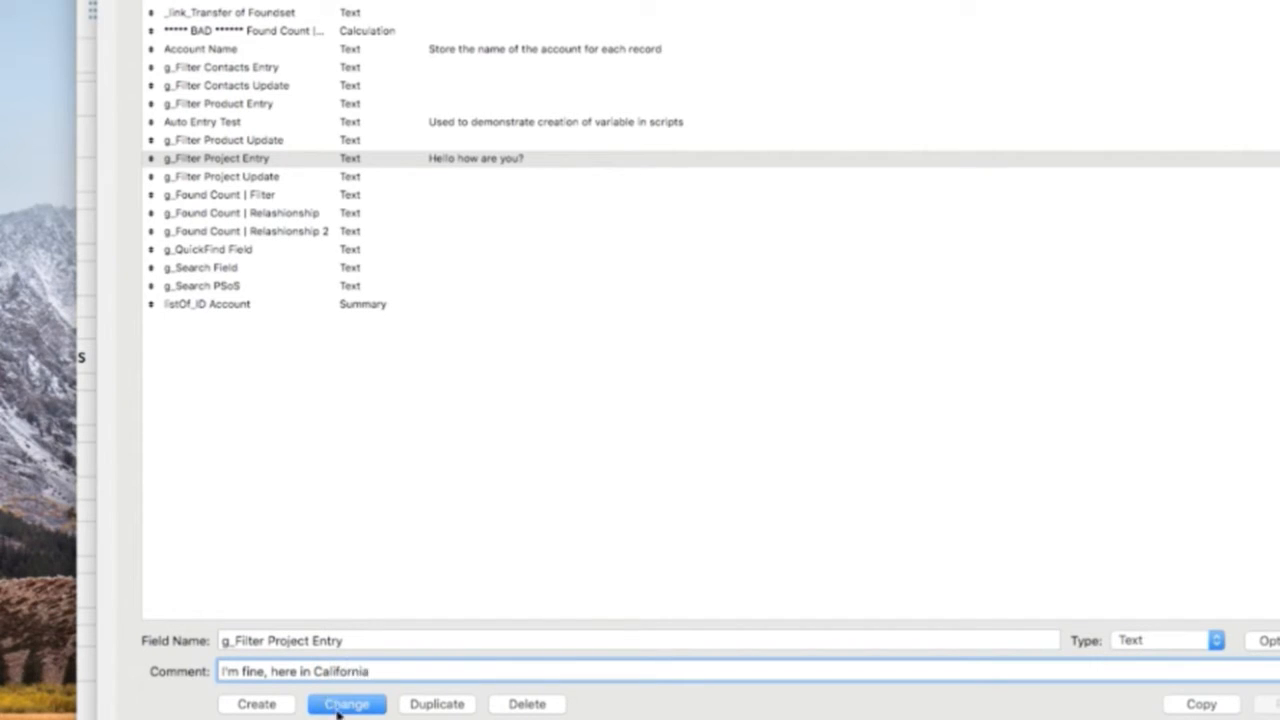
click(342, 704)
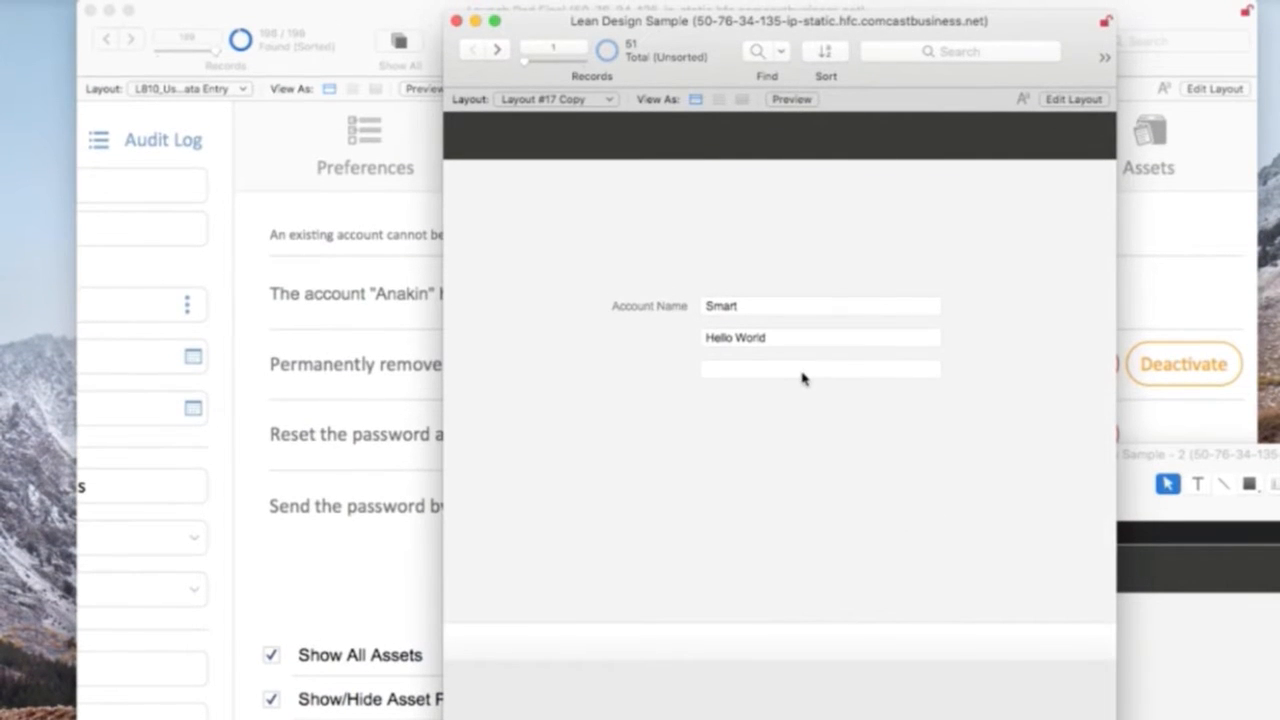
- View the g_Filter Project Entry tooltip on Layout #17 Copy and Layout #17 Copy5, and switch to Layout #17 Copy6
mouse_move(802, 378)
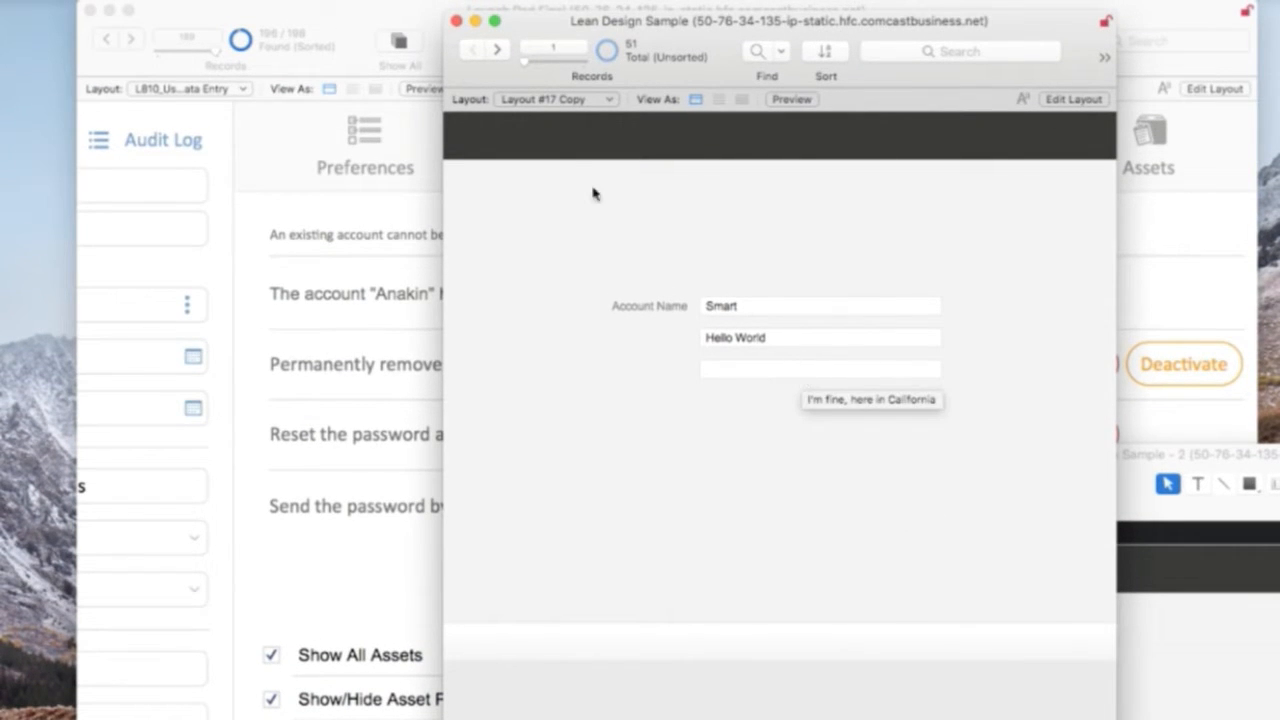
click(555, 99)
click(558, 160)
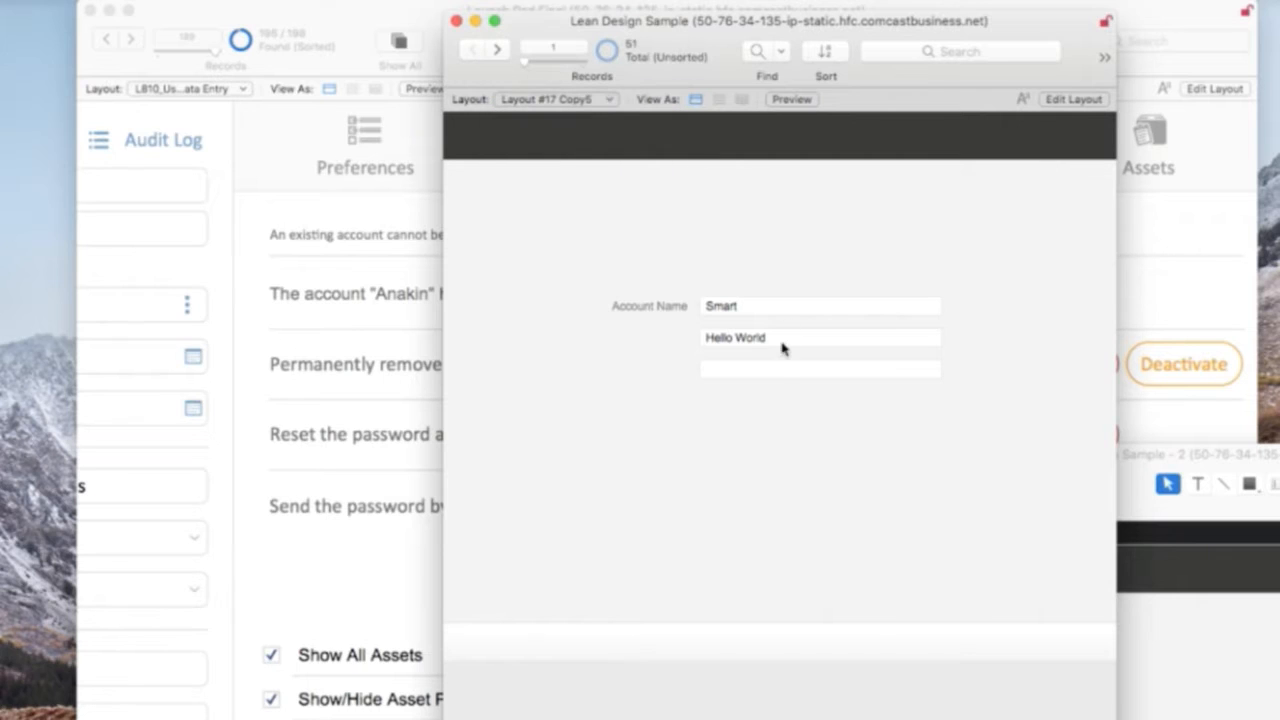
mouse_move(773, 375)
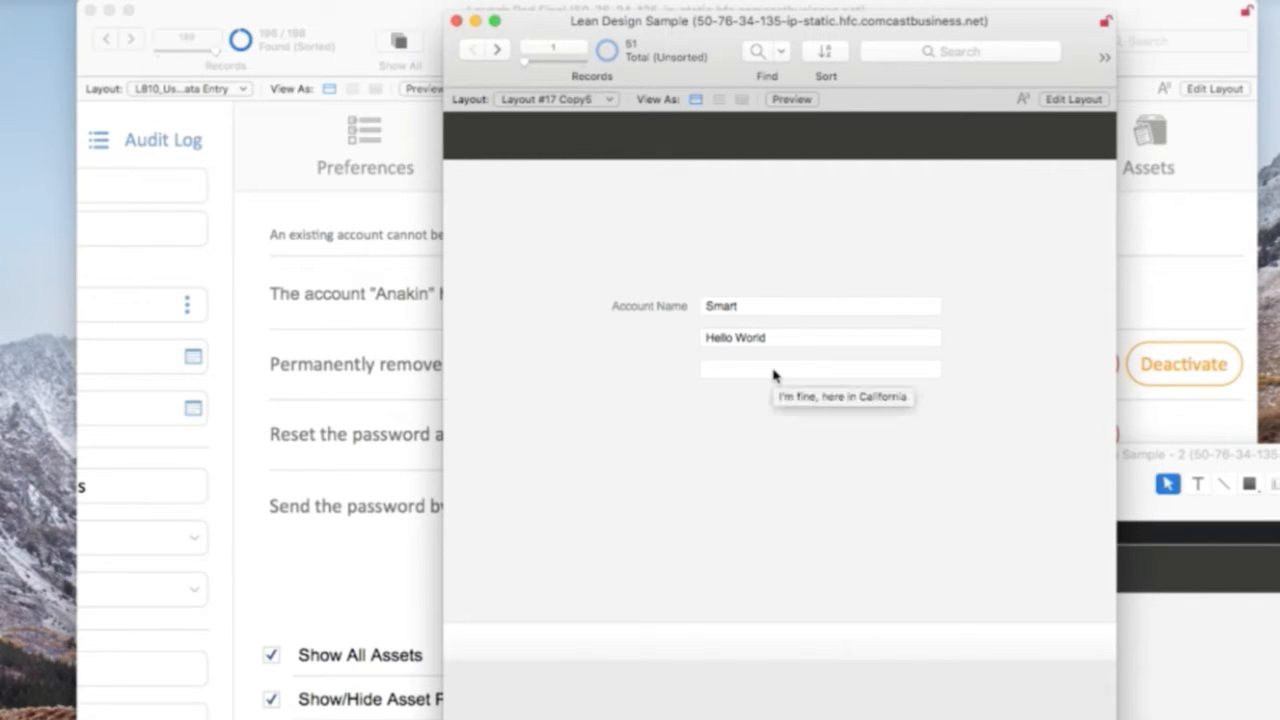
click(546, 102)
click(545, 115)
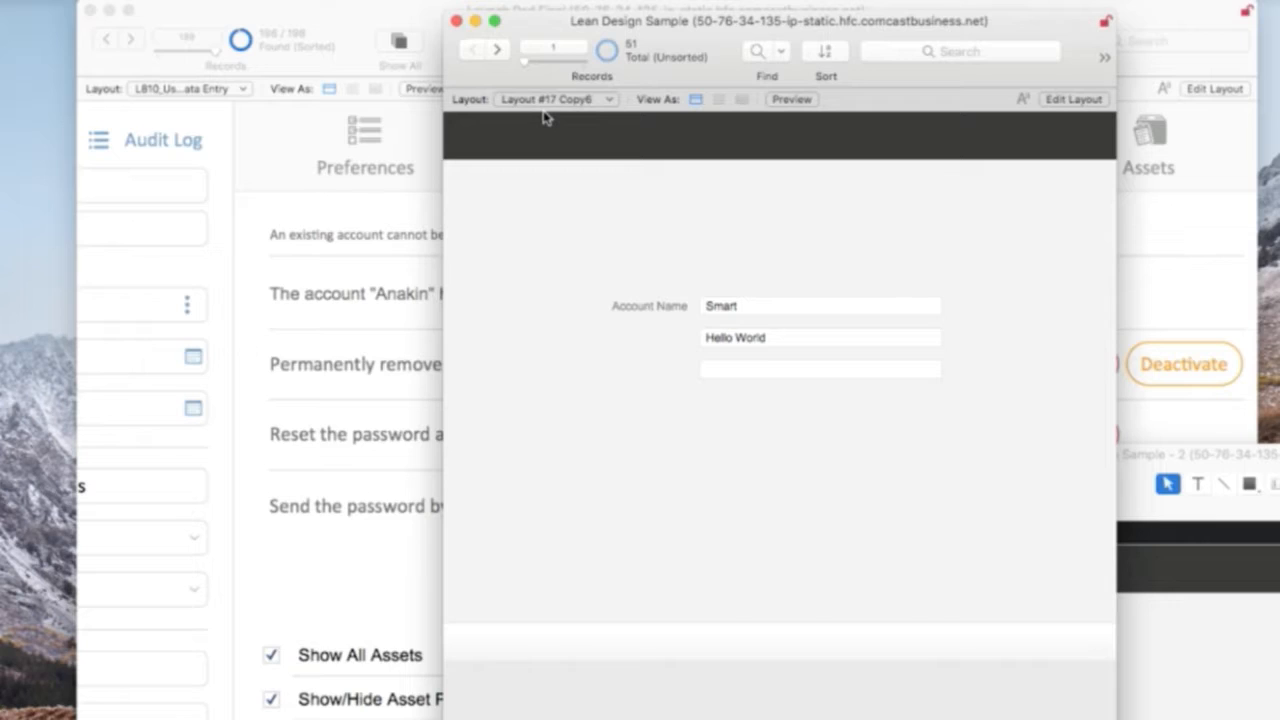
- Open the DataSystem file from the RCC Demo host and sign in with the remembered account
key(super+shift+d)
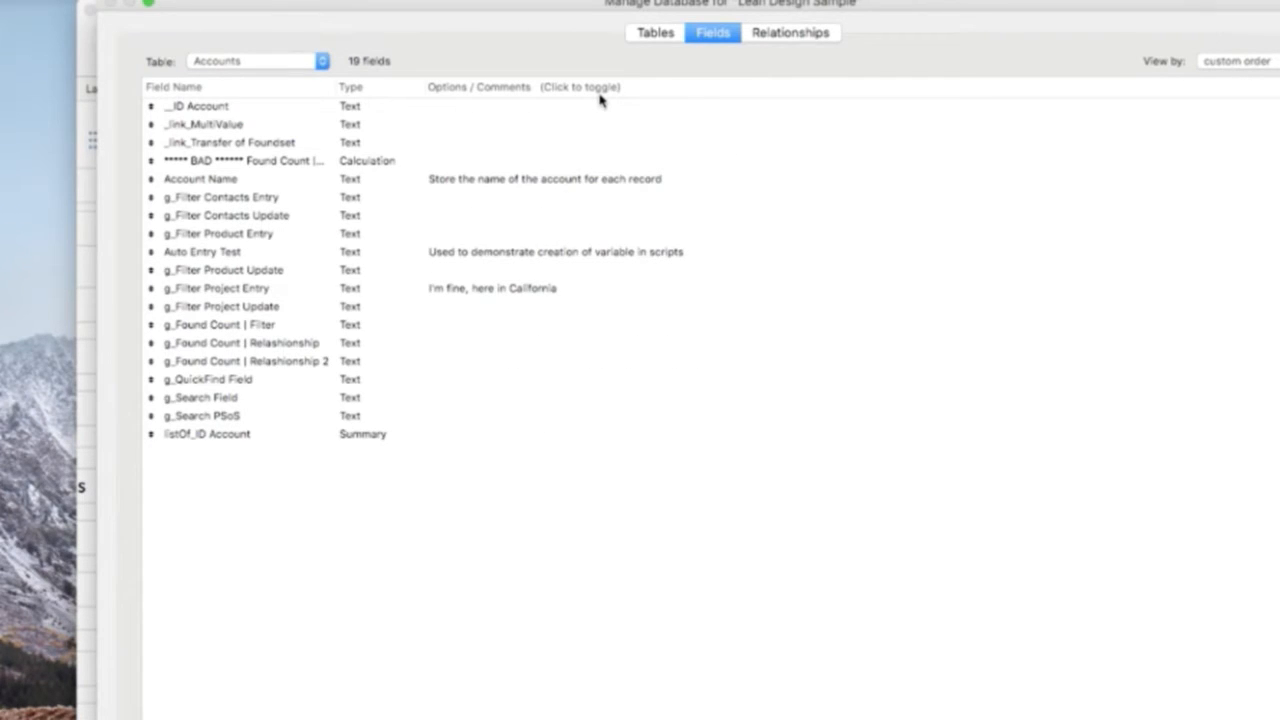
key(Escape)
click(240, 0)
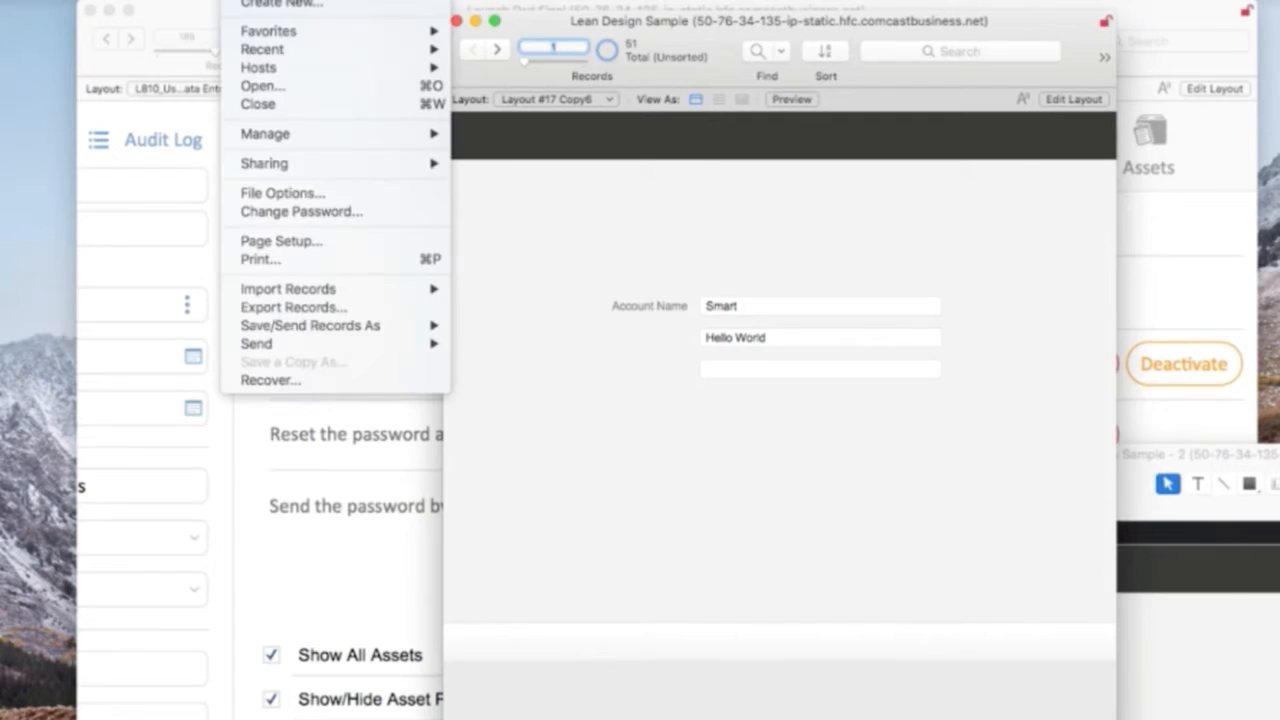
mouse_move(247, 52)
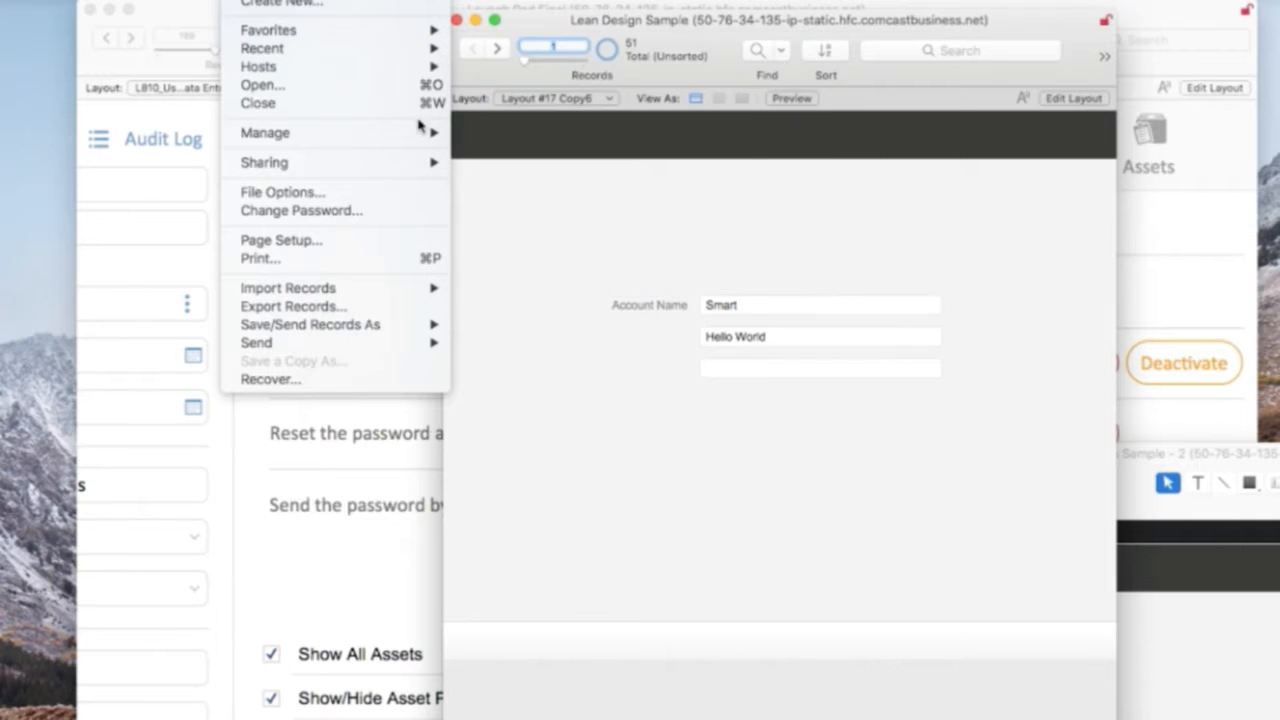
mouse_move(372, 66)
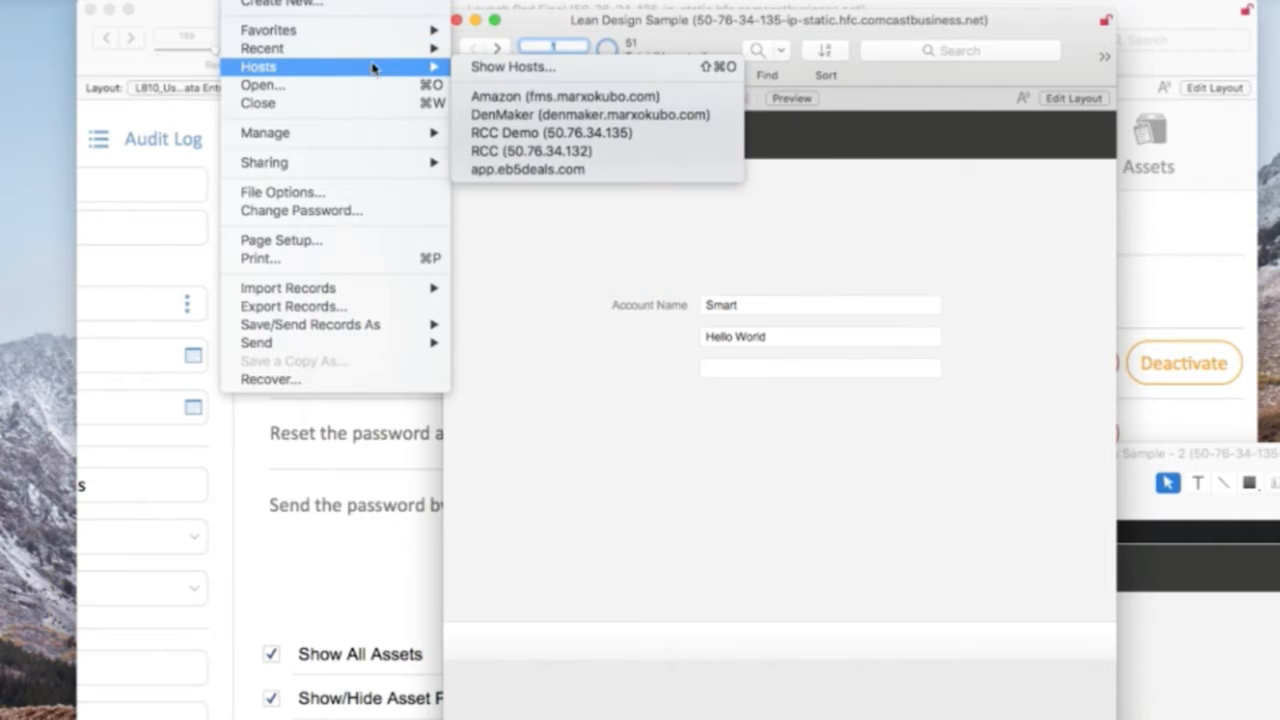
click(545, 132)
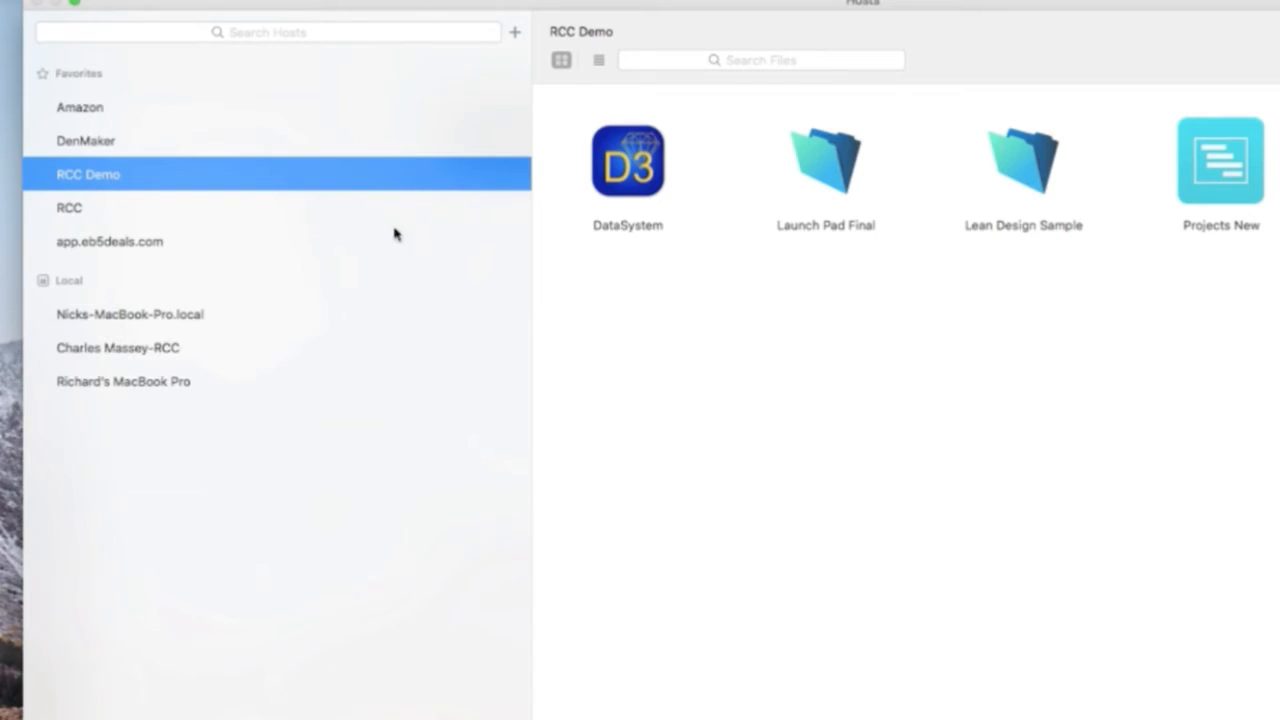
double_click(592, 196)
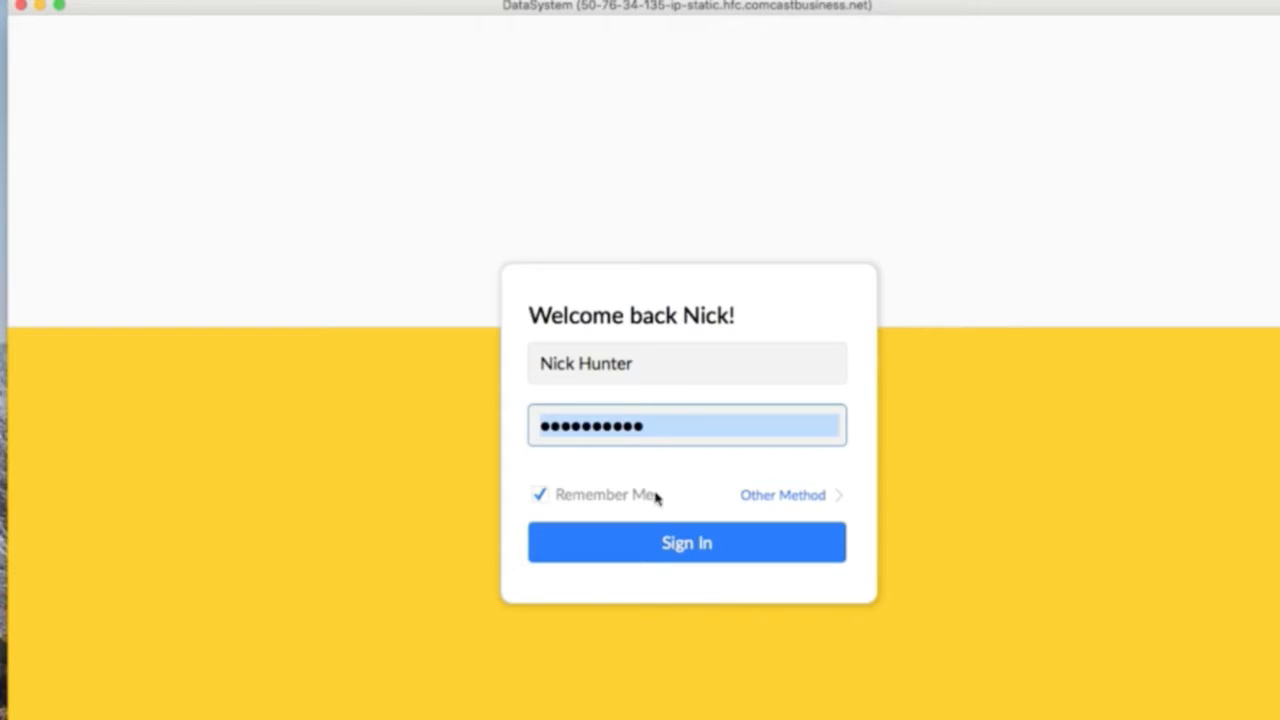
click(658, 548)
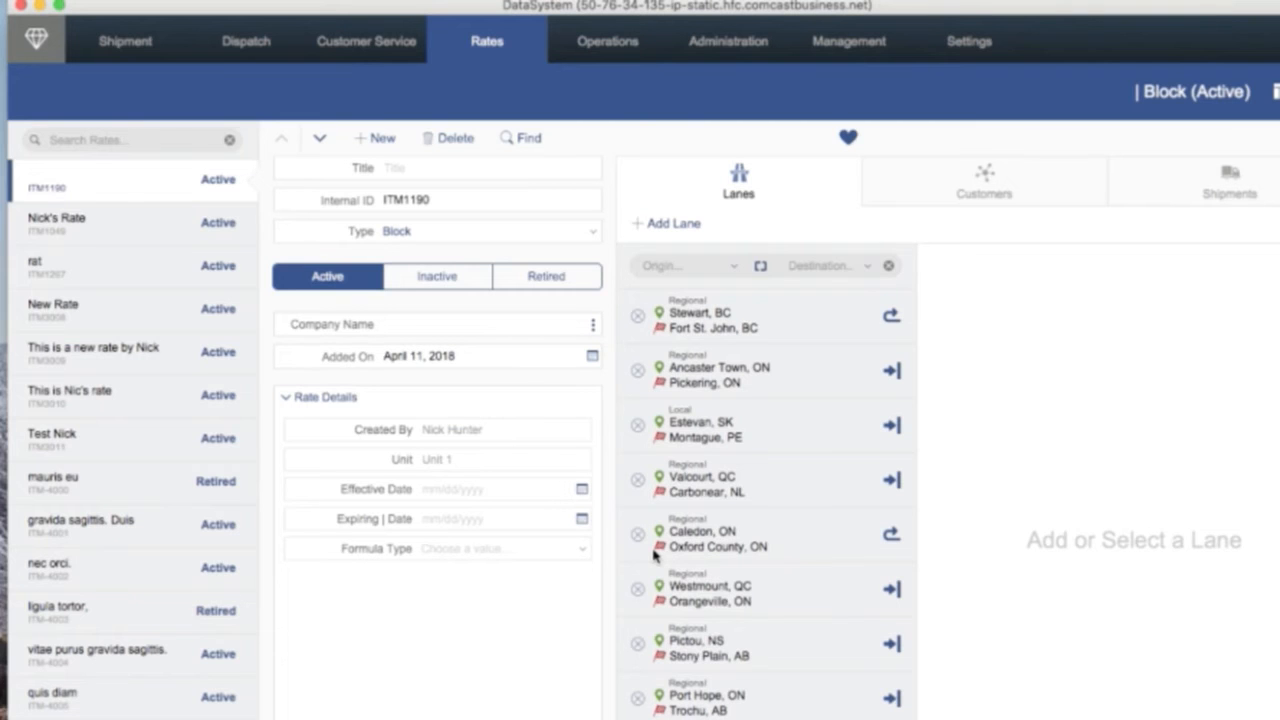
- Open DataSystem's Manage Database and review the field comments of the RATE_Rates table
key(shift+super+d)
click(515, 88)
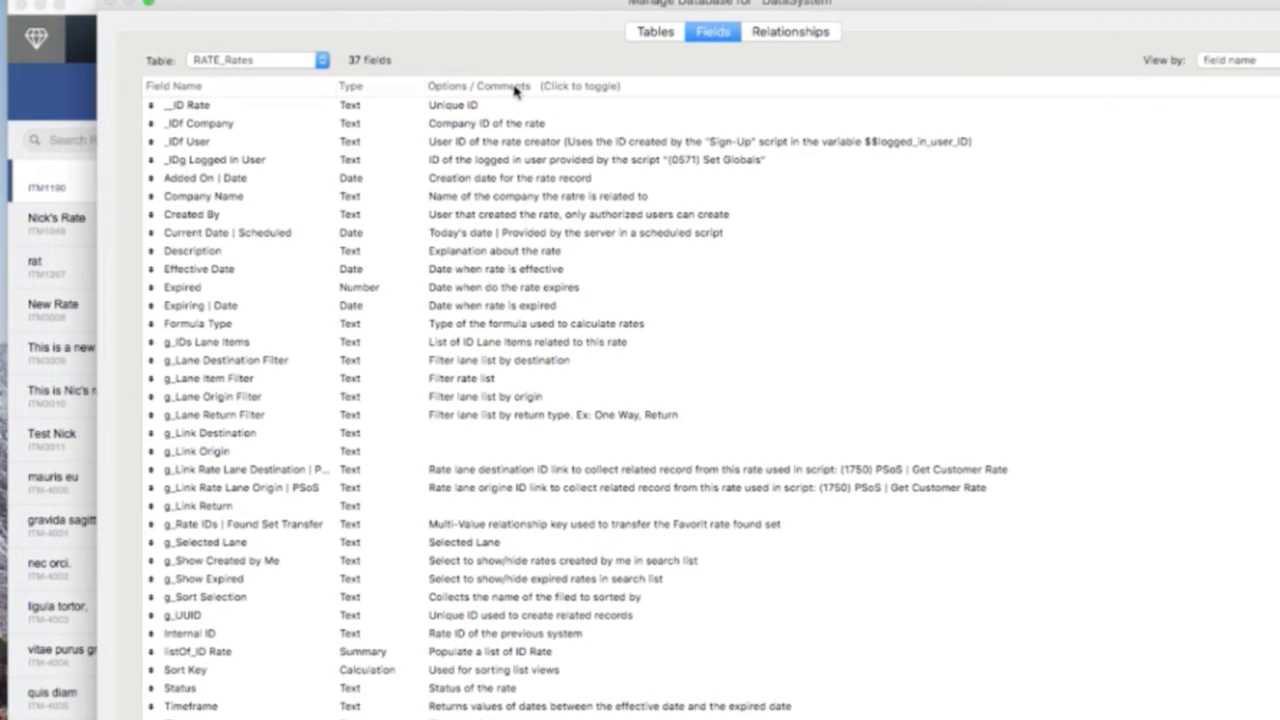
click(537, 232)
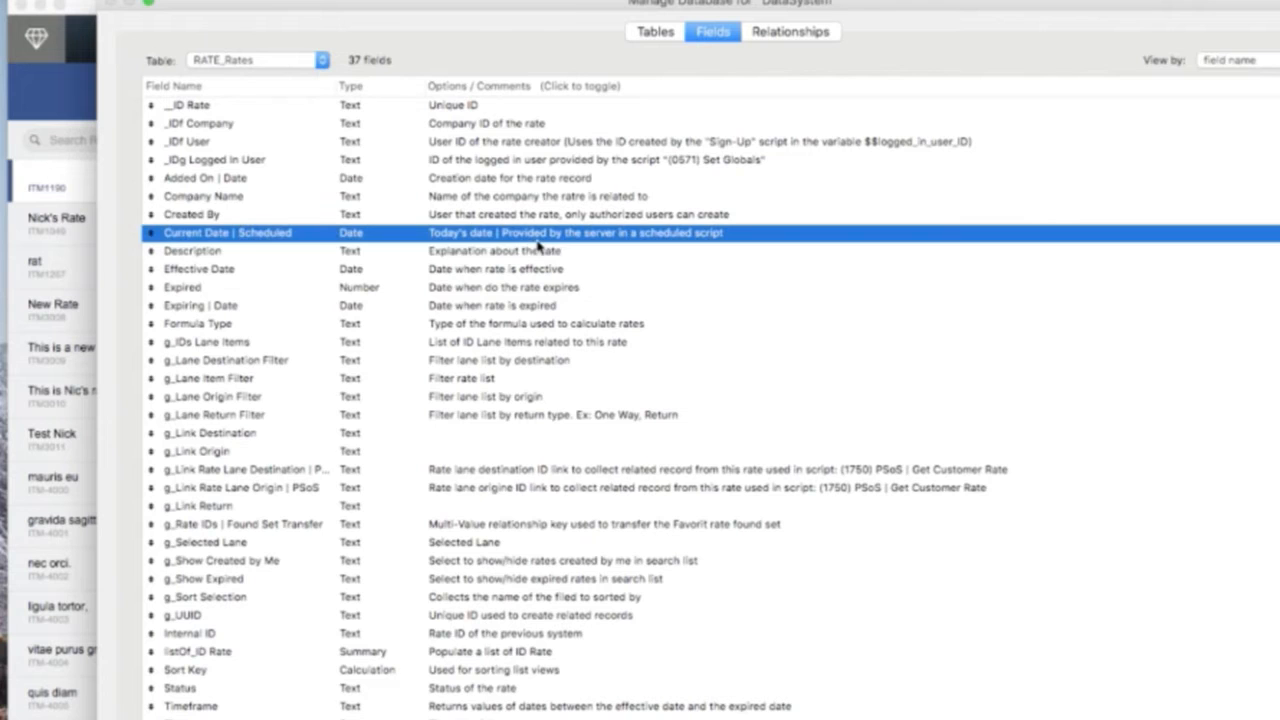
scroll(560, 400, down, 1)
click(595, 650)
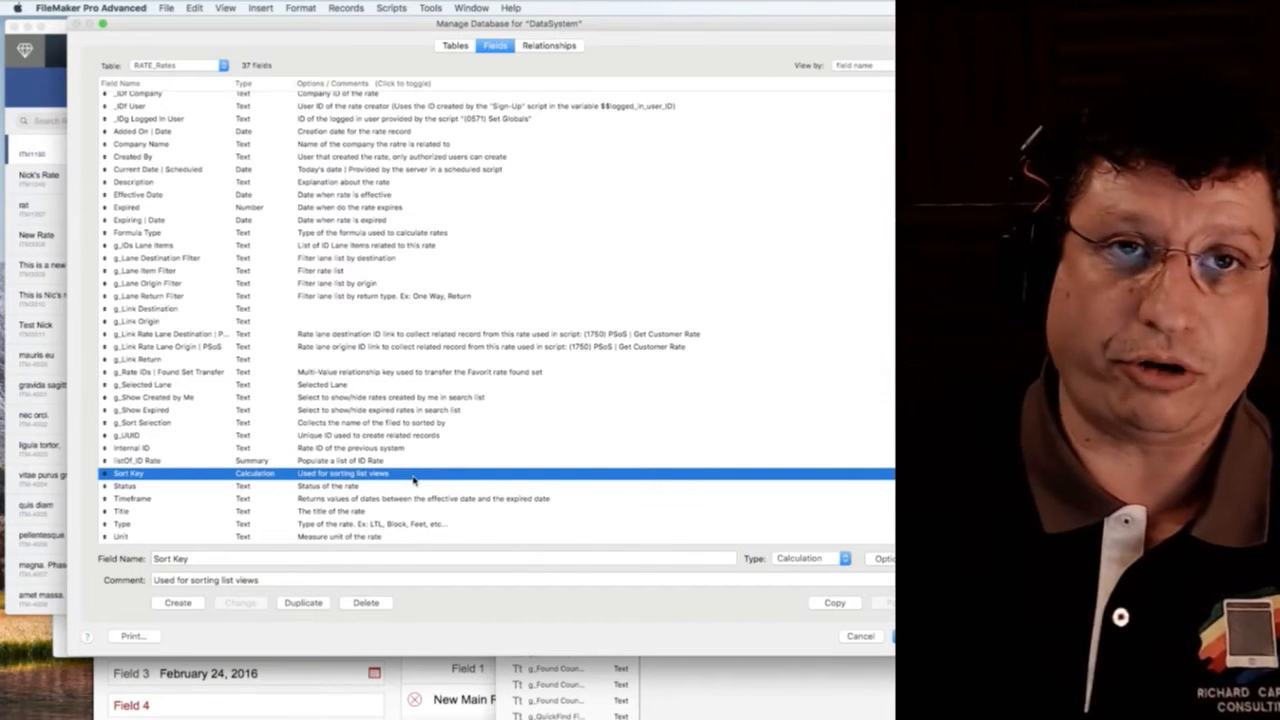
click(360, 347)
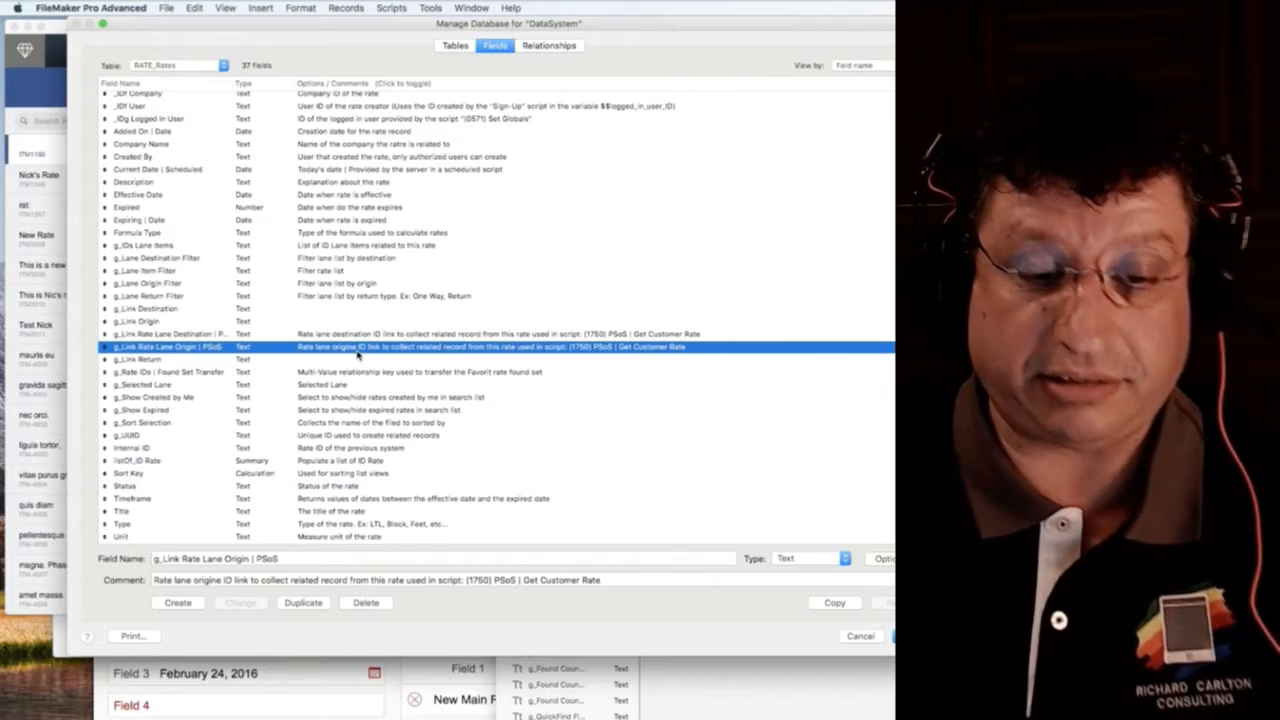
click(320, 182)
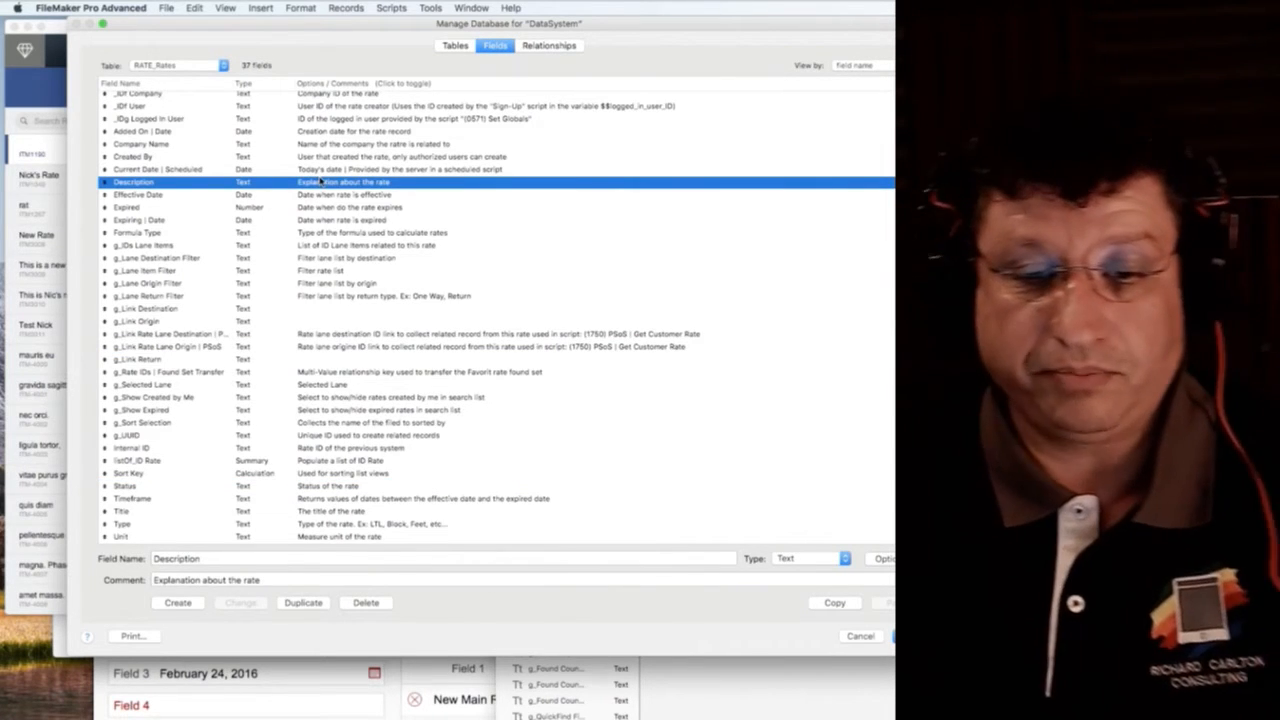
- Switch to the CON_Contacts table and review its fields with comments shown instead of options
click(190, 65)
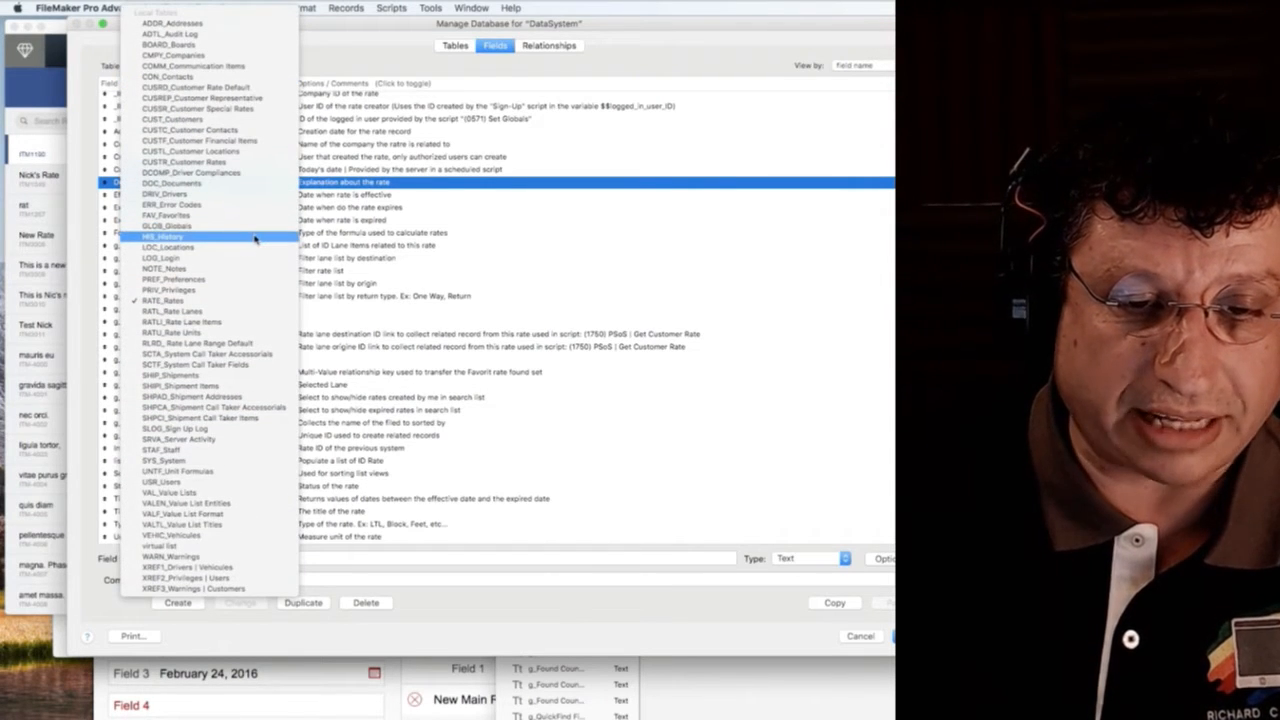
click(167, 76)
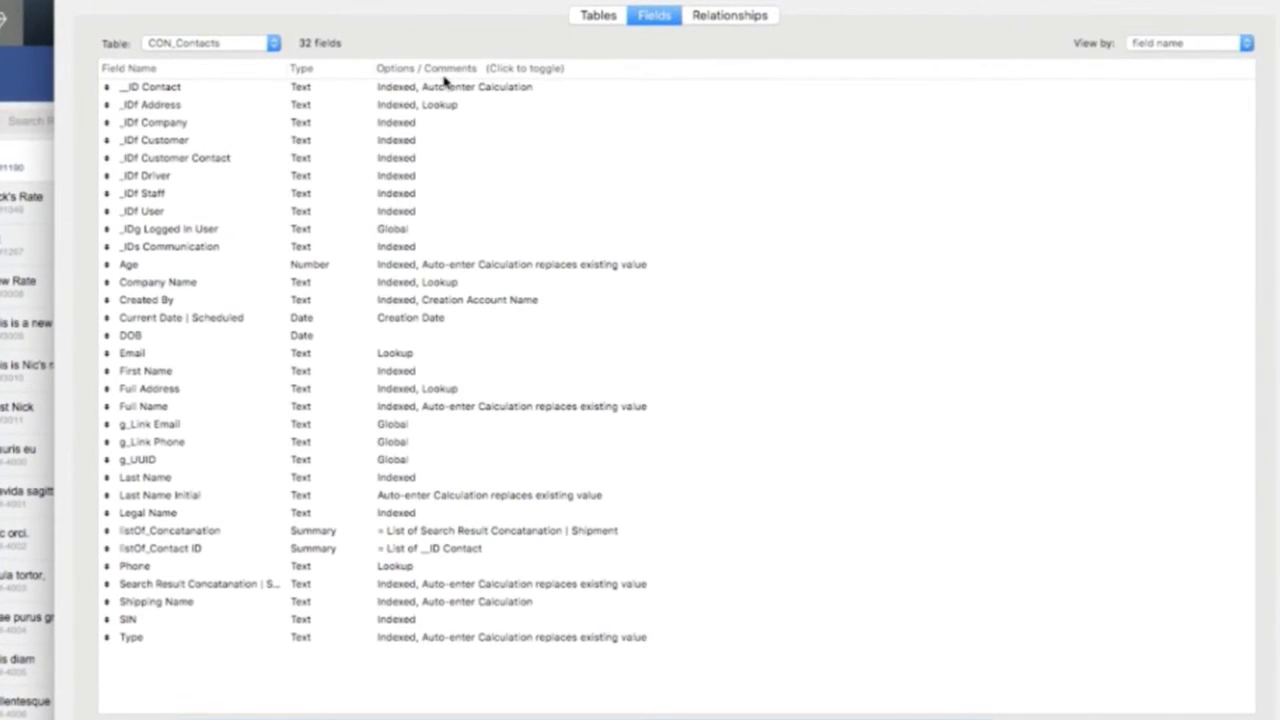
click(444, 76)
drag(464, 122, 474, 342)
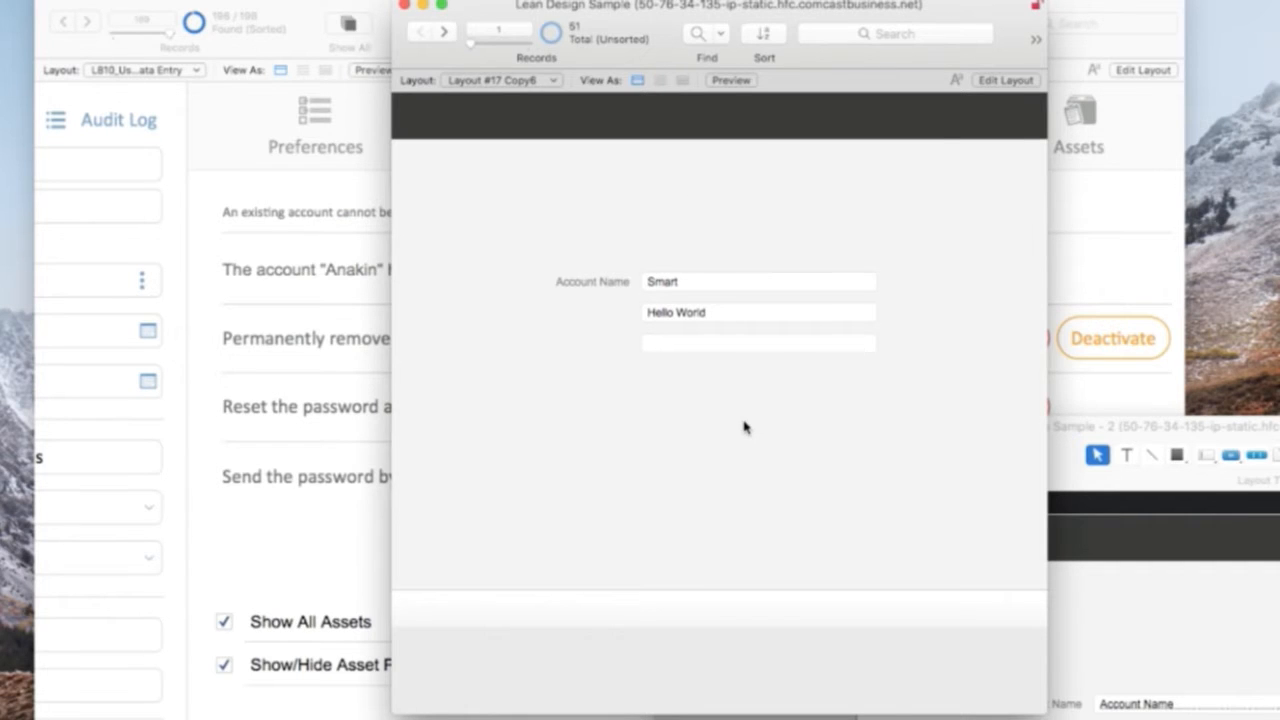
- Return to Layout mode in Lean Design Sample and open the Auto Entry Test field's tooltip calculation
key(super+l)
click(807, 309)
click(1233, 193)
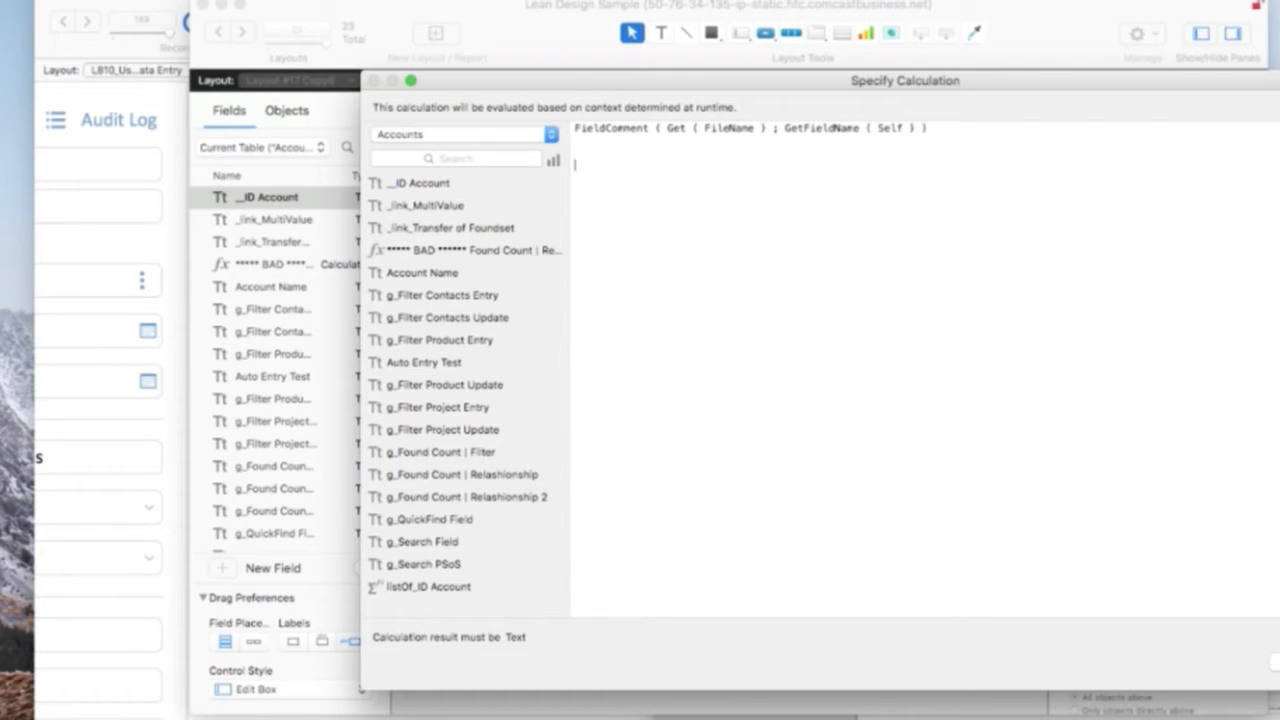
- Insert a blank FieldComment function below the tooltip formula to compare its parameters, and delete it
text(Fiel)
key(Return)
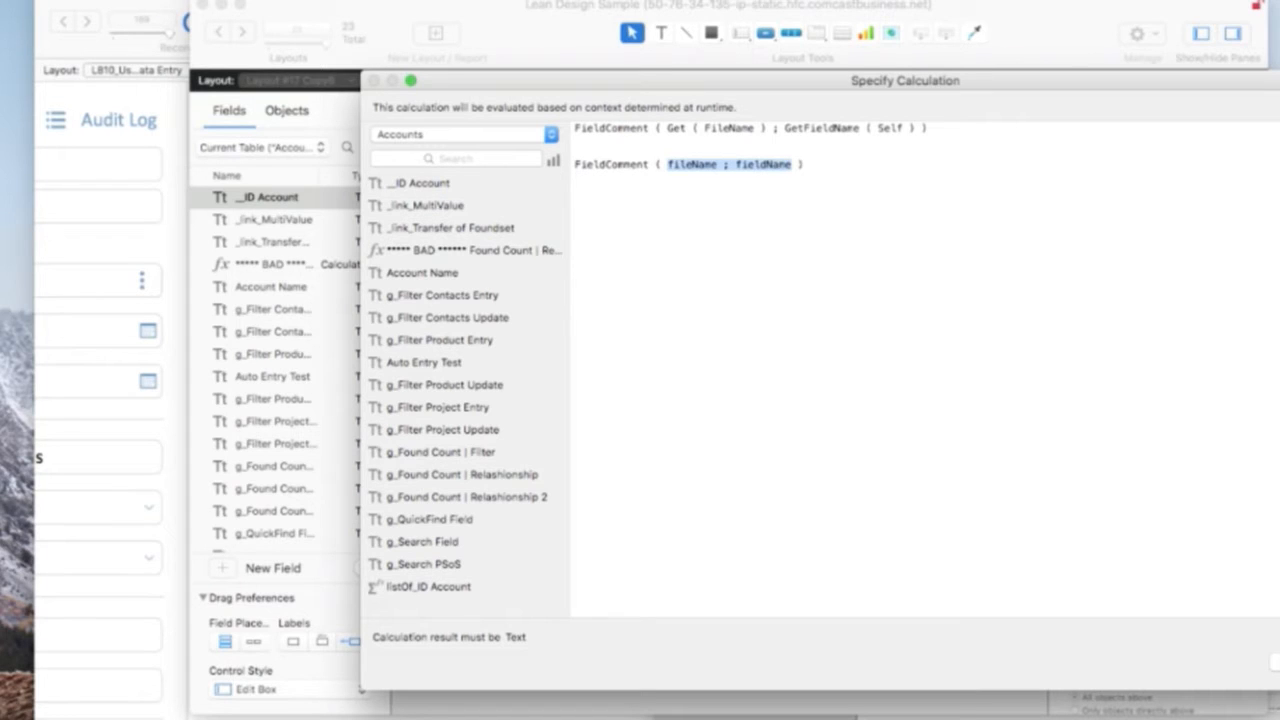
drag(667, 128, 765, 121)
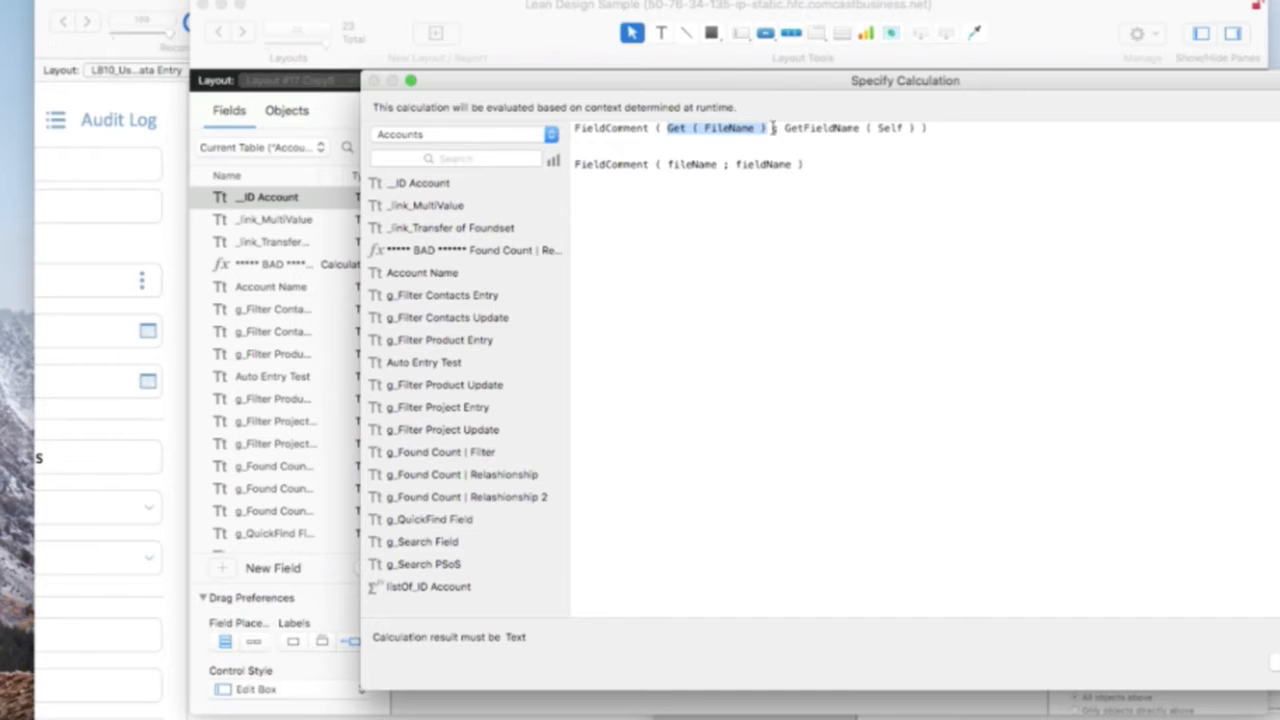
drag(820, 172, 565, 153)
key(BackSpace)
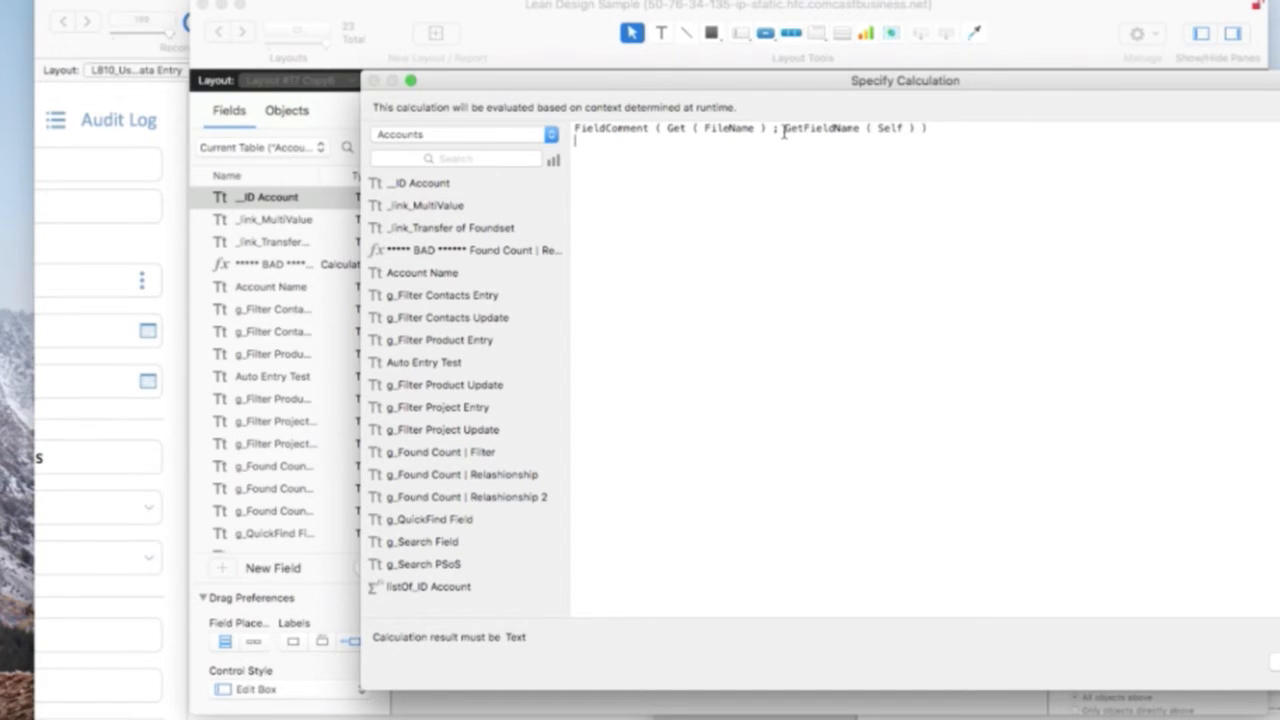
- Examine GetFieldName ( Self ) in the formula, list the Design functions in an enlarged calculation window, and close it without changes
drag(784, 130, 858, 133)
double_click(887, 131)
drag(1275, 82, 1125, 48)
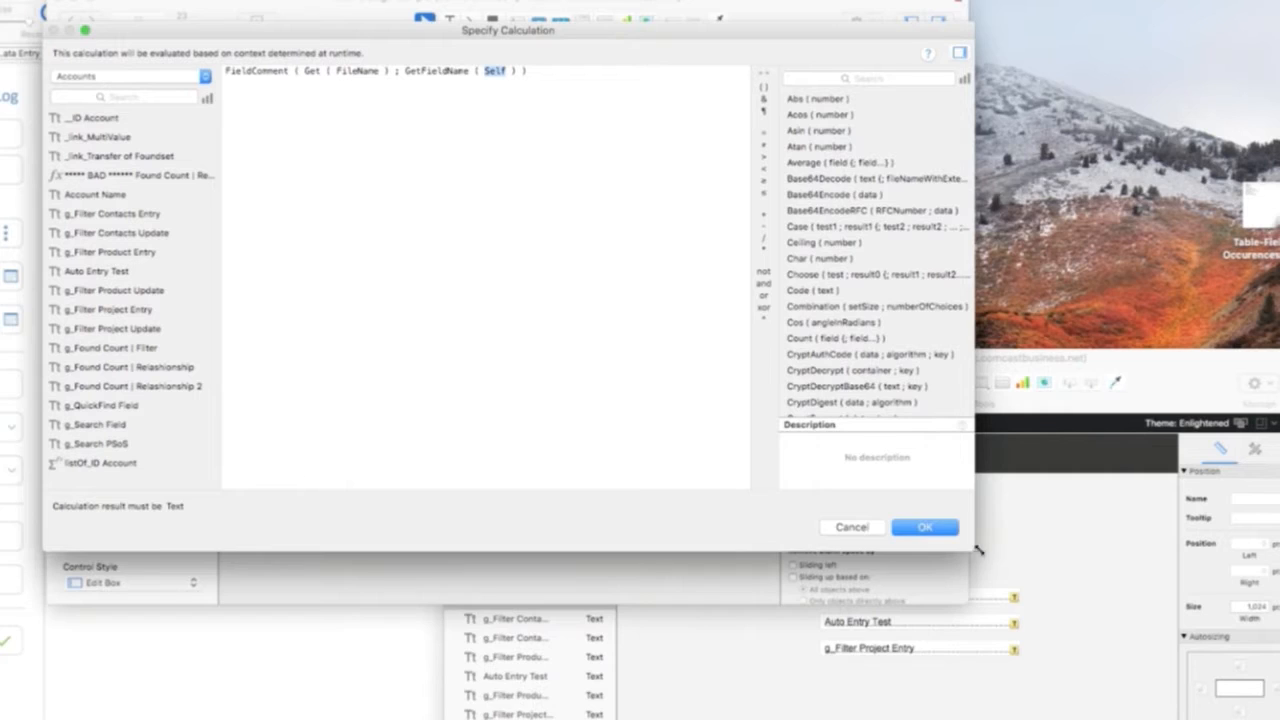
drag(971, 550, 1138, 718)
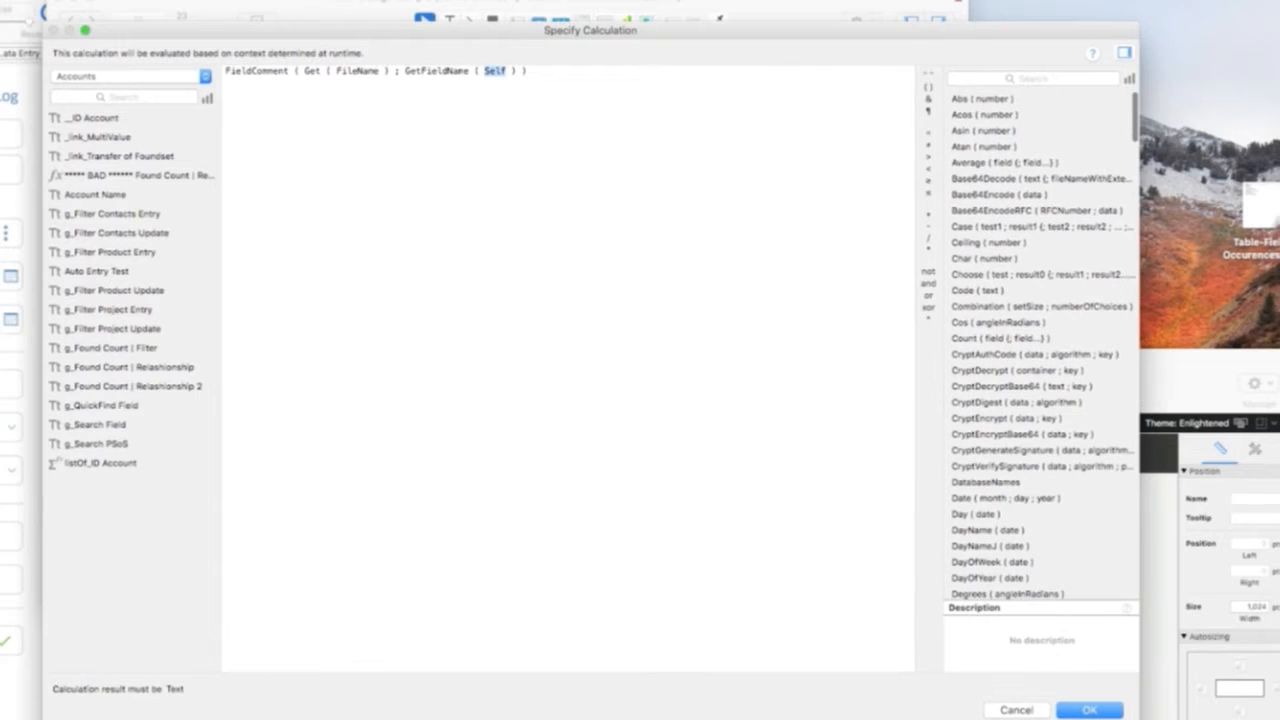
click(1128, 79)
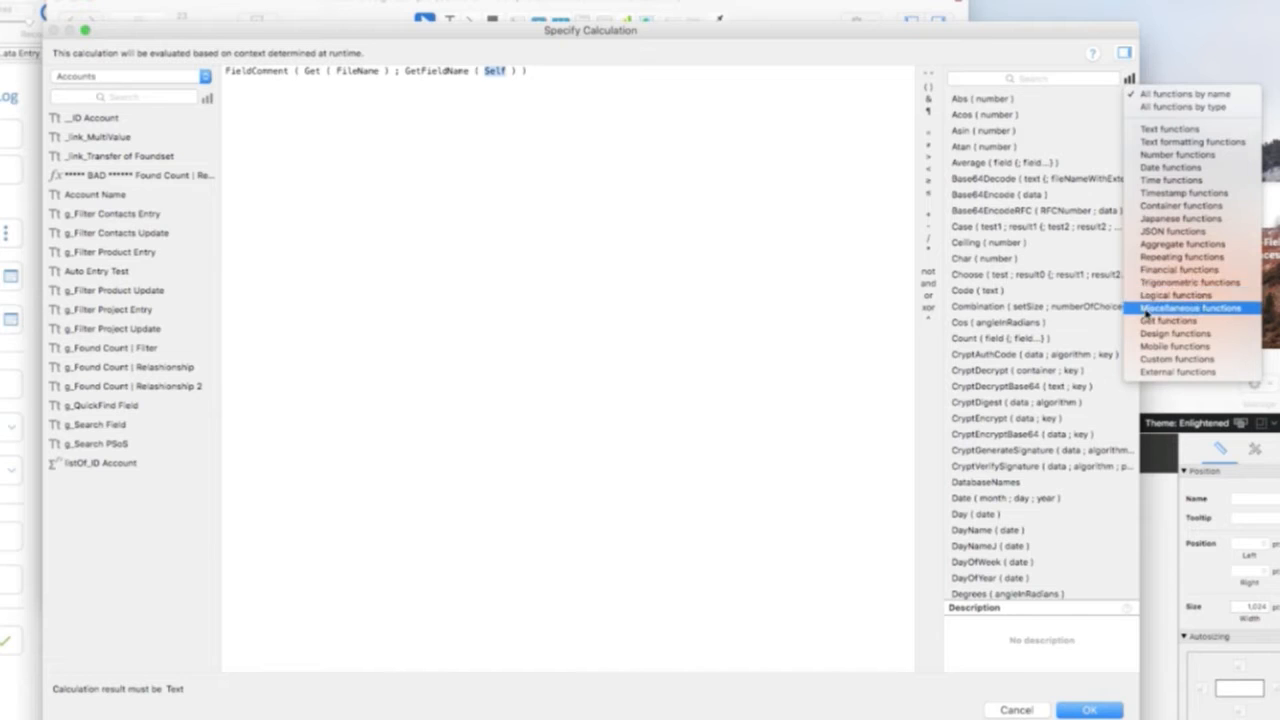
click(1170, 333)
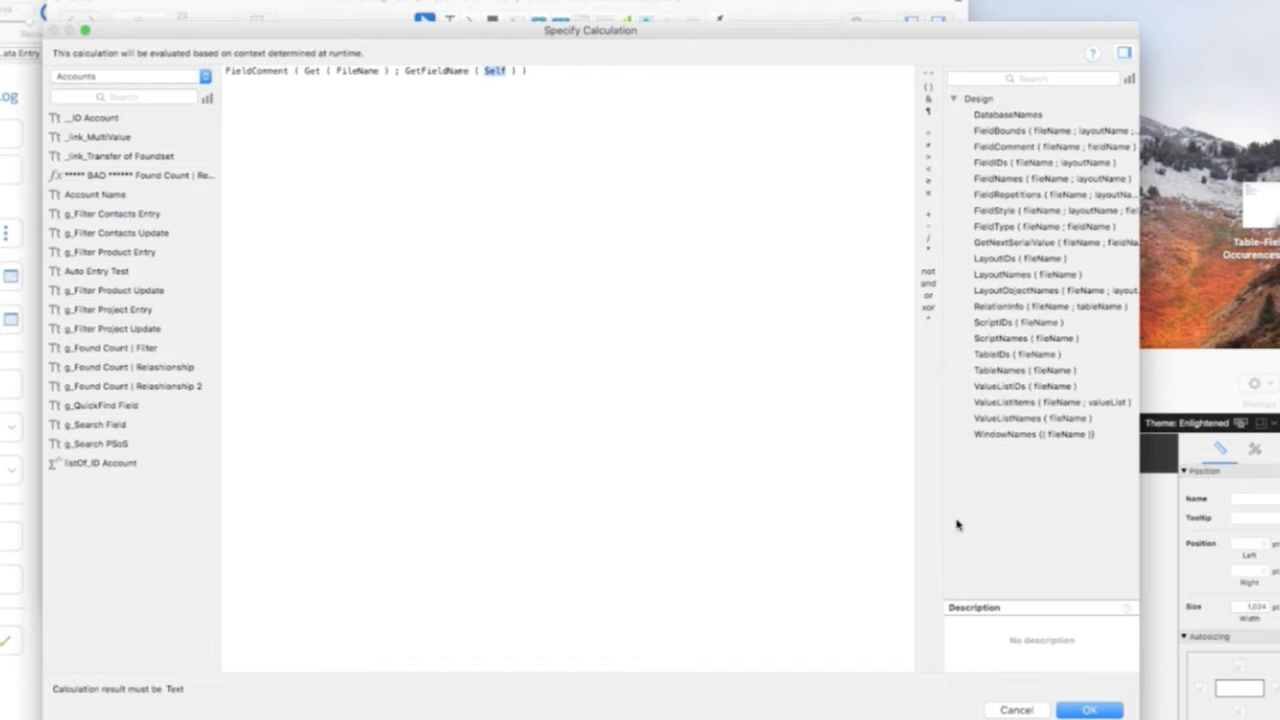
key(Escape)
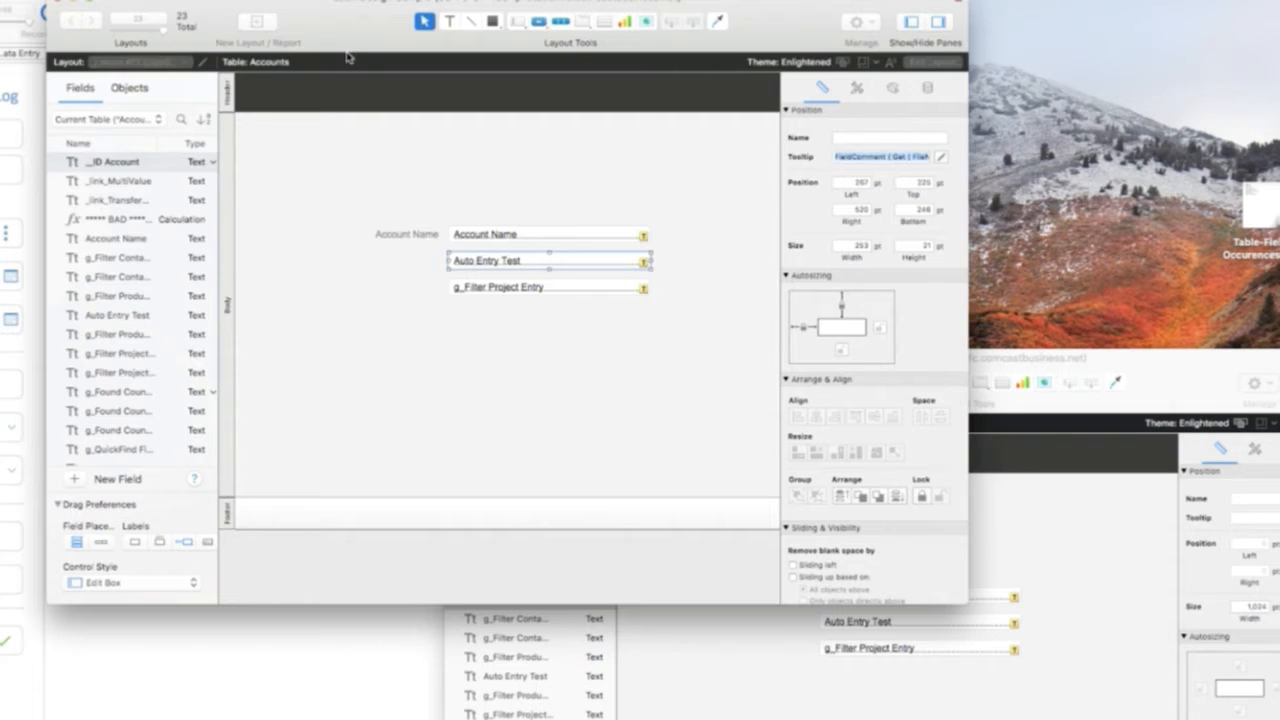
- Deselect the layout field and open the file's value list management
click(393, 207)
click(49, 7)
mouse_move(89, 91)
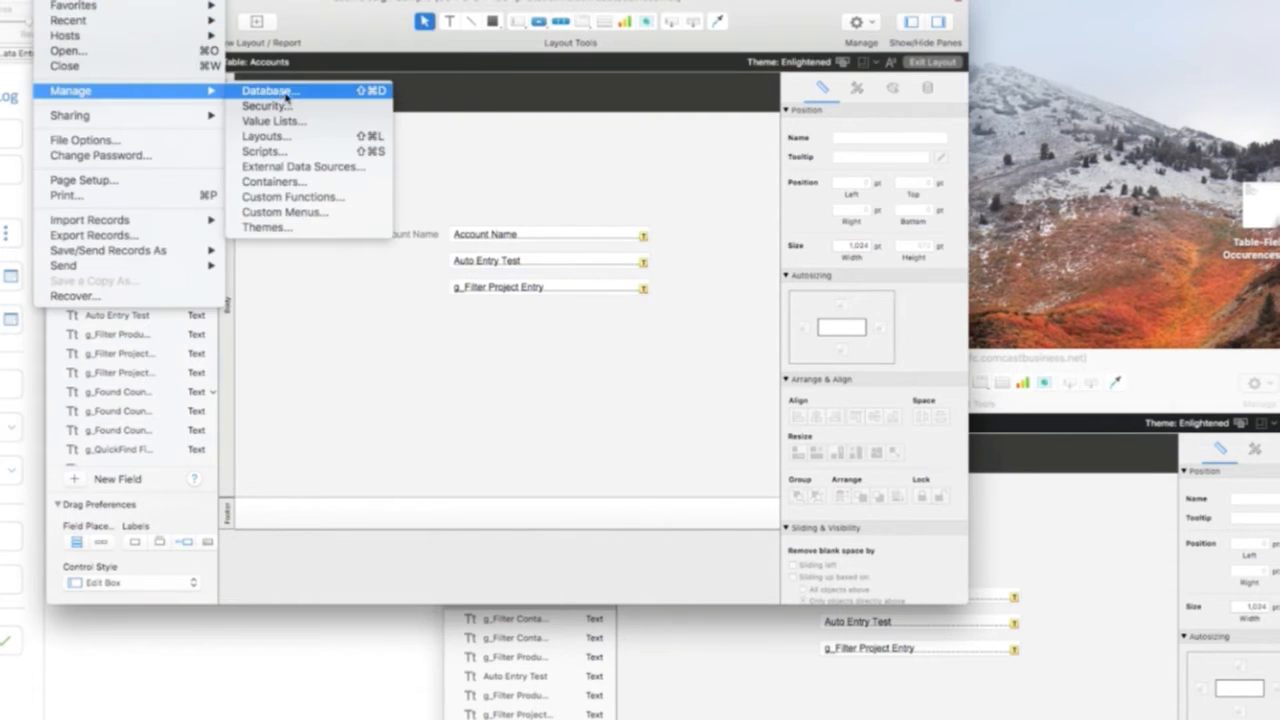
click(285, 122)
- Add a new watch expression in the Data Viewer using the ValueListItems function
click(419, 7)
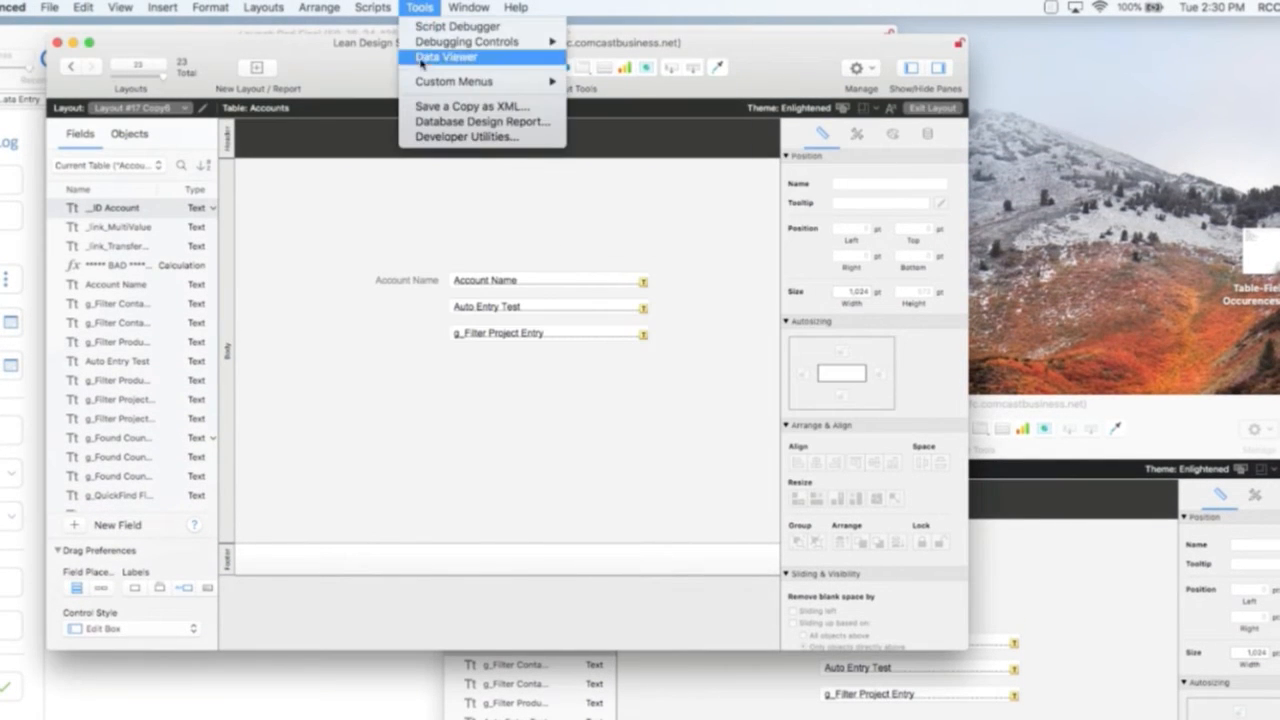
click(422, 58)
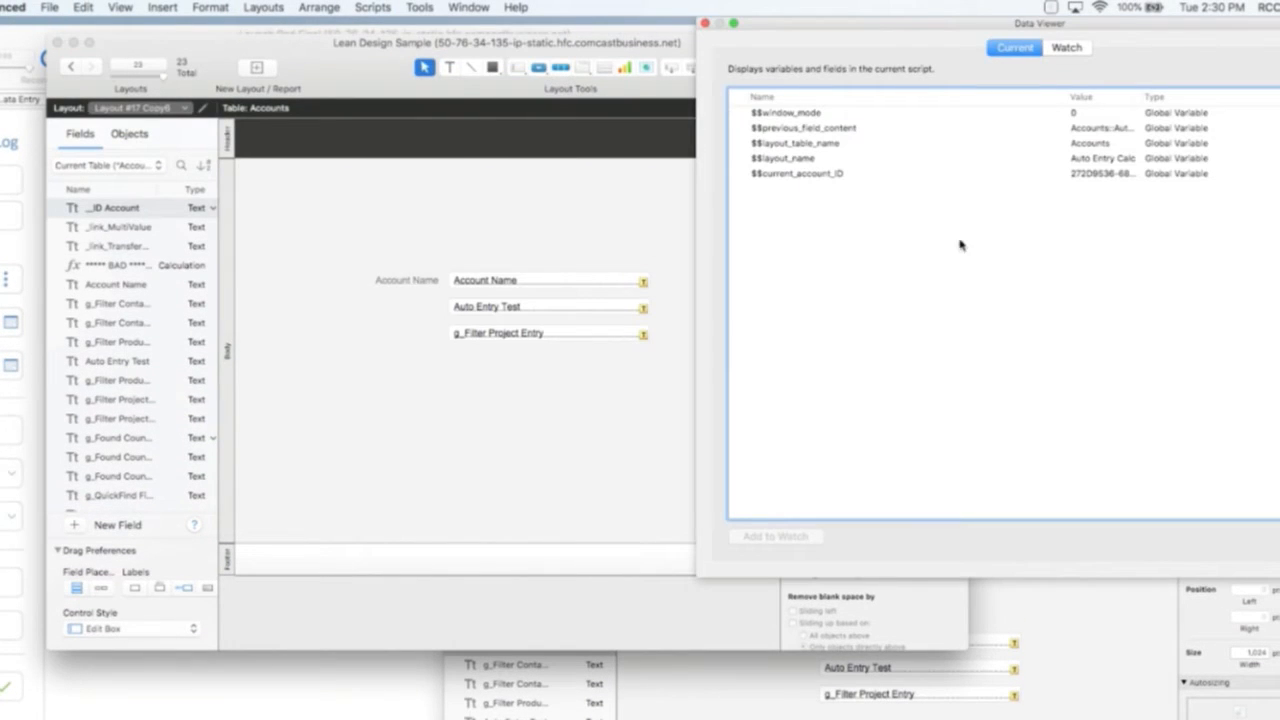
click(1066, 47)
click(1271, 539)
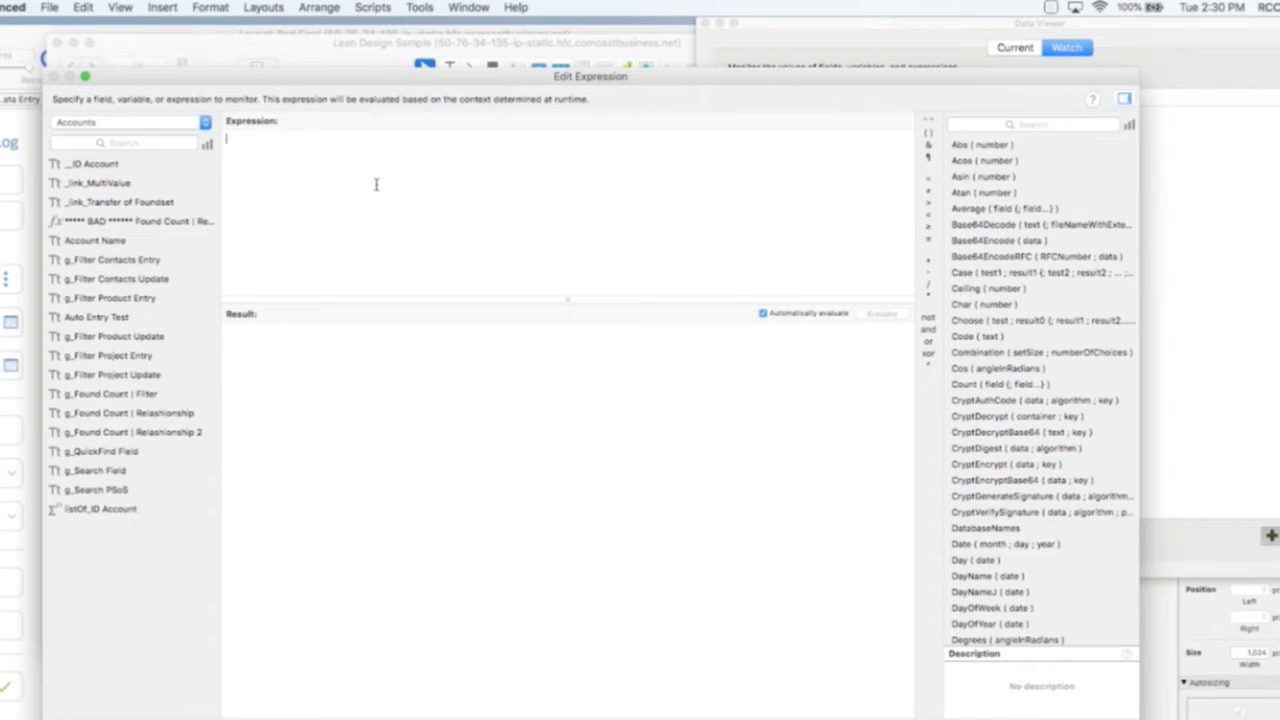
text(value)
key(Down)
key(Down)
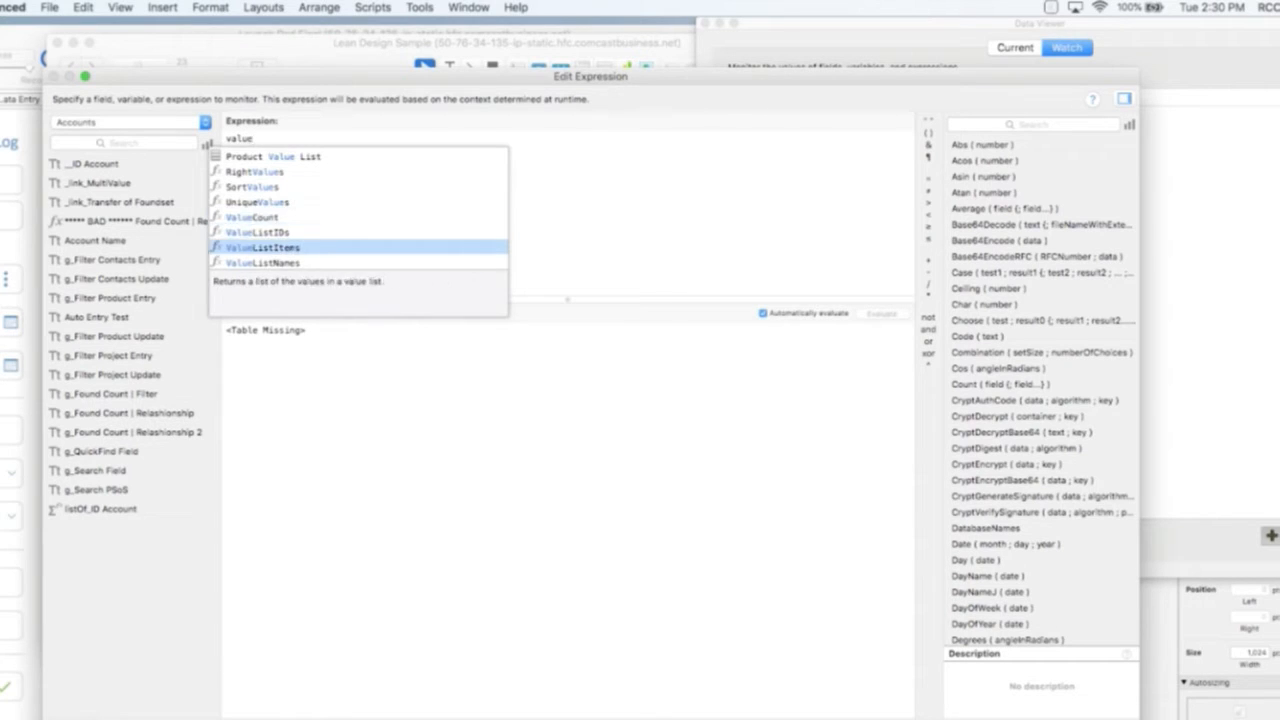
key(Return)
- Set the expression's file name parameter to Get ( fileName )
double_click(328, 135)
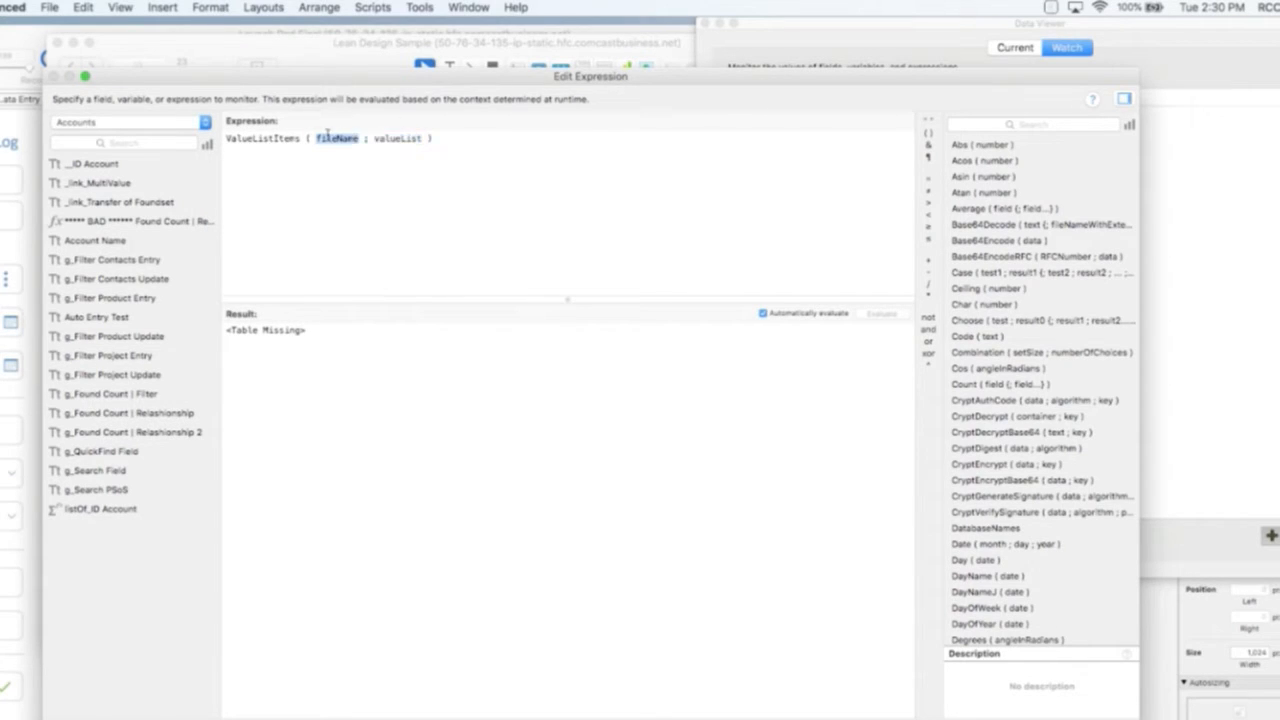
click(316, 138)
text(Get ()
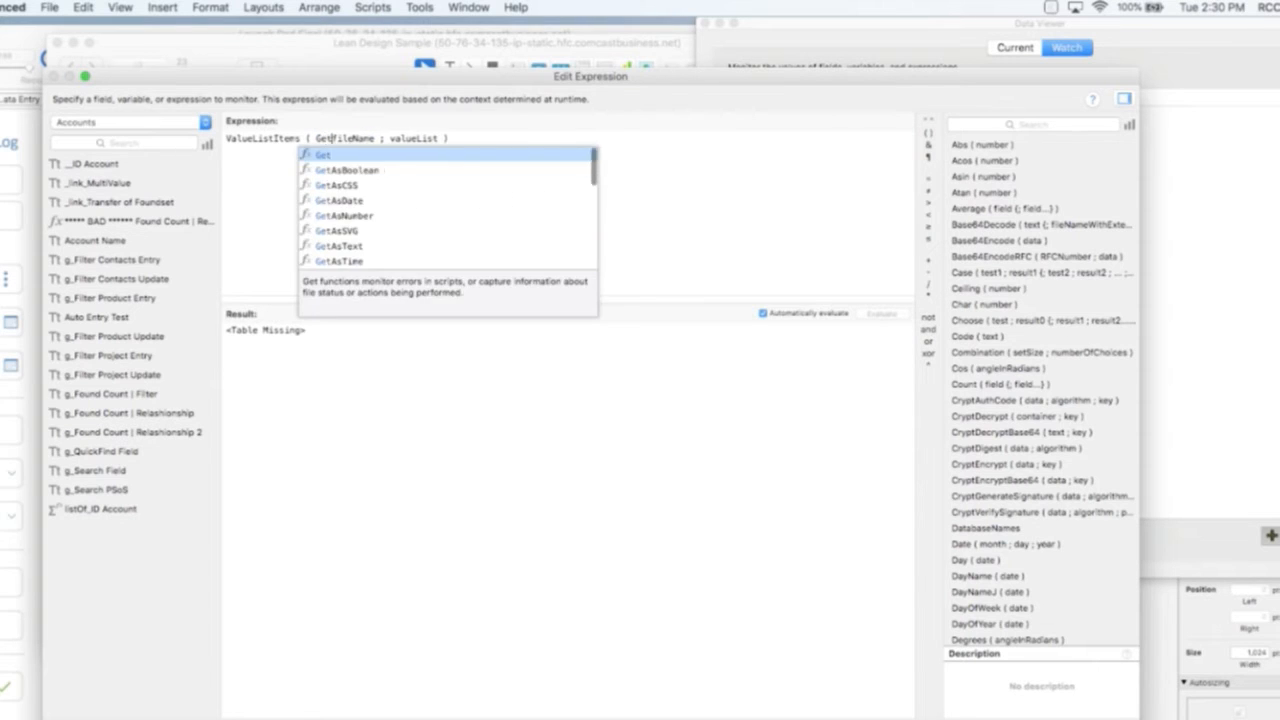
click(386, 136)
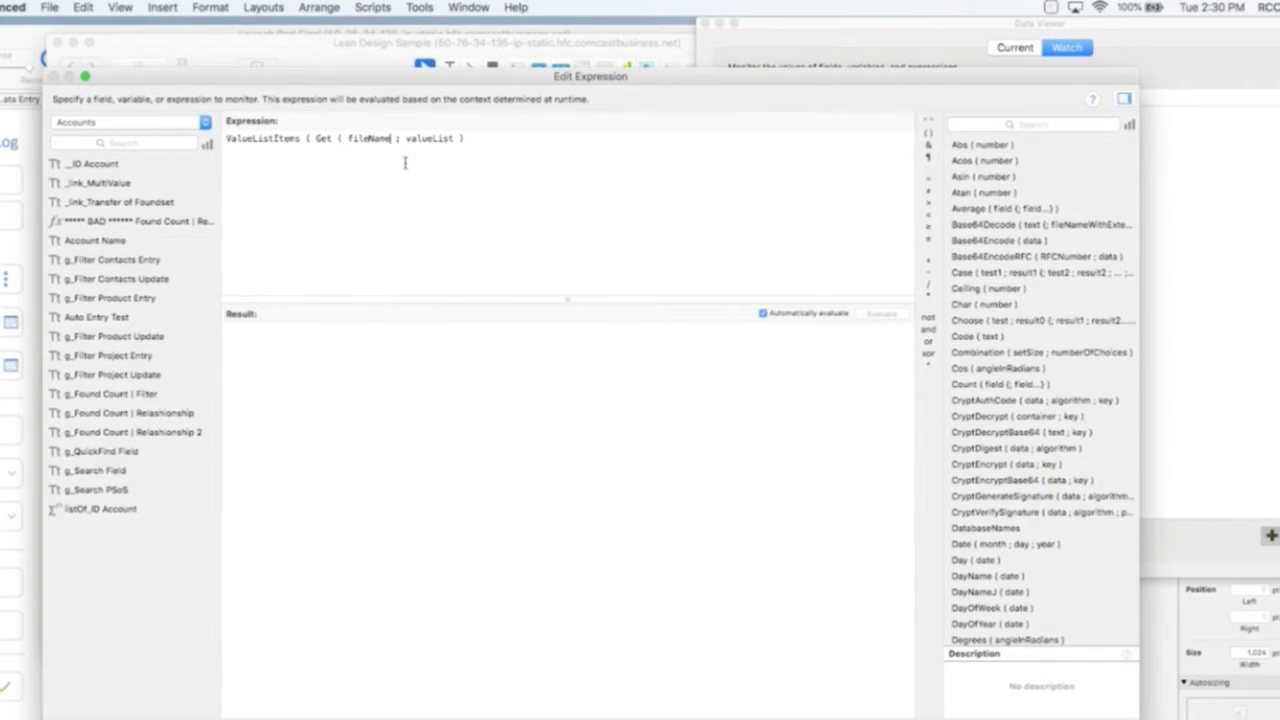
text())
- Set the expression's value list parameter to "Cities" so the list's items are evaluated
double_click(441, 140)
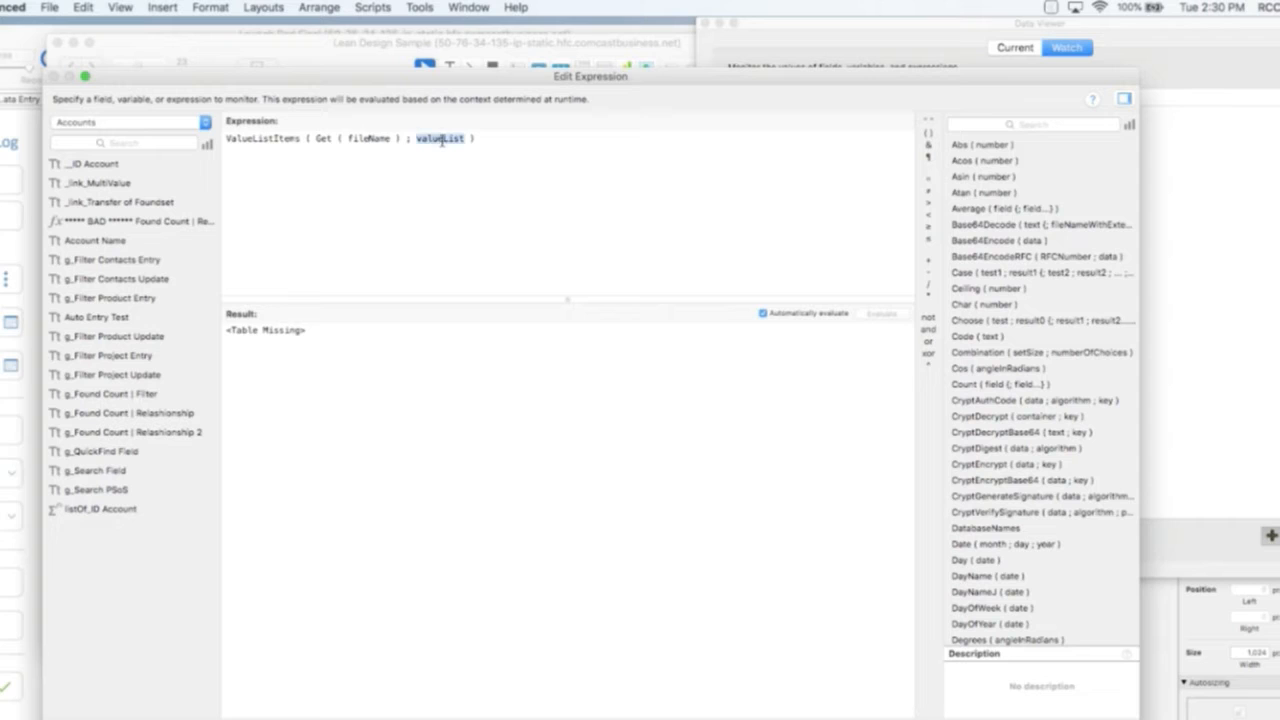
text("Ci)
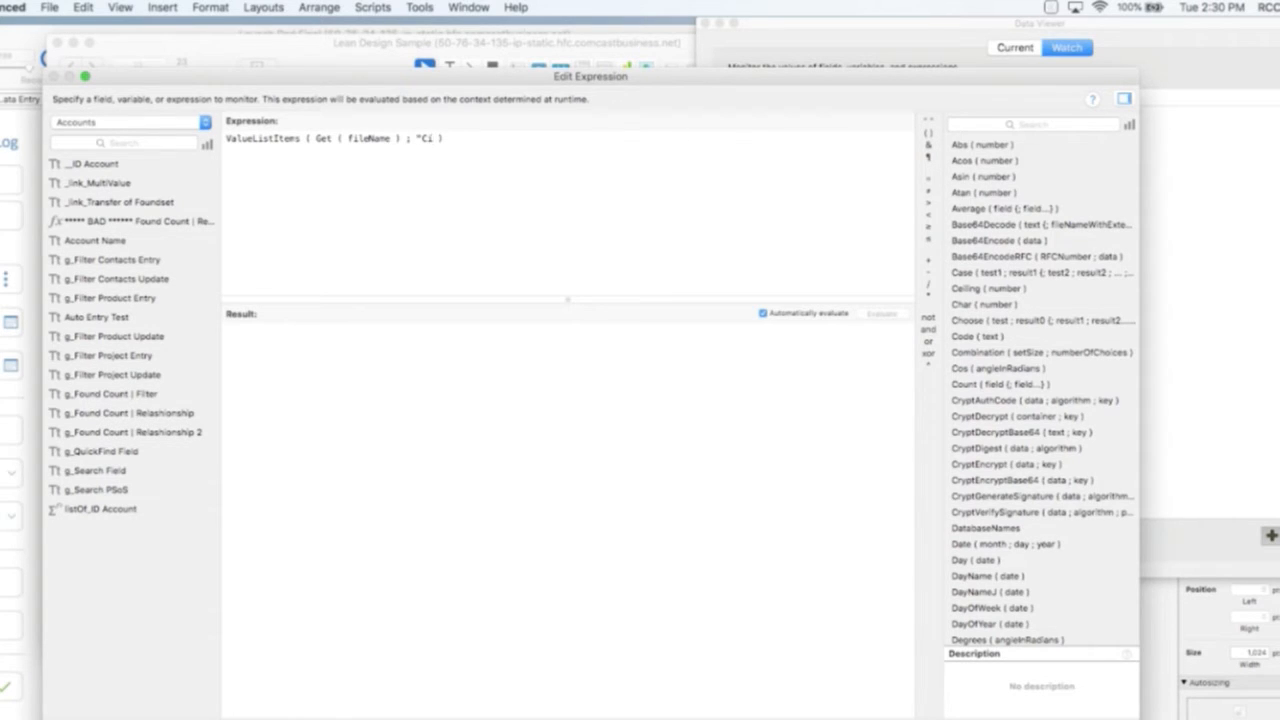
text(ties)
key(BackSpace)
key(BackSpace)
key(BackSpace)
key(BackSpace)
text(ties")
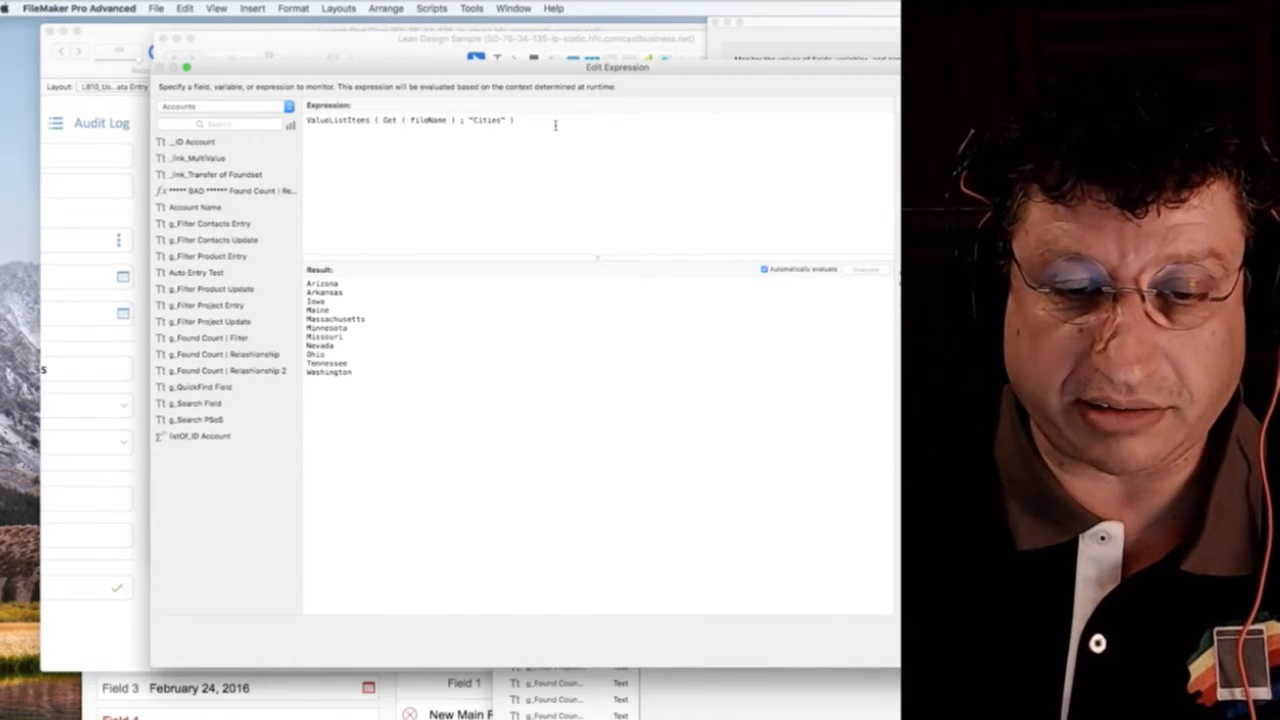
- Replace the watch expression with GetValue ( ValueListItems ( Get ( fileName ) ; "Cities" ) ; 3 )
key(super+a)
key(BackSpace)
text(Getv)
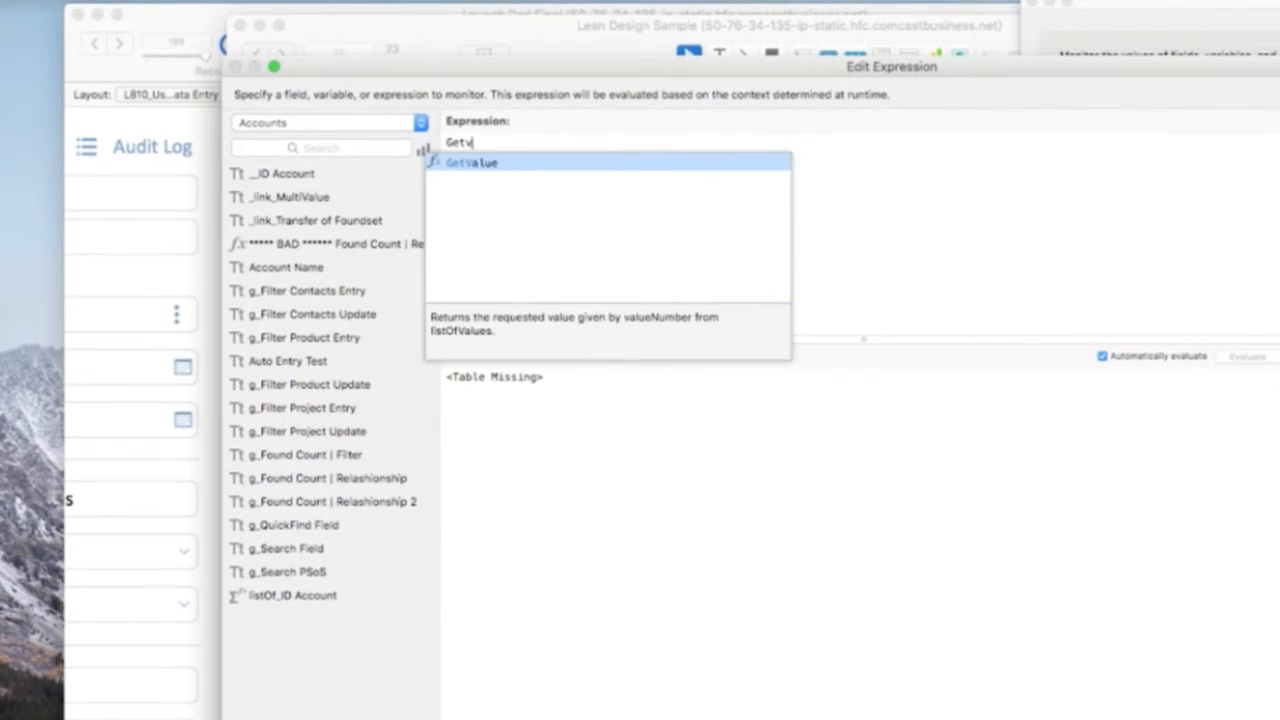
key(Return)
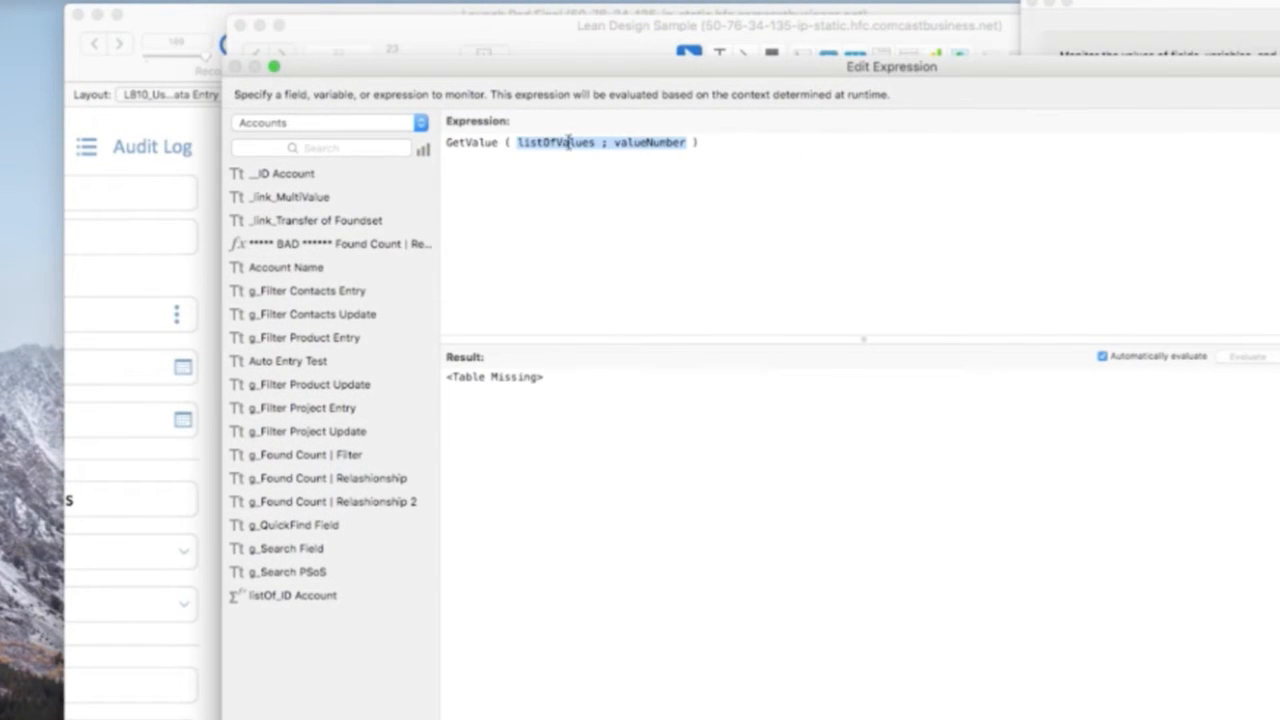
text(ValueListItems ( Get ( fileName ) ; "Cities" ))
double_click(893, 143)
text(3)
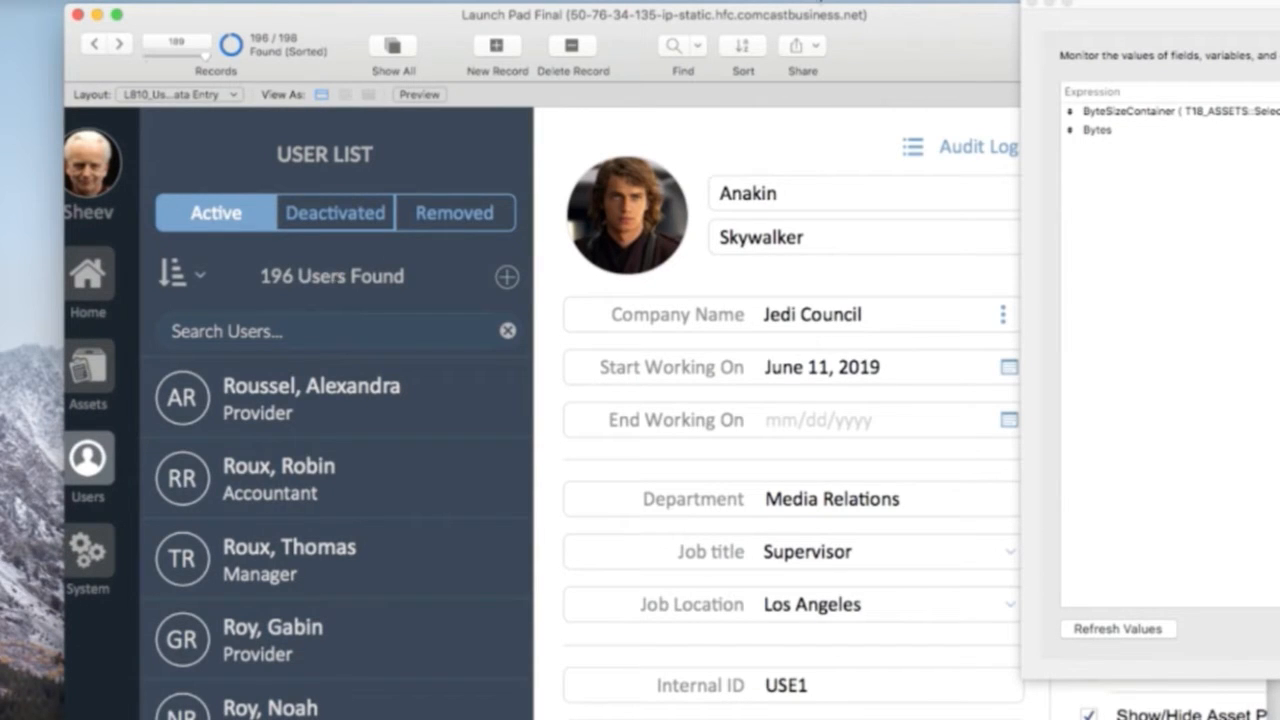
- Close the Data Viewer, reposition the Lean Design Sample window, and show the Launch Pad Final users layout in Layout mode
click(1029, 4)
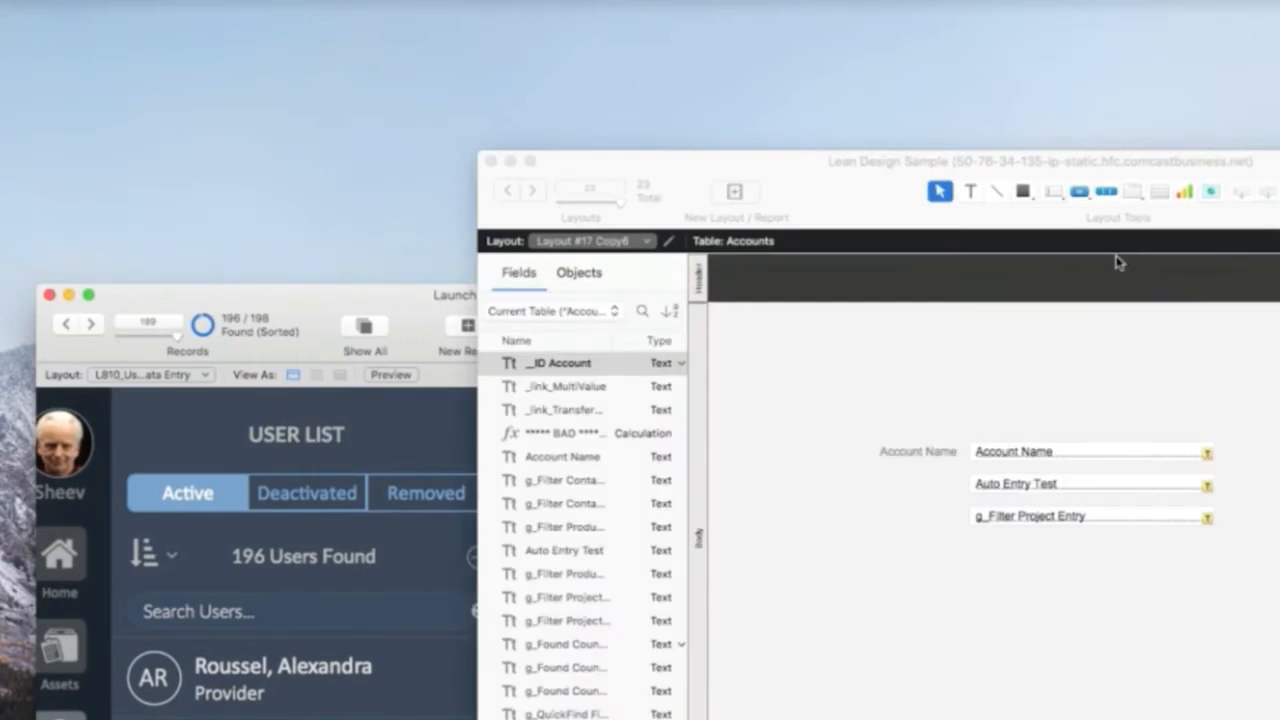
drag(868, 209, 612, 100)
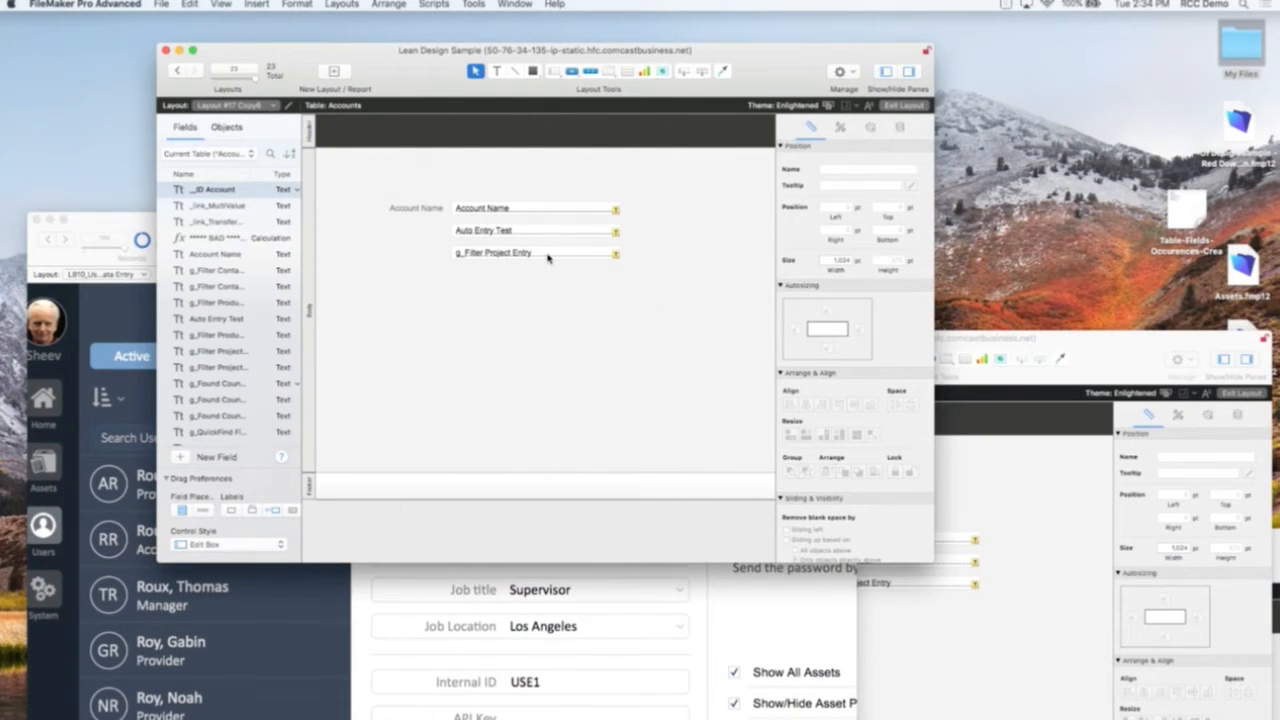
click(638, 659)
key(super+l)
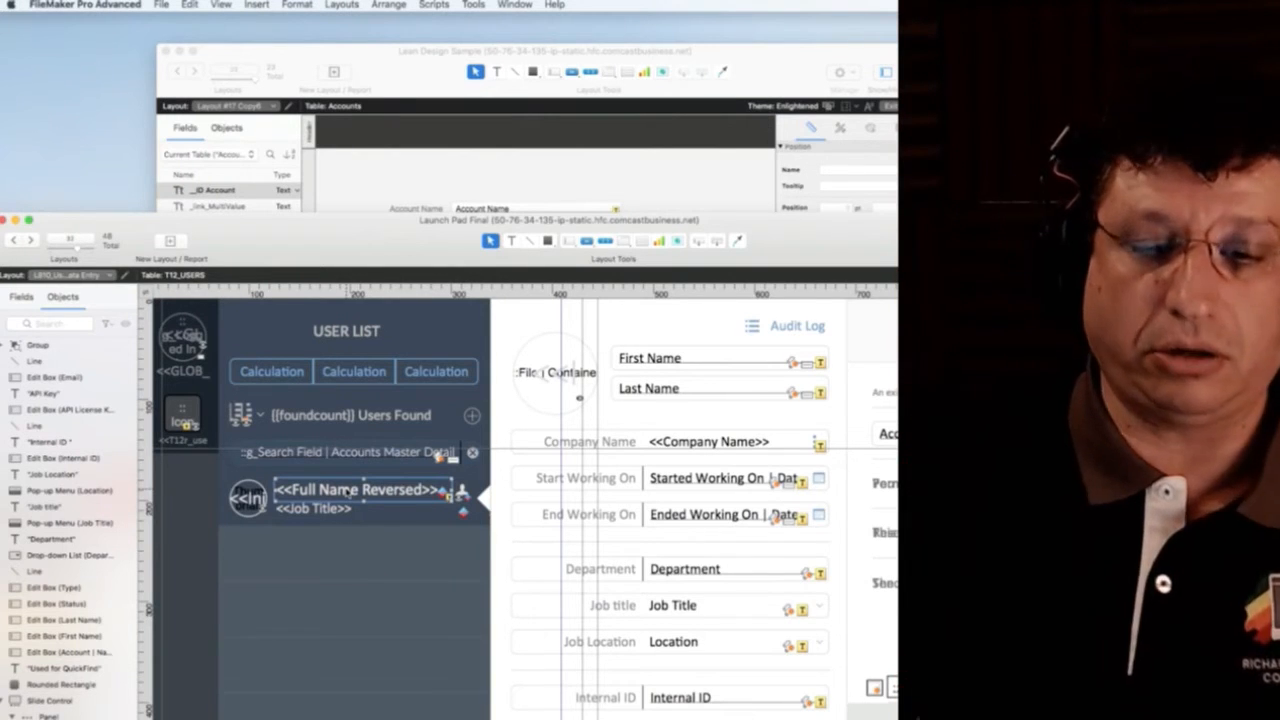
- Return to the Lean Design Sample layout and delete the g_Filter Project Entry field
click(452, 188)
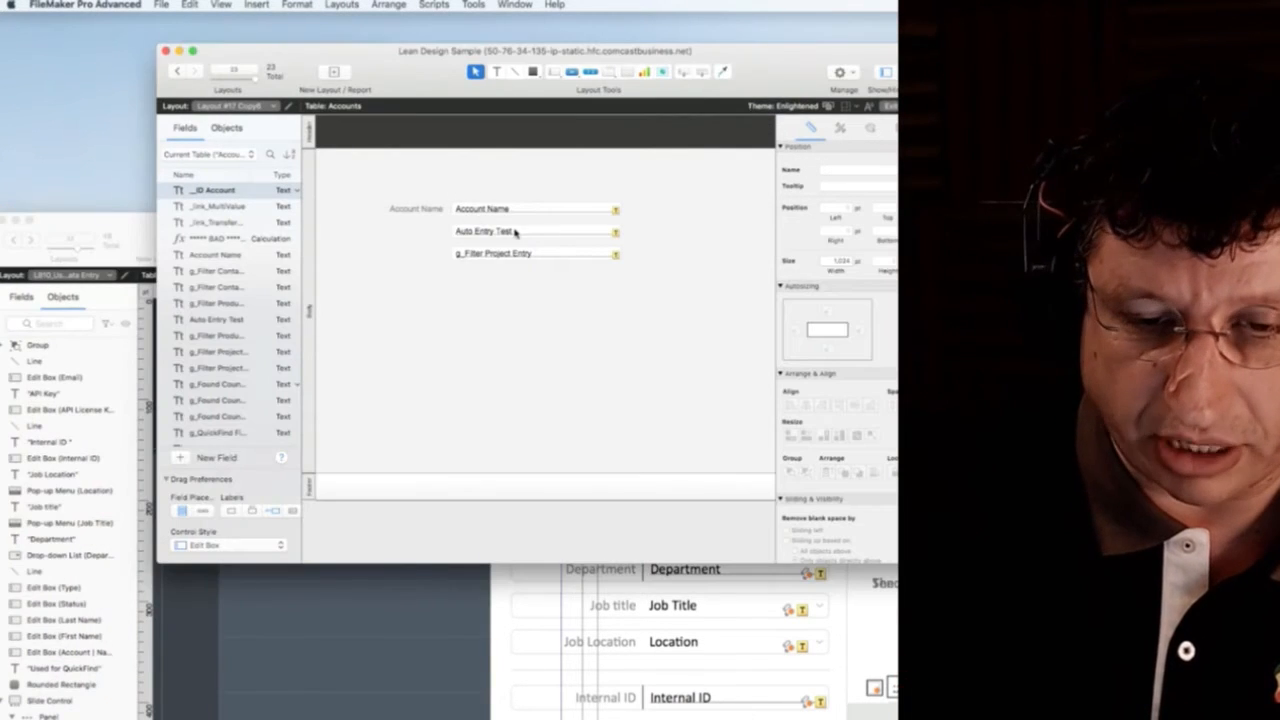
click(508, 254)
key(BackSpace)
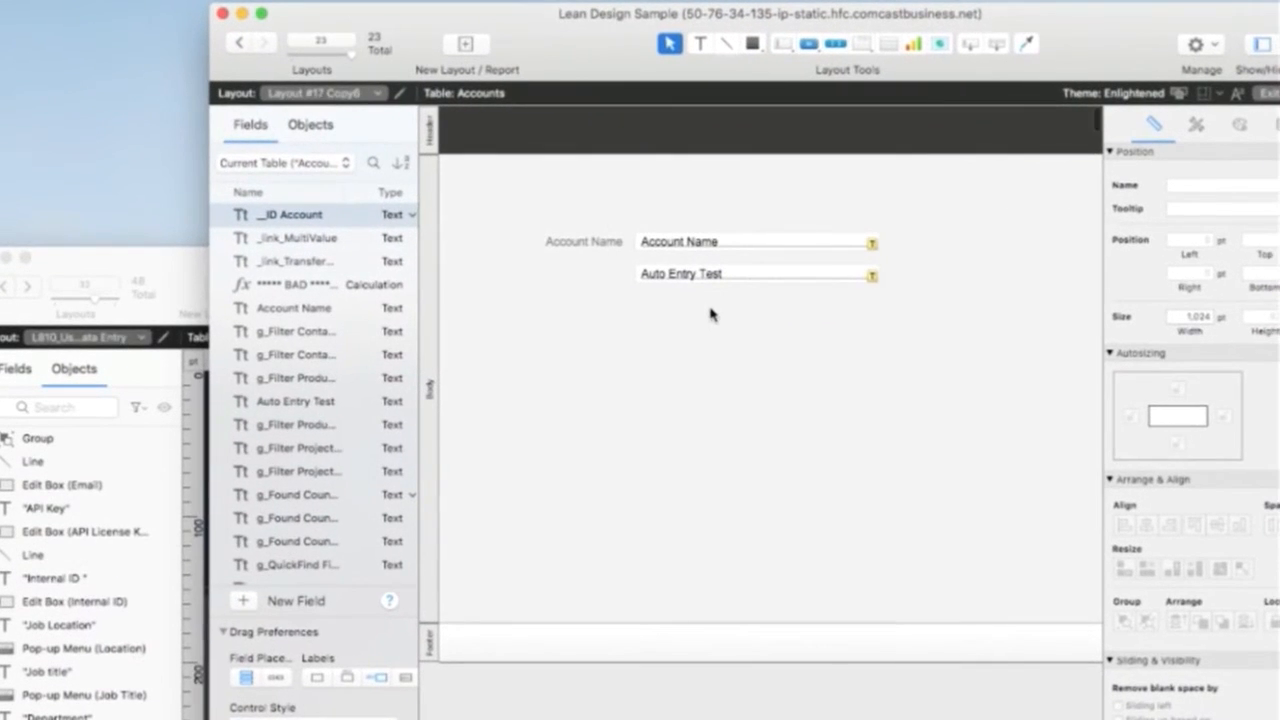
- Respecify the Auto Entry Test field with a created label beside it
double_click(614, 259)
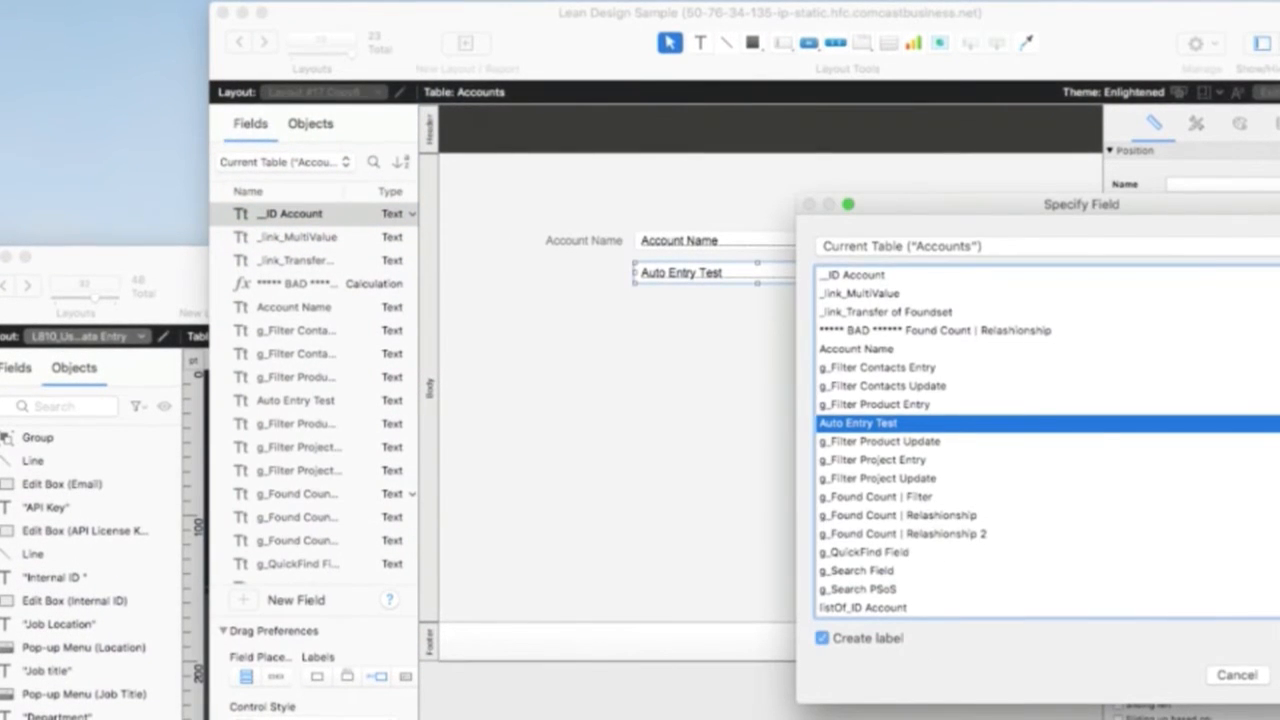
key(Return)
click(717, 274)
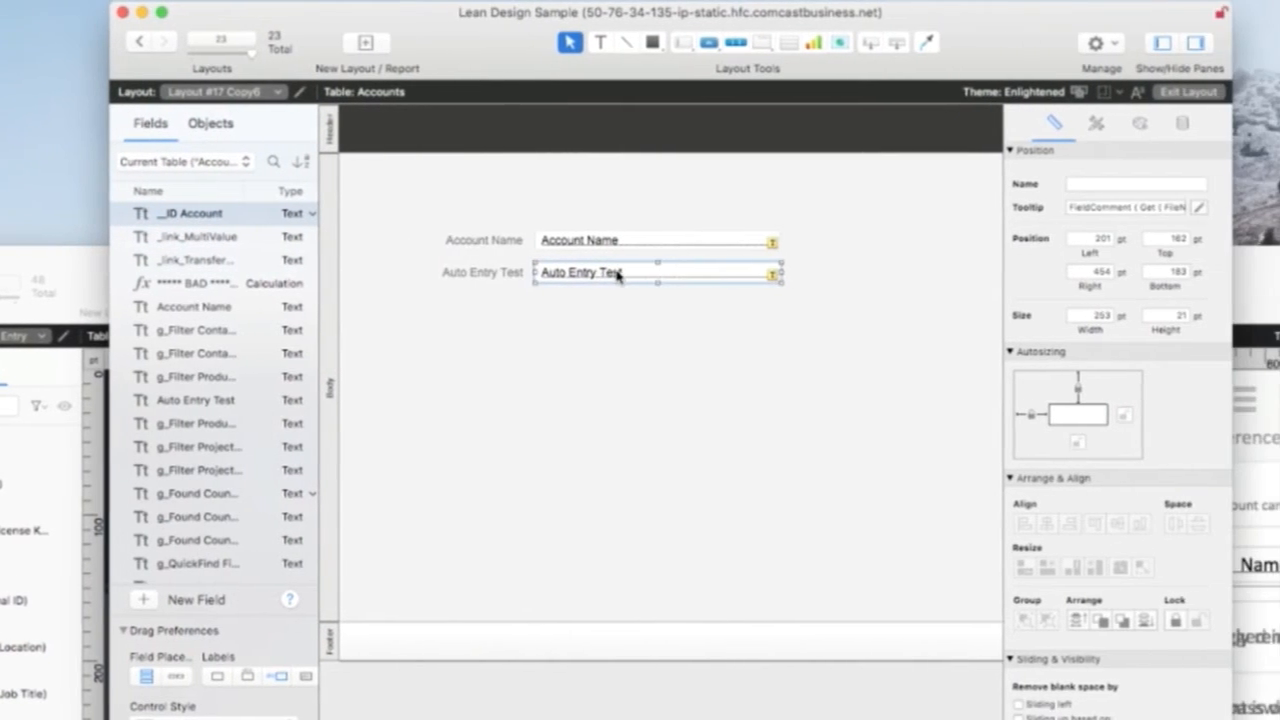
- Place unlabelled copies of the Account Name and Auto Entry Test fields side by side lower in the body and preview them in Browse mode
drag(549, 247, 439, 401)
click(1154, 675)
drag(587, 263, 748, 423)
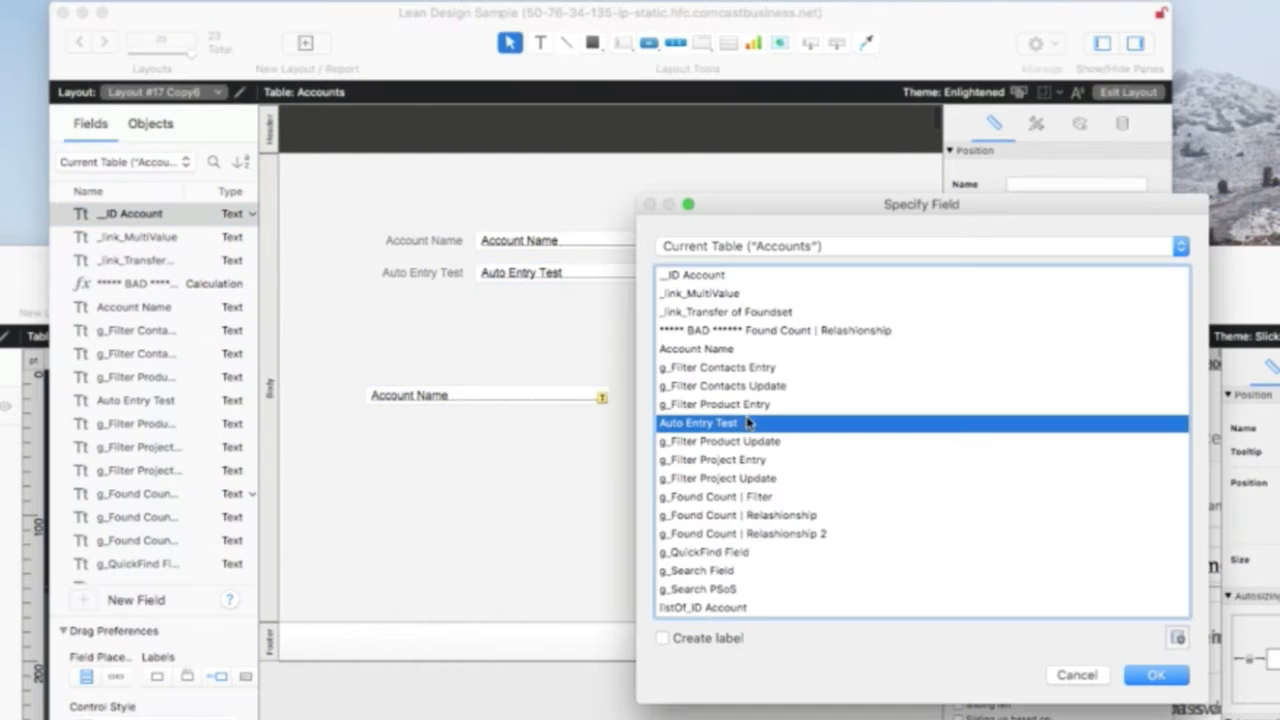
click(1152, 677)
drag(764, 428, 695, 408)
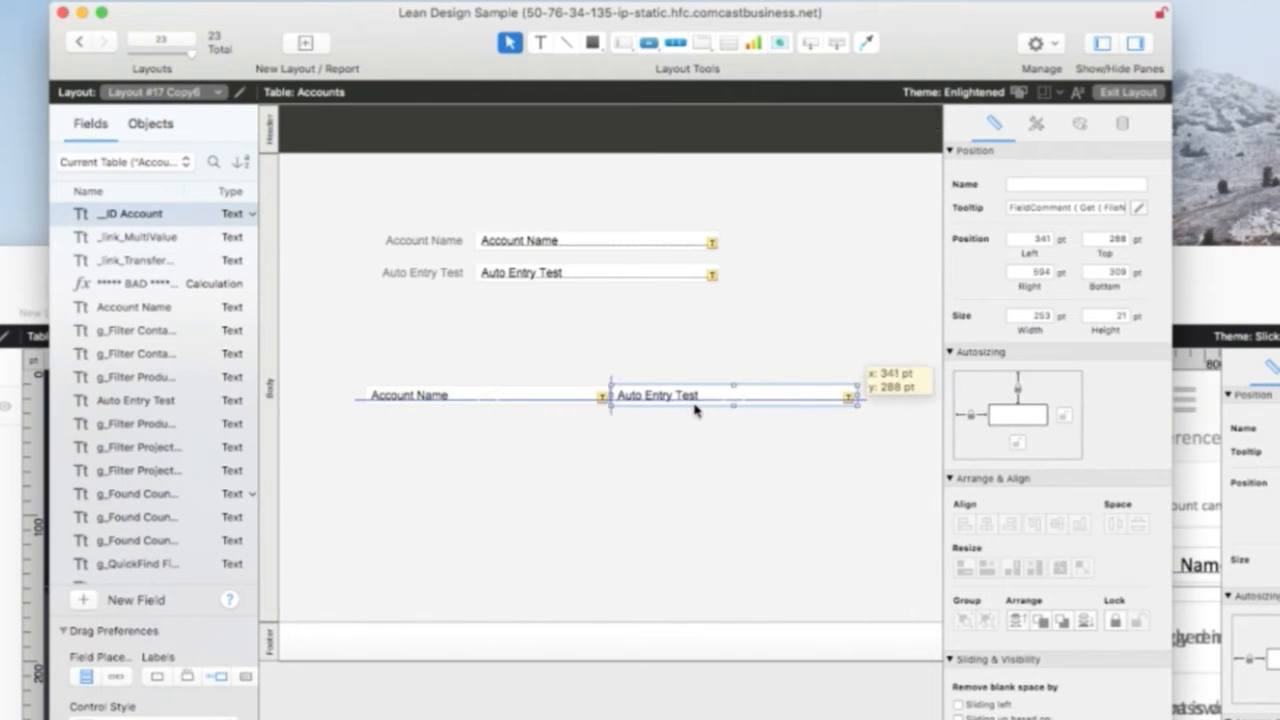
key(super+b)
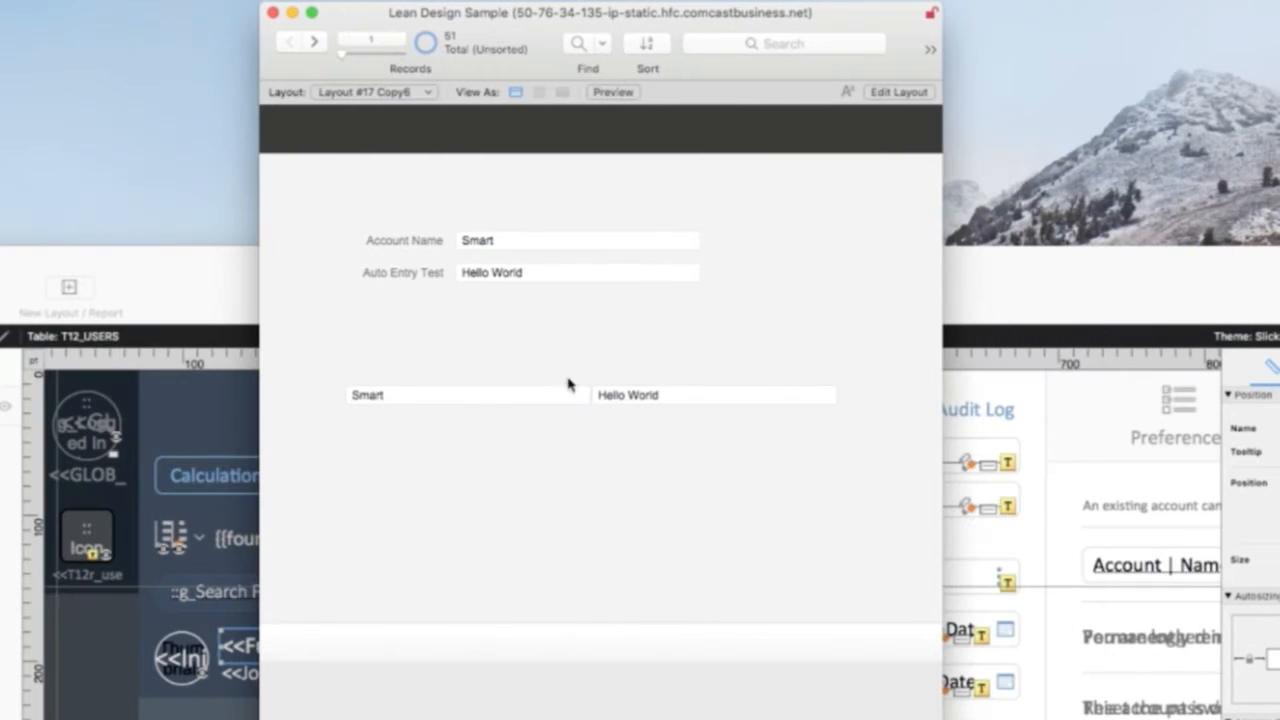
- Back in Layout mode, create the merge text <<Account Name>> | <<Auto Entry Test>> below the copied fields
key(super+l)
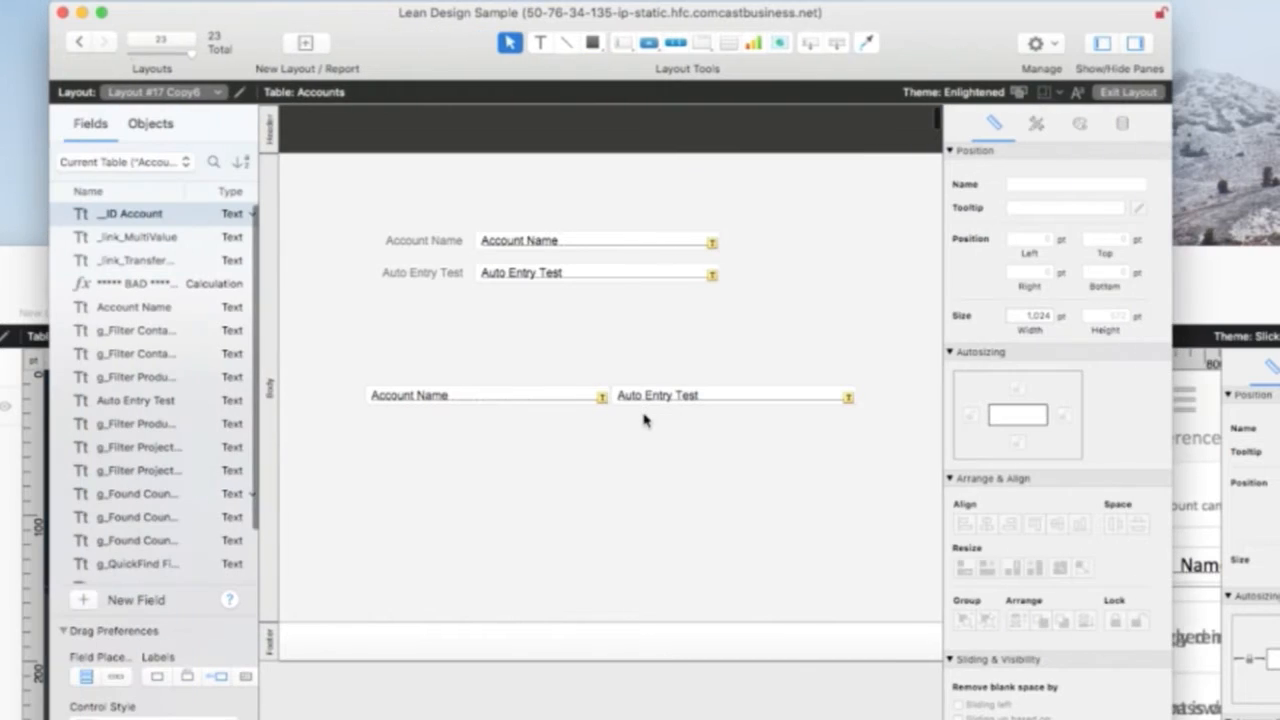
double_click(644, 402)
double_click(744, 428)
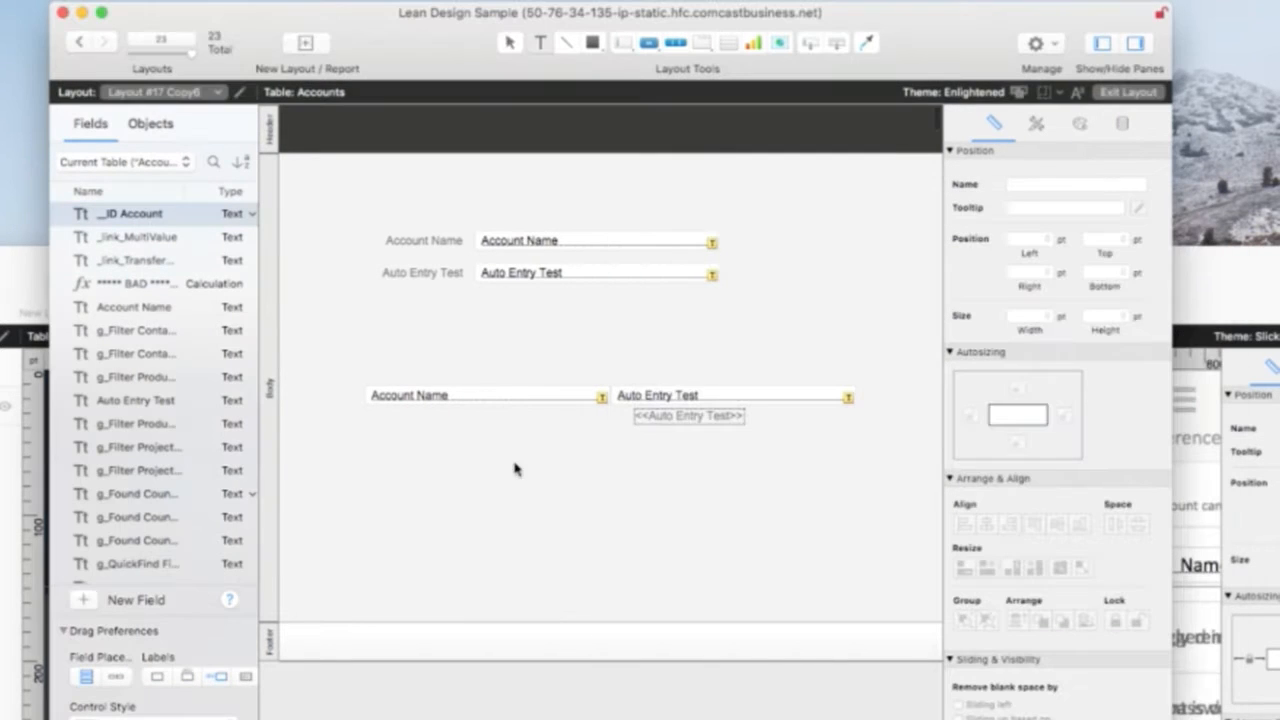
key(alt+super+m)
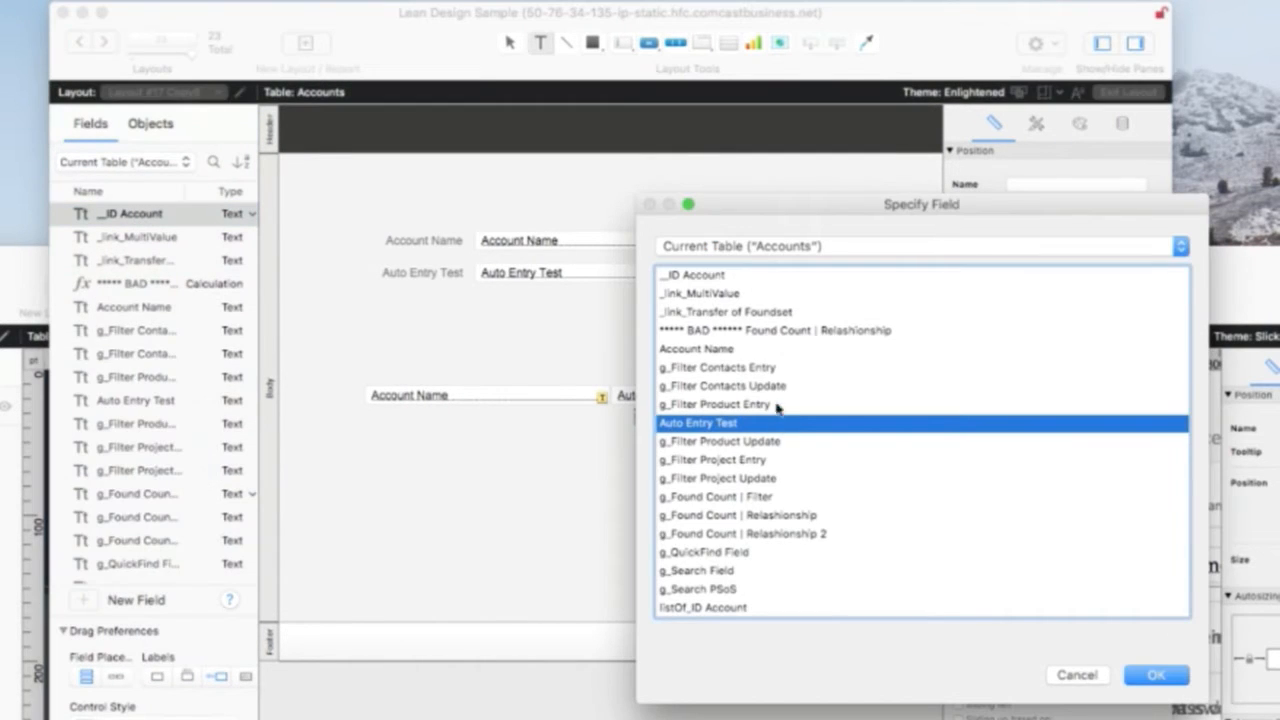
double_click(727, 351)
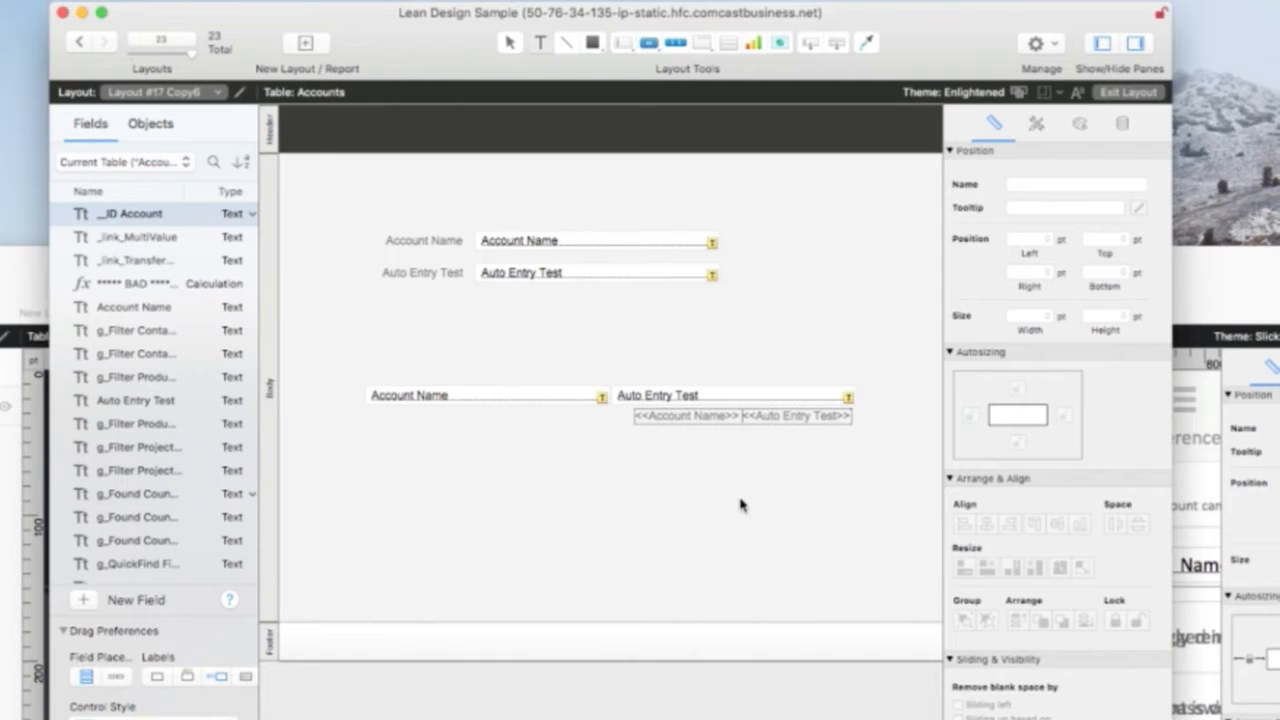
key(Escape)
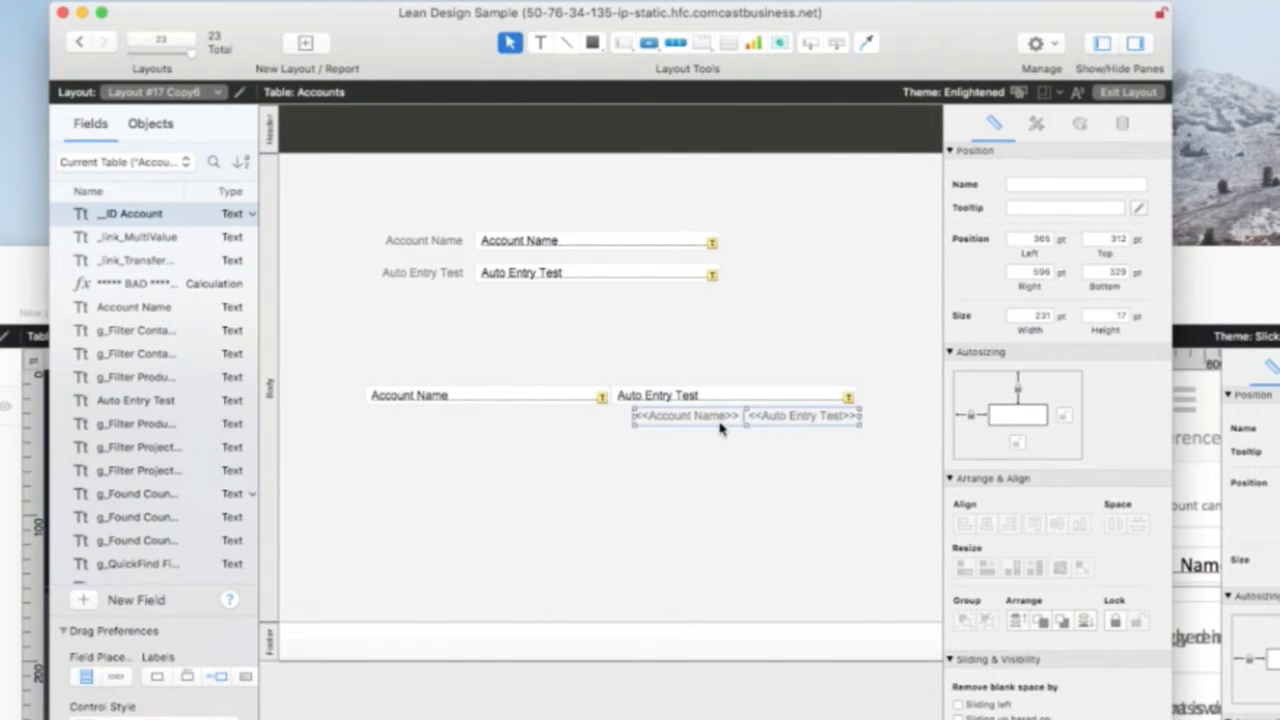
- Move the merge text directly under the copied Account Name field and set its text color to black
drag(720, 427, 456, 439)
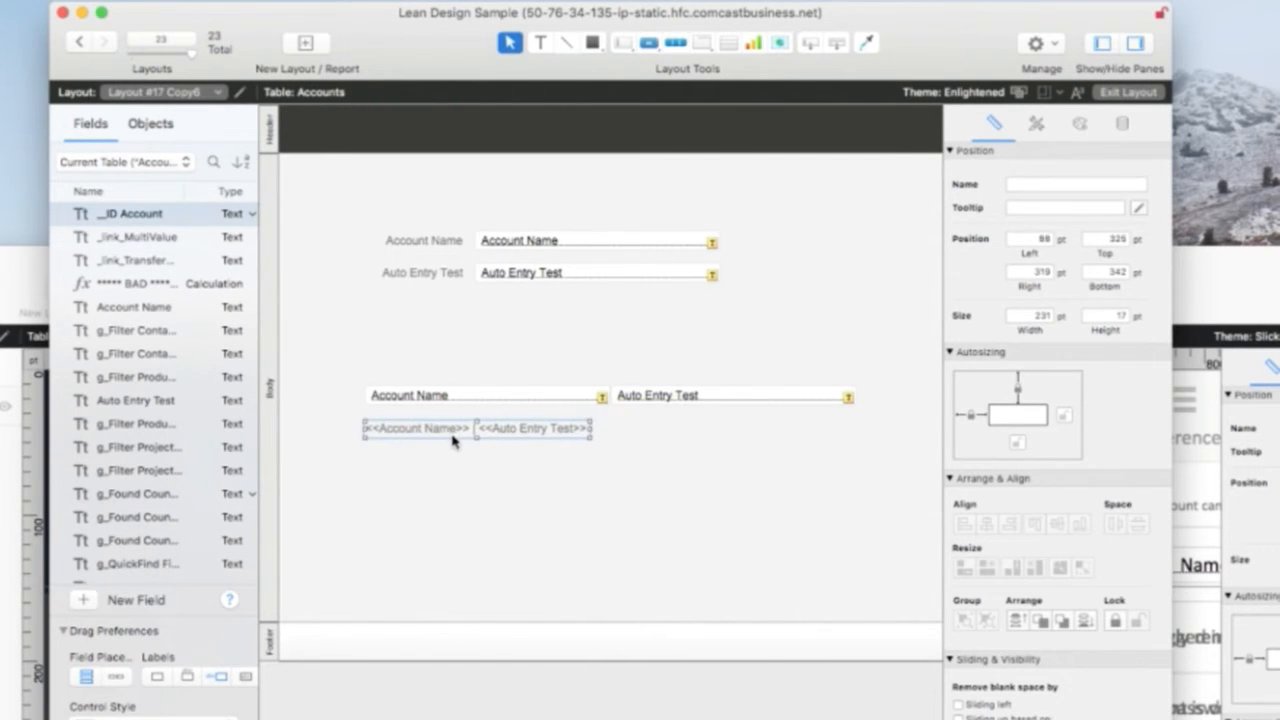
click(1079, 128)
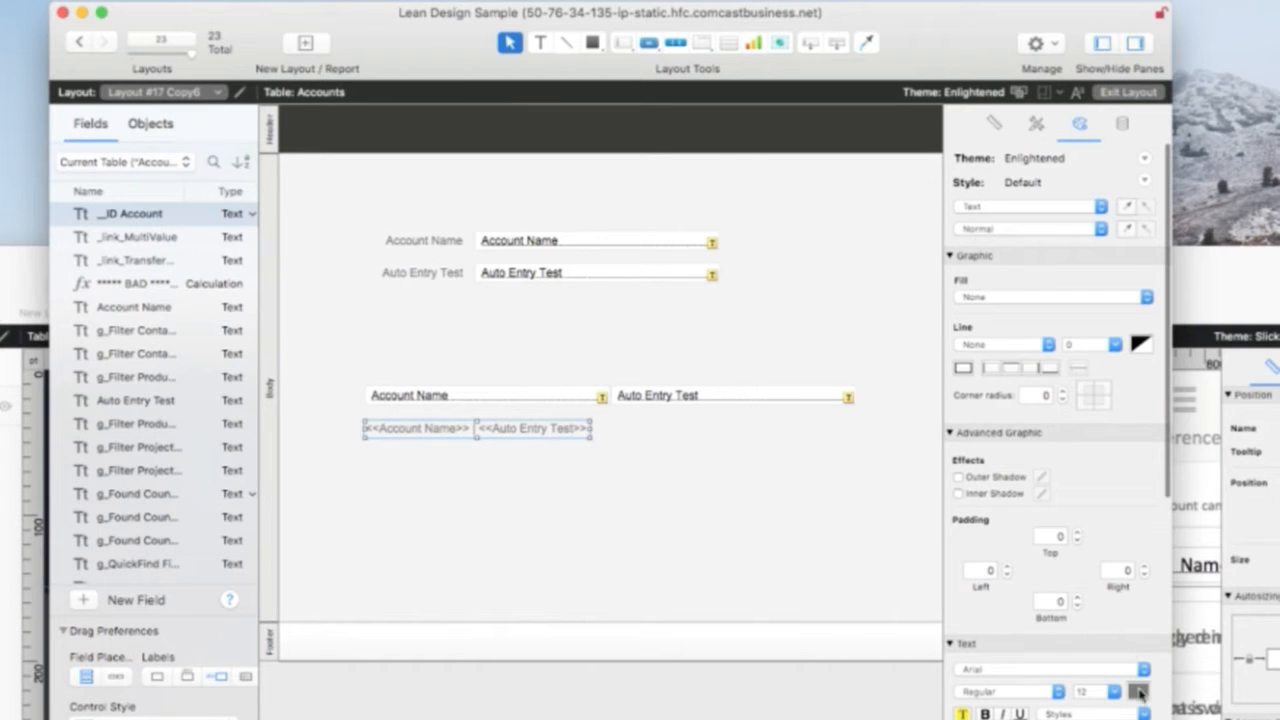
click(1140, 693)
click(1120, 717)
click(789, 607)
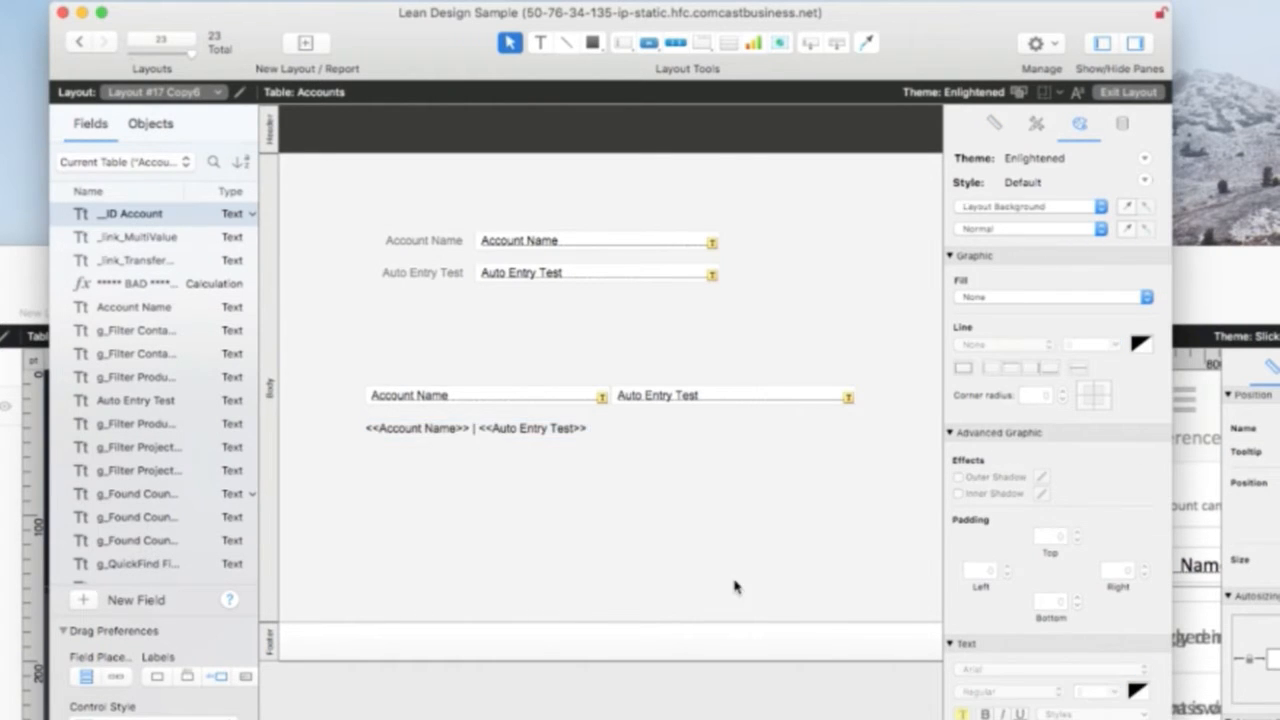
- Compare the merge text with the two side-by-side fields in Browse mode
key(super+b)
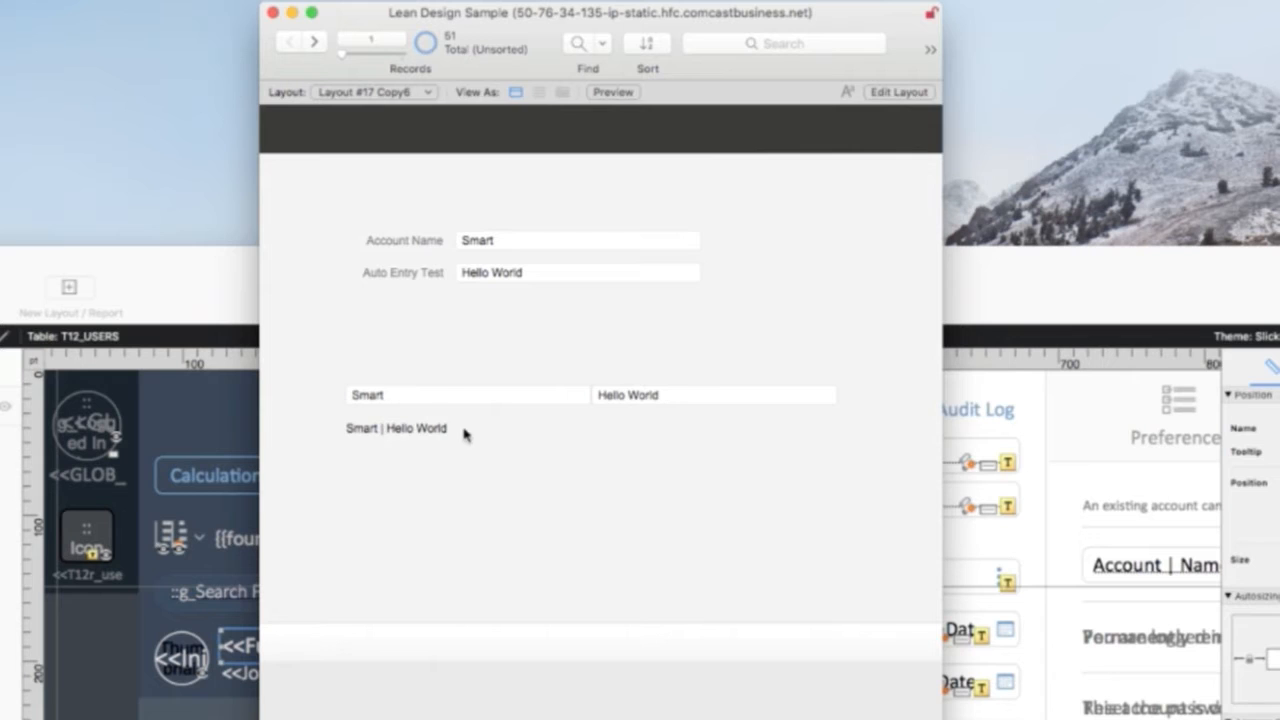
click(430, 392)
click(713, 392)
click(600, 443)
- Return to Layout mode and delete the merge text together with the copied Account Name and Auto Entry Test fields
key(super+l)
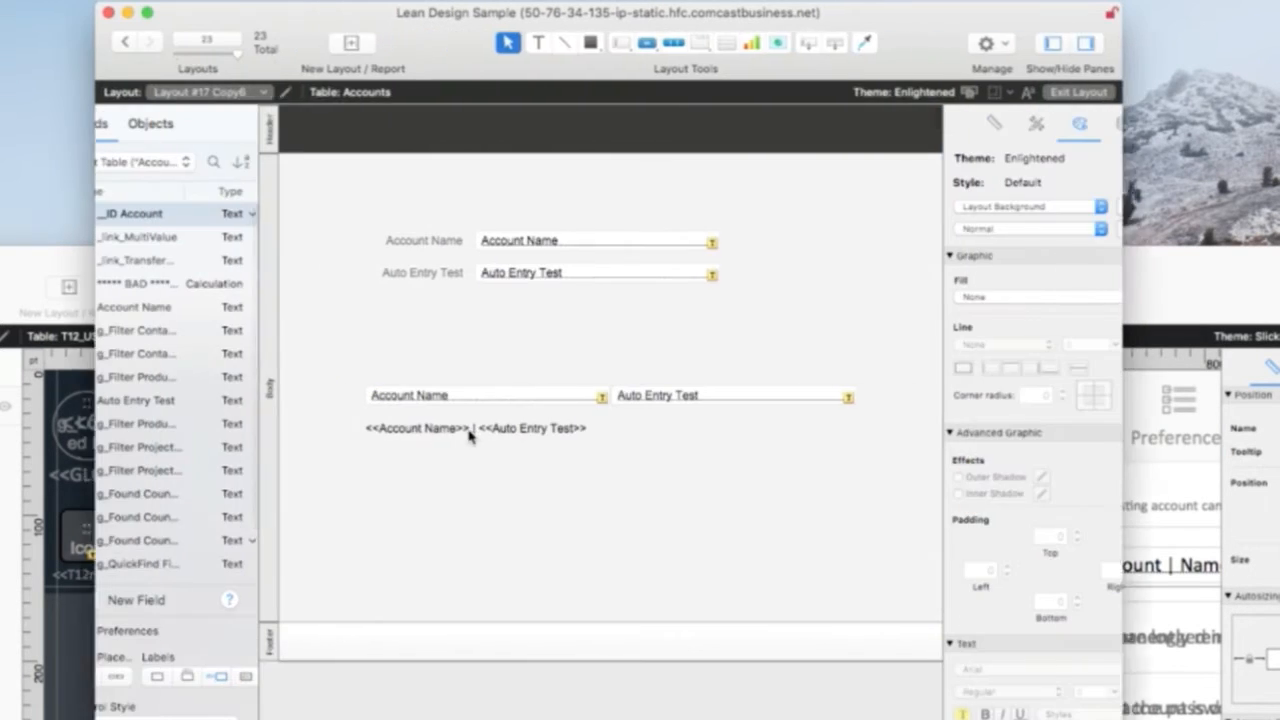
click(478, 429)
key(Delete)
click(484, 398)
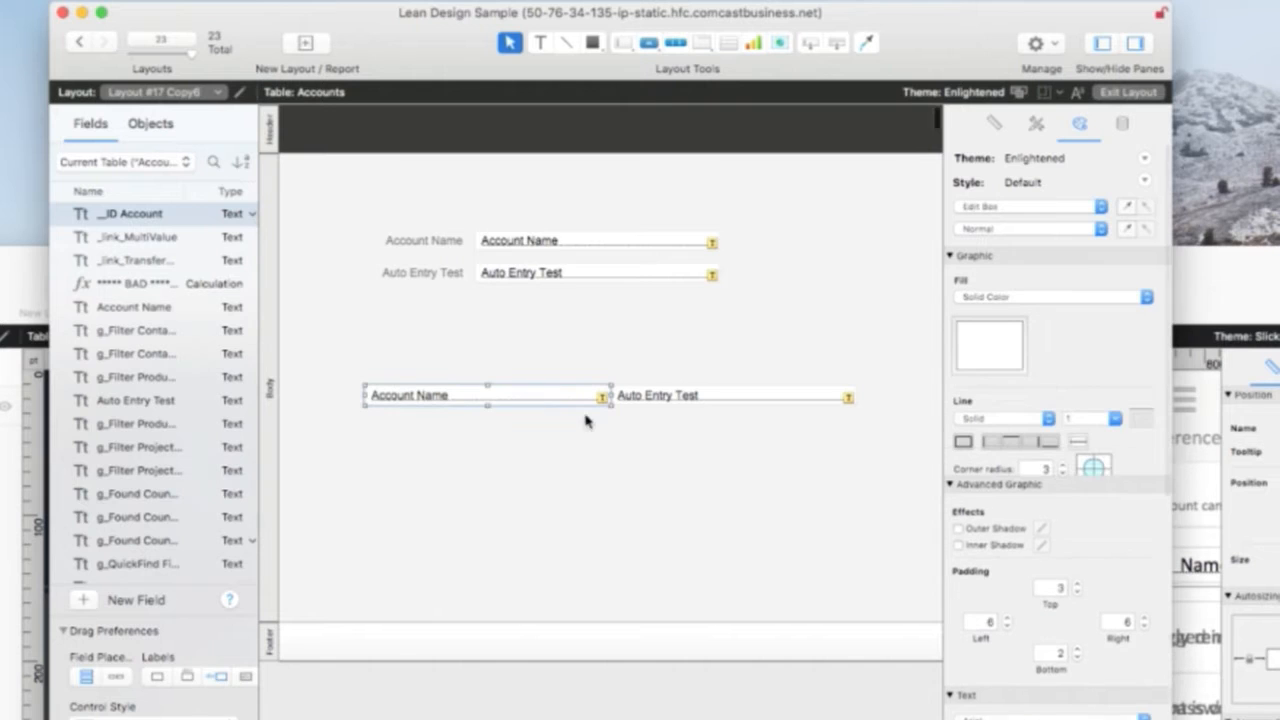
shift+click(632, 400)
key(Delete)
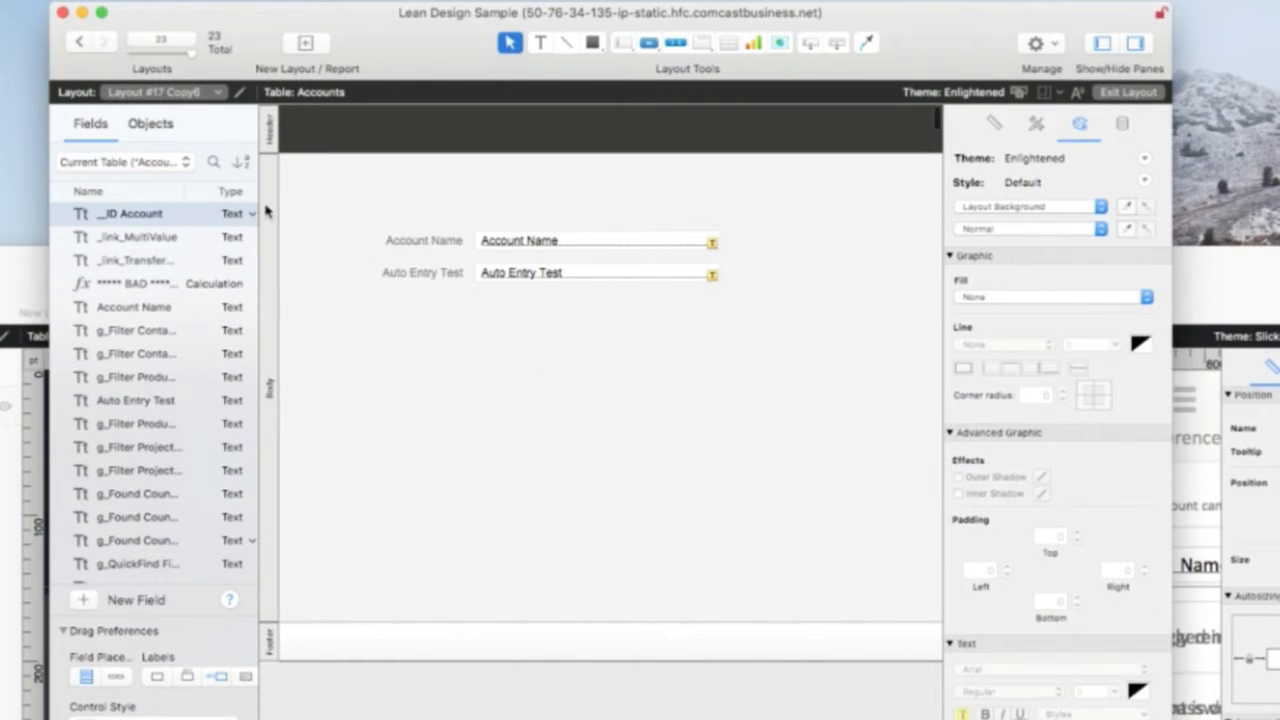
- List the fields of the related table Contacts | Bad and select Auto Entry Calc
click(133, 164)
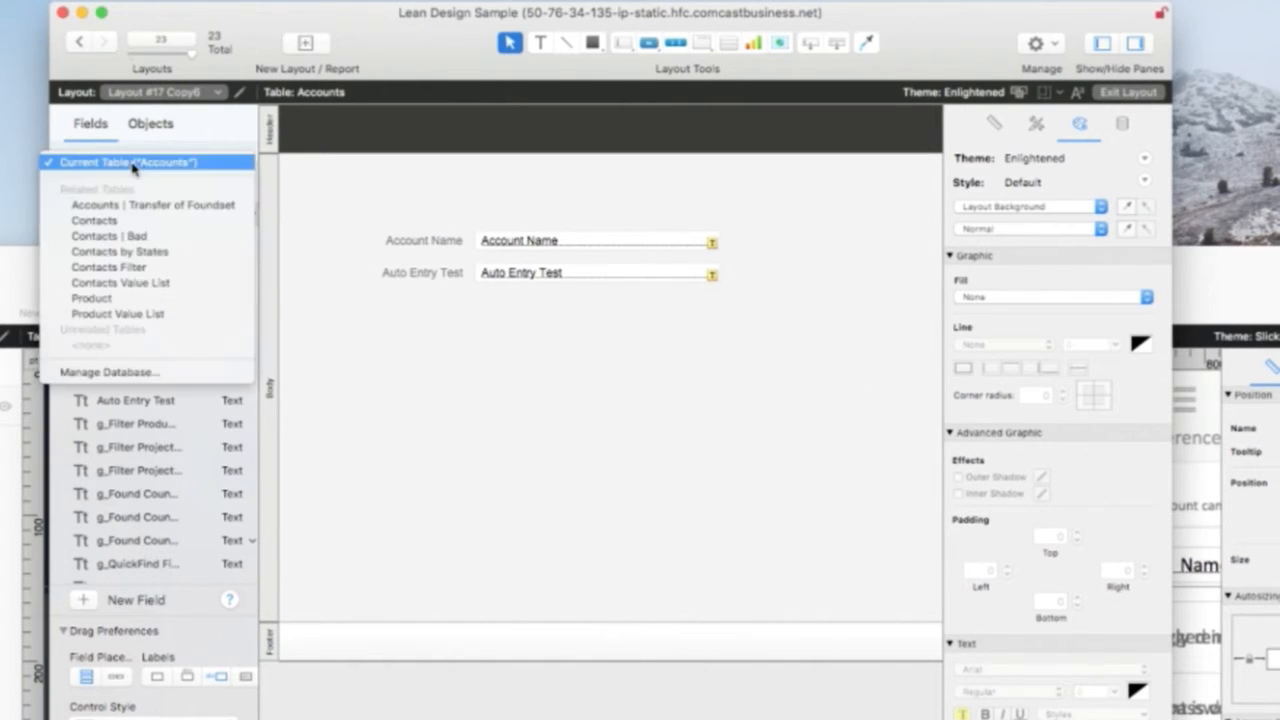
click(115, 237)
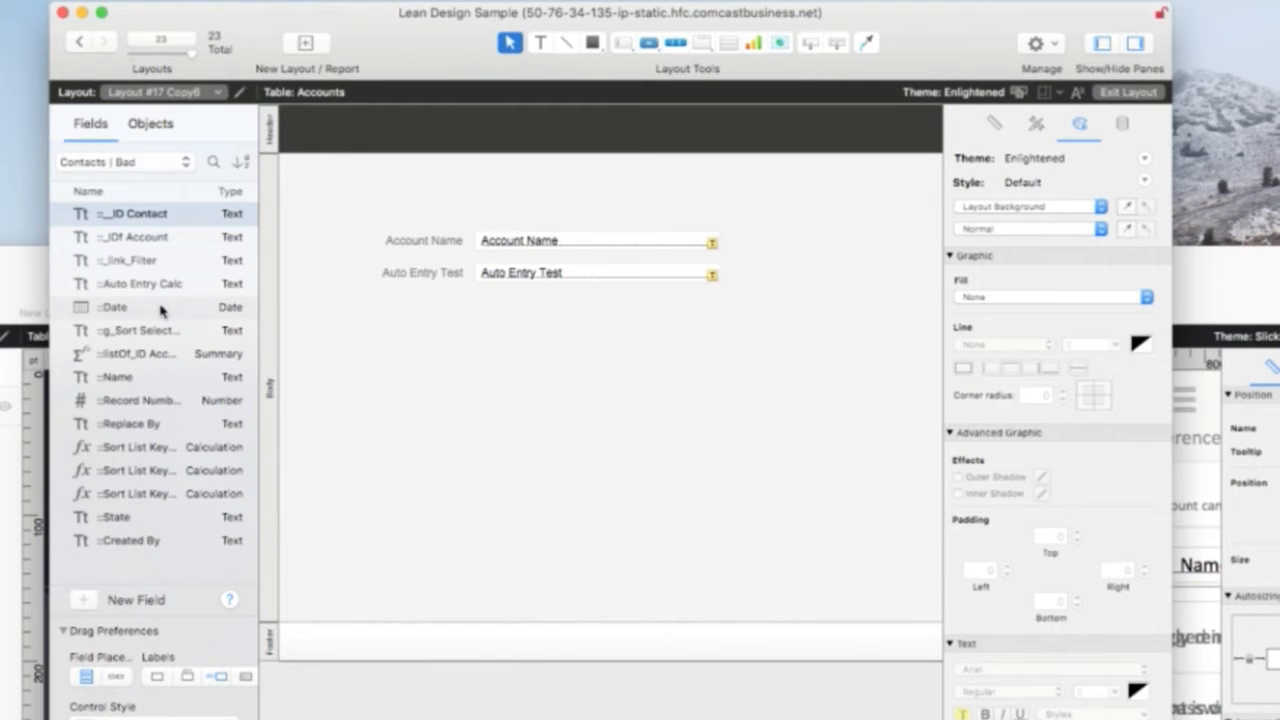
click(153, 287)
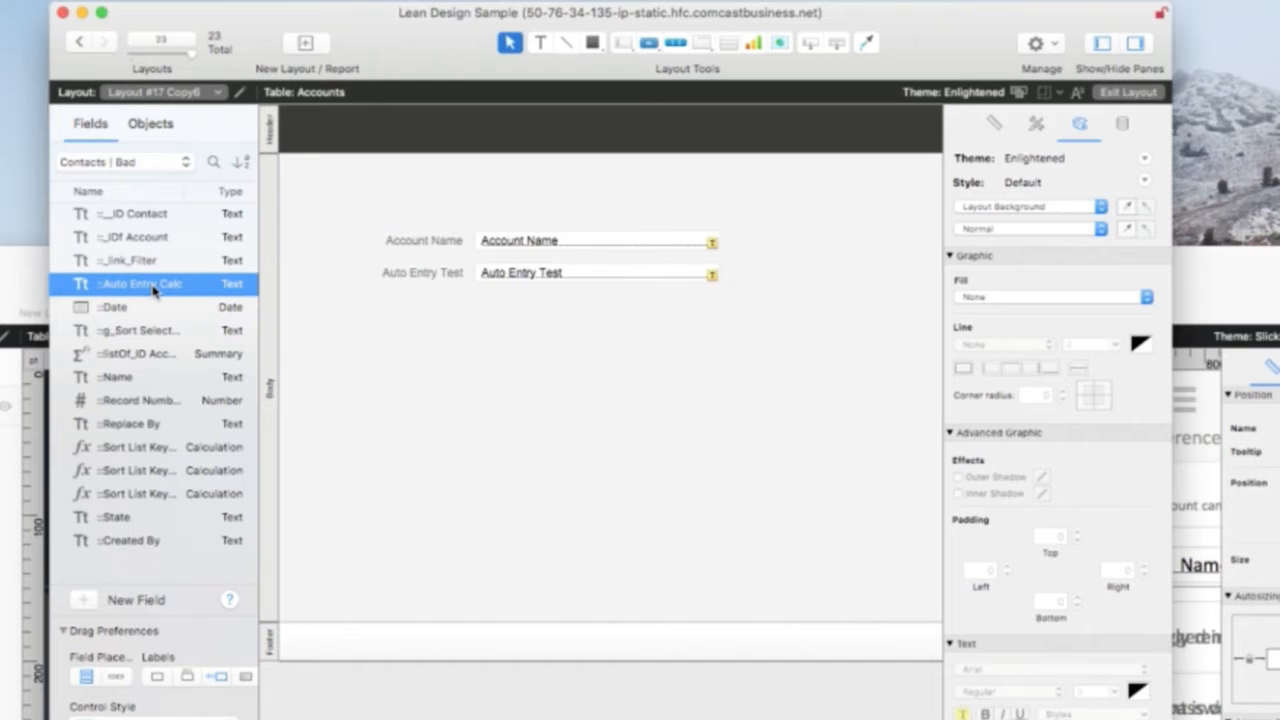
- Insert a merge field for Sort List Key | Date from the related table Contacts | Bad
click(525, 439)
key(alt+super+m)
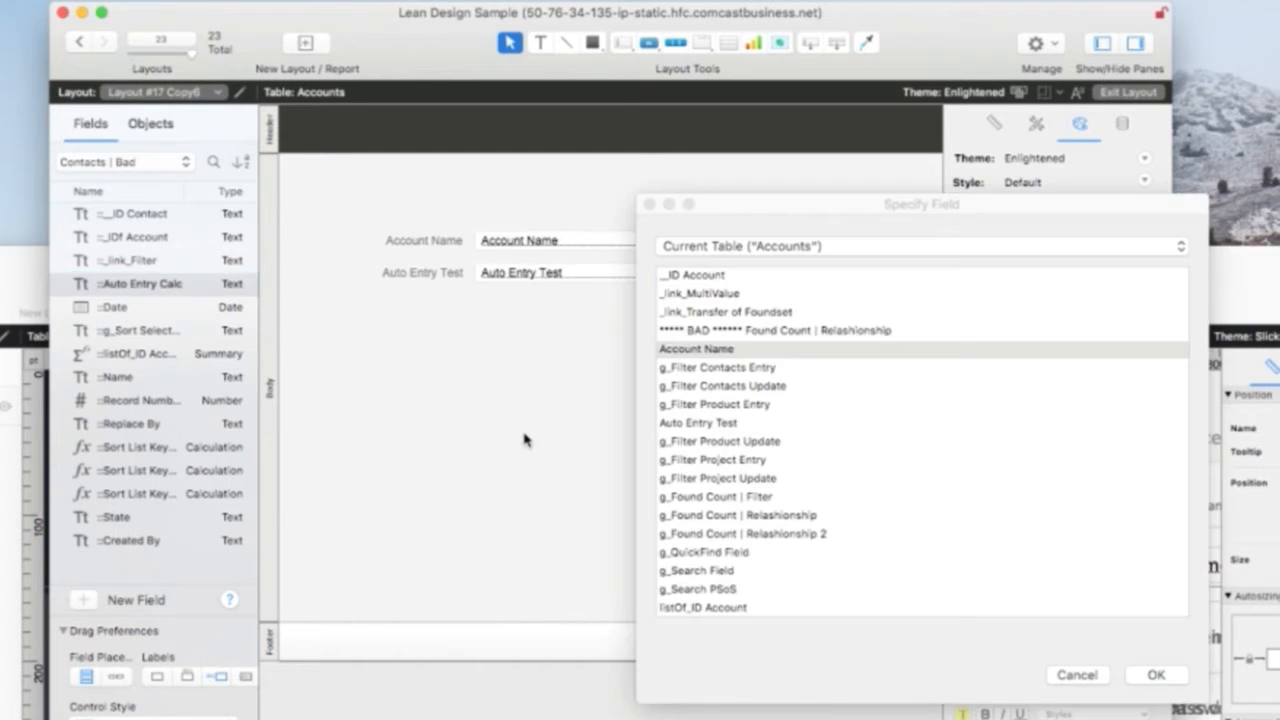
click(718, 247)
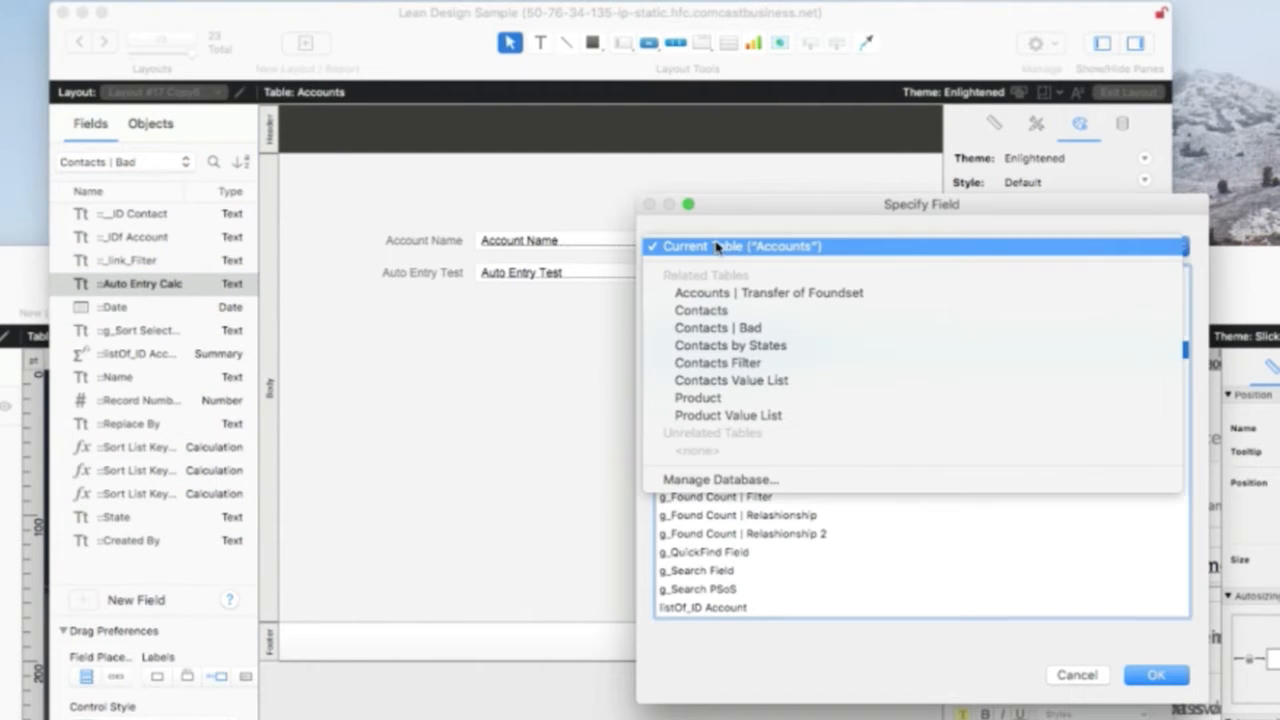
click(737, 328)
click(813, 461)
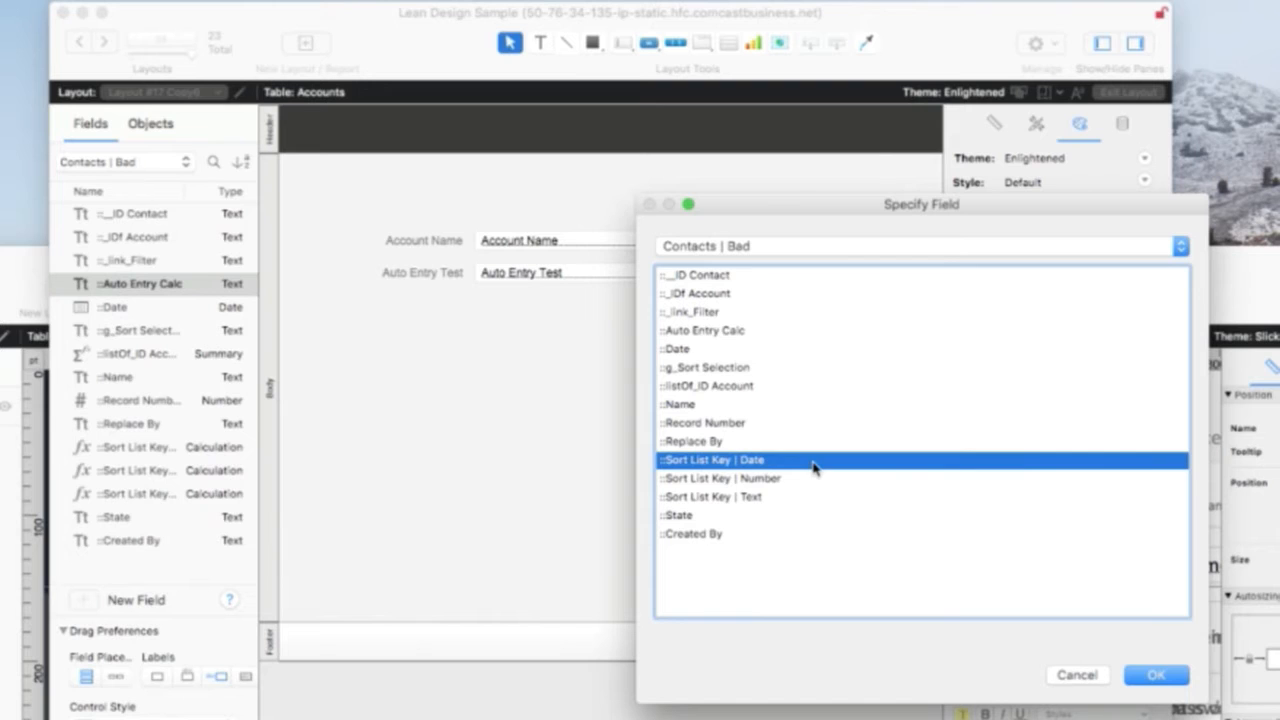
- Place the Auto Entry Calc field from Contacts | Bad, with its label, in the layout body below Auto Entry Test
click(1077, 675)
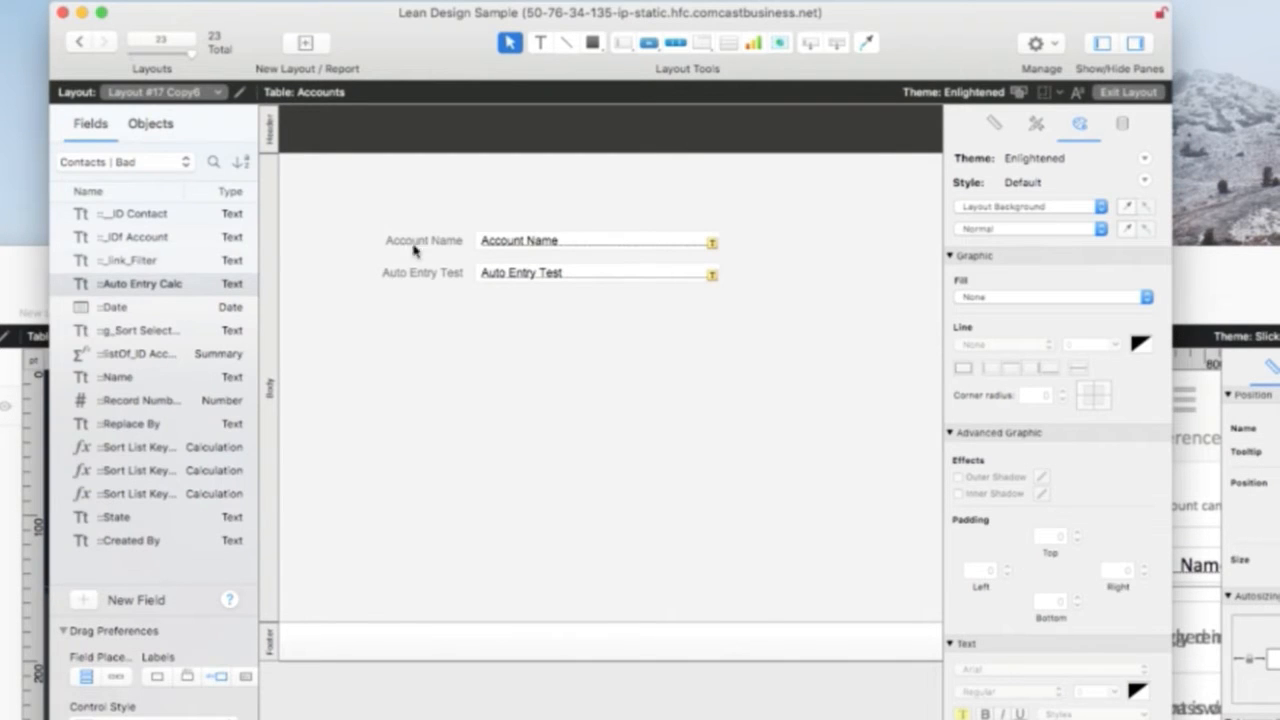
drag(157, 283, 529, 323)
click(596, 430)
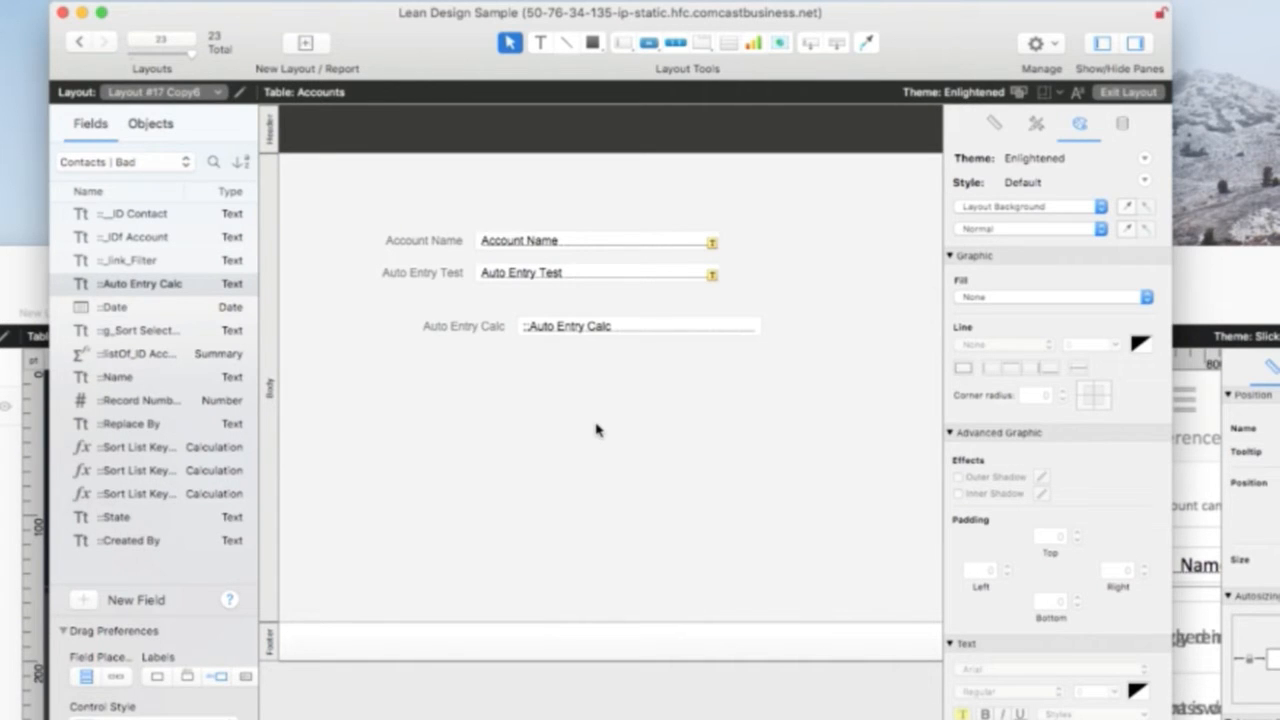
- Examine the Auto Entry Calc field's assignment in Specify Field, keeping Contacts | Bad and Auto Entry Calc selected
double_click(576, 332)
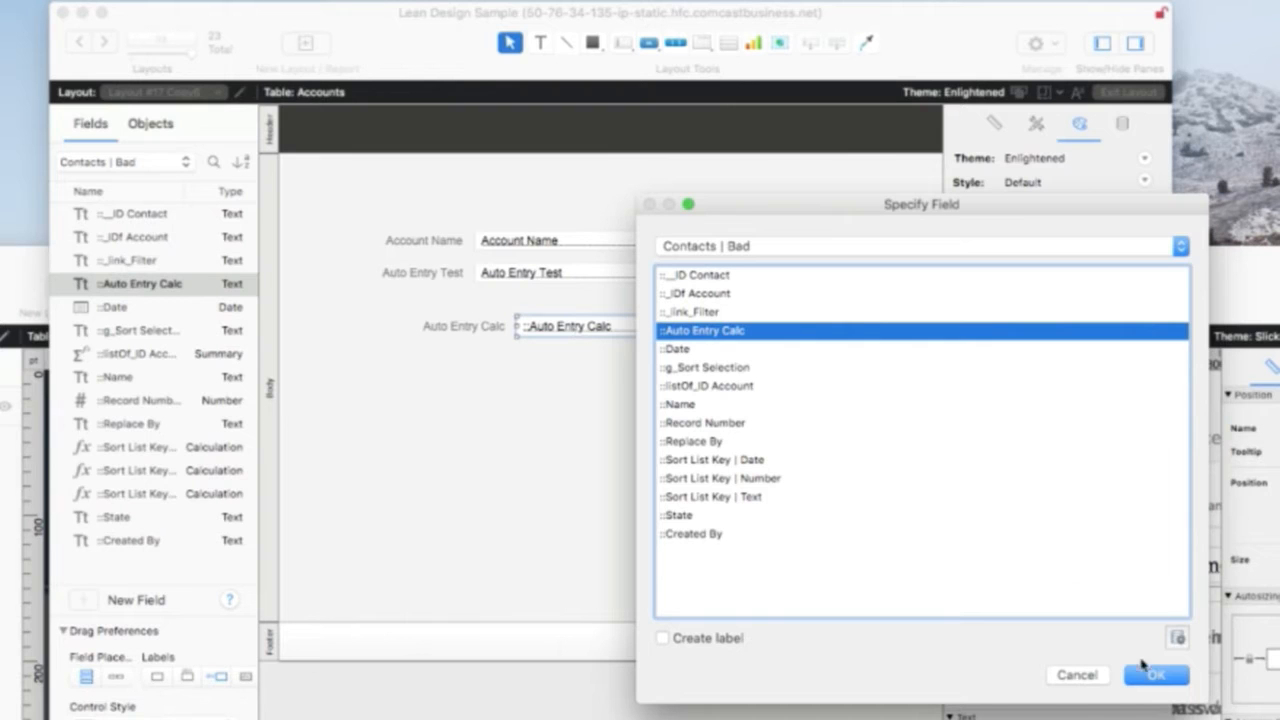
click(1148, 674)
double_click(568, 330)
click(1156, 676)
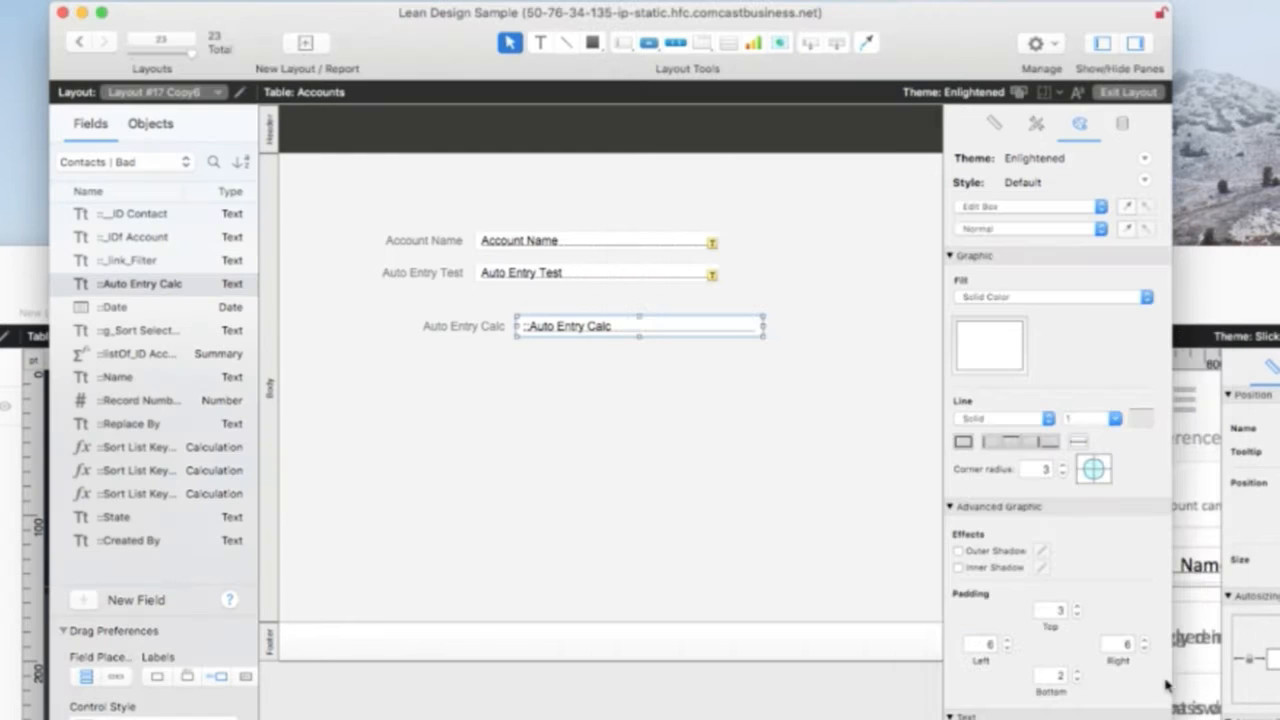
click(736, 424)
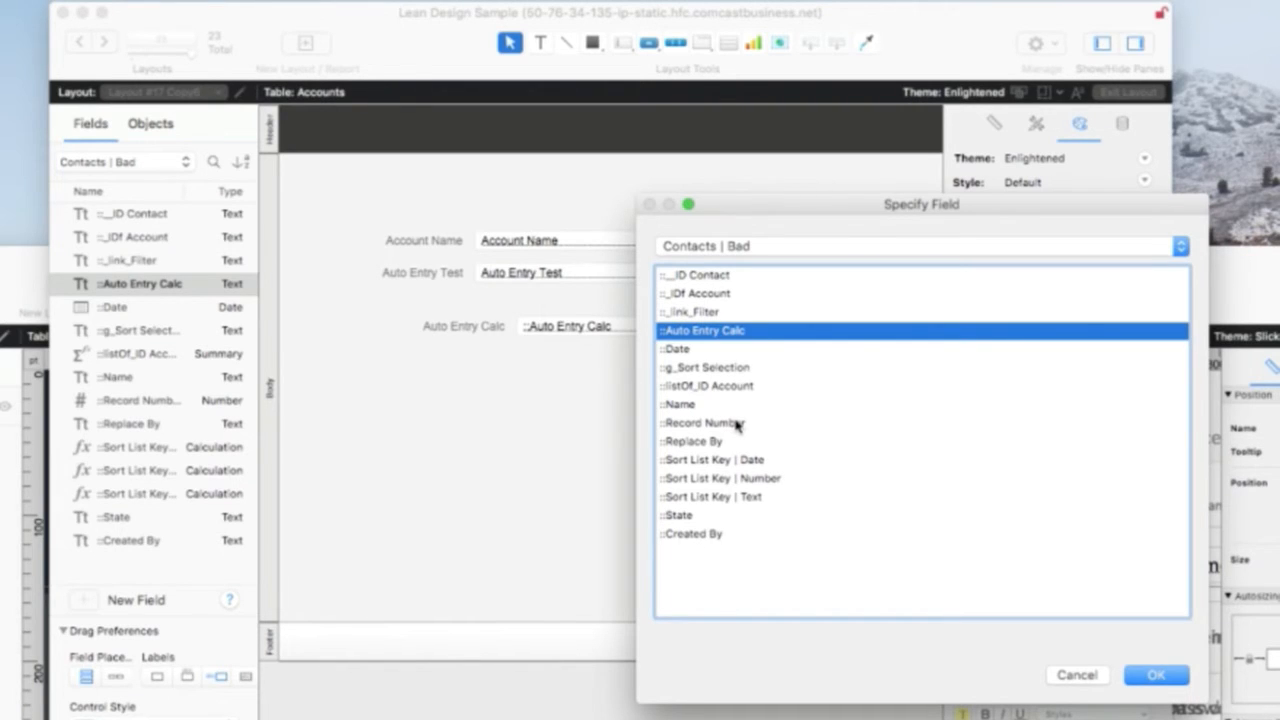
click(1142, 675)
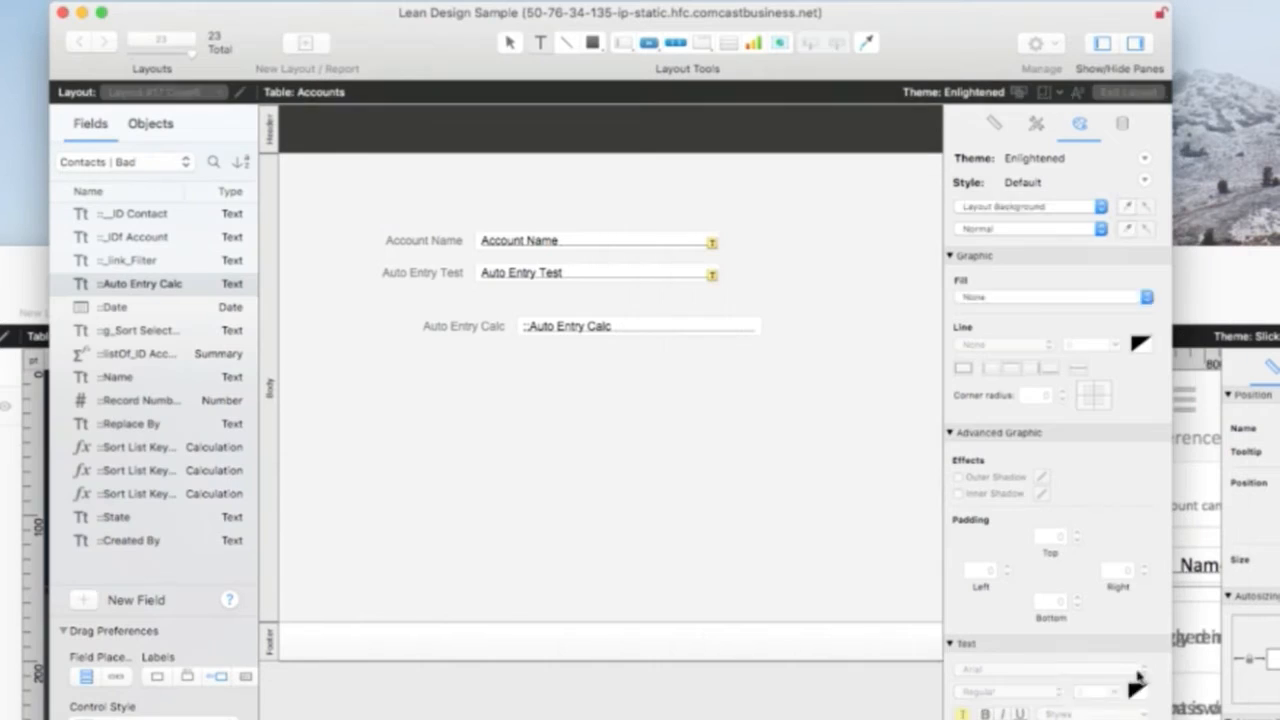
key(Delete)
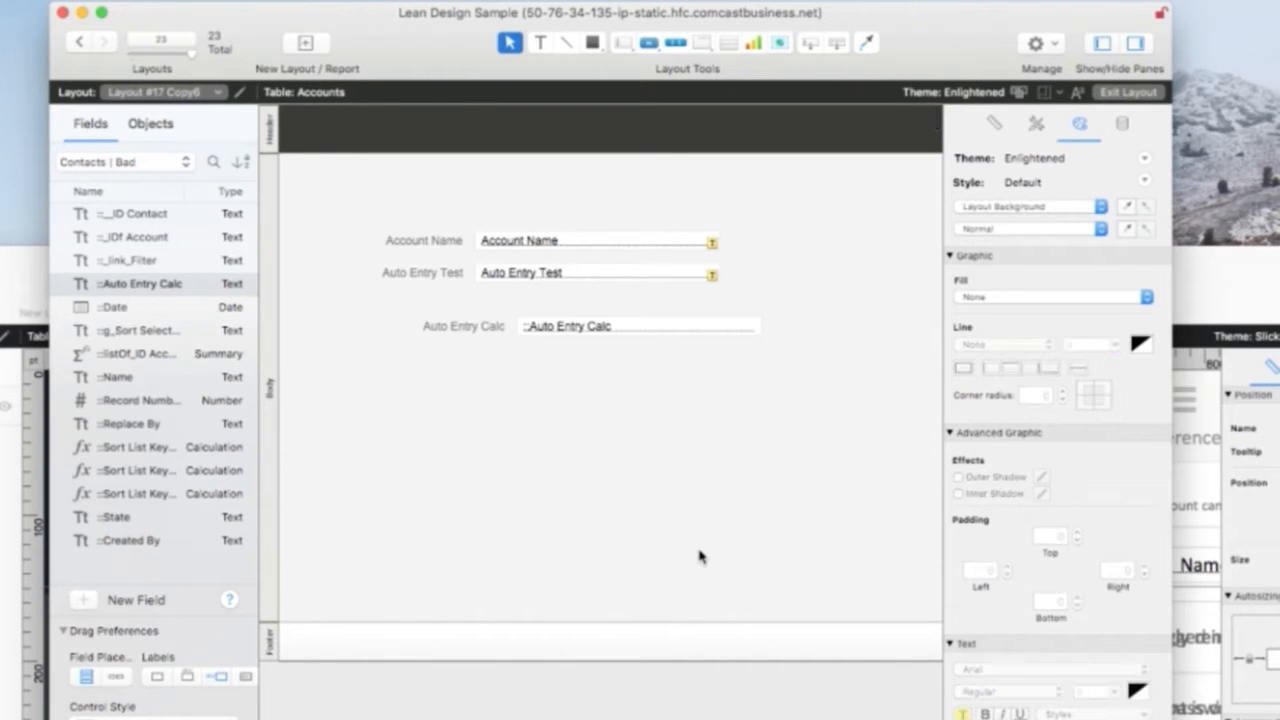
double_click(586, 335)
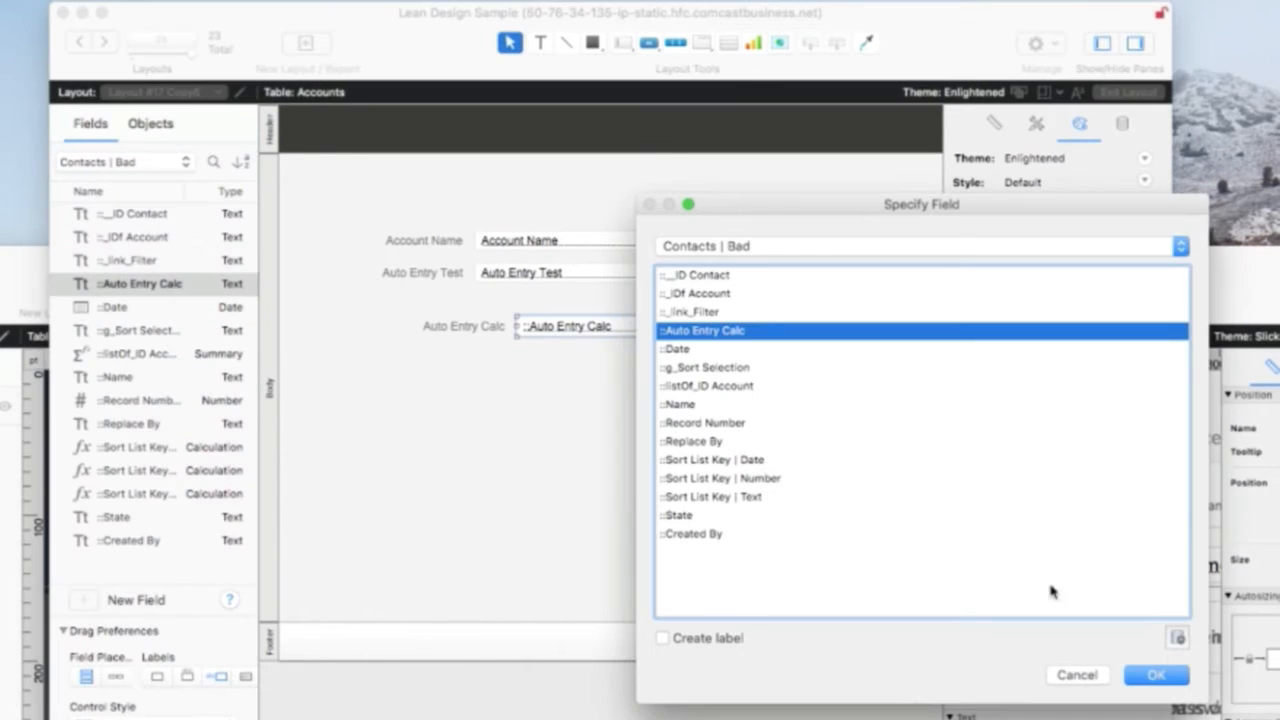
click(1156, 677)
double_click(620, 323)
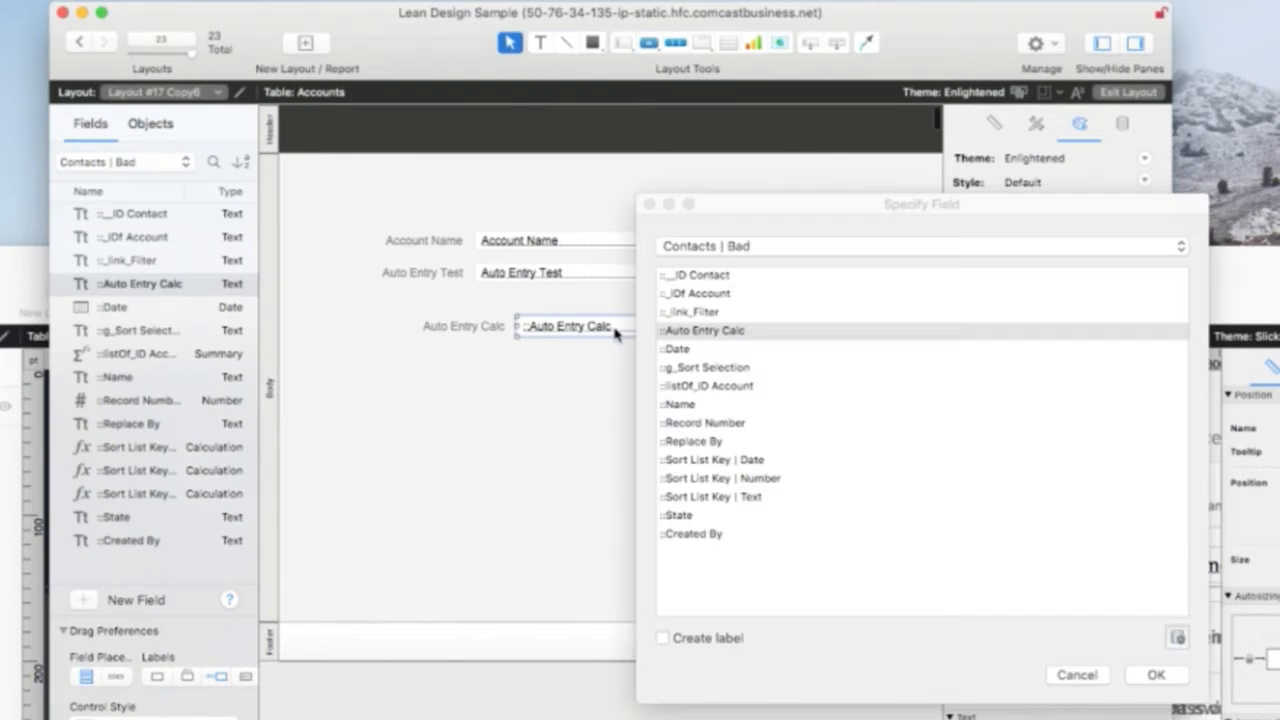
click(1155, 676)
click(612, 405)
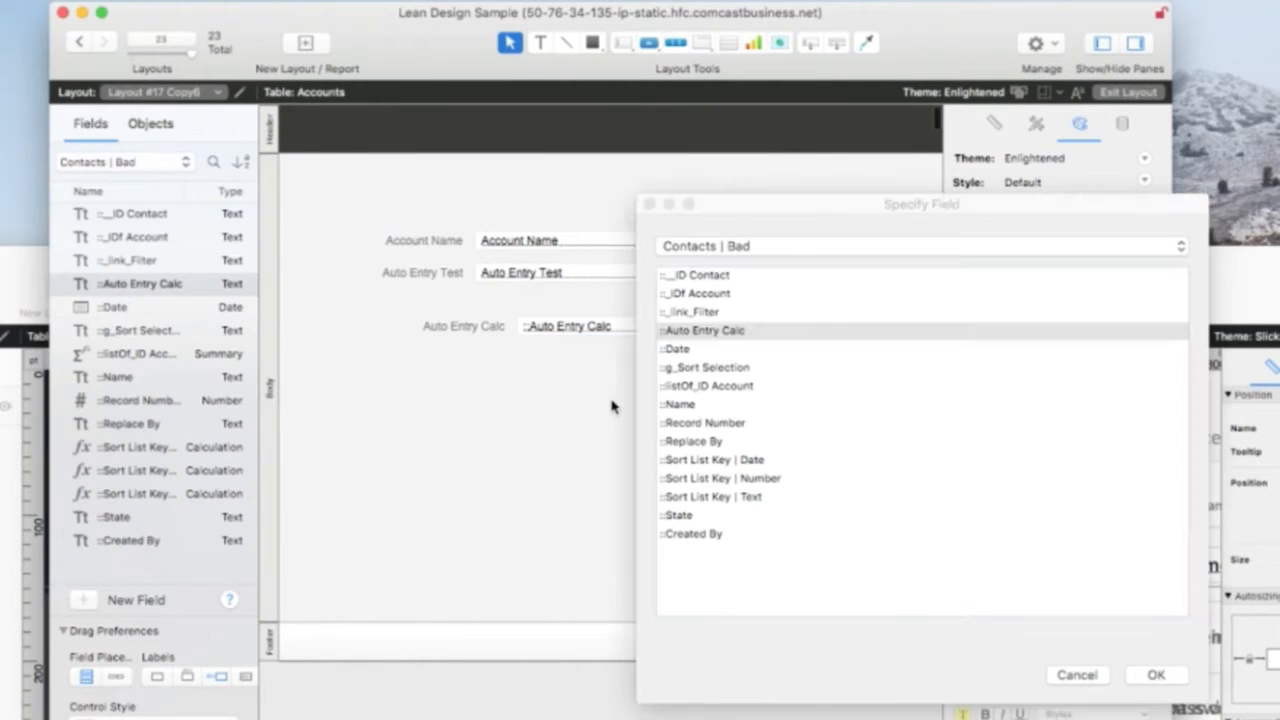
double_click(735, 330)
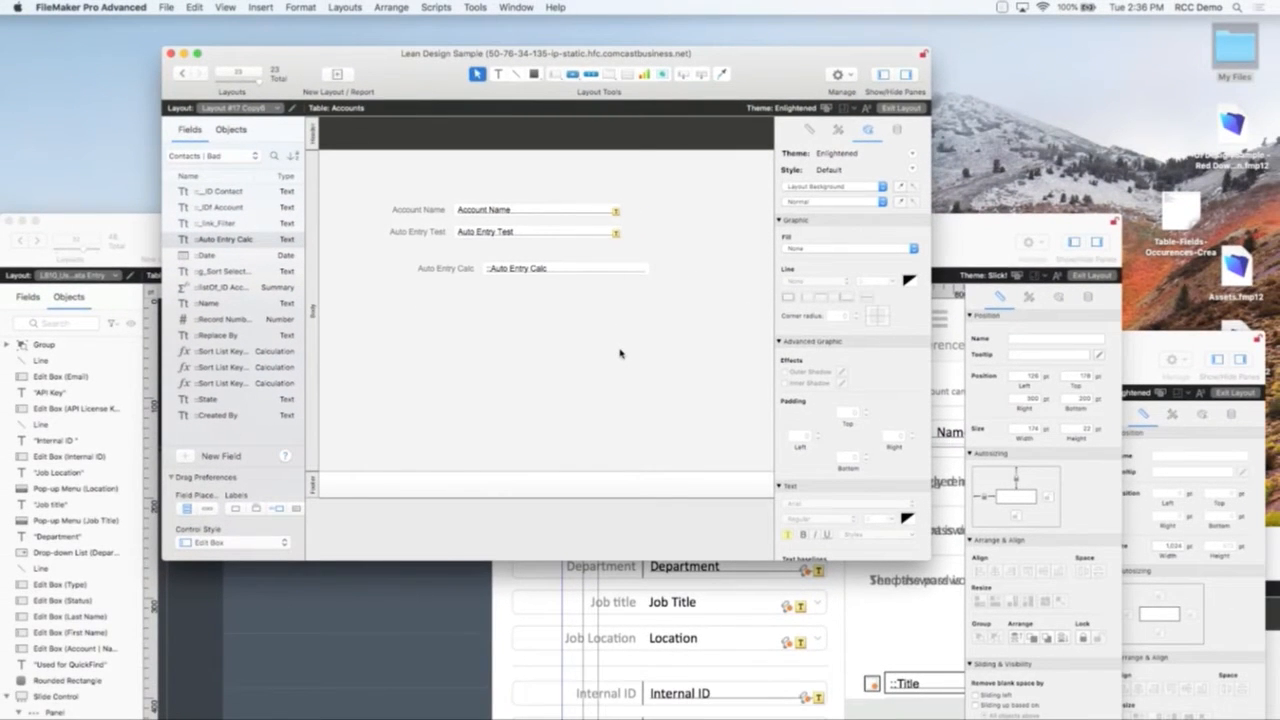
- Remove the Auto Entry Calc field and its label from the layout
drag(510, 297, 478, 261)
key(Delete)
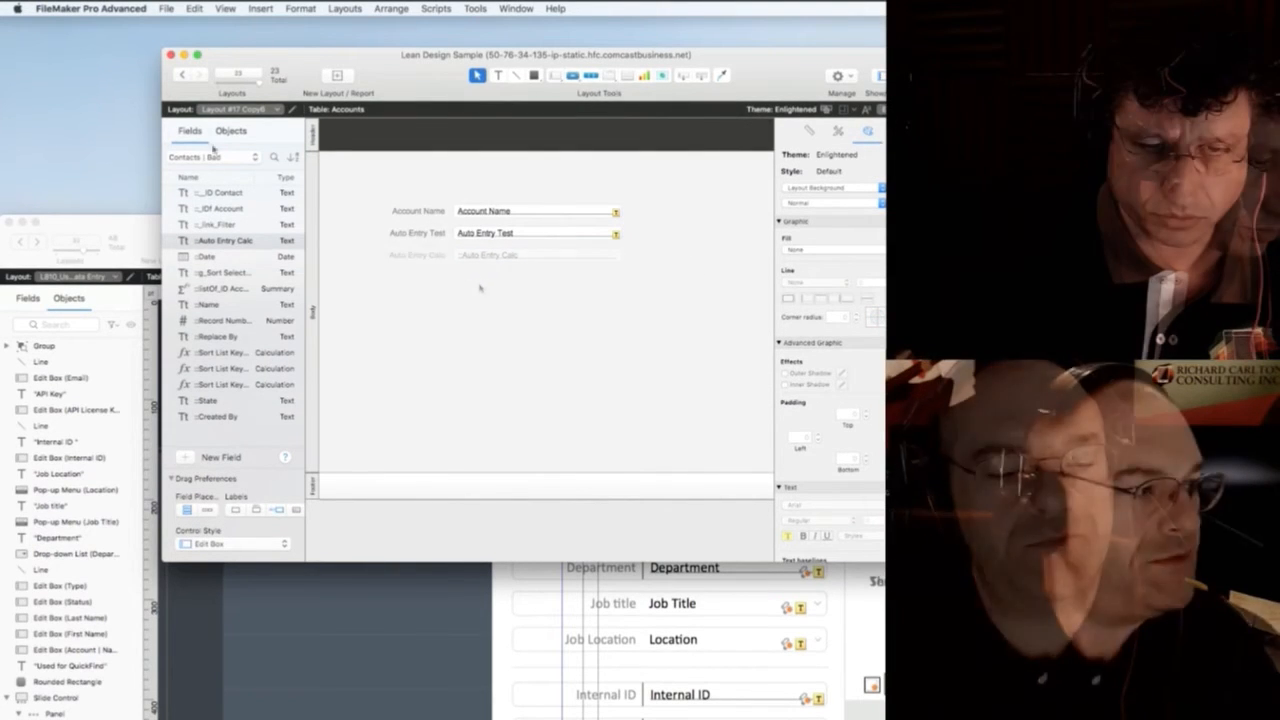
- Add the current table's fields from g_Filter Contacts Entry through g_Found Count | Filter, with labels, below Auto Entry Test
click(213, 157)
click(213, 107)
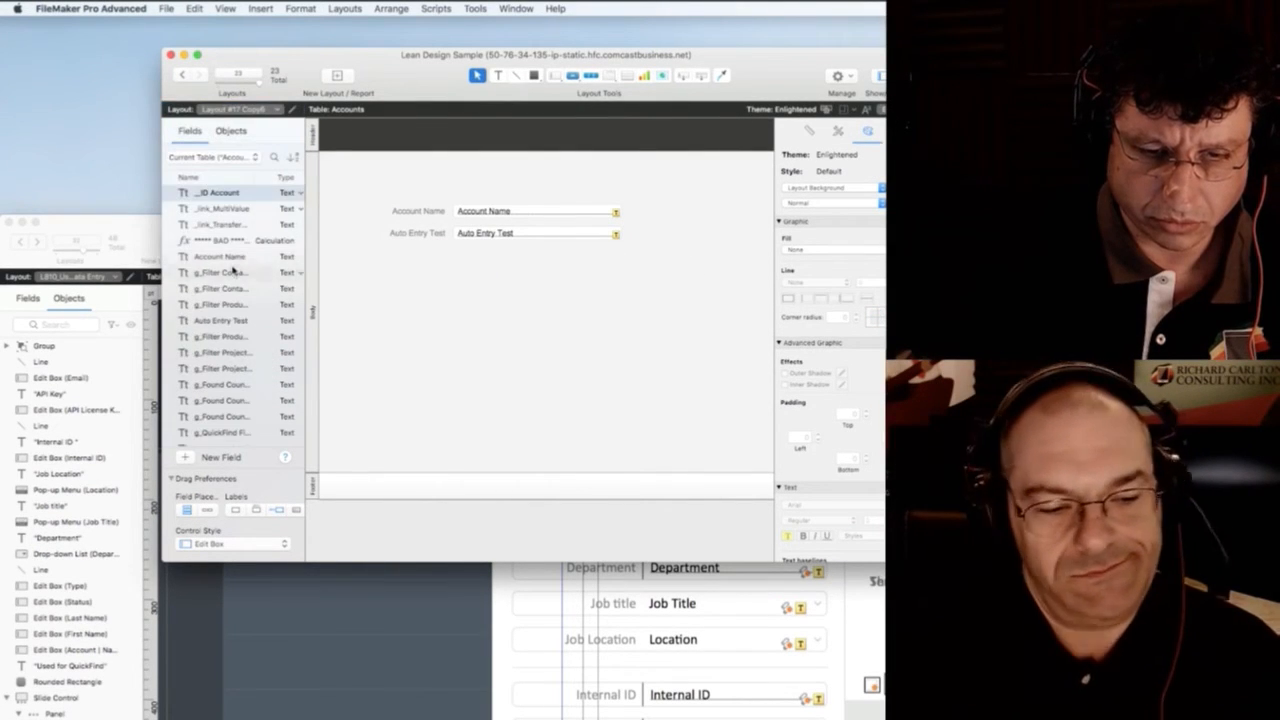
click(238, 273)
shift+click(242, 384)
drag(242, 384, 571, 323)
click(646, 457)
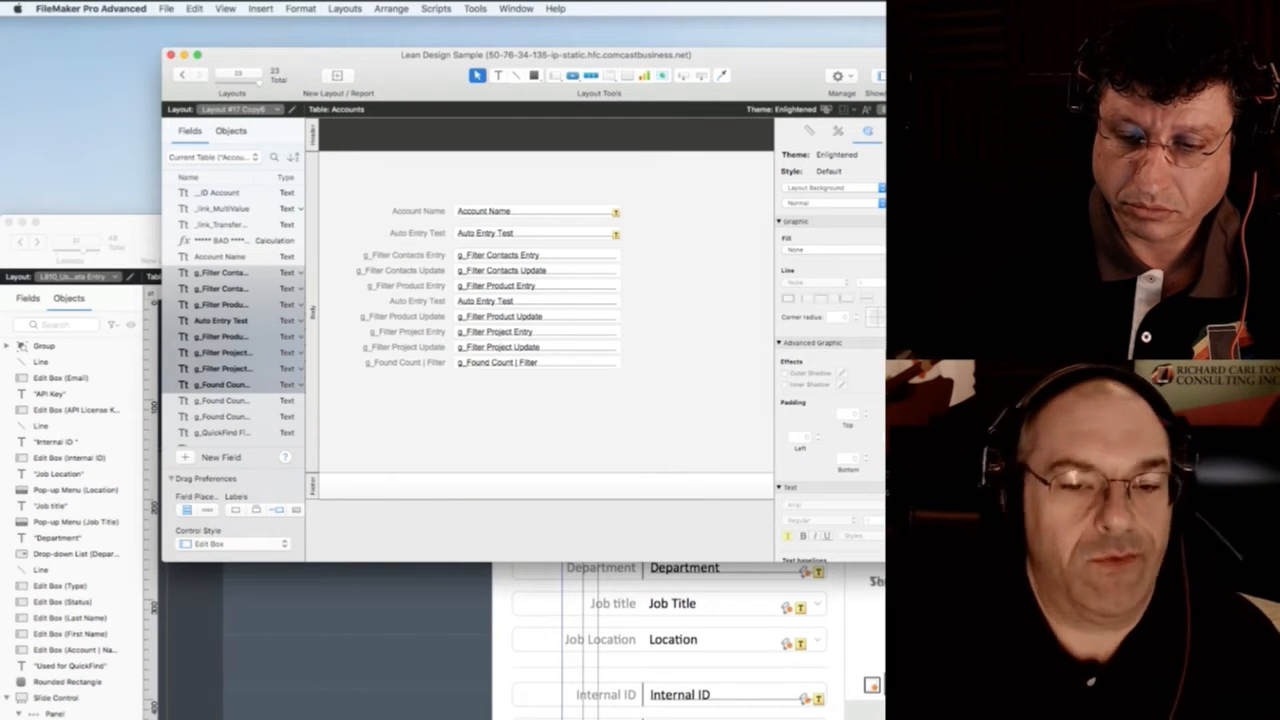
- Enlarge the layout window and move all the fields and labels up toward the header
drag(929, 561, 1163, 667)
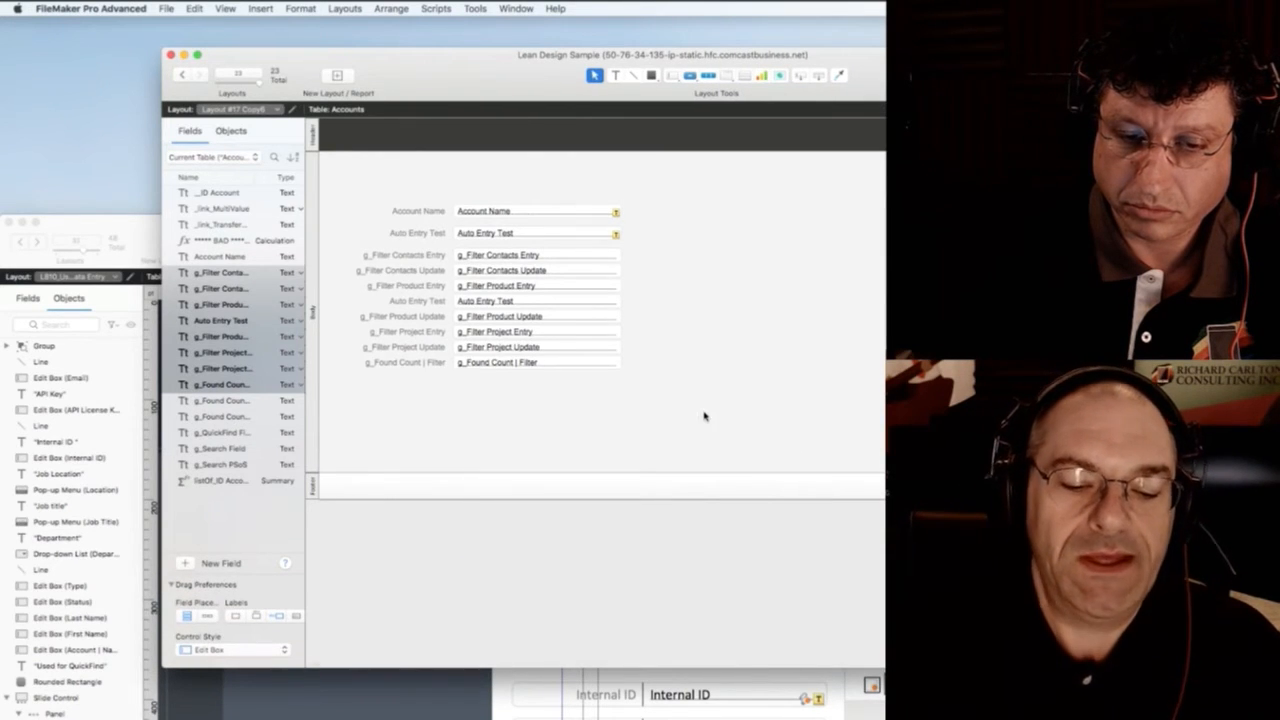
drag(704, 416, 352, 182)
drag(473, 214, 472, 172)
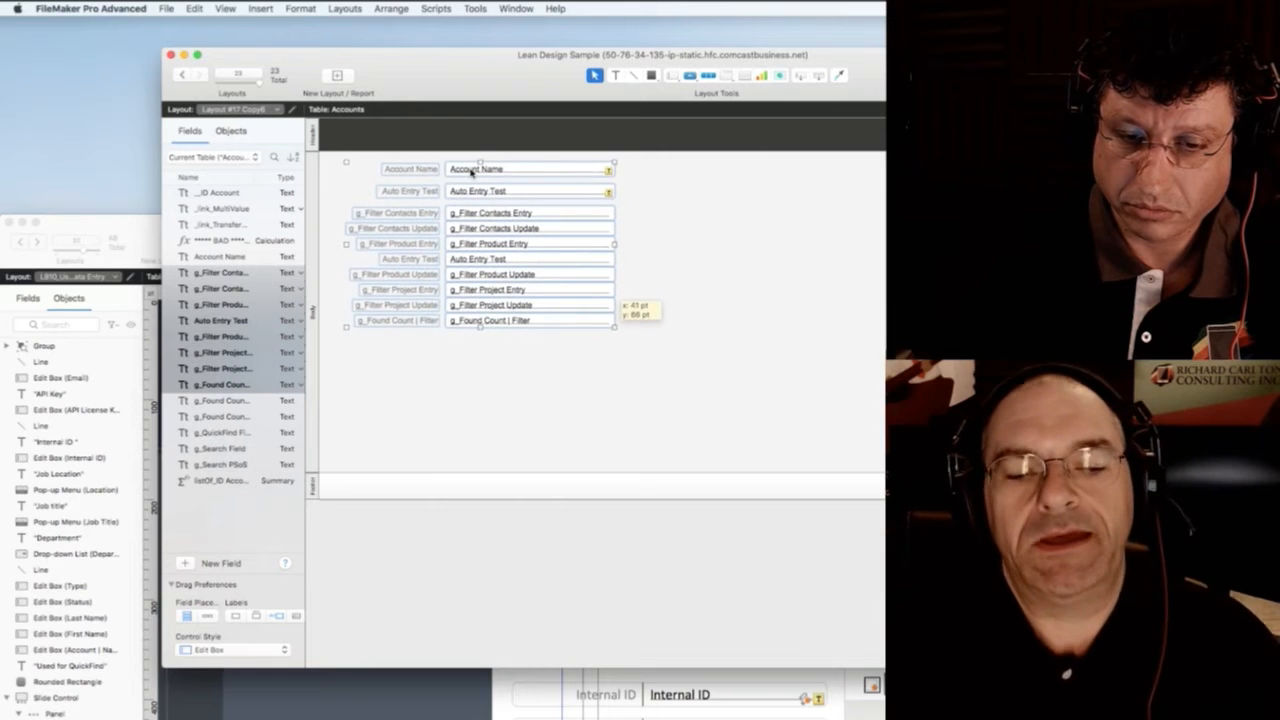
click(650, 372)
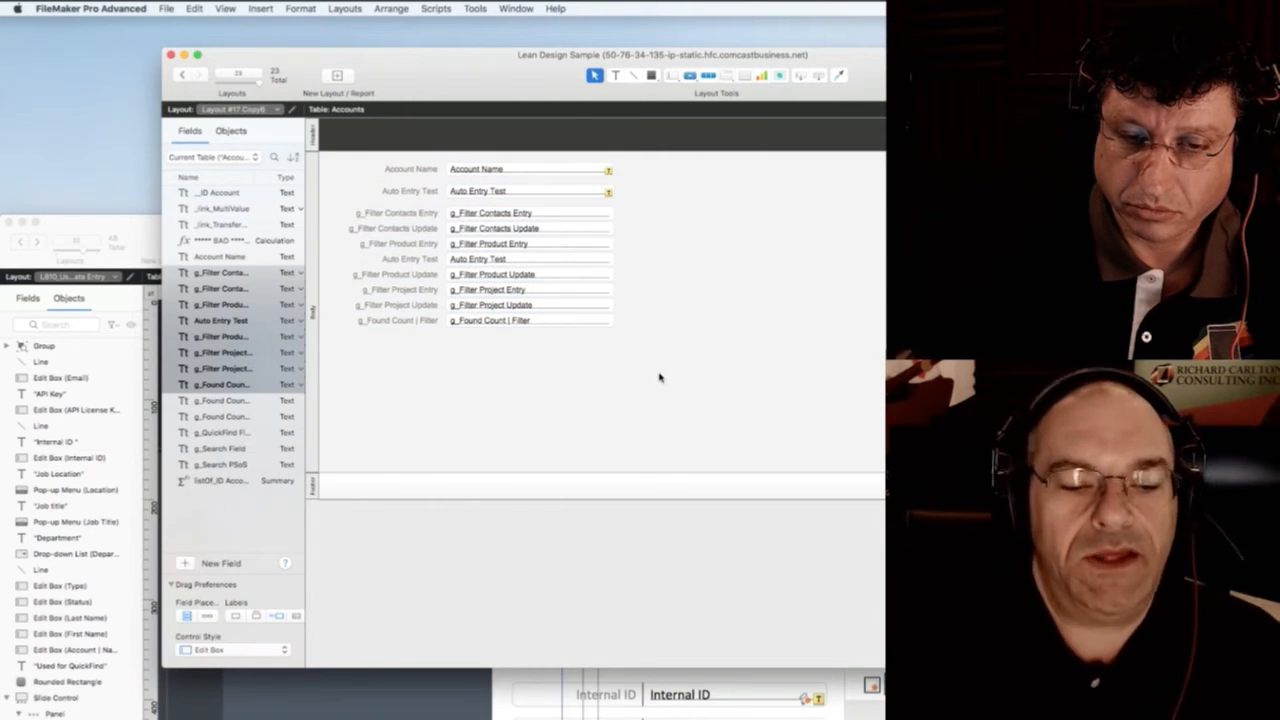
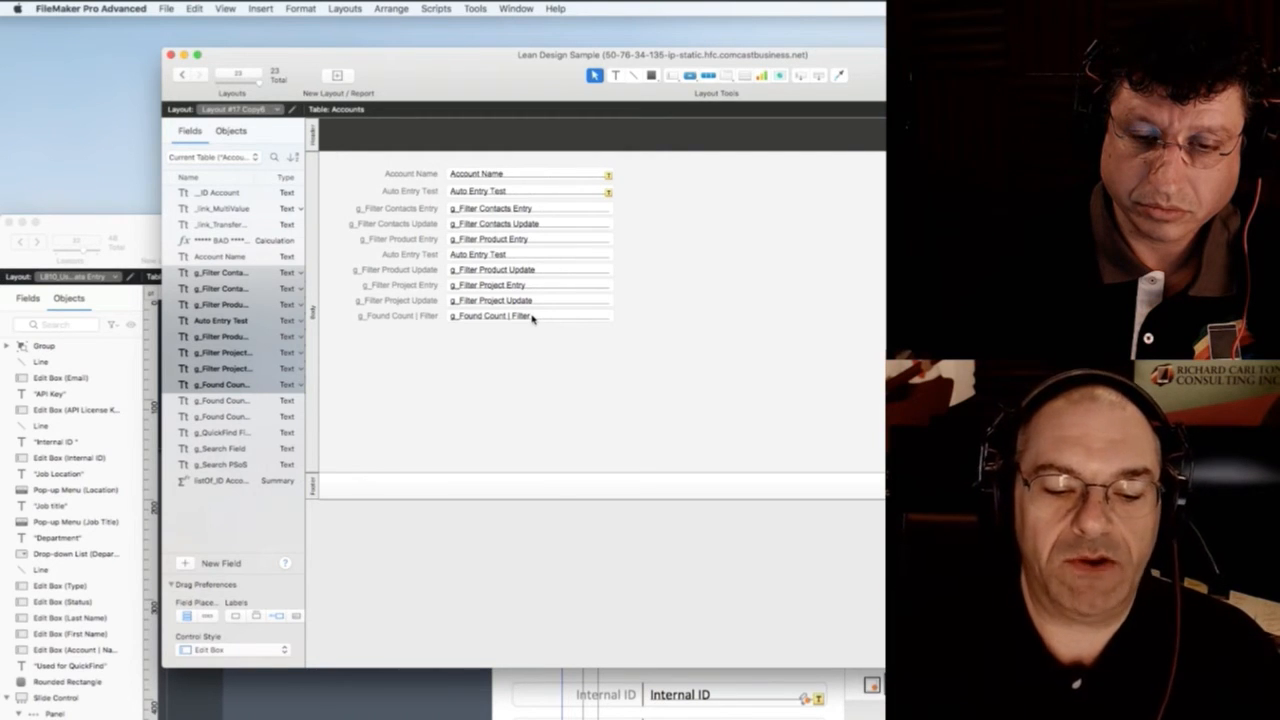
- Move all the fields and labels together down and to the right within the layout body
drag(571, 326, 374, 161)
drag(479, 178, 525, 218)
click(523, 185)
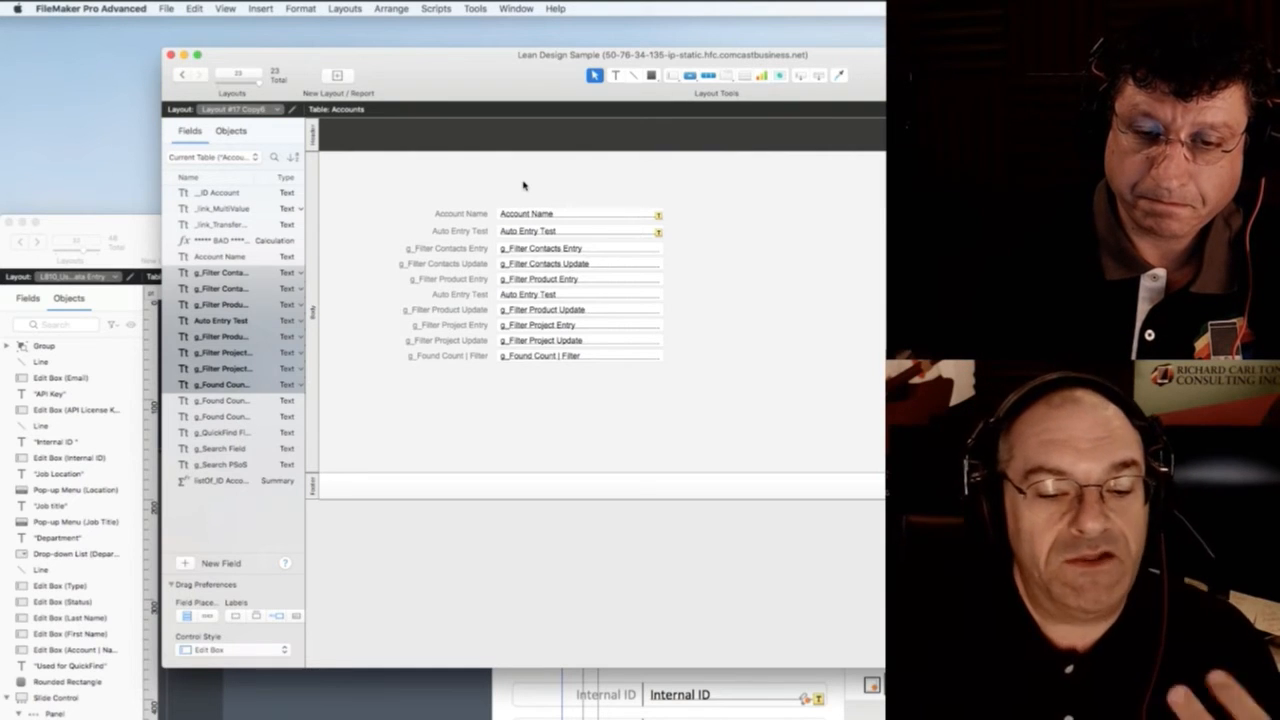
drag(446, 180, 683, 406)
drag(626, 363, 658, 366)
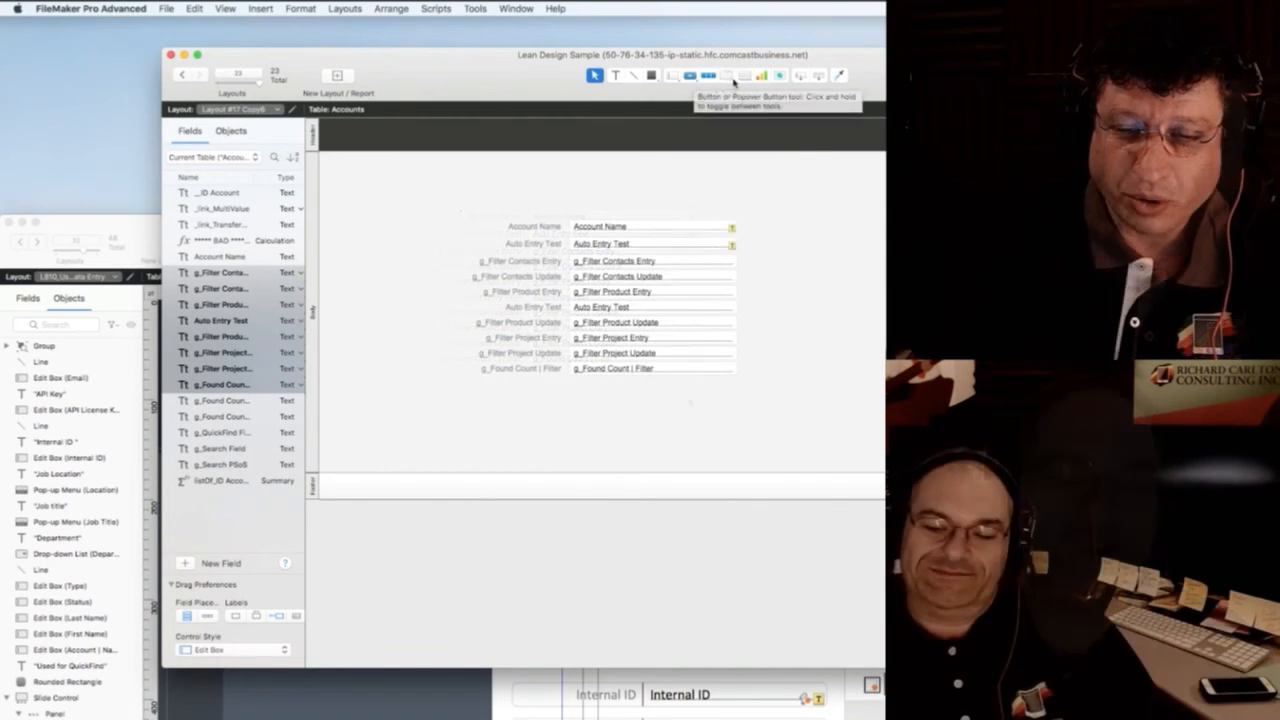
click(731, 78)
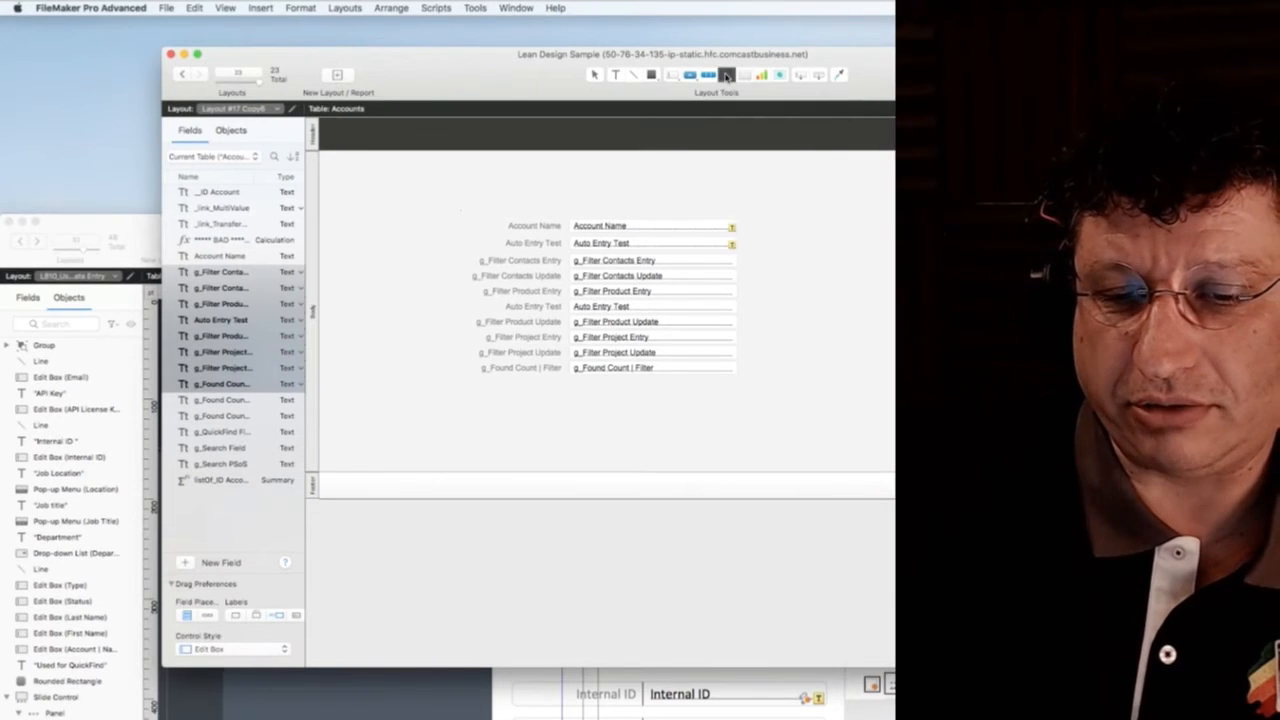
click(727, 77)
click(740, 113)
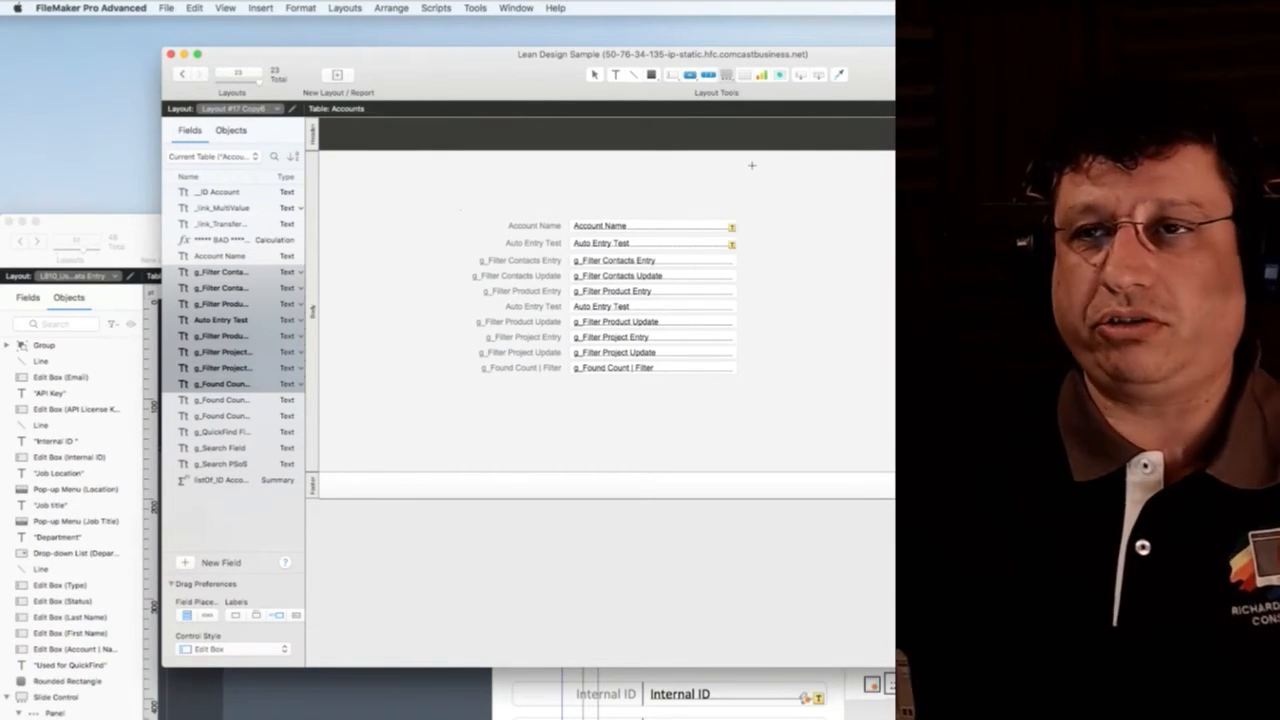
key(Escape)
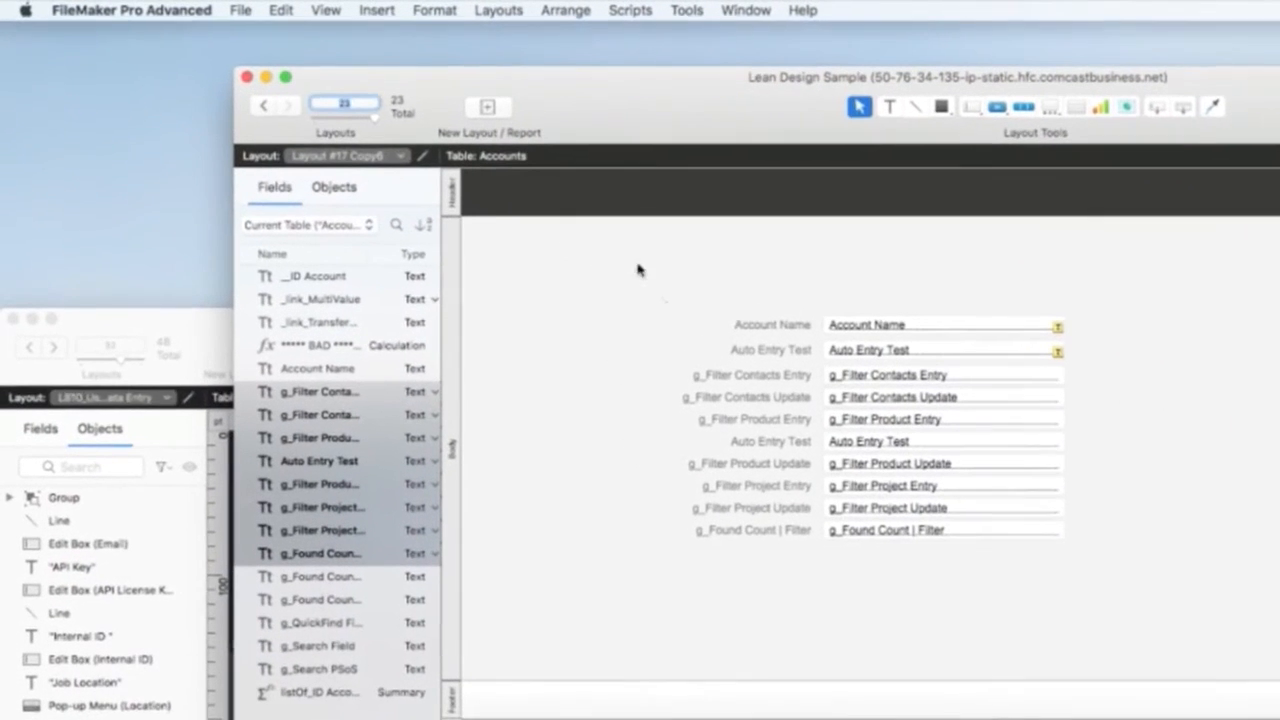
- Move all the fields and labels together slightly up and to the left within the body
drag(837, 466, 608, 242)
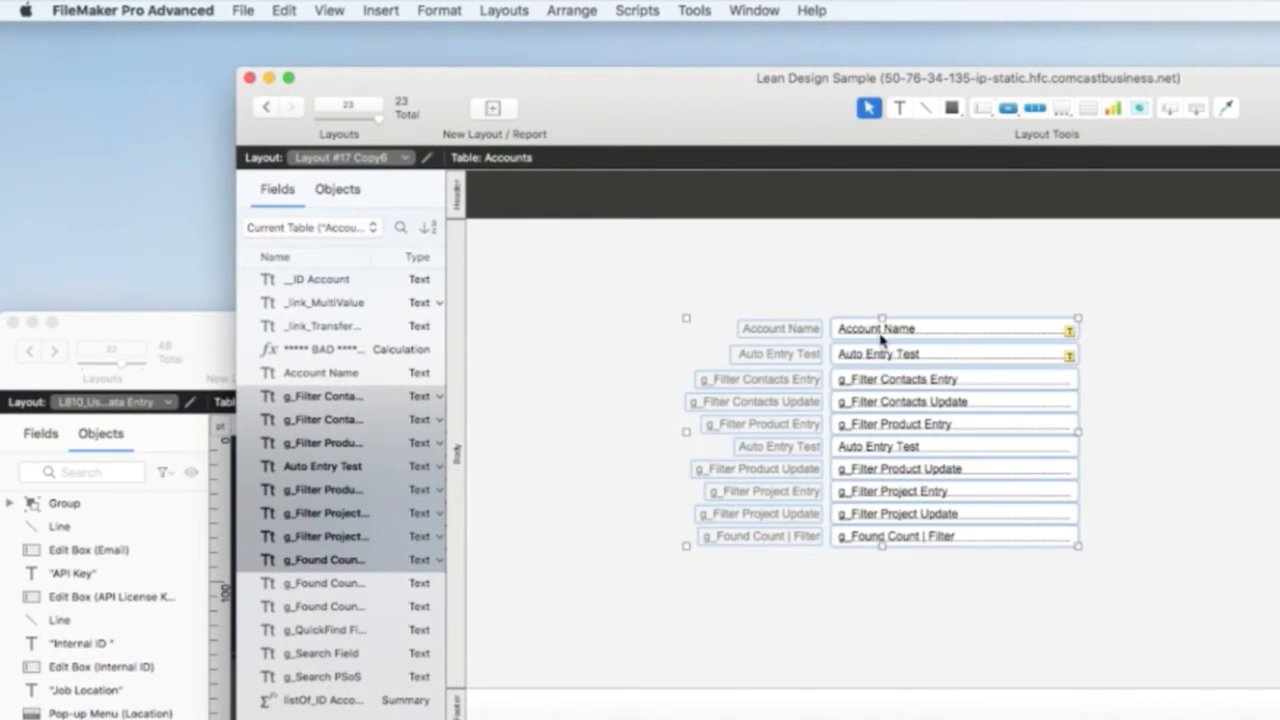
drag(880, 340, 811, 316)
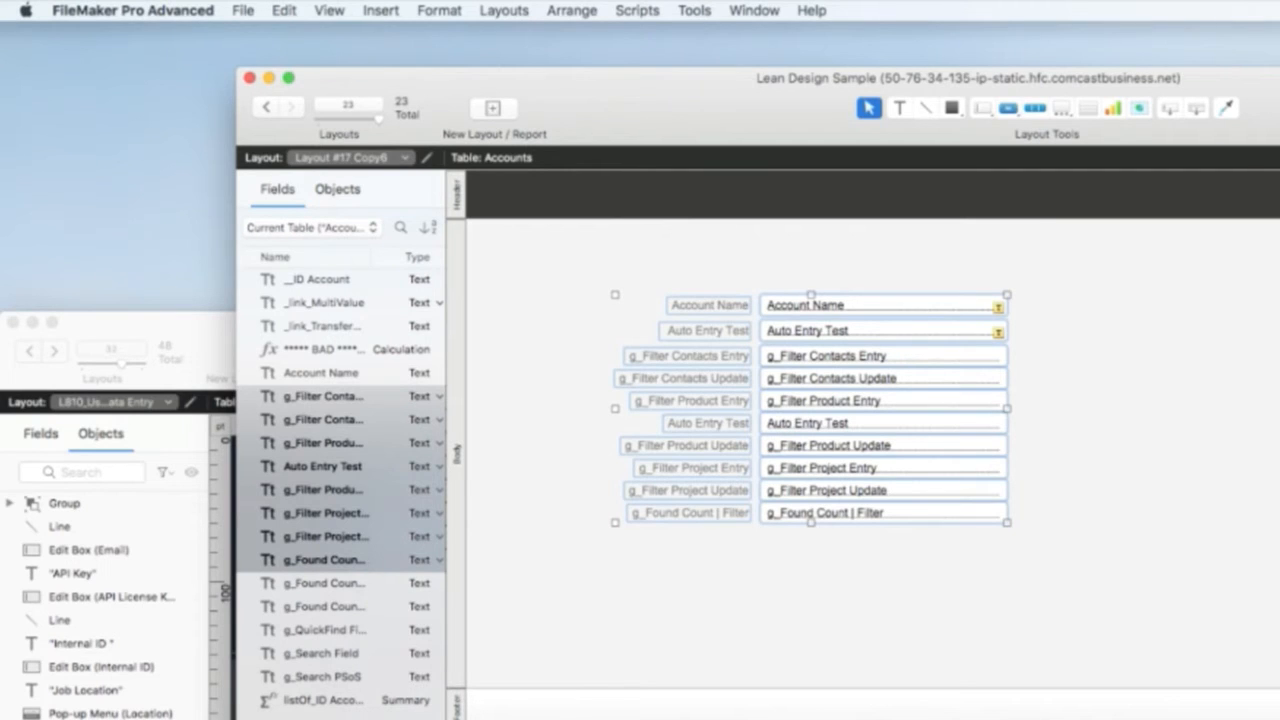
- Apply a hide condition to every individual field and label in the body
click(990, 562)
drag(982, 561, 677, 301)
click(1217, 592)
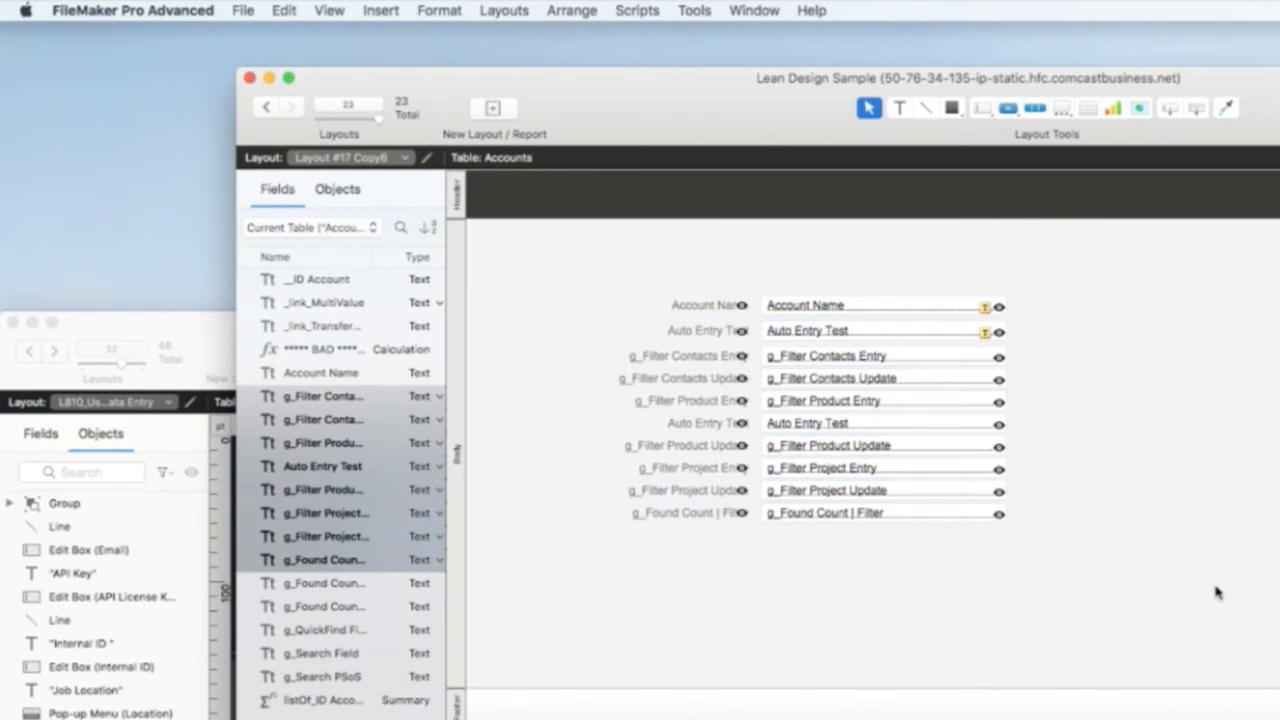
- Group all the fields and labels in the body into one object
drag(1050, 552, 664, 287)
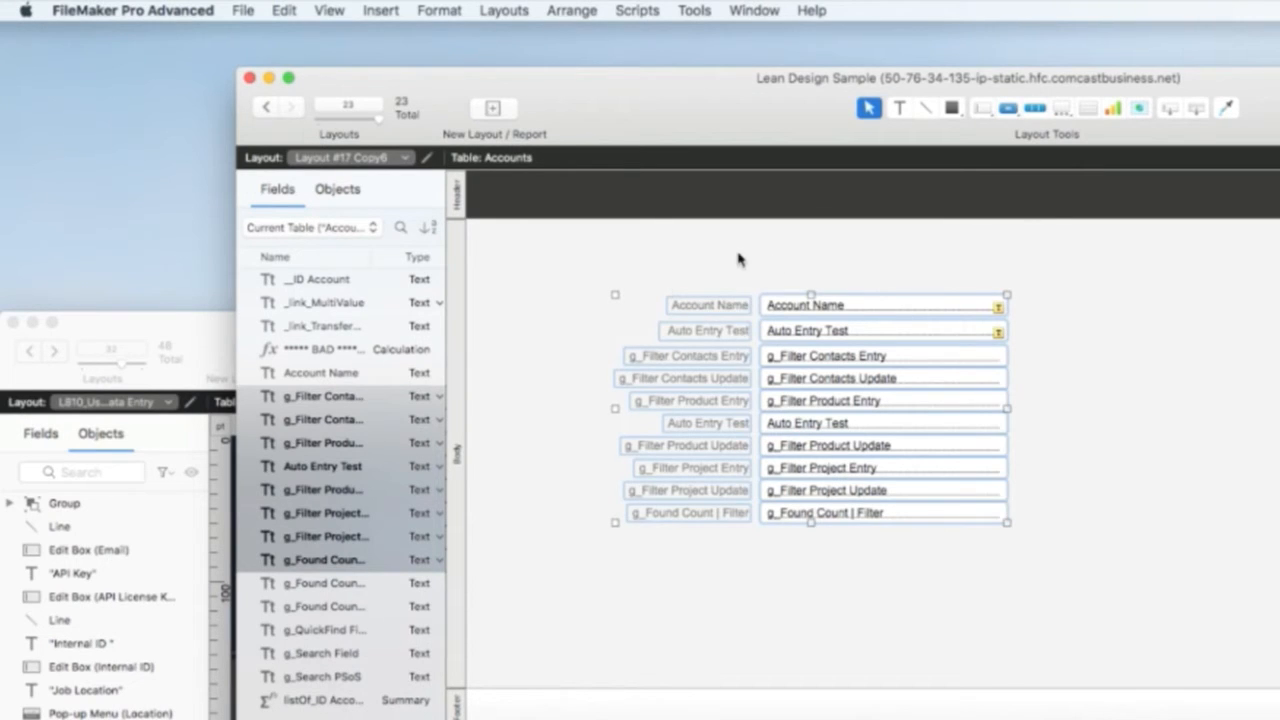
drag(702, 258, 914, 546)
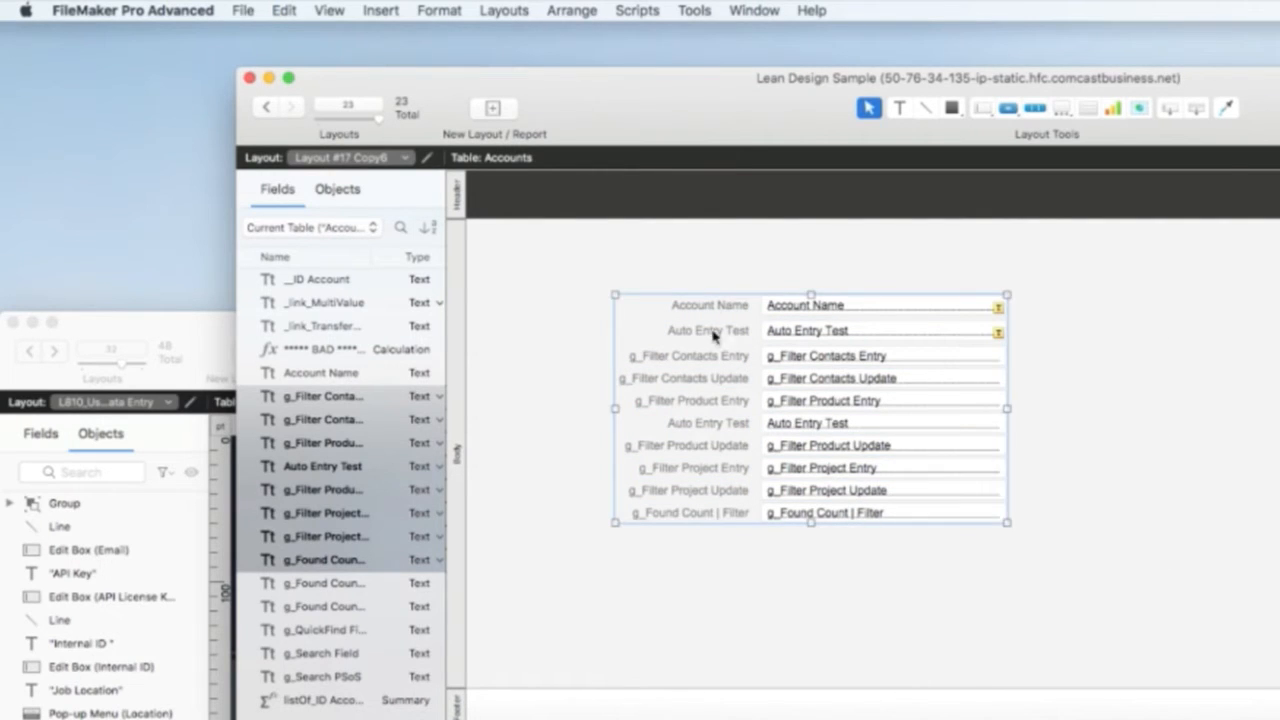
click(574, 10)
click(600, 53)
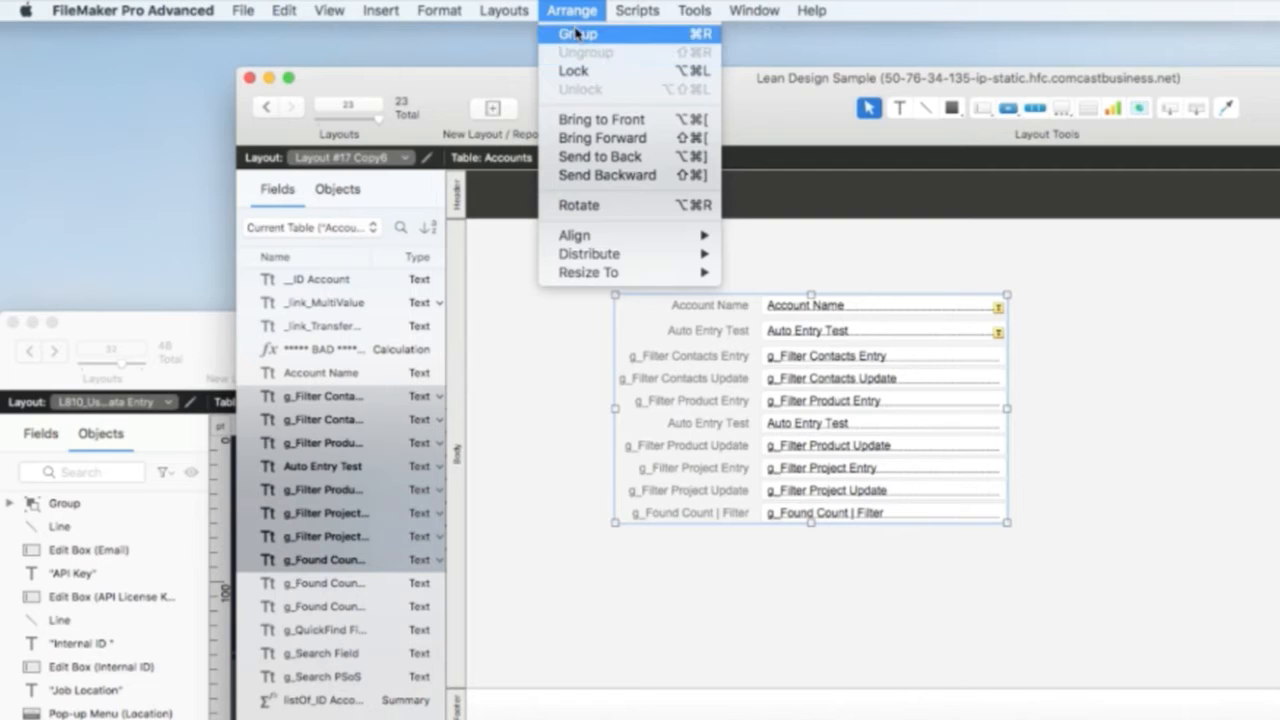
- Move the grouped fields within the body and apply a hide condition to the whole group
drag(966, 417, 932, 432)
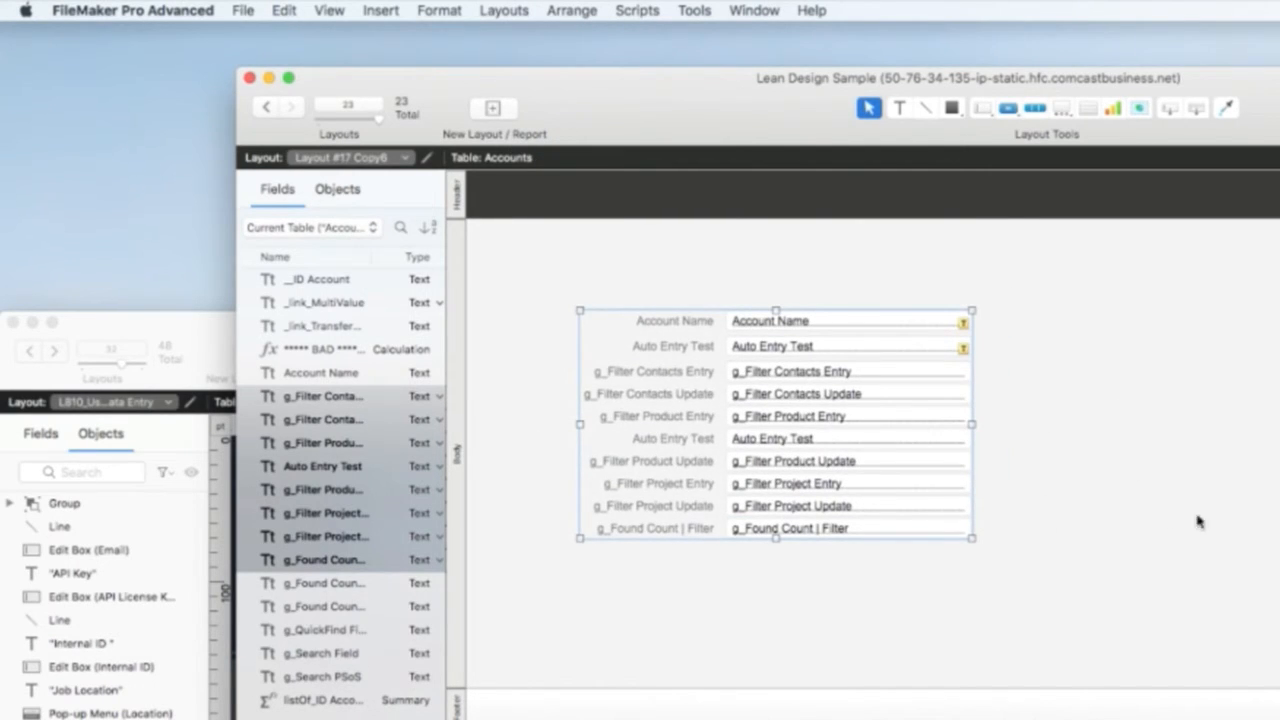
drag(846, 420, 900, 420)
key(super+b)
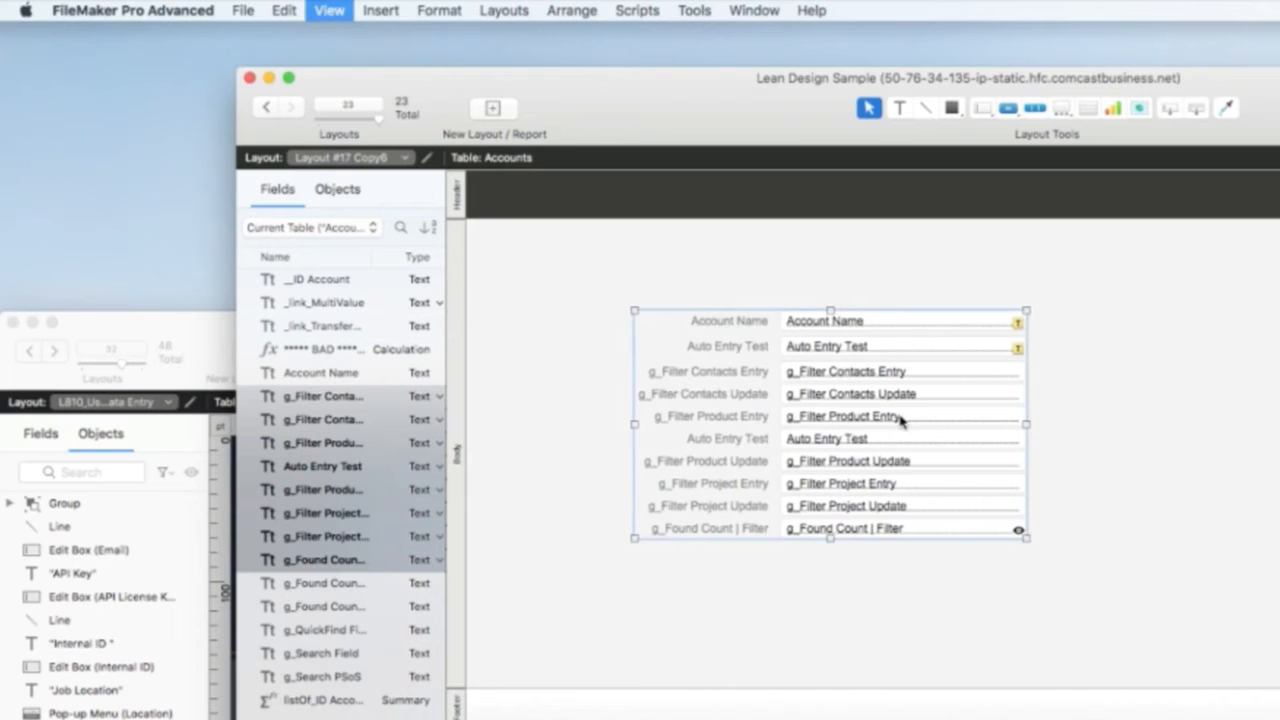
key(super+l)
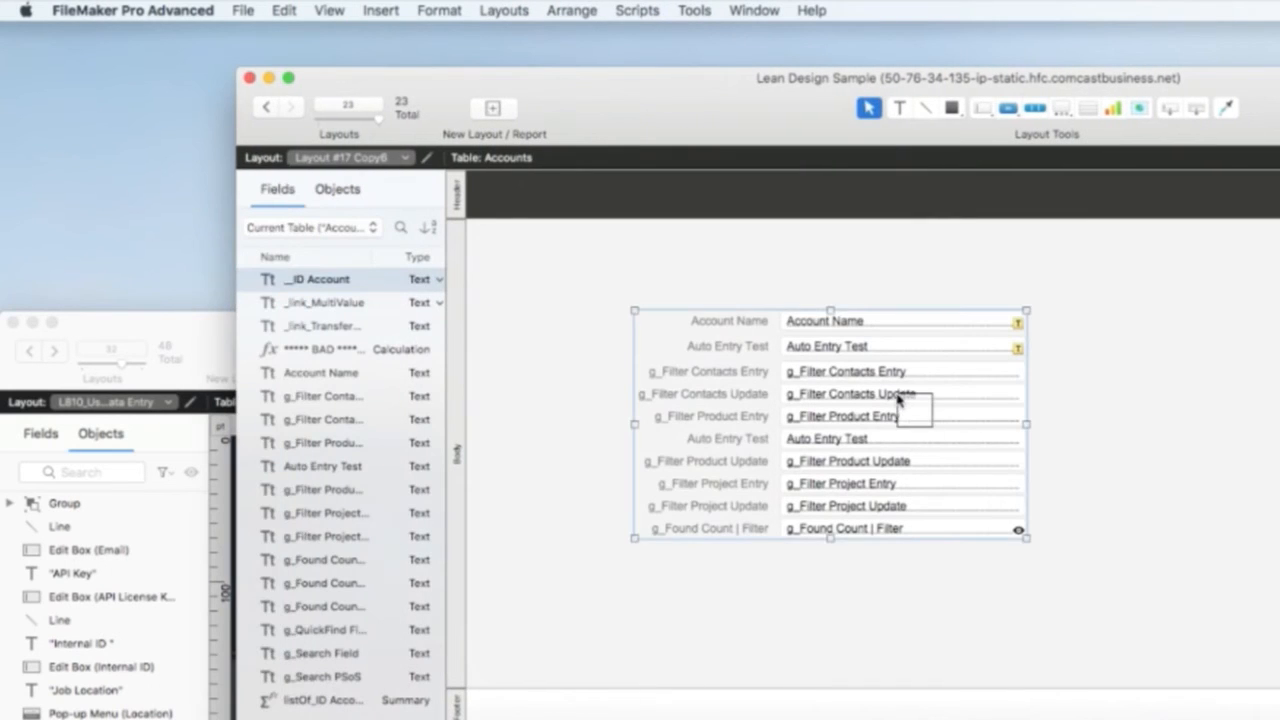
- Move the grouped fields up and left in the body, then back, and ungroup them, accepting deletion of the visibility calculation
drag(942, 469, 898, 443)
click(1018, 494)
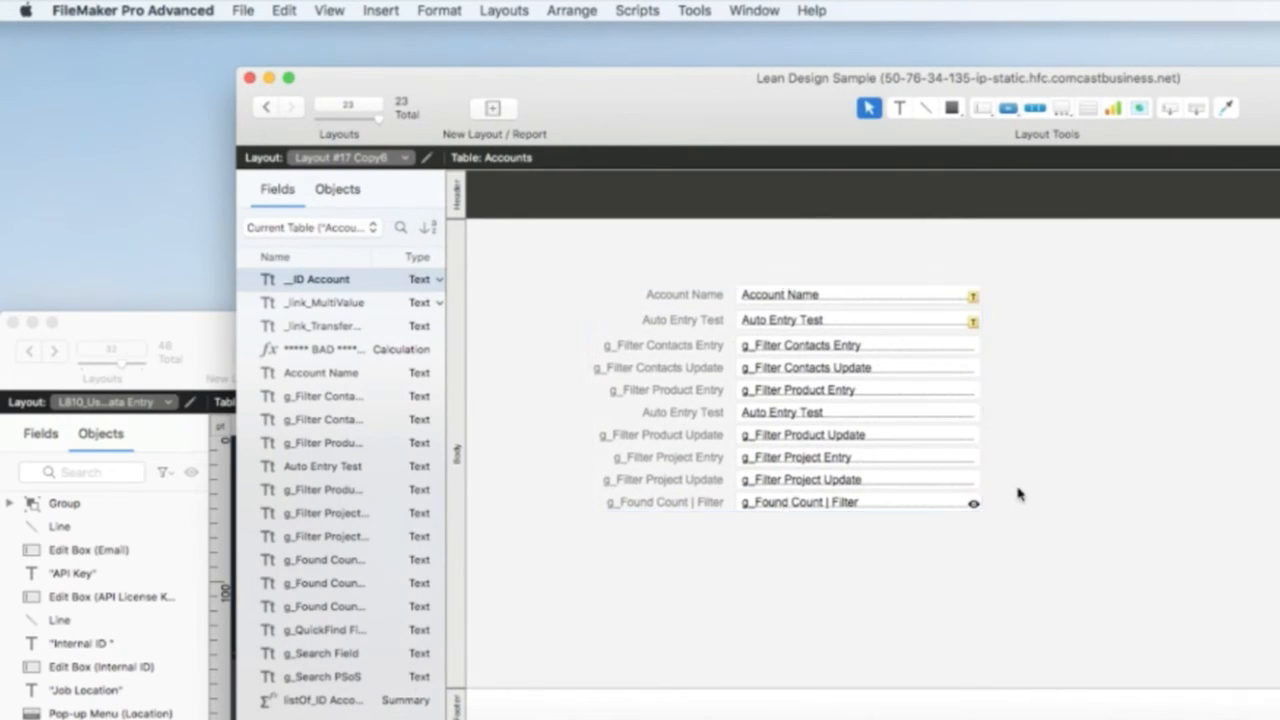
click(872, 422)
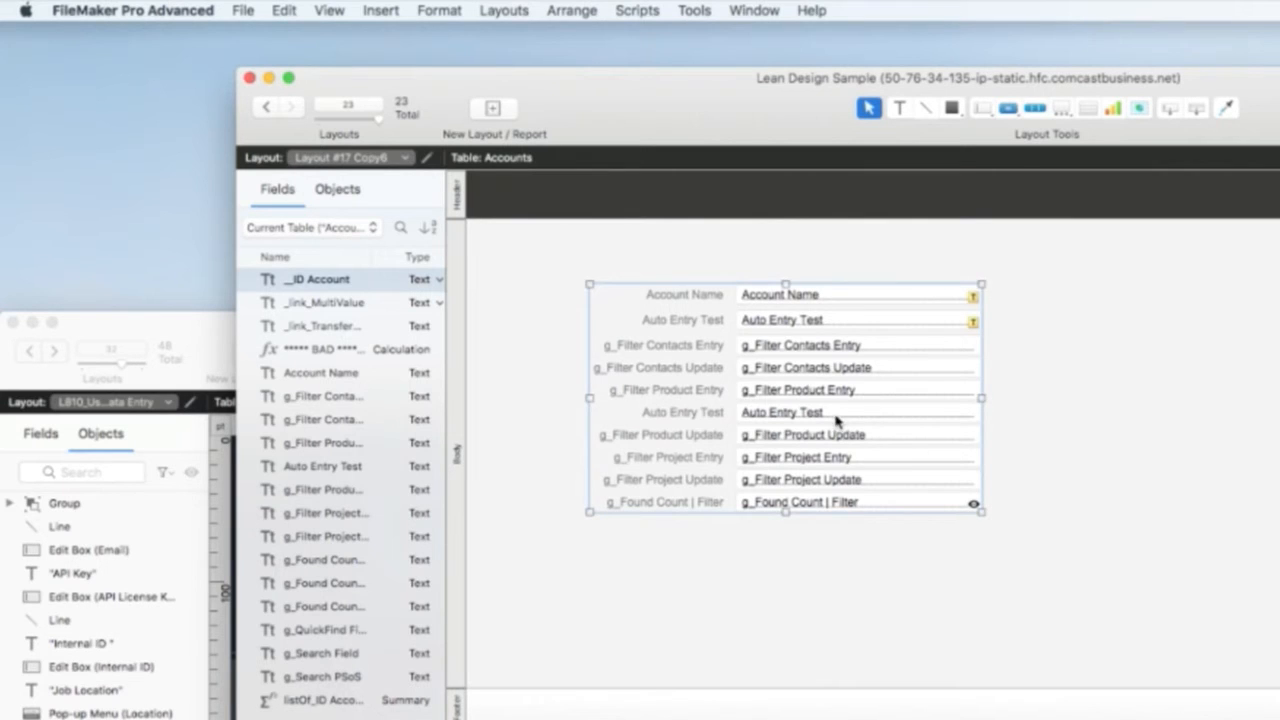
drag(836, 420, 882, 438)
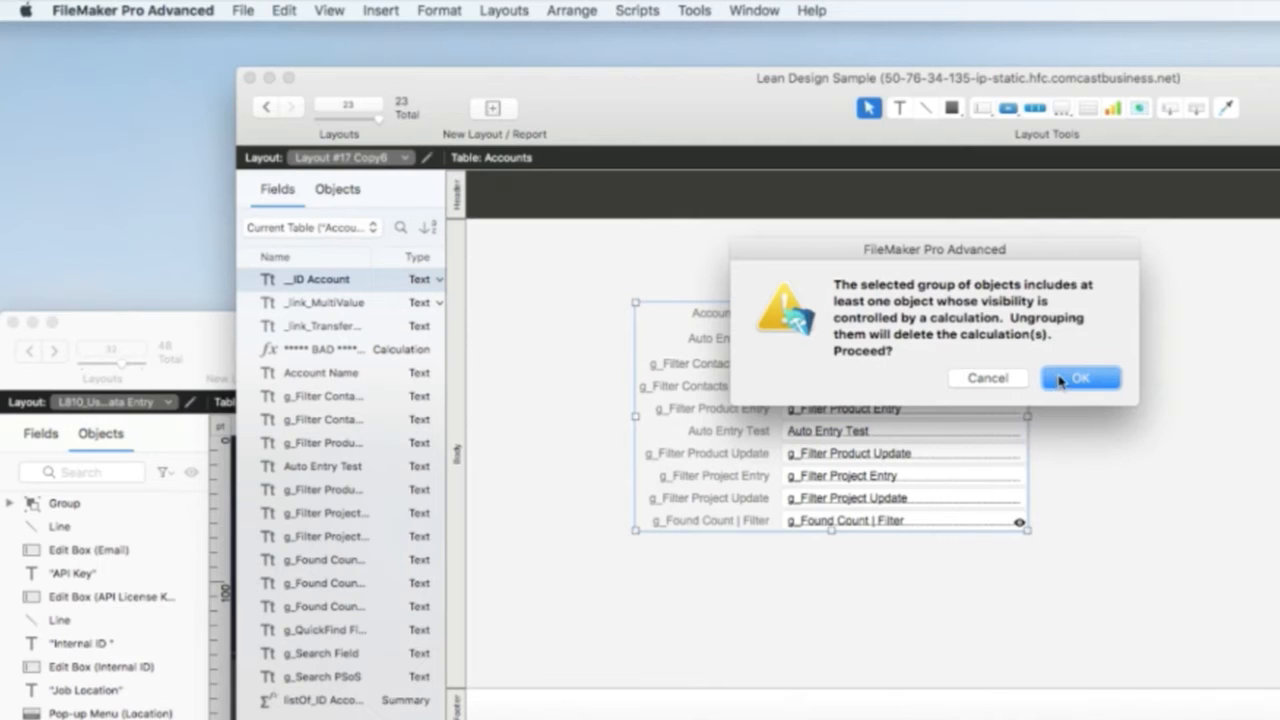
click(1063, 380)
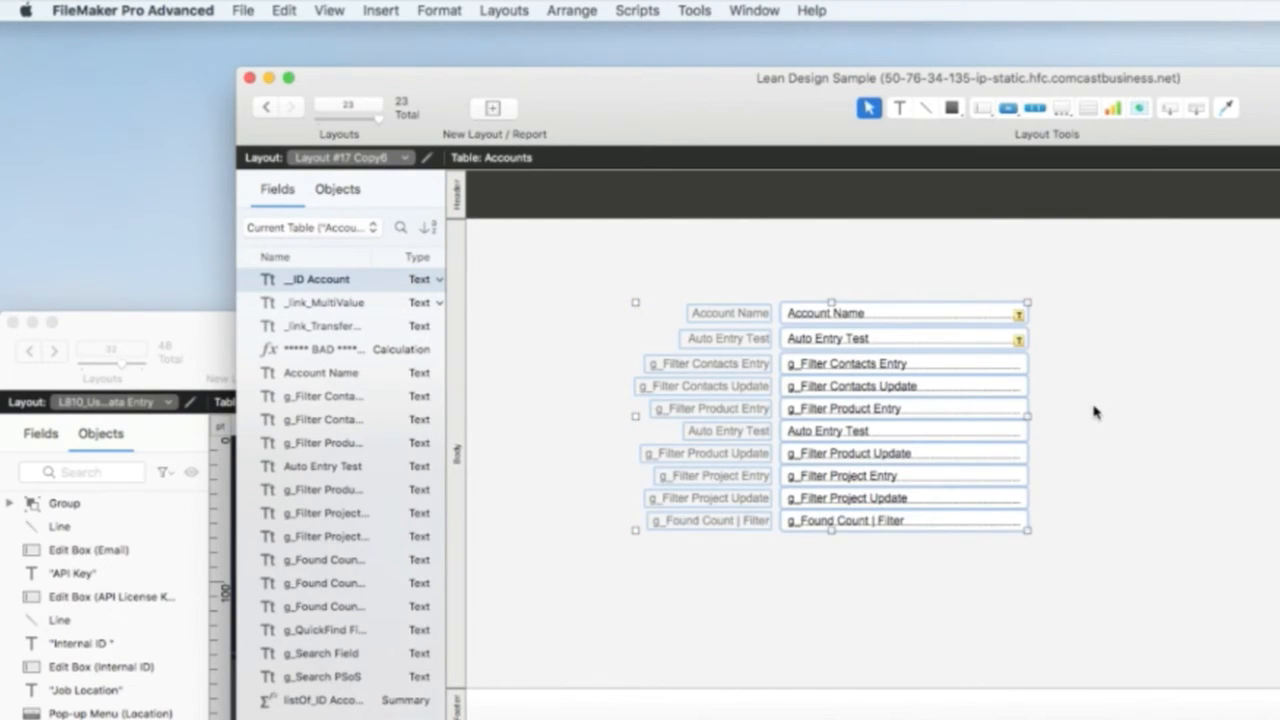
- Regroup all the fields and labels, shift the group slightly left and apply a hide condition to it
click(640, 10)
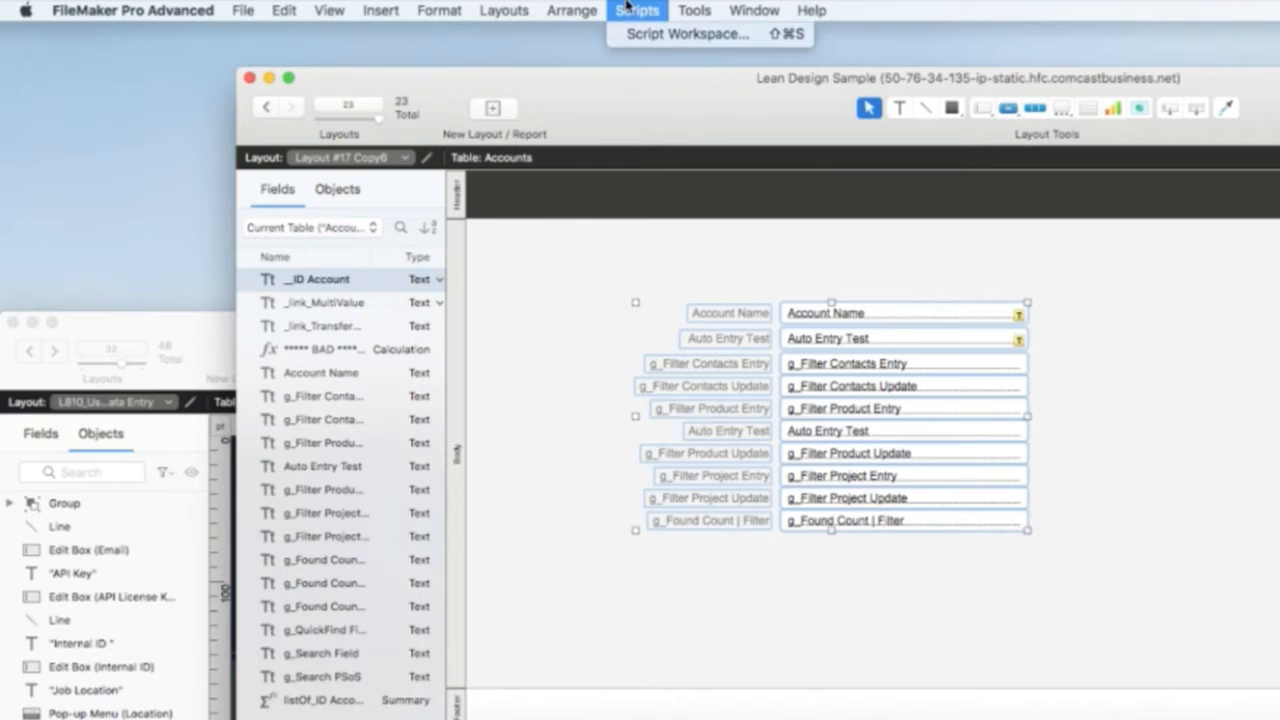
mouse_move(597, 10)
click(580, 33)
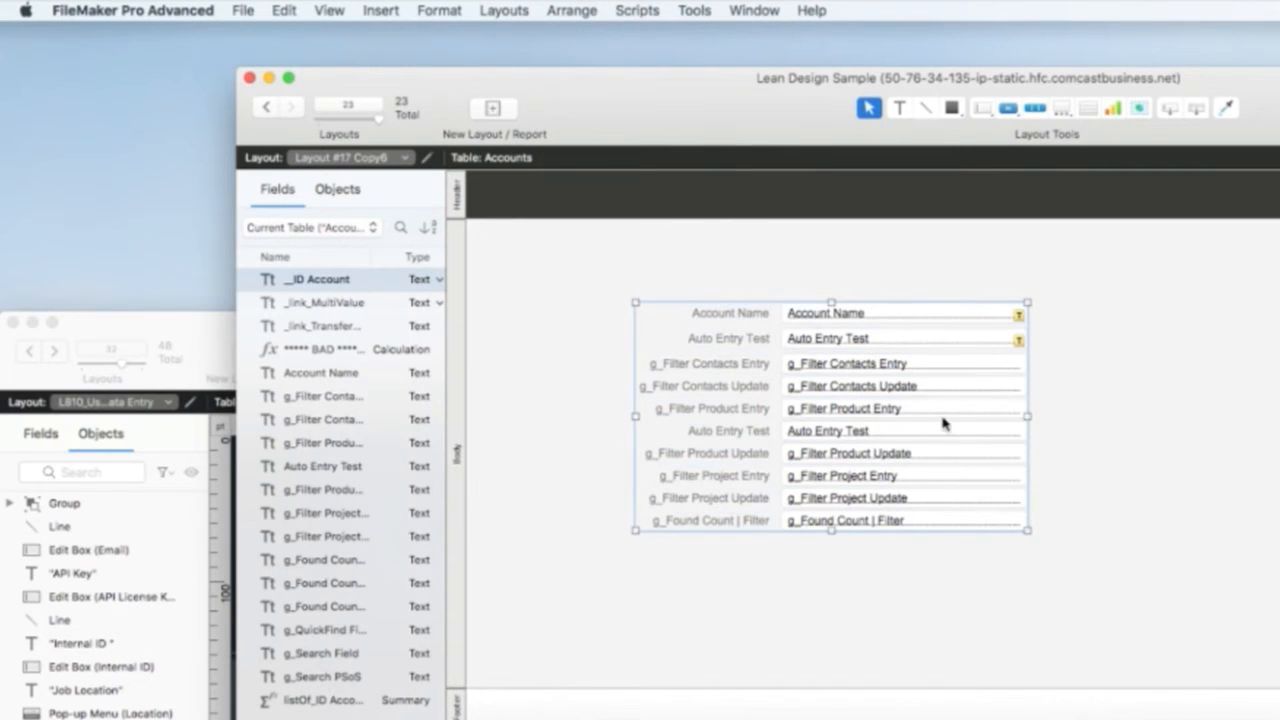
drag(943, 418, 921, 422)
click(1209, 549)
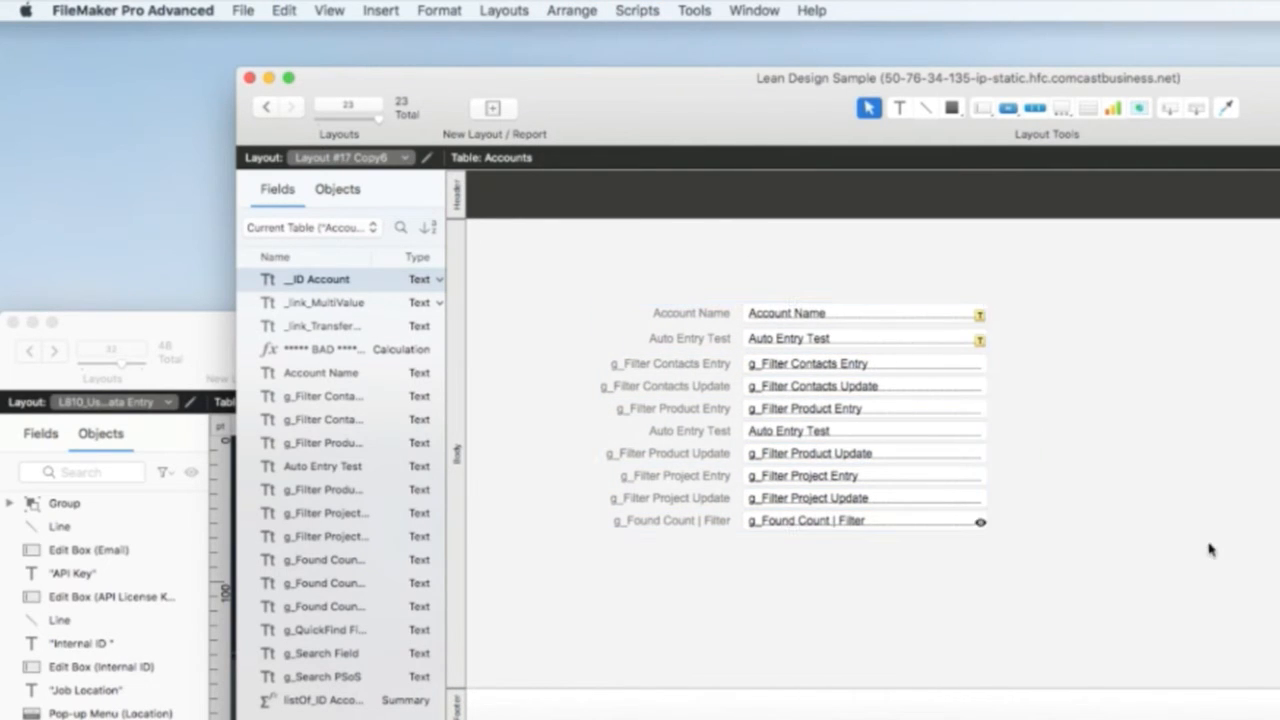
- Move the hidden-condition group down and to the right, and ungroup it, accepting the loss of its visibility calculation
click(908, 457)
drag(874, 452, 892, 460)
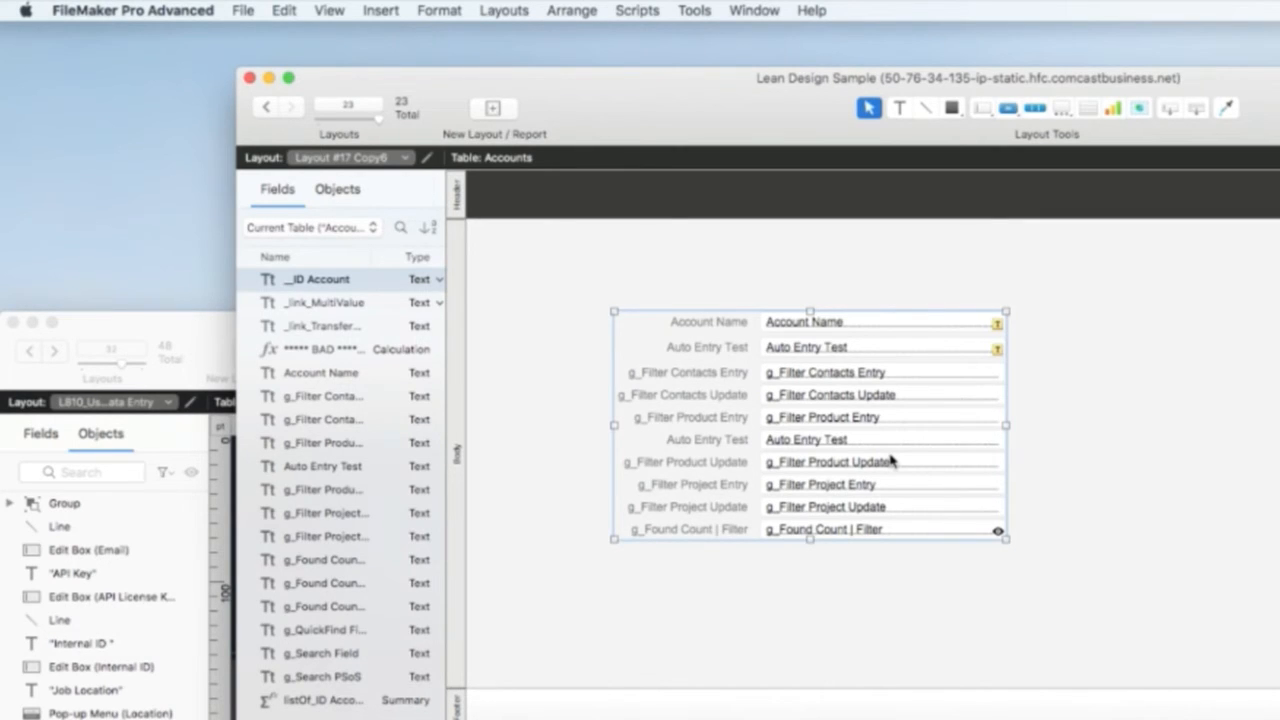
drag(890, 460, 933, 481)
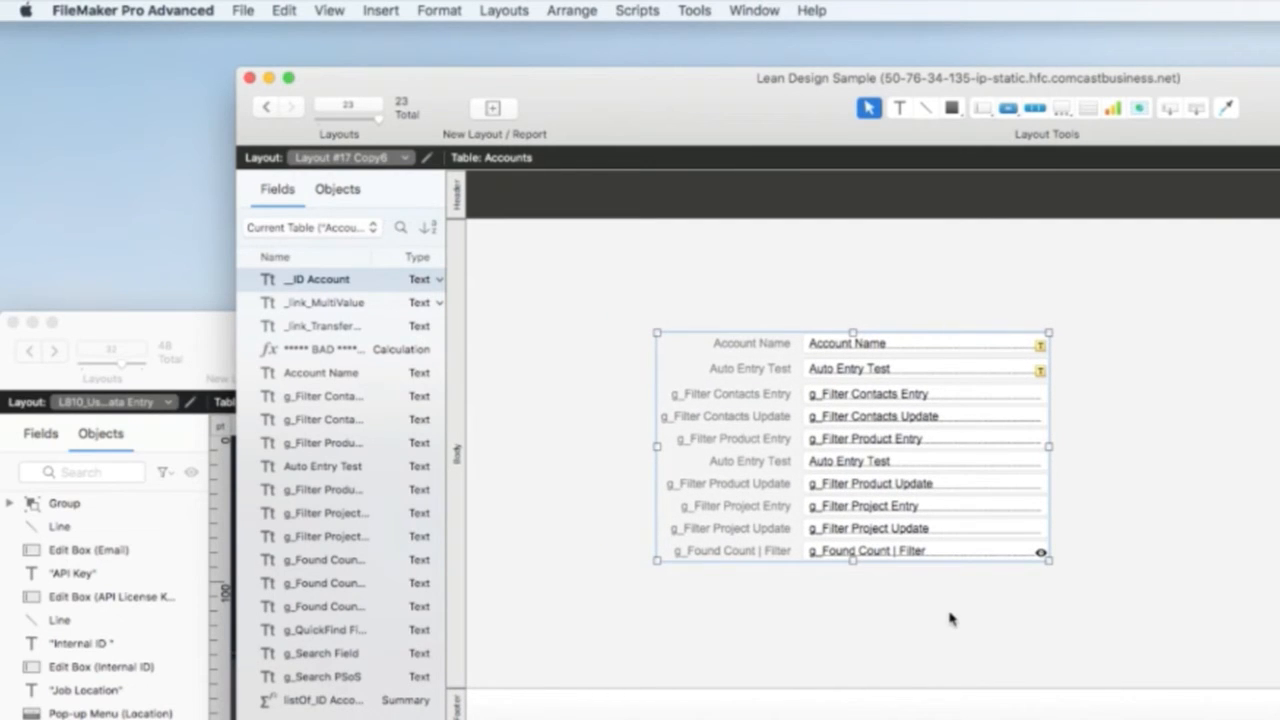
key(super+shift+r)
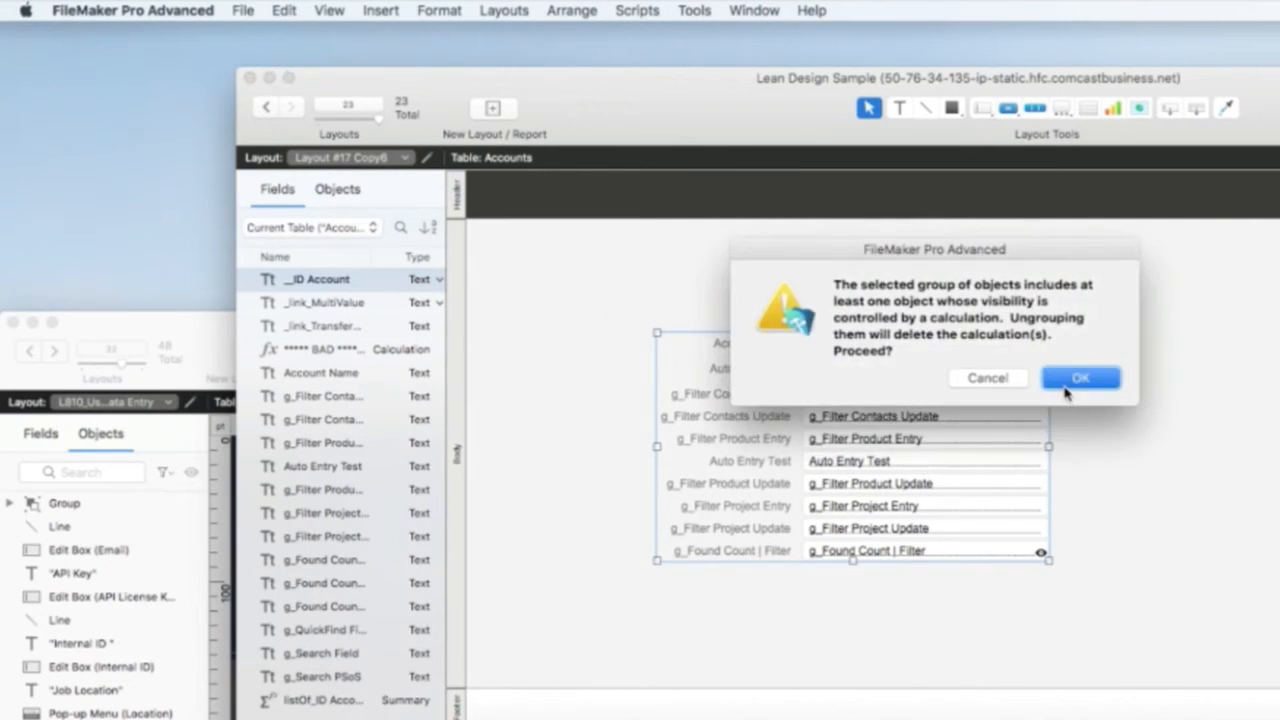
click(1066, 390)
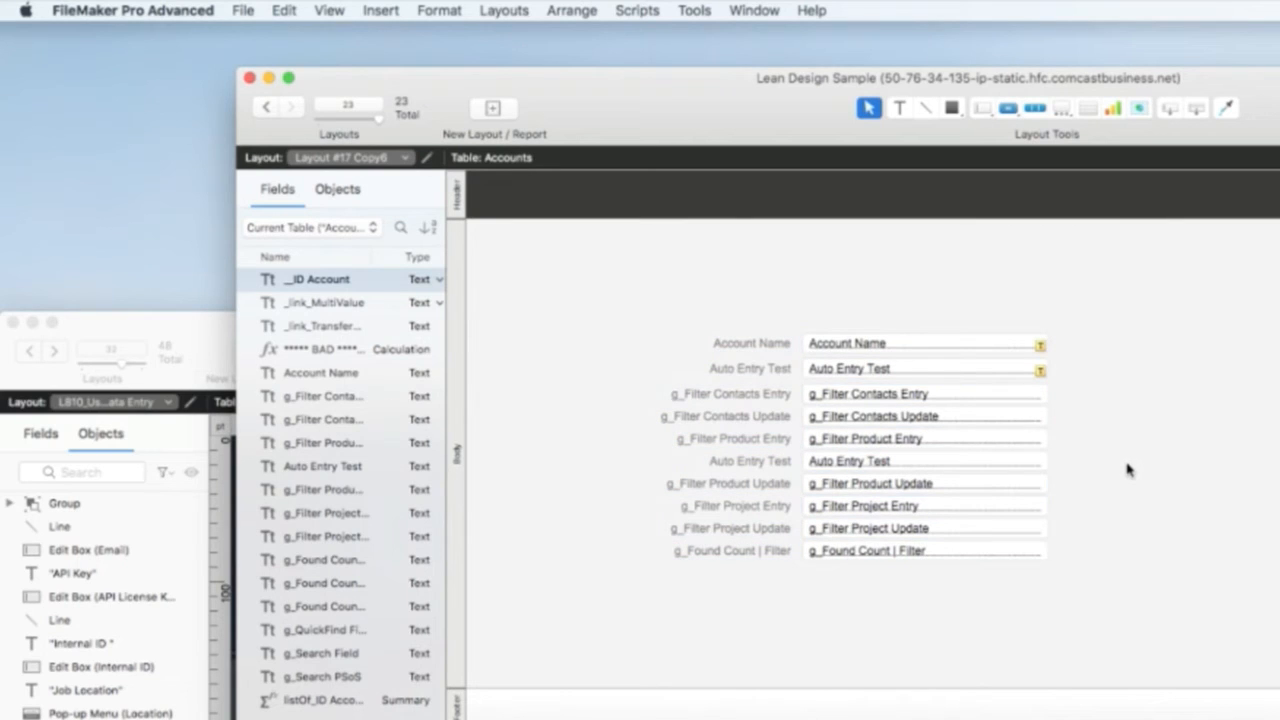
- Draw a slide control in the body to the right of the fields
click(1007, 110)
click(1061, 110)
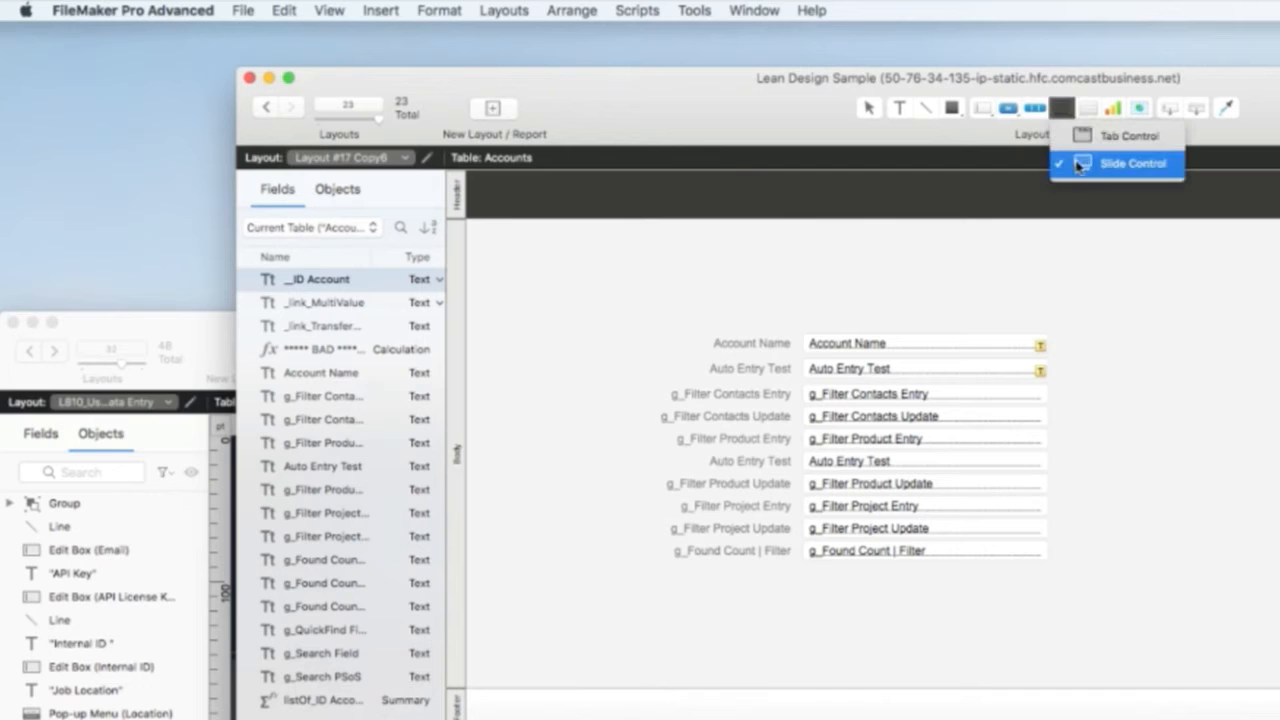
click(1080, 164)
drag(1074, 232, 1279, 560)
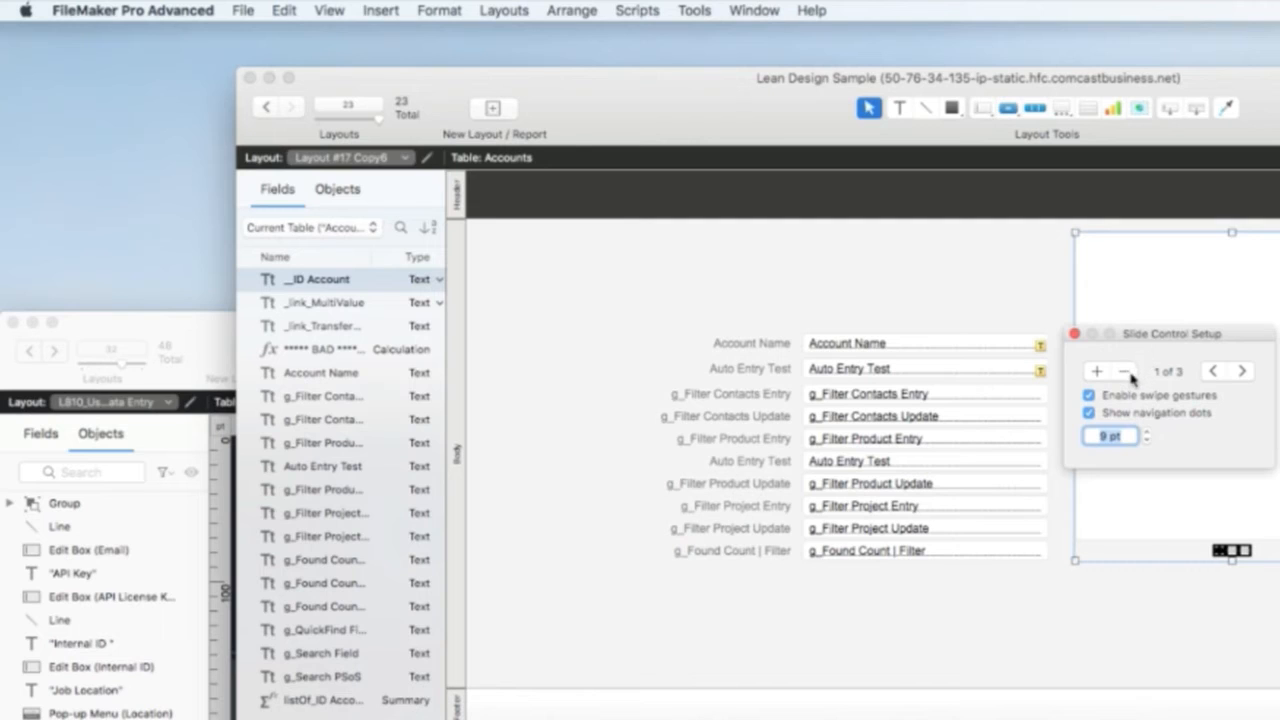
- Reduce the slide control to a single panel and turn off swipe gestures and navigation dots
click(1241, 371)
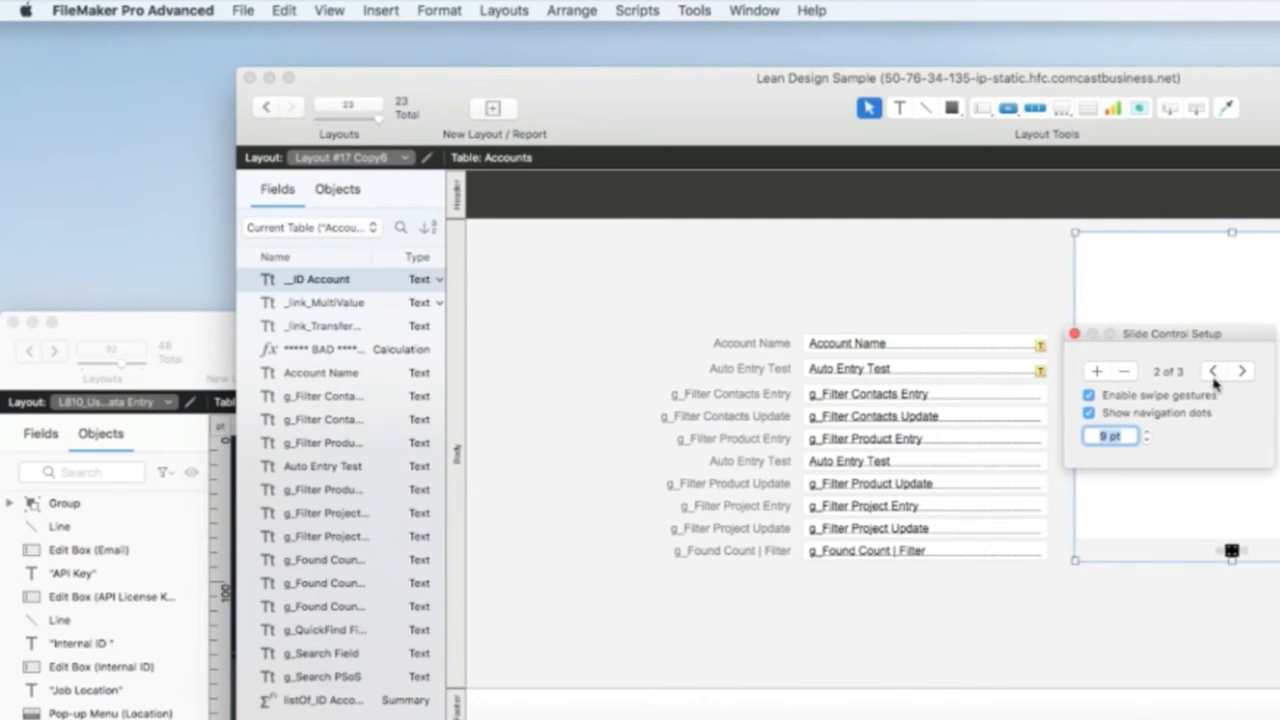
click(1213, 371)
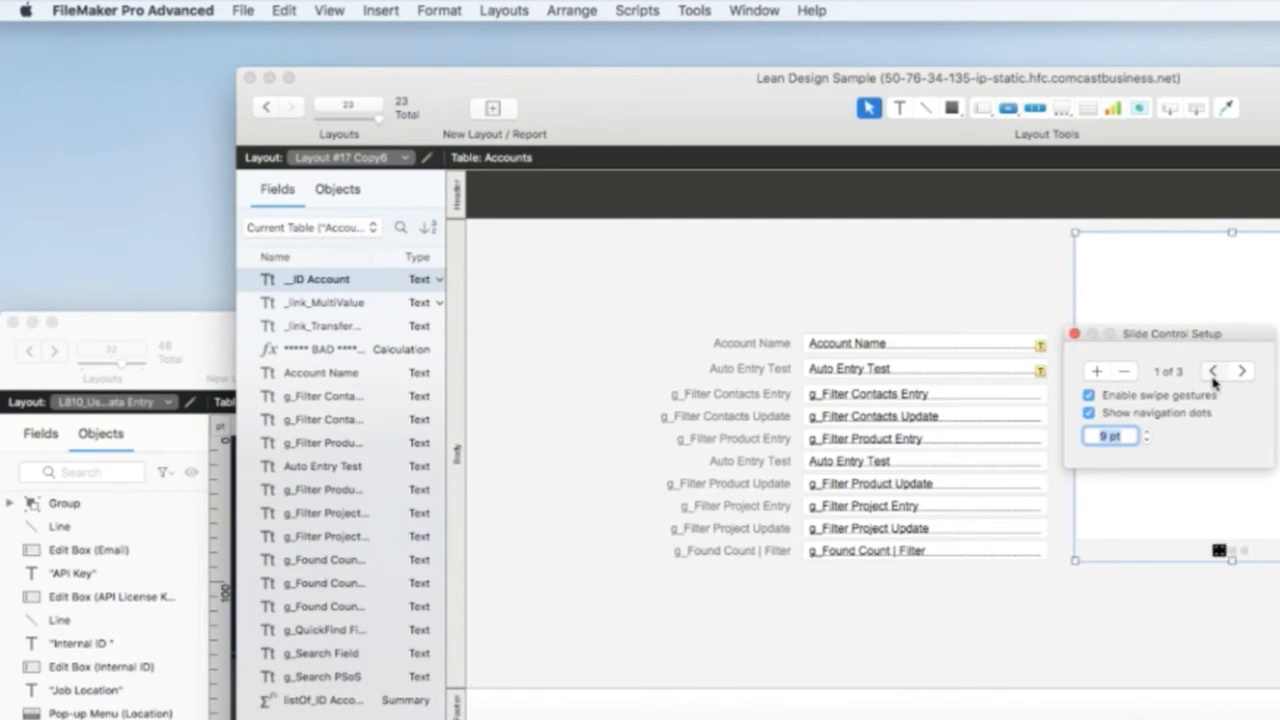
click(1124, 371)
click(1124, 371)
click(1160, 414)
click(1089, 395)
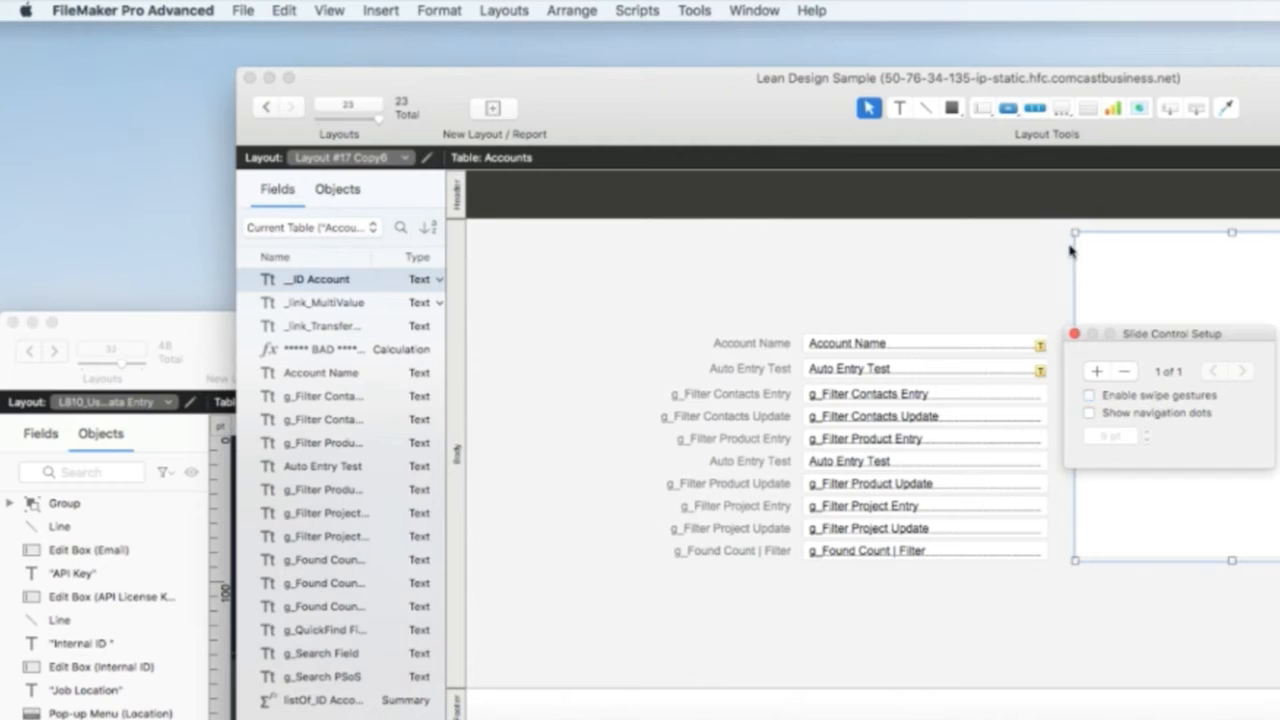
click(1028, 262)
- Move and enlarge the slide control over the fields and send it to the back
drag(1240, 449, 735, 470)
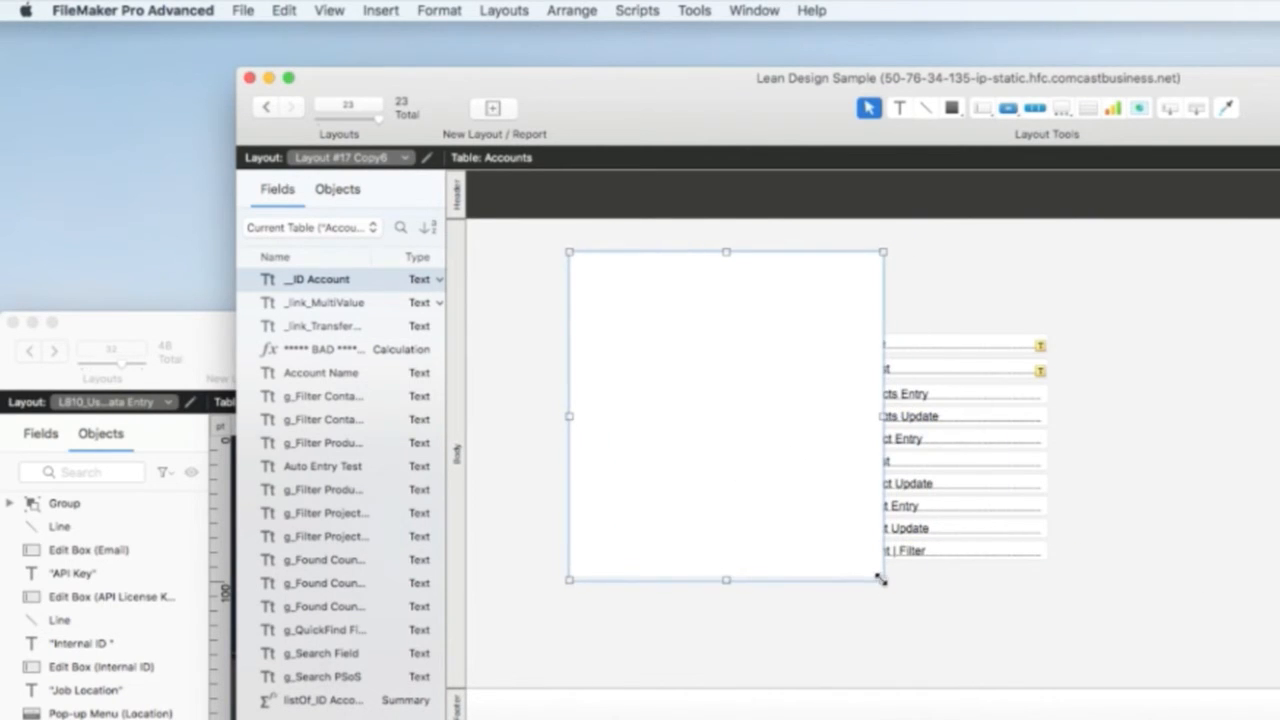
drag(883, 579, 1013, 665)
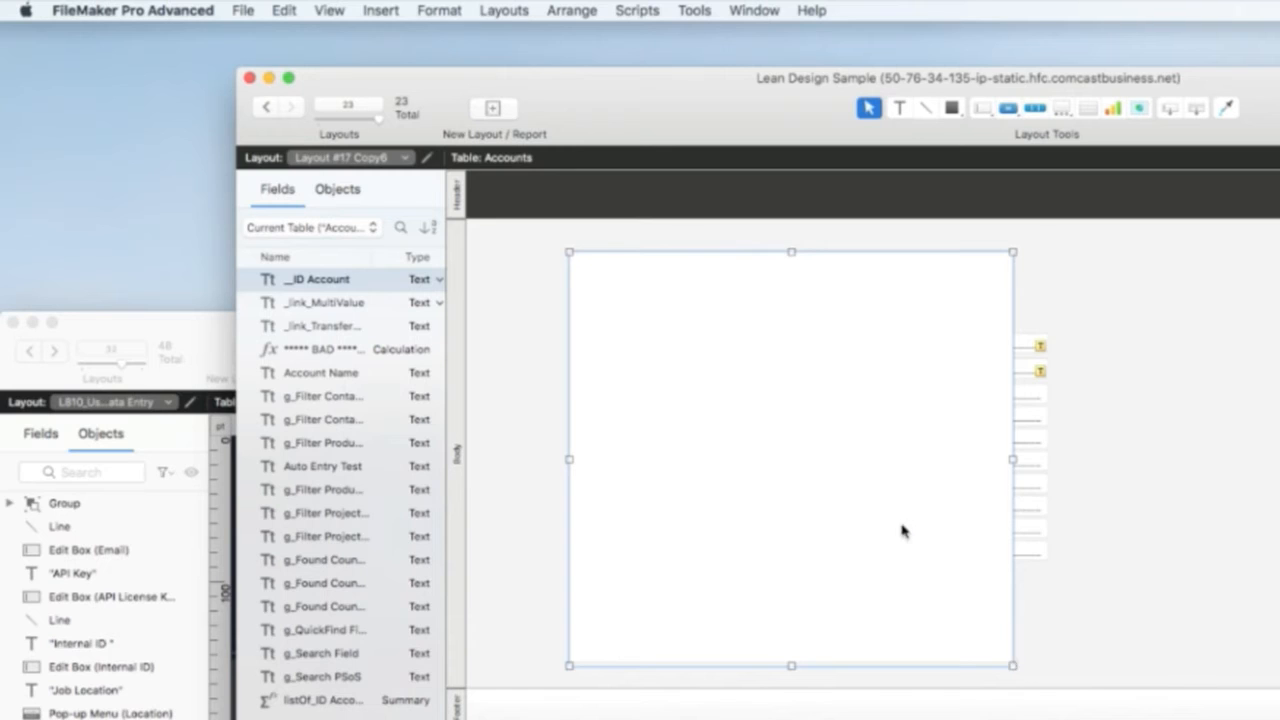
click(617, 6)
mouse_move(572, 10)
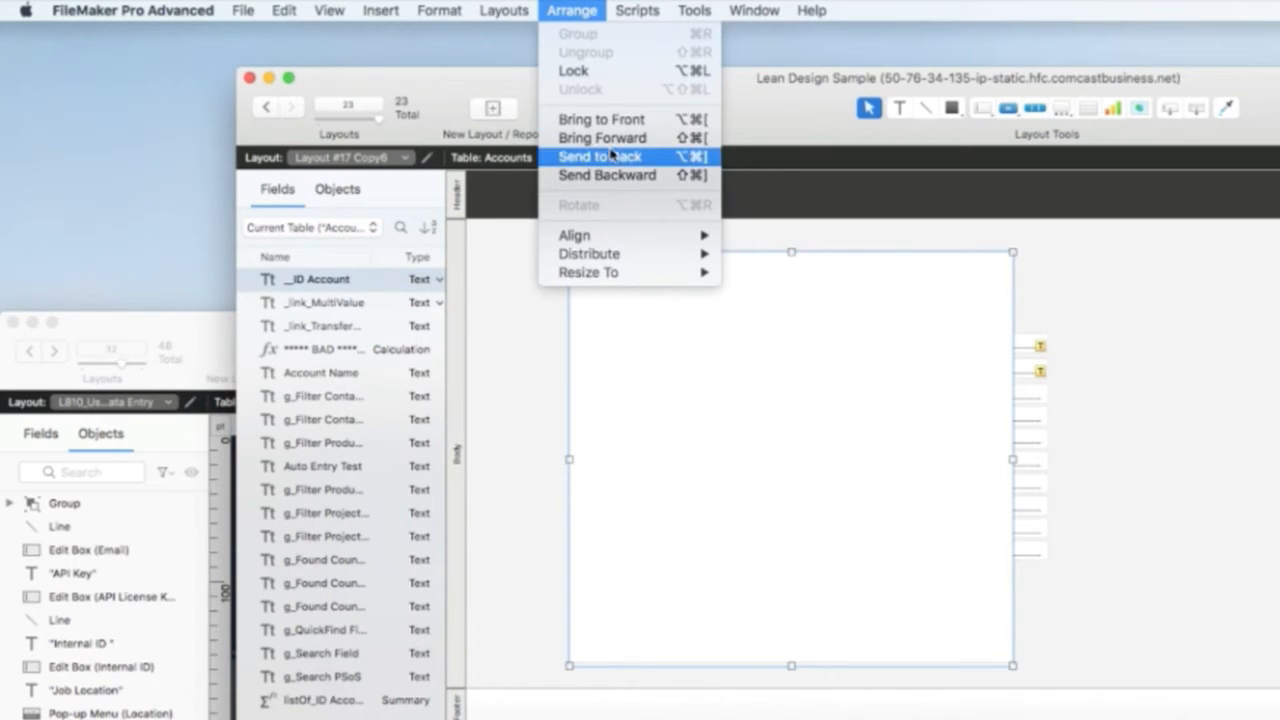
click(605, 157)
- Widen the slide control so that it extends past the right end of the fields
click(1137, 573)
drag(1199, 597, 624, 262)
click(835, 290)
drag(1012, 460, 1143, 460)
- Move all the fields and labels together off the slide control to its right, with the layout's object list shown
drag(1231, 627, 531, 271)
drag(889, 363, 1130, 408)
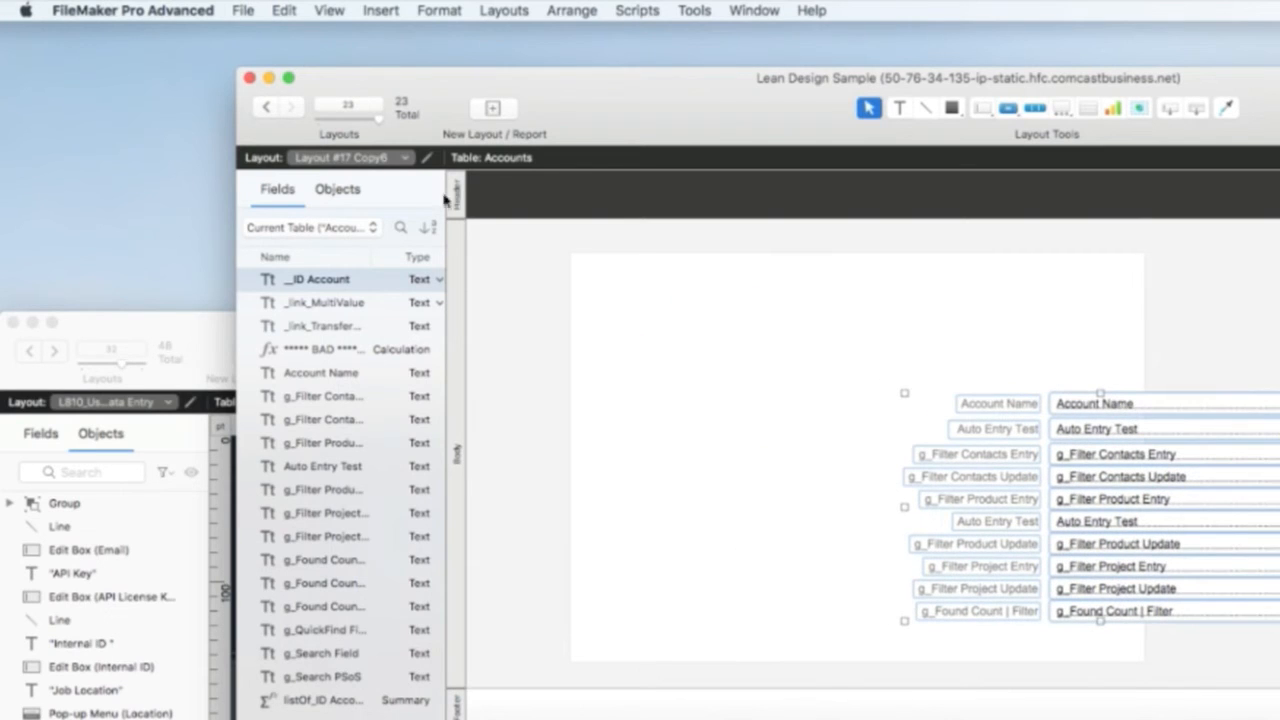
click(337, 189)
drag(1081, 409, 1279, 383)
key(Right)
key(Right)
key(Right)
key(Right)
key(Right)
key(Right)
key(Right)
key(Right)
key(Right)
key(Right)
key(Right)
key(Right)
key(Right)
key(Right)
key(Right)
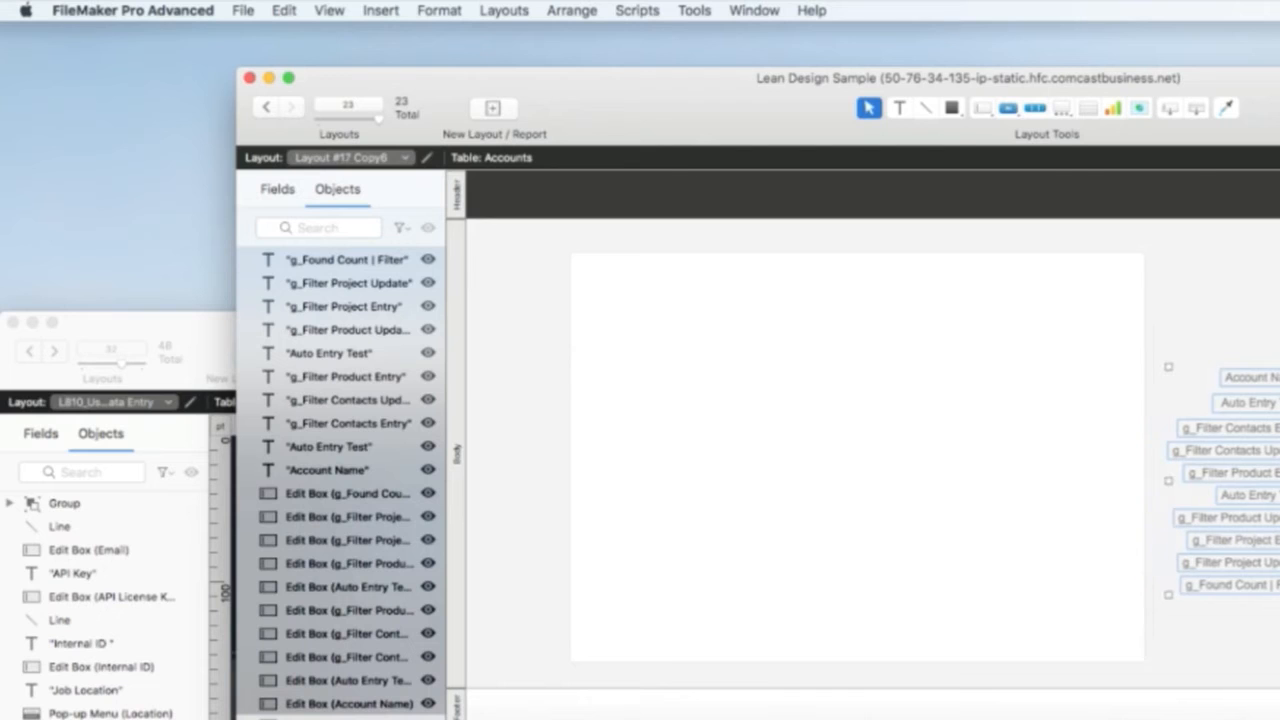
- Select all the field boxes and labels and move them into the slide control's panel
click(334, 491)
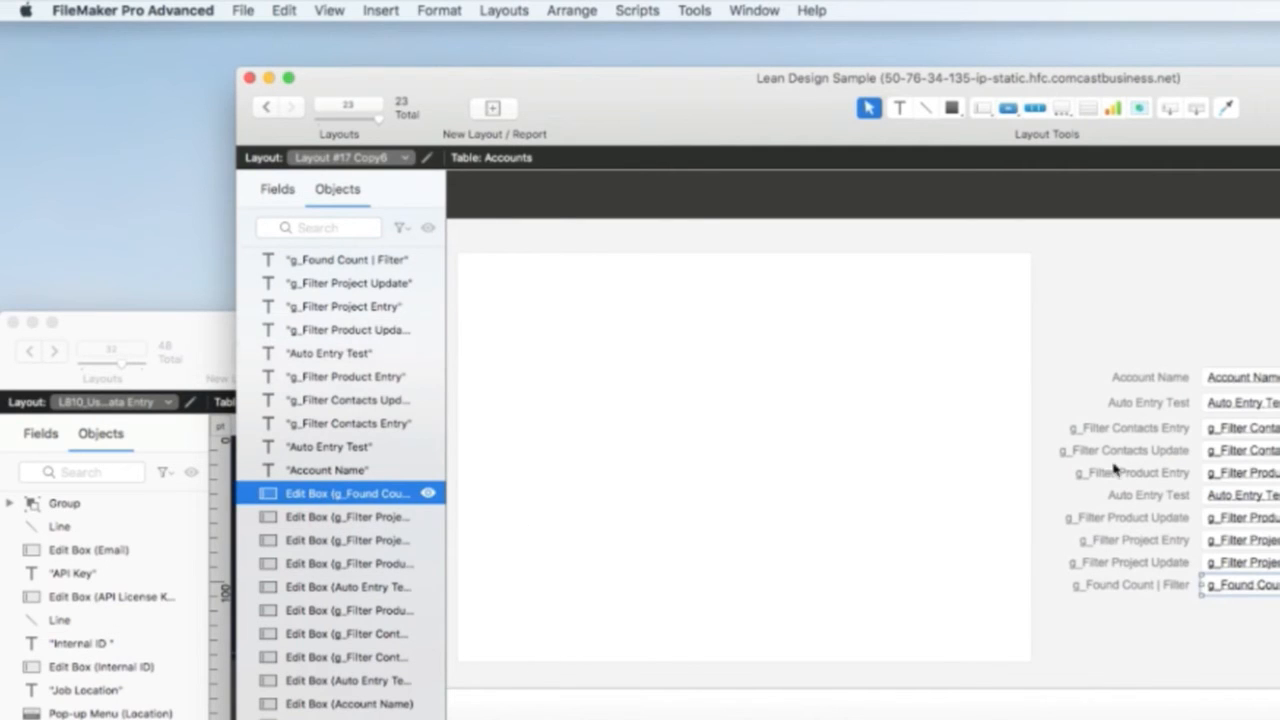
key(super+a)
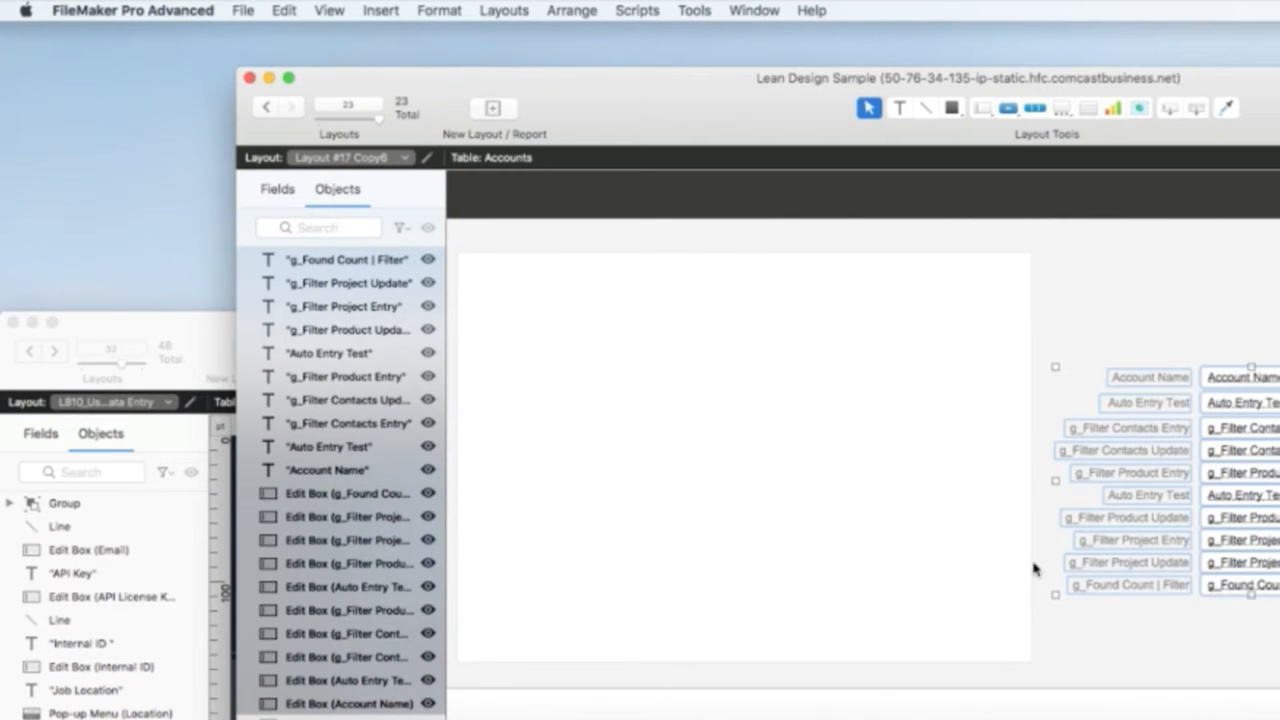
drag(1268, 505, 738, 490)
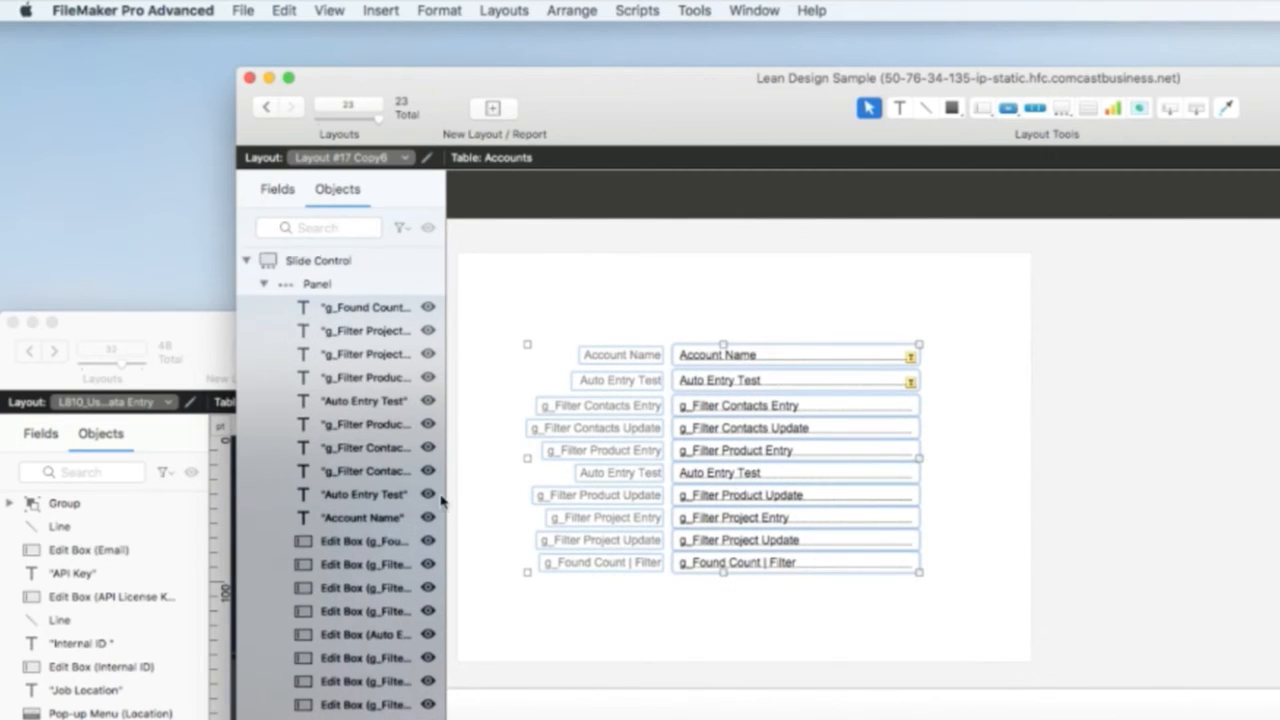
- Select the slide control's panel and move it slightly to the right together with the fields it contains
click(307, 284)
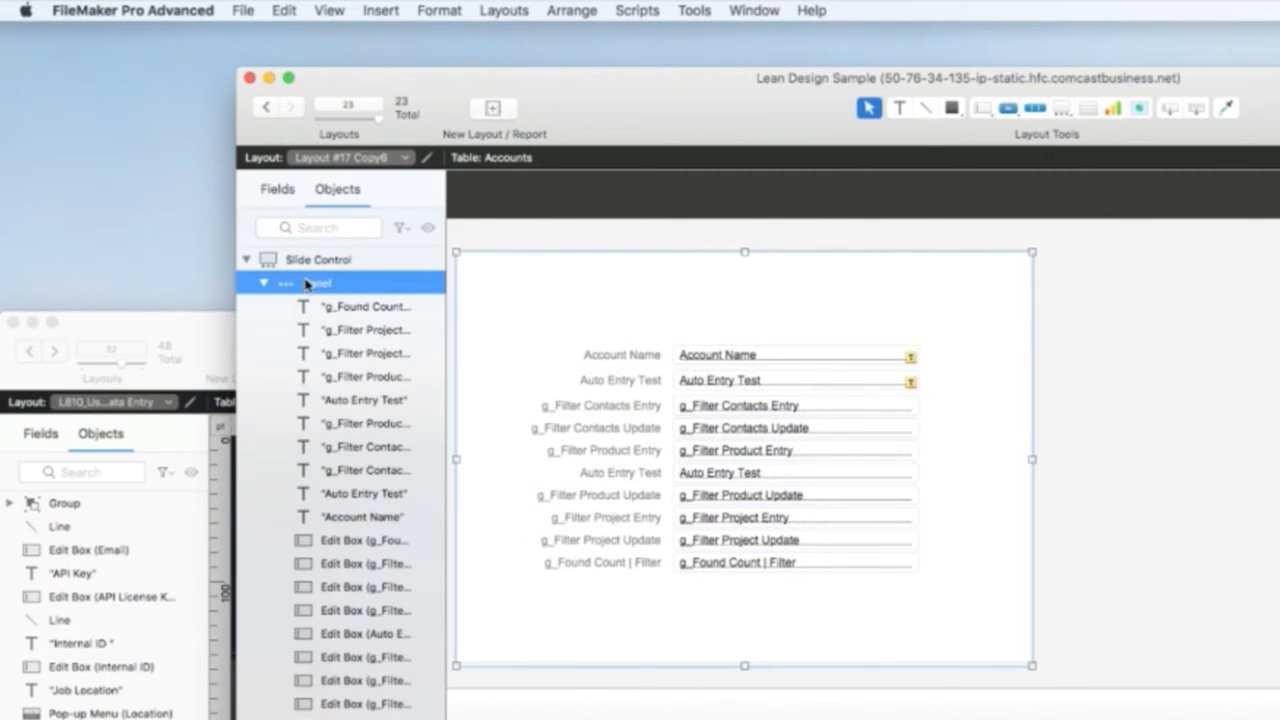
drag(598, 290, 660, 335)
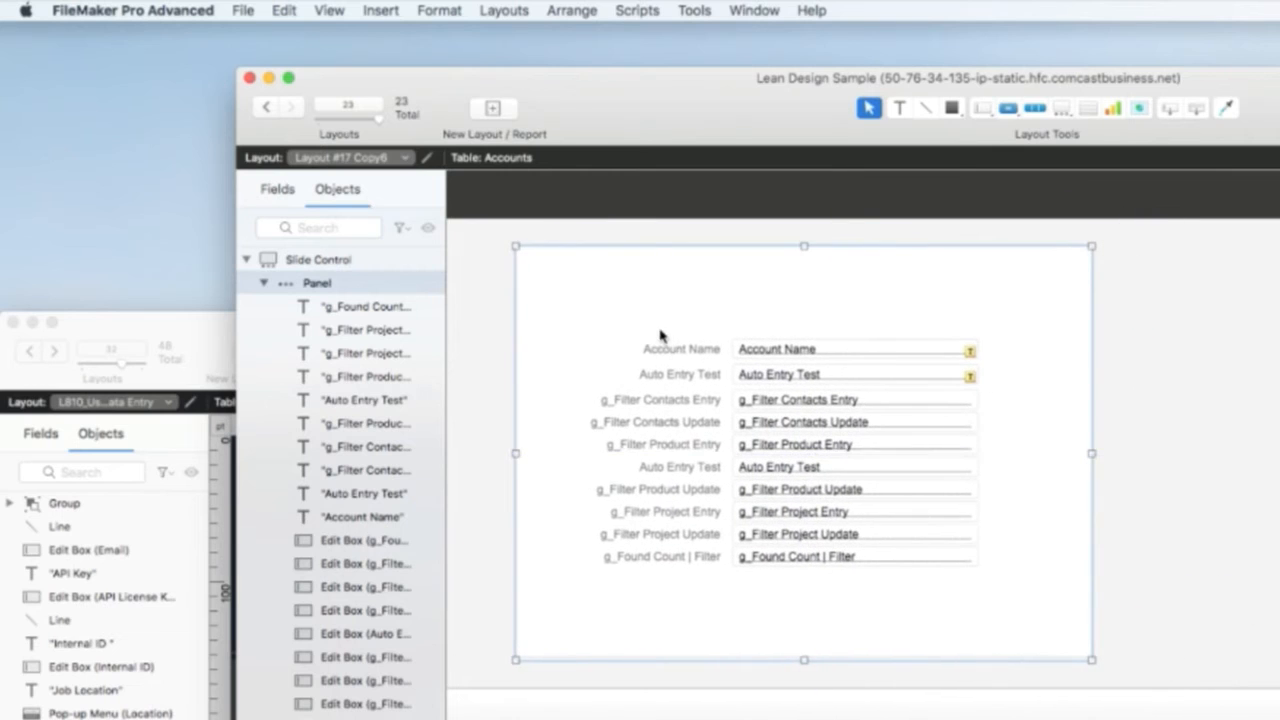
click(1233, 415)
mouse_move(1082, 392)
mouse_down()
mouse_move(1107, 400)
mouse_move(1043, 346)
mouse_move(1090, 409)
mouse_up()
- Reposition the fields and labels up and right within the panel, and apply a hide condition to the slide control
click(1132, 405)
drag(1194, 657, 449, 320)
drag(763, 374, 807, 318)
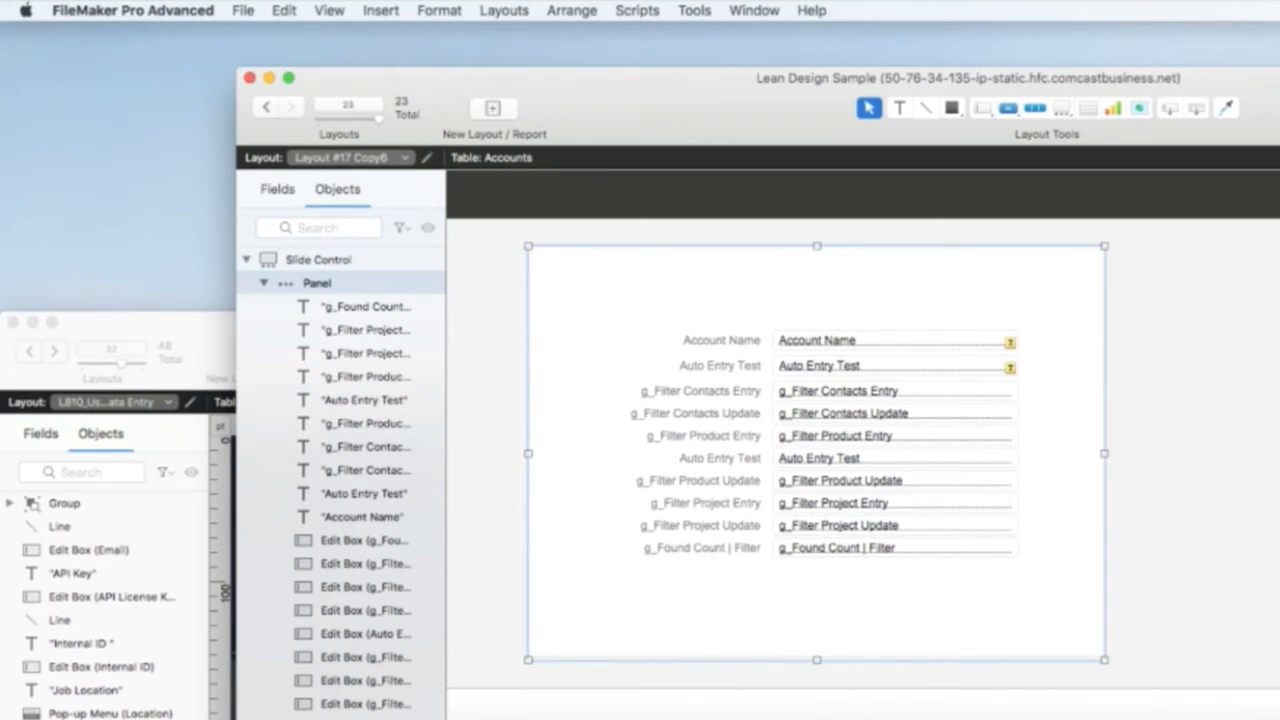
click(1256, 498)
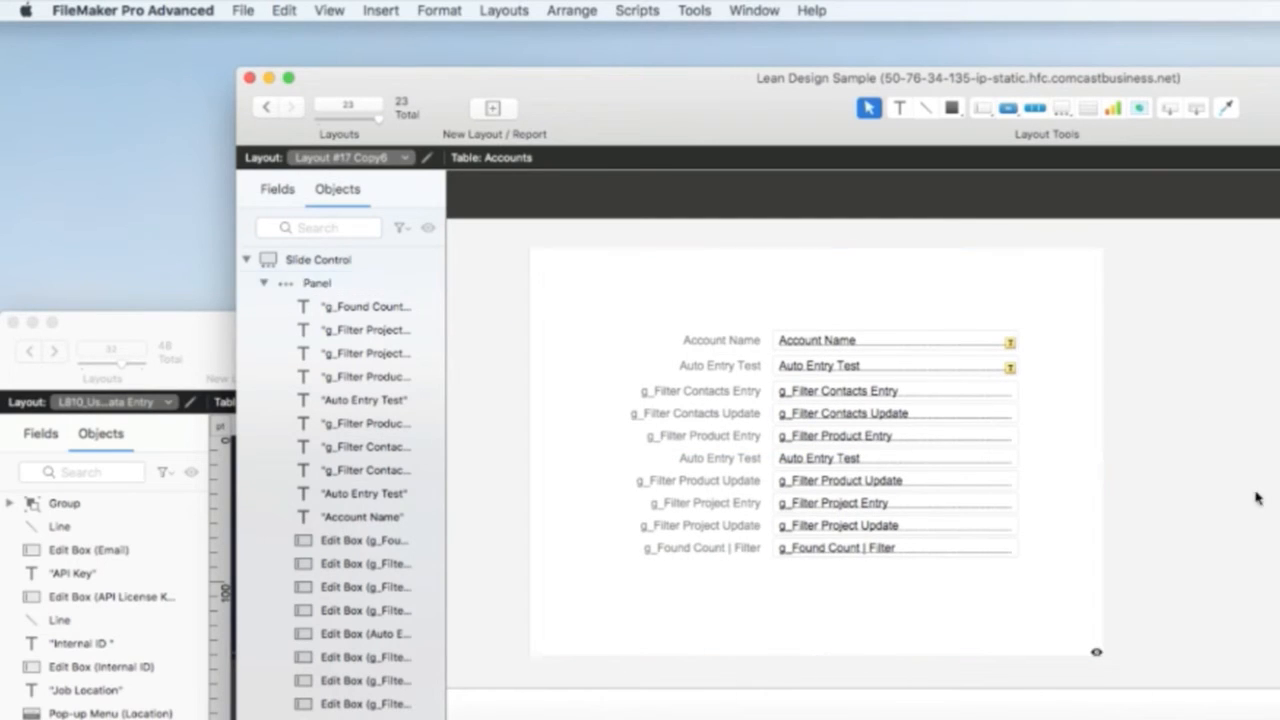
- Select several individual fields and labels inside the slide control together
click(909, 545)
shift+click(903, 528)
shift+click(902, 505)
shift+click(902, 460)
shift+click(905, 415)
shift+click(905, 415)
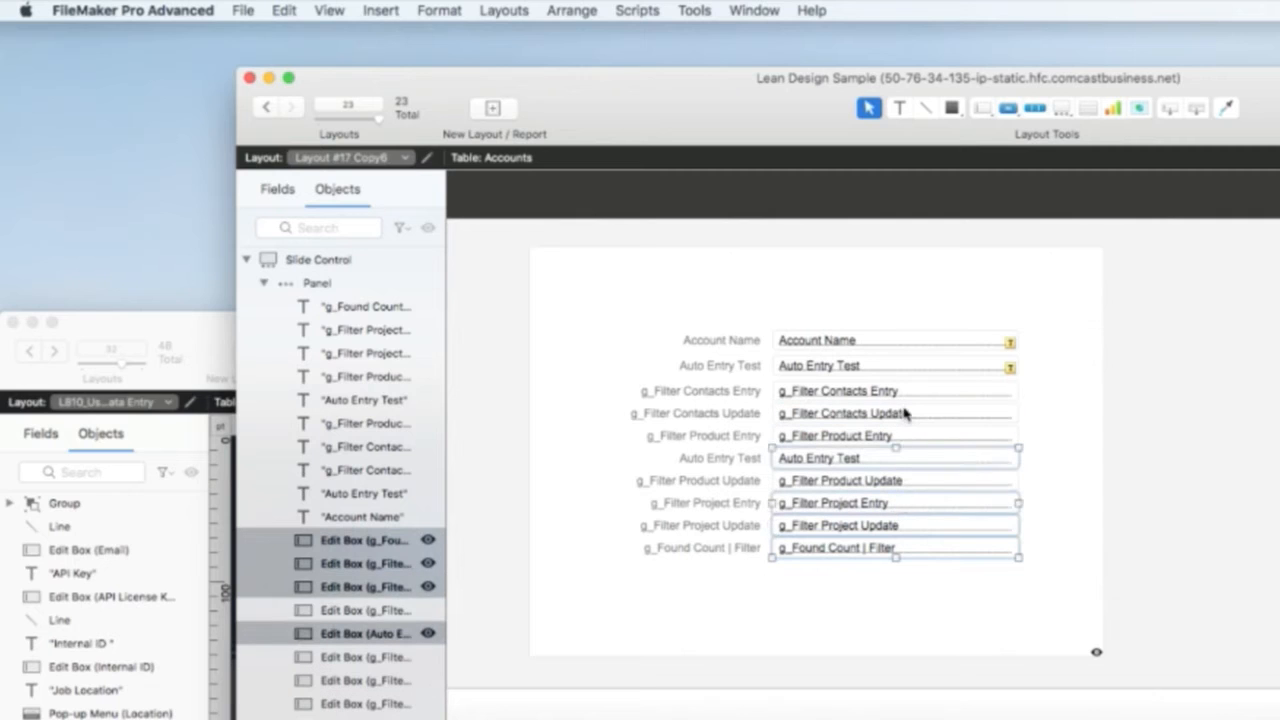
shift+click(720, 395)
shift+click(721, 414)
shift+click(718, 437)
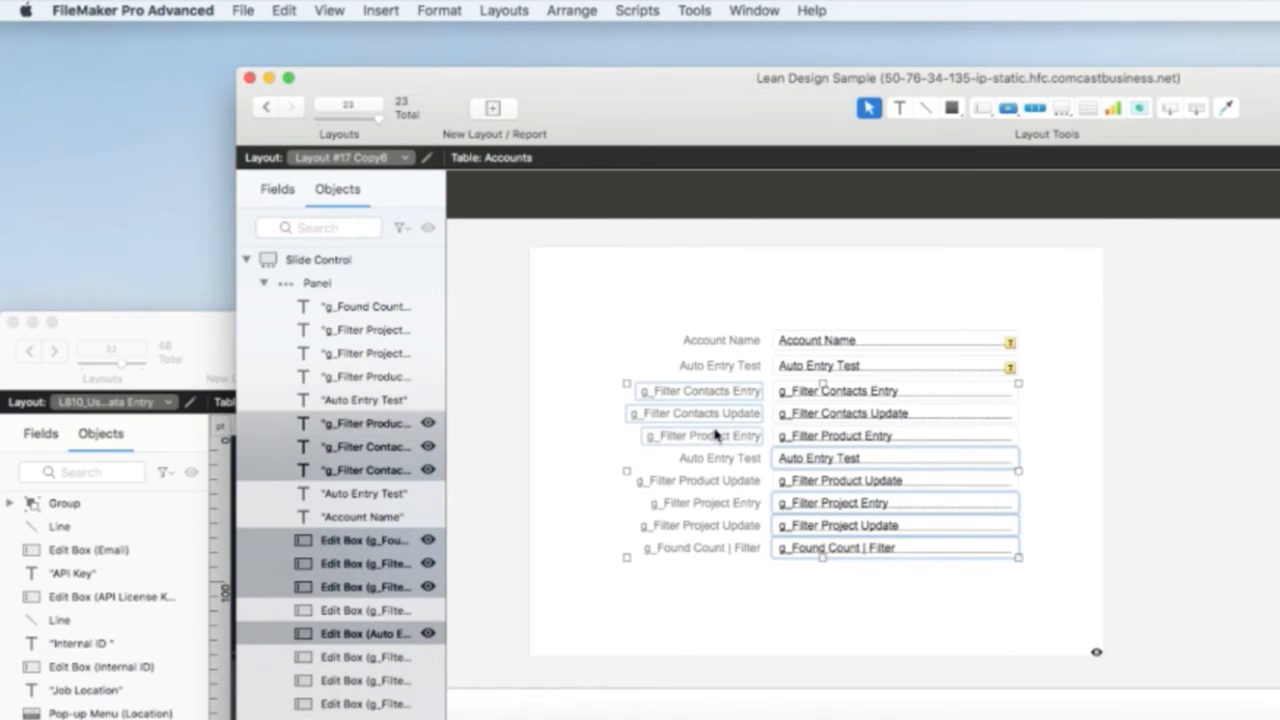
shift+click(715, 462)
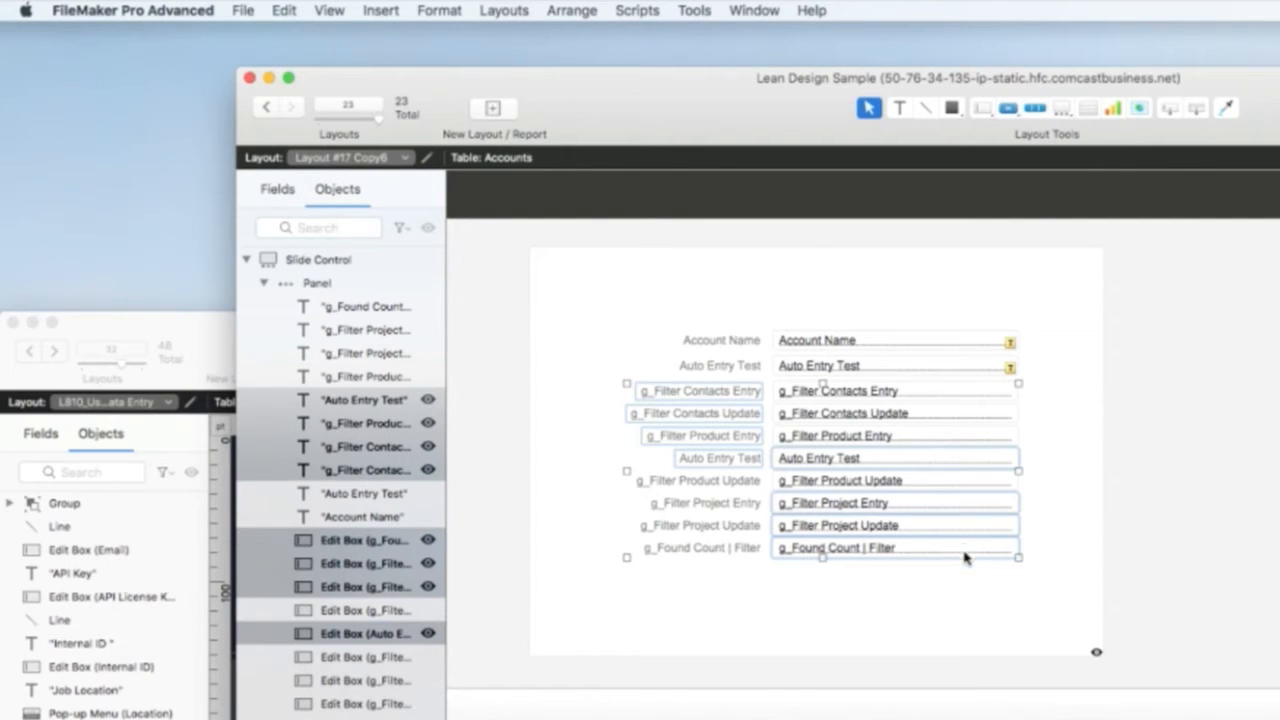
- Move the slide control slightly left with its fields and shrink it from its lower-right corner
click(971, 594)
drag(971, 594, 935, 590)
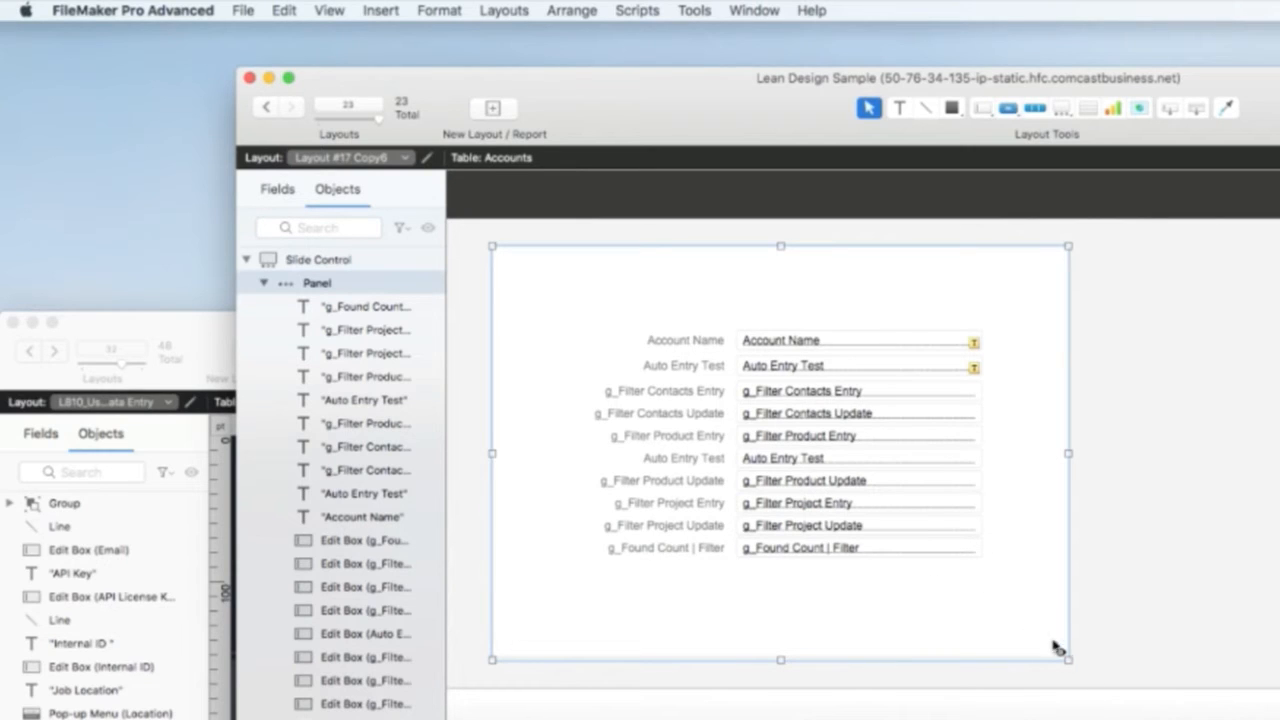
drag(1065, 656, 1033, 588)
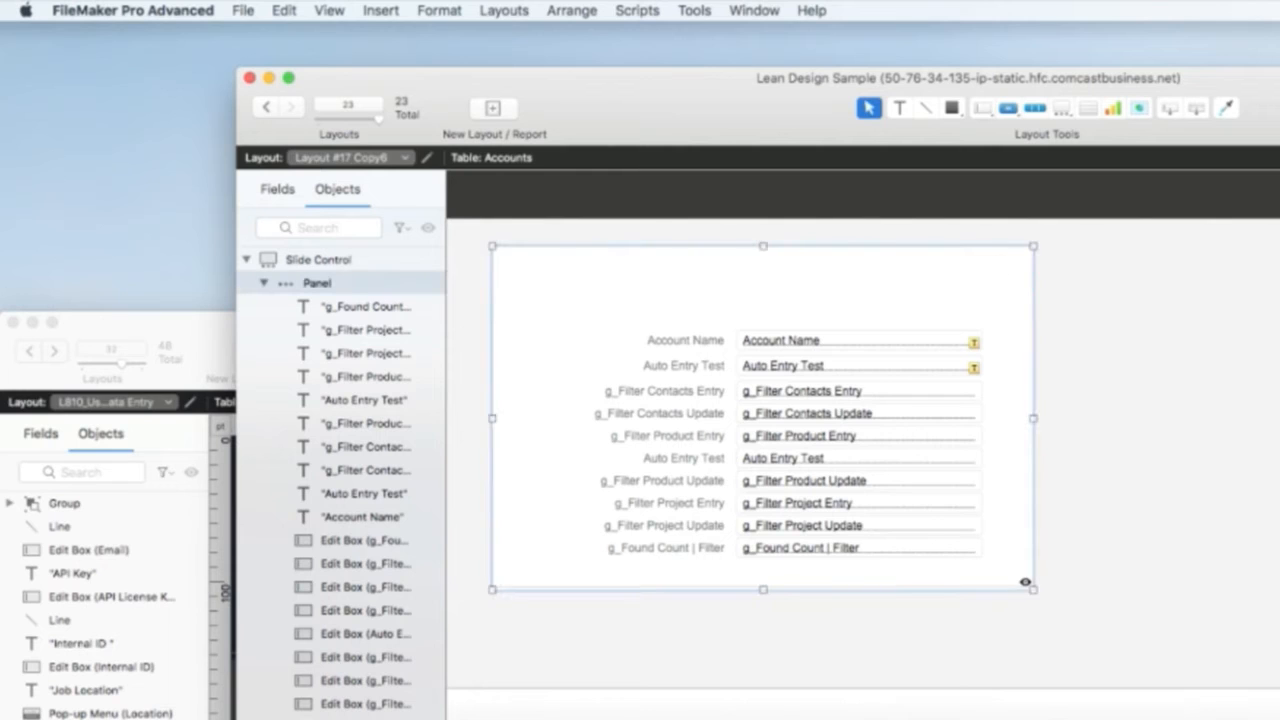
- Make the slide control transparent and snug around its fields, and place it at about x 130 pt, y 64 pt
click(1235, 370)
click(1032, 484)
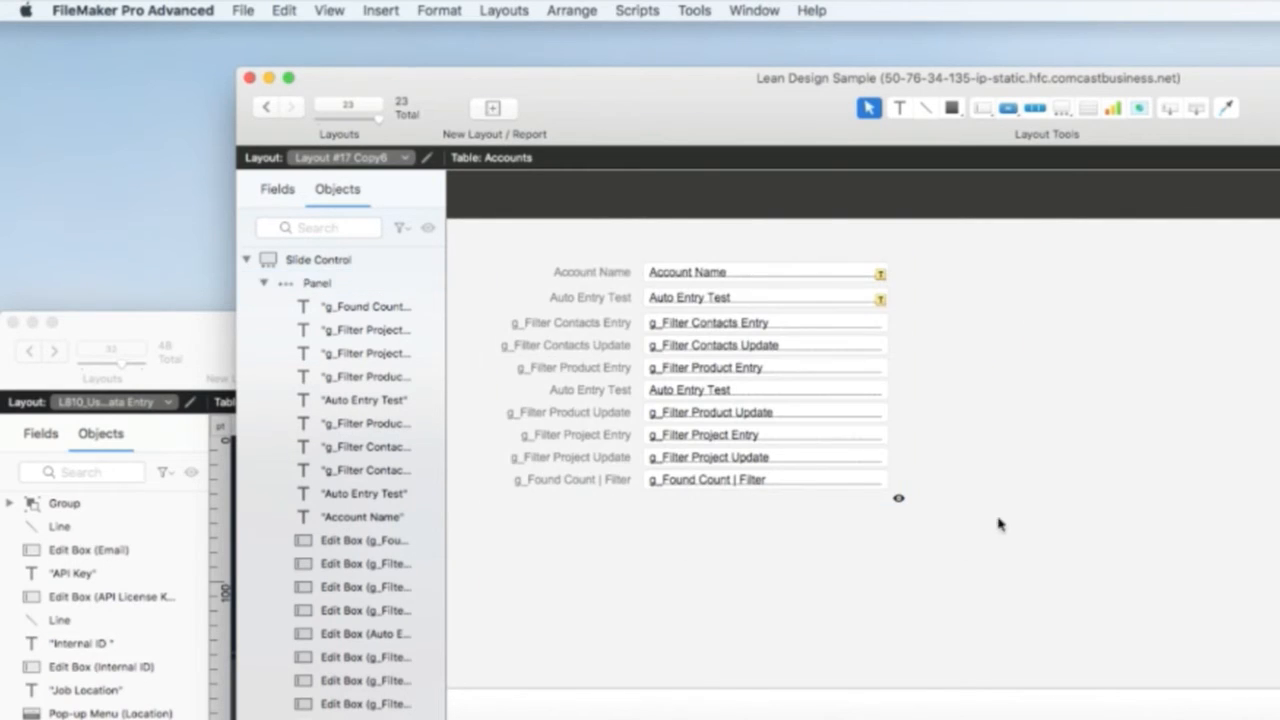
drag(906, 406, 906, 423)
mouse_move(904, 417)
mouse_down()
mouse_move(913, 425)
mouse_move(891, 410)
mouse_up()
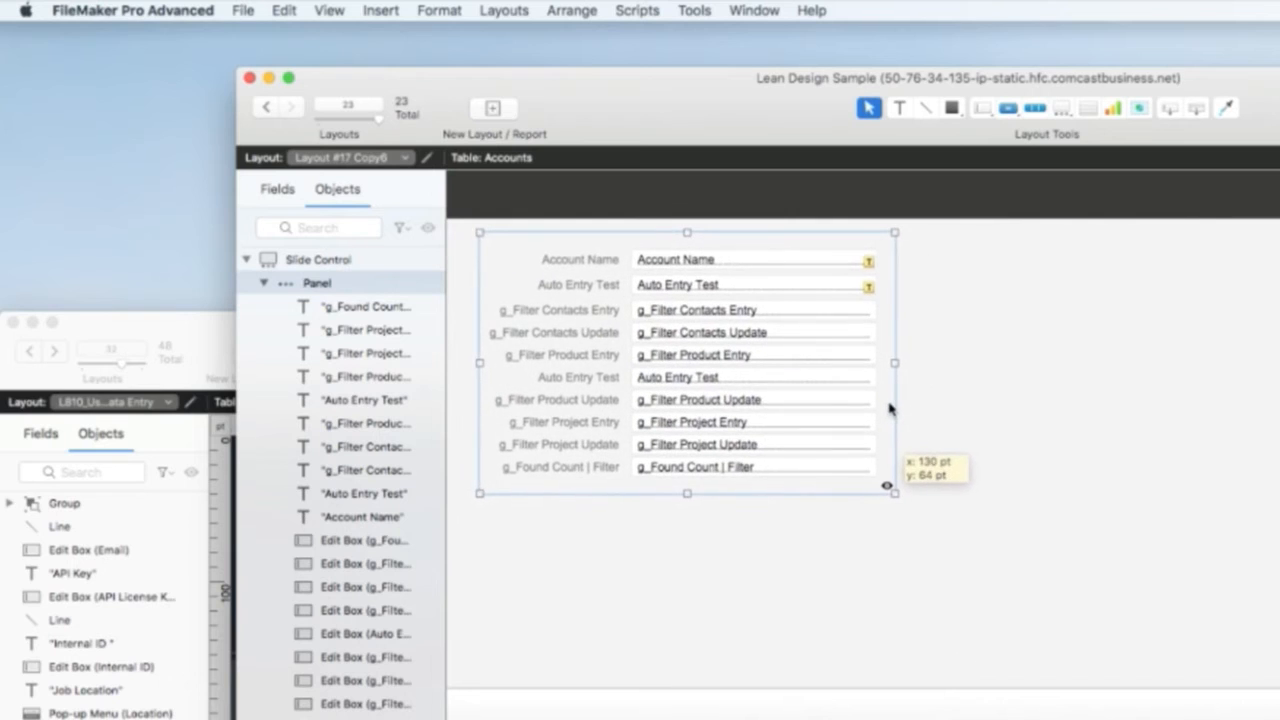
- Check the layout in Browse mode, remove the slide control's hide condition, and compare it in Browse mode again
key(super+b)
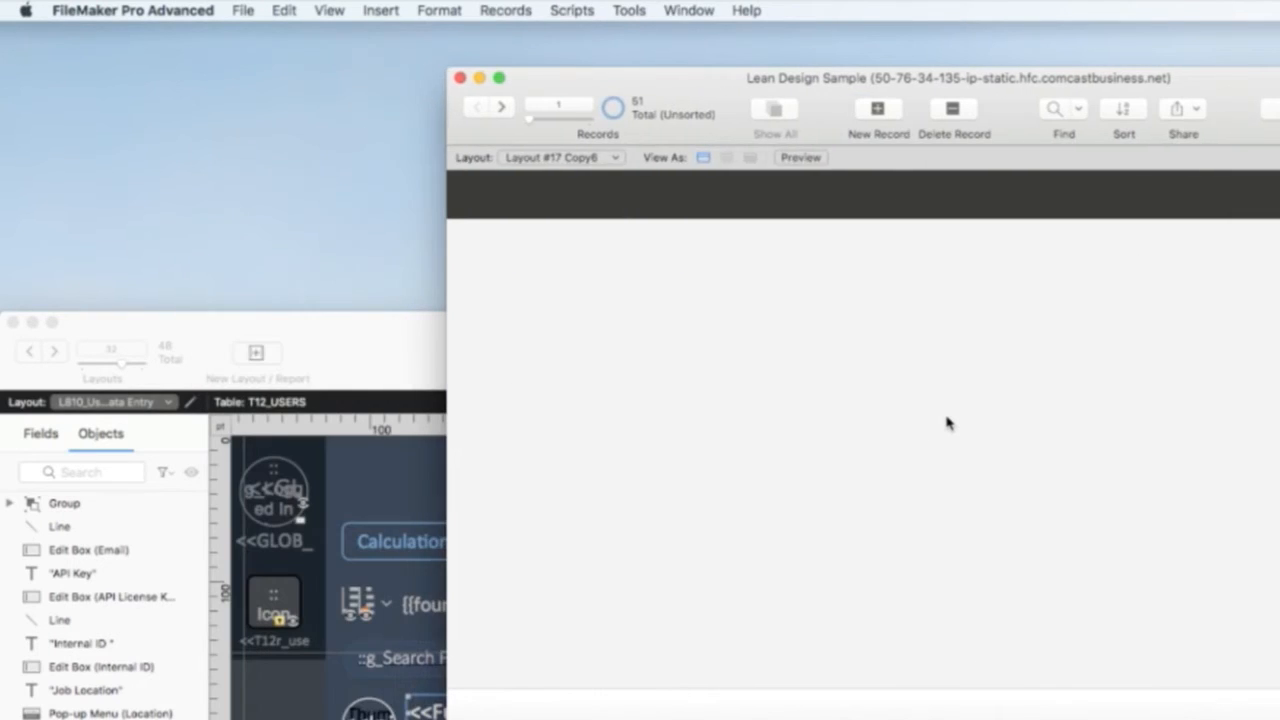
key(super+l)
click(998, 400)
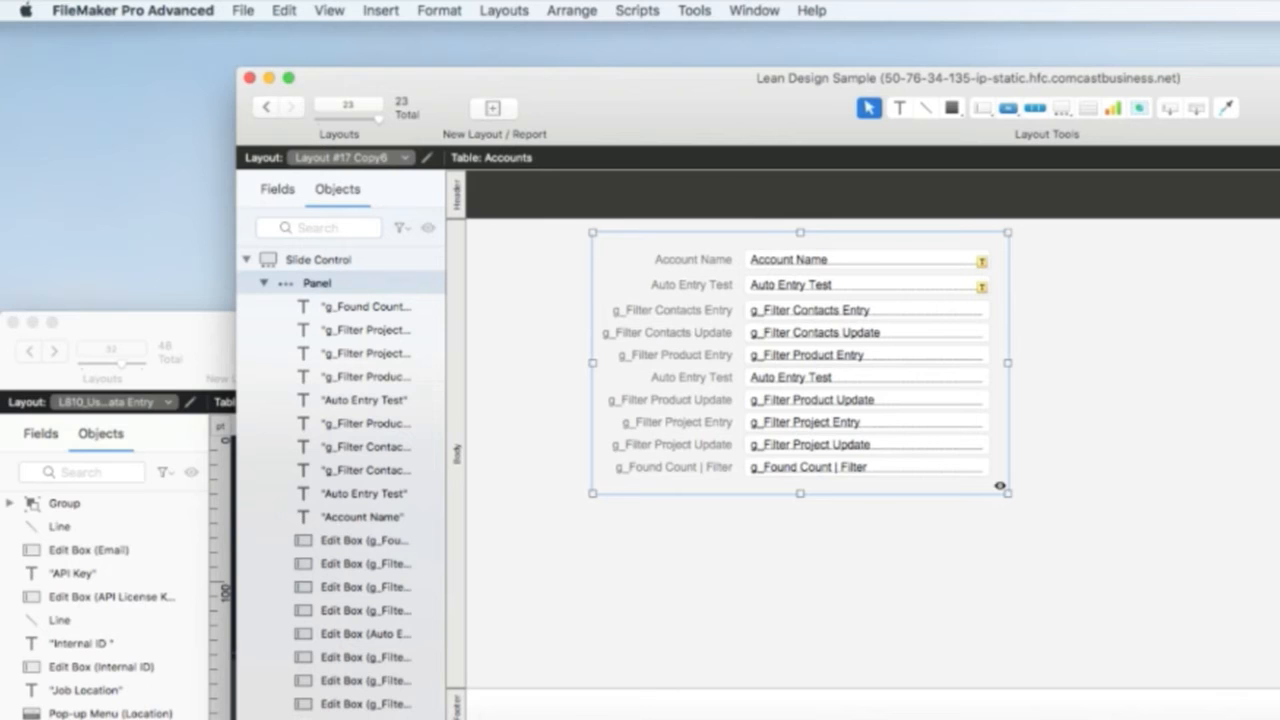
click(1100, 614)
key(super+b)
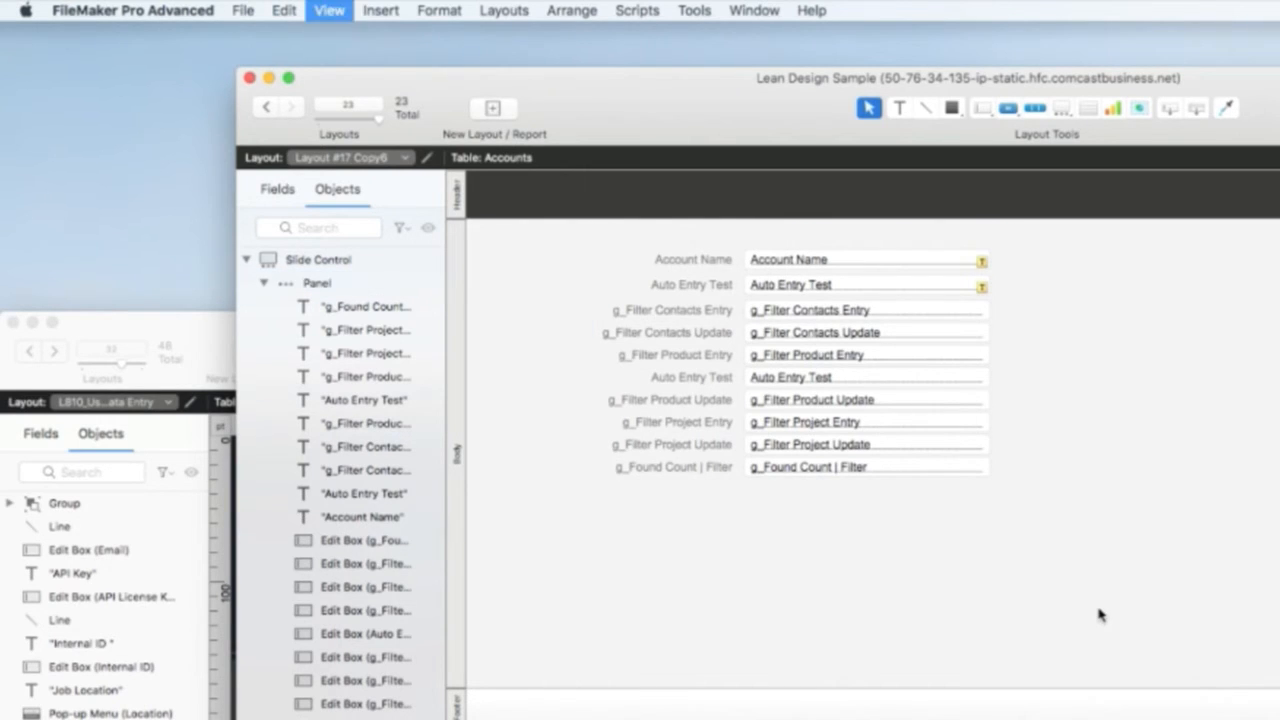
key(super+l)
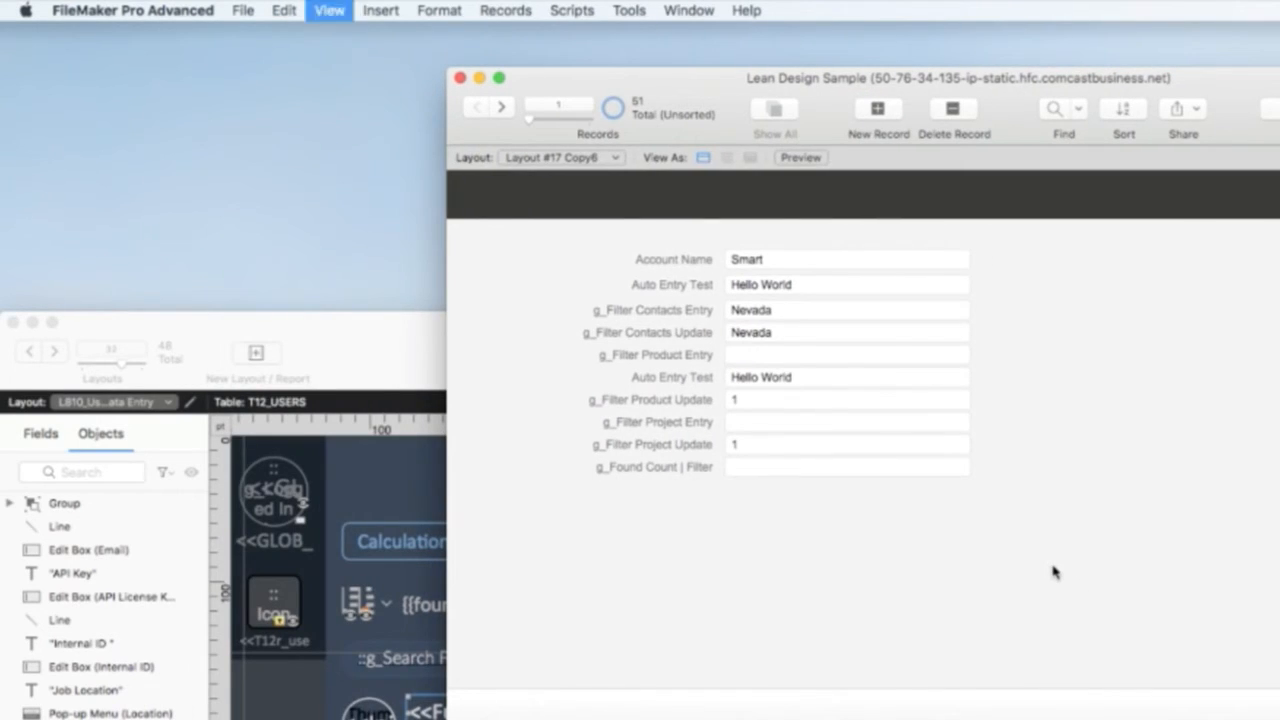
drag(1055, 545, 938, 478)
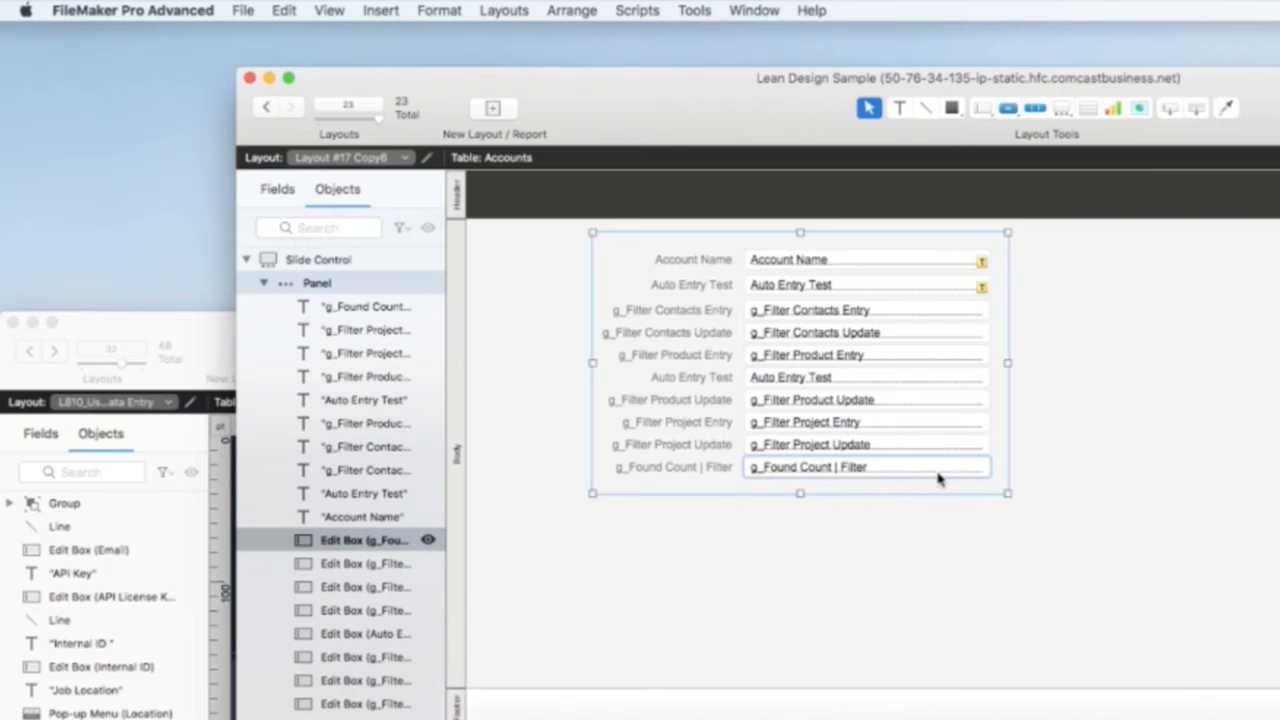
click(938, 545)
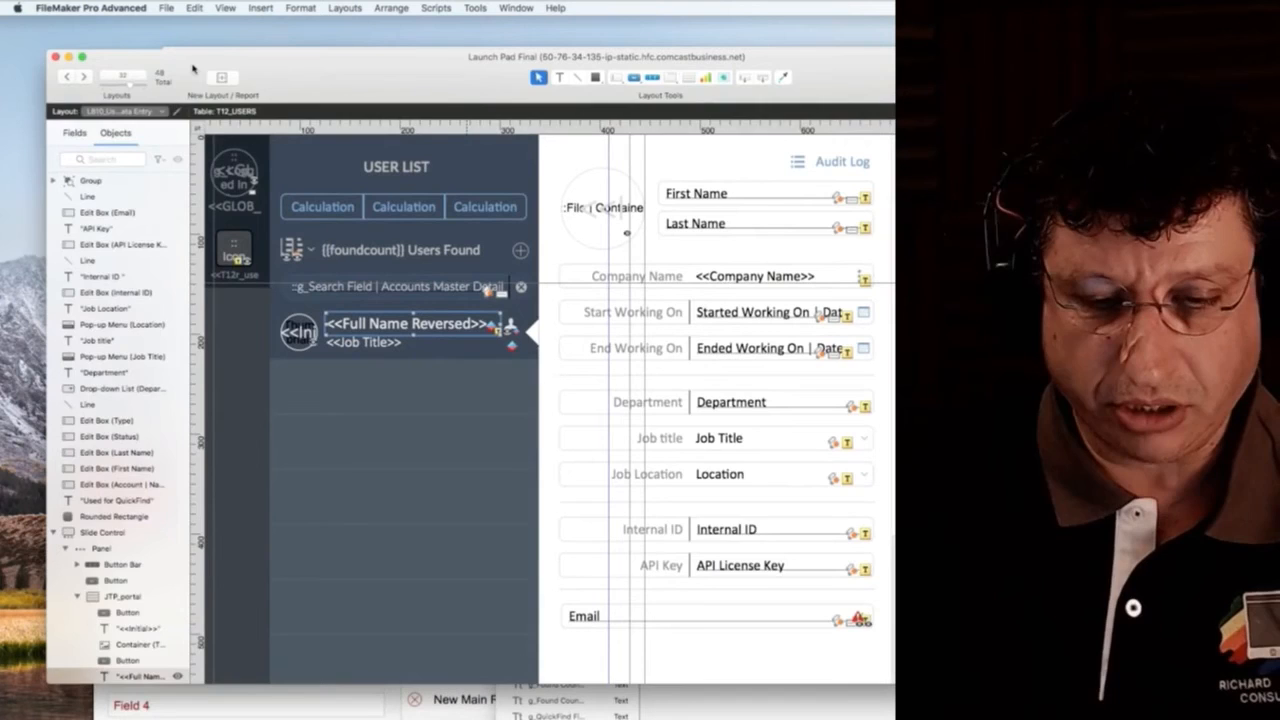
- Display the Launch Pad Final user layout in Browse mode and make its window slightly larger
key(super+b)
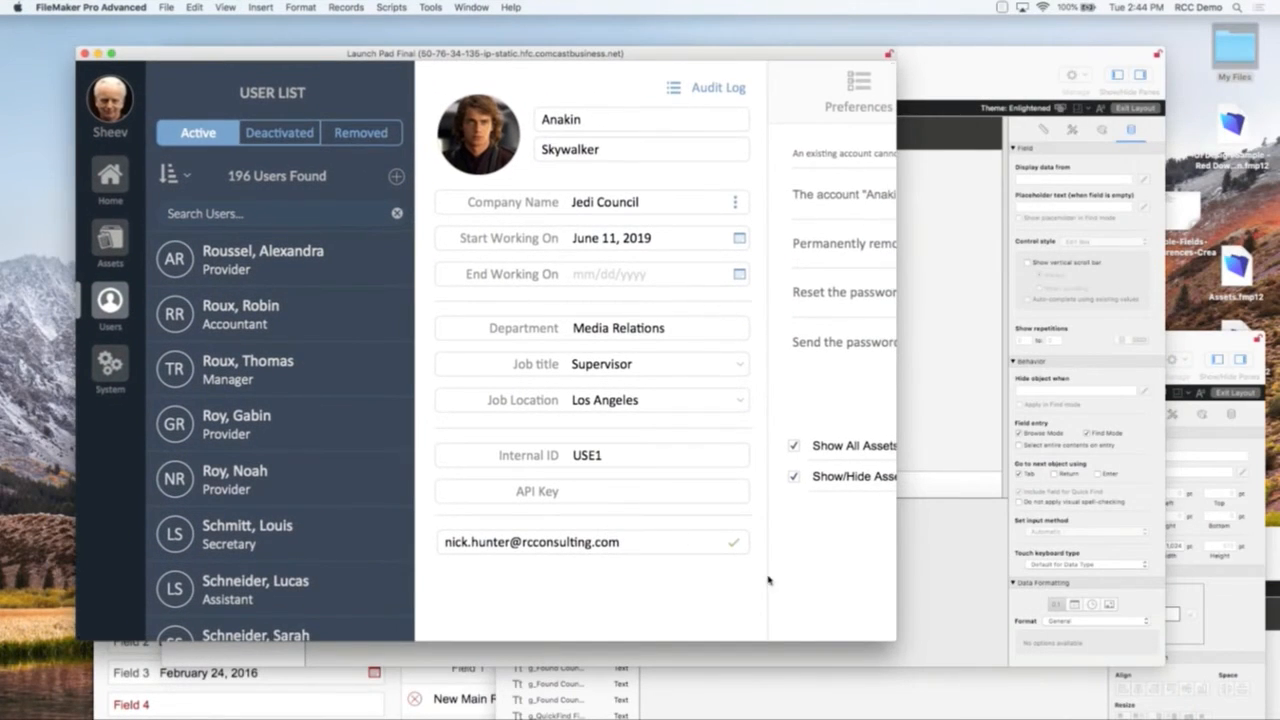
drag(883, 643, 891, 665)
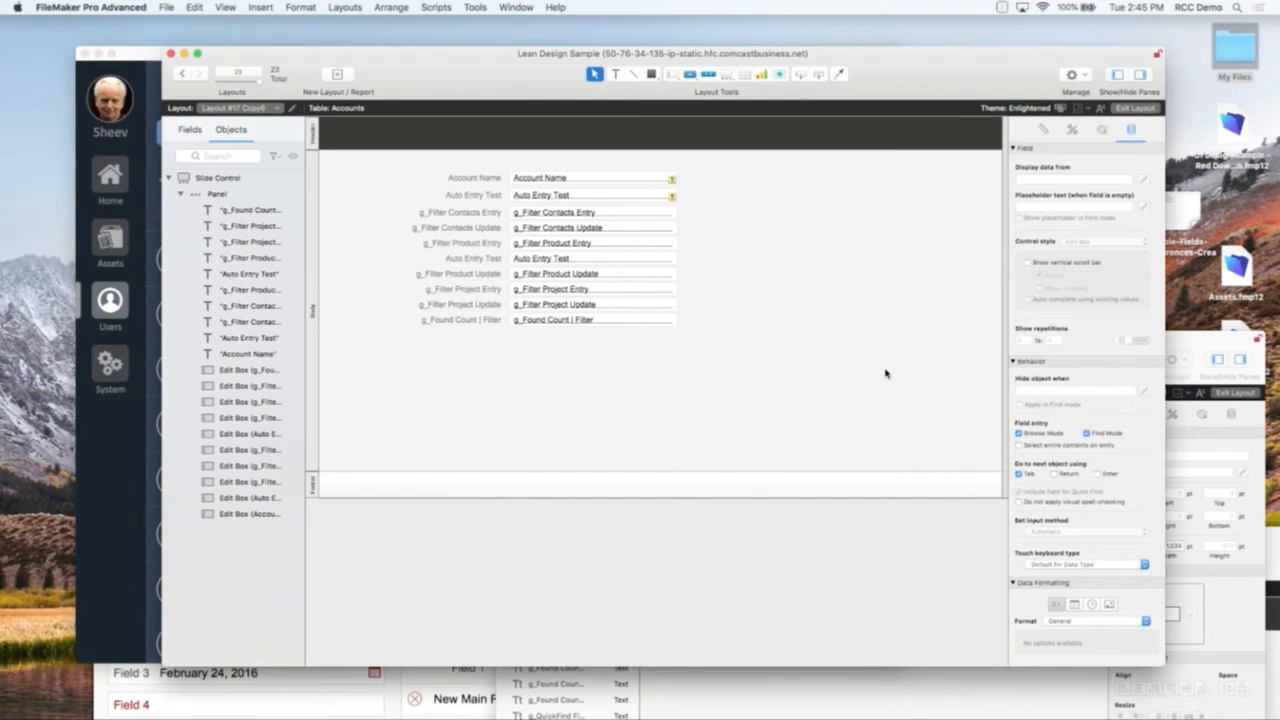
- Move the slide control with its fields around the layout body and enlarge it from its lower-right corner
click(678, 237)
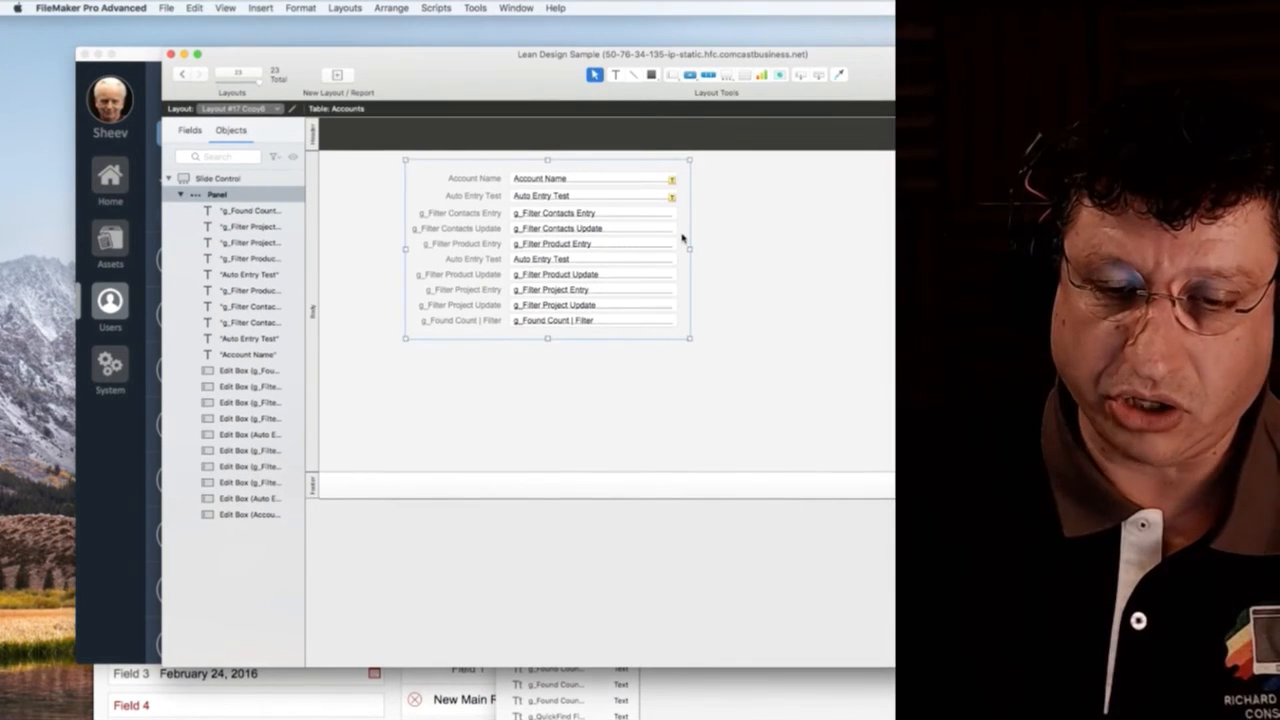
drag(678, 237, 630, 240)
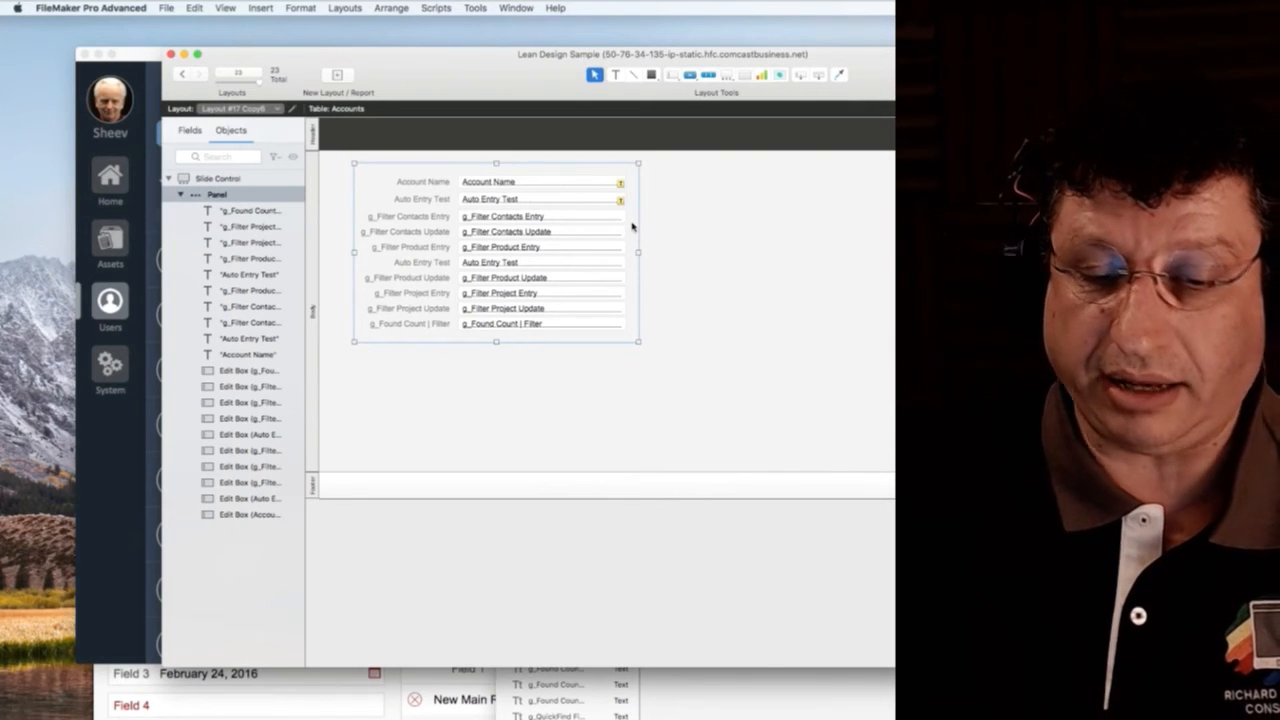
click(662, 226)
drag(632, 223, 600, 217)
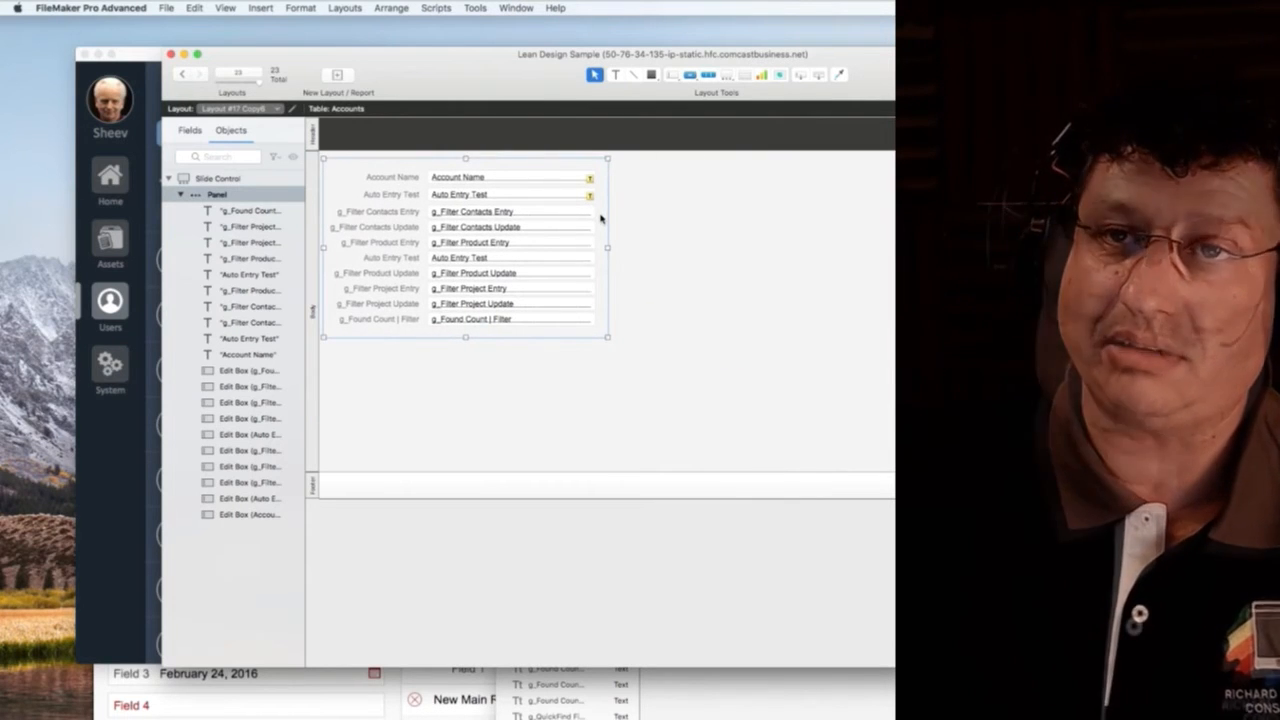
drag(606, 334, 684, 350)
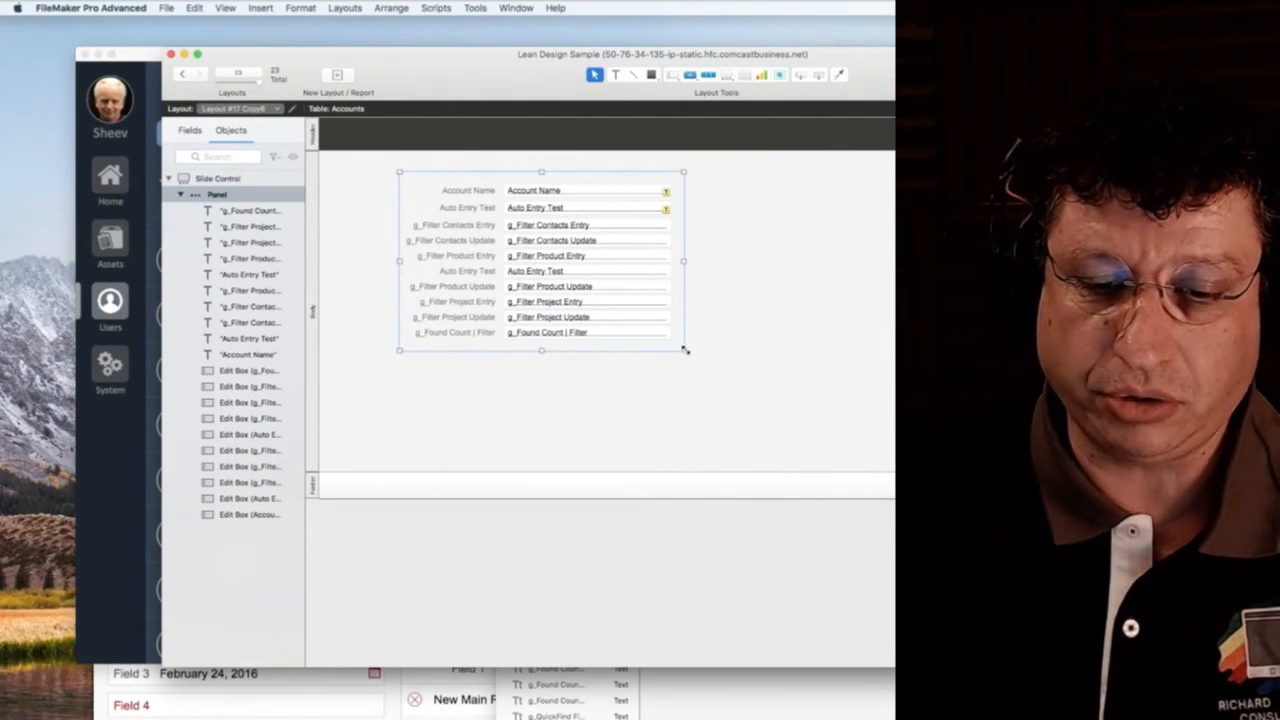
- Select all the fields and labels inside the slide control and shift them together toward the panel's centre
drag(780, 397, 394, 183)
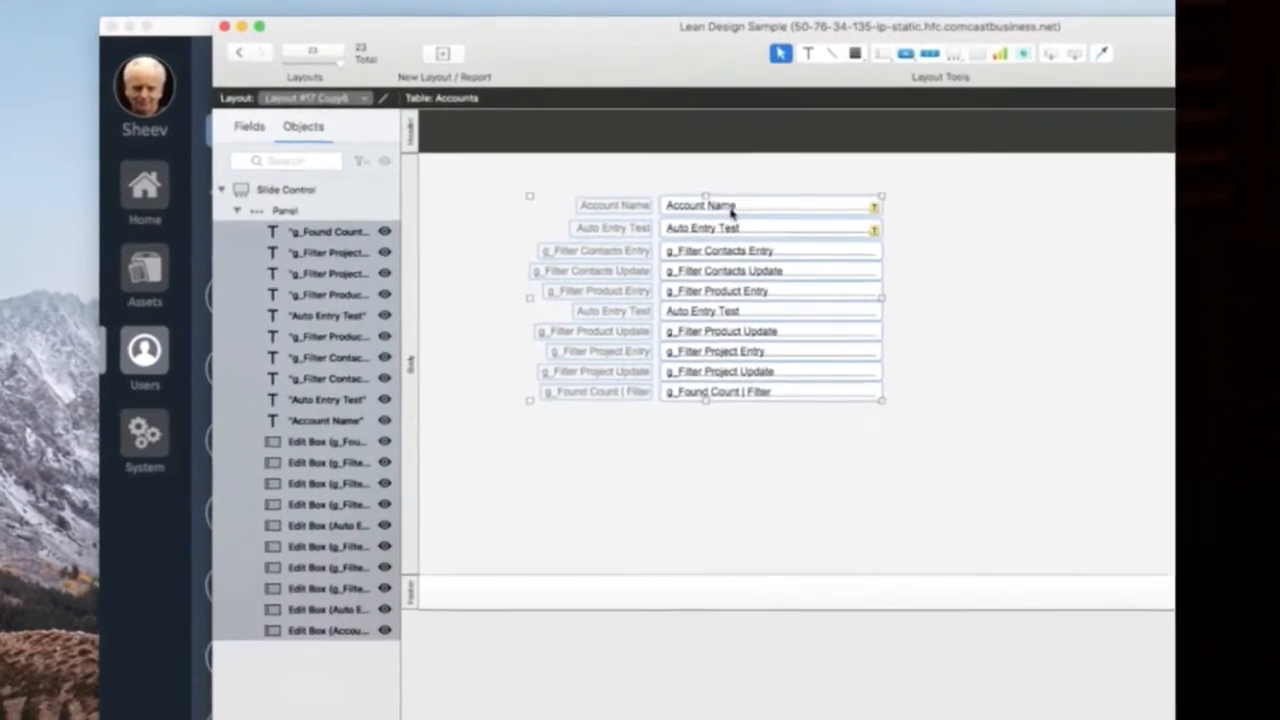
drag(557, 191, 589, 211)
click(592, 195)
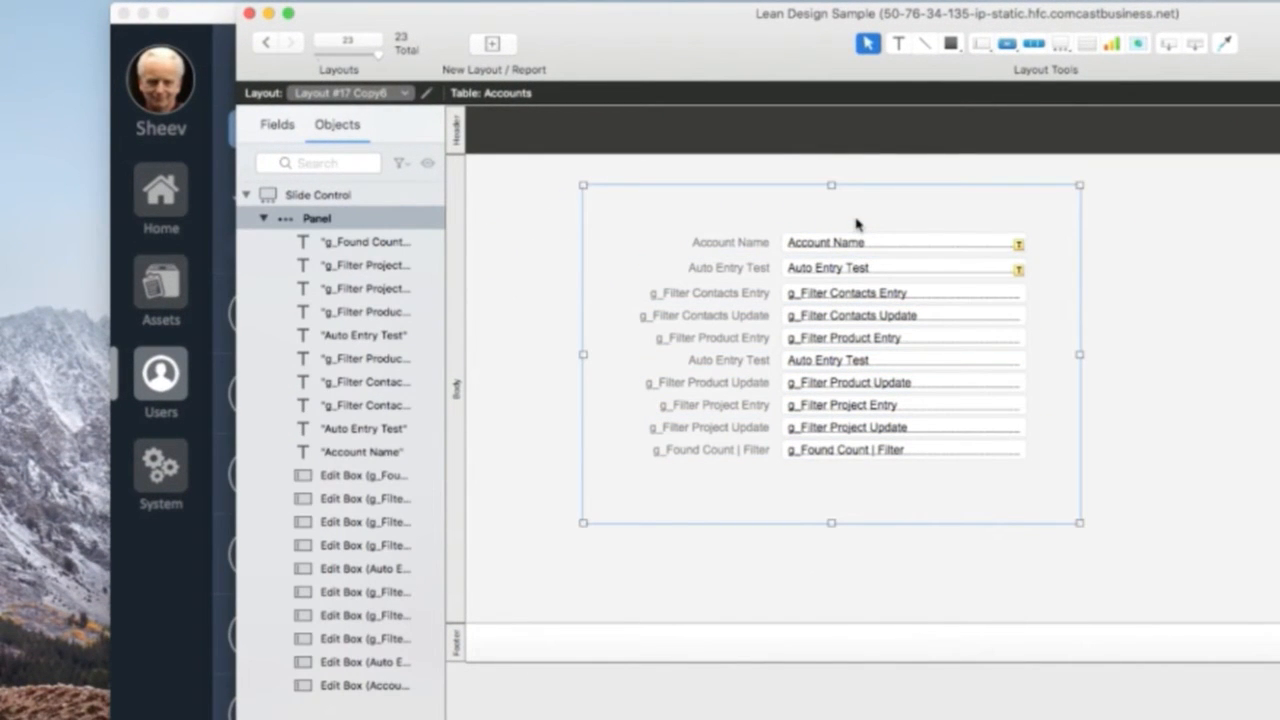
- Draw a button labelled Tab 1 and fit it inside the slide control's panel as a thin, wide bar above the fields
click(1007, 43)
mouse_move(1177, 255)
mouse_down()
mouse_move(1279, 302)
mouse_move(1267, 302)
mouse_up()
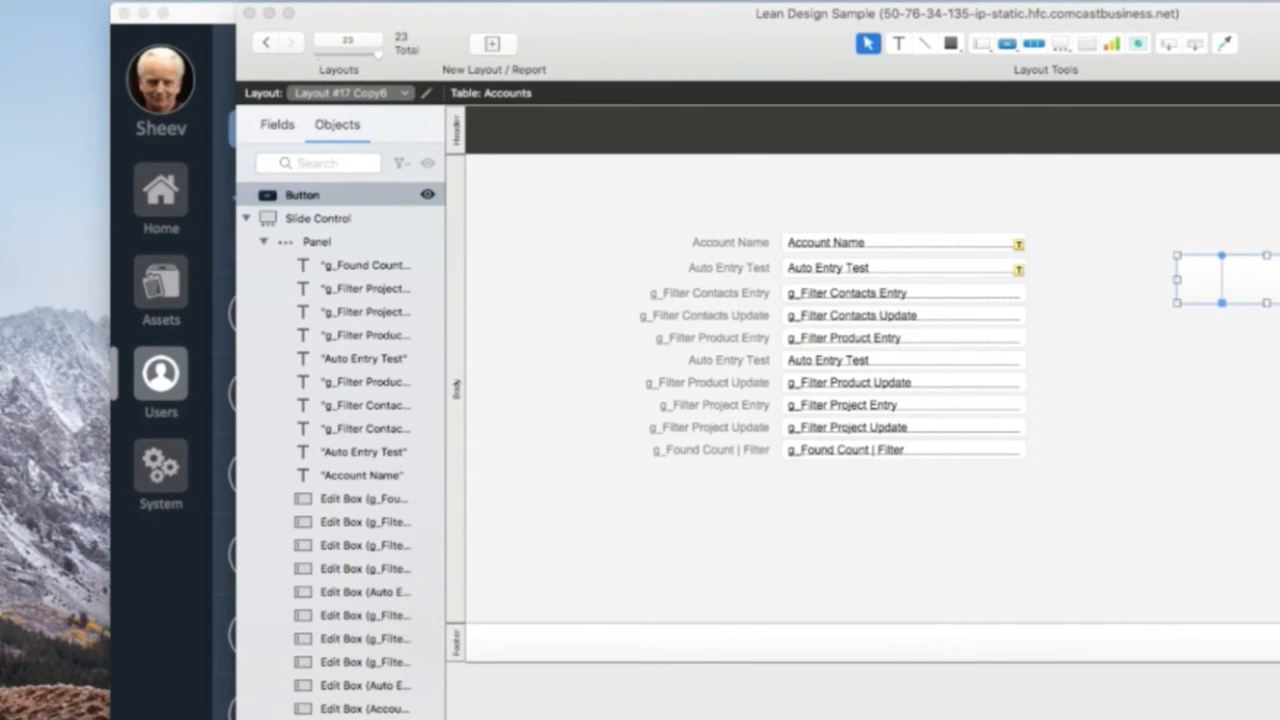
text(Tab 1)
click(1273, 383)
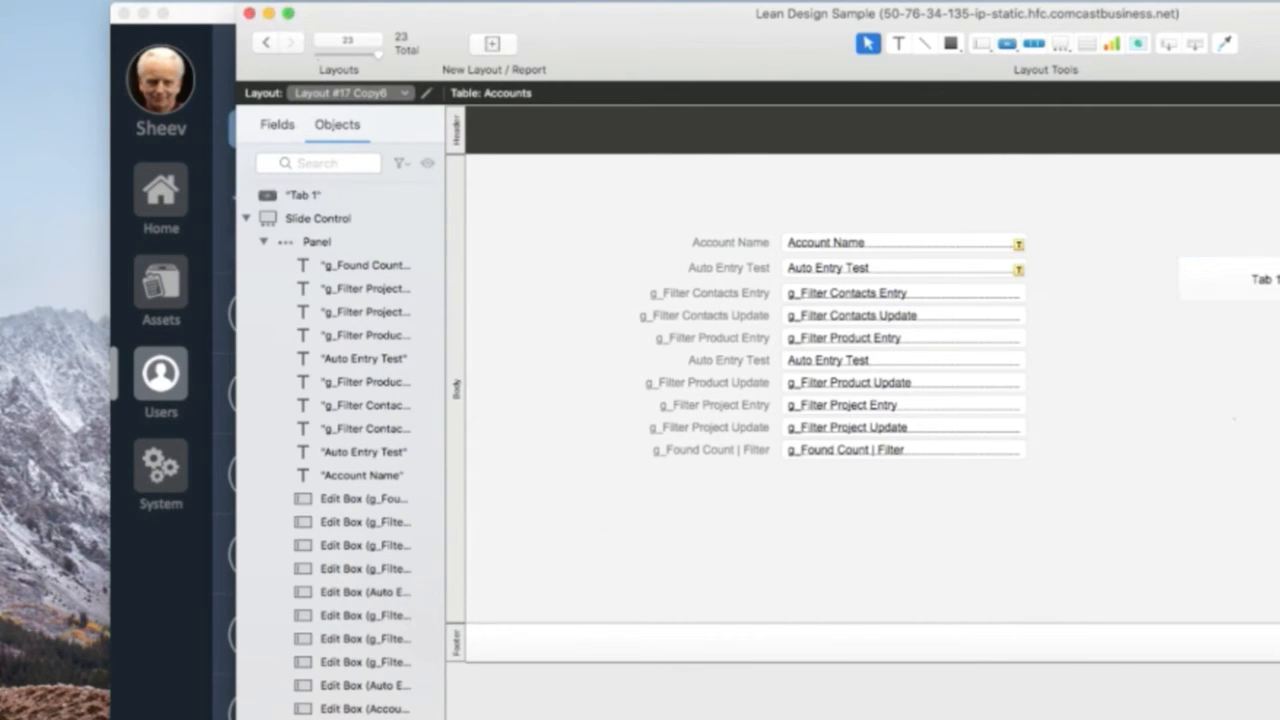
click(1266, 280)
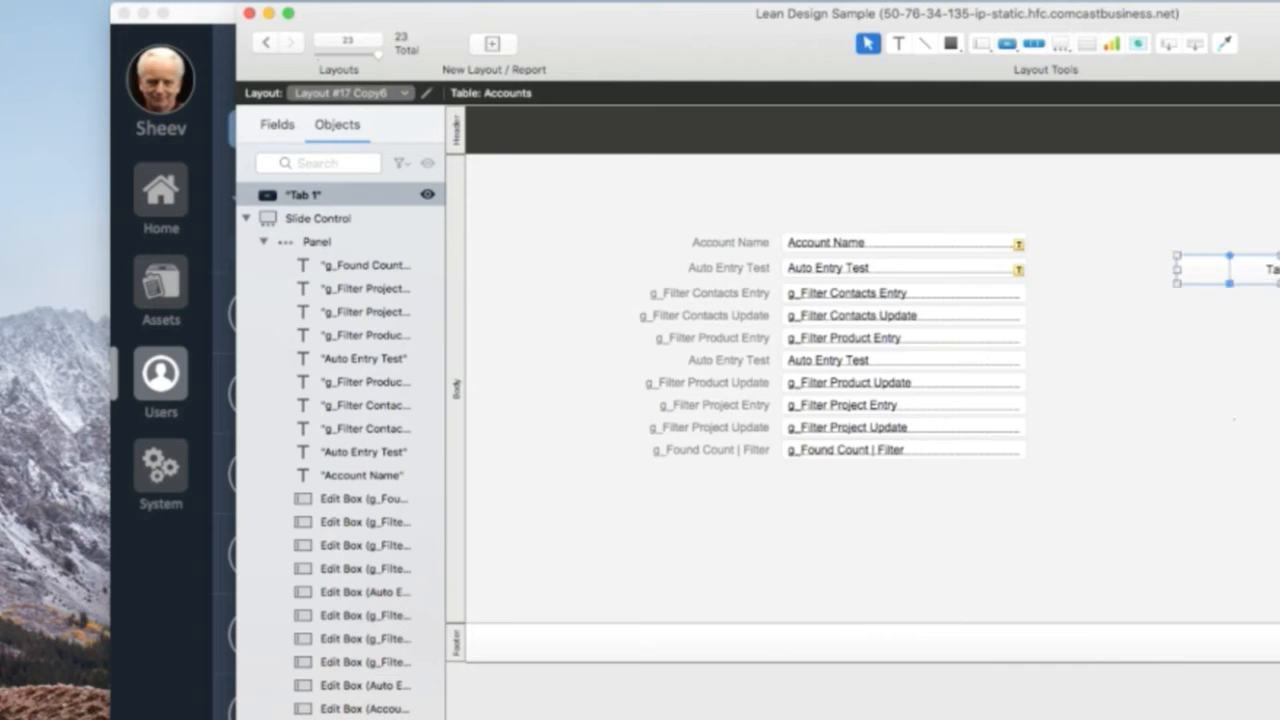
drag(1266, 280, 1069, 207)
click(1057, 301)
drag(1055, 295, 1053, 290)
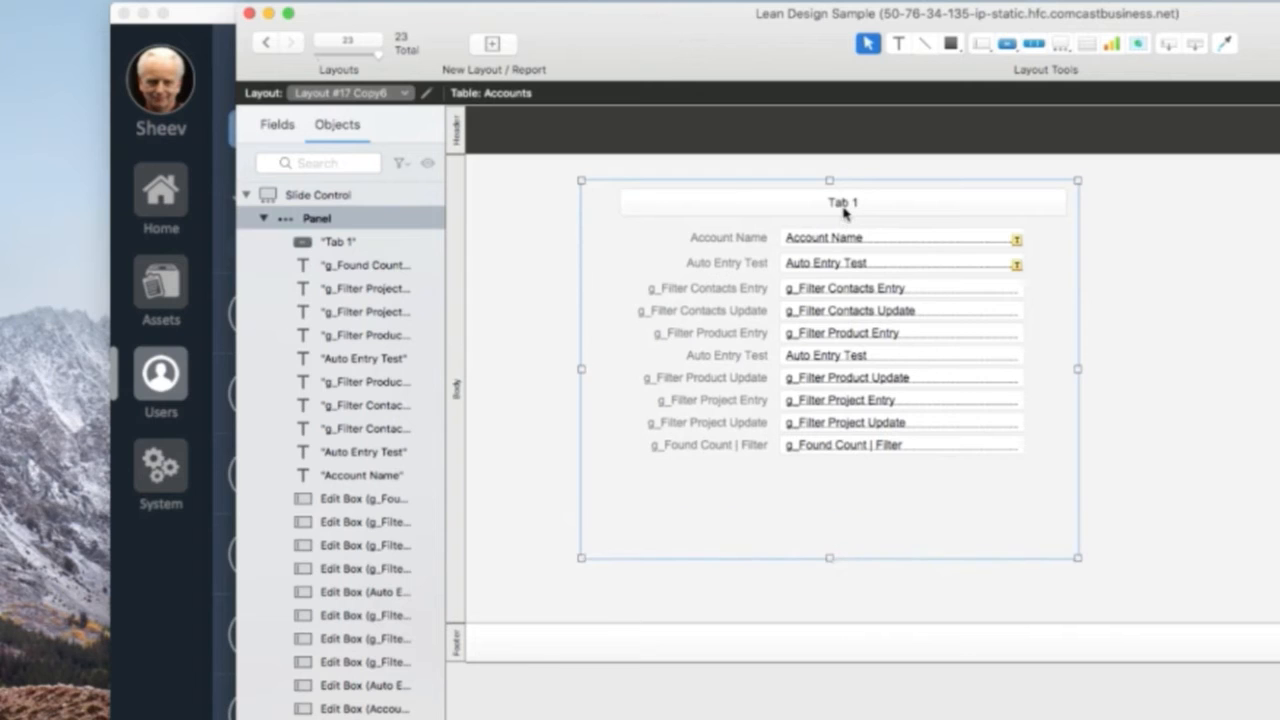
- Duplicate the Tab 1 button twice below the fields and relabel the copies Tab 2 and Tab 3
drag(843, 206, 872, 535)
double_click(872, 482)
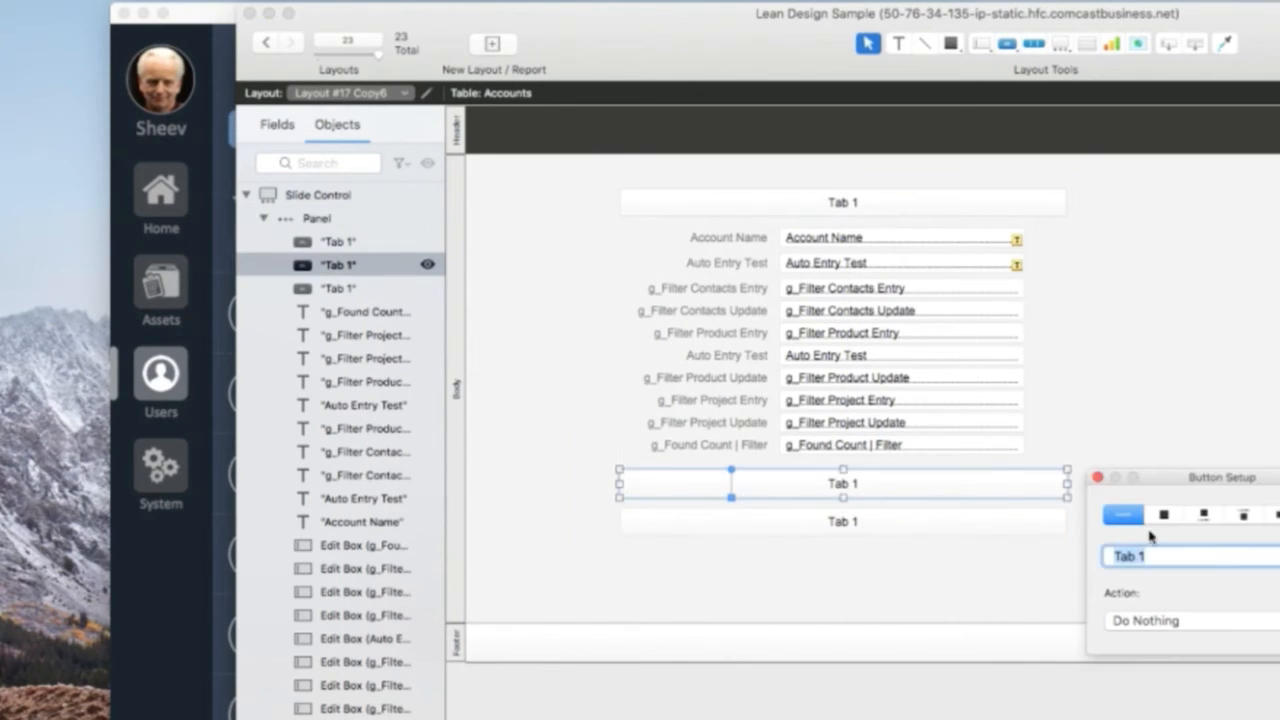
key(Right)
key(BackSpace)
text(2)
click(944, 525)
double_click(944, 533)
key(Right)
key(BackSpace)
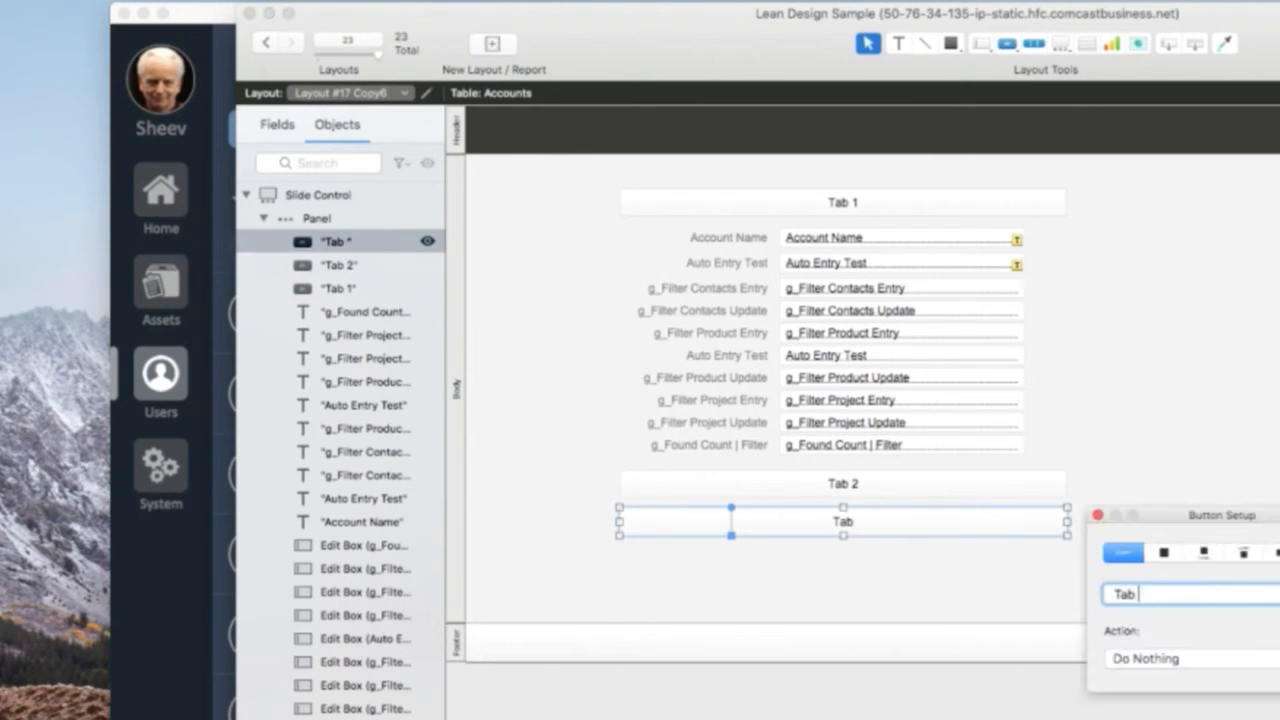
- Set the Tab 1 button's action to Single Step
double_click(874, 202)
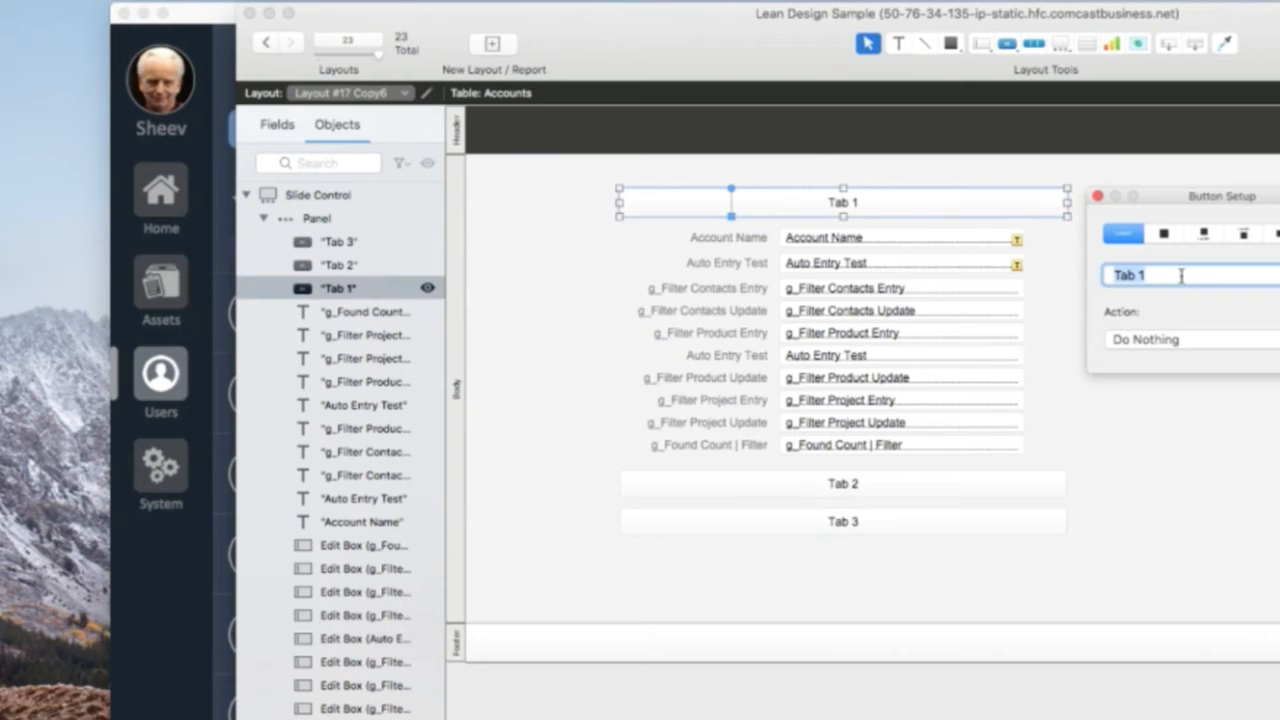
click(1176, 336)
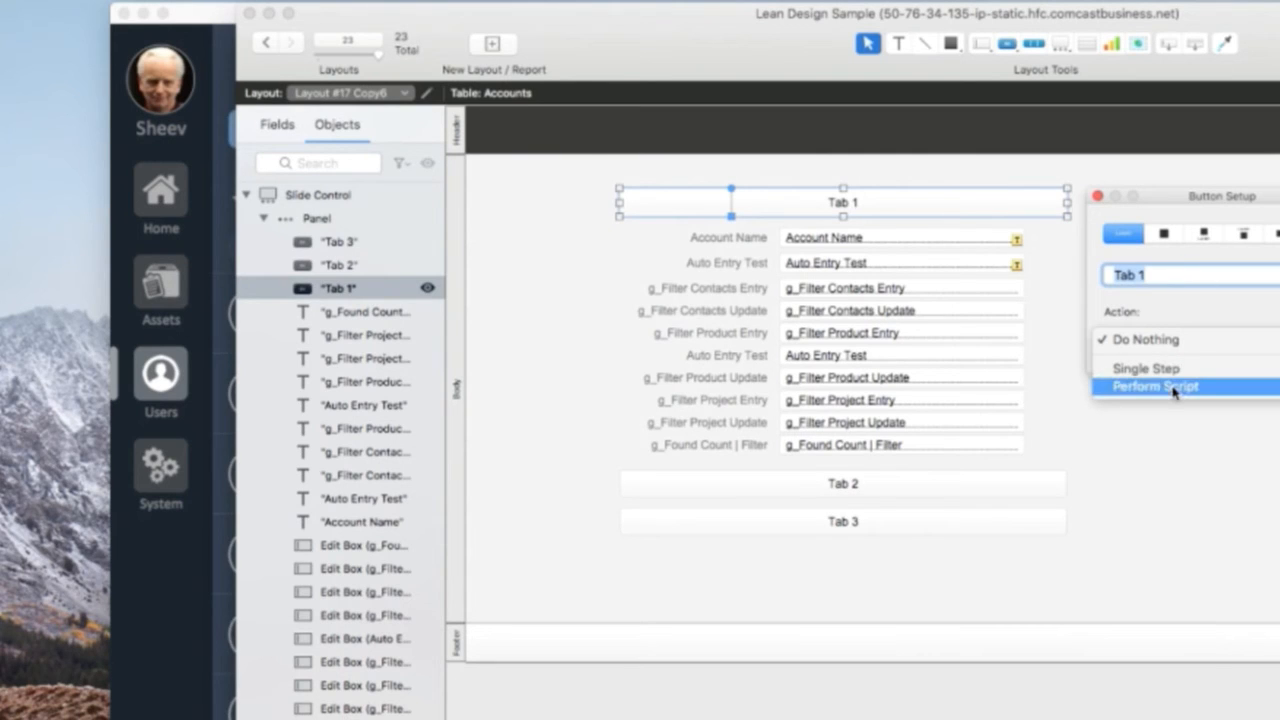
click(1174, 376)
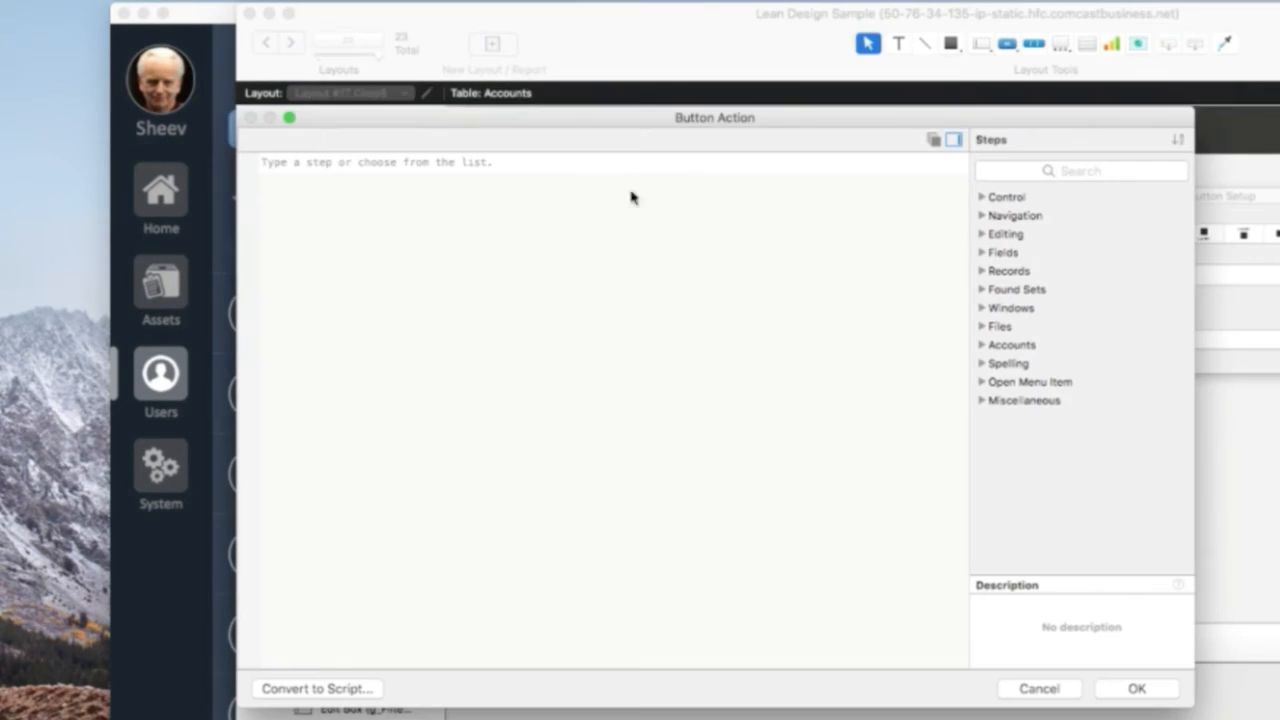
- Make the Tab 1 button's action a Go to Object step with the object name Slide_1
click(547, 170)
text(go to)
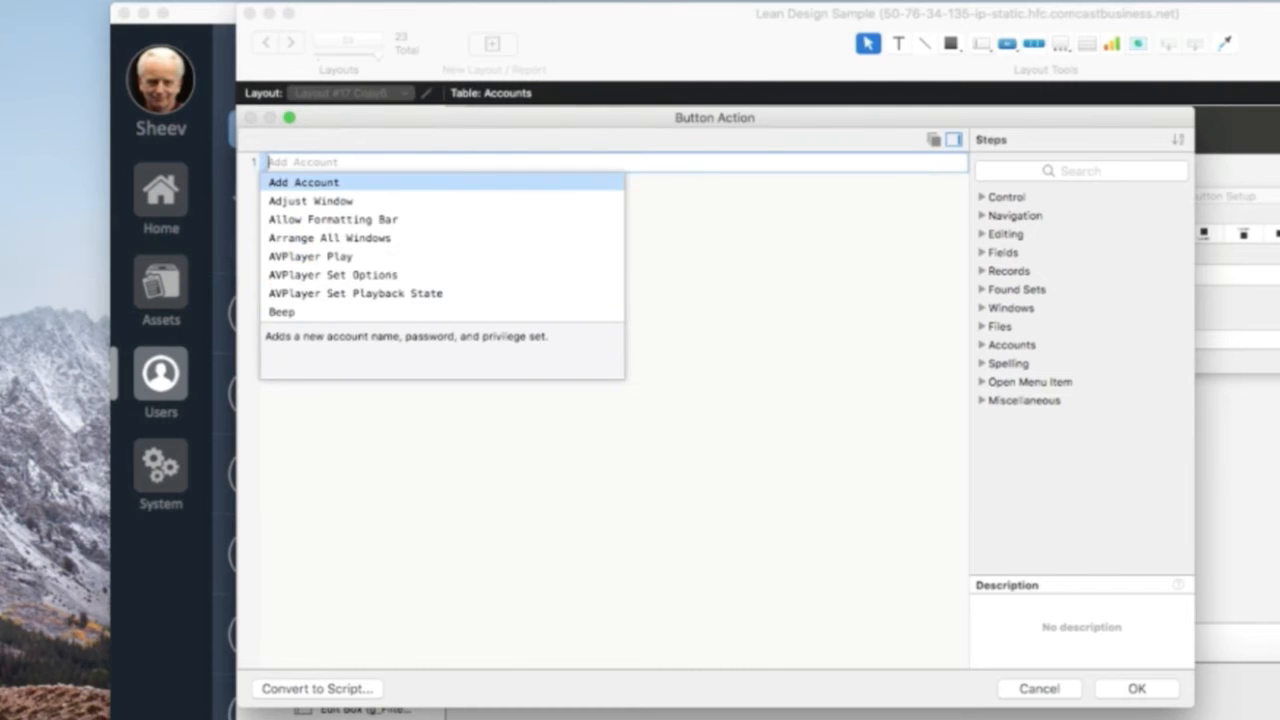
key(Down)
key(Down)
text(o)
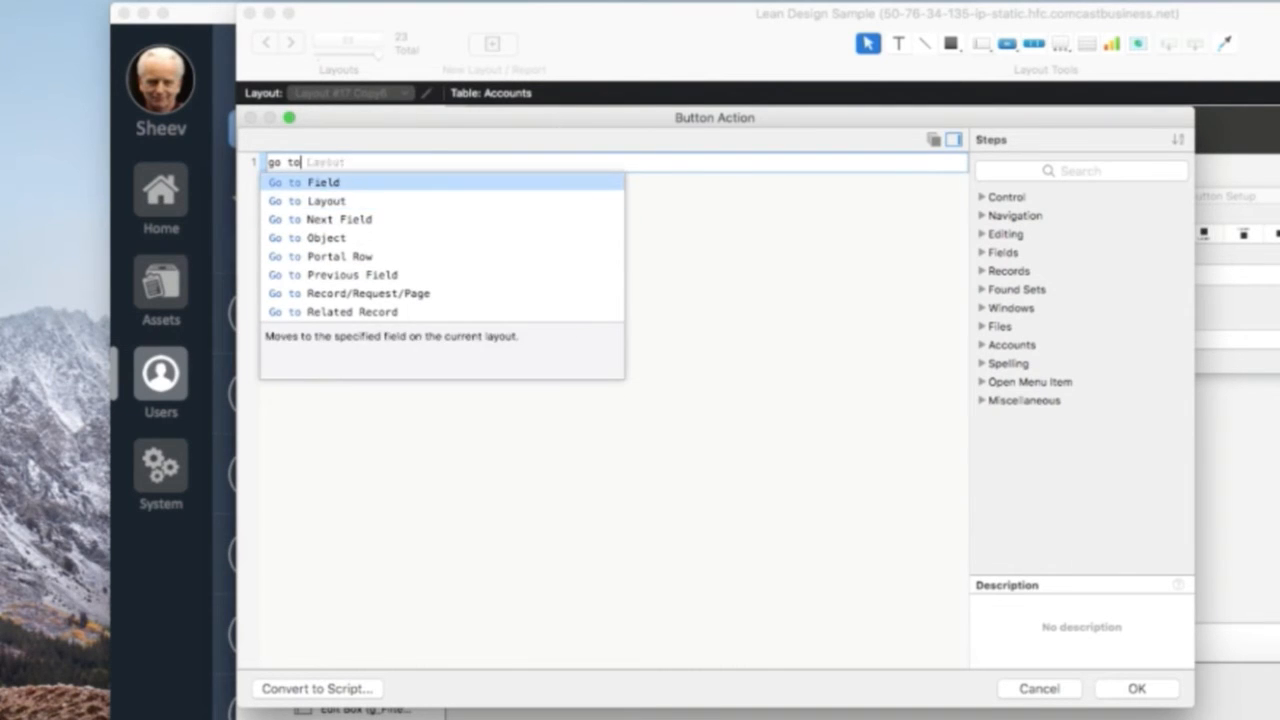
key(Return)
text(Slide)
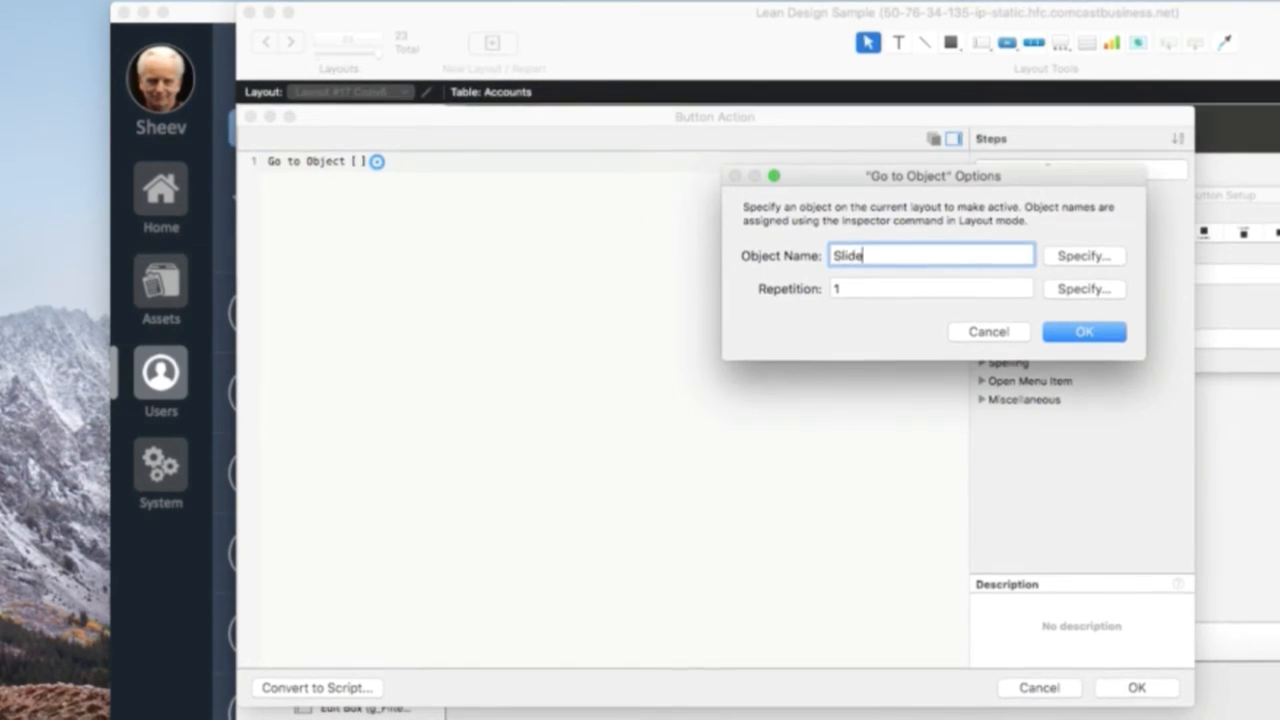
text(_1)
key(Return)
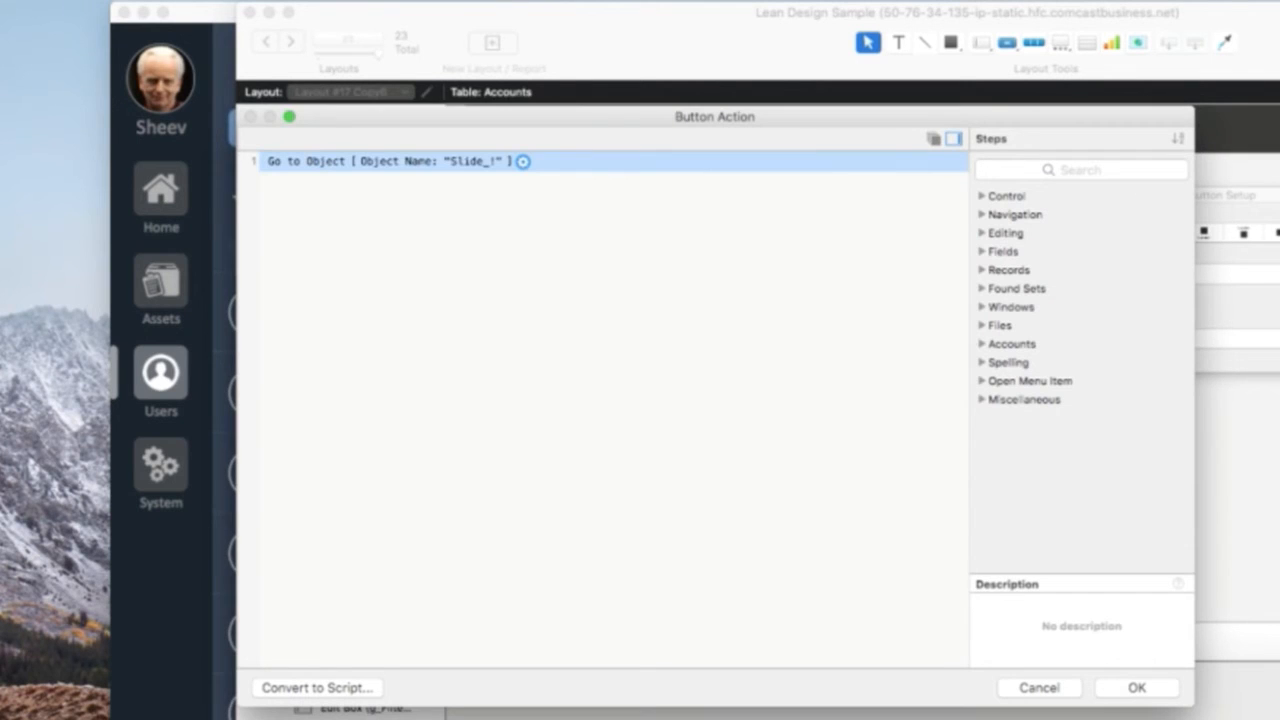
click(1137, 690)
click(1049, 586)
- Delete the Tab 2 and Tab 3 buttons and place two copies of the configured Tab 1 button below the fields
click(902, 490)
shift+click(900, 520)
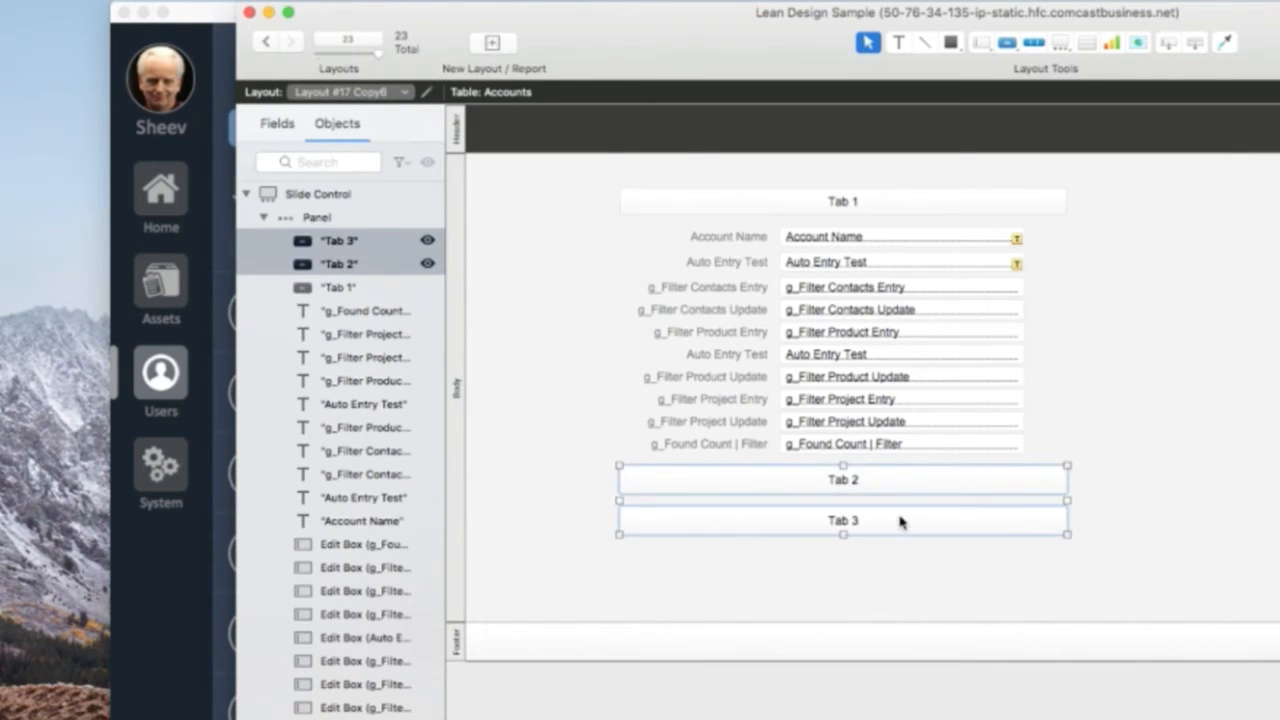
key(BackSpace)
drag(857, 200, 878, 516)
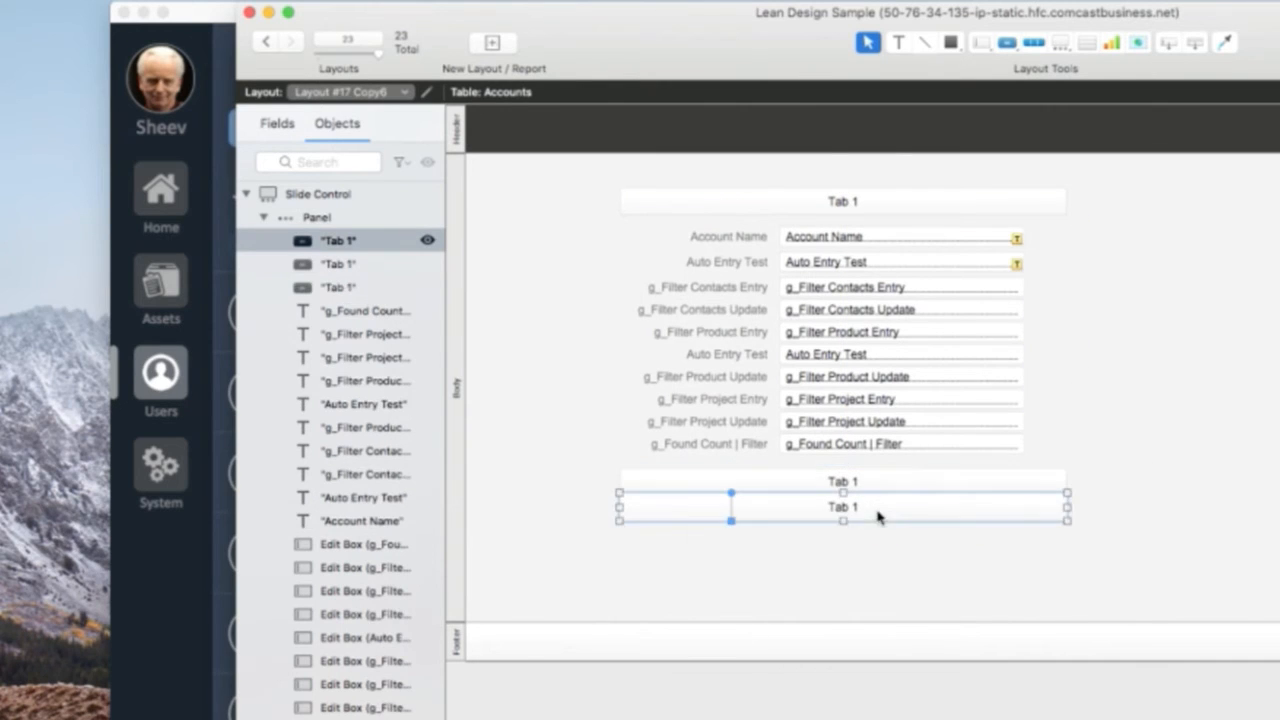
- Relabel the upper copy of the button Tab 2 and set its Go to Object name to Slide_2
double_click(880, 484)
click(1193, 554)
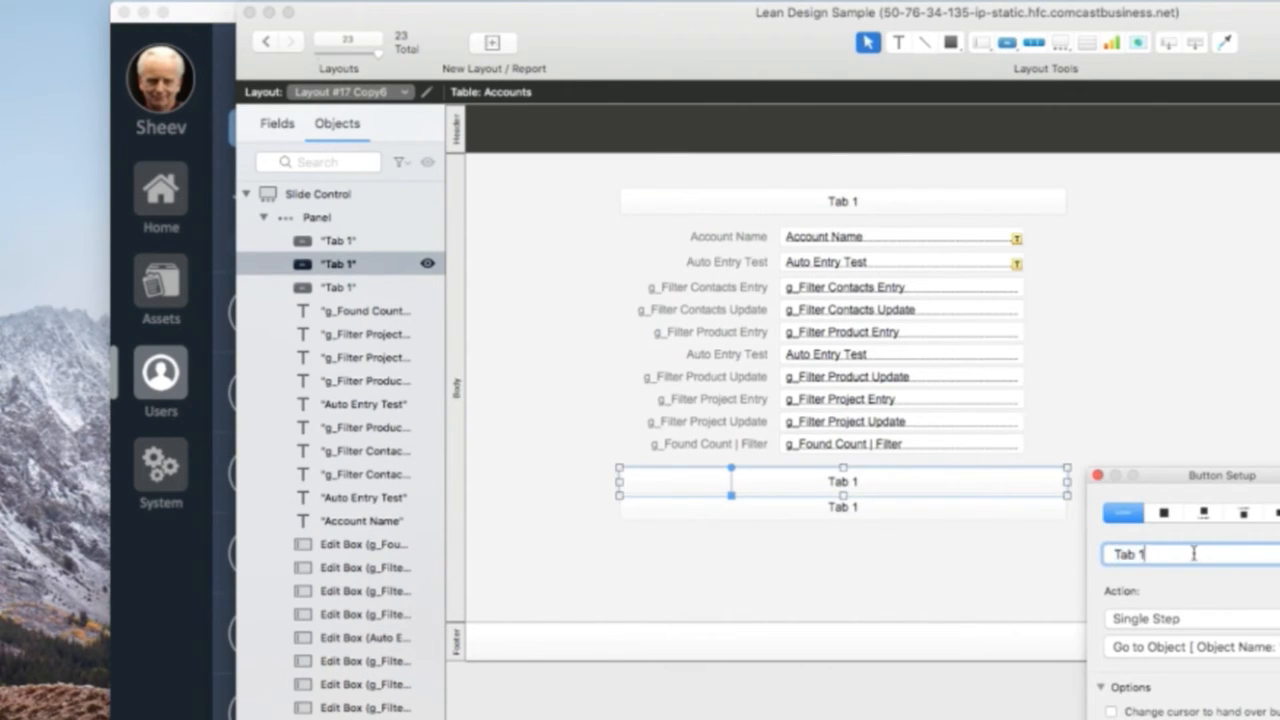
key(BackSpace)
text(2)
click(1254, 646)
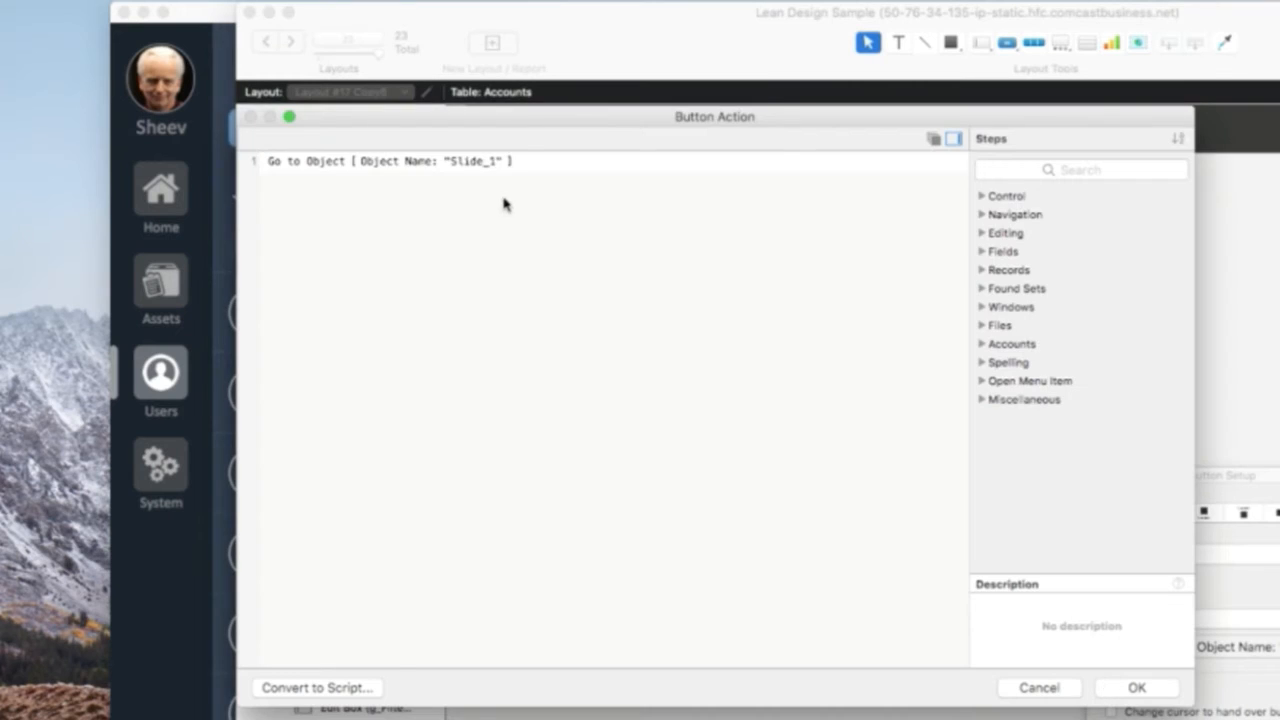
click(476, 163)
click(878, 256)
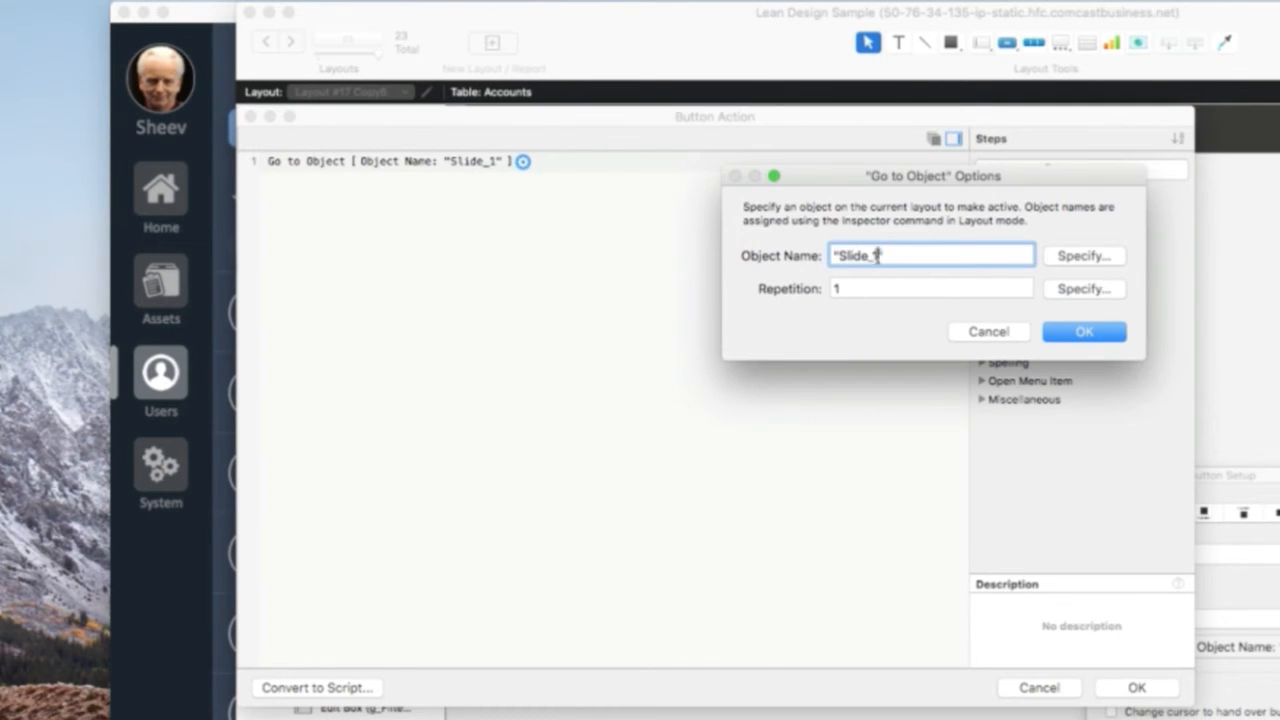
text(2)
key(Return)
click(1137, 687)
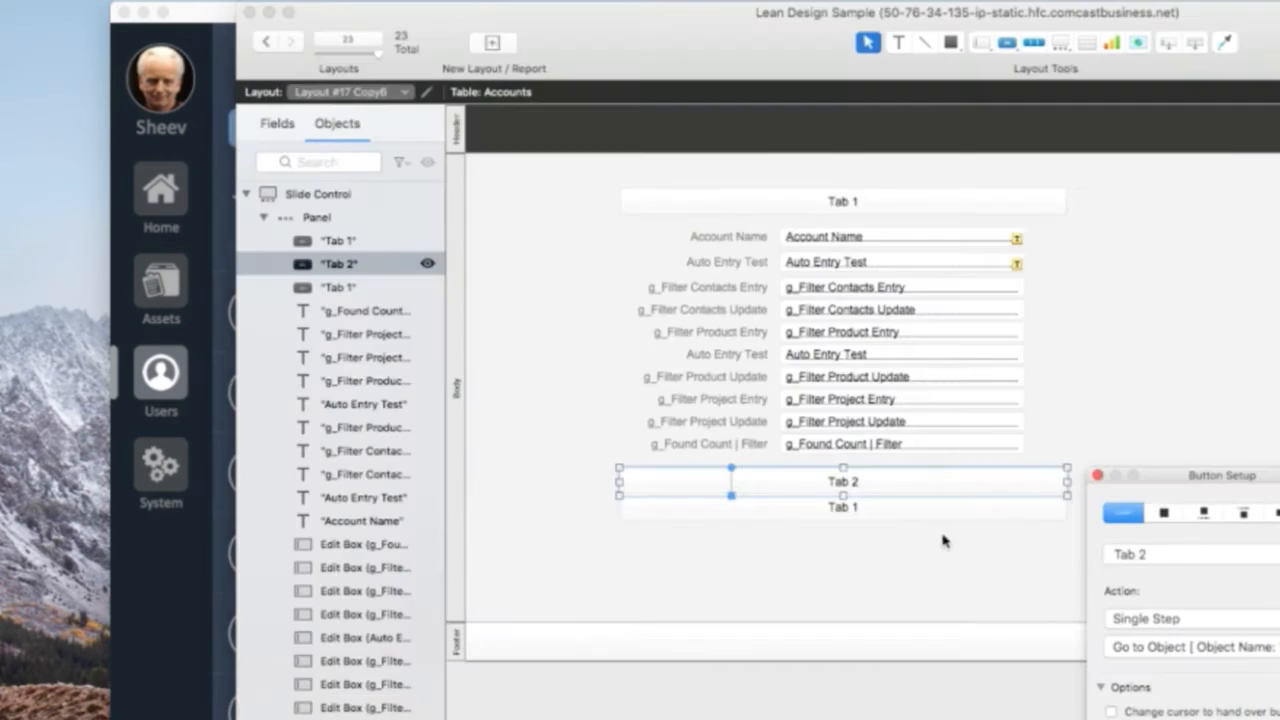
- Relabel the lower copy of the Tab 1 button as Tab 3
click(888, 515)
click(1171, 579)
key(BackSpace)
text(3)
key(Return)
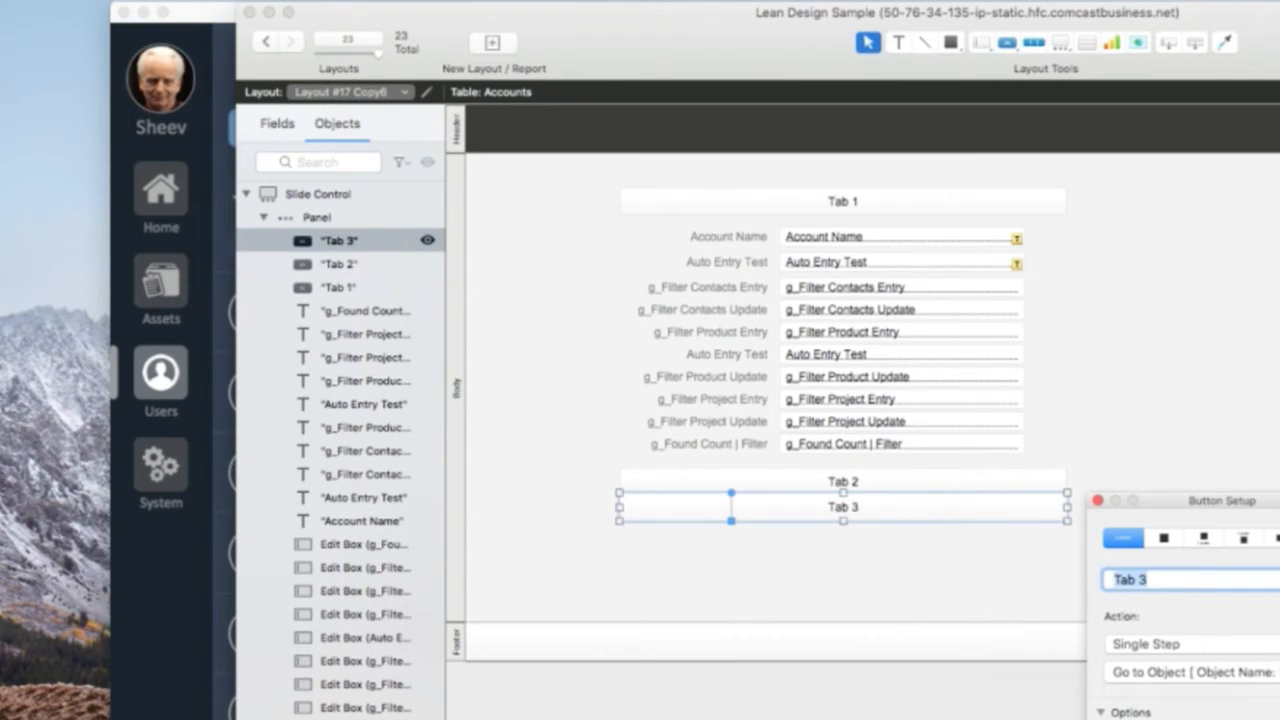
- Set the object name in the Tab 3 button's Go to Object step to Slide_3
click(1210, 655)
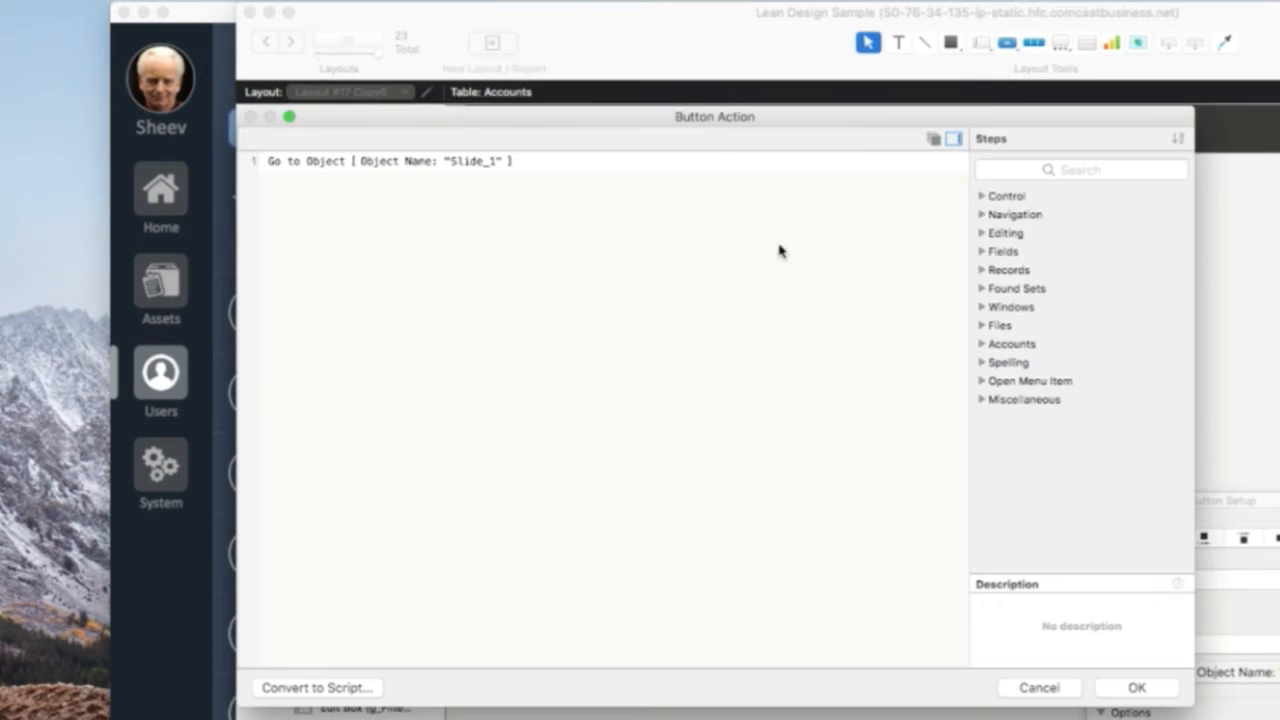
double_click(565, 168)
click(881, 255)
key(BackSpace)
text(3)
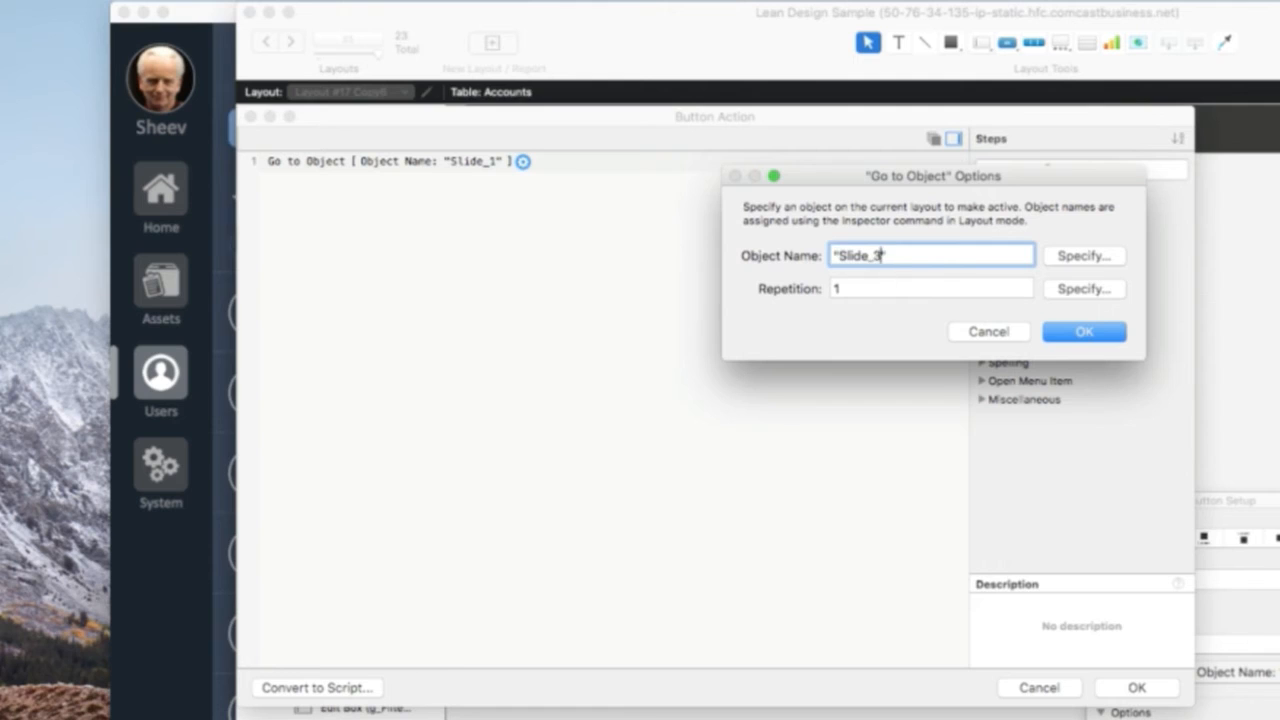
key(Return)
click(1137, 688)
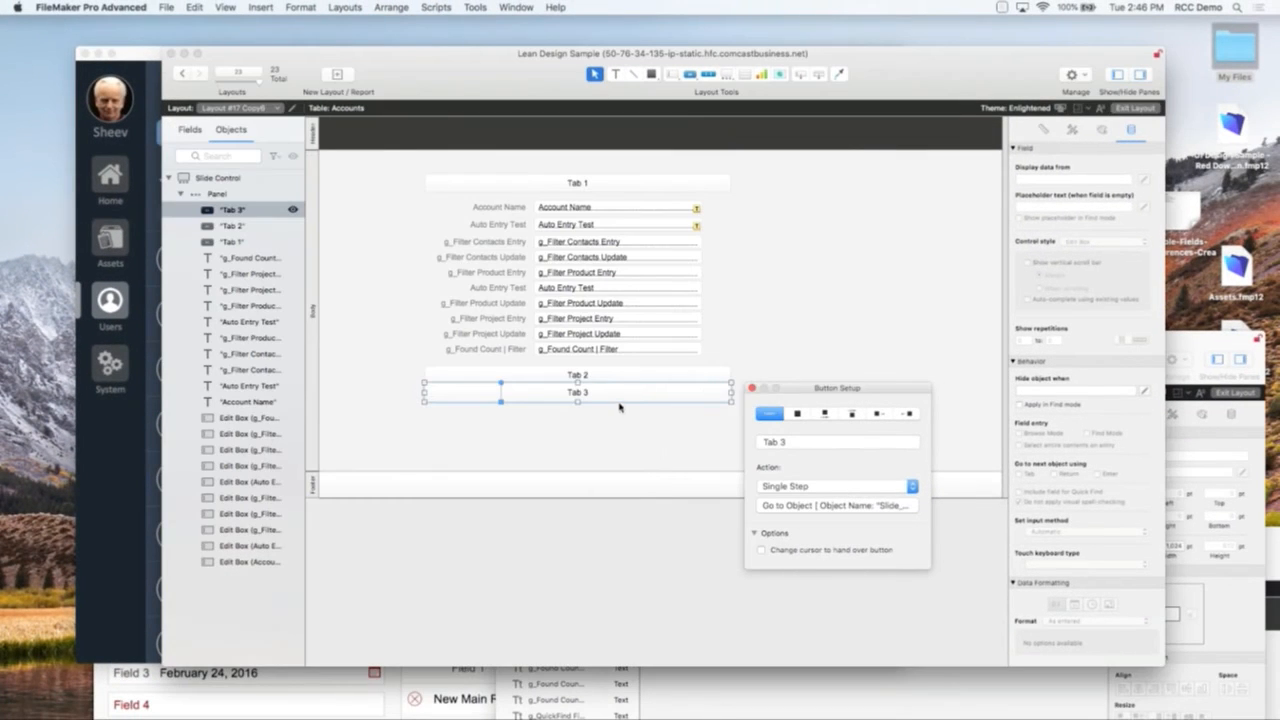
- Add two more panels to the slide control and return to its first panel
click(710, 333)
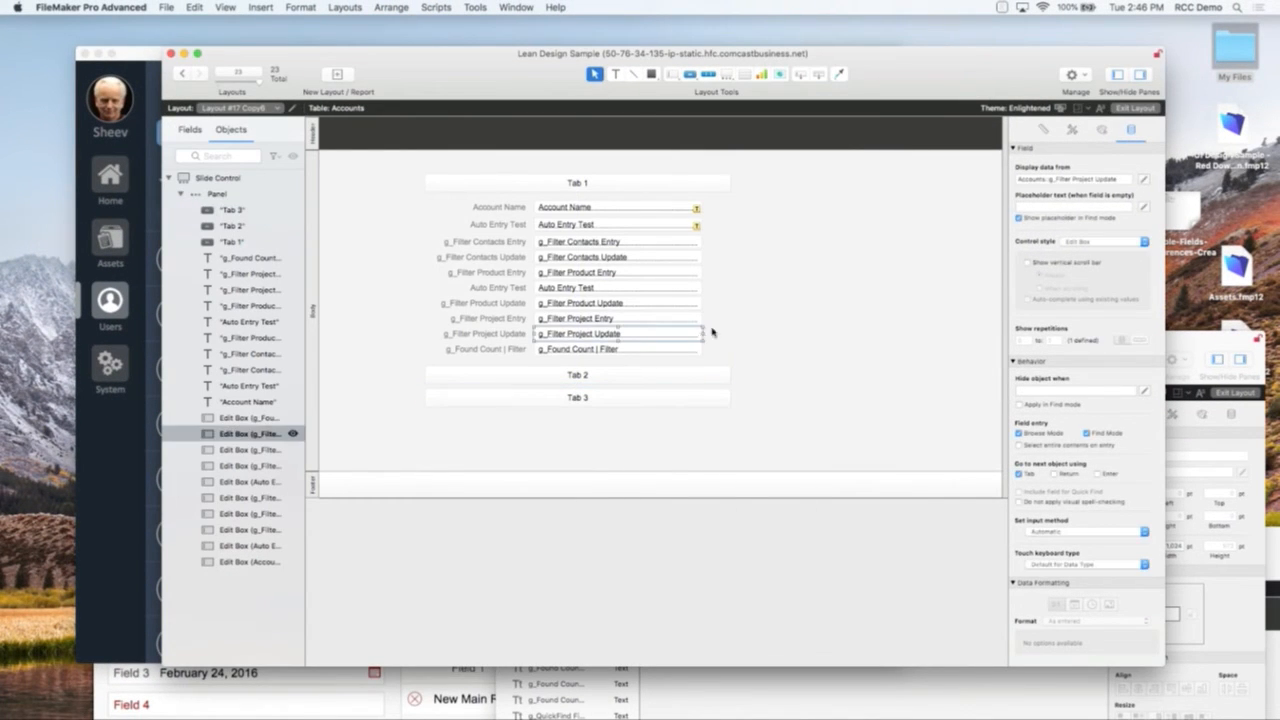
double_click(722, 330)
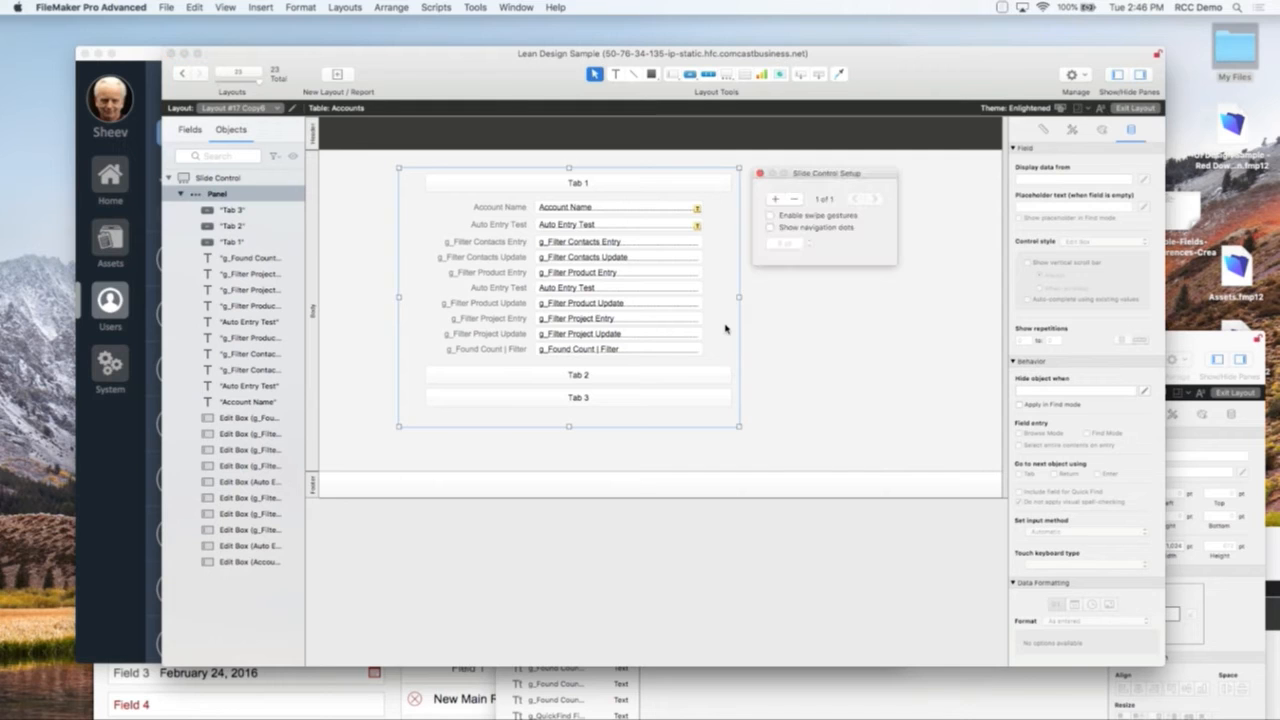
click(773, 199)
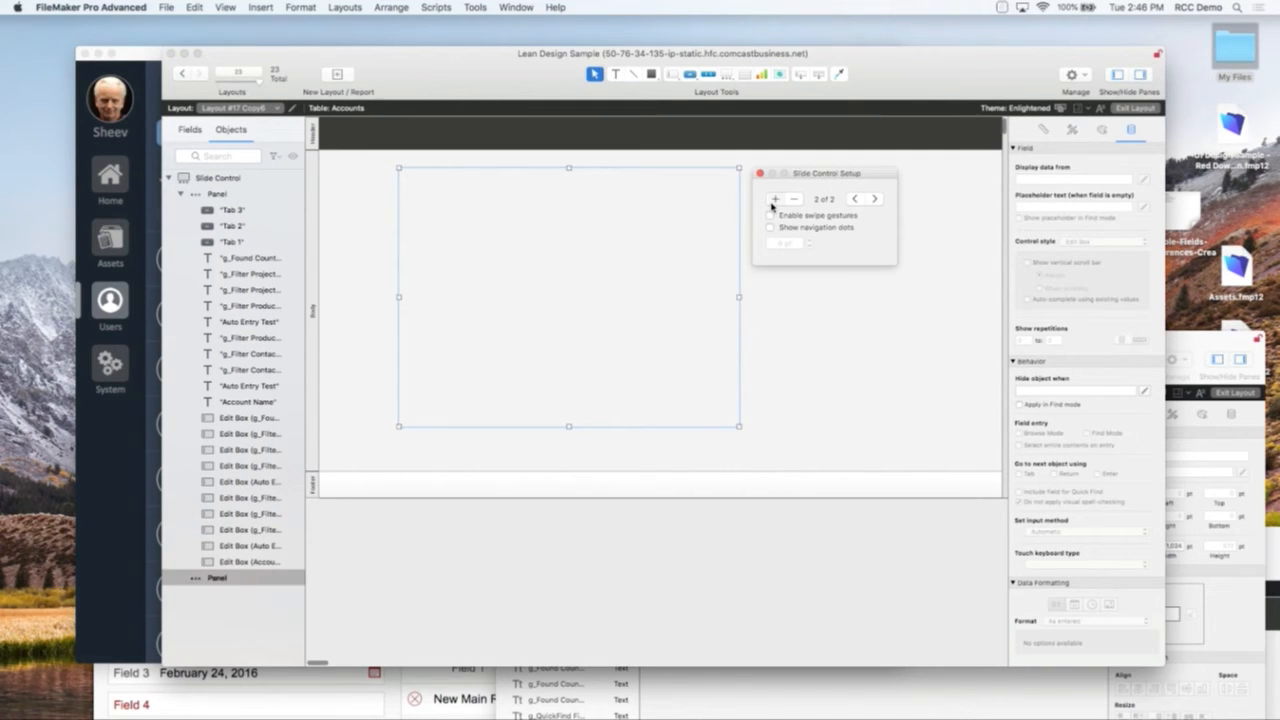
click(773, 200)
click(853, 200)
click(853, 200)
- Show the position settings for the slide control's first panel and collapse that panel's contents in the object list
click(1046, 130)
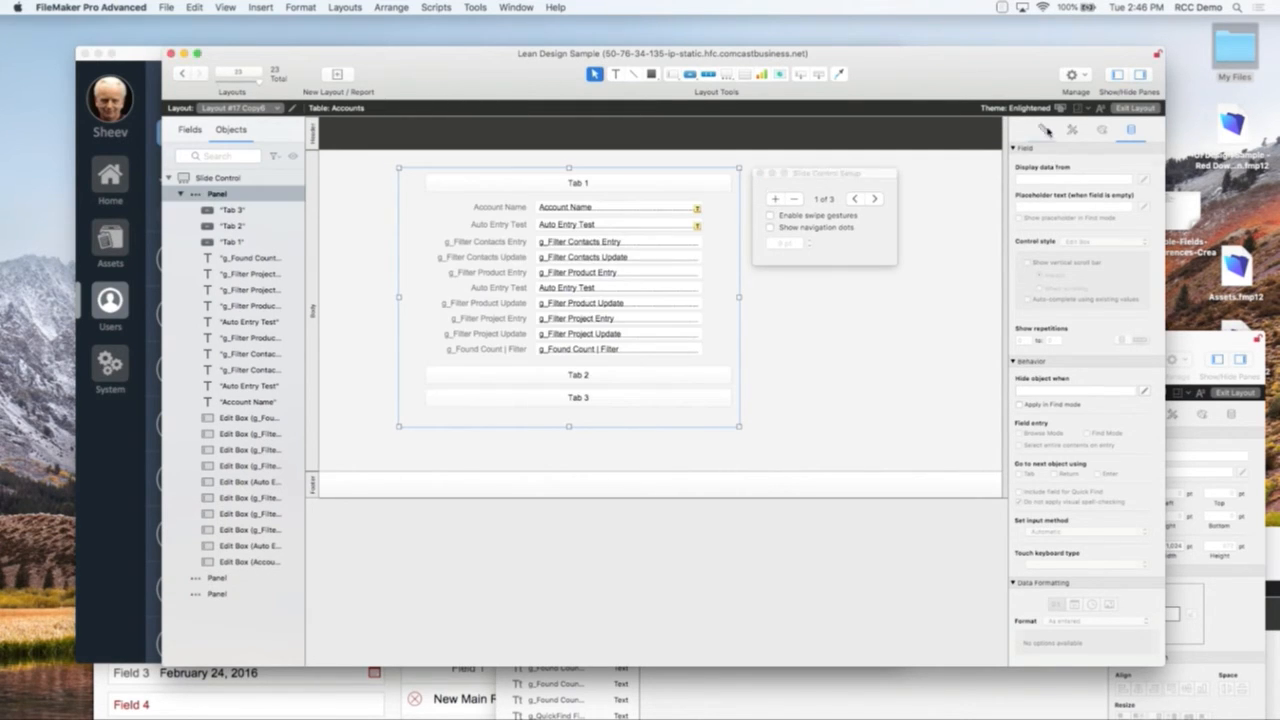
click(1046, 130)
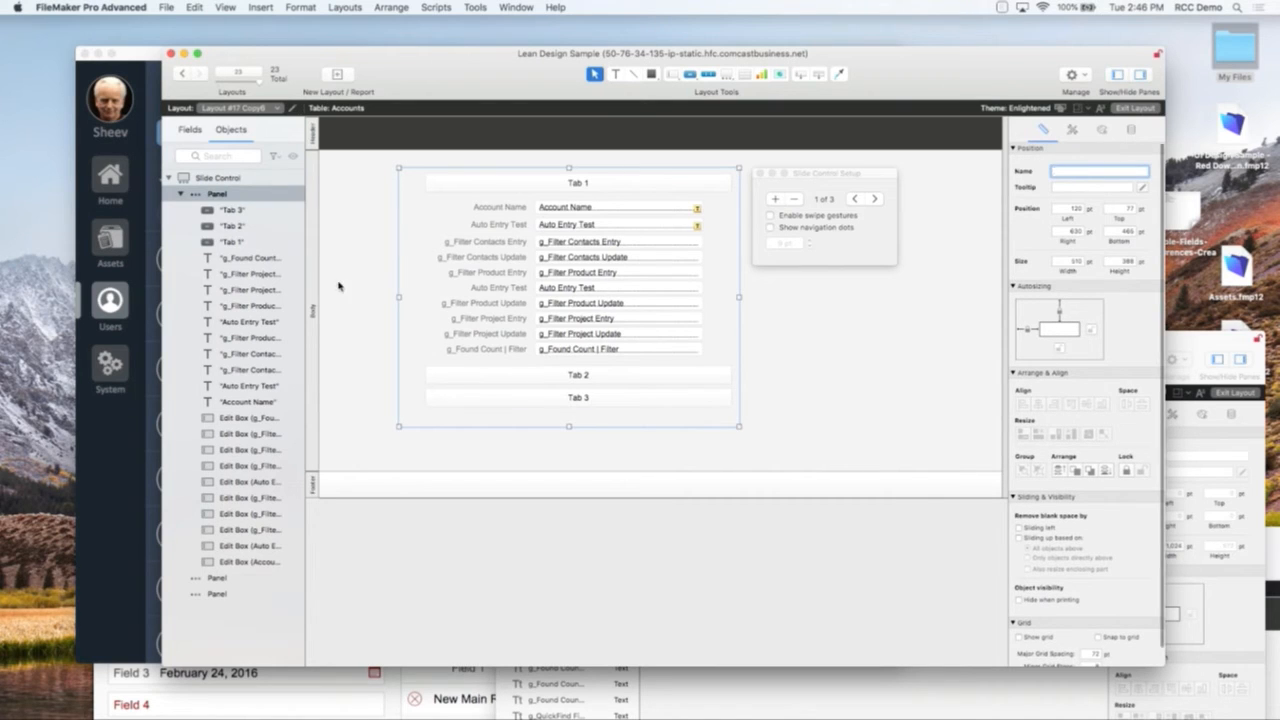
click(222, 194)
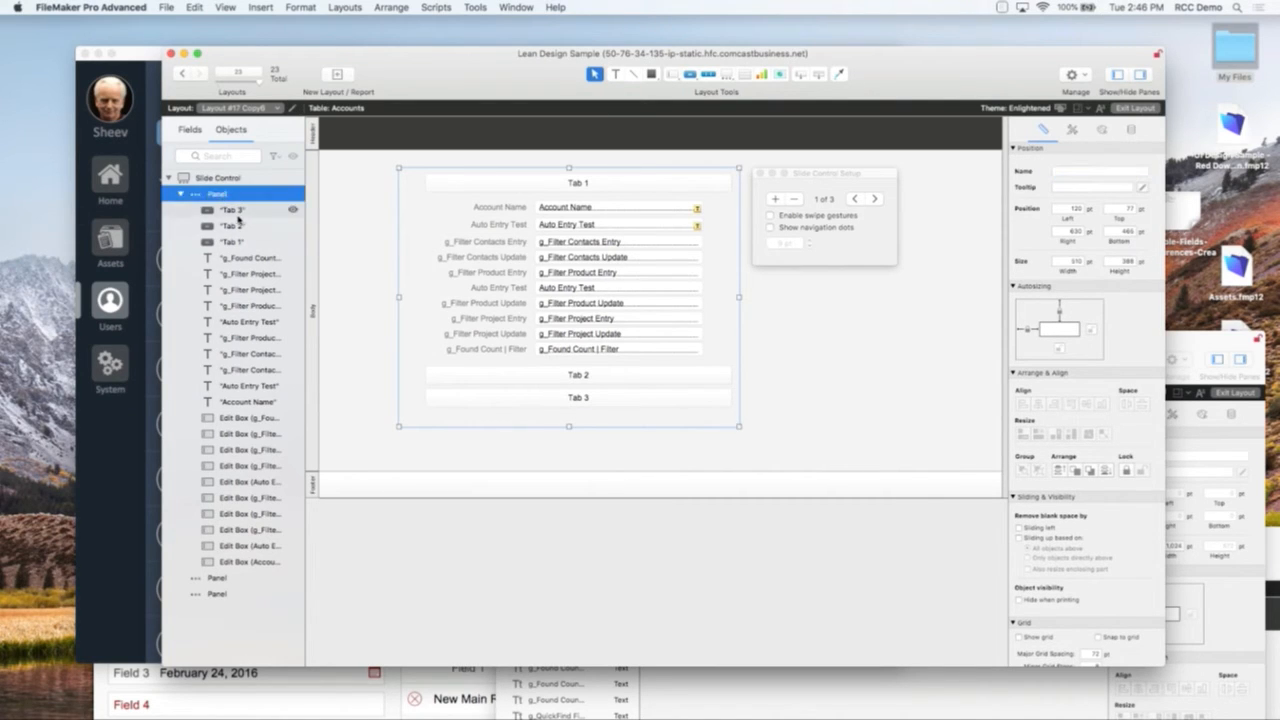
click(234, 212)
click(224, 194)
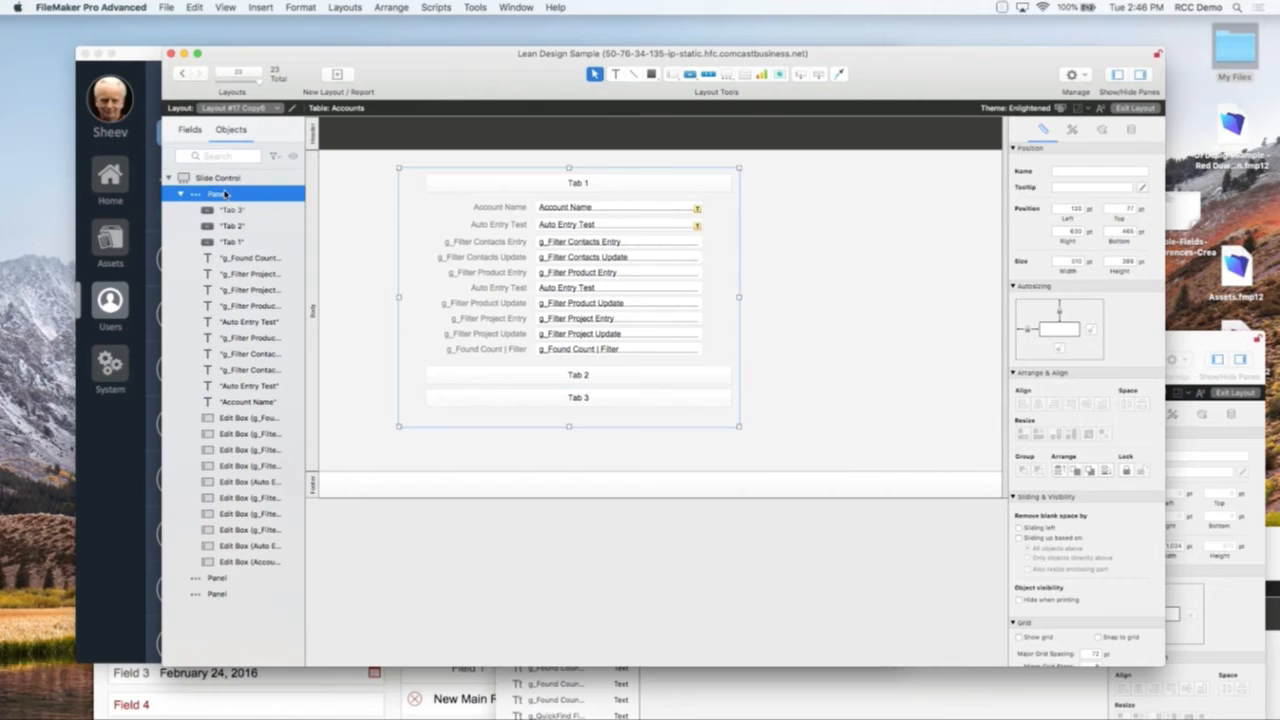
click(182, 194)
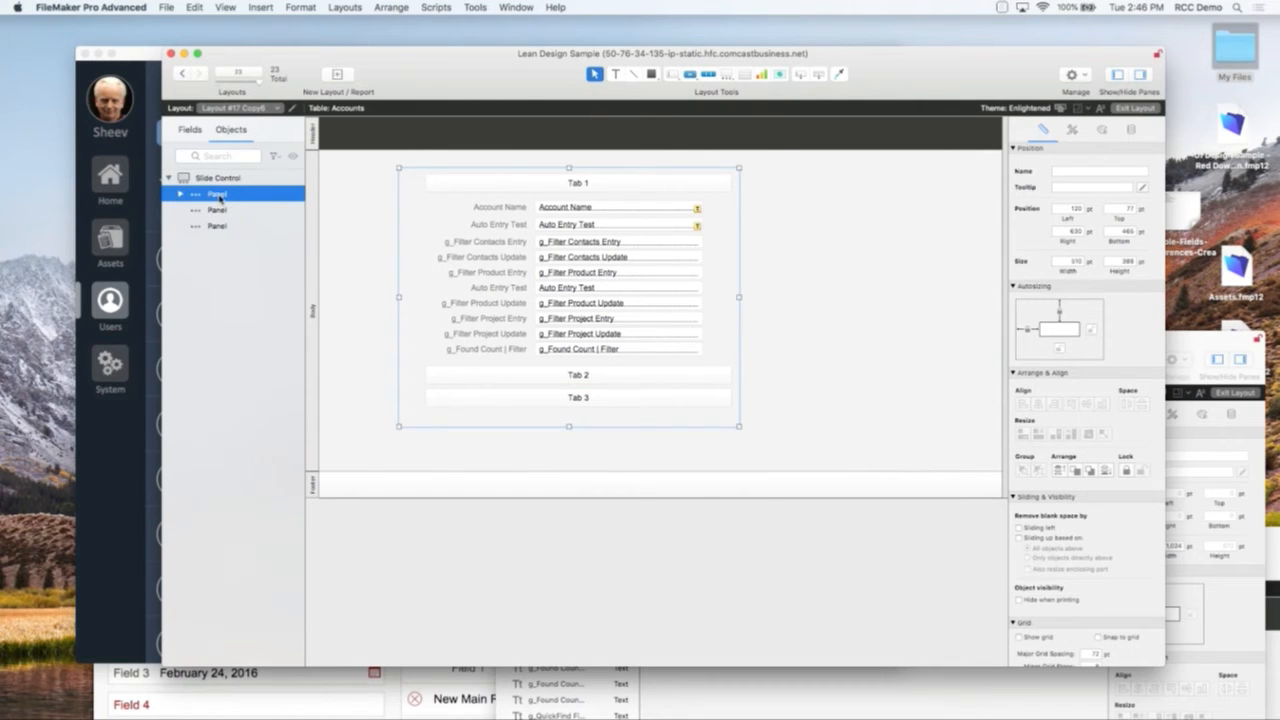
- Name the slide control's first panel Slide_1
shift+click(221, 209)
shift+click(222, 228)
click(238, 266)
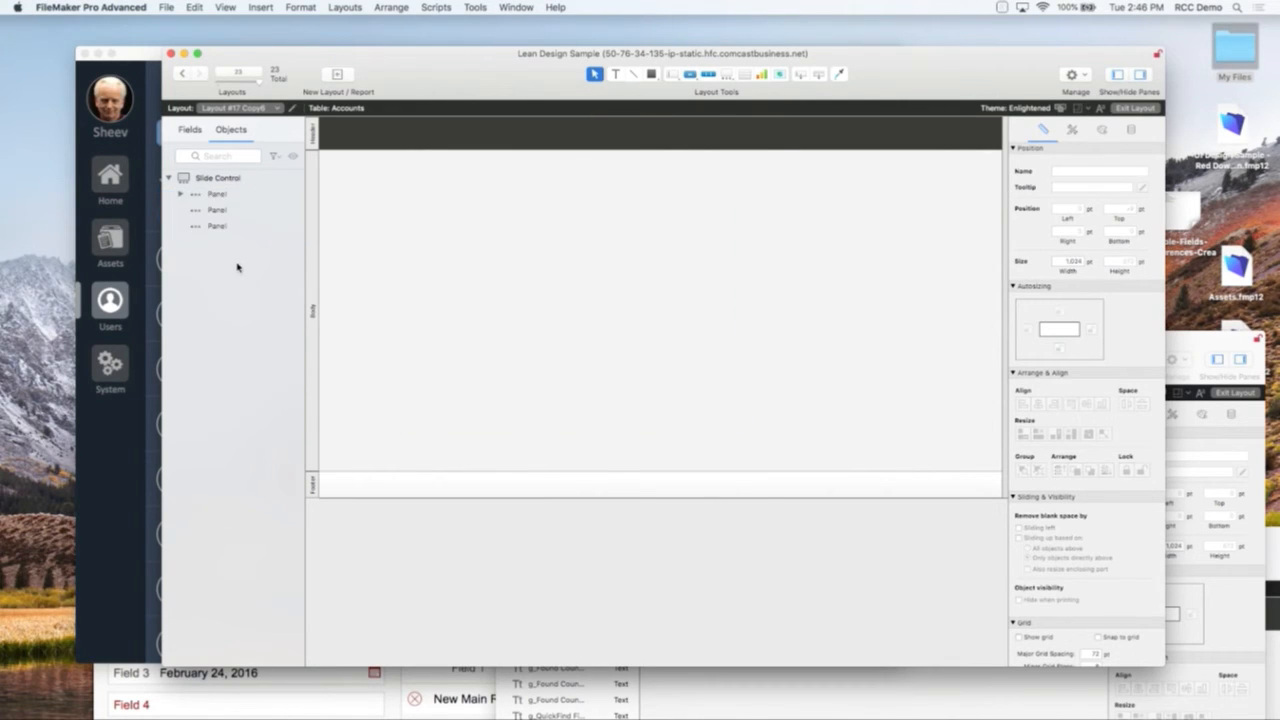
double_click(222, 197)
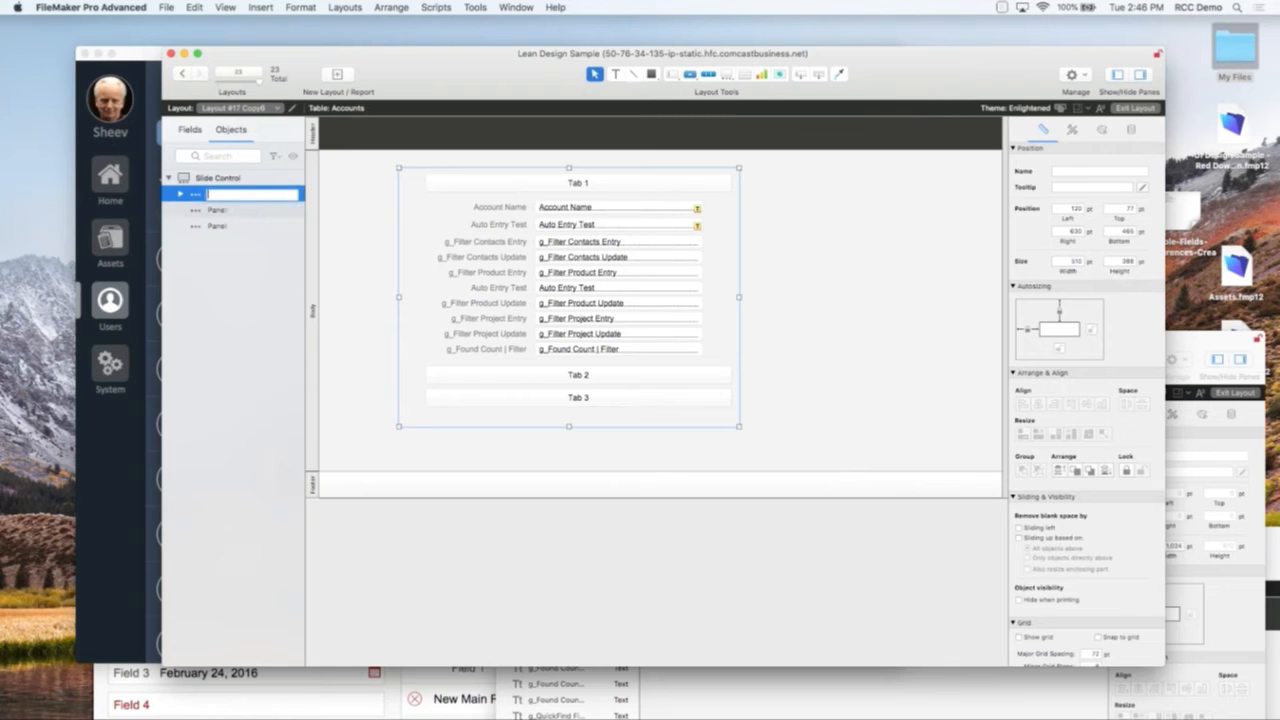
text(Slide_1)
key(Return)
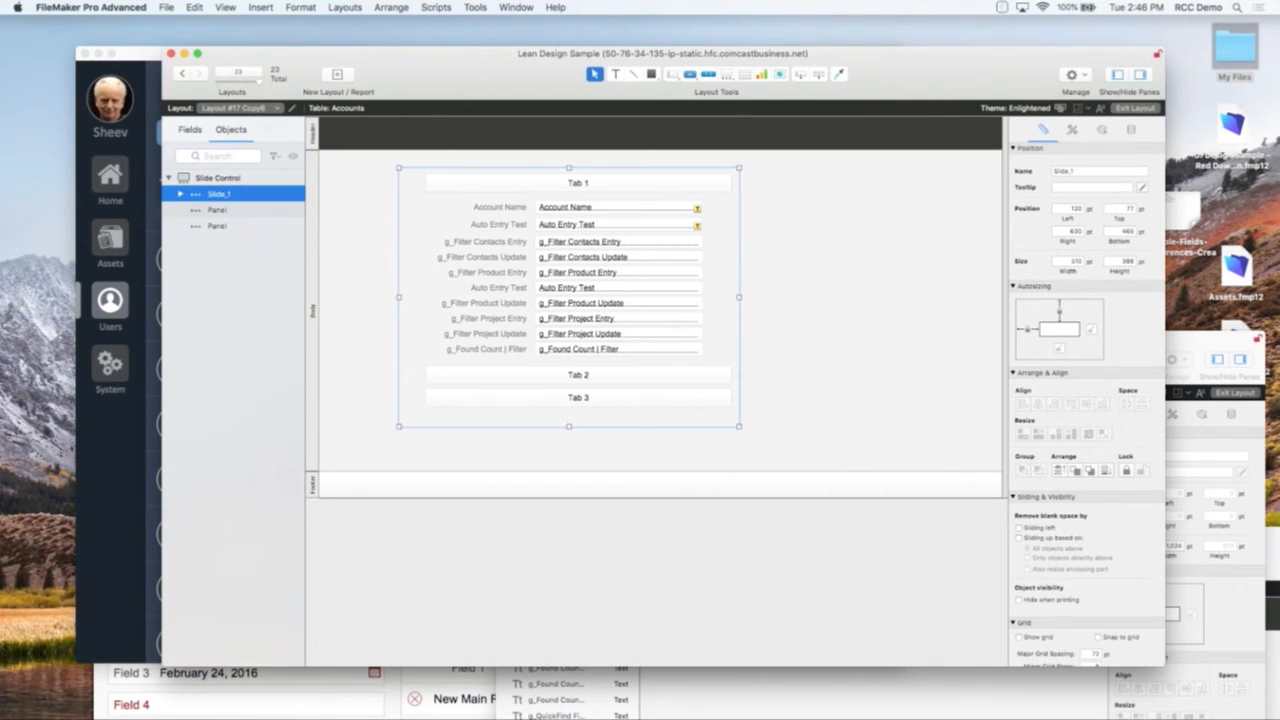
- Name the second panel Slide_2 and the third panel Slide_3
double_click(231, 210)
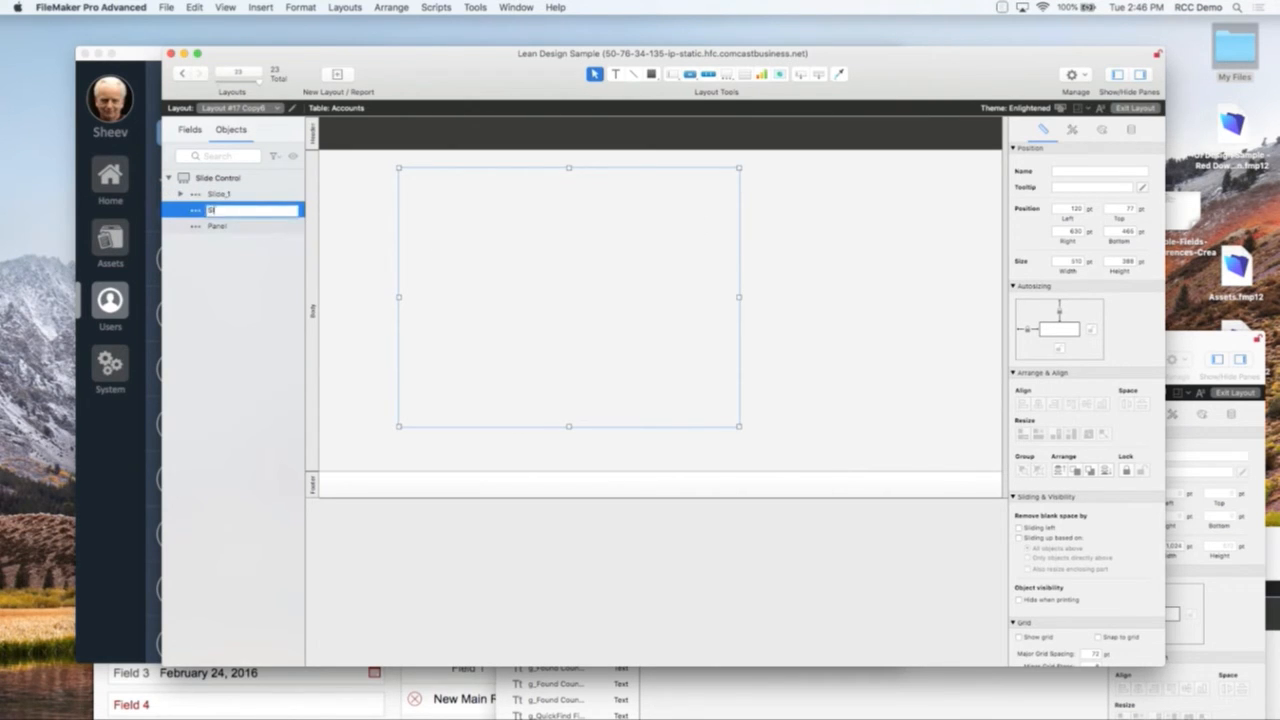
text(Slide_2)
key(Return)
click(218, 227)
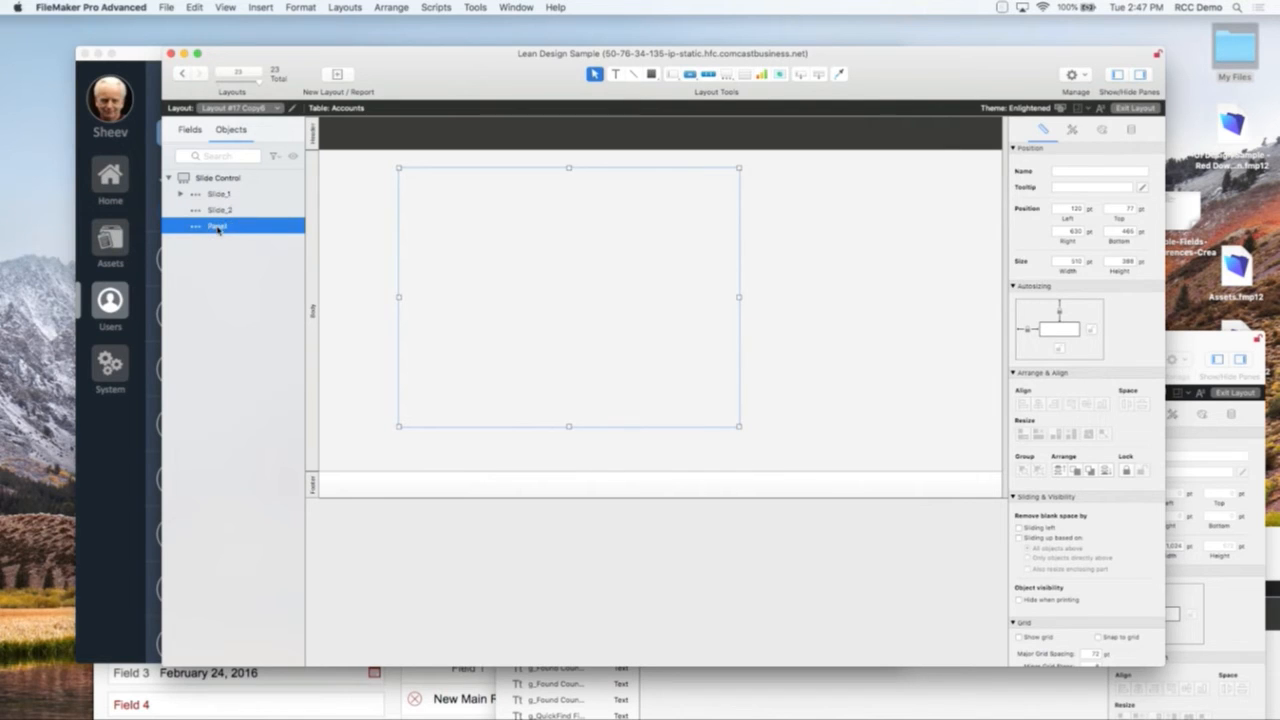
double_click(243, 231)
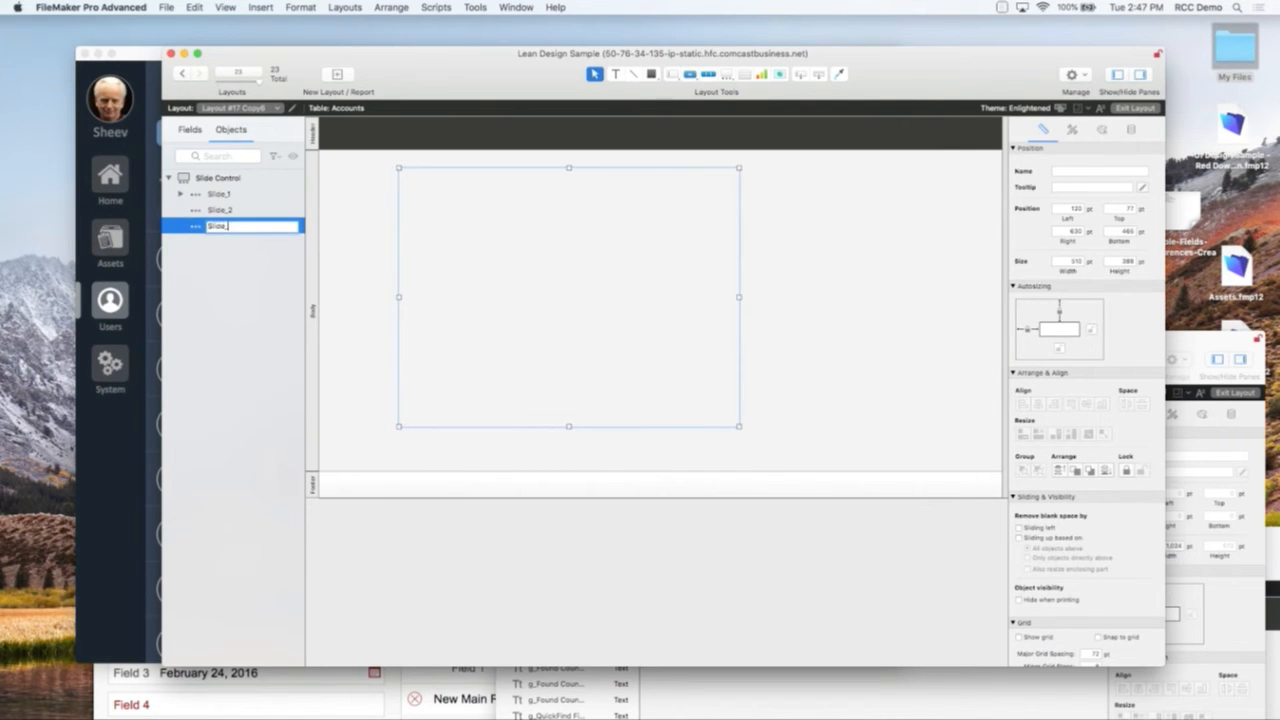
key(Return)
- Switch the slide control to the Slide_2 panel and add a text block reading 1 in its middle
double_click(434, 277)
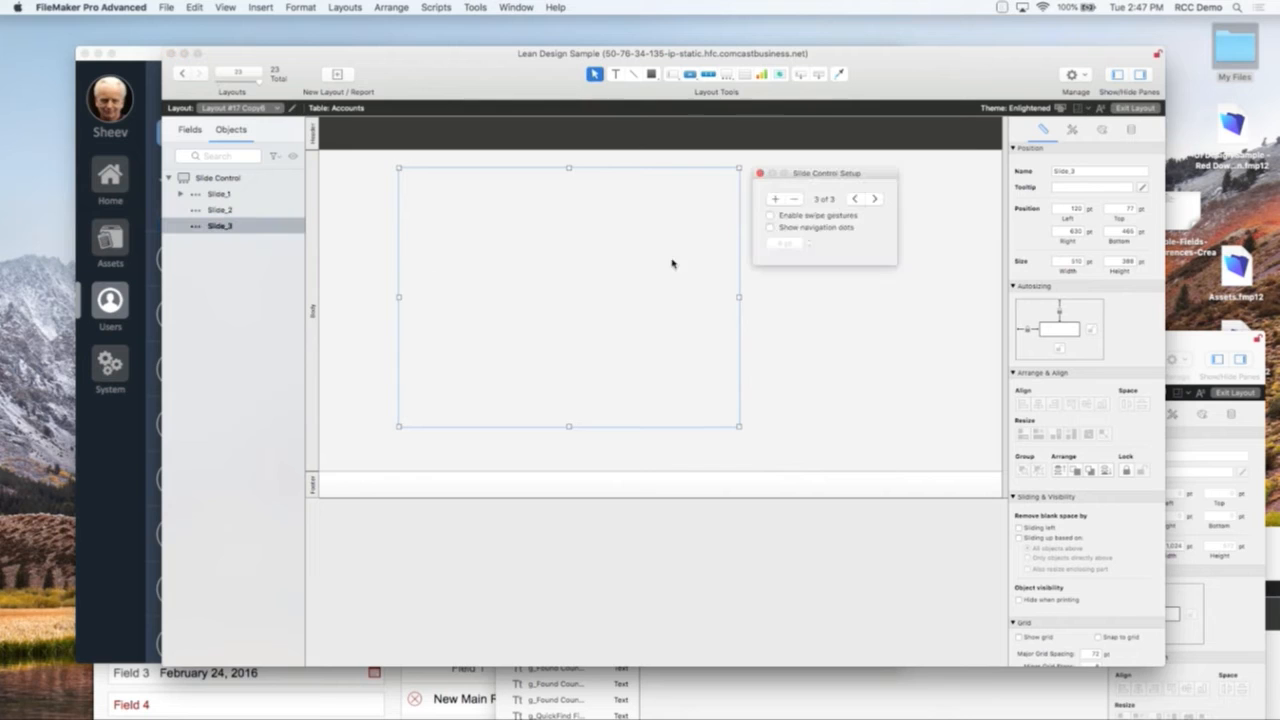
click(854, 198)
click(854, 198)
click(874, 198)
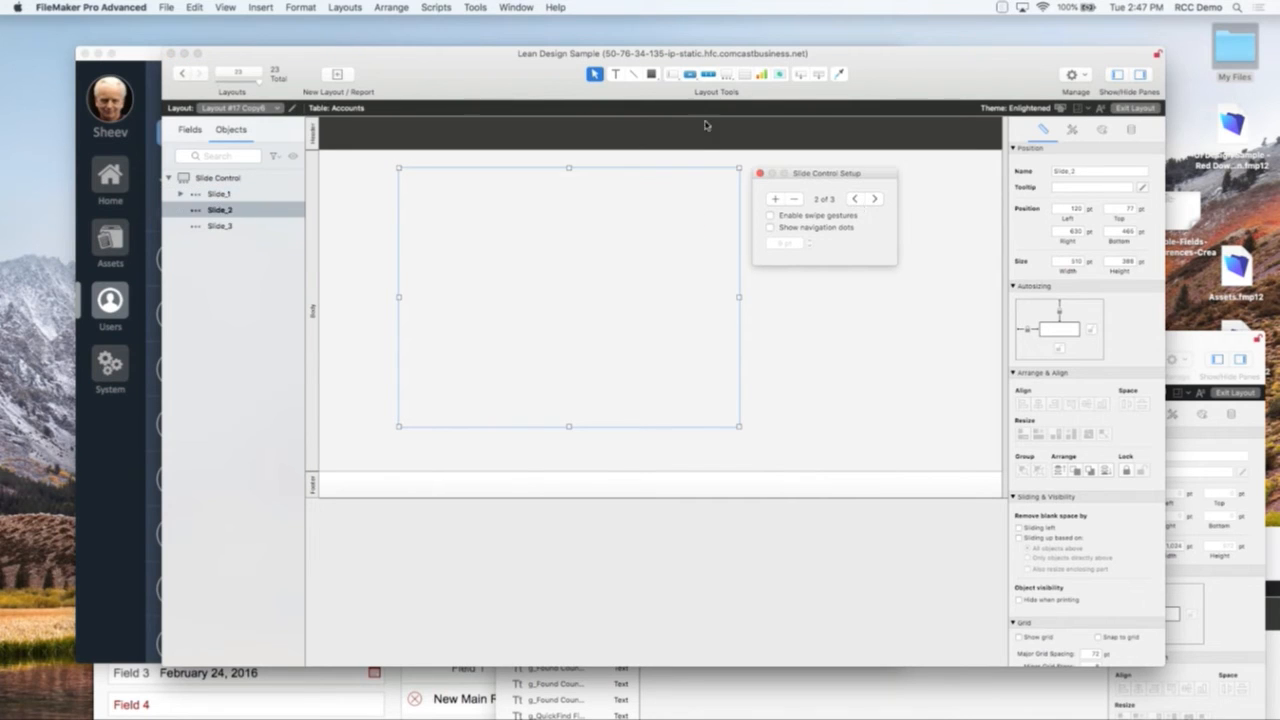
click(615, 74)
drag(494, 265, 652, 352)
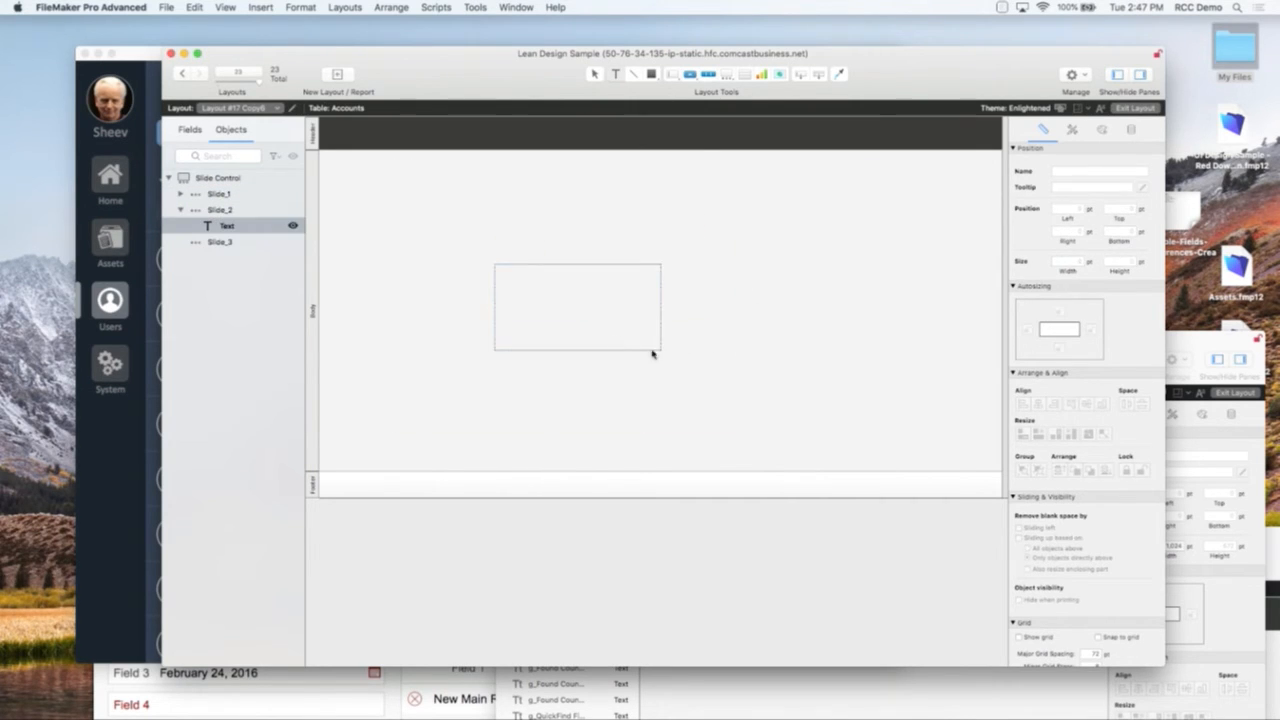
key(Escape)
- Enlarge the font size of the text block on the Slide_2 panel so the number is large
click(1101, 129)
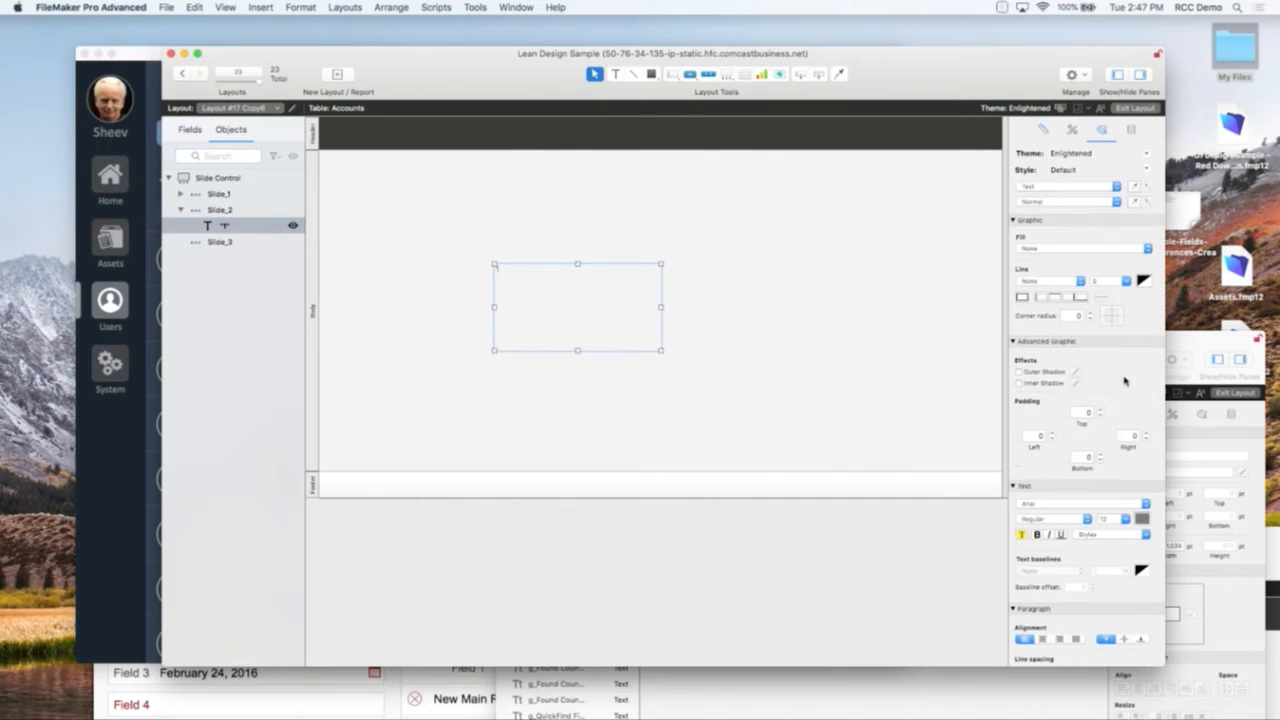
click(1125, 519)
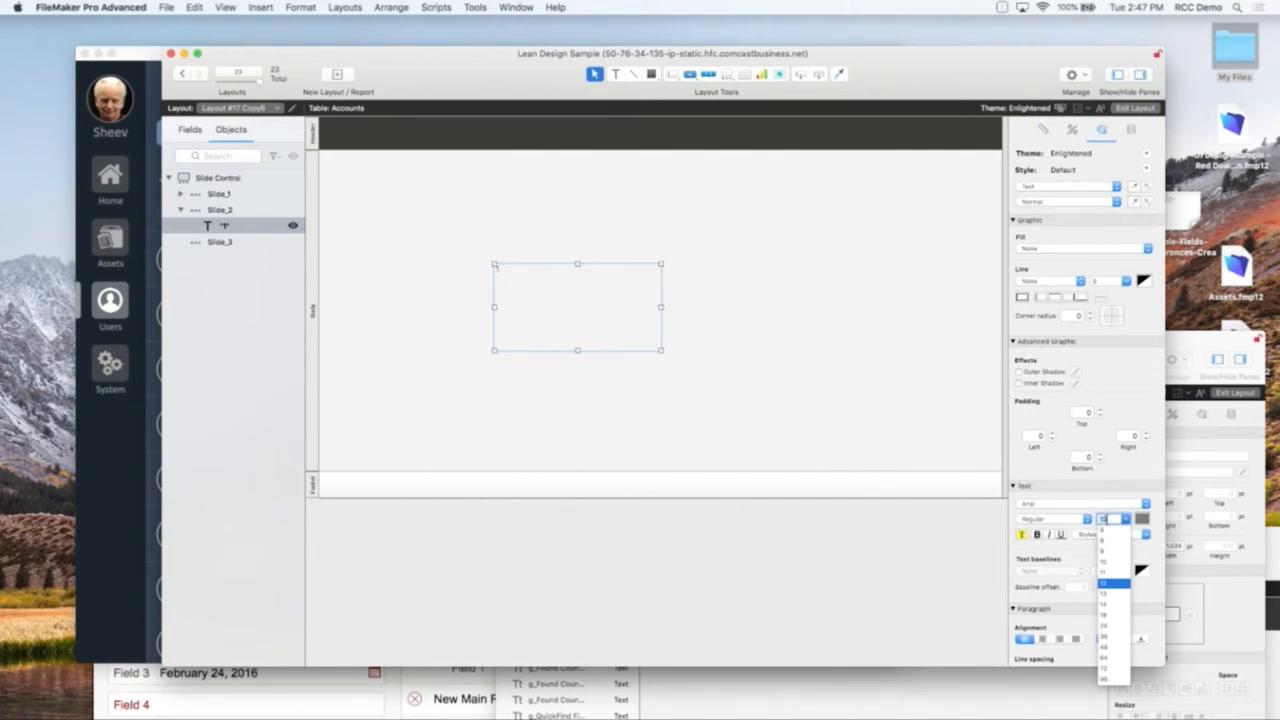
text(5)
key(Return)
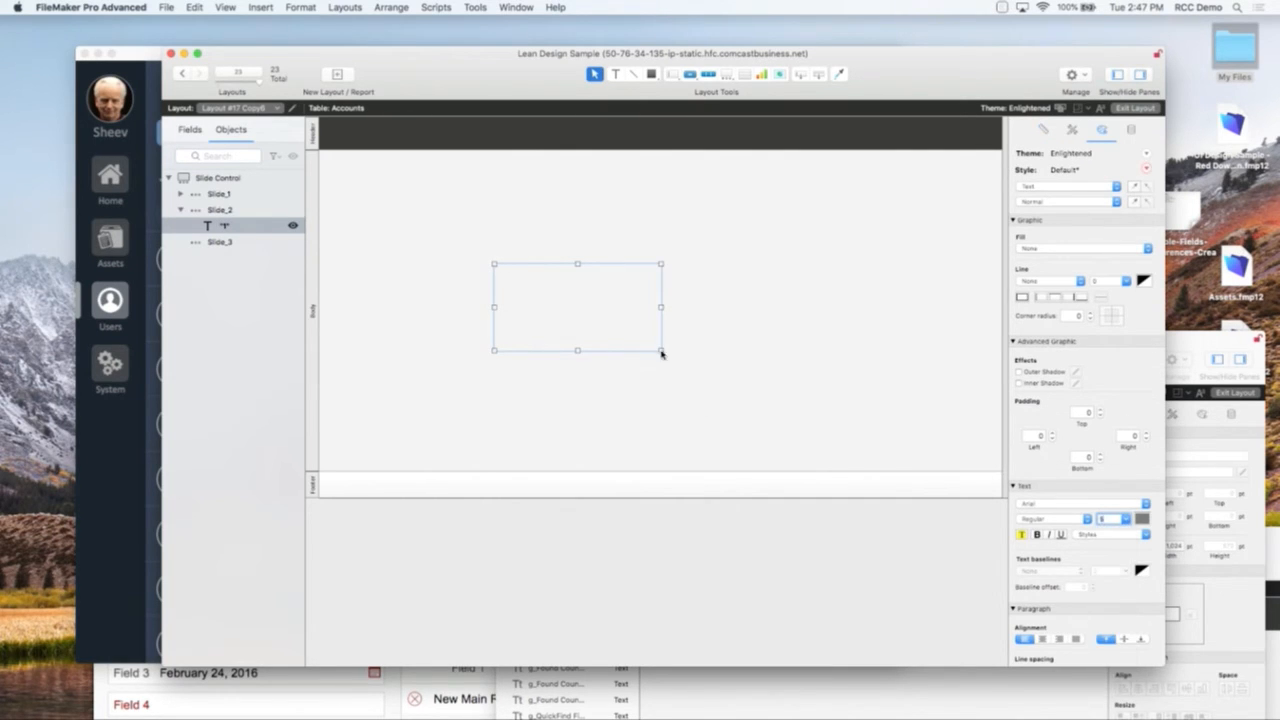
click(600, 314)
double_click(1106, 519)
click(648, 348)
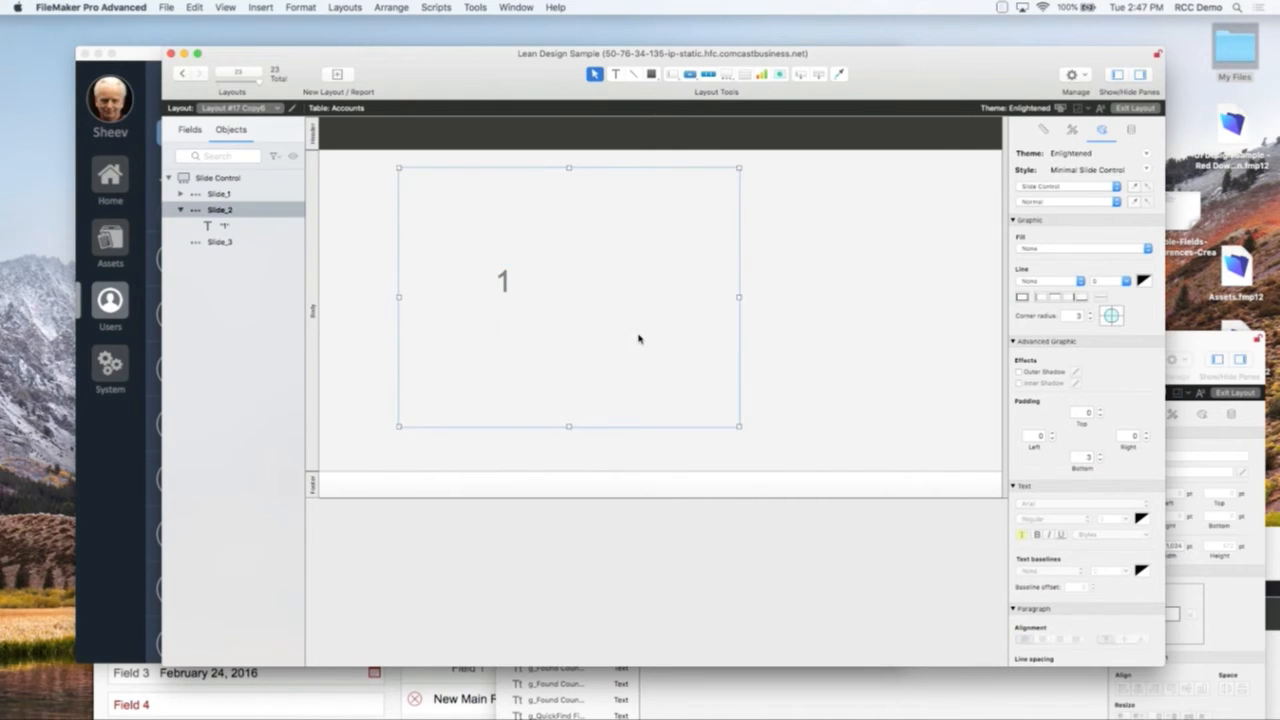
- Shift the text block on the Slide_2 panel slightly and change its text to 2
click(513, 281)
double_click(530, 281)
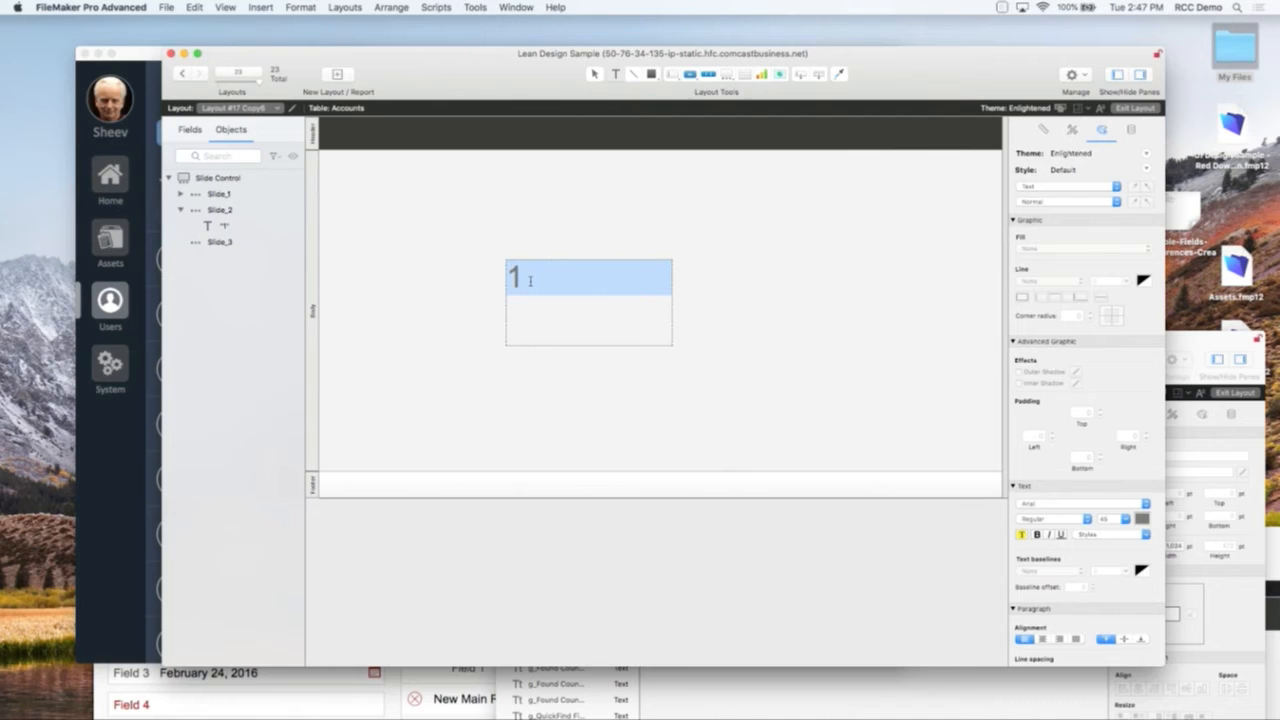
text(2)
double_click(665, 237)
click(874, 198)
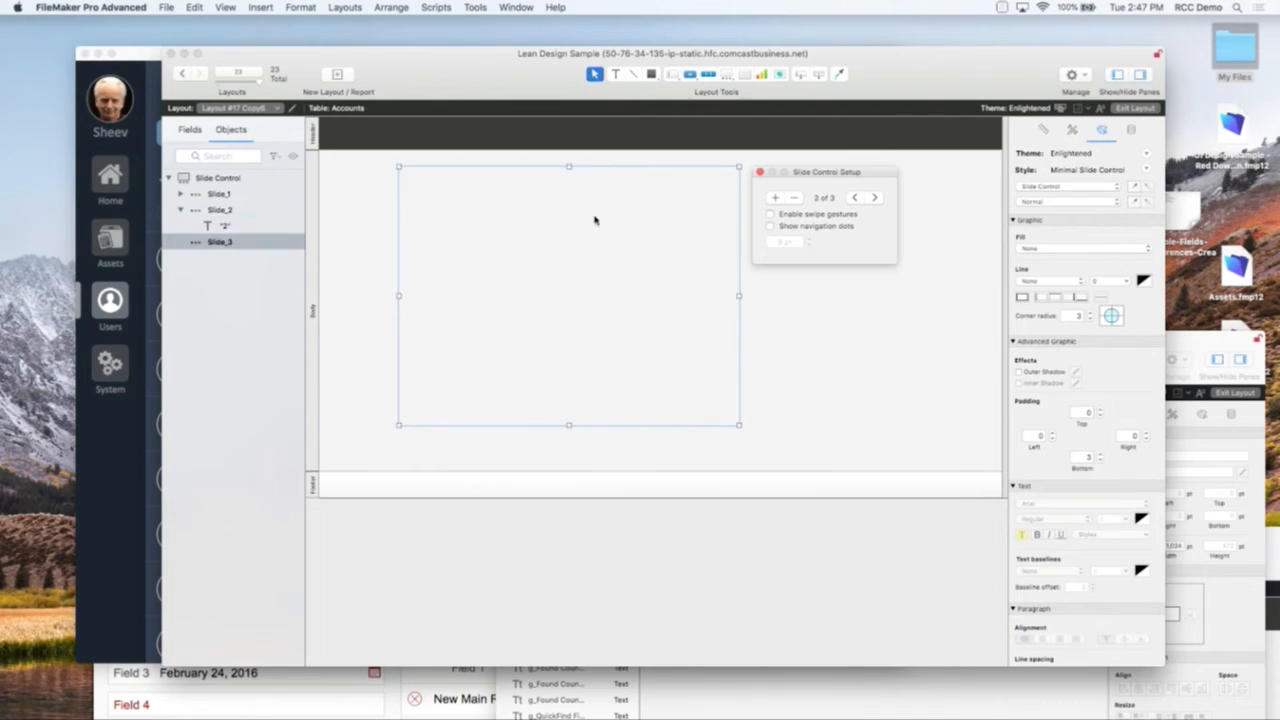
click(573, 236)
key(super+v)
key(super+z)
key(Escape)
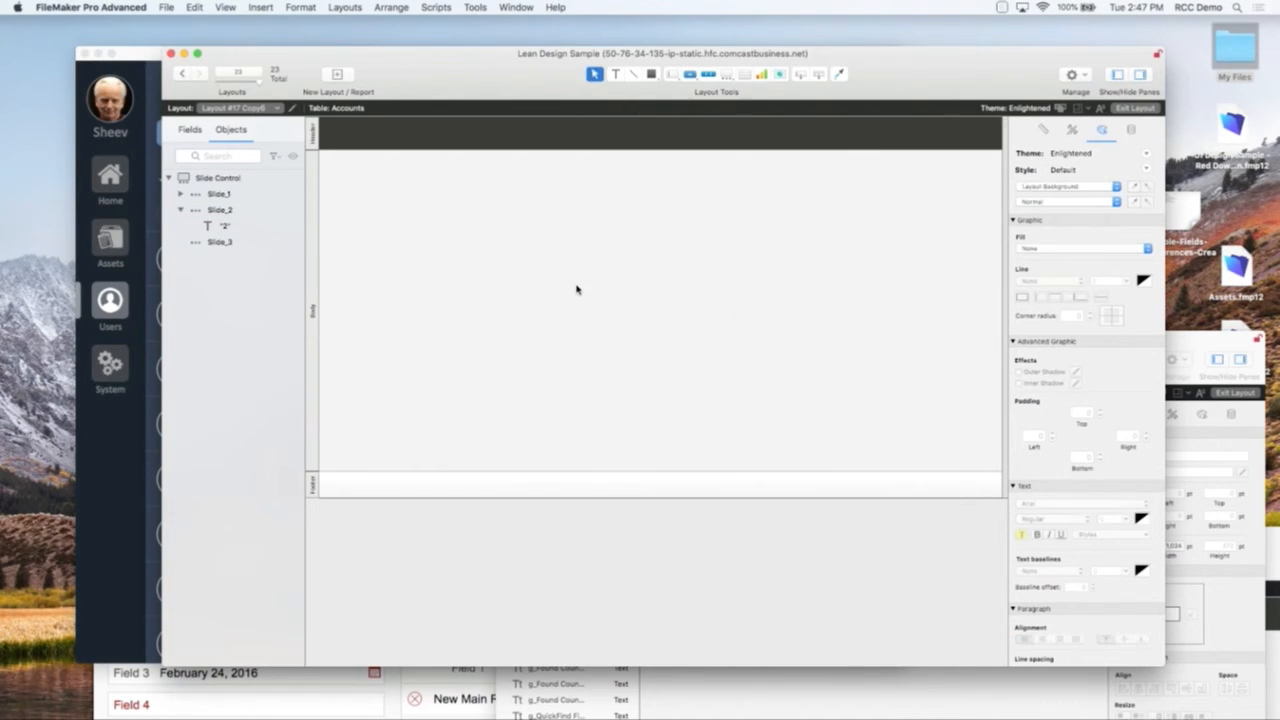
- Copy the large 2 text block from the Slide_2 panel and paste it onto the Slide_3 panel
double_click(576, 289)
click(854, 198)
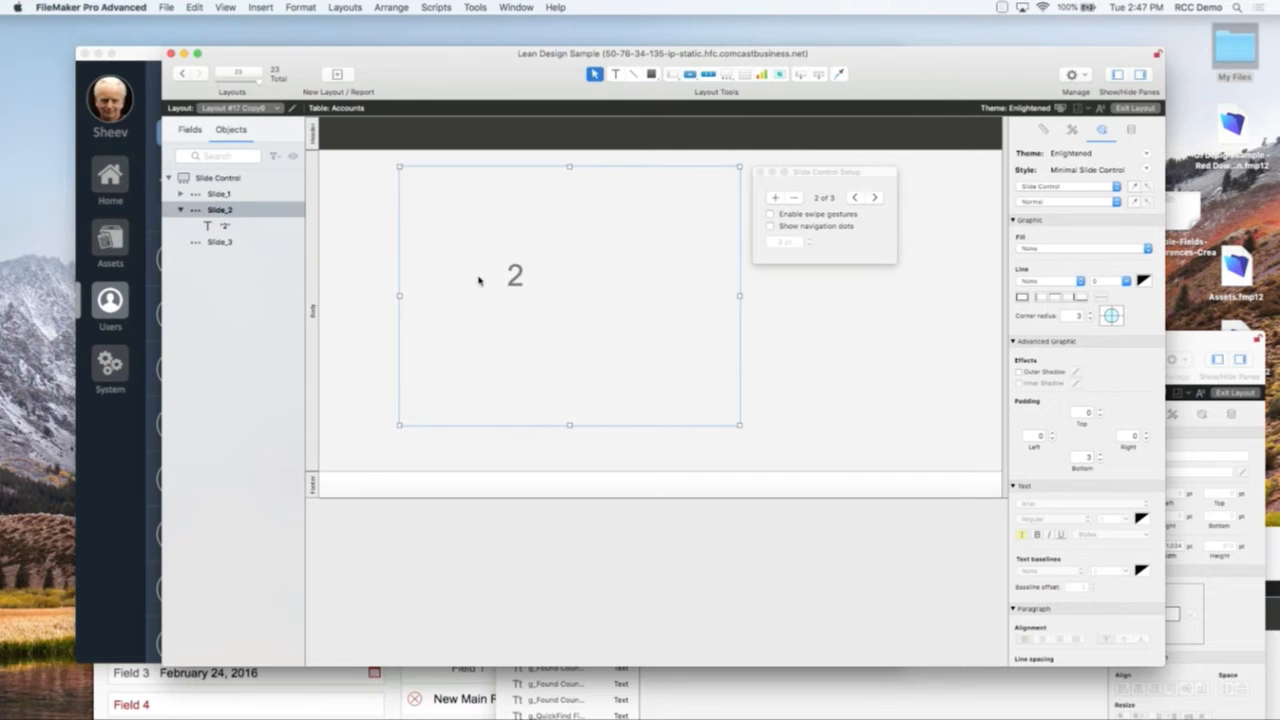
click(514, 276)
double_click(520, 235)
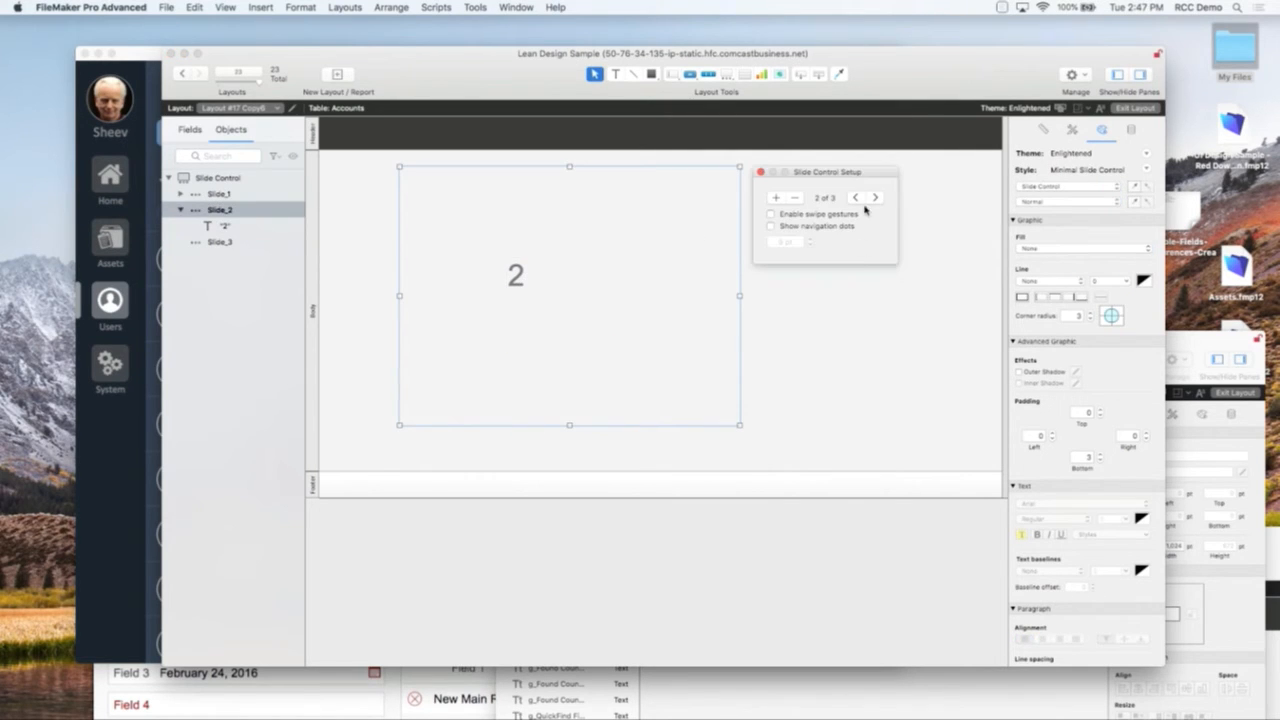
key(super+v)
drag(559, 285, 555, 278)
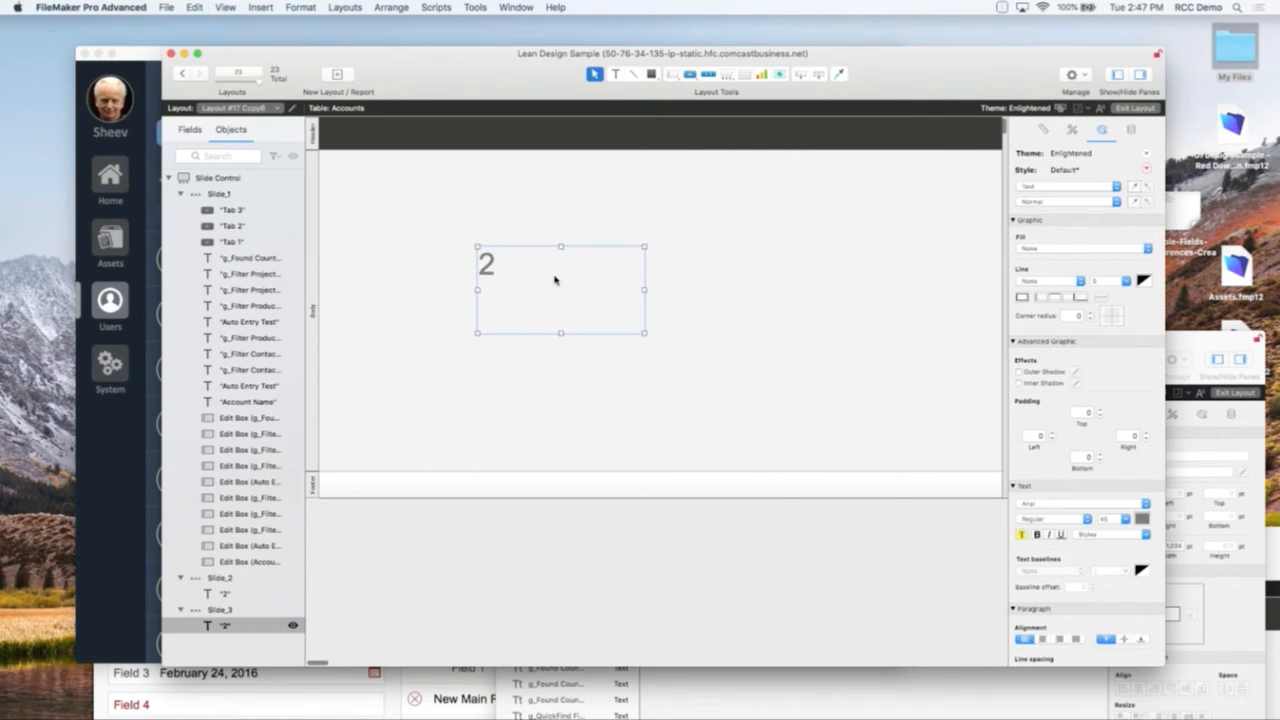
- Change the pasted text on the Slide_3 panel to 3
triple_click(554, 276)
key(BackSpace)
text(3)
key(Escape)
- Return the slide control to the Slide_1 panel and select the Tab 1, Tab 2 and Tab 3 buttons together
double_click(535, 240)
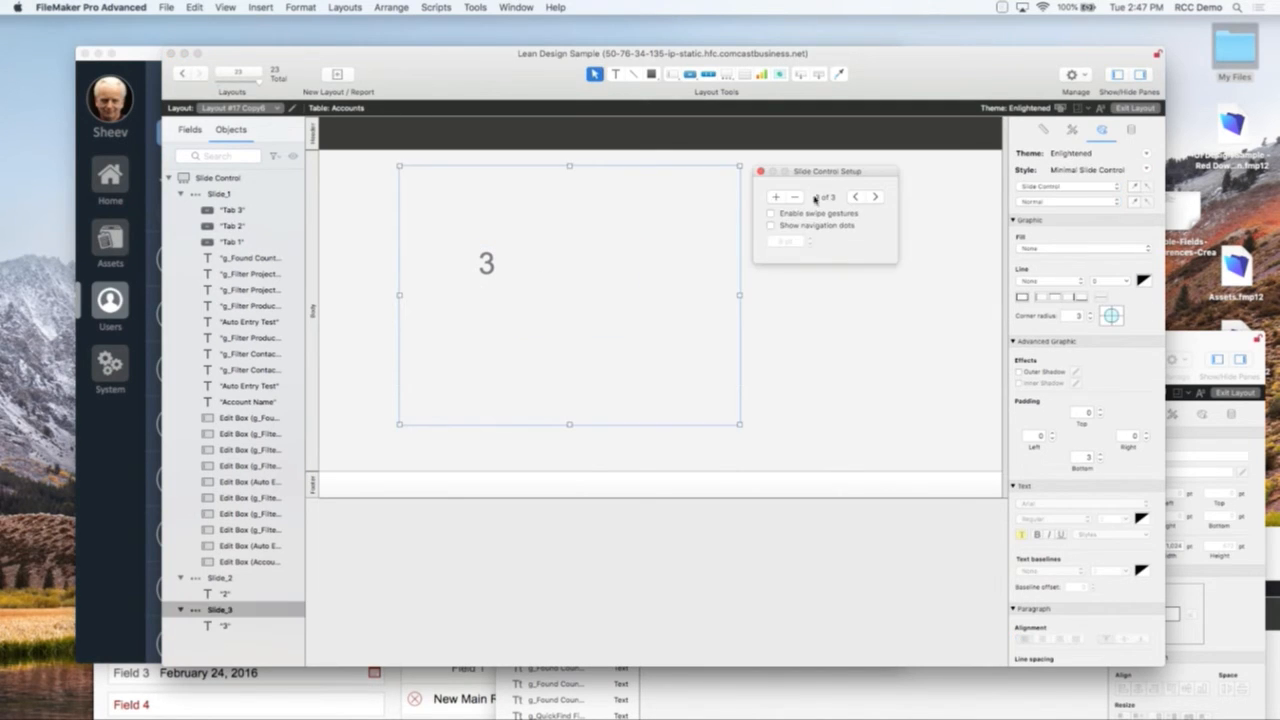
click(858, 200)
click(857, 201)
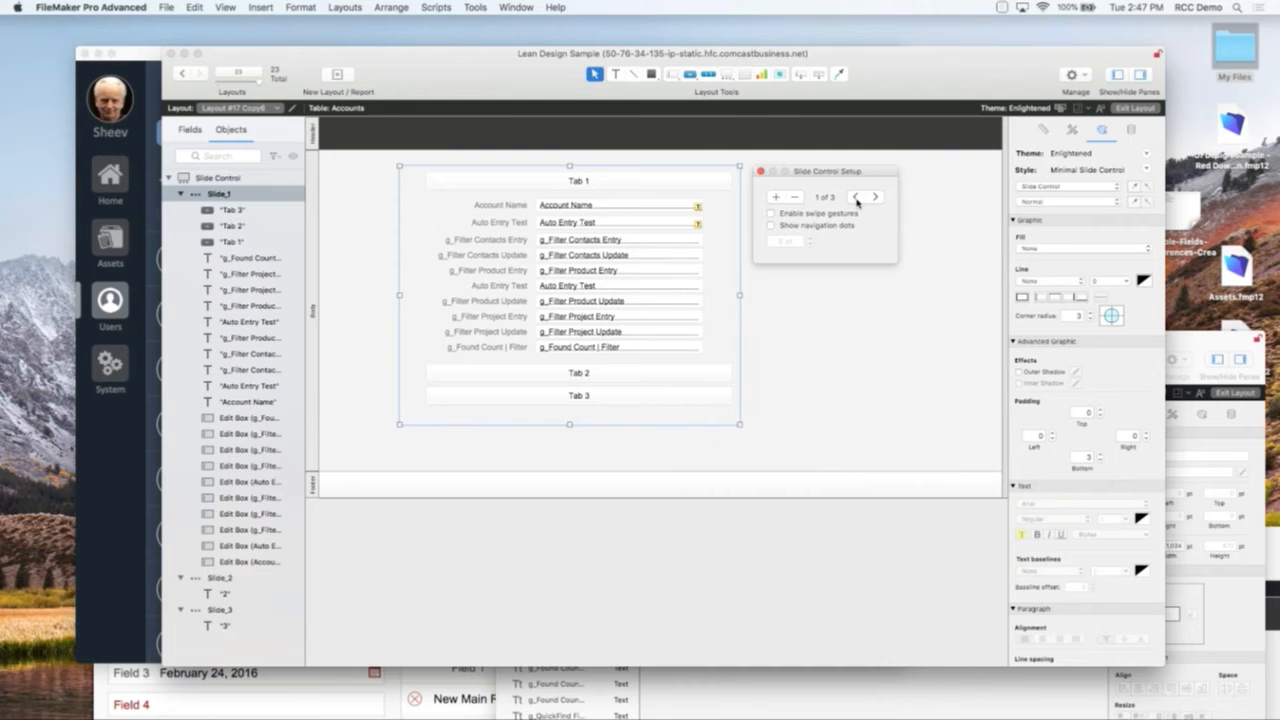
click(585, 183)
shift+click(604, 372)
shift+click(600, 400)
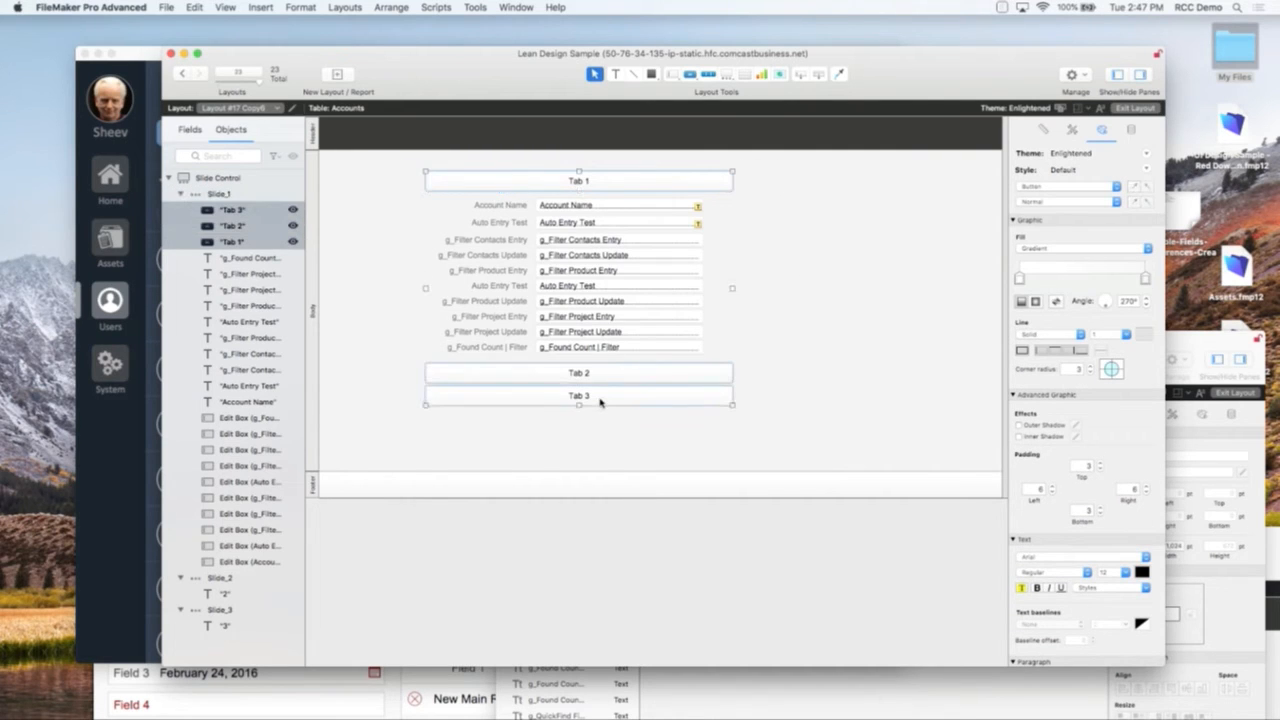
click(791, 366)
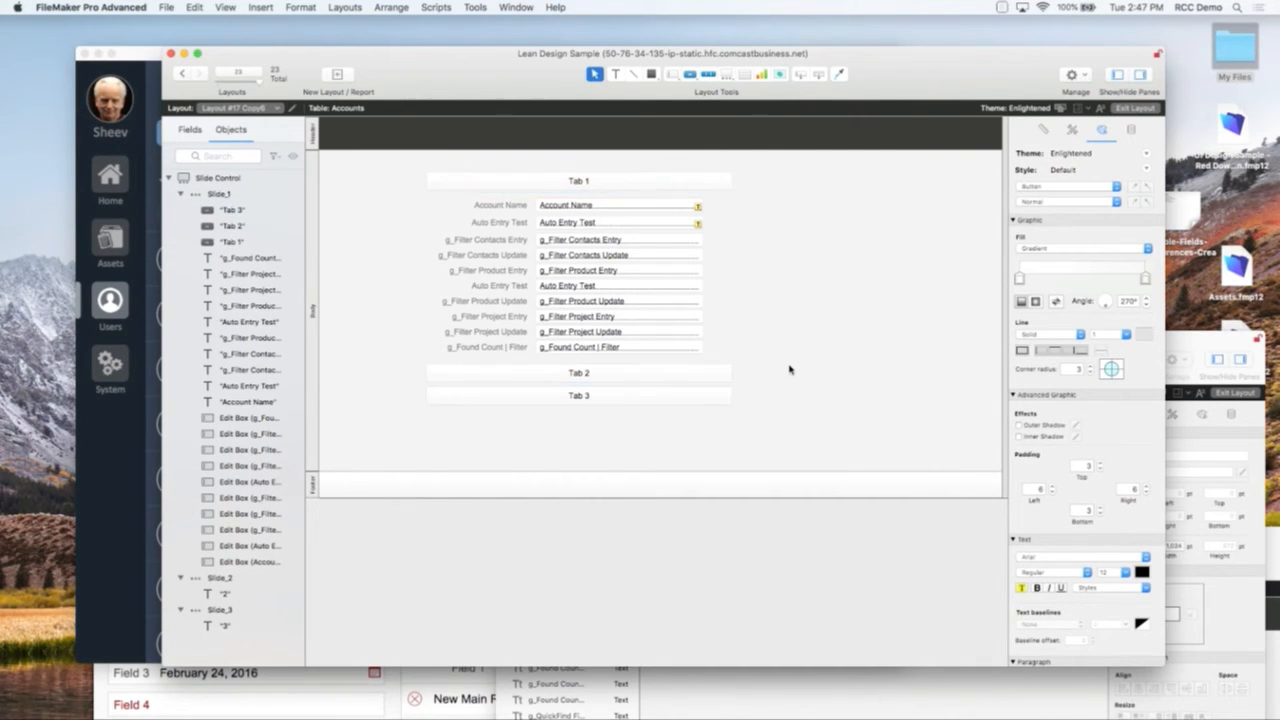
- Test the Tab 2 button of the slide control in Browse mode and return to Layout mode
key(super+b)
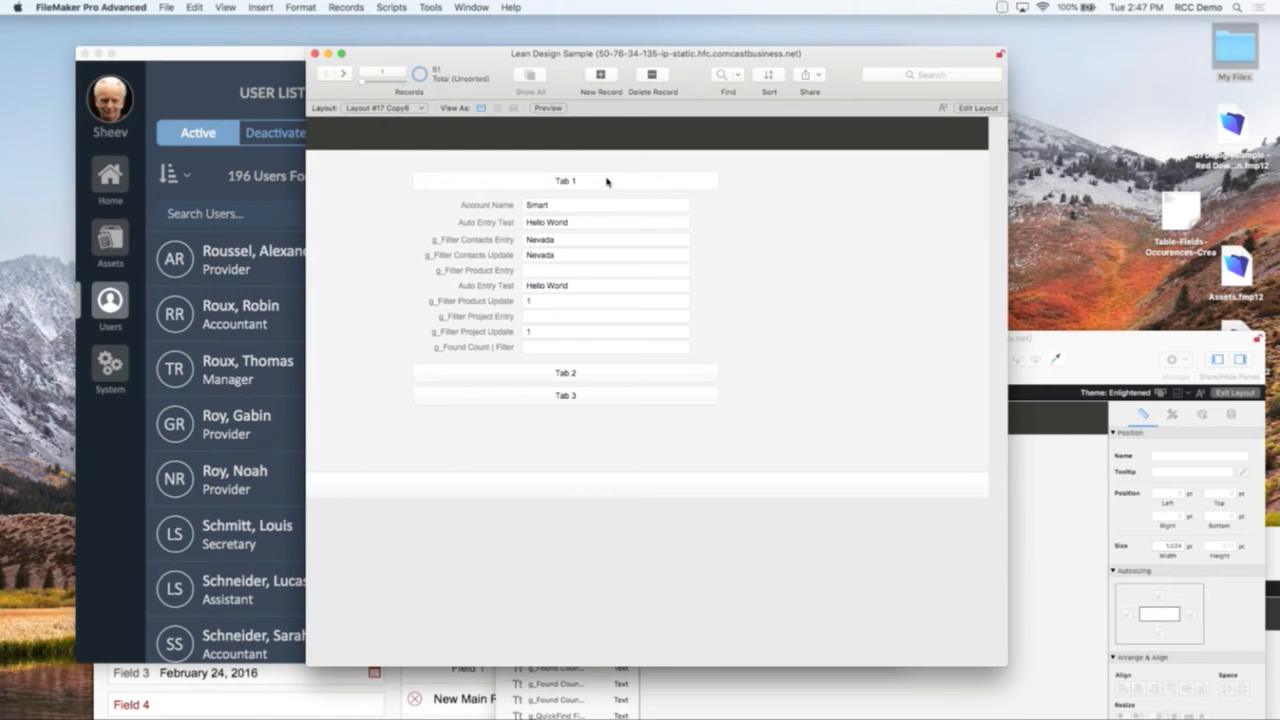
click(600, 379)
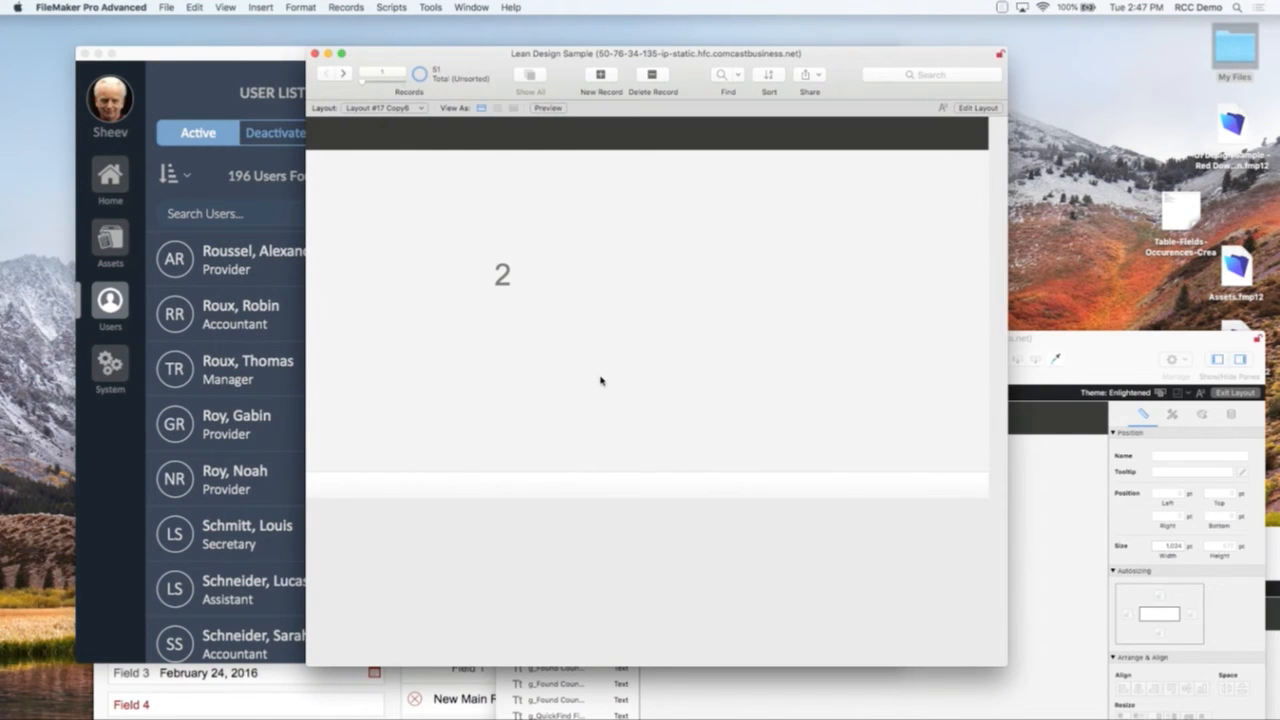
key(super+l)
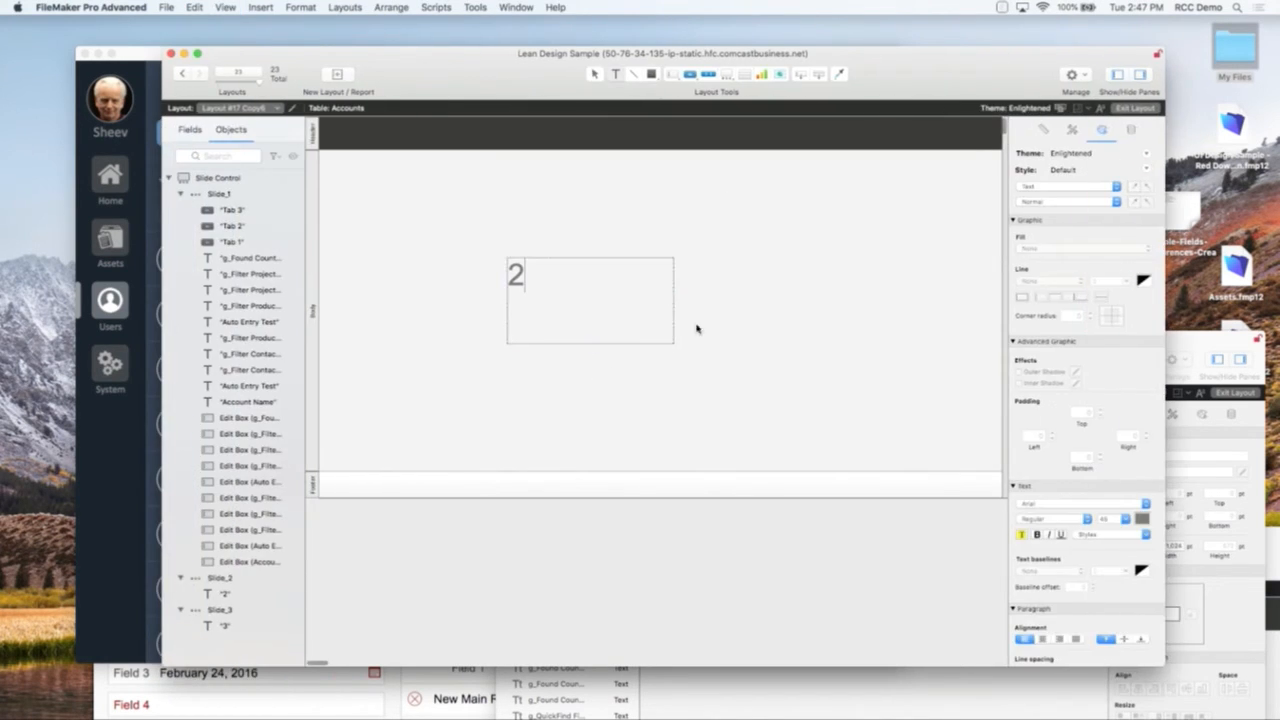
- Return the slide control to the Slide_1 panel and copy its Tab 1, Tab 2 and Tab 3 buttons
click(650, 295)
double_click(596, 207)
click(856, 199)
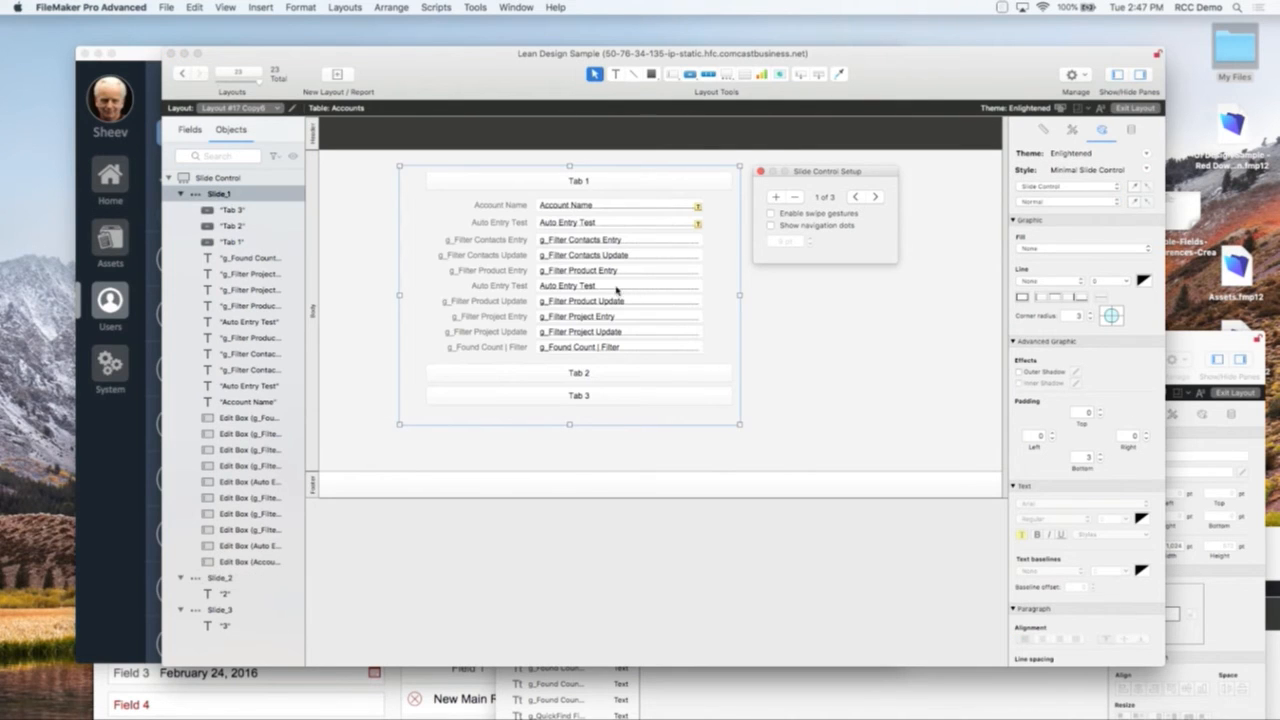
click(579, 374)
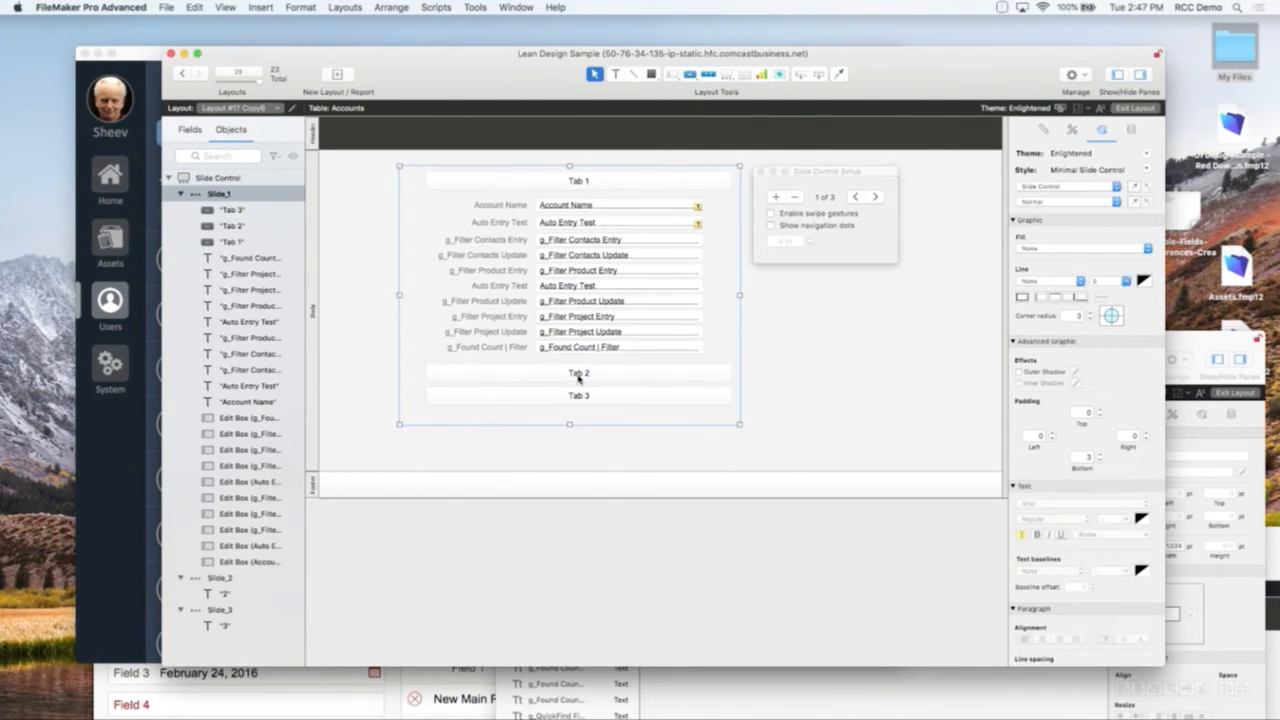
shift+click(573, 401)
shift+click(569, 183)
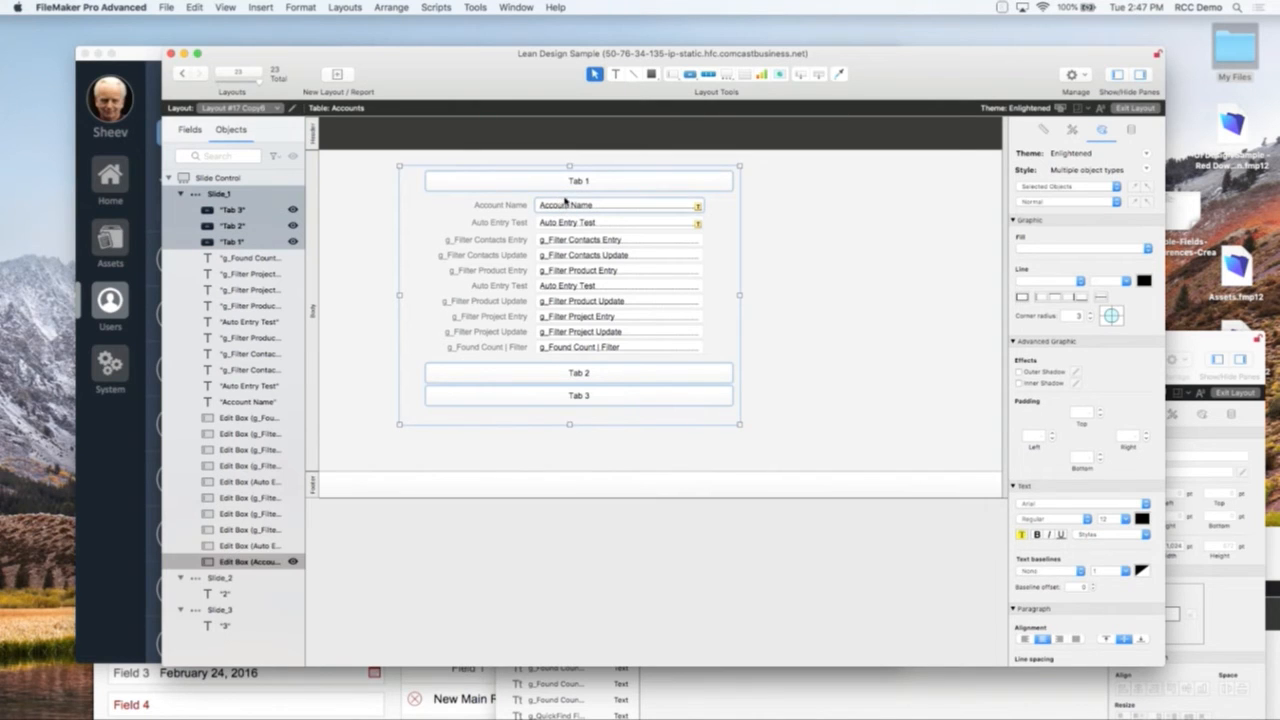
shift+click(561, 203)
shift+click(563, 201)
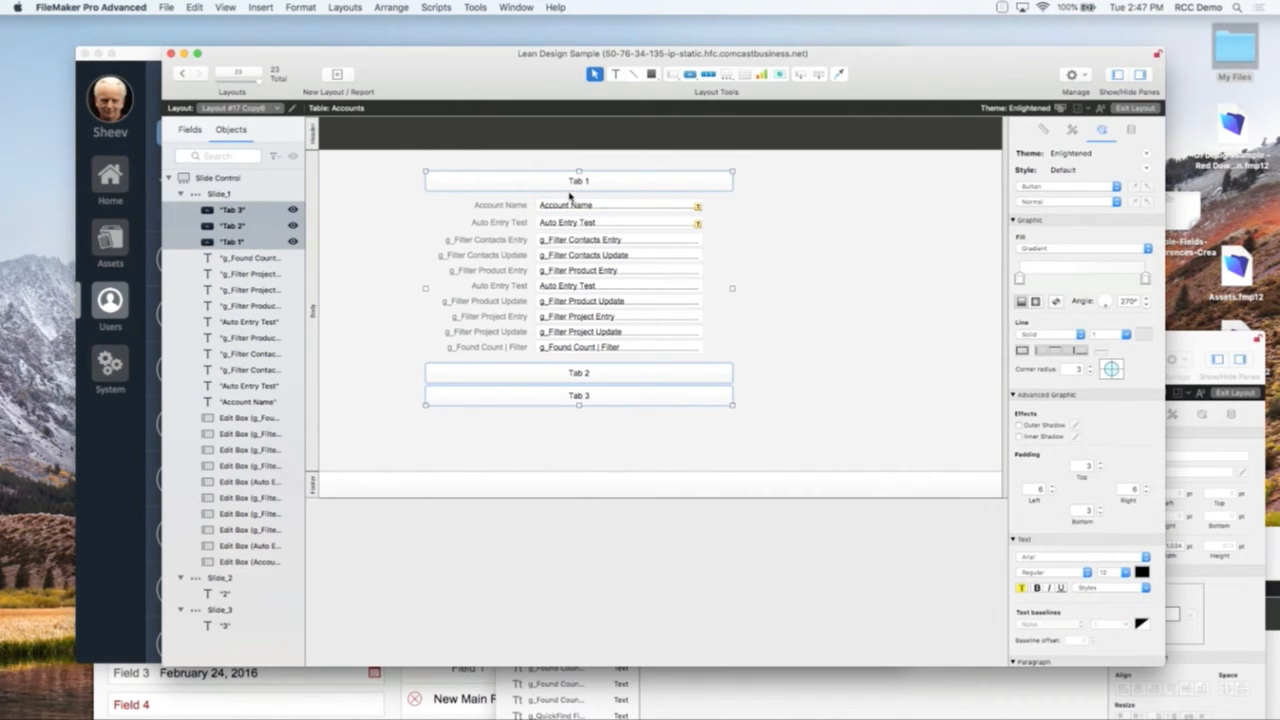
- Paste the three tab buttons onto the Slide_2 panel and place them inside the slide control around the large 2
click(710, 197)
click(876, 198)
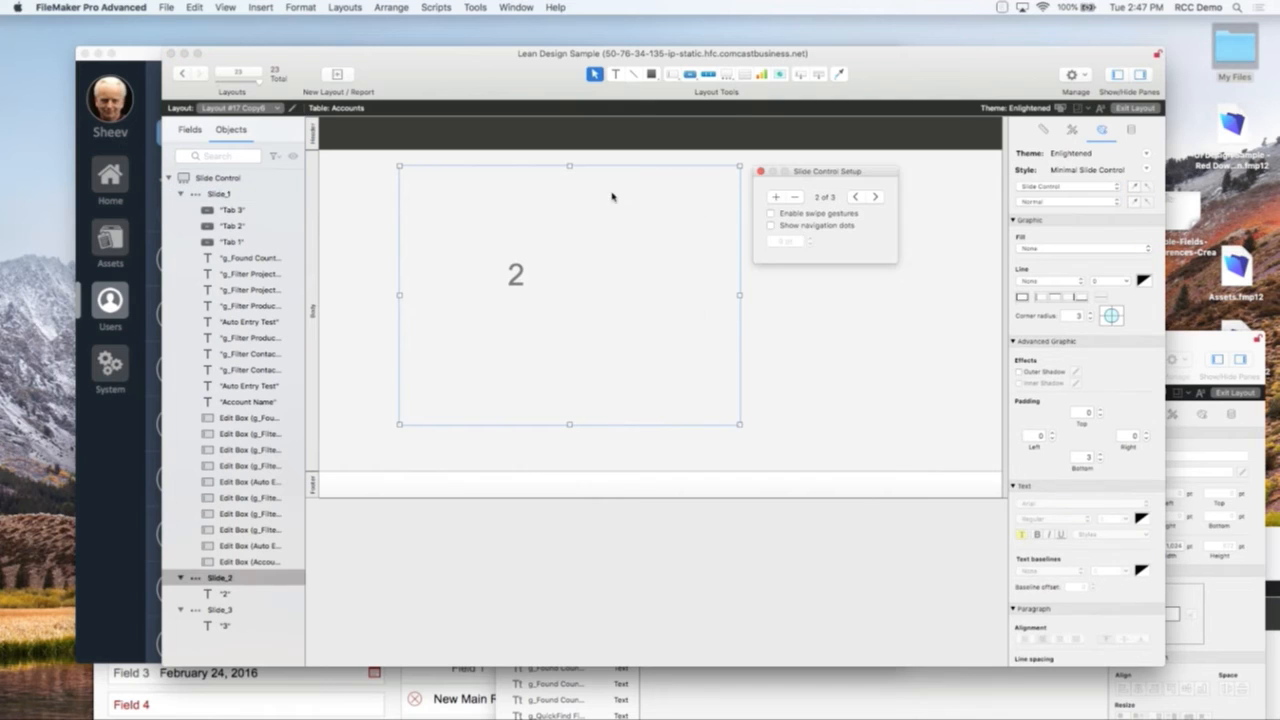
click(557, 210)
key(super+v)
drag(575, 352, 589, 403)
click(607, 365)
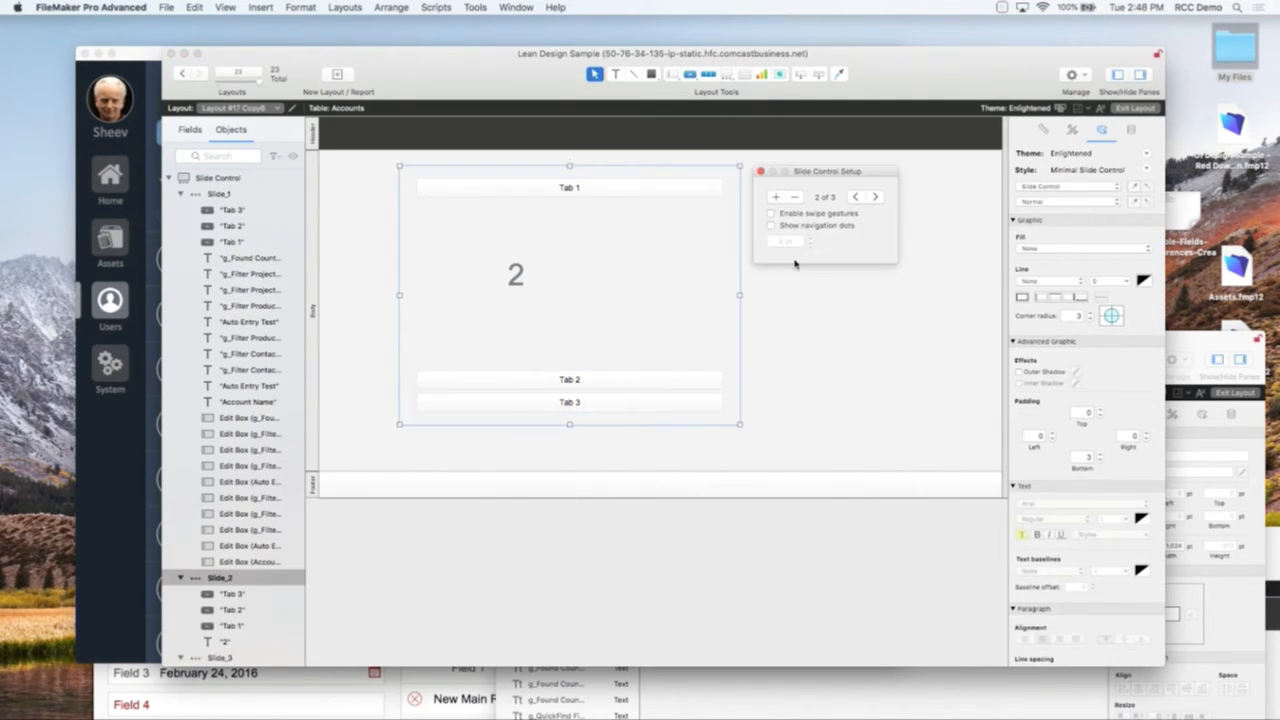
- Select the three tab buttons on the Slide_2 panel together and shift them slightly up and to the right
click(854, 197)
click(866, 197)
click(655, 188)
shift+click(607, 383)
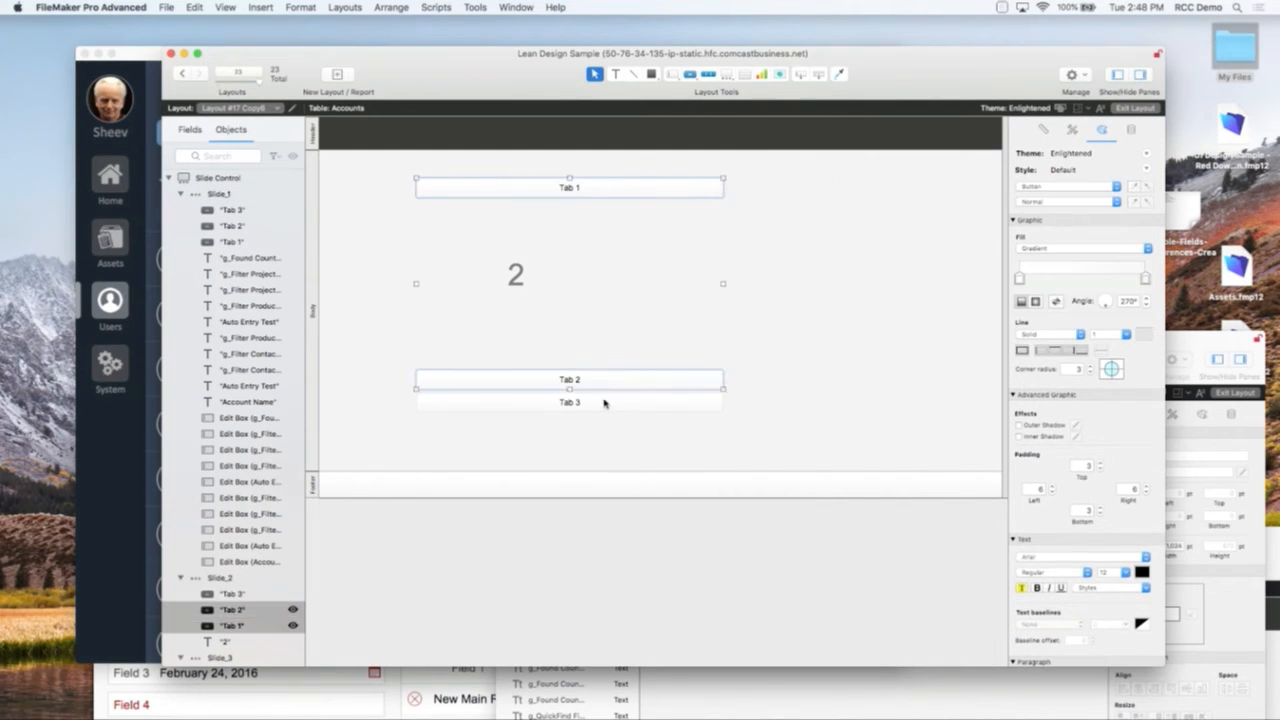
shift+click(604, 404)
drag(604, 404, 607, 403)
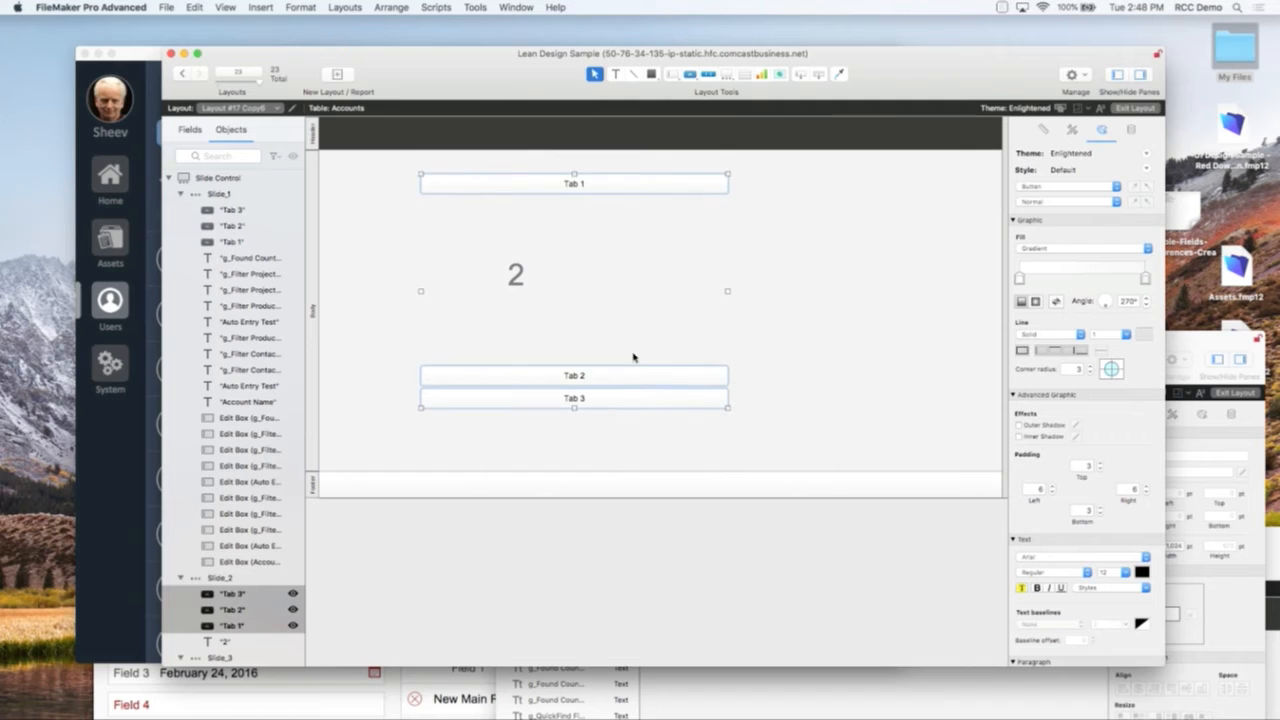
double_click(648, 335)
double_click(701, 245)
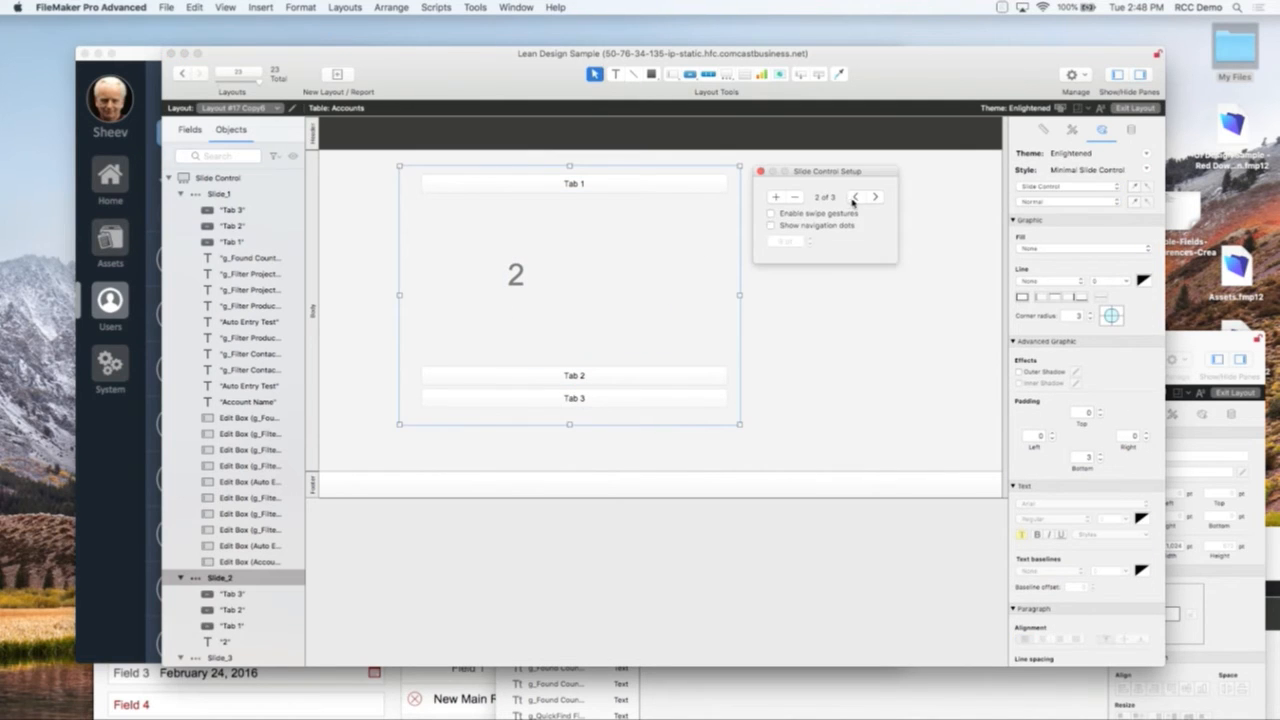
- Move the Tab 2 button on the Slide_2 panel up directly beneath the Tab 1 button
drag(596, 372, 589, 210)
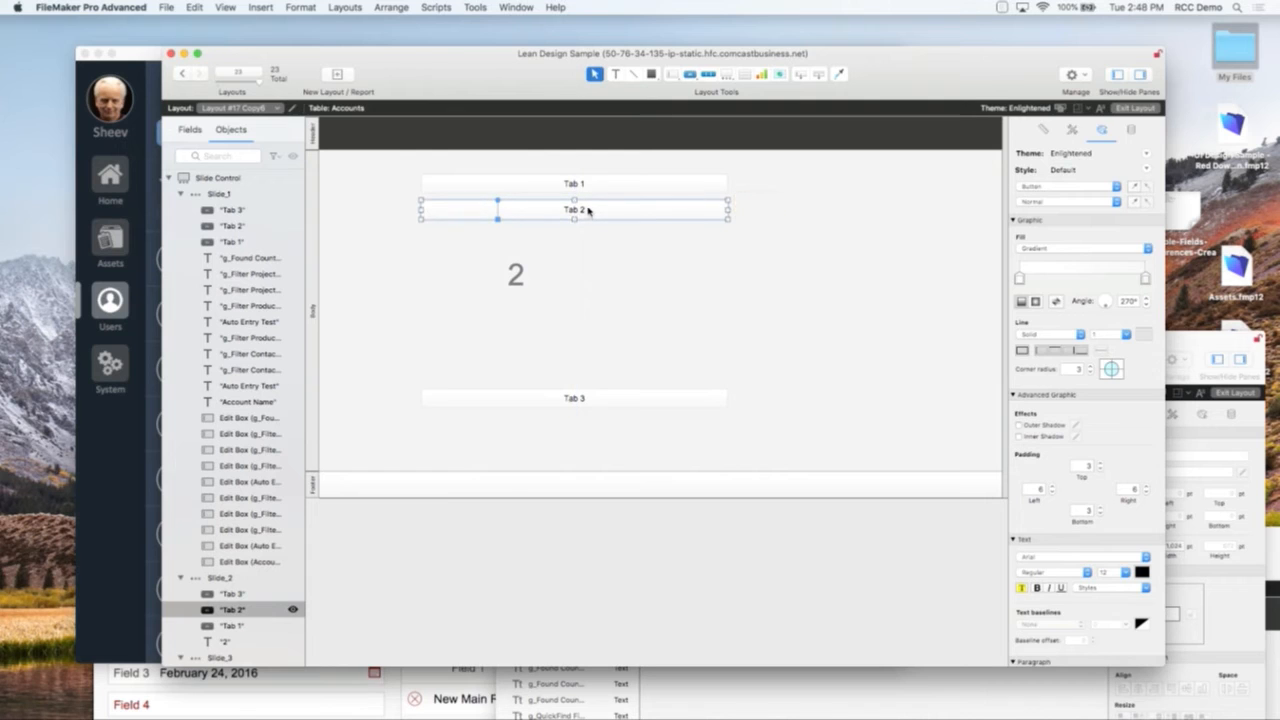
click(604, 227)
double_click(604, 227)
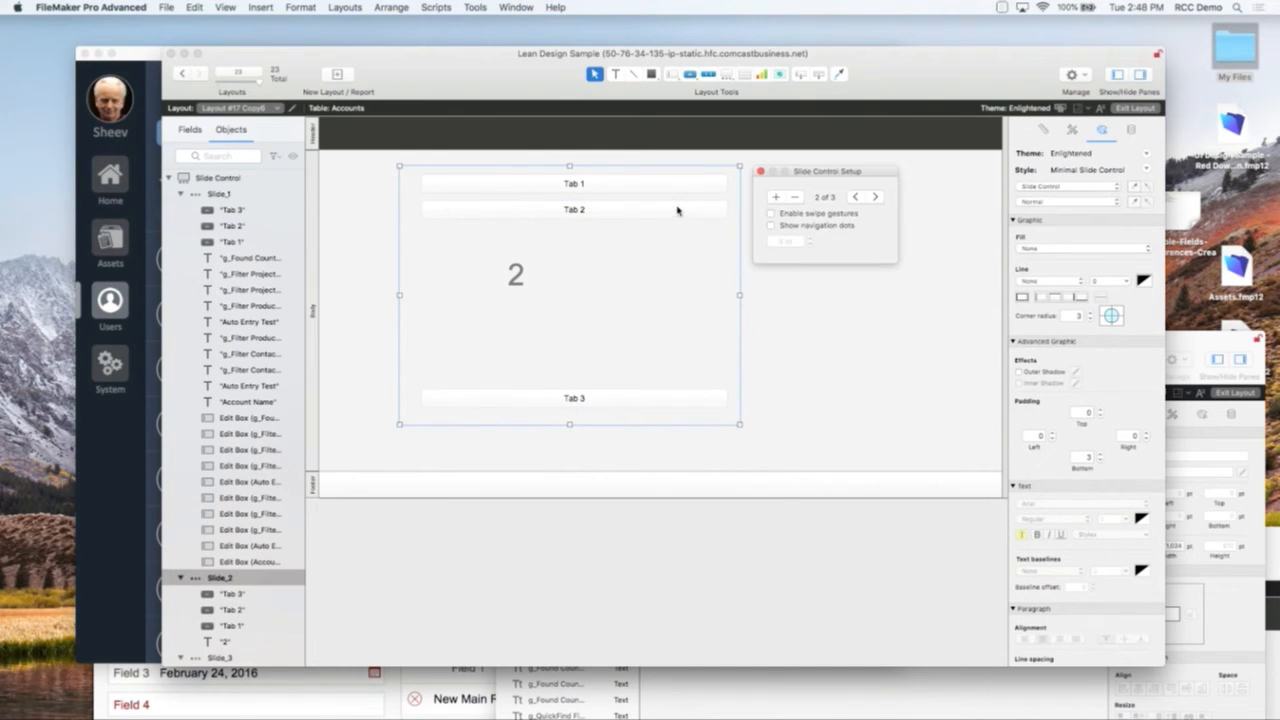
- Paste the three tab buttons onto the Slide_3 panel and move them inside the slide control around the large 3
click(875, 197)
click(600, 348)
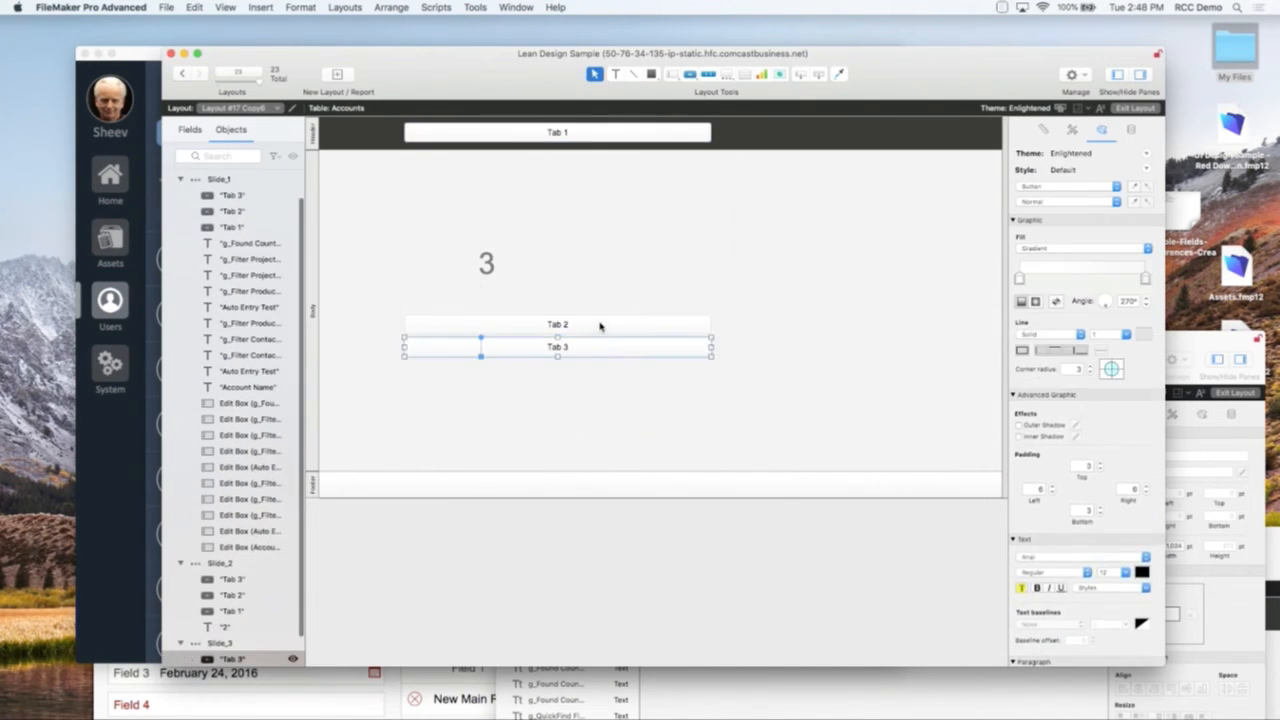
drag(577, 138, 594, 196)
shift+click(621, 277)
shift+click(695, 311)
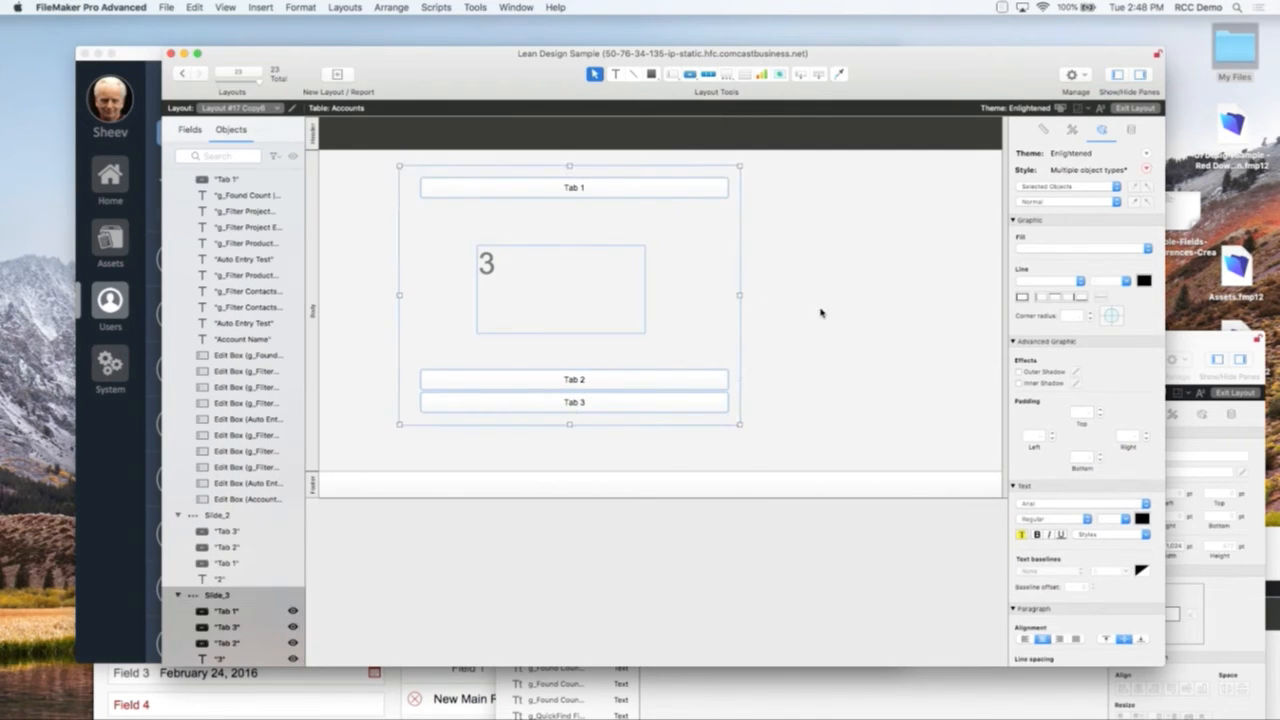
- Move the Tab 2 and Tab 3 buttons on the Slide_3 panel up so they stack directly beneath Tab 1
click(588, 402)
shift+click(586, 380)
drag(586, 380, 591, 213)
click(774, 296)
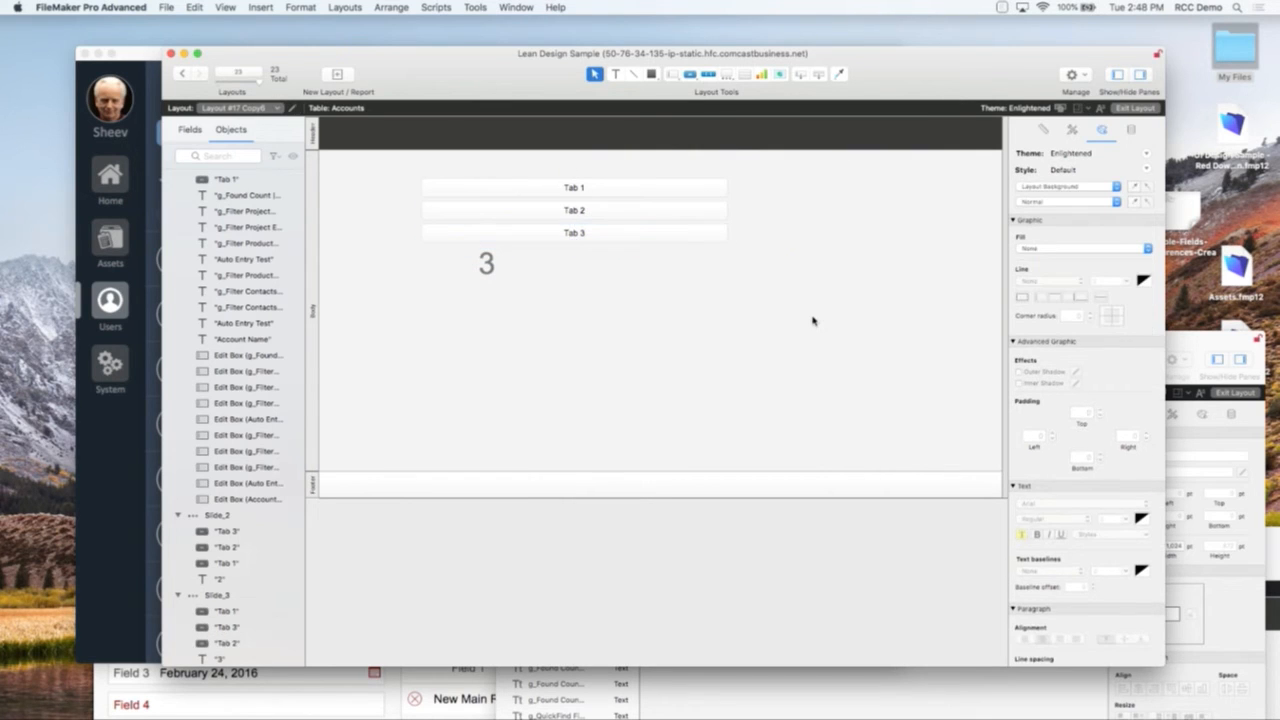
- Test the navigation in Browse mode by switching between the three slides with the Tab 1, Tab 2 and Tab 3 buttons
key(super+b)
click(603, 374)
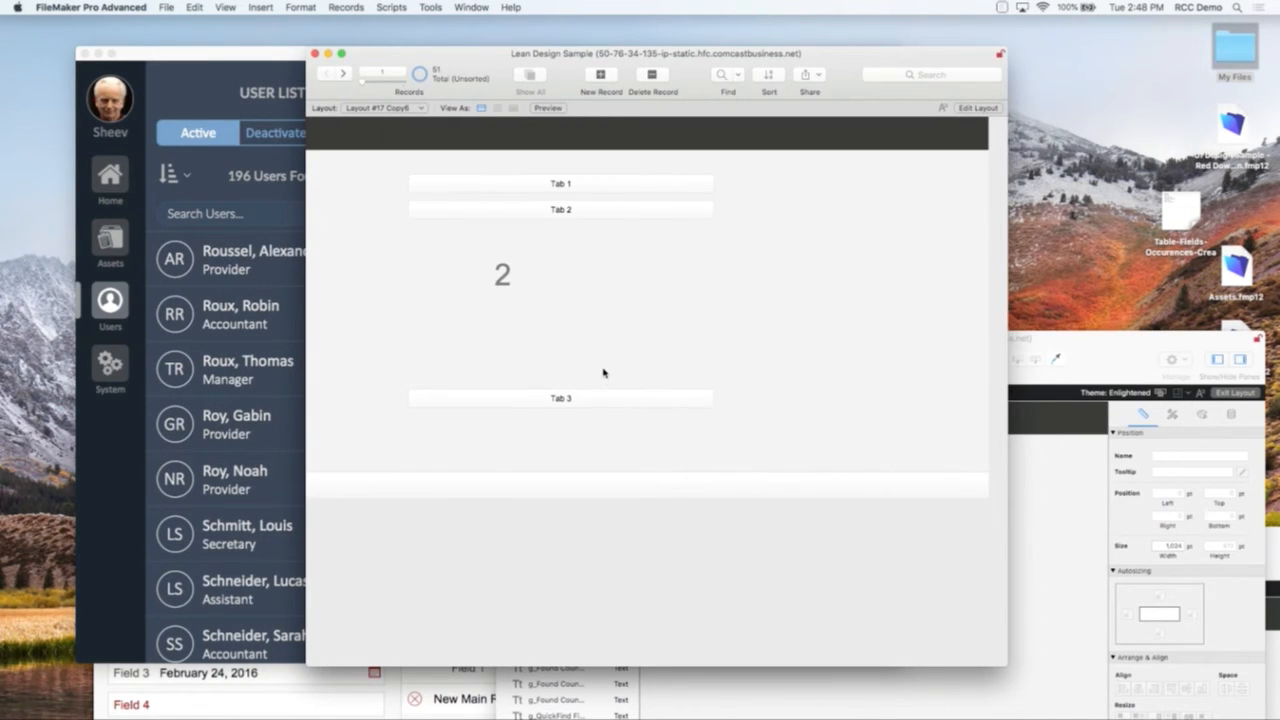
click(584, 400)
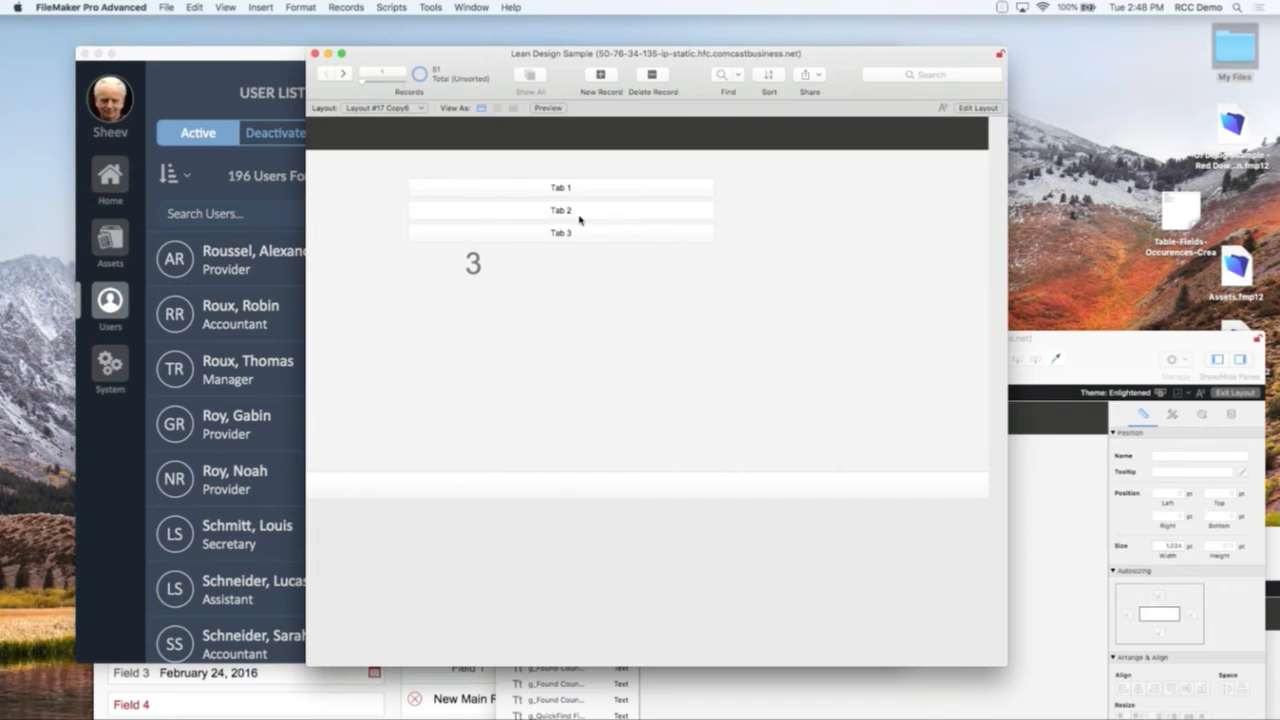
click(579, 219)
click(586, 184)
click(583, 394)
click(576, 219)
click(580, 181)
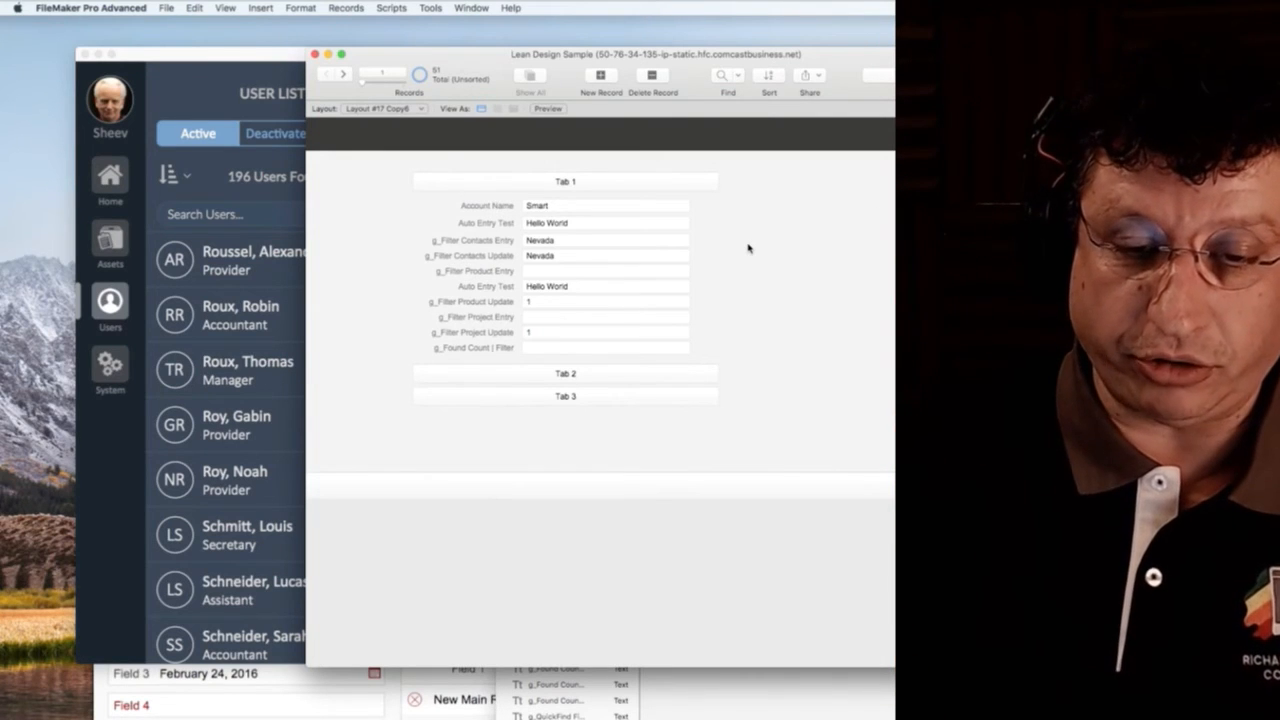
- Return to Layout mode and move the whole slide control to the right and slightly down in the body
key(super+l)
click(724, 238)
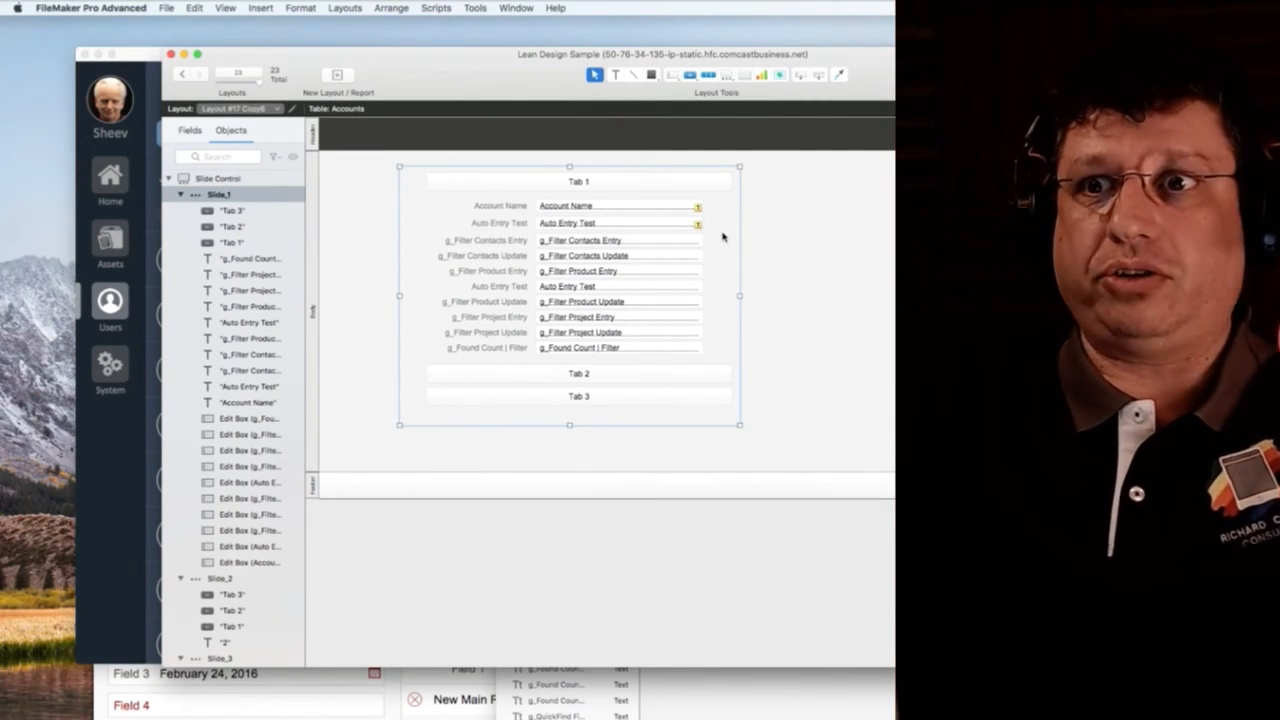
click(808, 237)
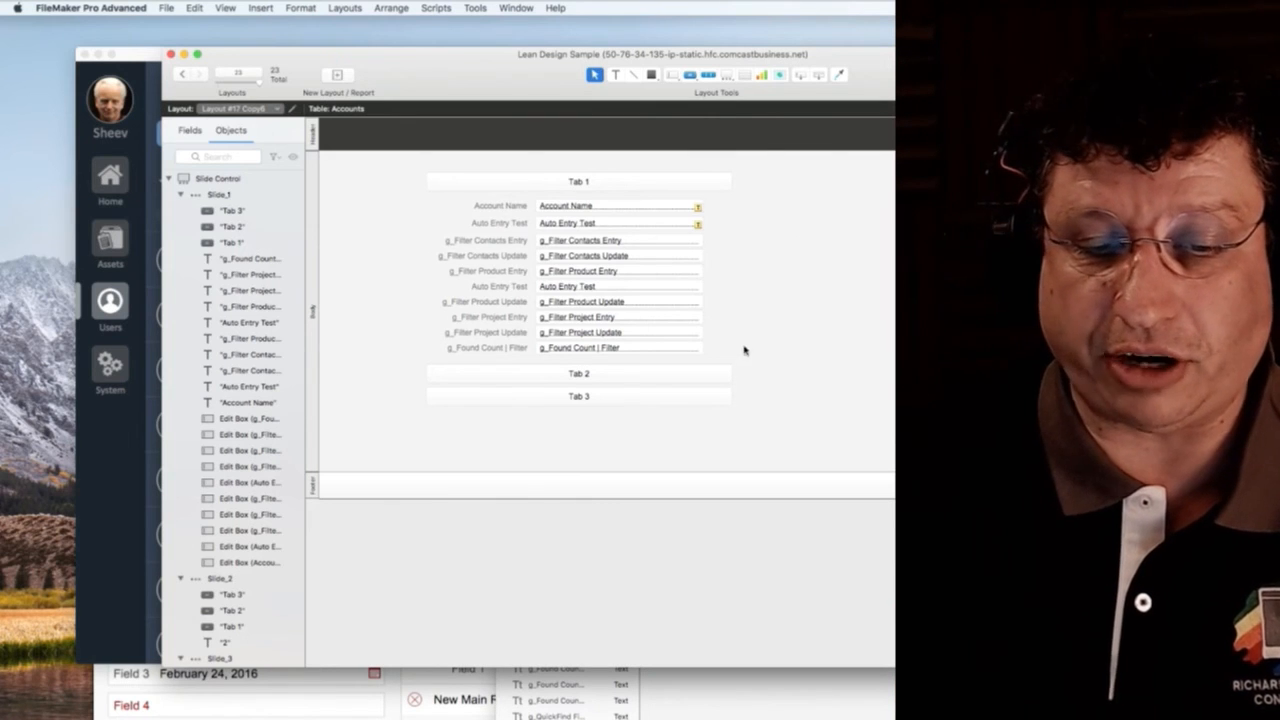
drag(744, 350, 436, 202)
click(726, 298)
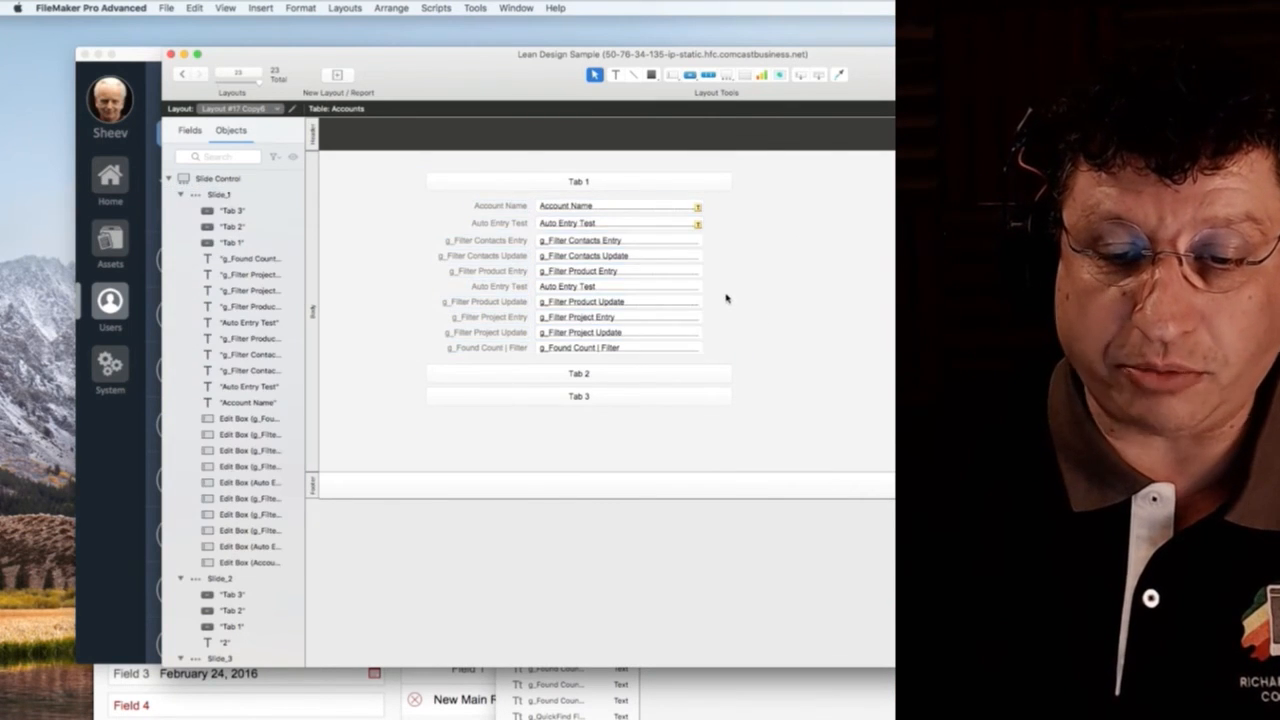
drag(726, 298, 906, 351)
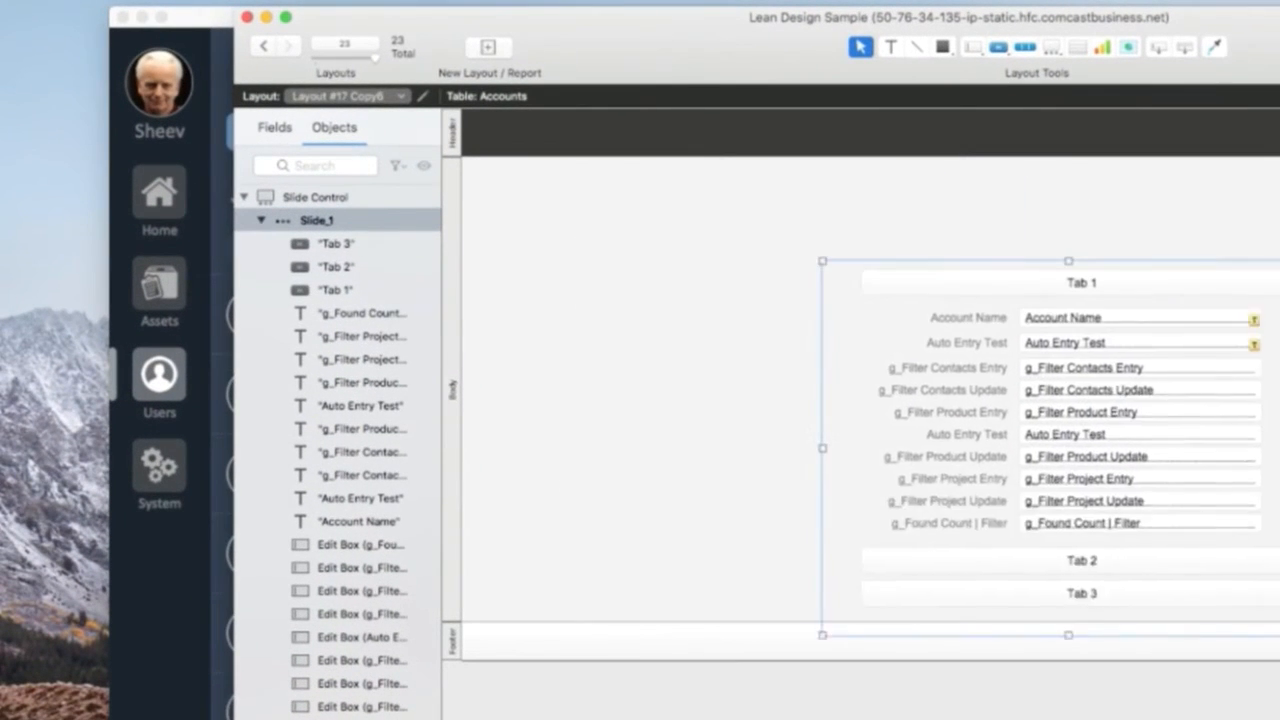
mouse_move(1279, 431)
mouse_down()
mouse_move(1150, 434)
mouse_move(1226, 405)
mouse_move(1279, 446)
mouse_up()
click(1279, 446)
drag(977, 363, 818, 316)
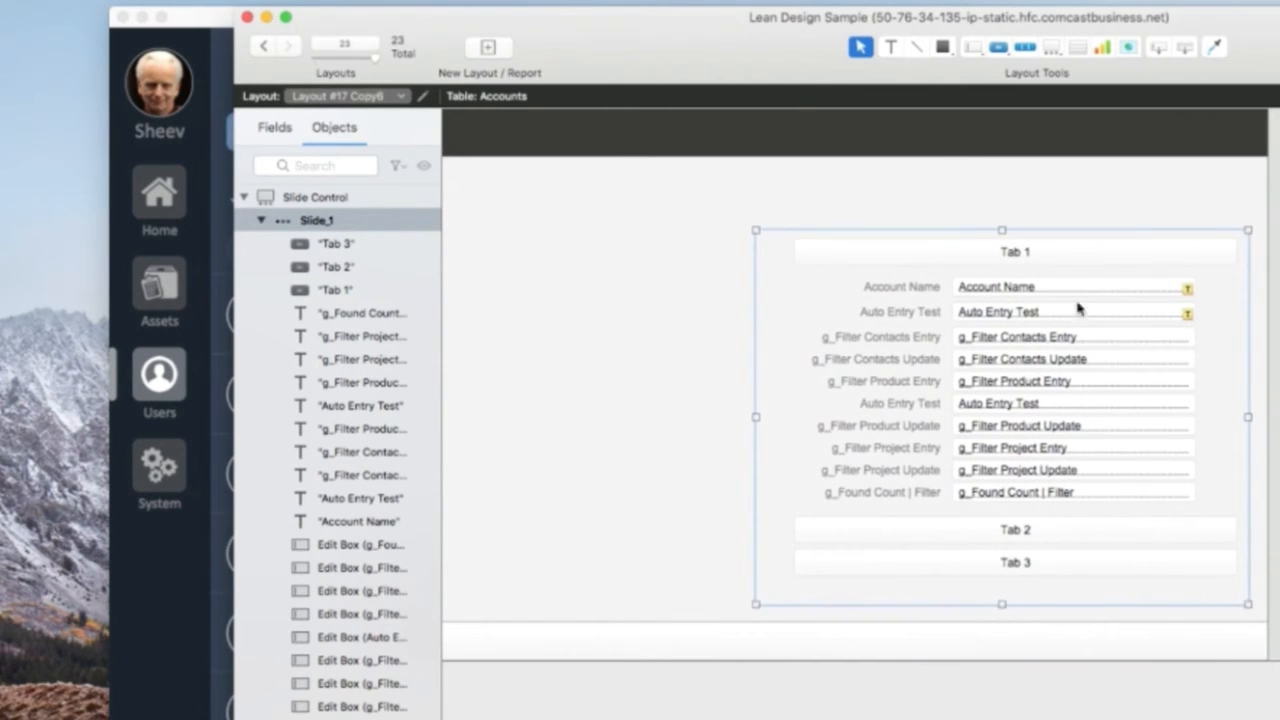
- Create a new Computer layout named Layout #24 showing records from Accounts
click(1279, 310)
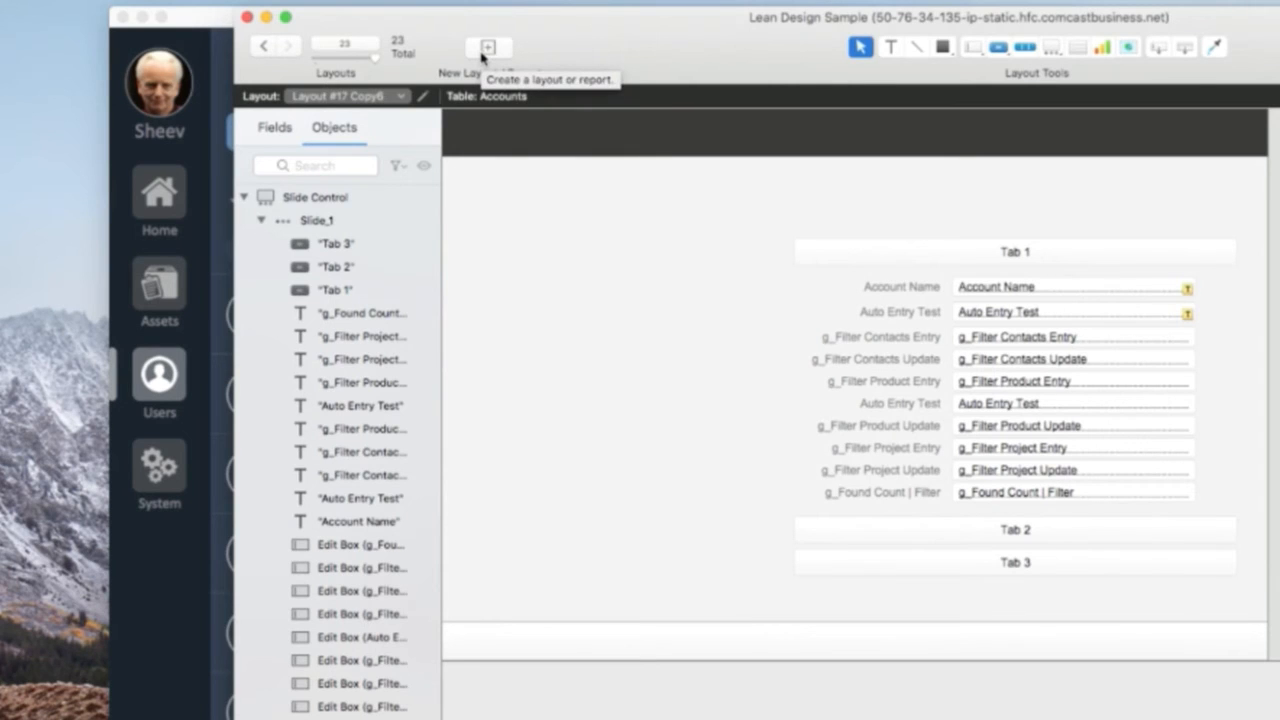
click(482, 57)
click(733, 275)
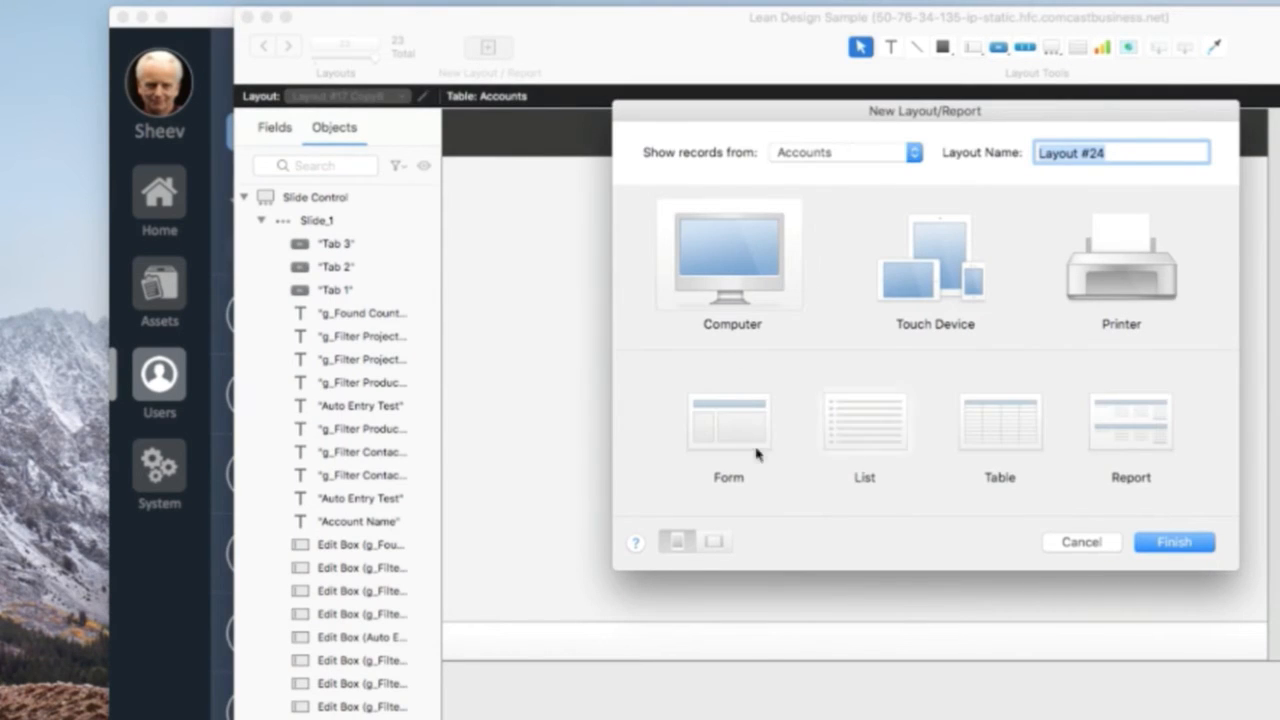
click(1199, 545)
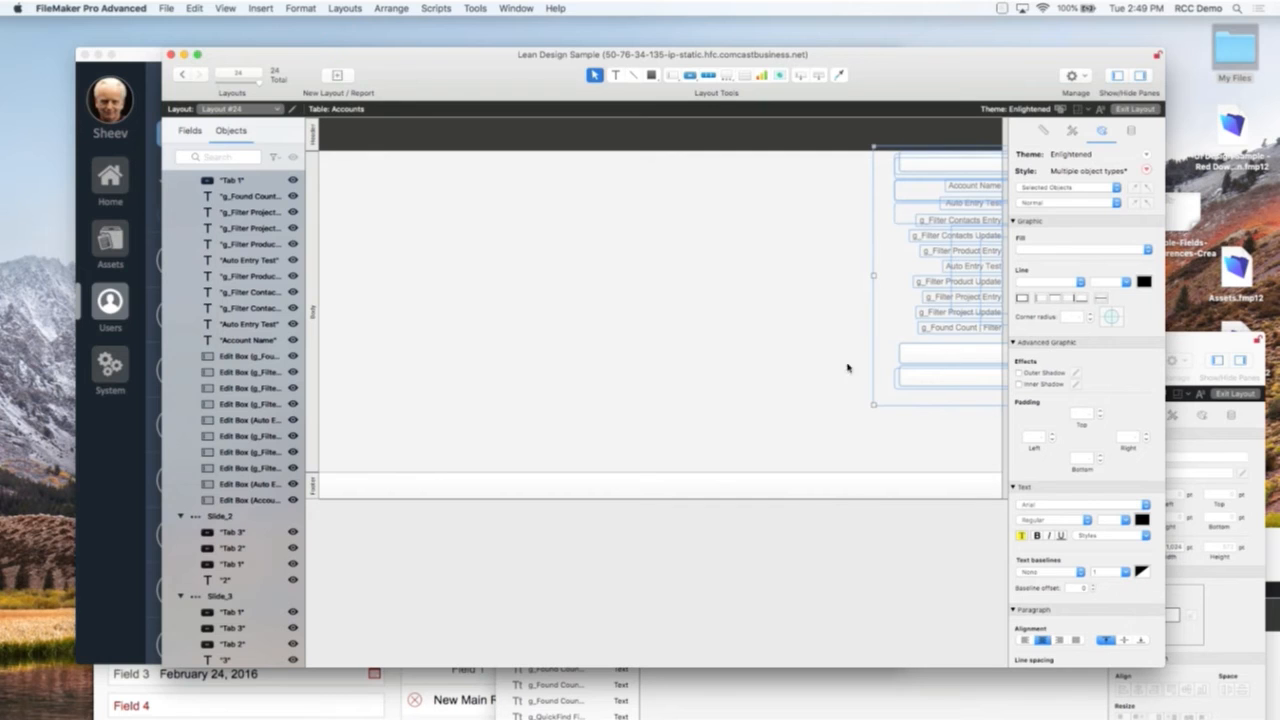
- Move the pasted slide control toward the middle of Layout #24 and delete it
drag(945, 358, 535, 383)
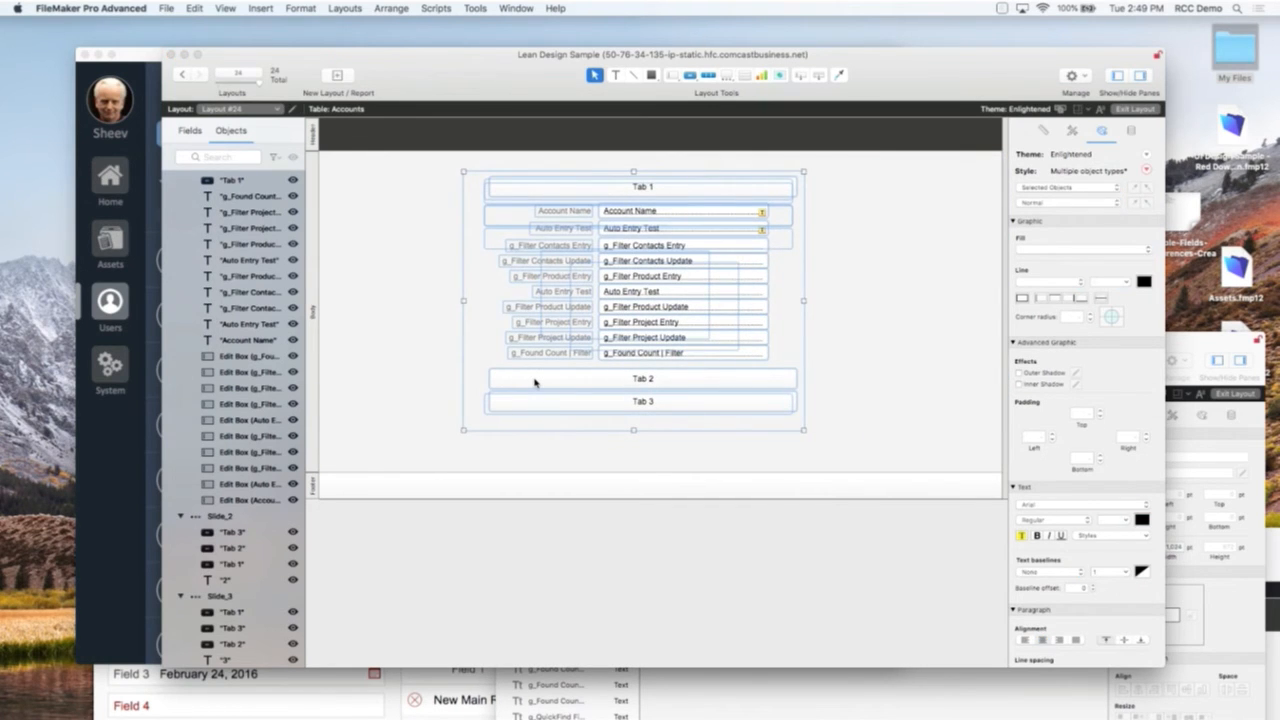
key(Delete)
click(740, 249)
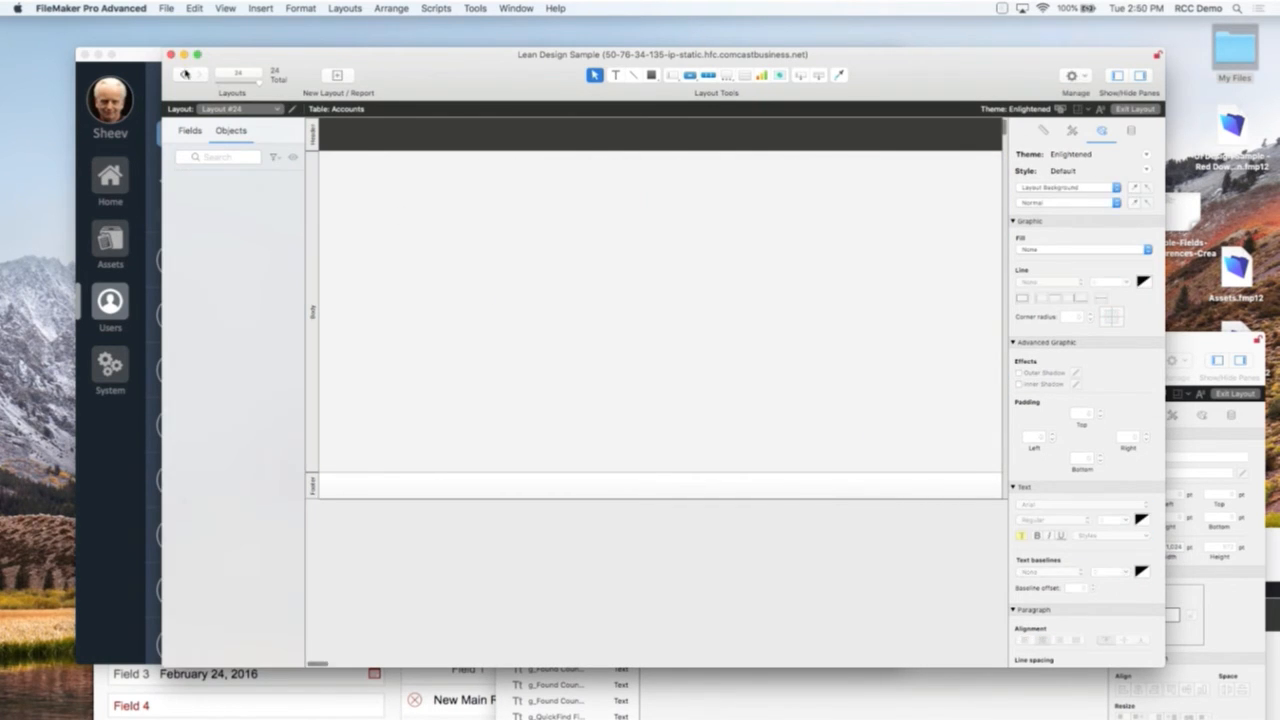
- Copy the slide control from Layout #17 Copy6, check the blank Layout #24 in Browse mode, and paste the control onto it
click(185, 75)
click(916, 398)
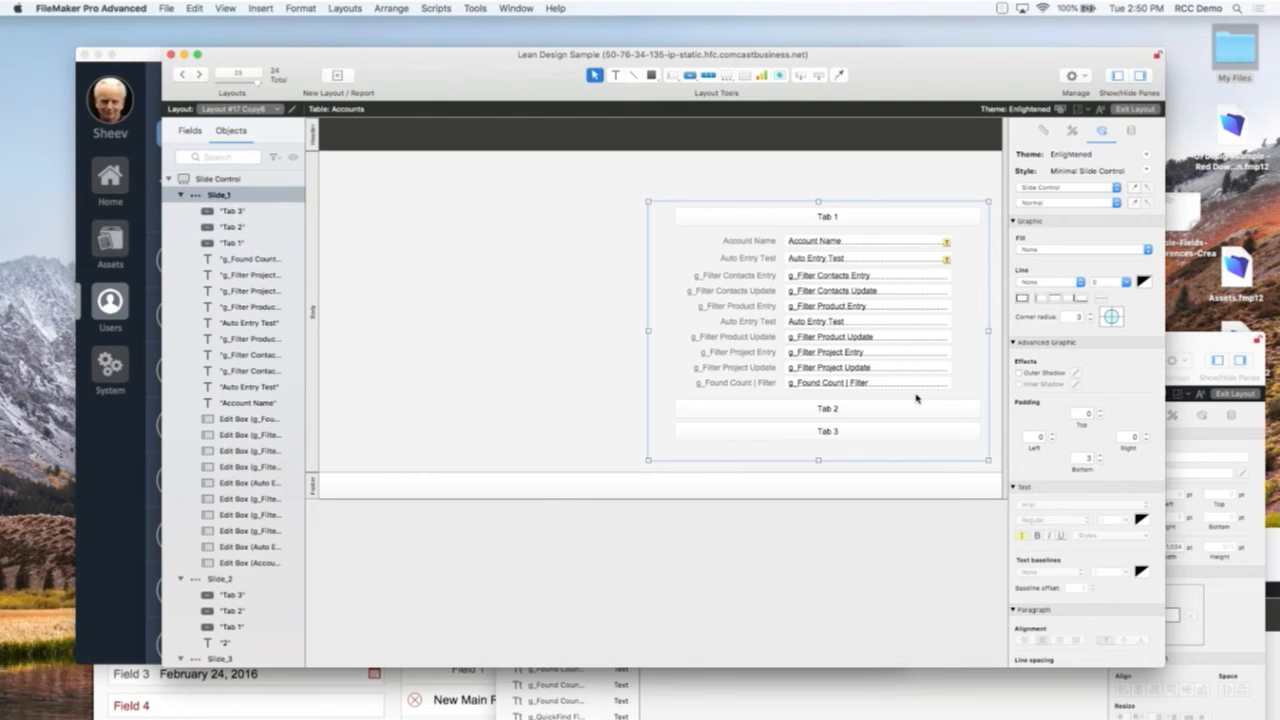
click(207, 75)
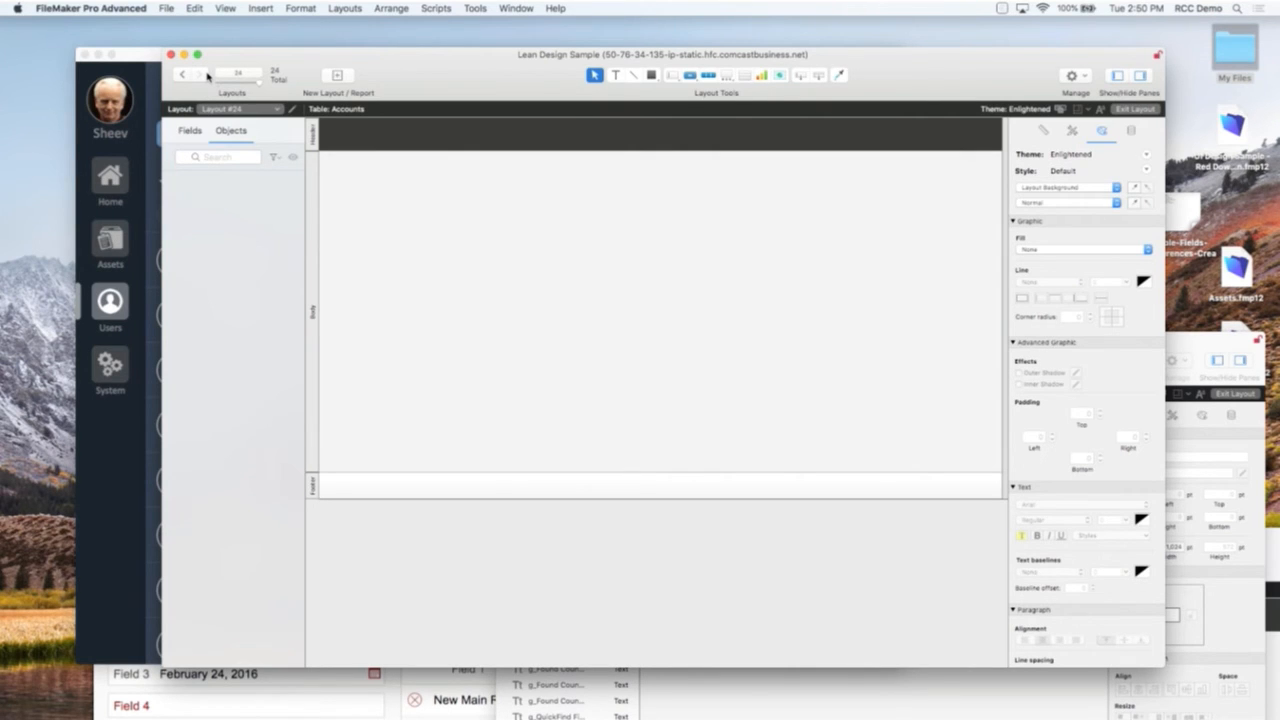
key(super+b)
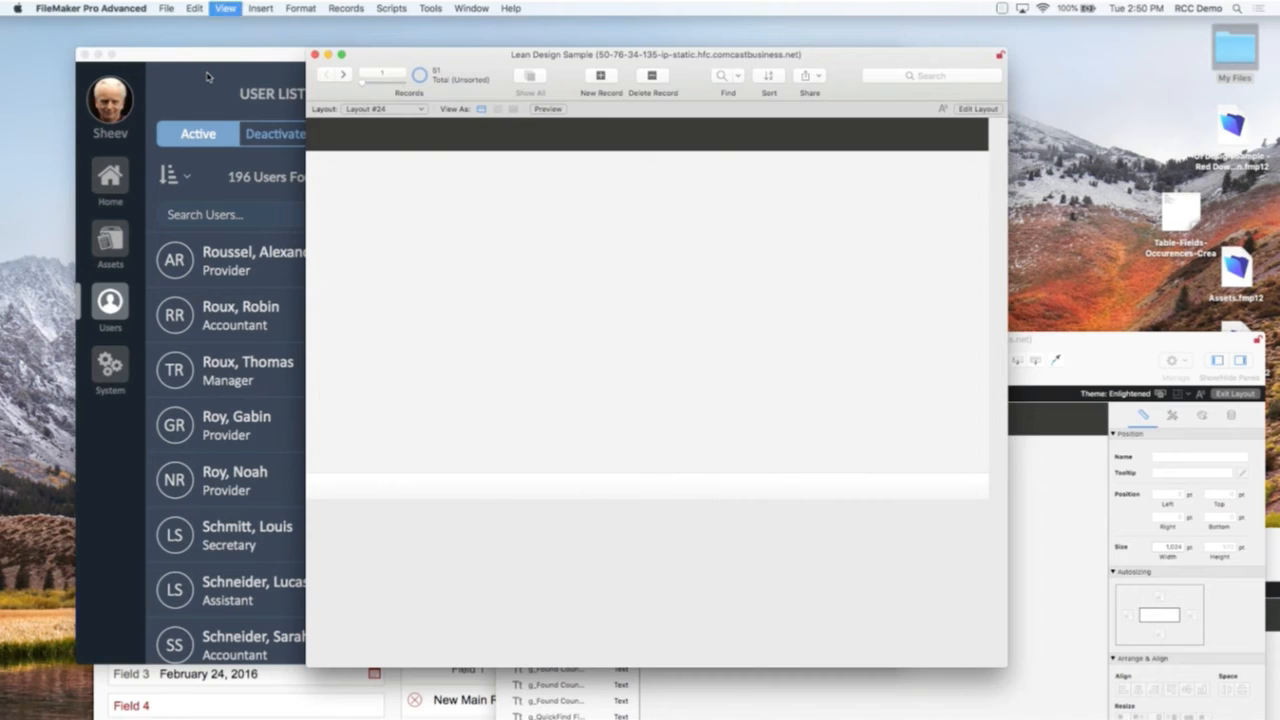
key(super+l)
key(super+a)
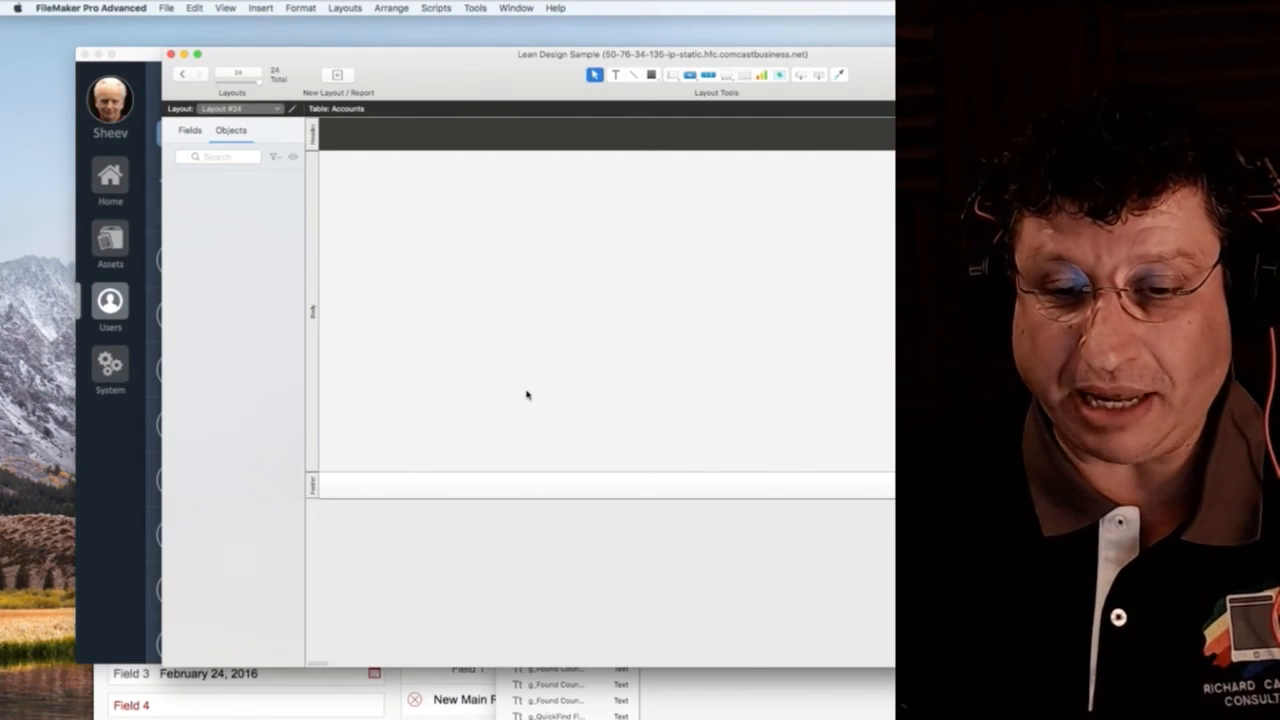
key(super+v)
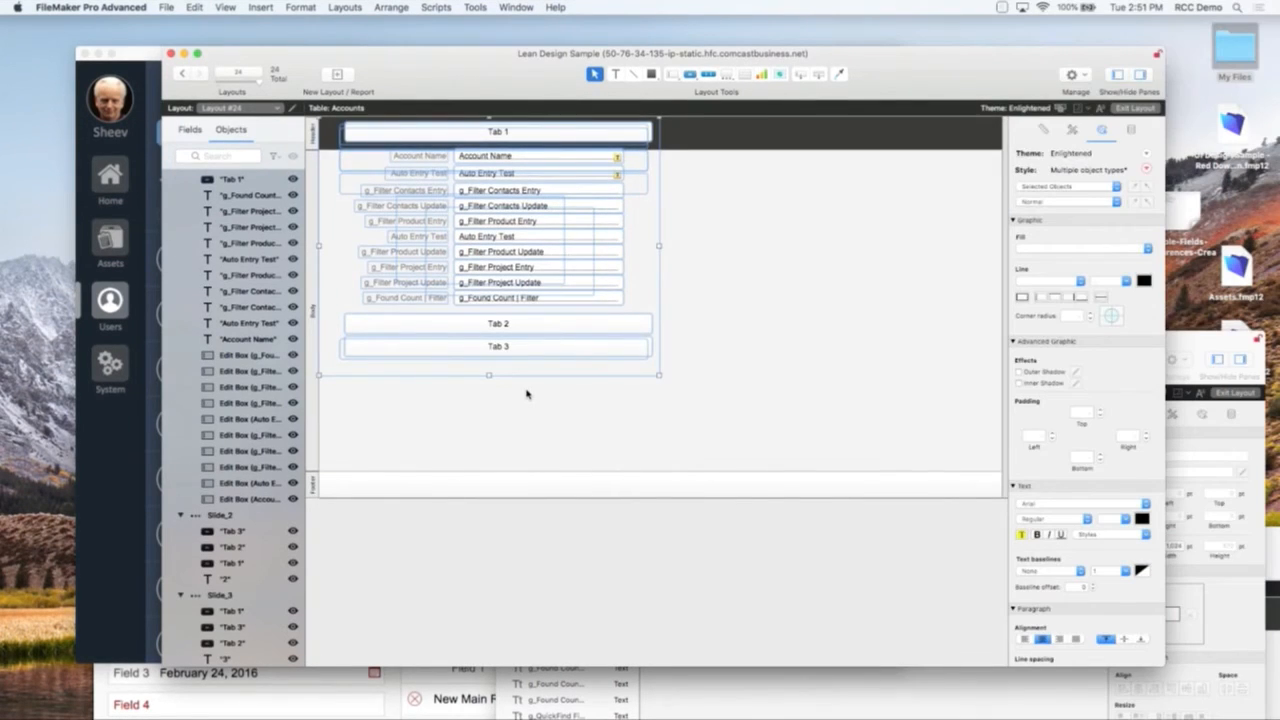
- Delete the slide control with all its contents from Layout #24, and undo the deletion after a look in Browse mode
key(Delete)
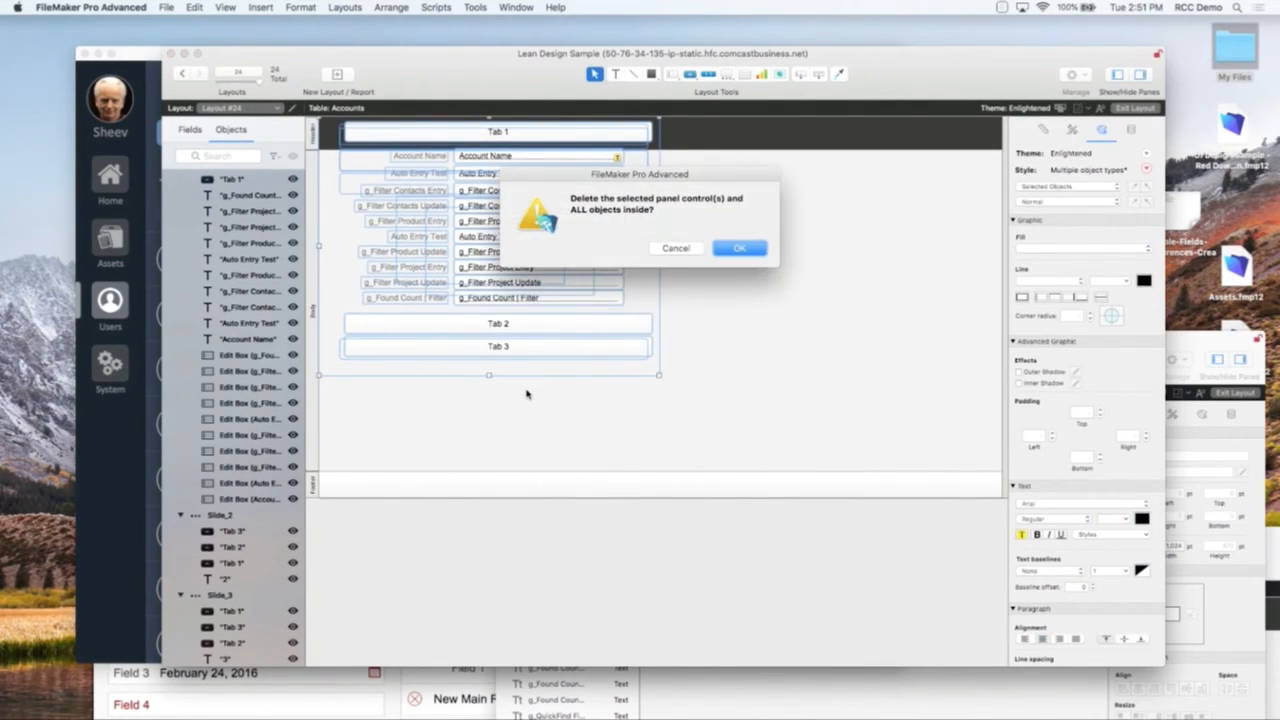
click(739, 249)
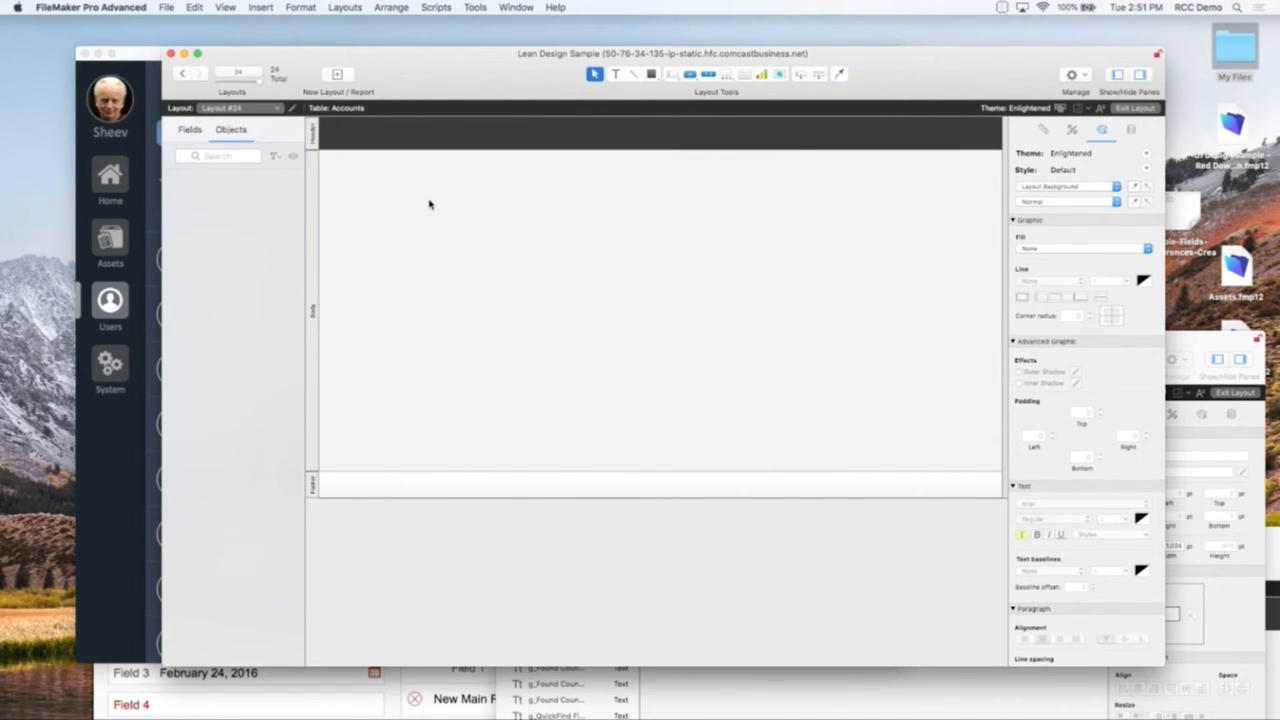
key(super+b)
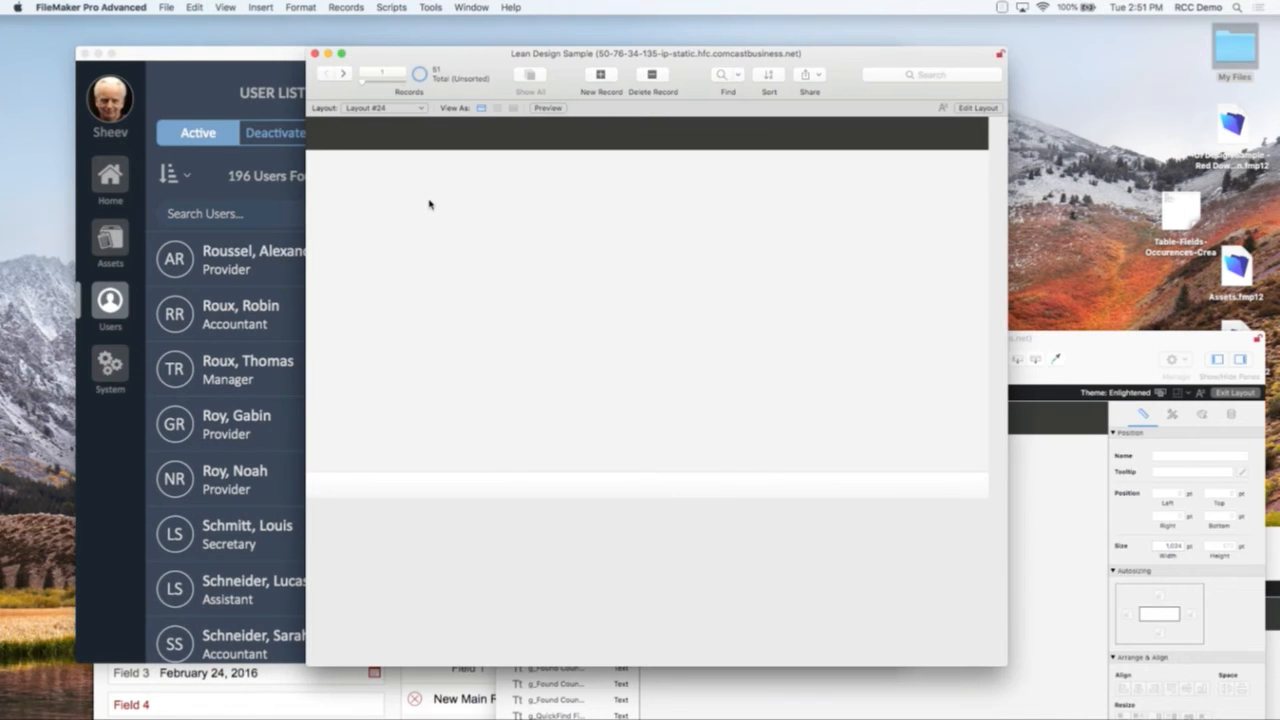
key(super+l)
key(super+z)
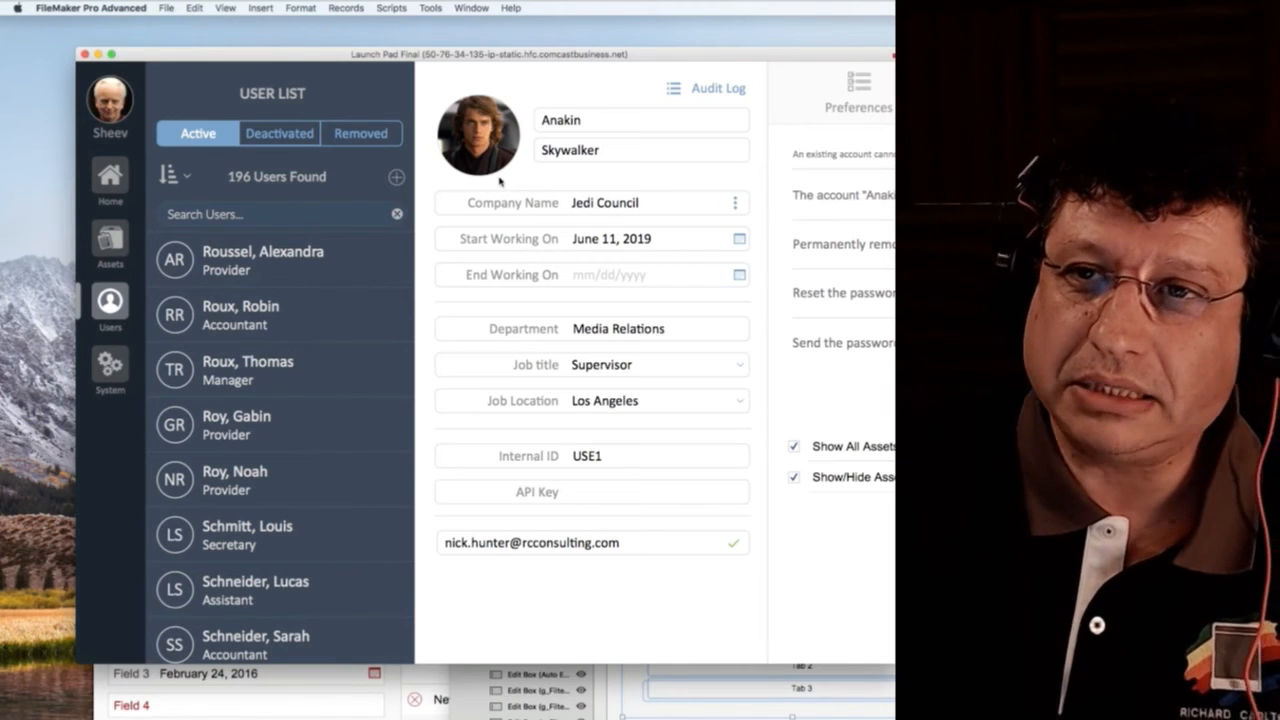
- In the Launch Pad Final window, copy the profile photo from the open user record
click(496, 161)
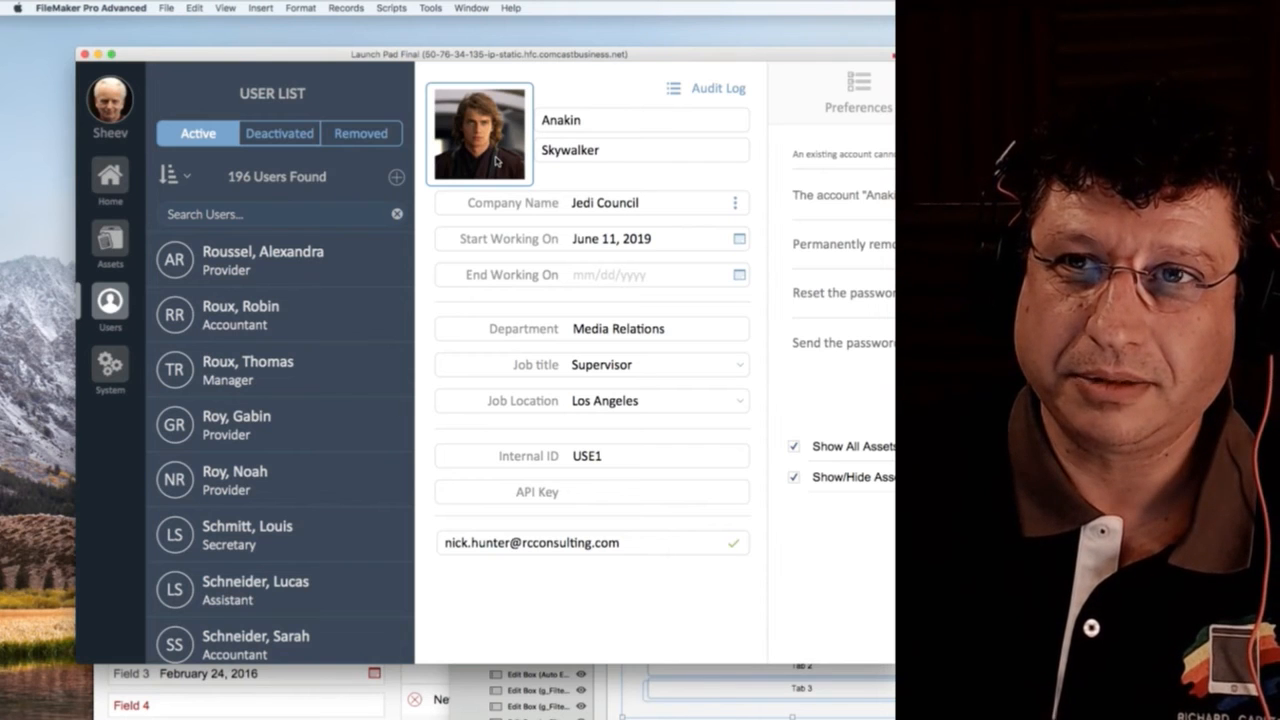
click(577, 93)
click(494, 131)
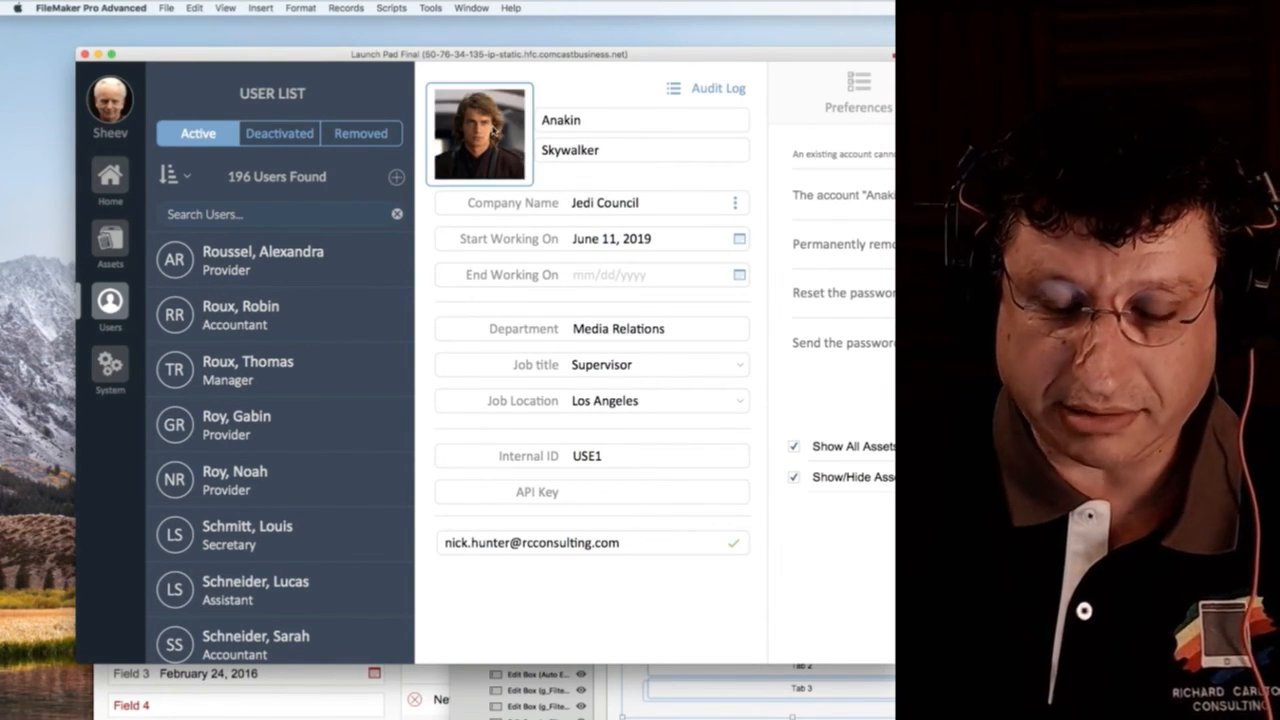
key(super+c)
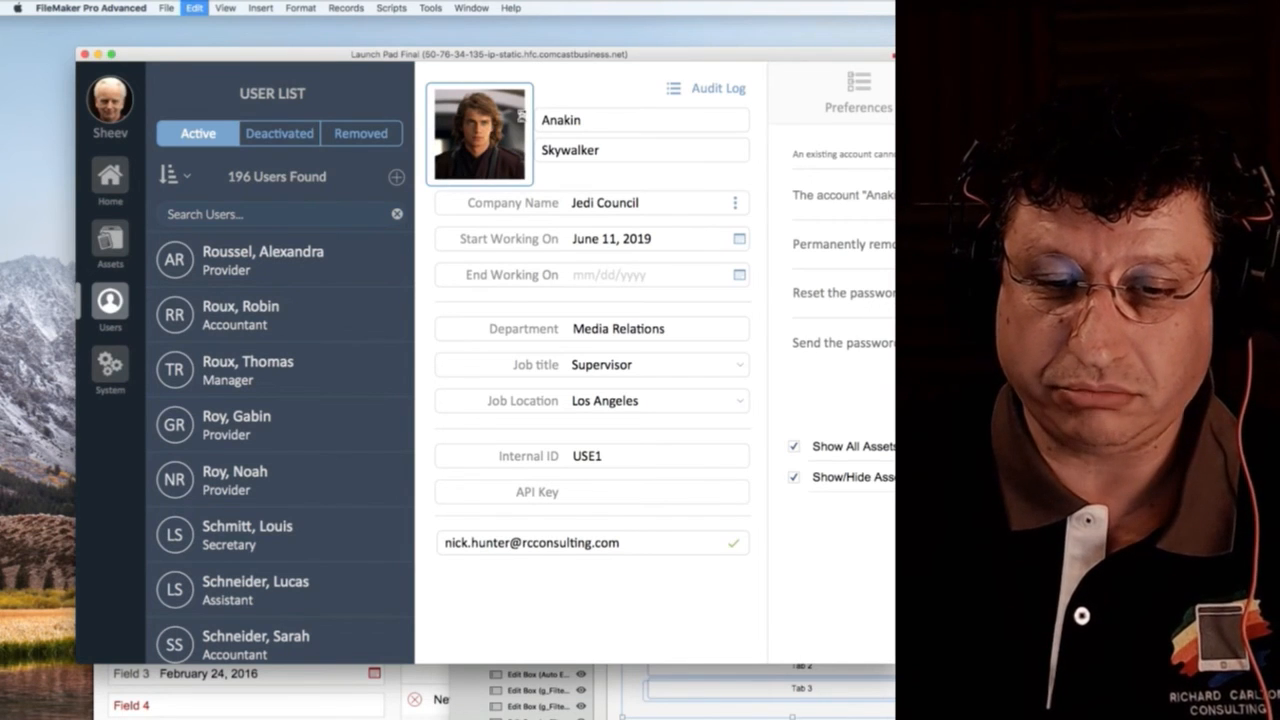
- Switch to the Lean Design Sample window and delete the slide control with all its contents from Layout #24
drag(500, 55, 473, 354)
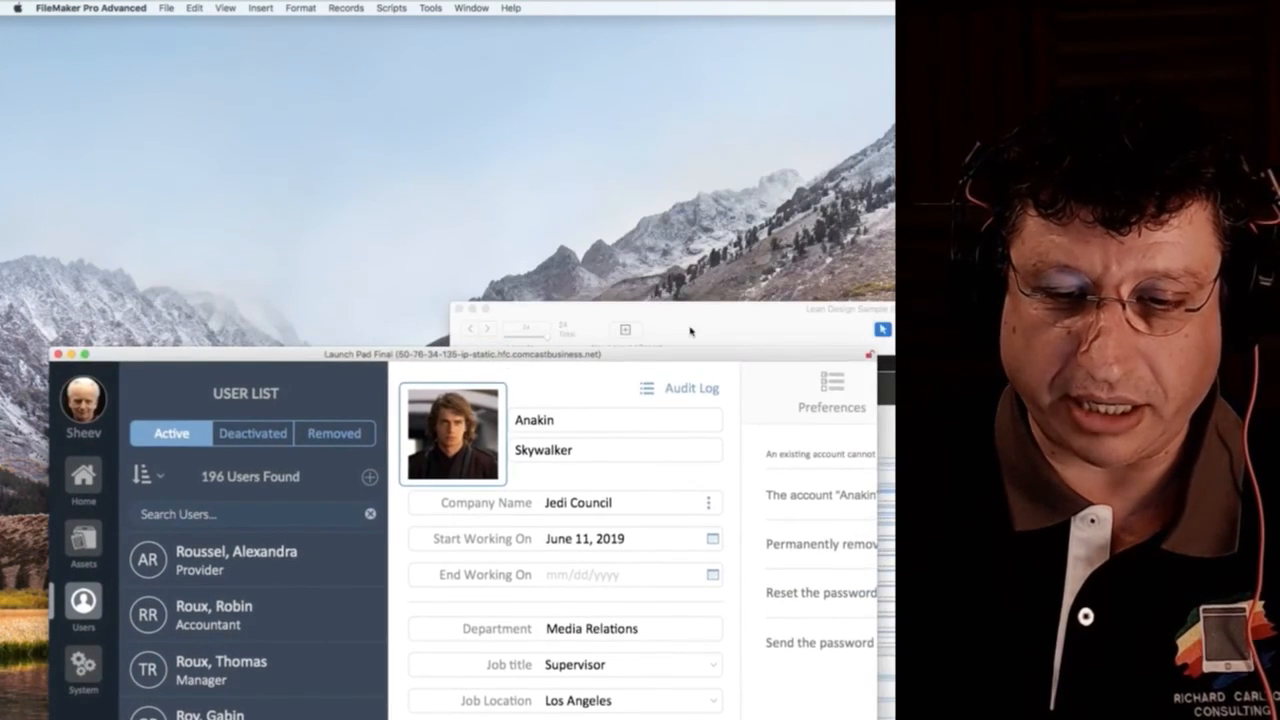
click(690, 331)
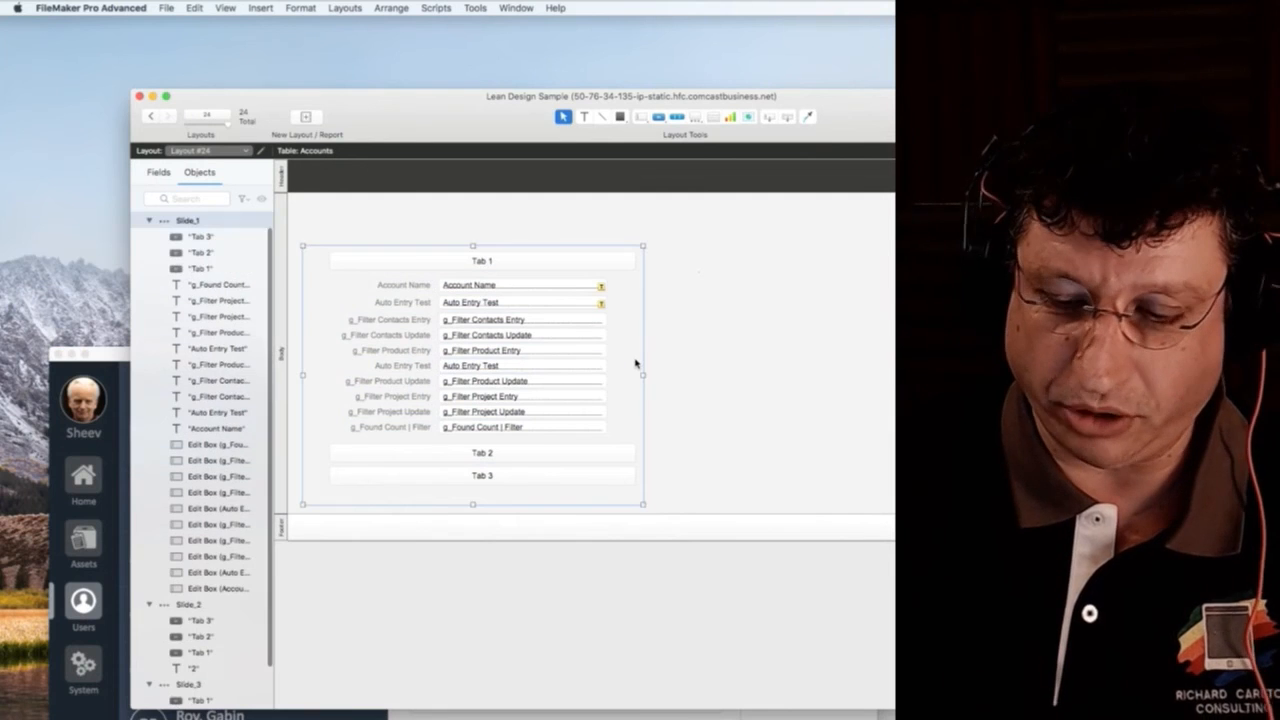
key(BackSpace)
click(738, 250)
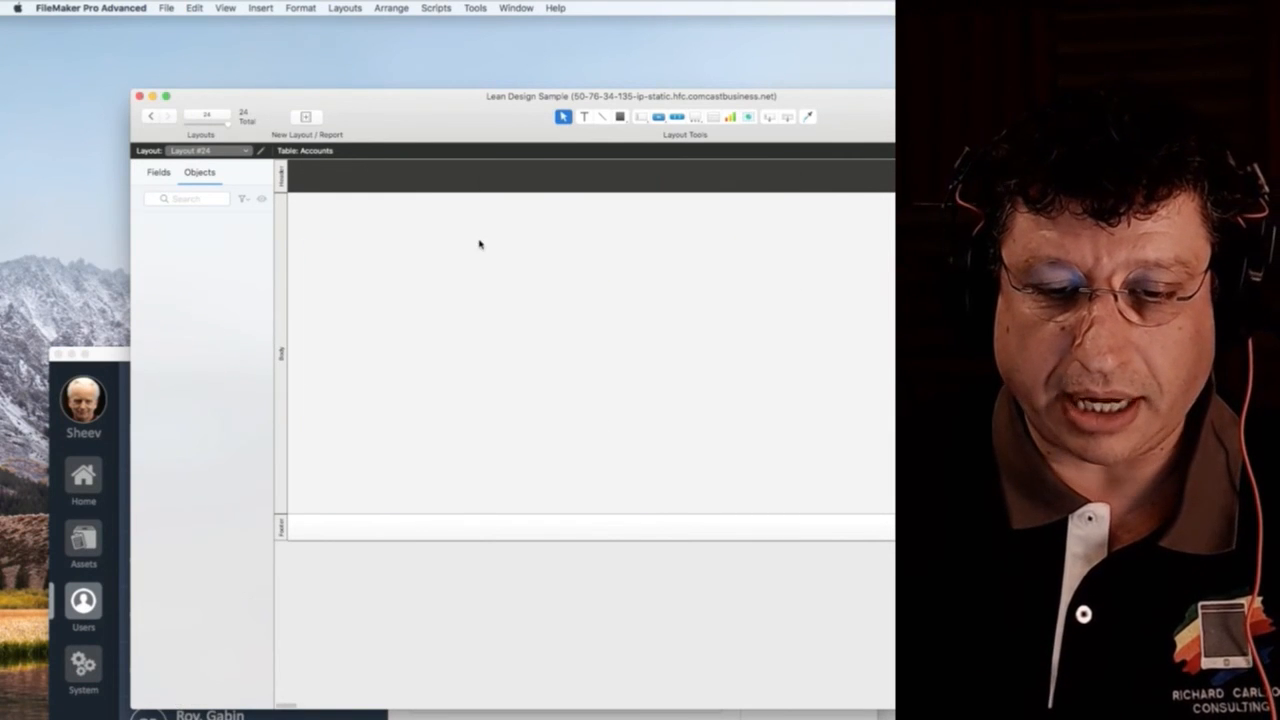
- Paste the photo onto Layout #24 and shrink it to about 429 by 428 pt in the body
key(super+v)
click(738, 251)
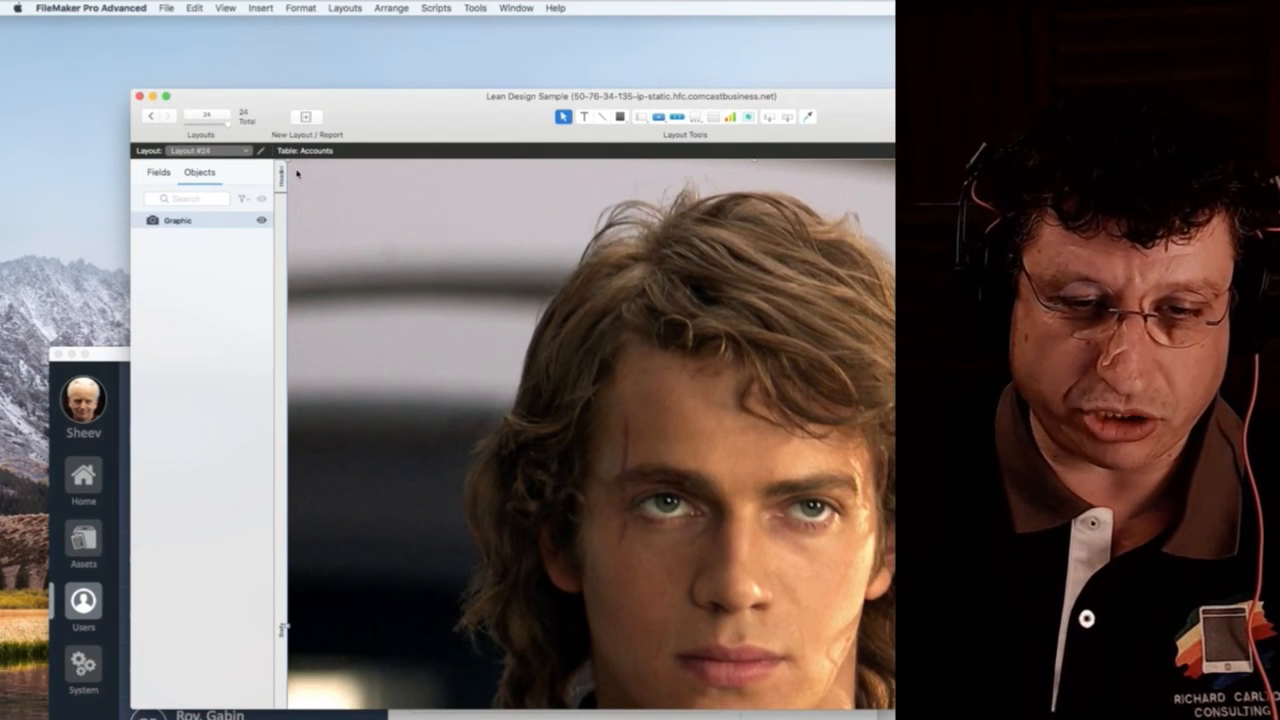
drag(286, 157, 700, 520)
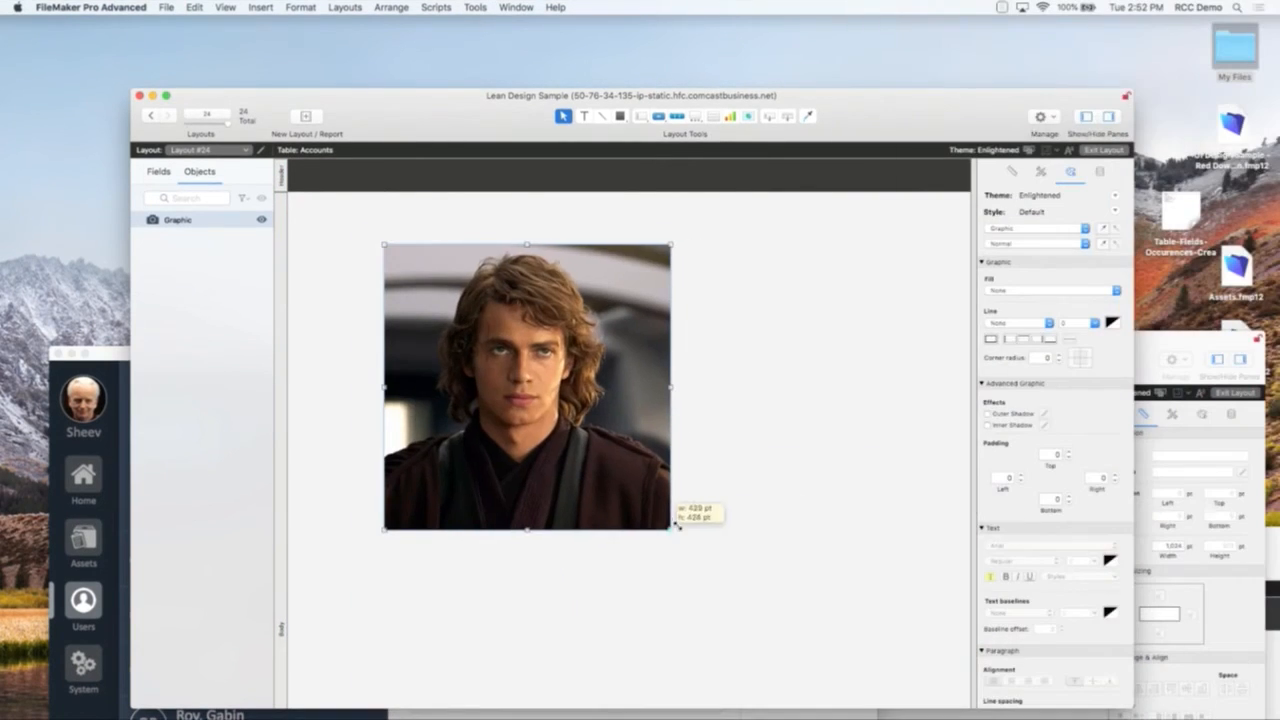
click(751, 595)
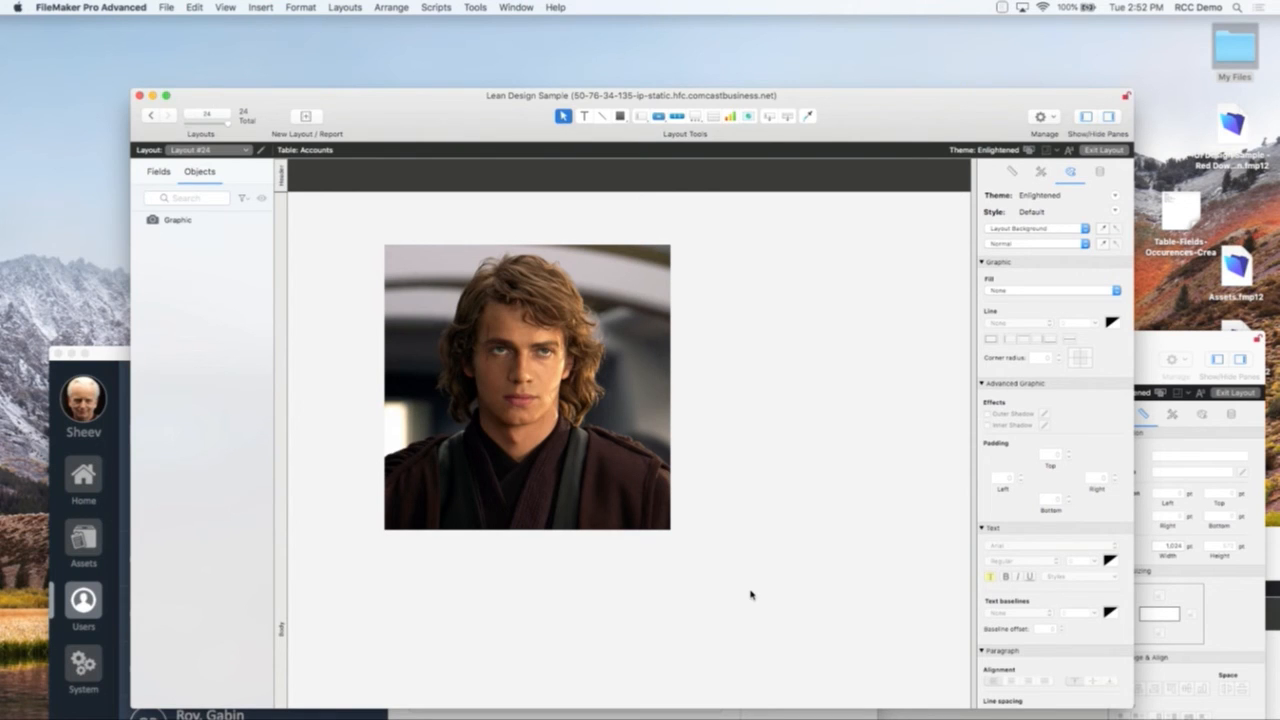
- Create a field named Container of type Container in the Accounts table
key(super+shift+d)
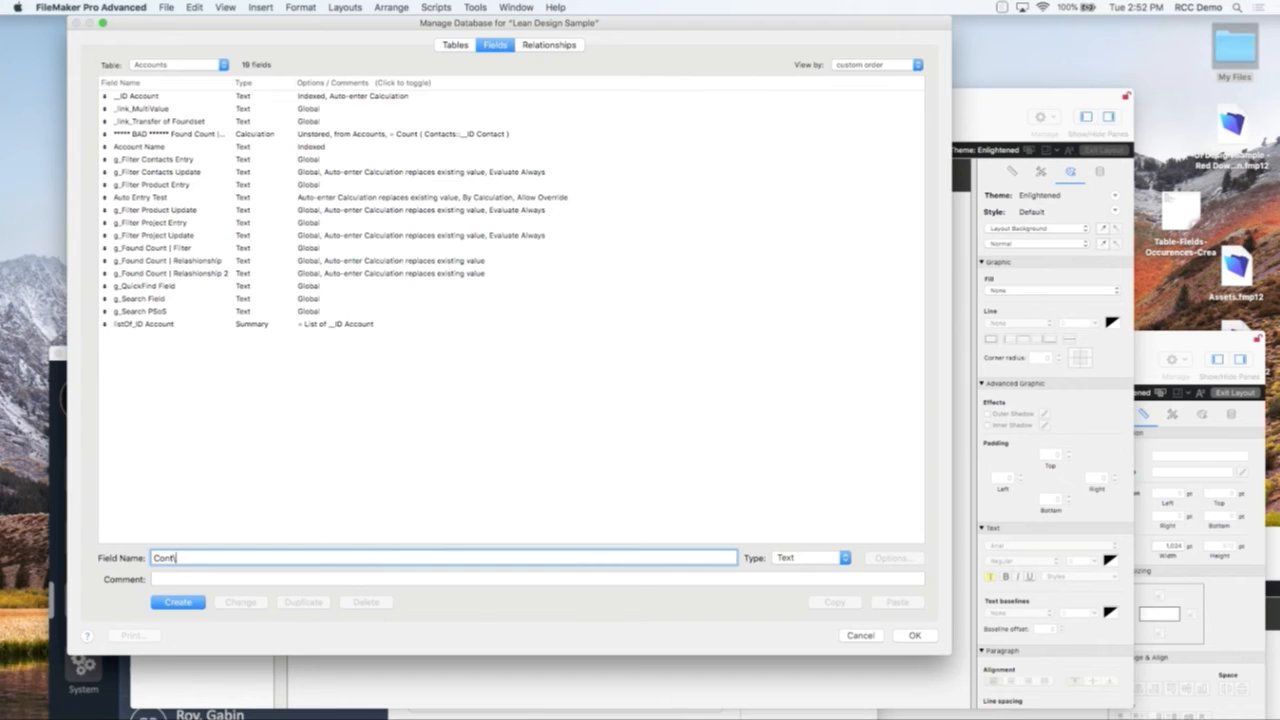
click(828, 563)
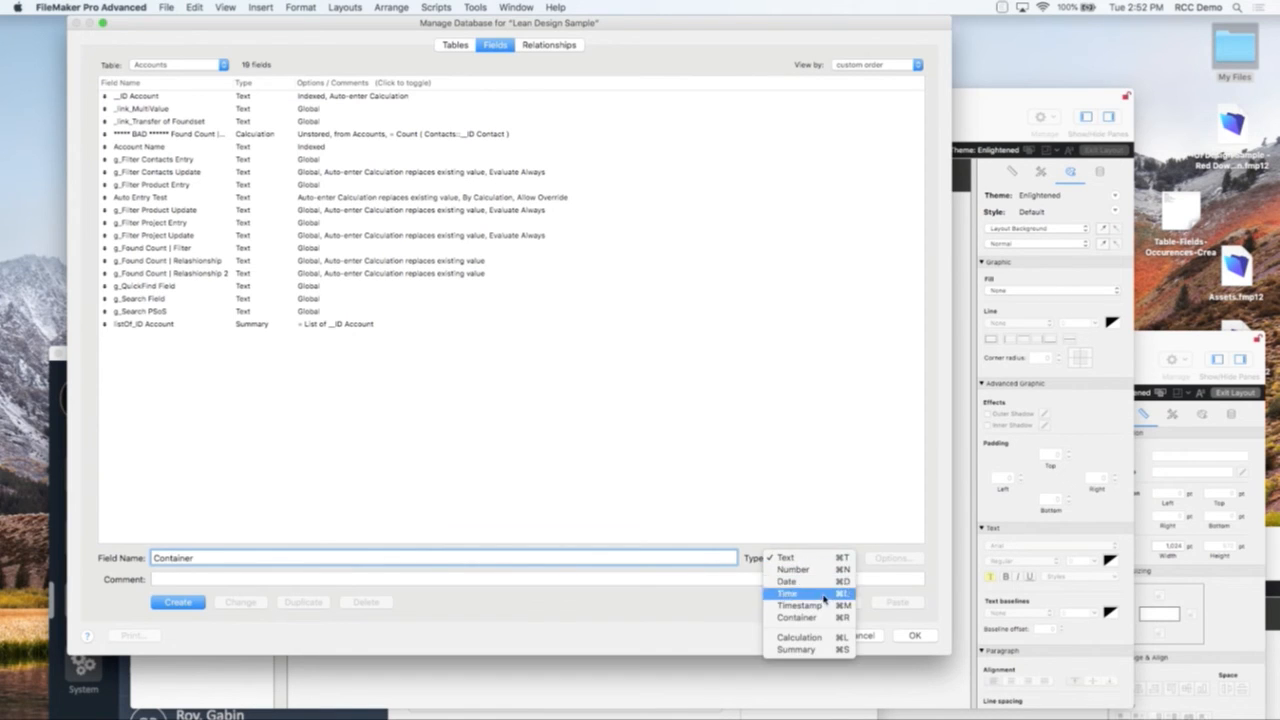
click(822, 620)
click(178, 602)
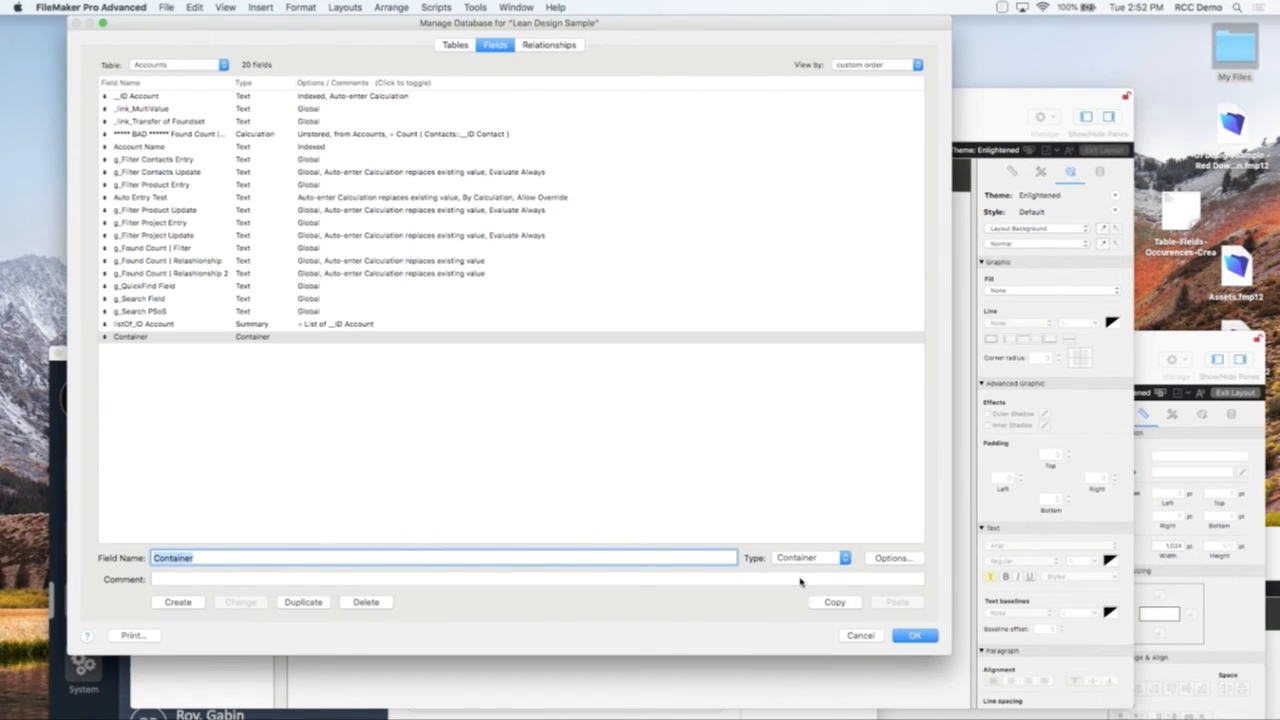
click(905, 633)
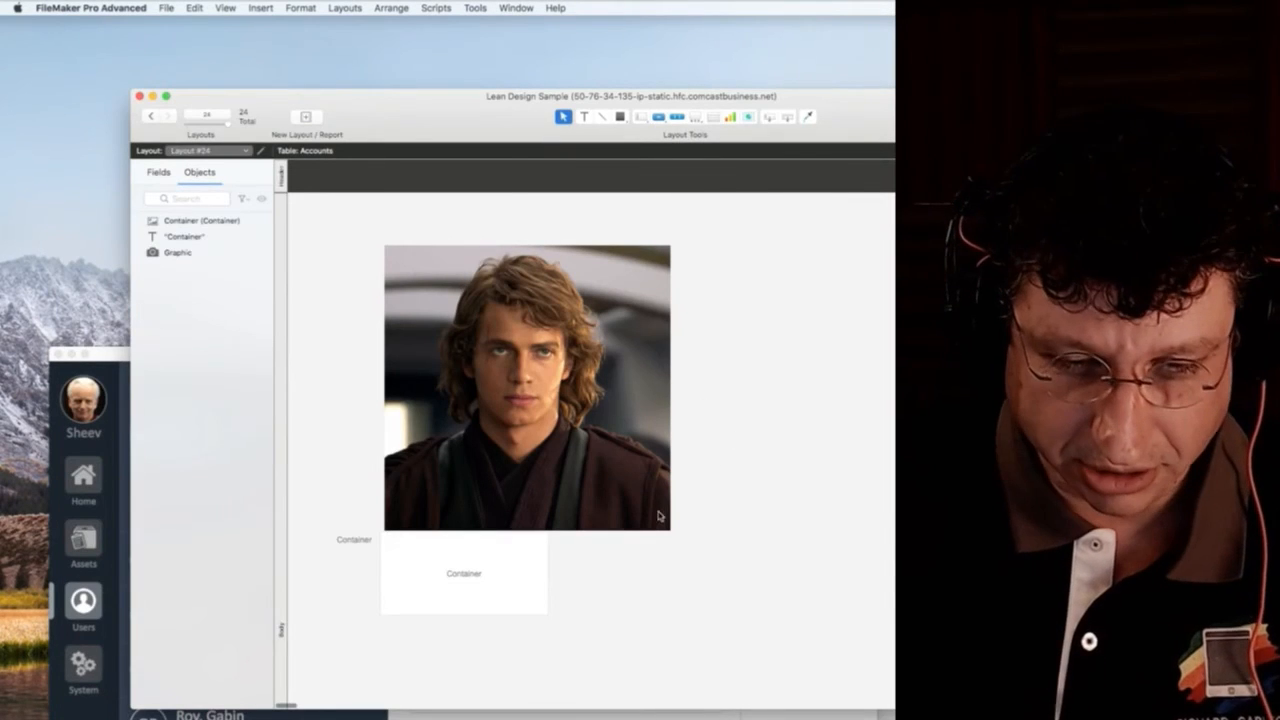
- Delete the pasted photo and move the container field with its label up into the photo's place
click(516, 597)
click(545, 458)
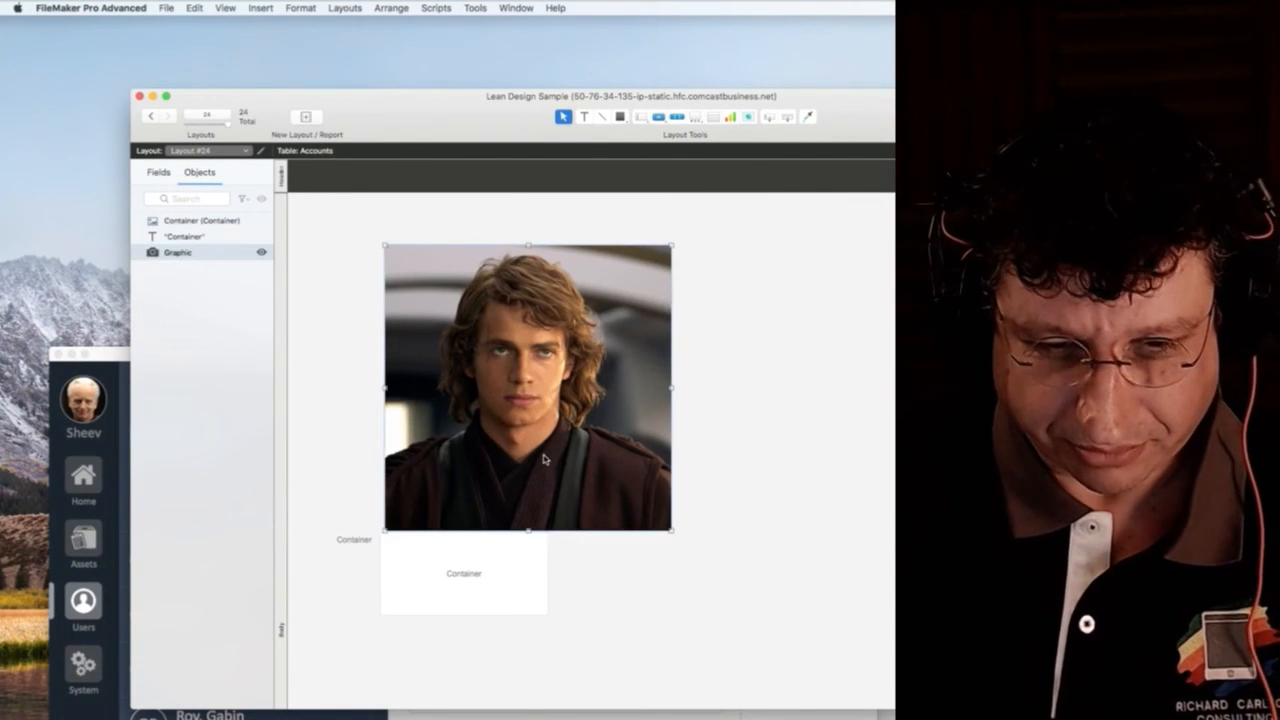
key(Delete)
click(437, 560)
shift+click(367, 541)
drag(463, 571, 471, 286)
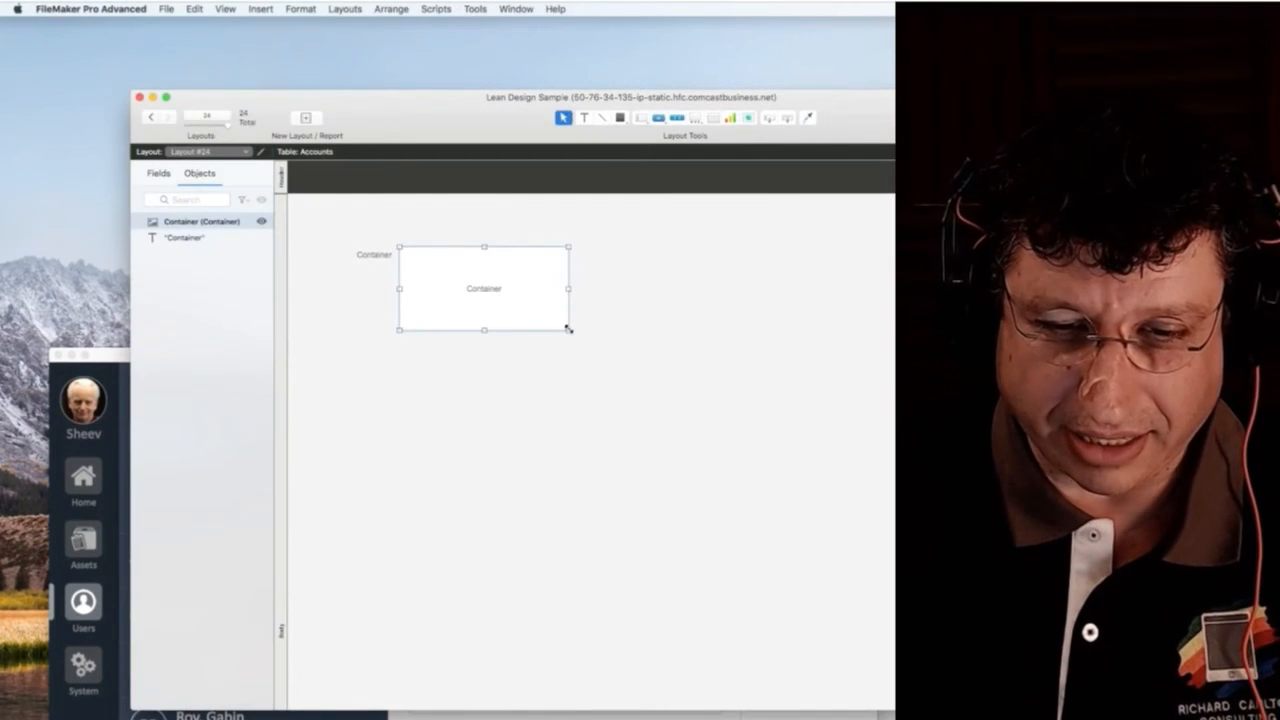
- Enlarge the container field toward its lower-right corner and delete its text label
drag(566, 329, 708, 496)
click(360, 252)
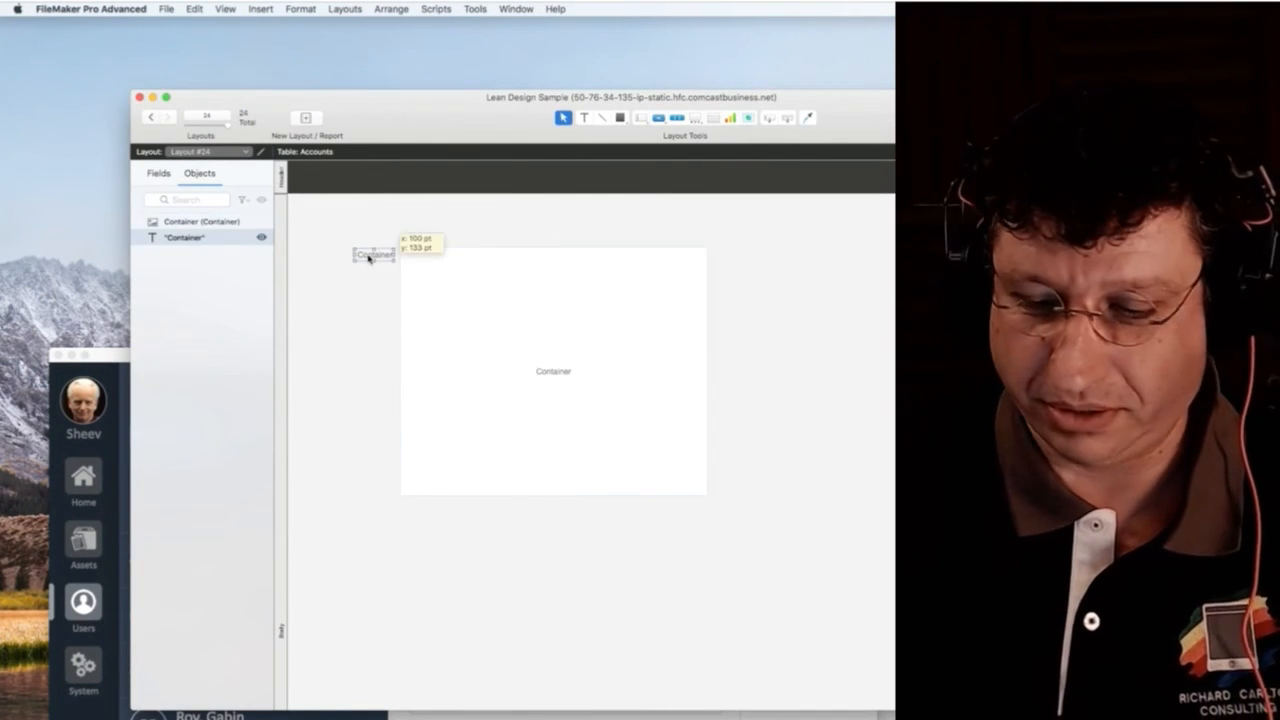
key(Delete)
click(407, 295)
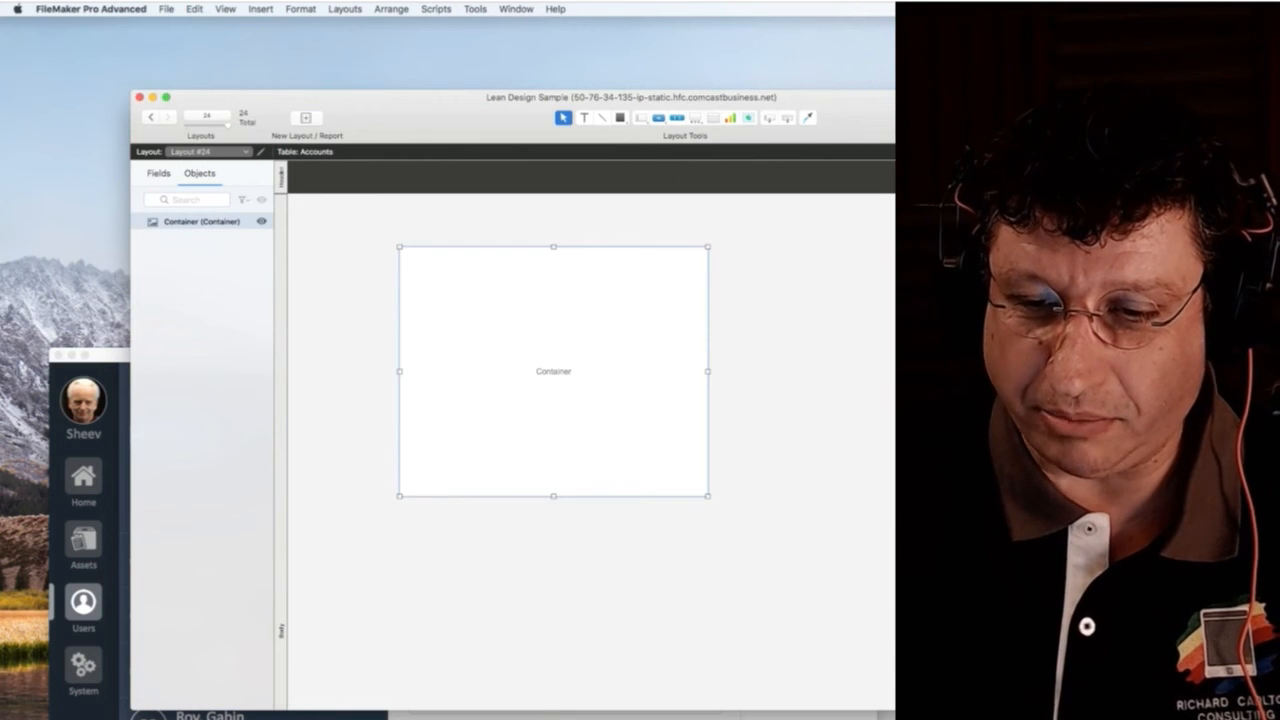
- Restyle the container field with no white fill and a faint outline, and shift it slightly down and to the right
click(795, 288)
drag(642, 344, 663, 389)
click(757, 466)
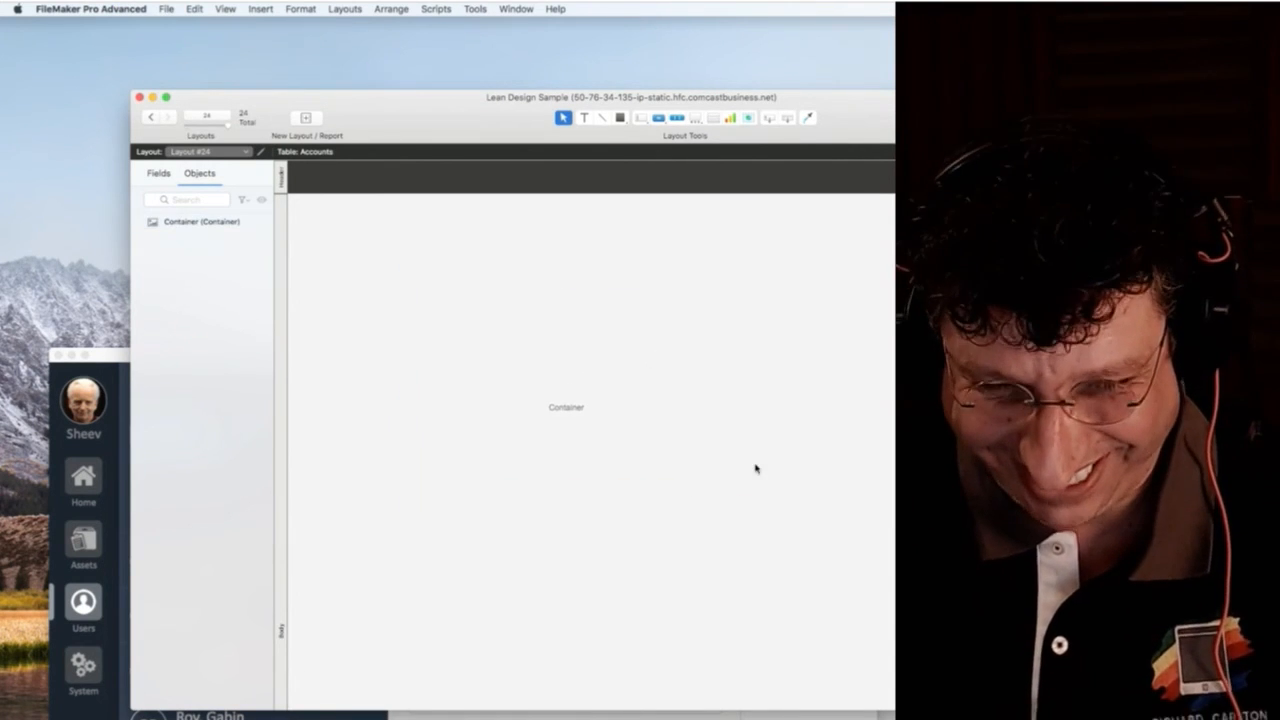
click(649, 443)
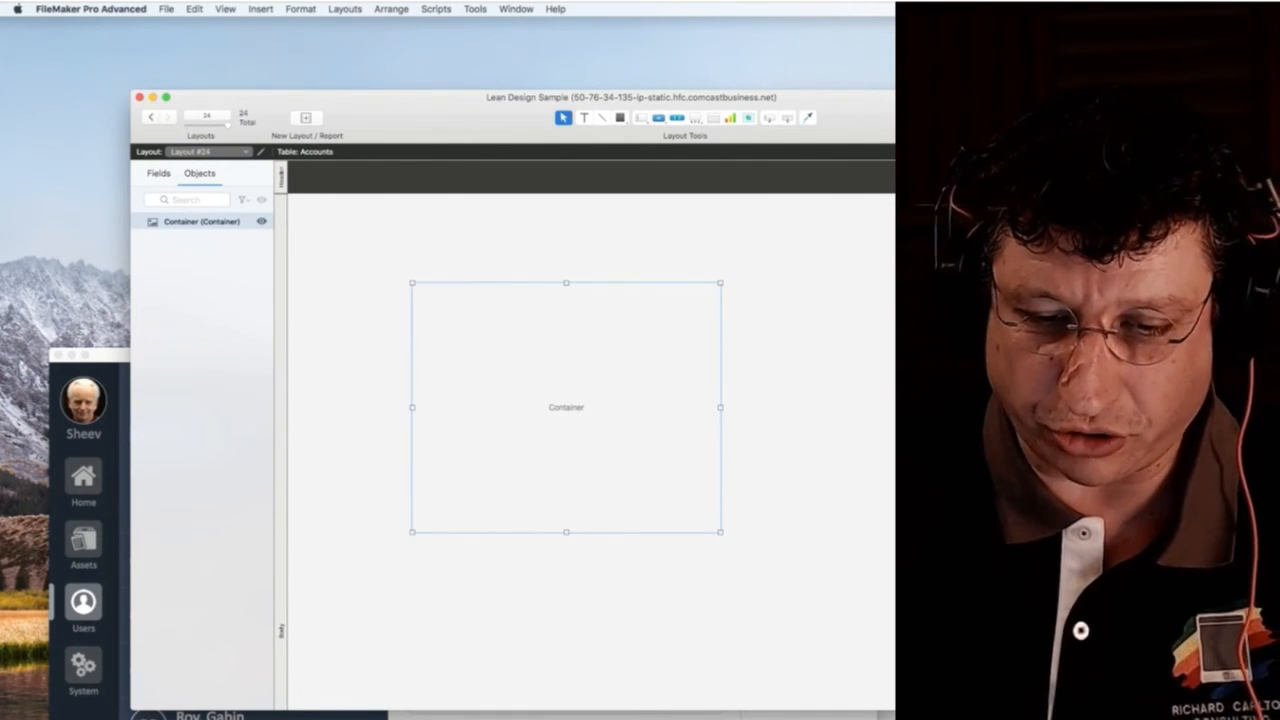
click(871, 396)
mouse_move(636, 364)
mouse_down()
mouse_move(647, 390)
mouse_move(633, 381)
mouse_up()
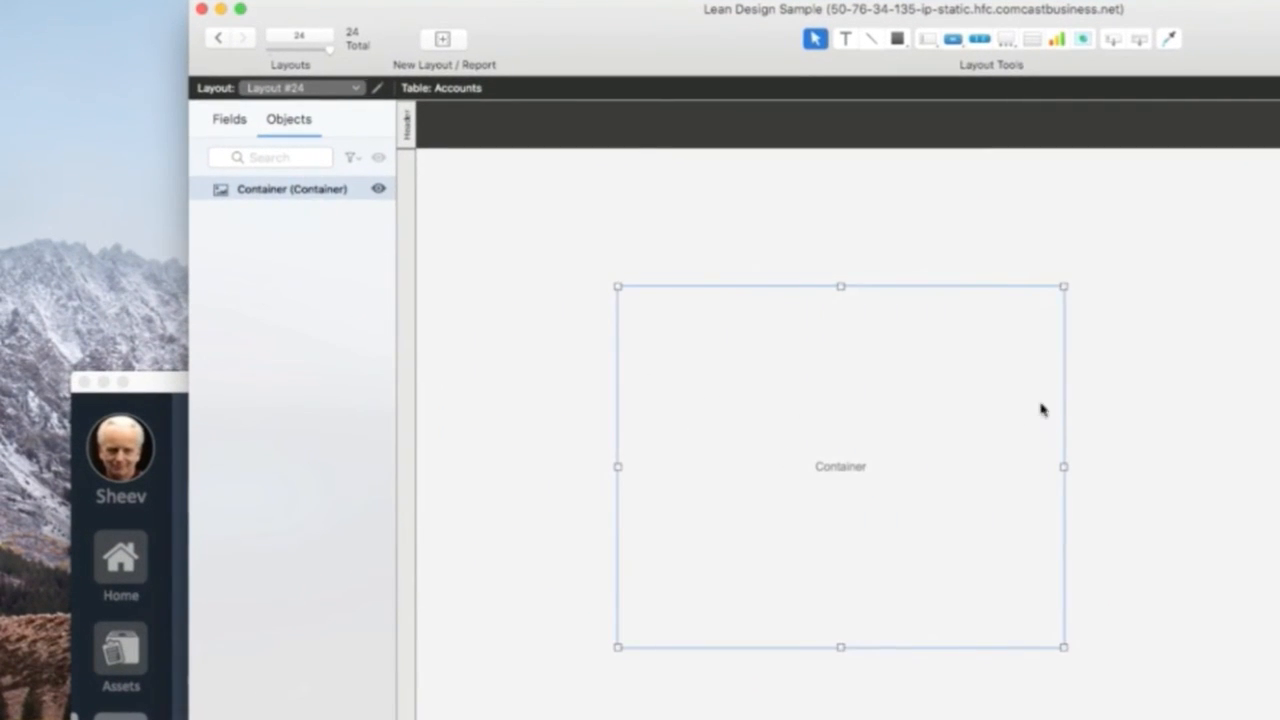
click(1011, 228)
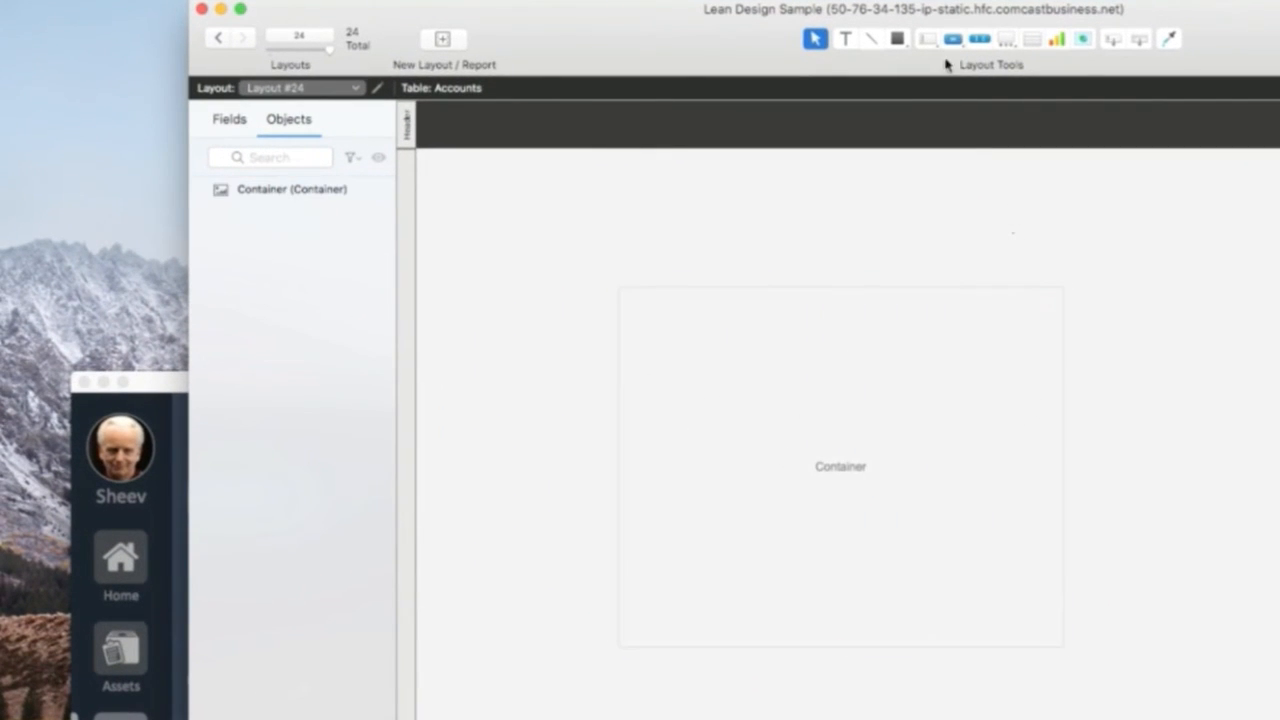
- Draw a slide control overlapping the upper-right corner of the container field
click(953, 45)
click(1006, 40)
click(1020, 95)
drag(815, 199, 1064, 394)
- Reduce the slide control to a single panel and turn off its swipe gestures and navigation dots
click(1144, 245)
click(1144, 245)
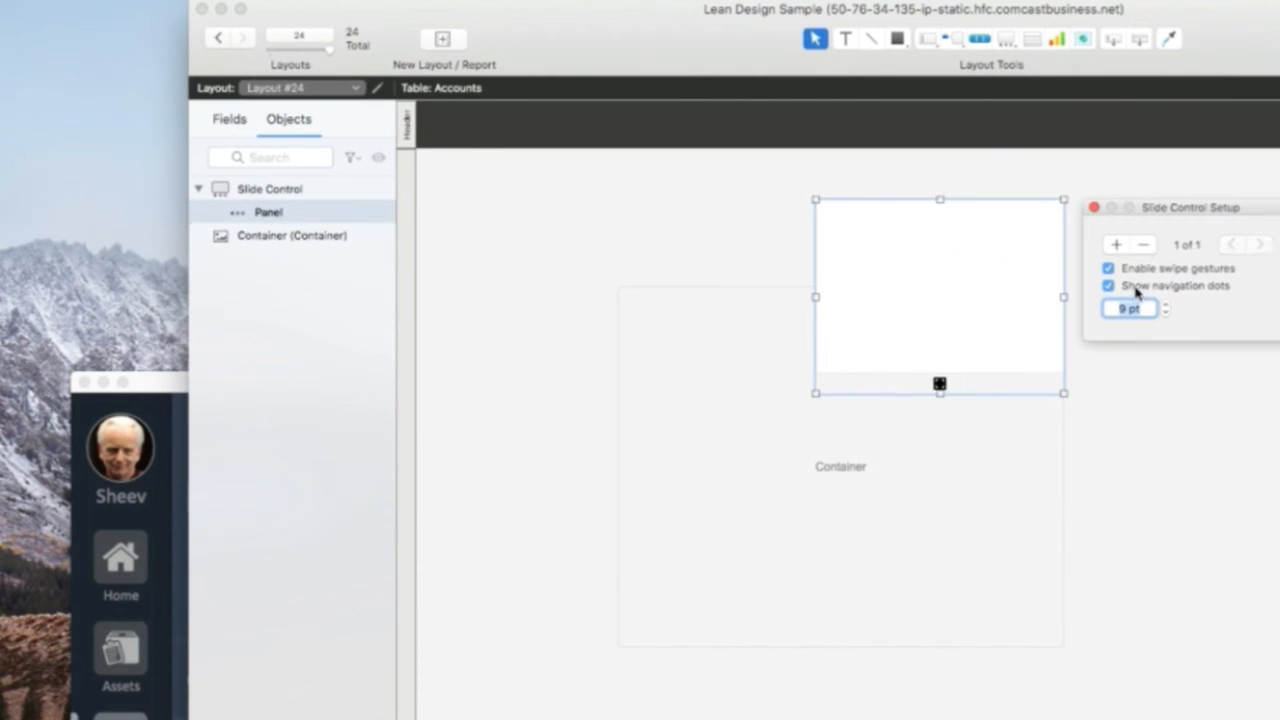
click(1142, 270)
click(1142, 286)
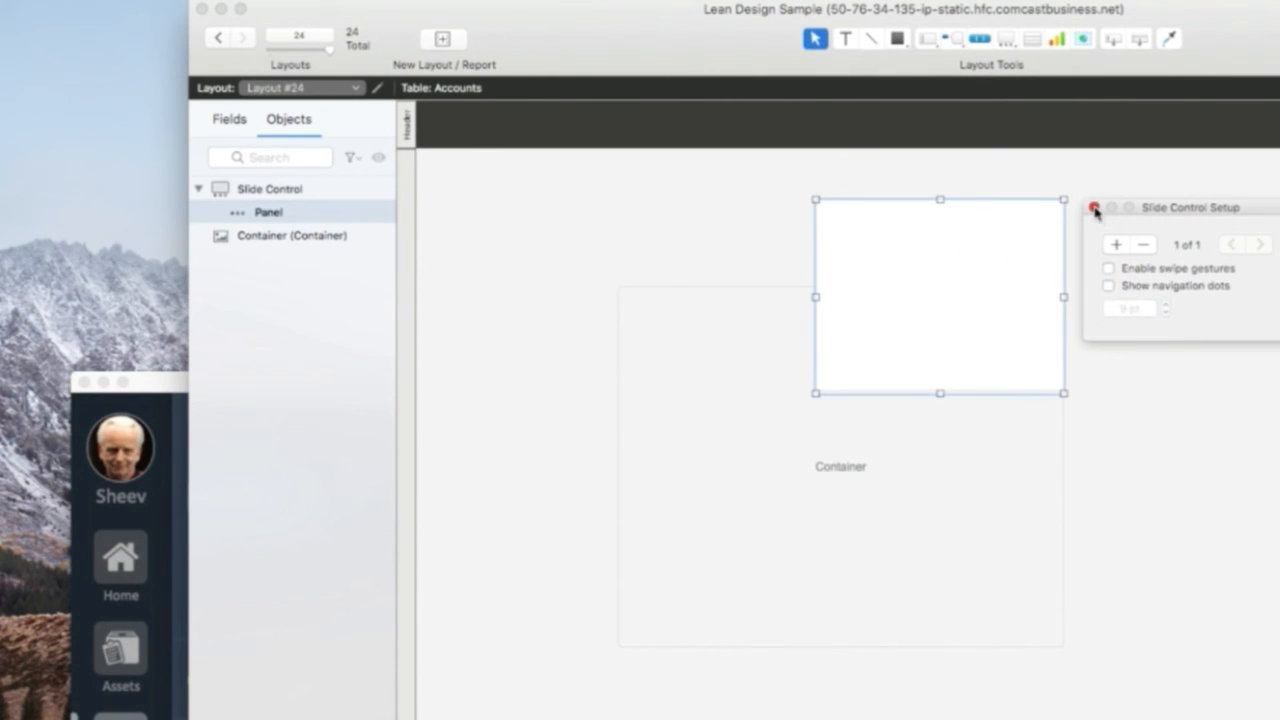
click(1094, 207)
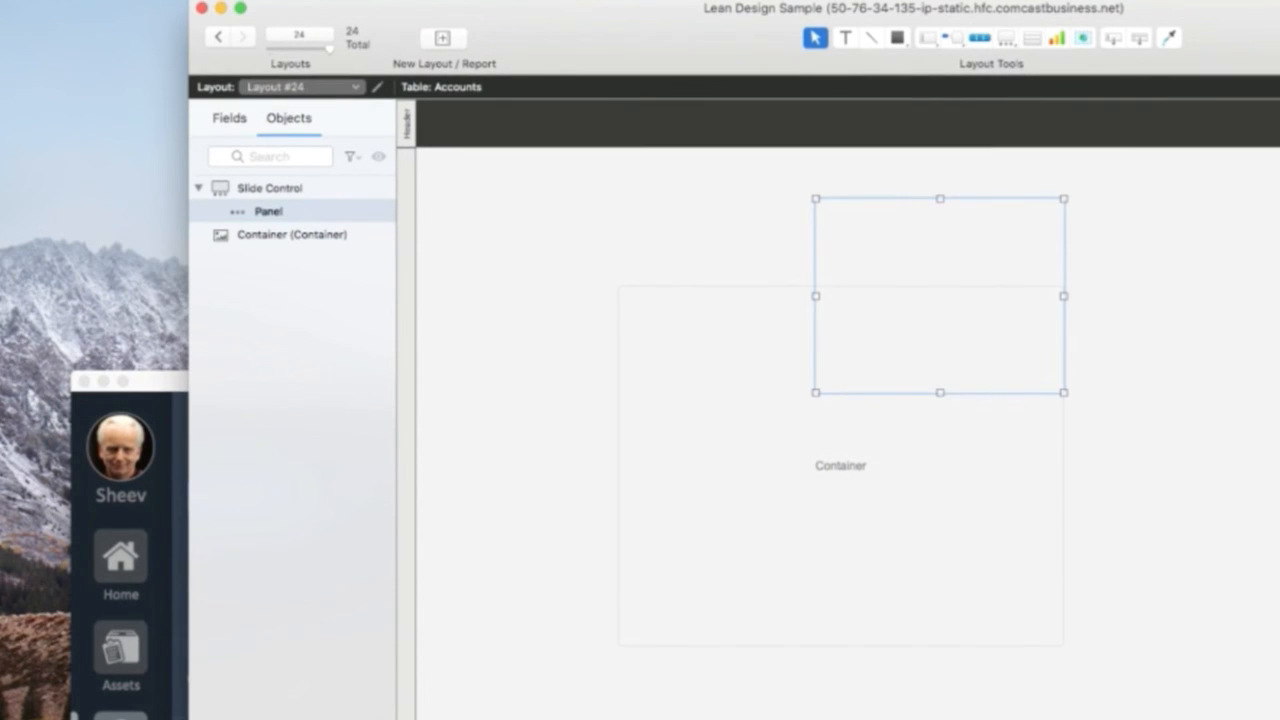
- Move the slide control over the container field's upper-left corner and set its panel's corner radius to 100
drag(973, 284, 724, 287)
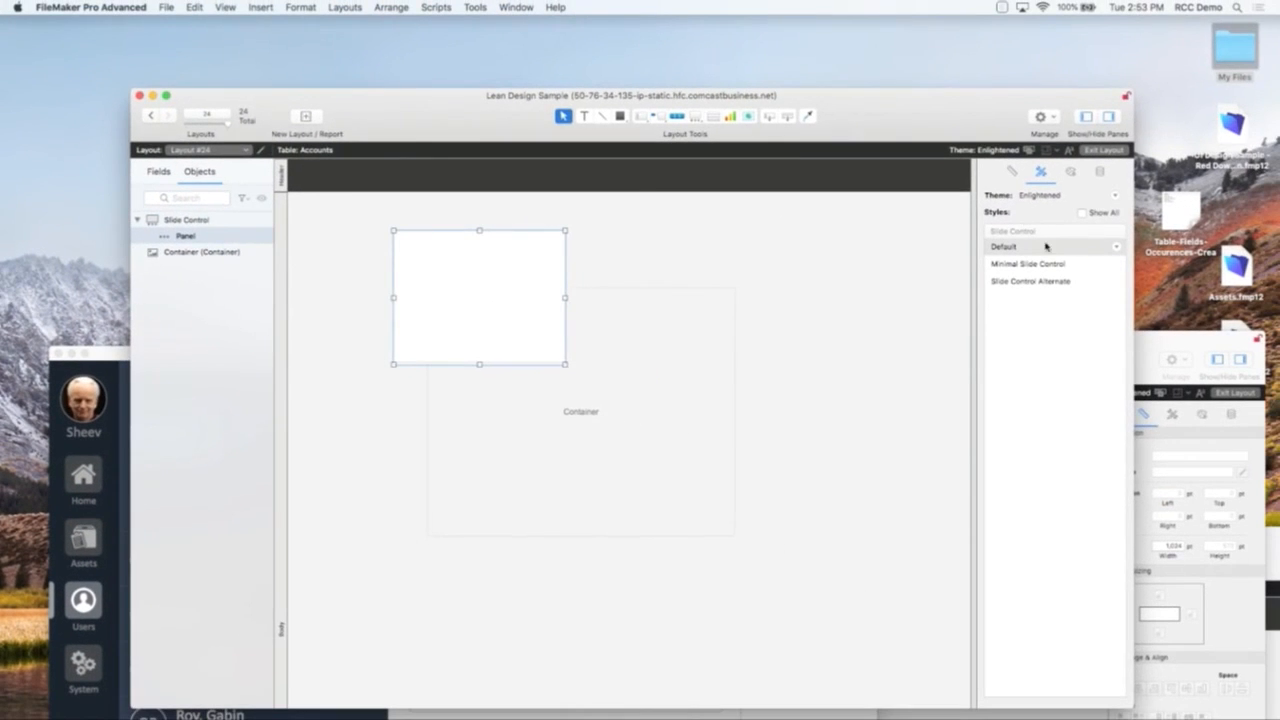
click(1070, 172)
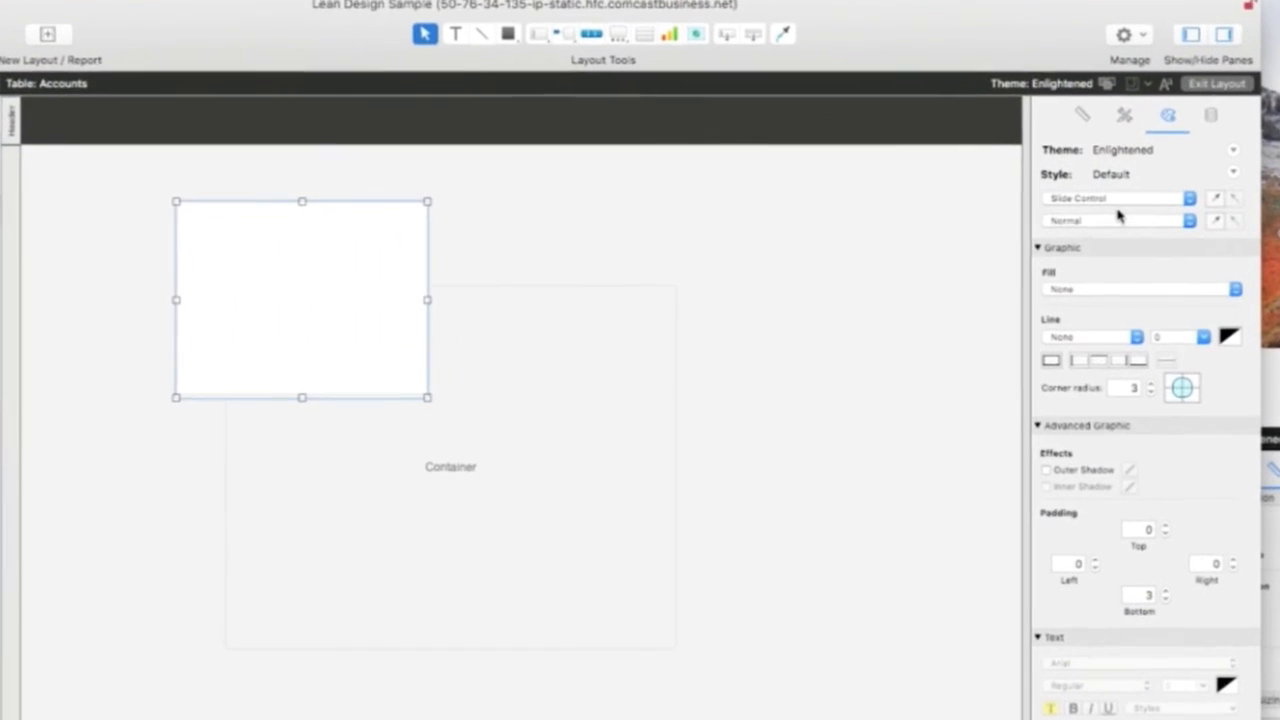
click(1124, 199)
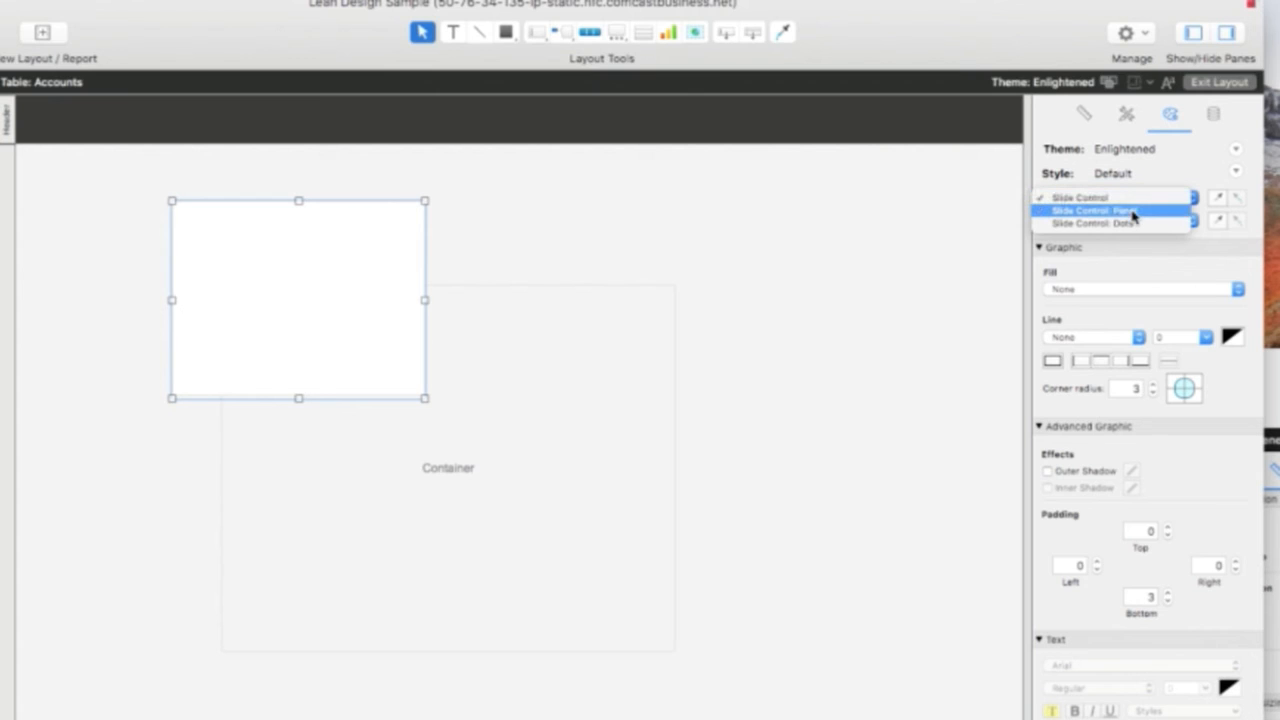
click(1133, 212)
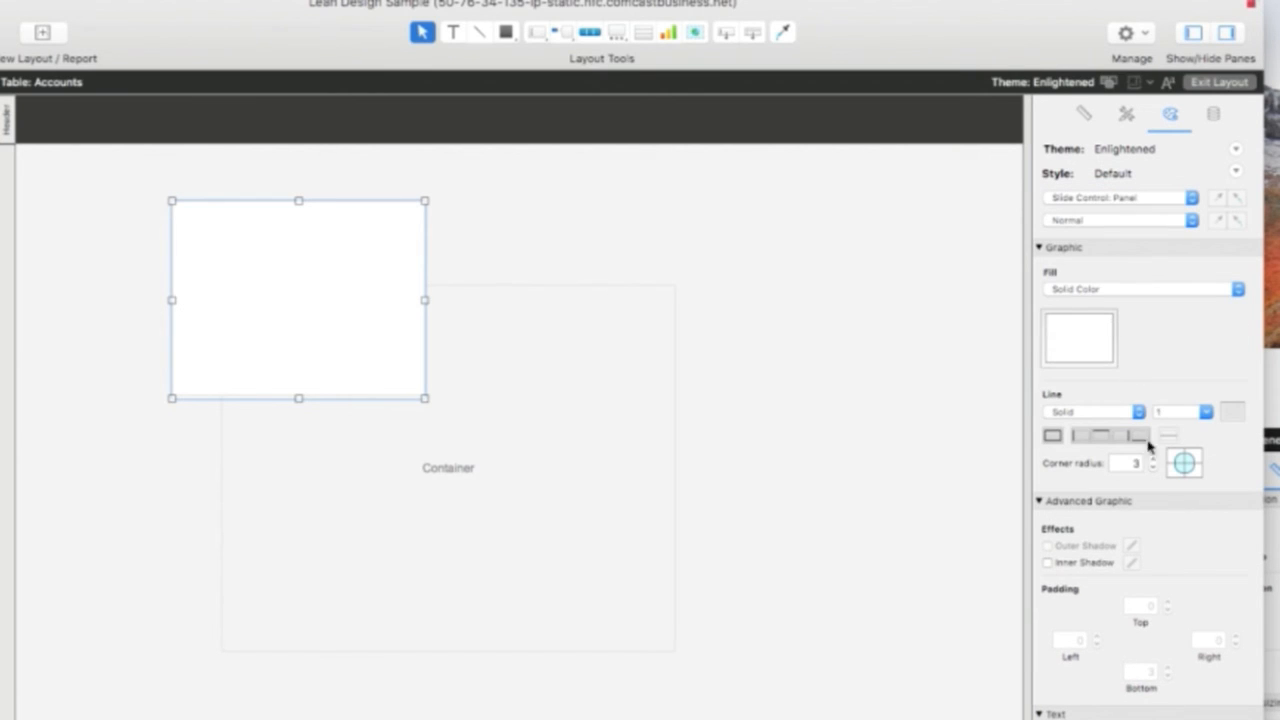
click(1136, 465)
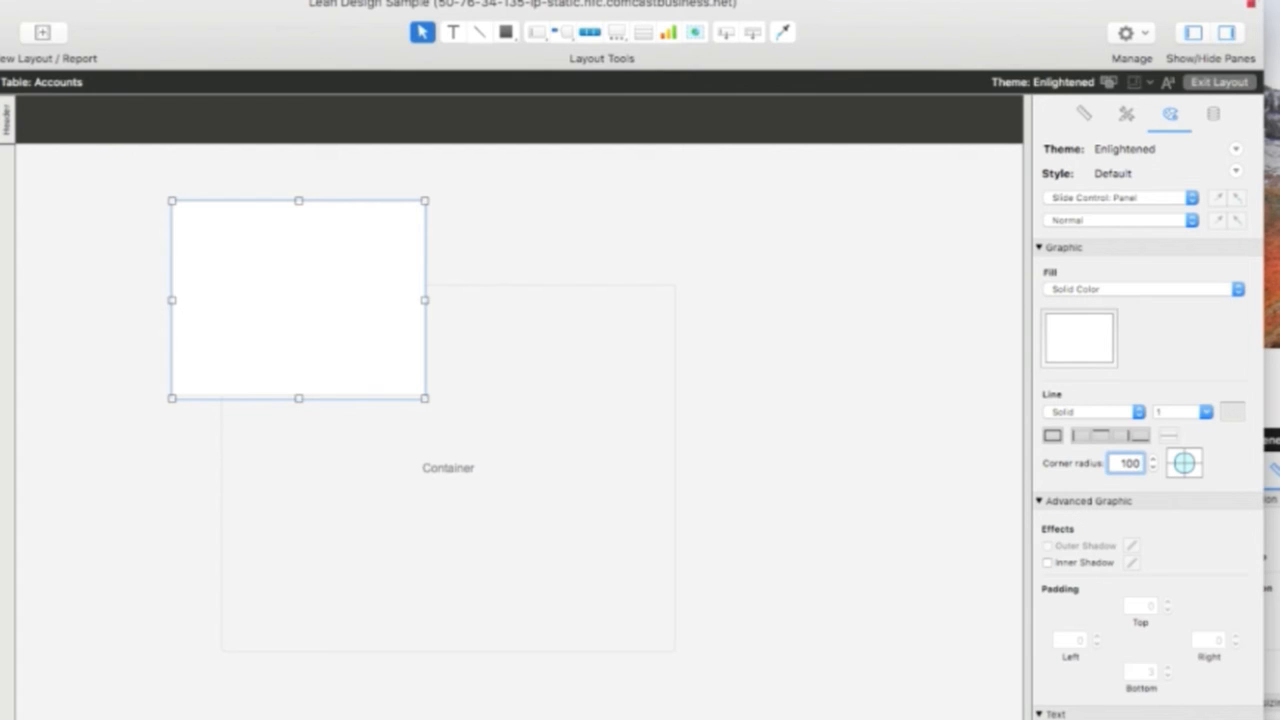
key(Return)
- Resize the slide control to 200 by 200 pt and move it slightly down and to the right
drag(422, 399, 361, 380)
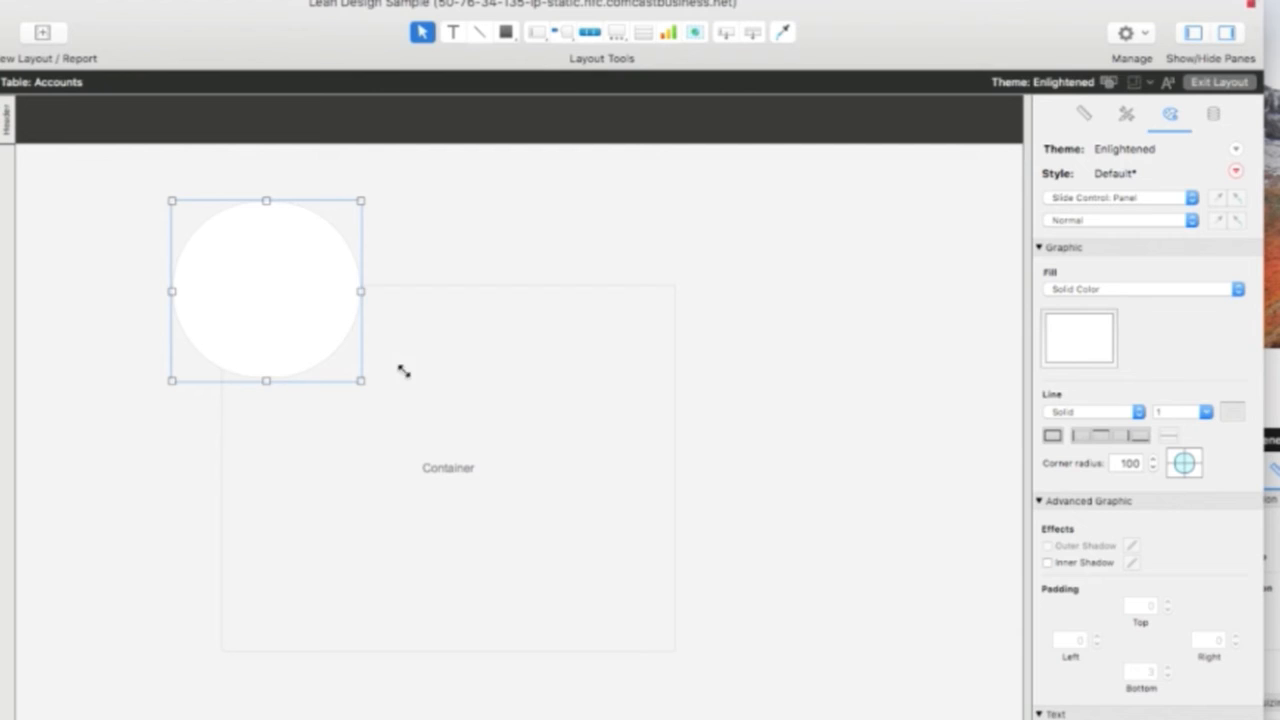
click(1086, 115)
click(1126, 307)
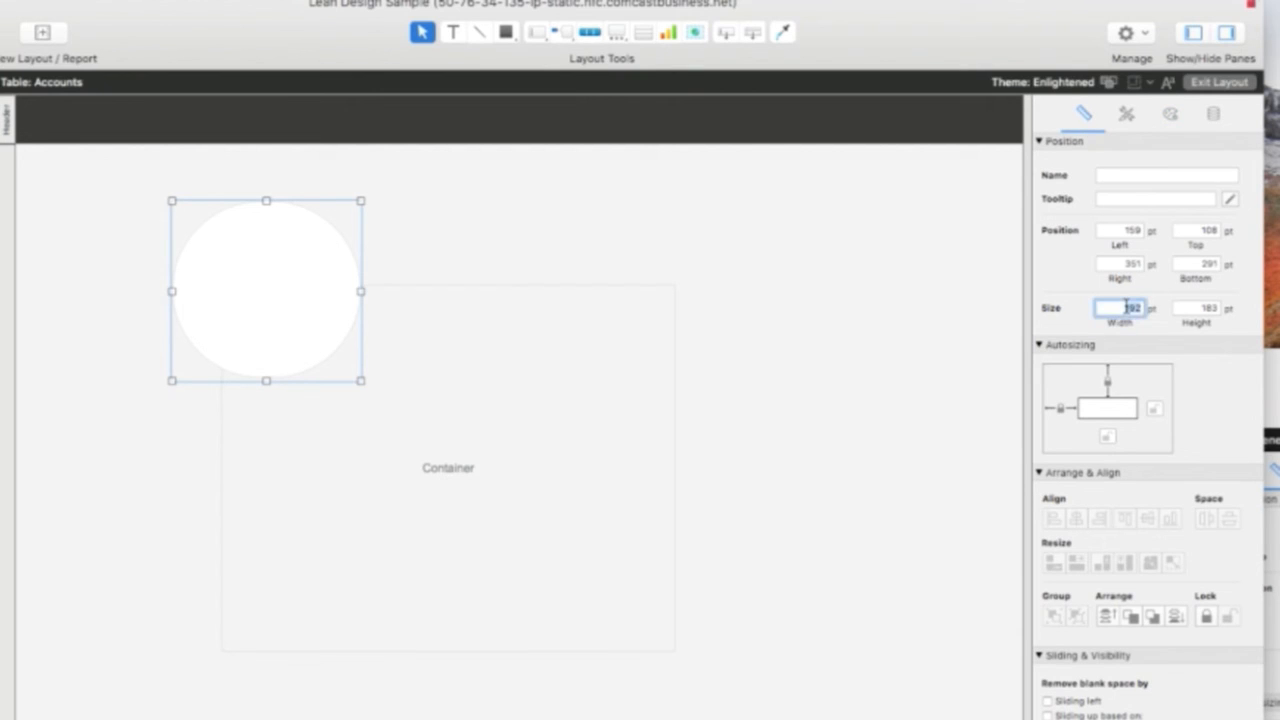
key(Tab)
text(200)
key(Return)
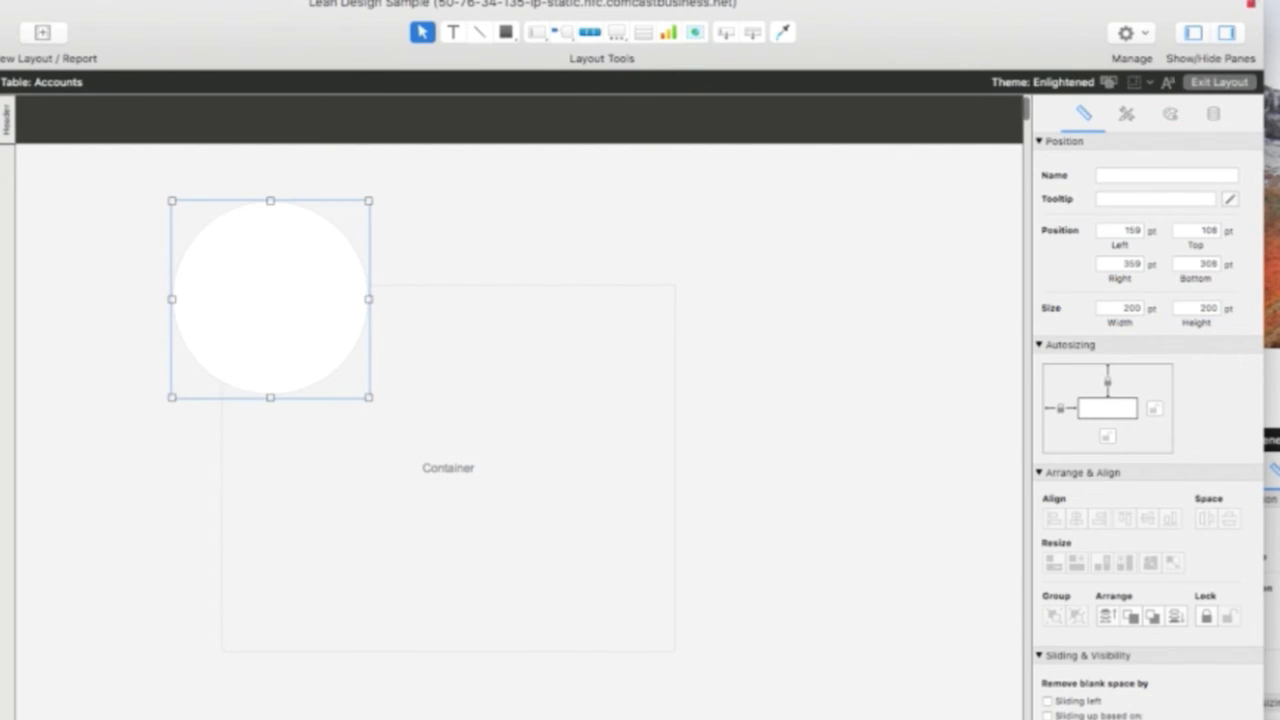
click(704, 288)
drag(360, 282, 290, 285)
click(491, 420)
- Shrink the container field to about 91 by 73 pt and centre it inside the circular slide control
click(594, 497)
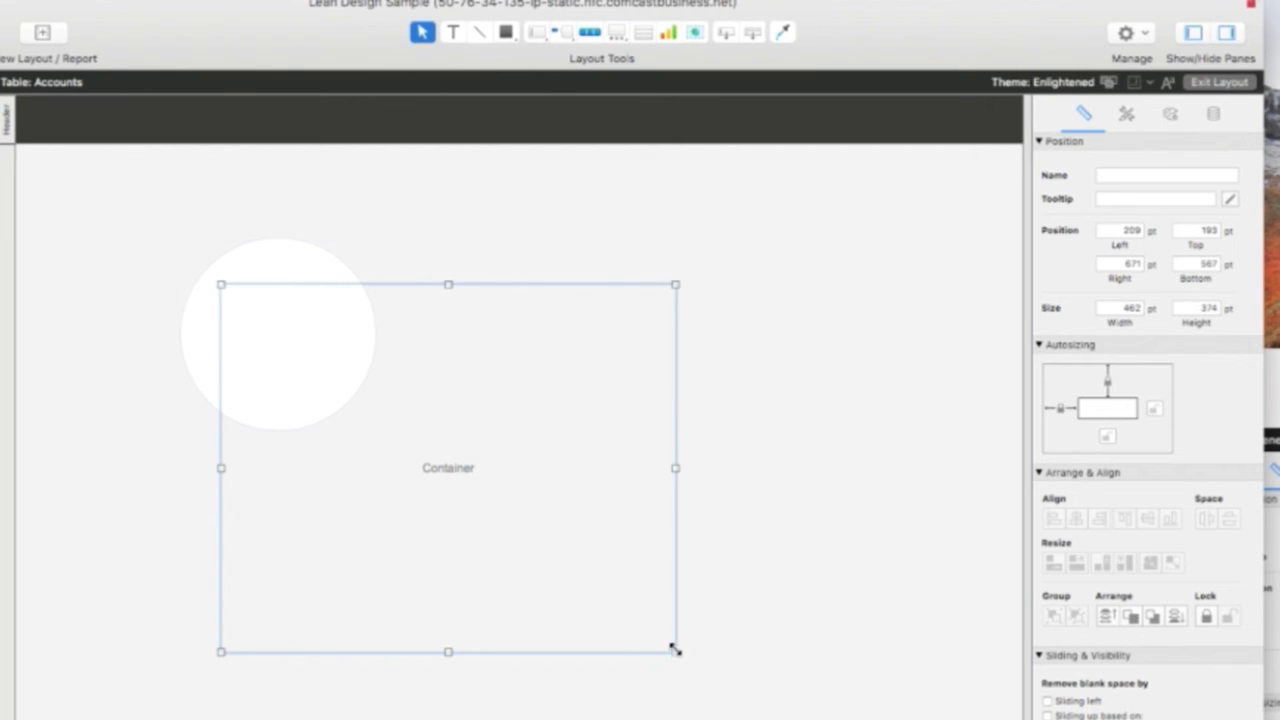
drag(675, 650, 297, 349)
click(594, 620)
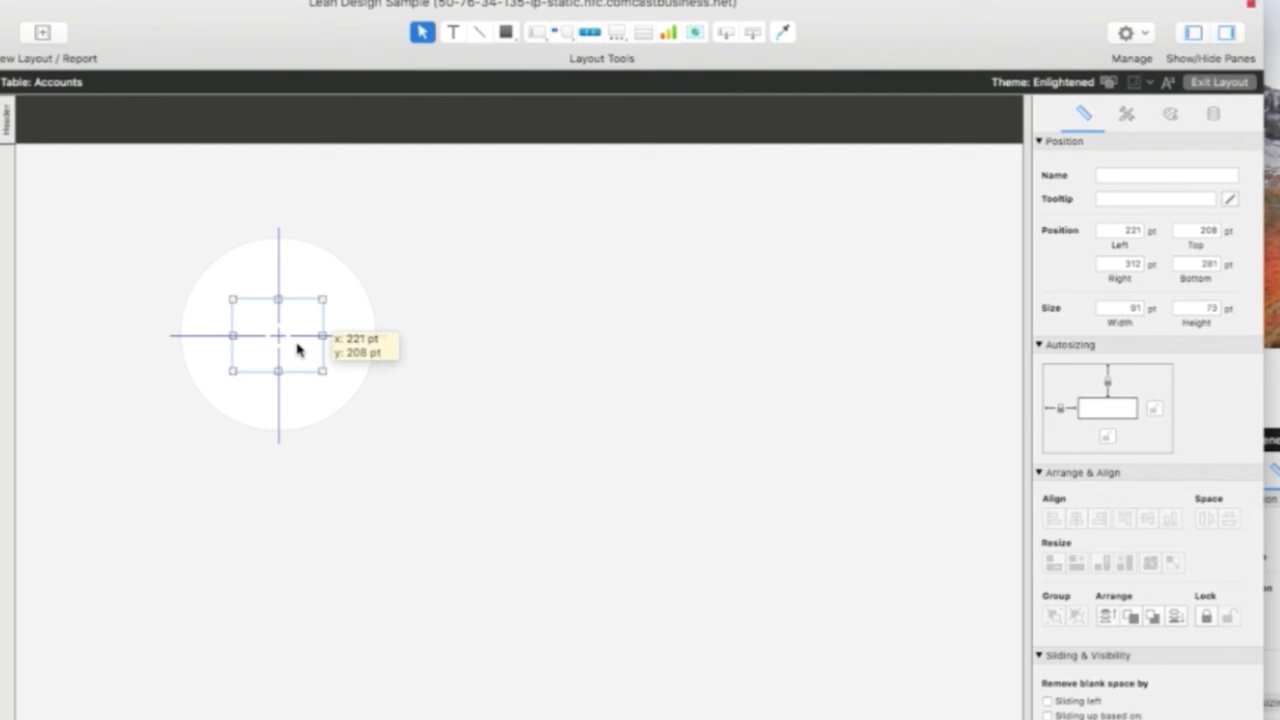
drag(297, 349, 299, 350)
click(346, 449)
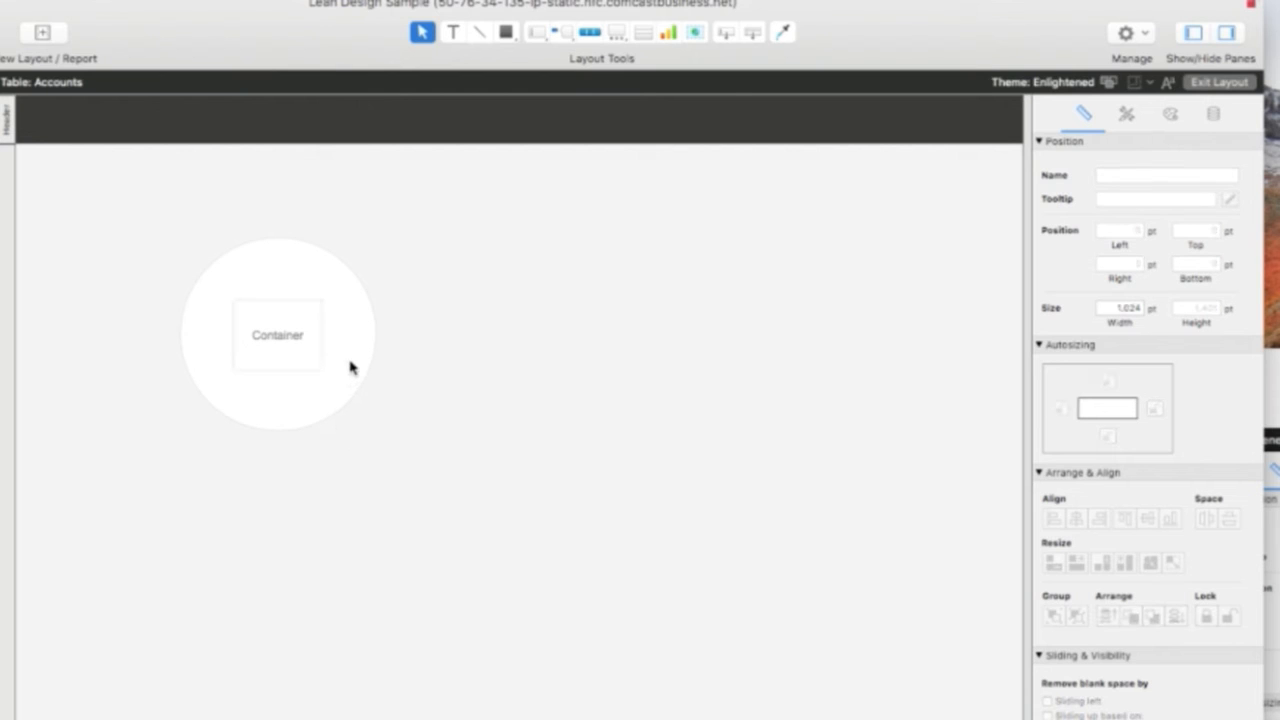
- Move the slide control with its nested container field to the right and check the nesting in the object hierarchy
drag(360, 366, 479, 438)
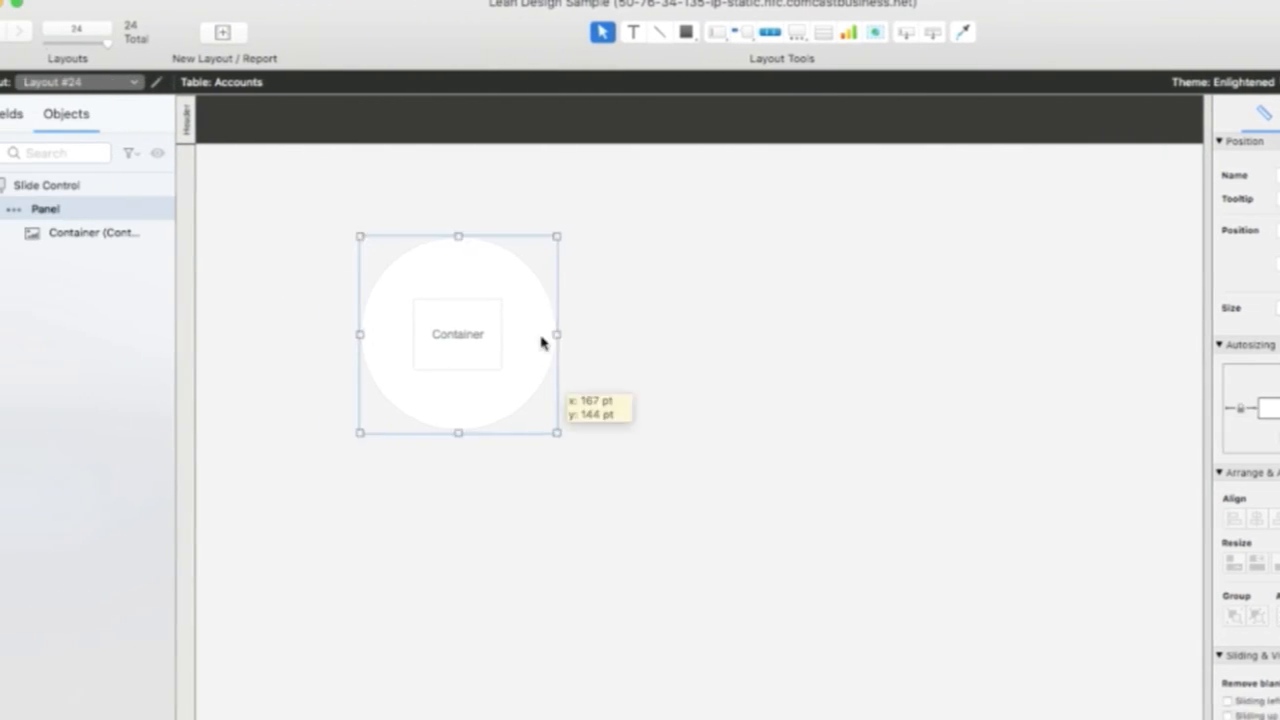
drag(699, 438, 637, 334)
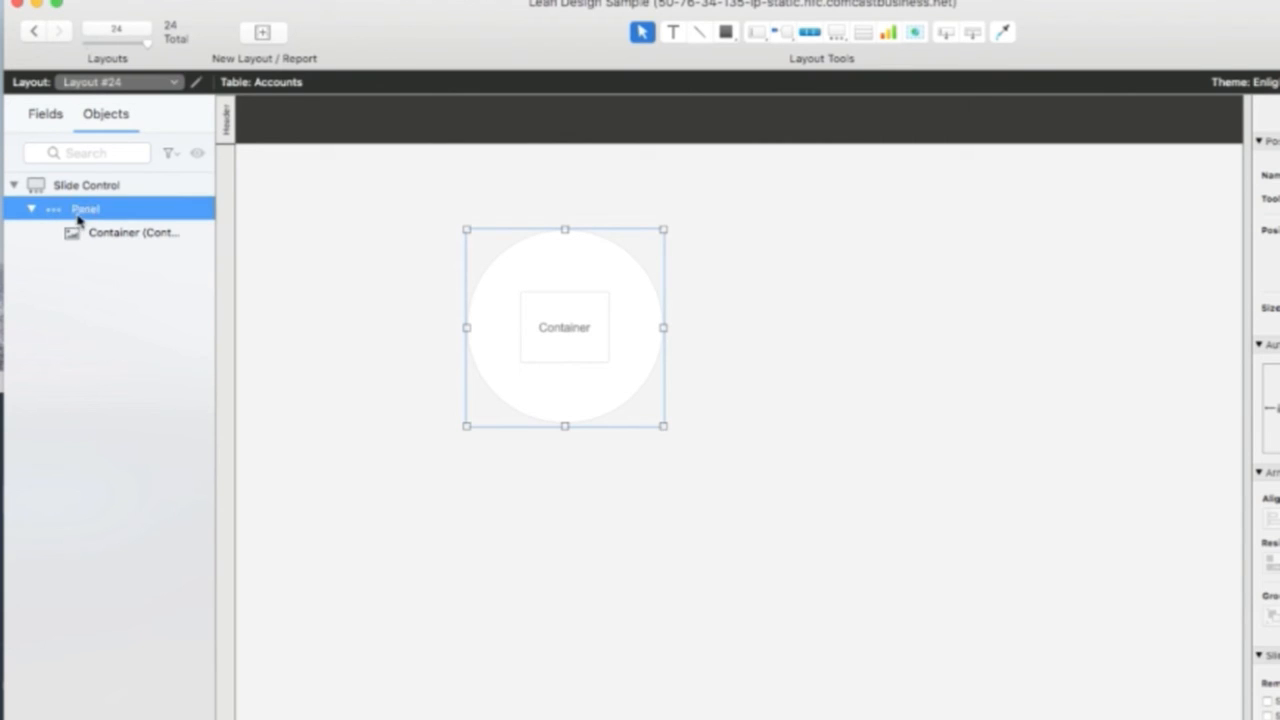
click(88, 186)
click(105, 210)
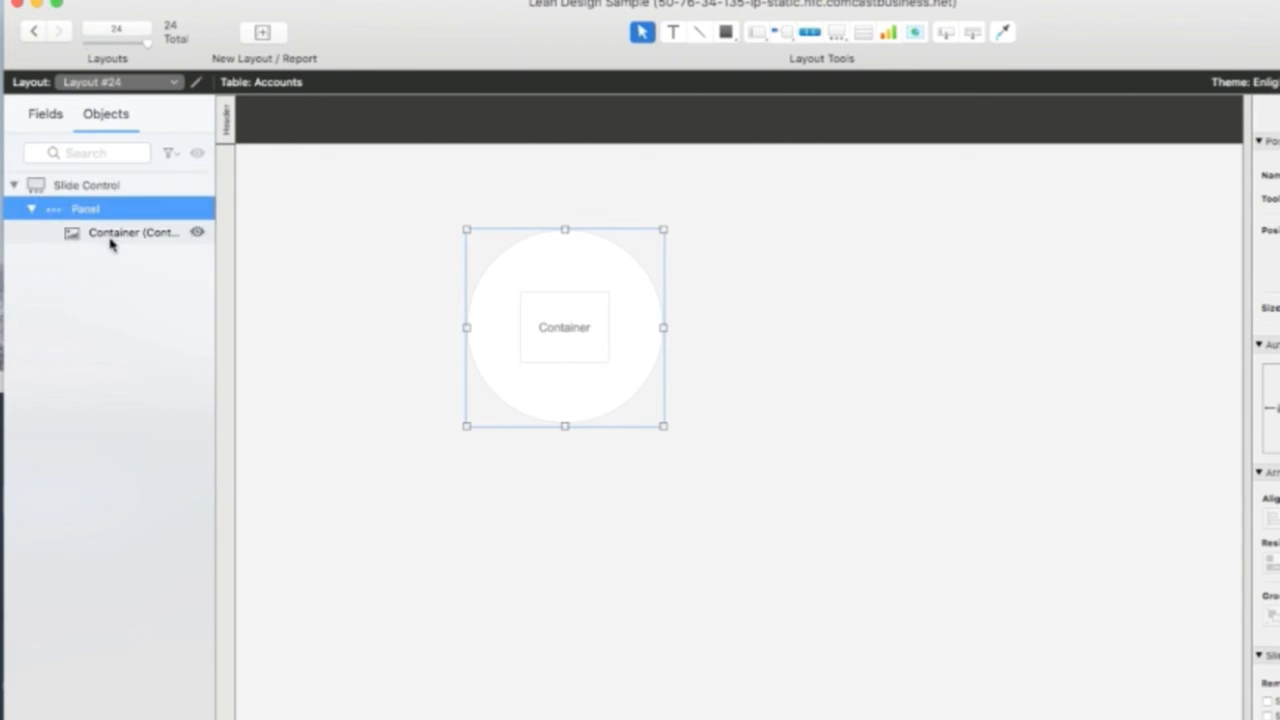
click(115, 238)
click(532, 587)
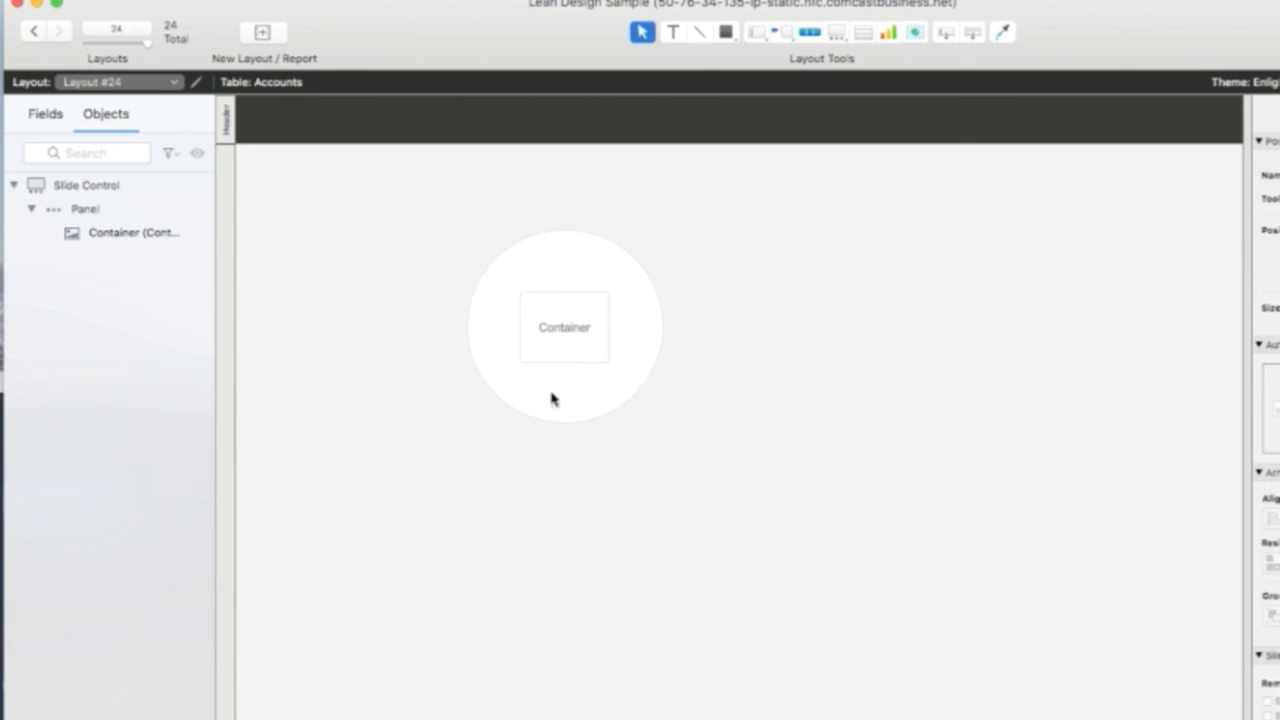
- Enlarge the nested container field from its corners beyond the circle on all sides and preview the photo in Browse mode
click(552, 342)
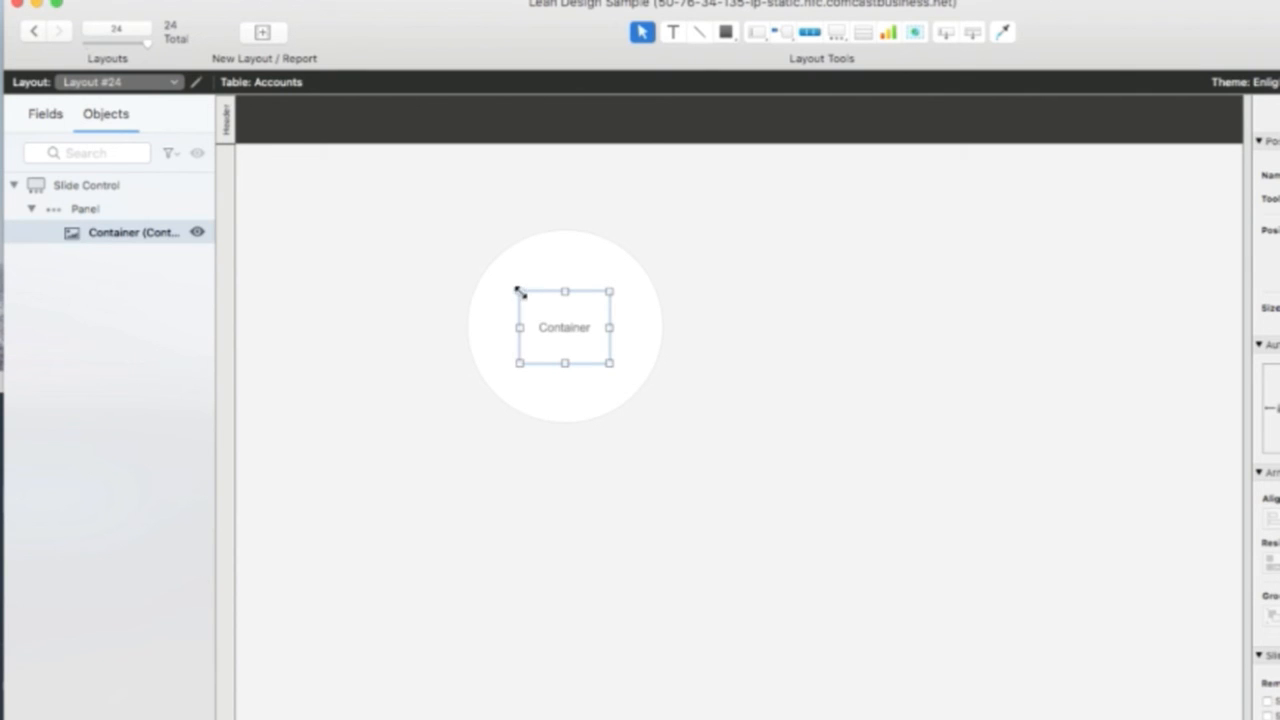
drag(519, 291, 444, 205)
drag(611, 230, 694, 201)
drag(648, 362, 695, 402)
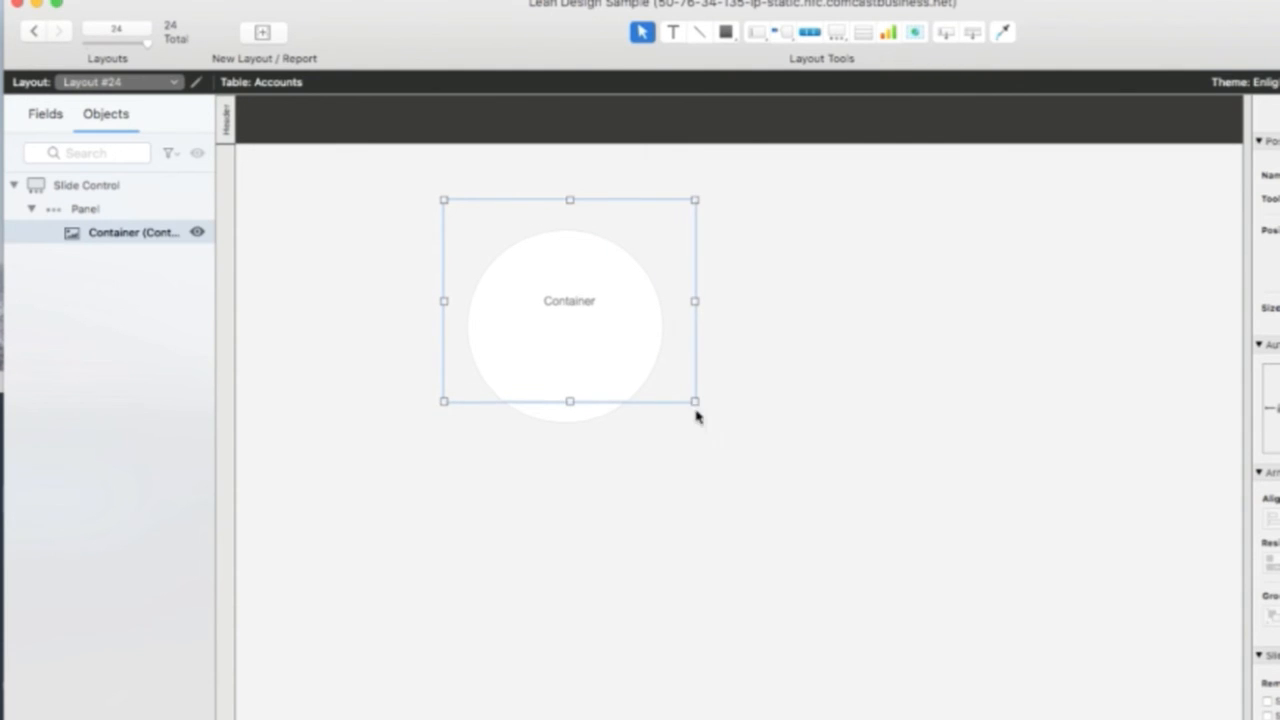
drag(446, 402, 404, 438)
drag(694, 433, 746, 457)
mouse_move(405, 450)
mouse_down()
mouse_move(420, 446)
mouse_move(408, 446)
mouse_up()
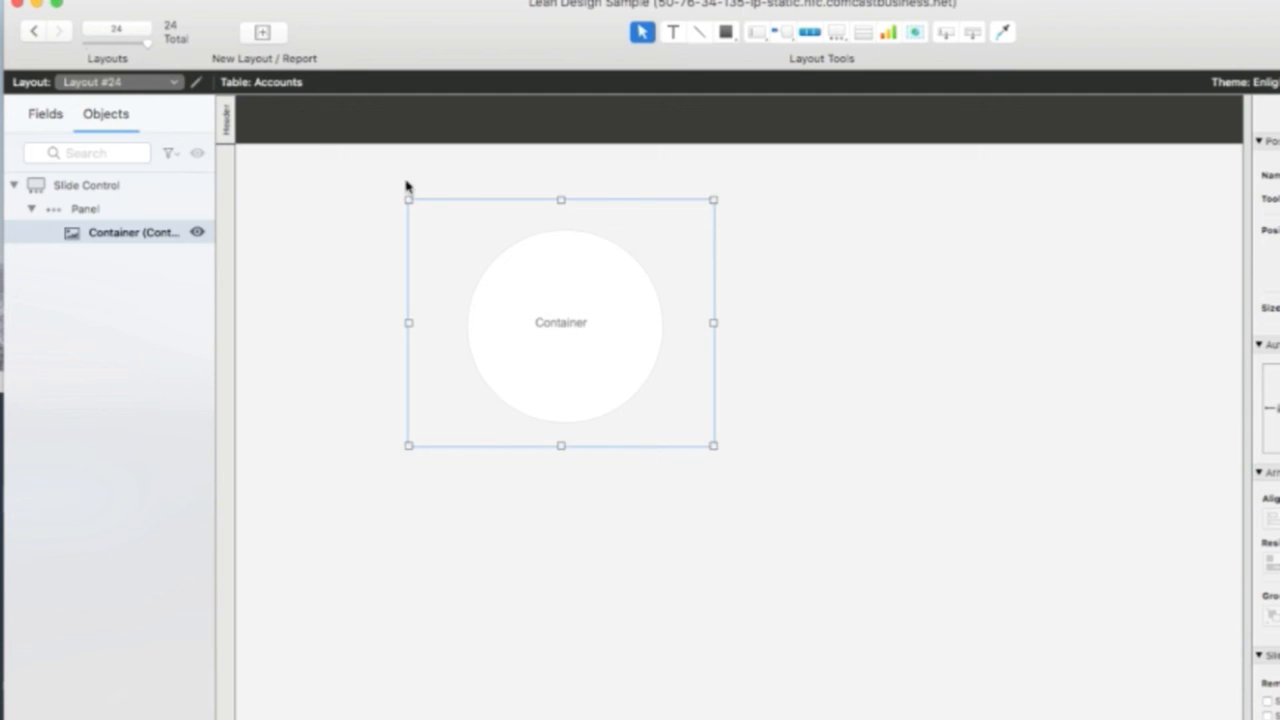
drag(408, 199, 417, 200)
click(325, 225)
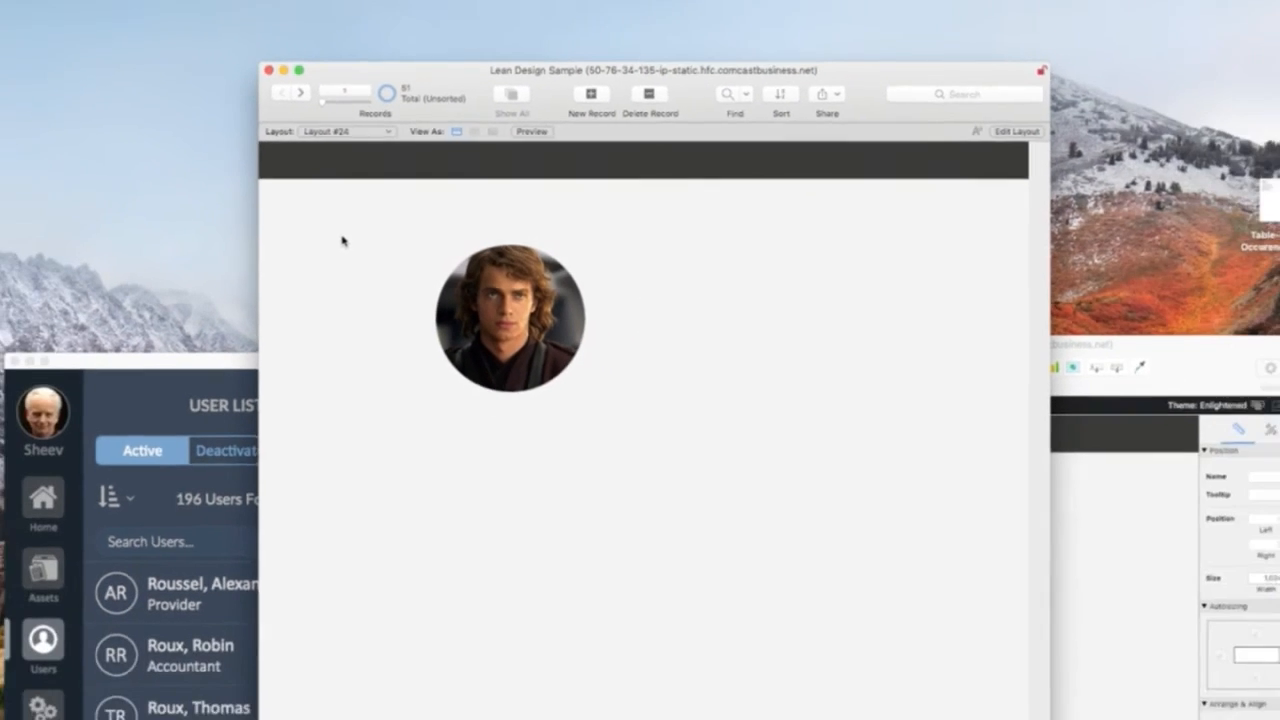
- Move the container field out of the slide control to its lower right, resize it there, and preview it in Browse mode
key(super+l)
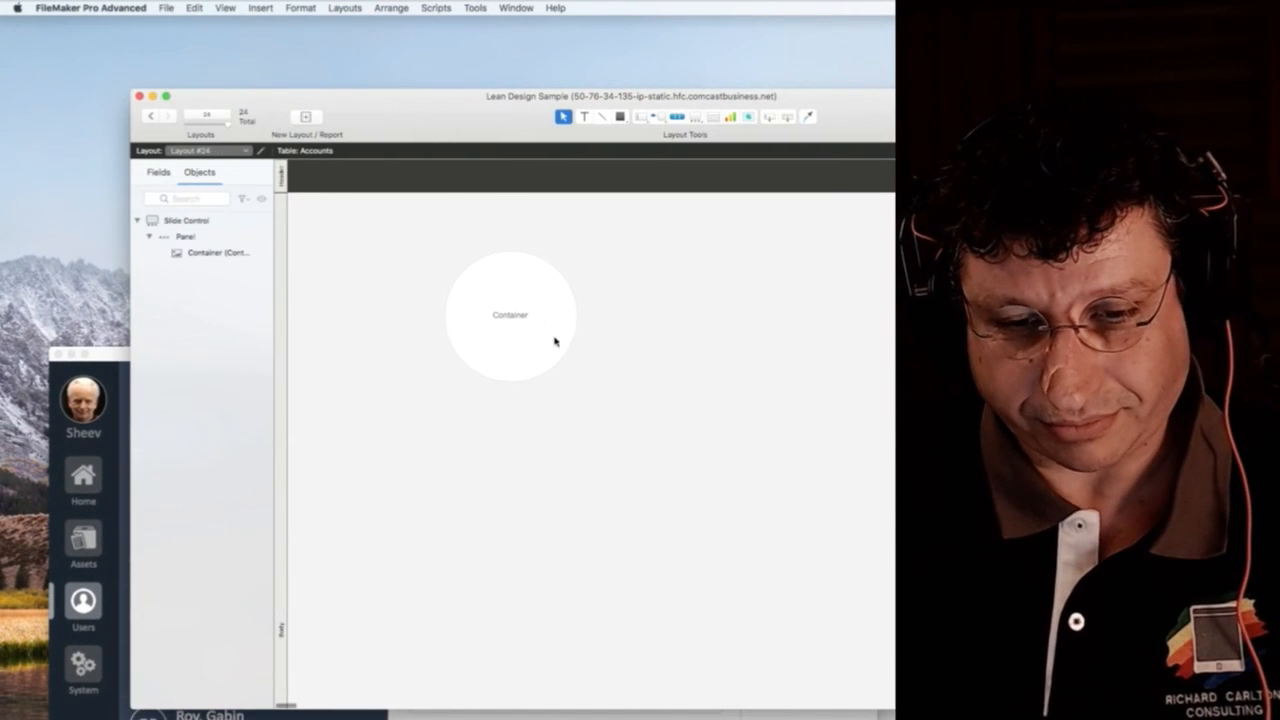
click(531, 323)
drag(531, 323, 594, 380)
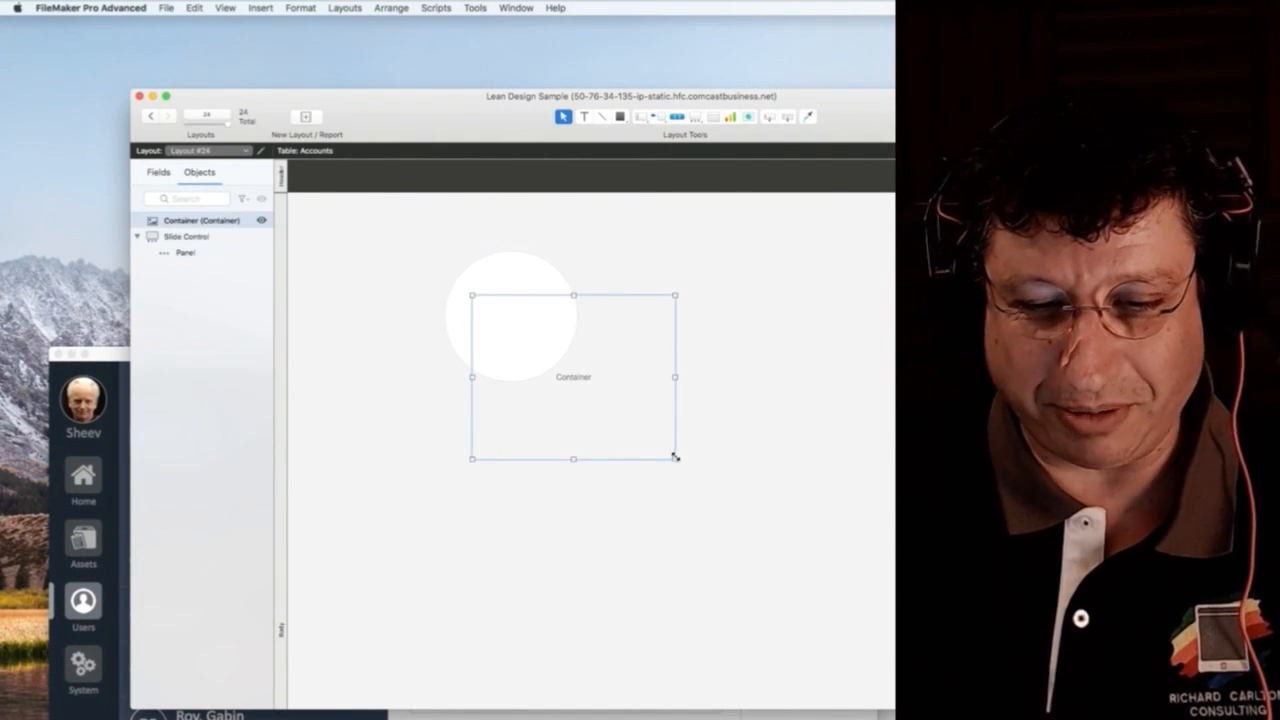
drag(676, 458, 550, 357)
drag(543, 345, 677, 440)
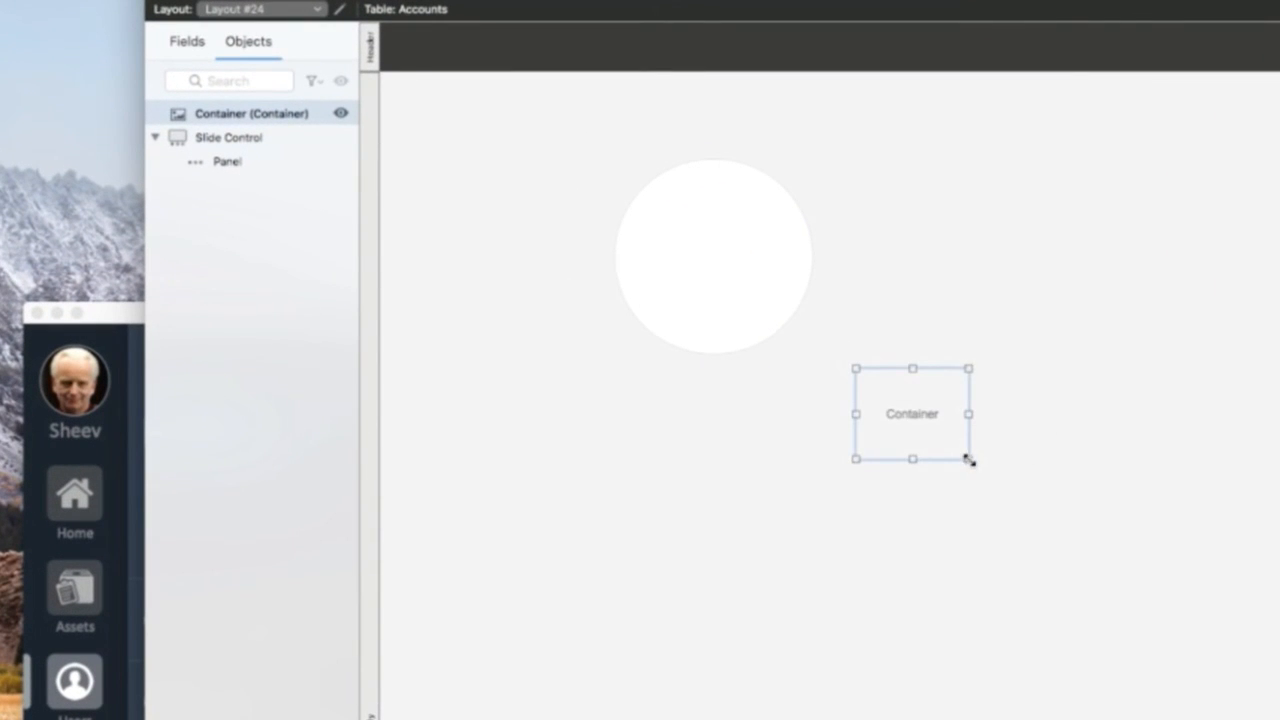
drag(969, 460, 1131, 597)
key(super+b)
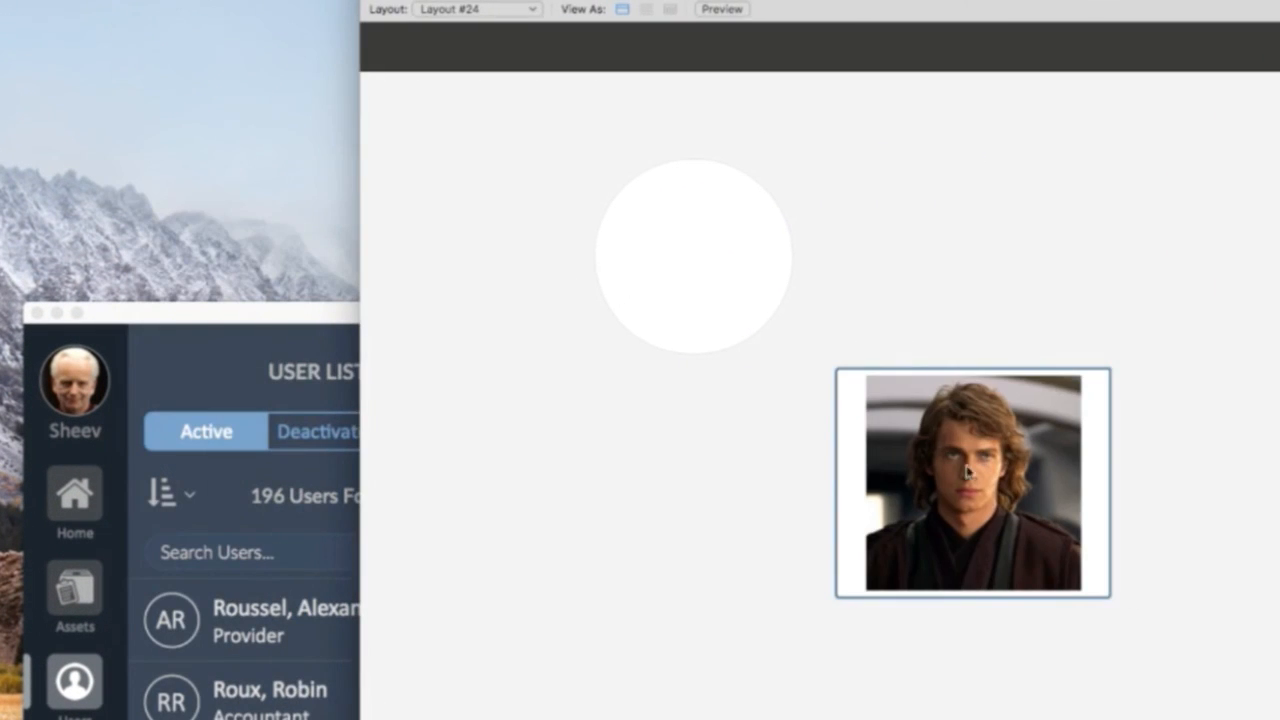
- Return to Layout mode, shrink the container field, and centre it inside the slide control's panel
key(super+l)
click(994, 486)
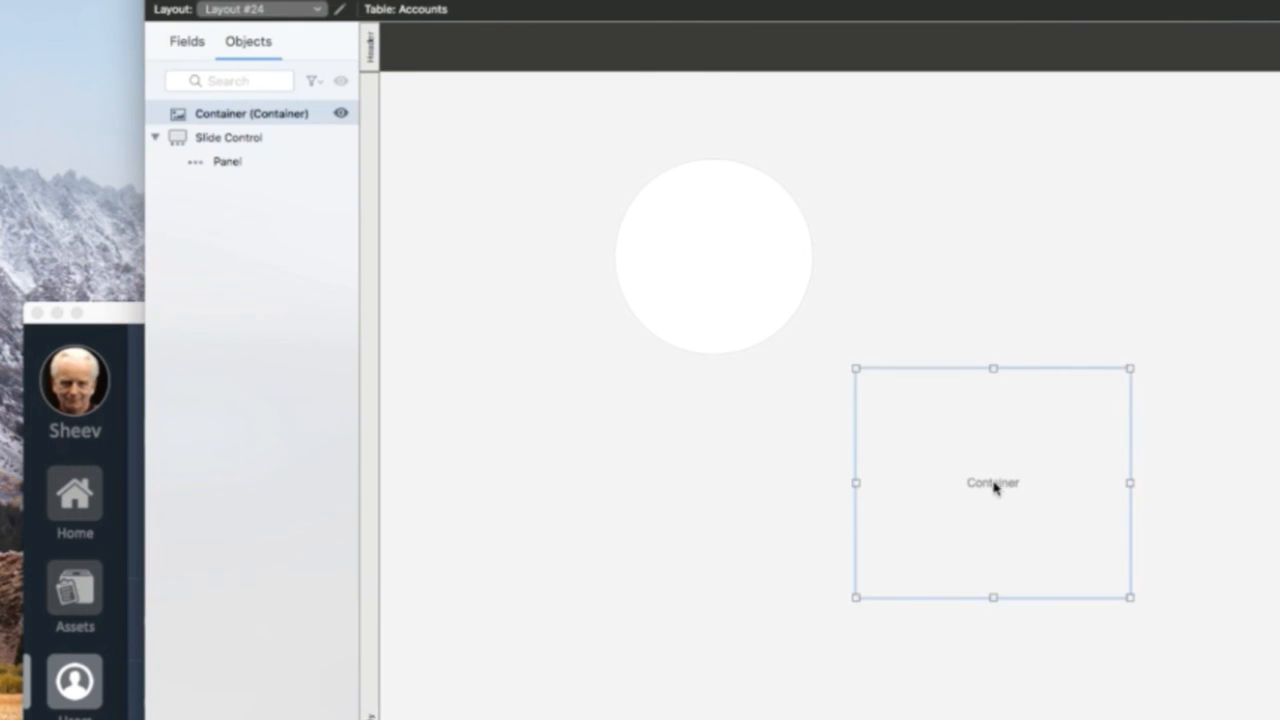
drag(1131, 597, 723, 269)
click(836, 452)
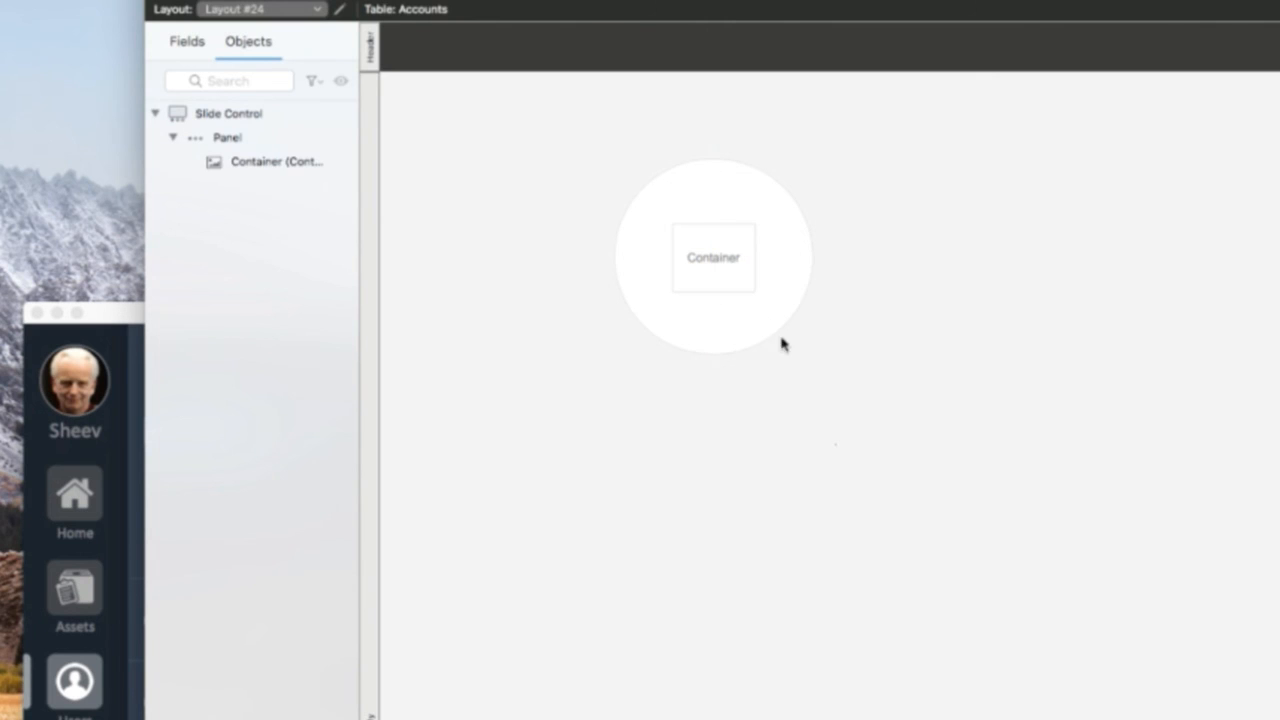
- Try to stretch the container field's upper-right corner past the circle and shift the field, checking its place in the object hierarchy
click(738, 268)
drag(754, 222, 811, 166)
click(848, 264)
drag(766, 257, 777, 249)
click(212, 139)
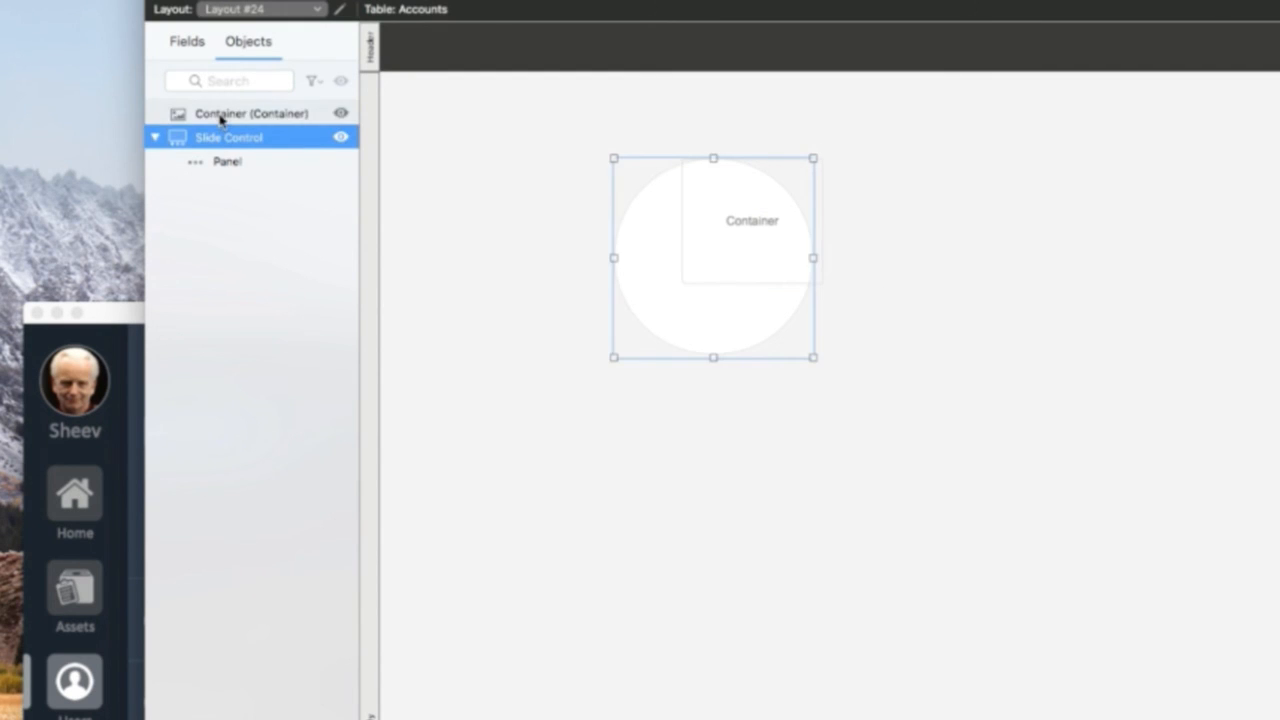
click(220, 115)
- Undo the container field's last move and corner resize
key(super+z)
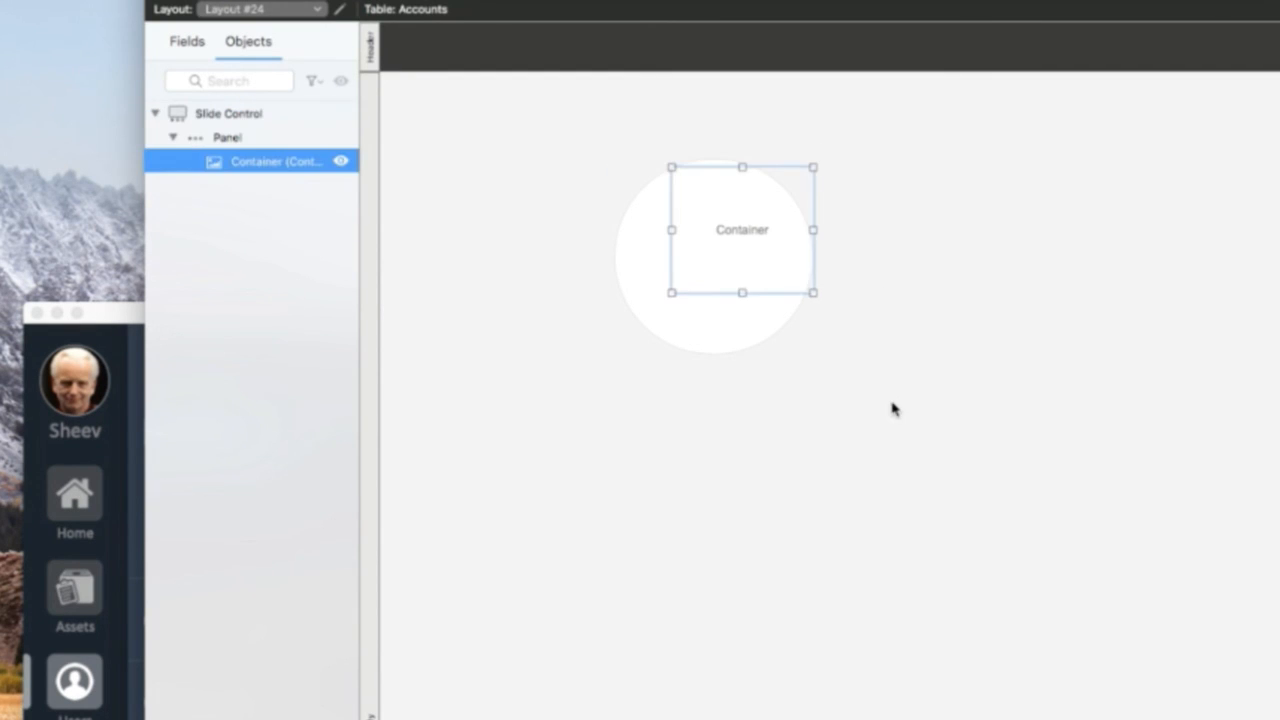
key(super+z)
click(817, 349)
- Enlarge the nested container field beyond all edges of the circle using only its resize handles, and preview it in Browse mode
drag(737, 284, 726, 279)
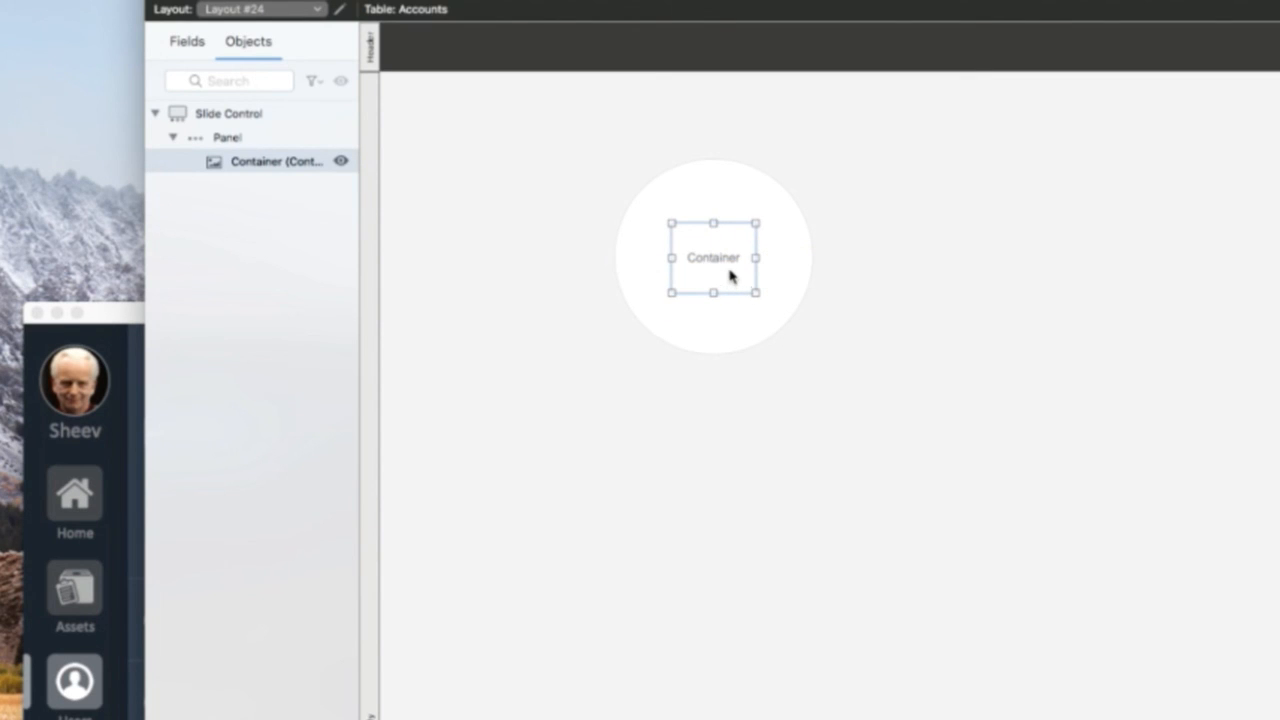
drag(757, 221, 822, 160)
drag(671, 160, 580, 130)
drag(701, 292, 701, 387)
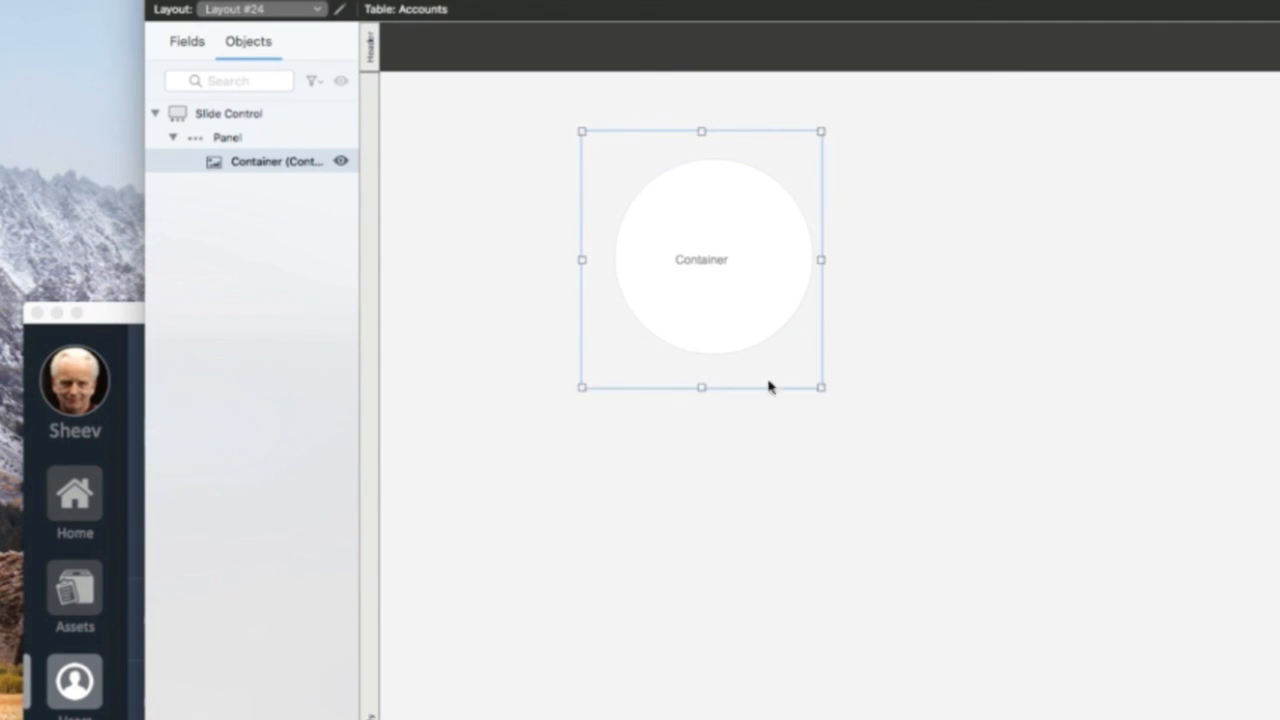
drag(819, 389, 843, 375)
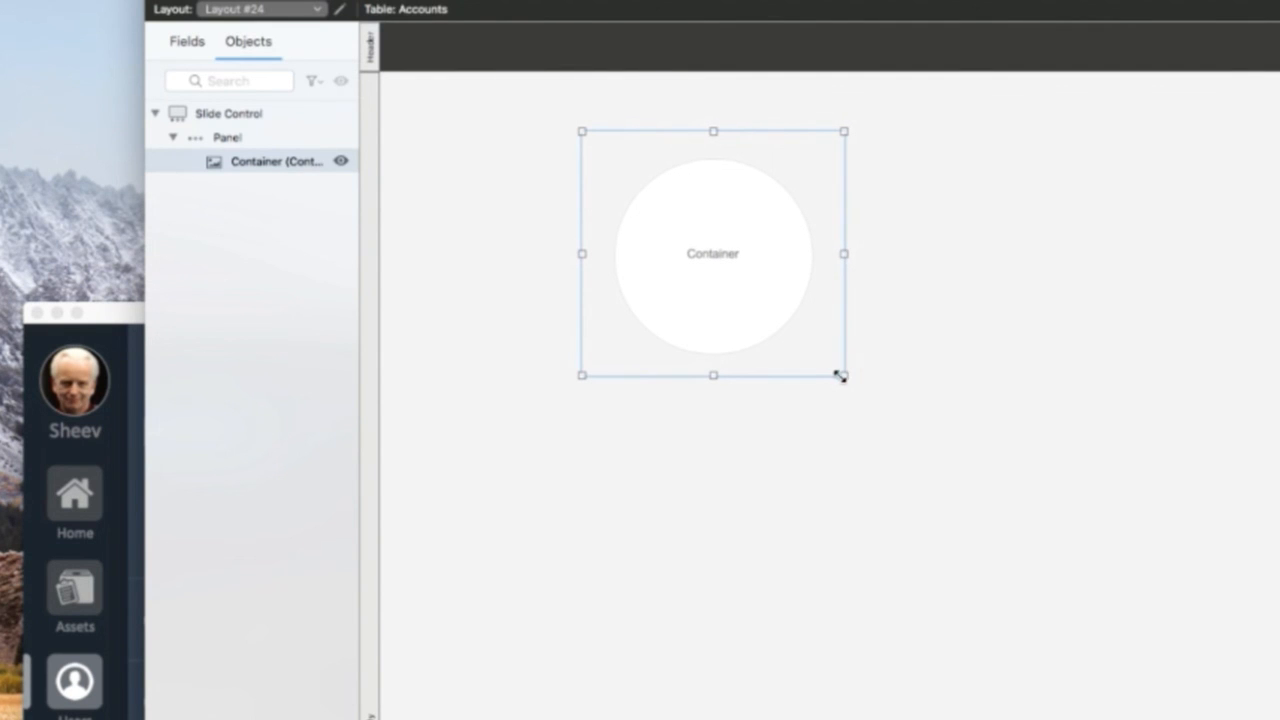
key(super+b)
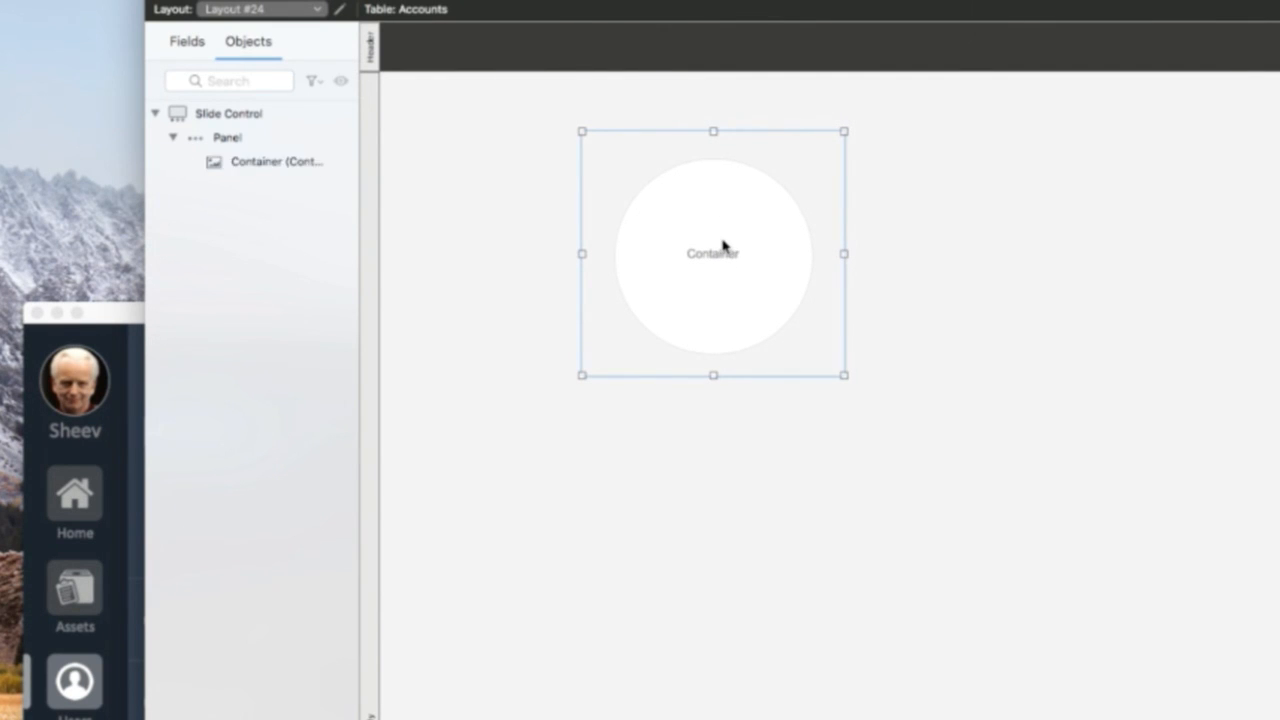
- Return to Layout mode and try shifting the enlarged container field slightly to the right
key(super+l)
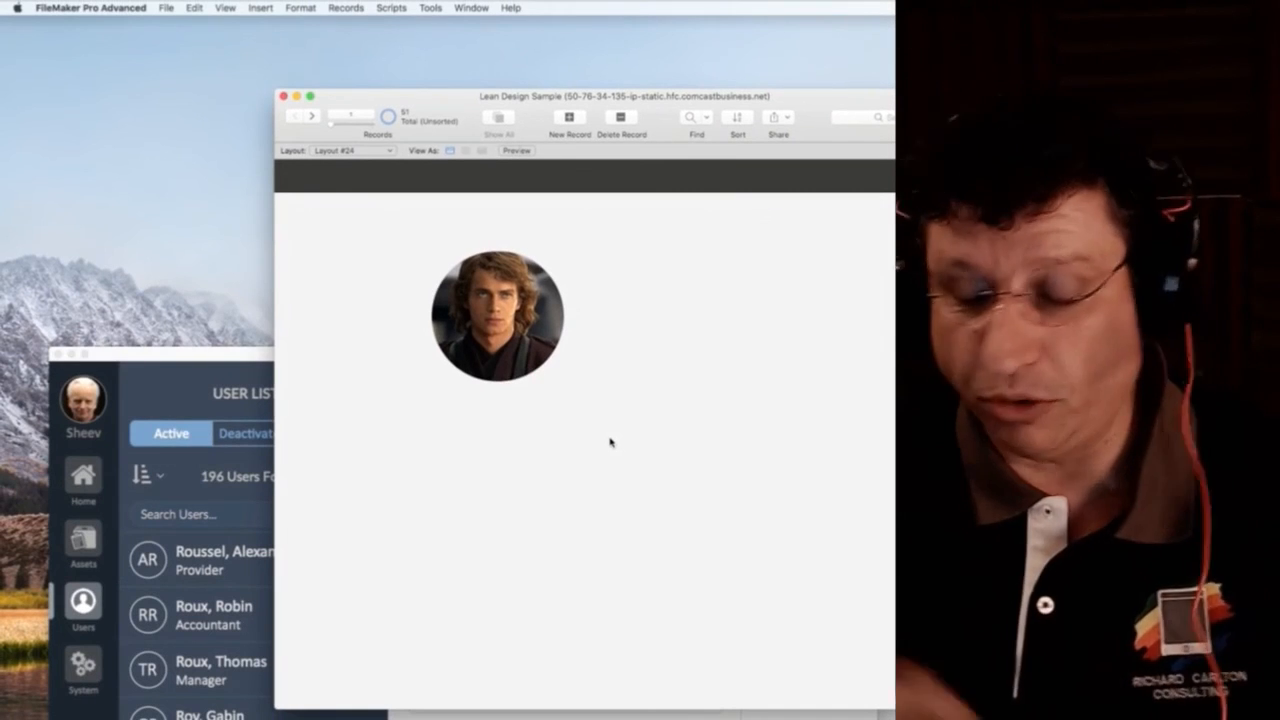
click(513, 311)
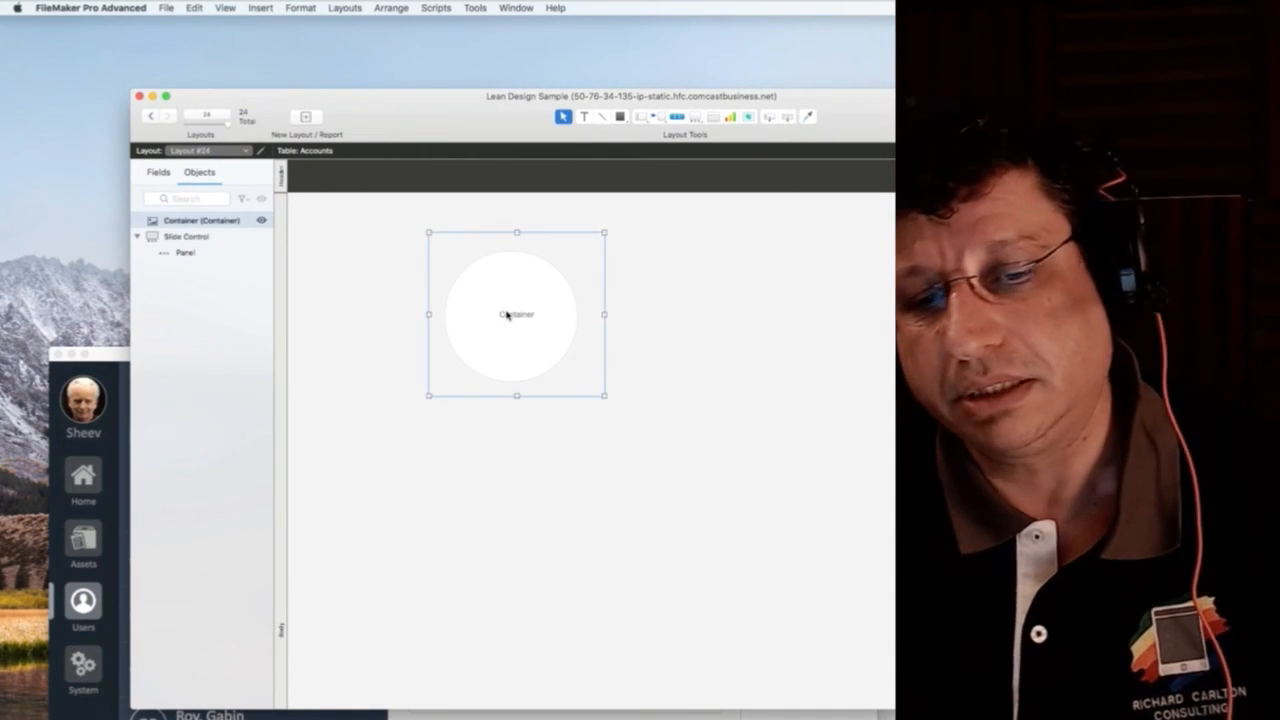
click(757, 380)
- Switch to Browse mode, activate the circular photo field to view its full image, and leave the field
key(super+b)
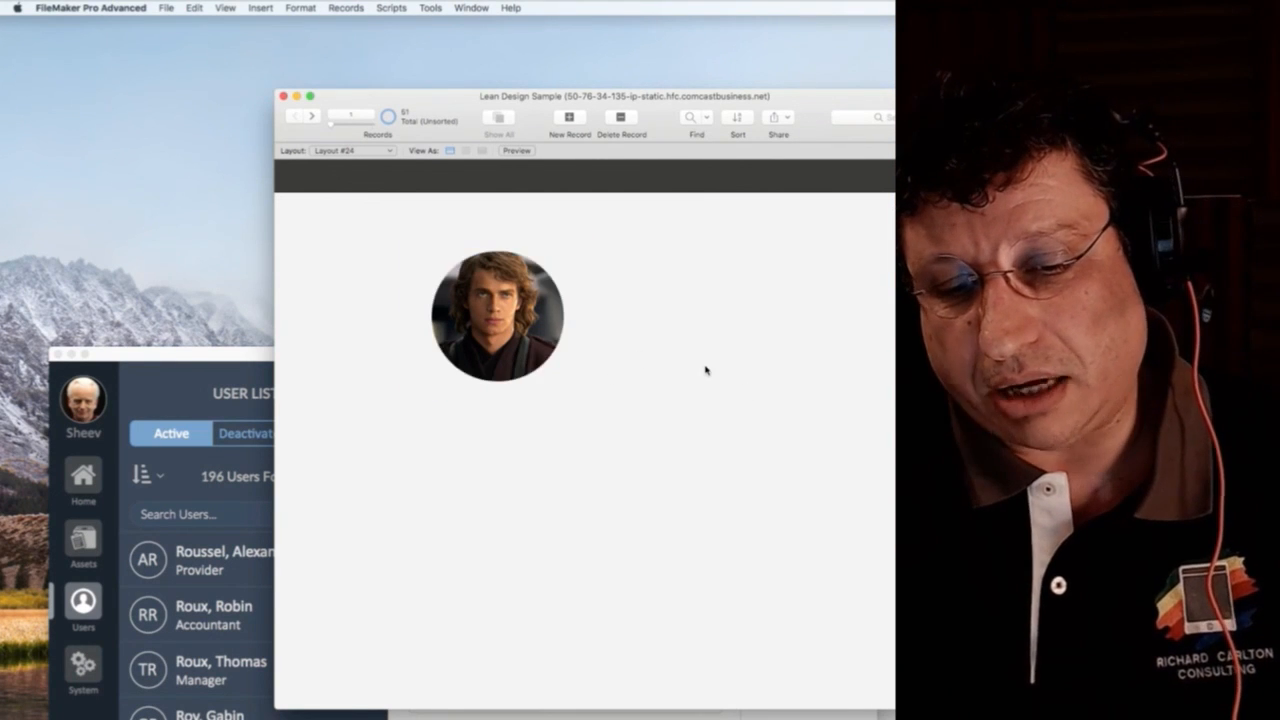
click(497, 305)
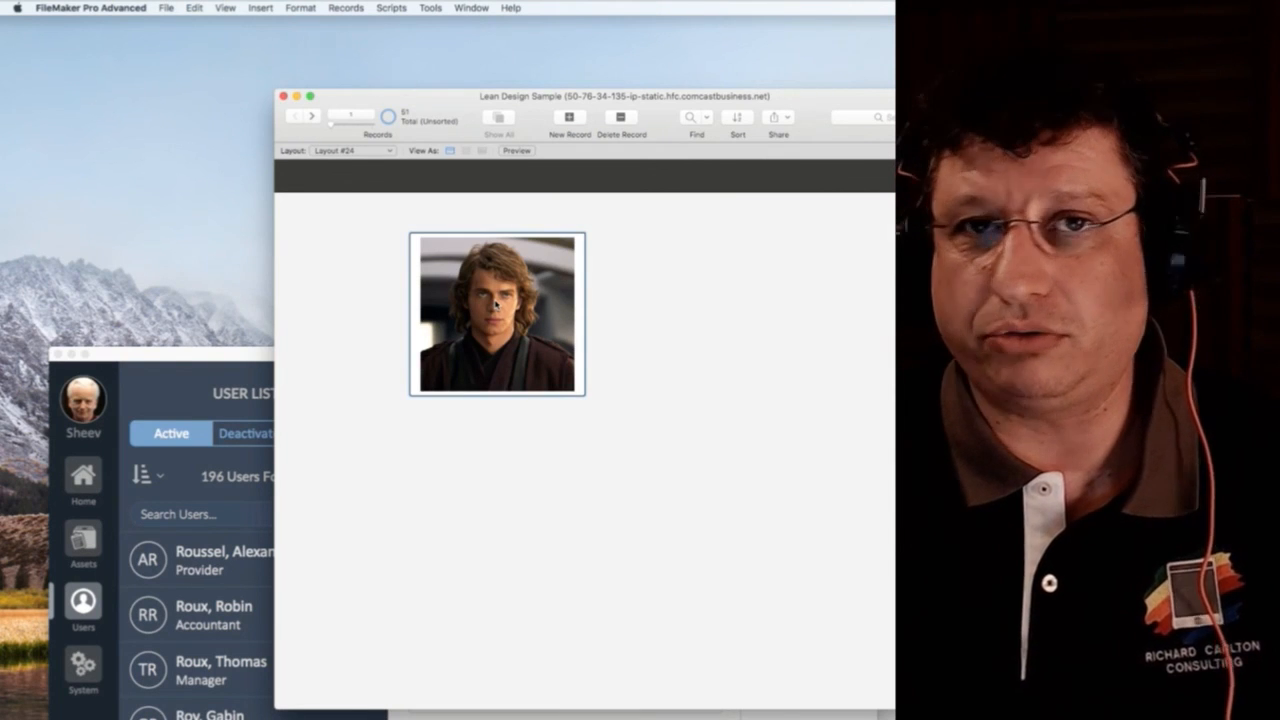
click(657, 324)
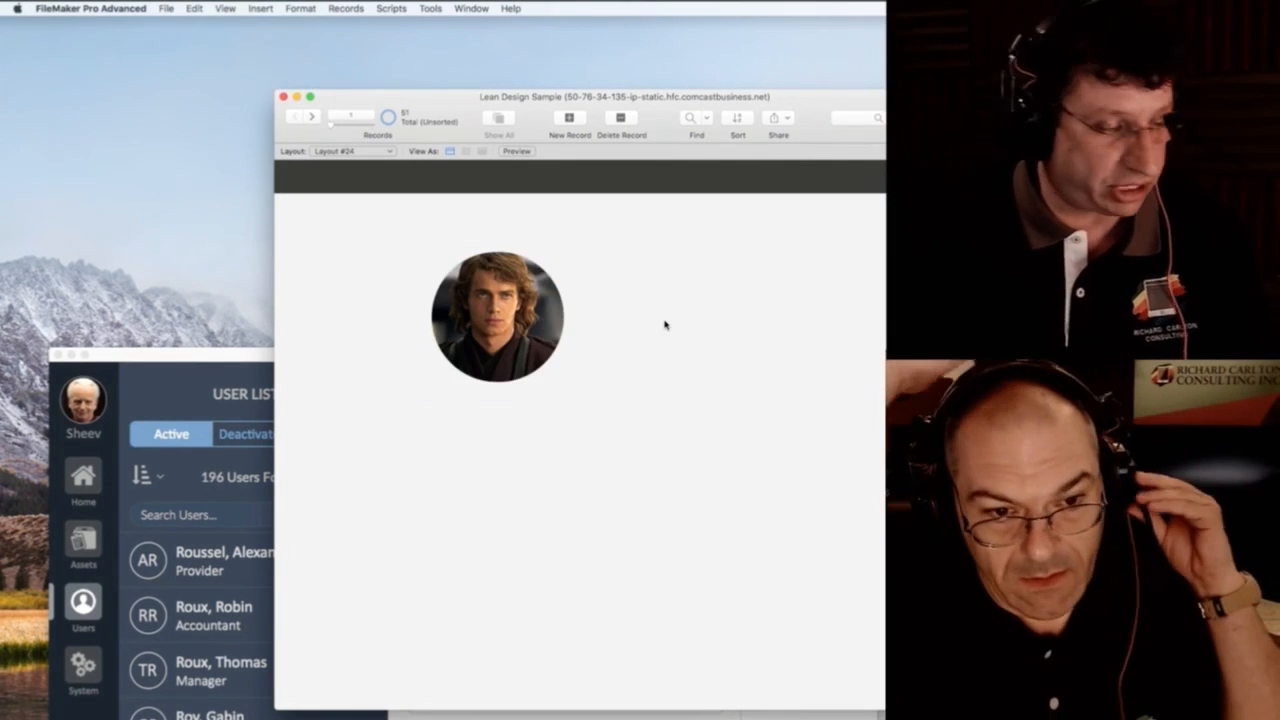